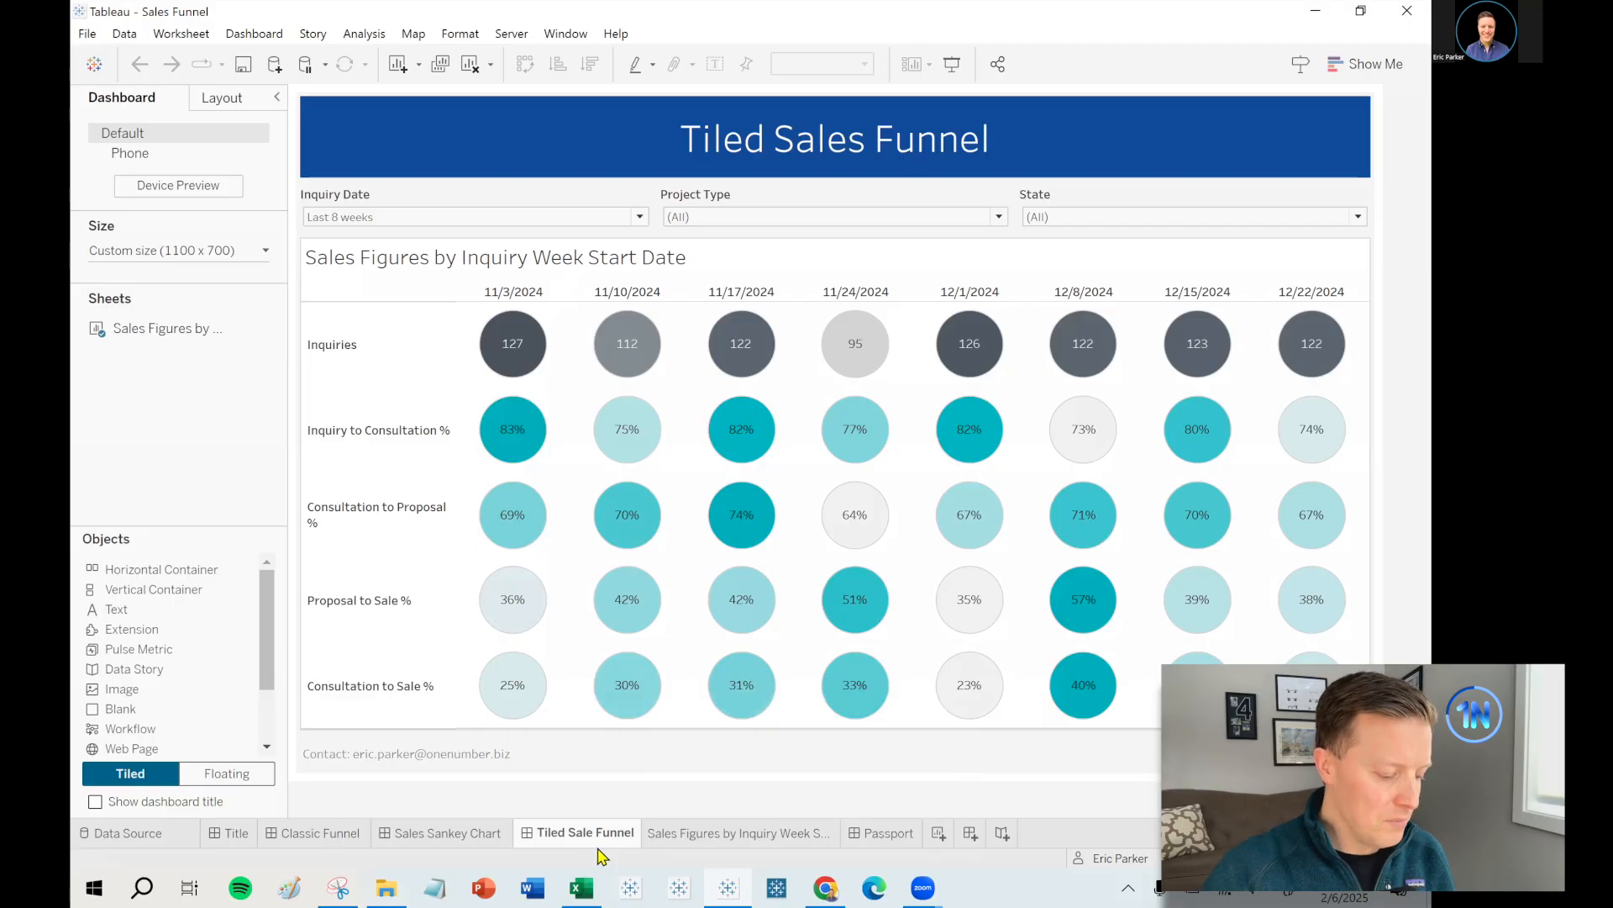
- Go to the Sales Figures by Inquiry Week sheet, widen the Data pane, and select the copied Sales Funnel Data source
{"action": "left_click", "coordinate": [736, 833]}
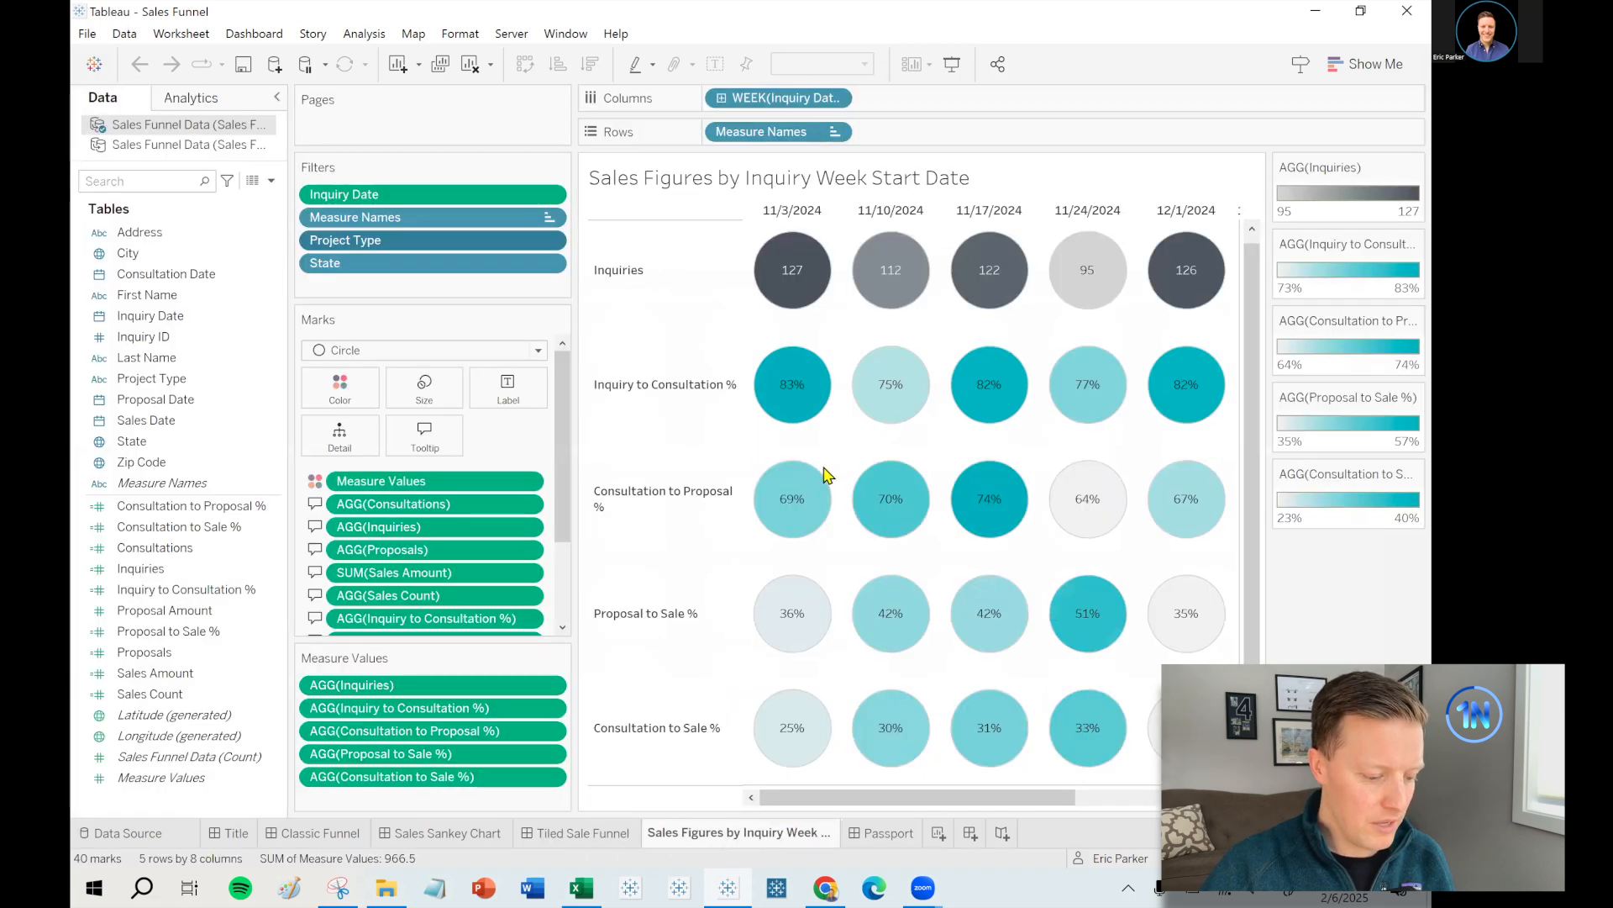
{"action": "left_click_drag", "start_coordinate": [290, 169], "coordinate": [437, 174]}
{"action": "left_click", "coordinate": [169, 143]}
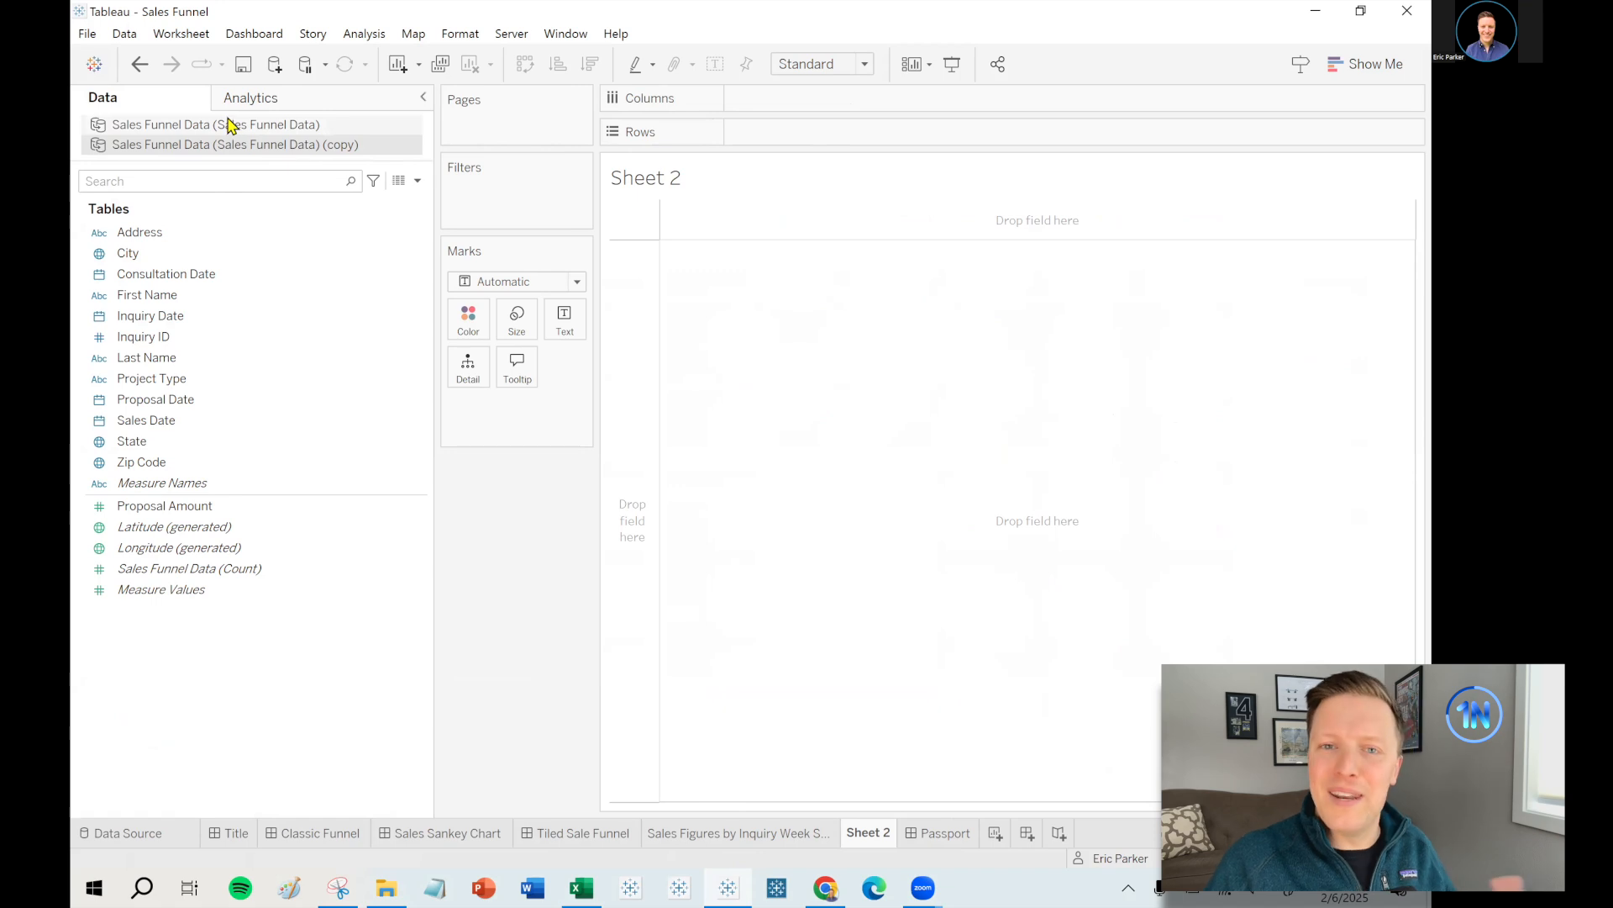
- Start a new calculated field named Inquiries
{"action": "left_click", "coordinate": [345, 887]}
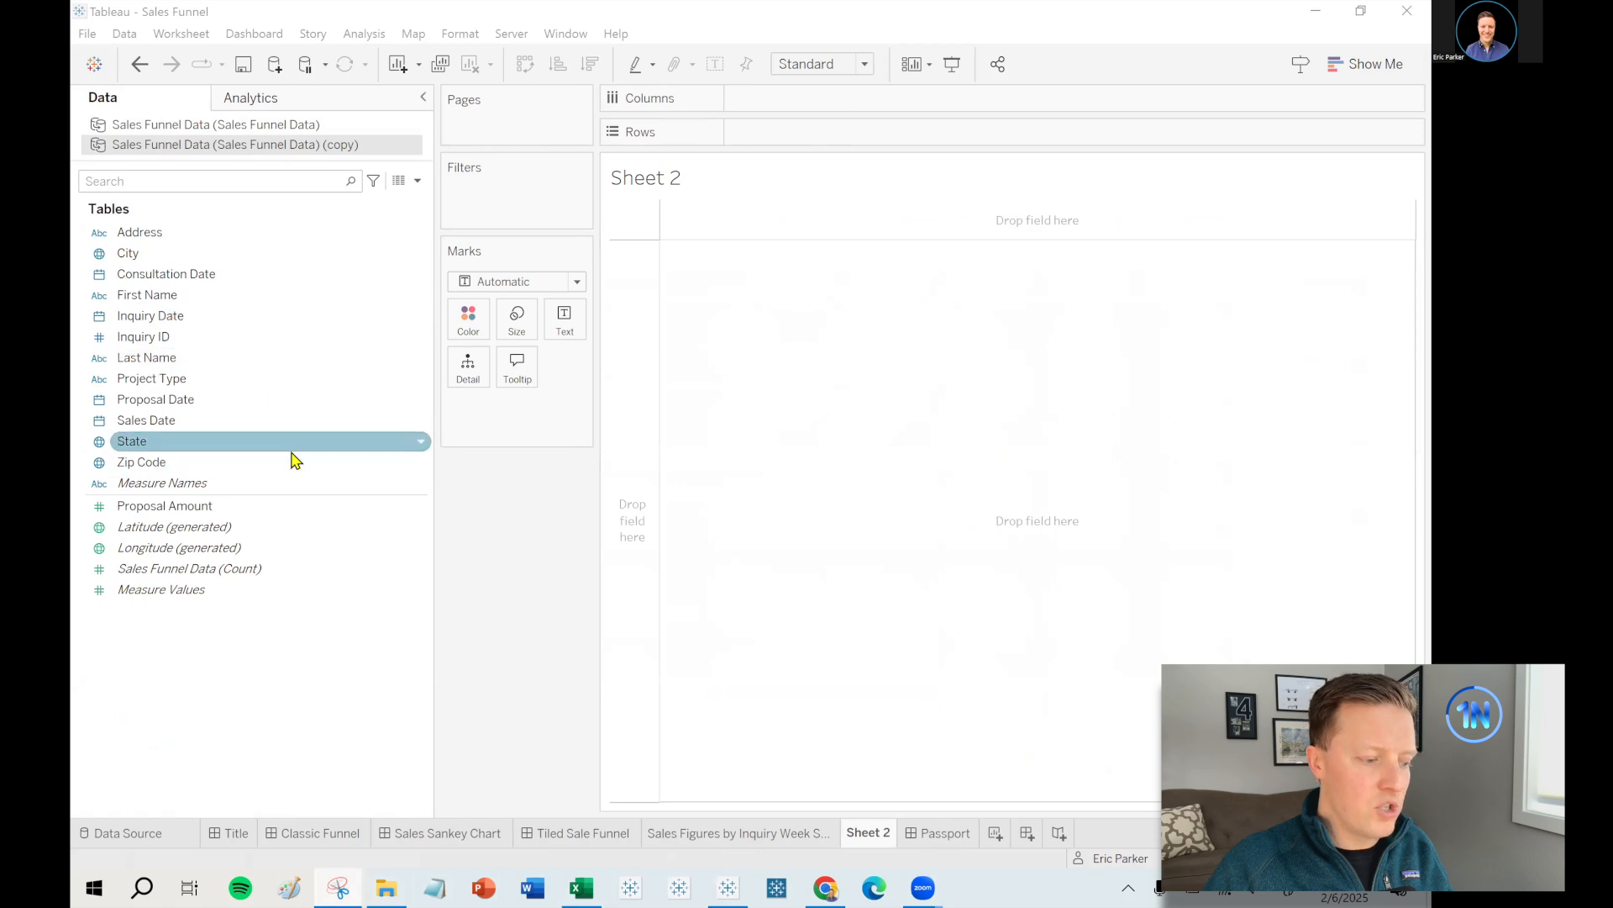
{"action": "left_click", "coordinate": [236, 338]}
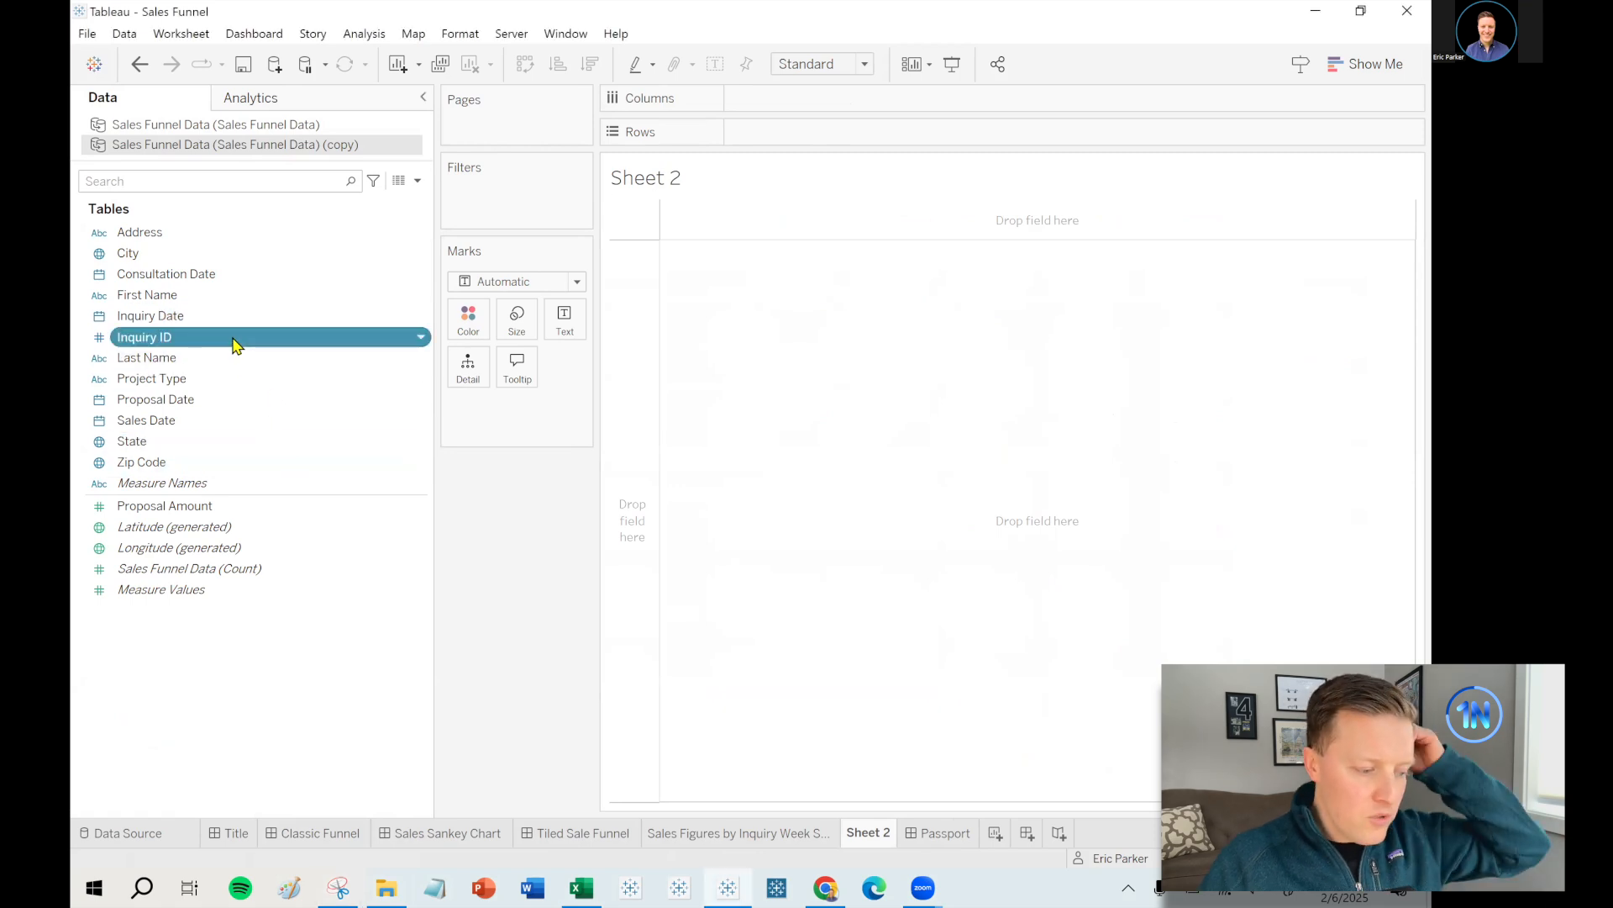
{"action": "left_click", "coordinate": [284, 317]}
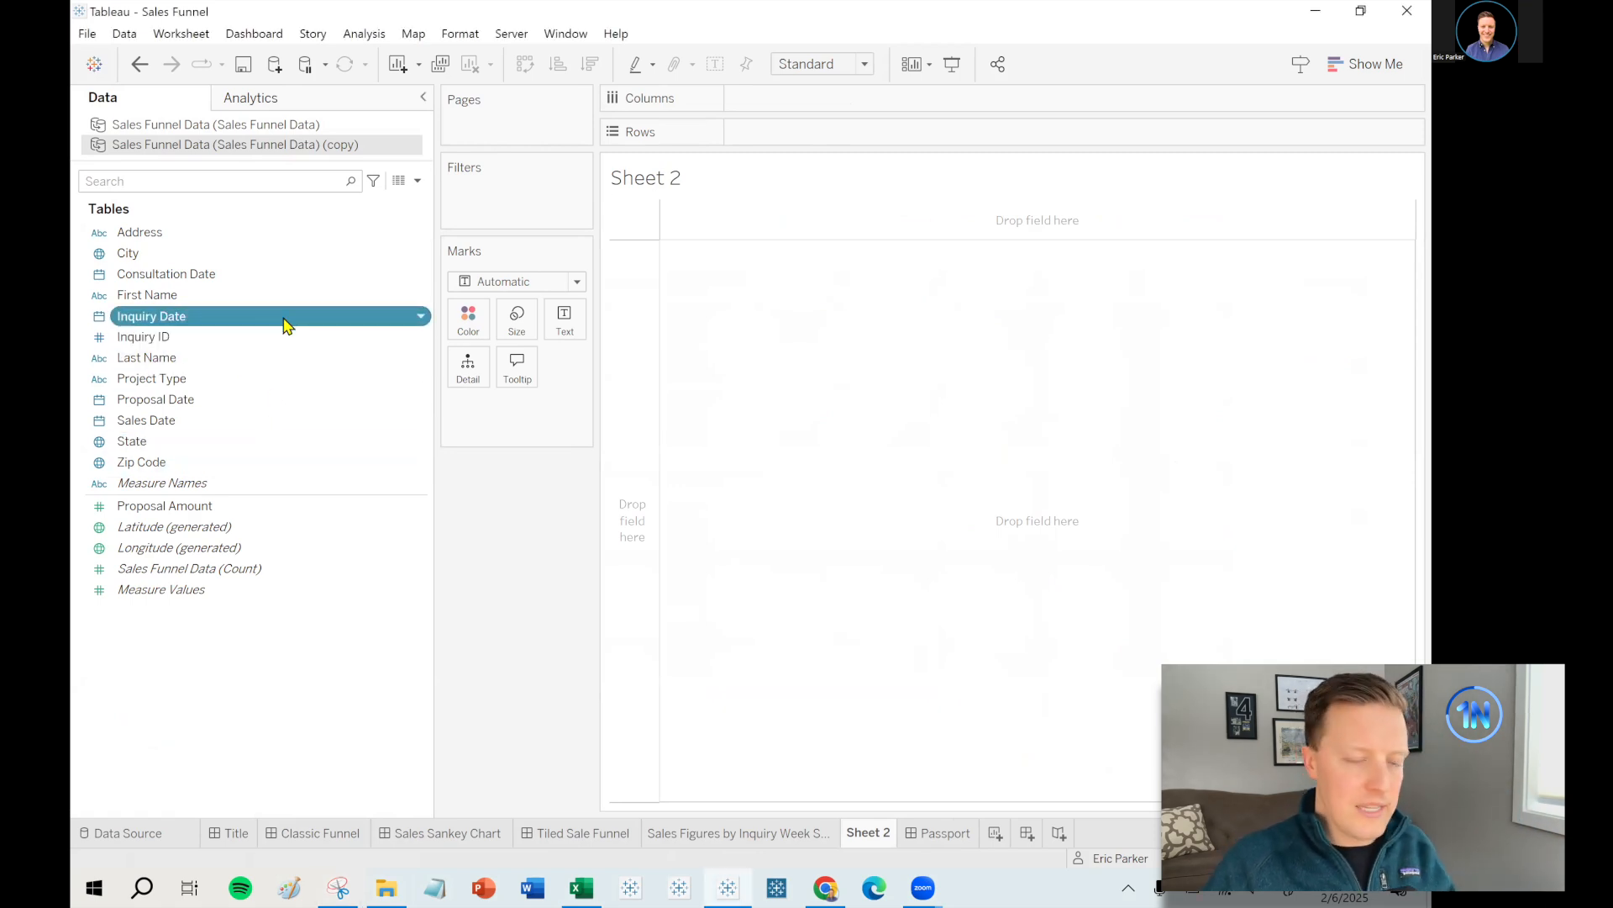
{"action": "left_click", "coordinate": [420, 182]}
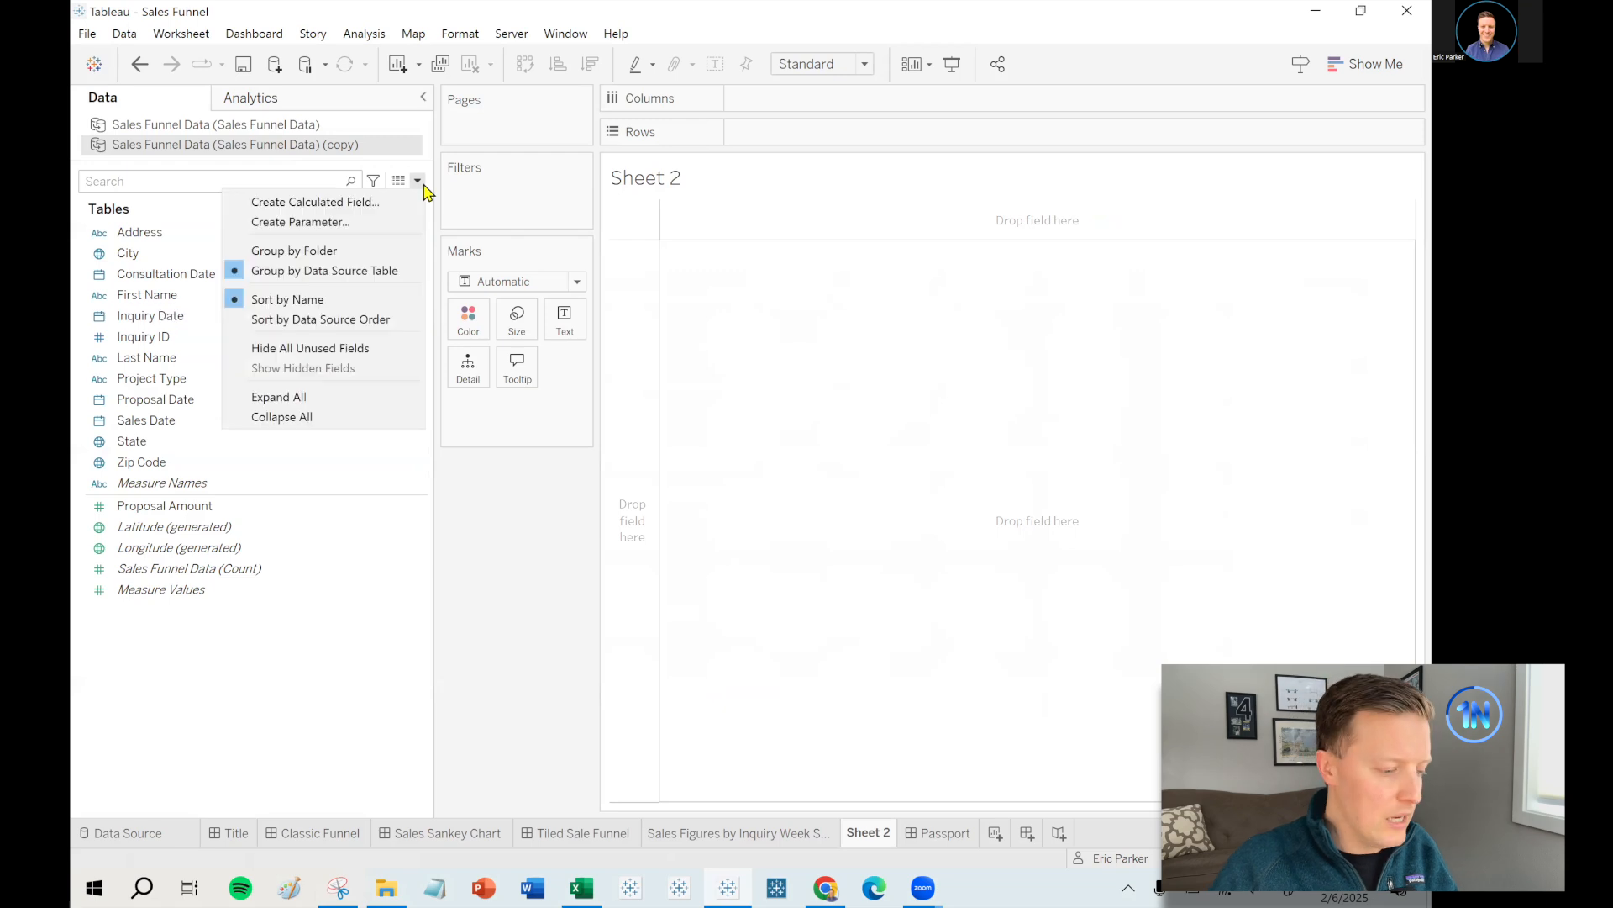
{"action": "left_click", "coordinate": [388, 201]}
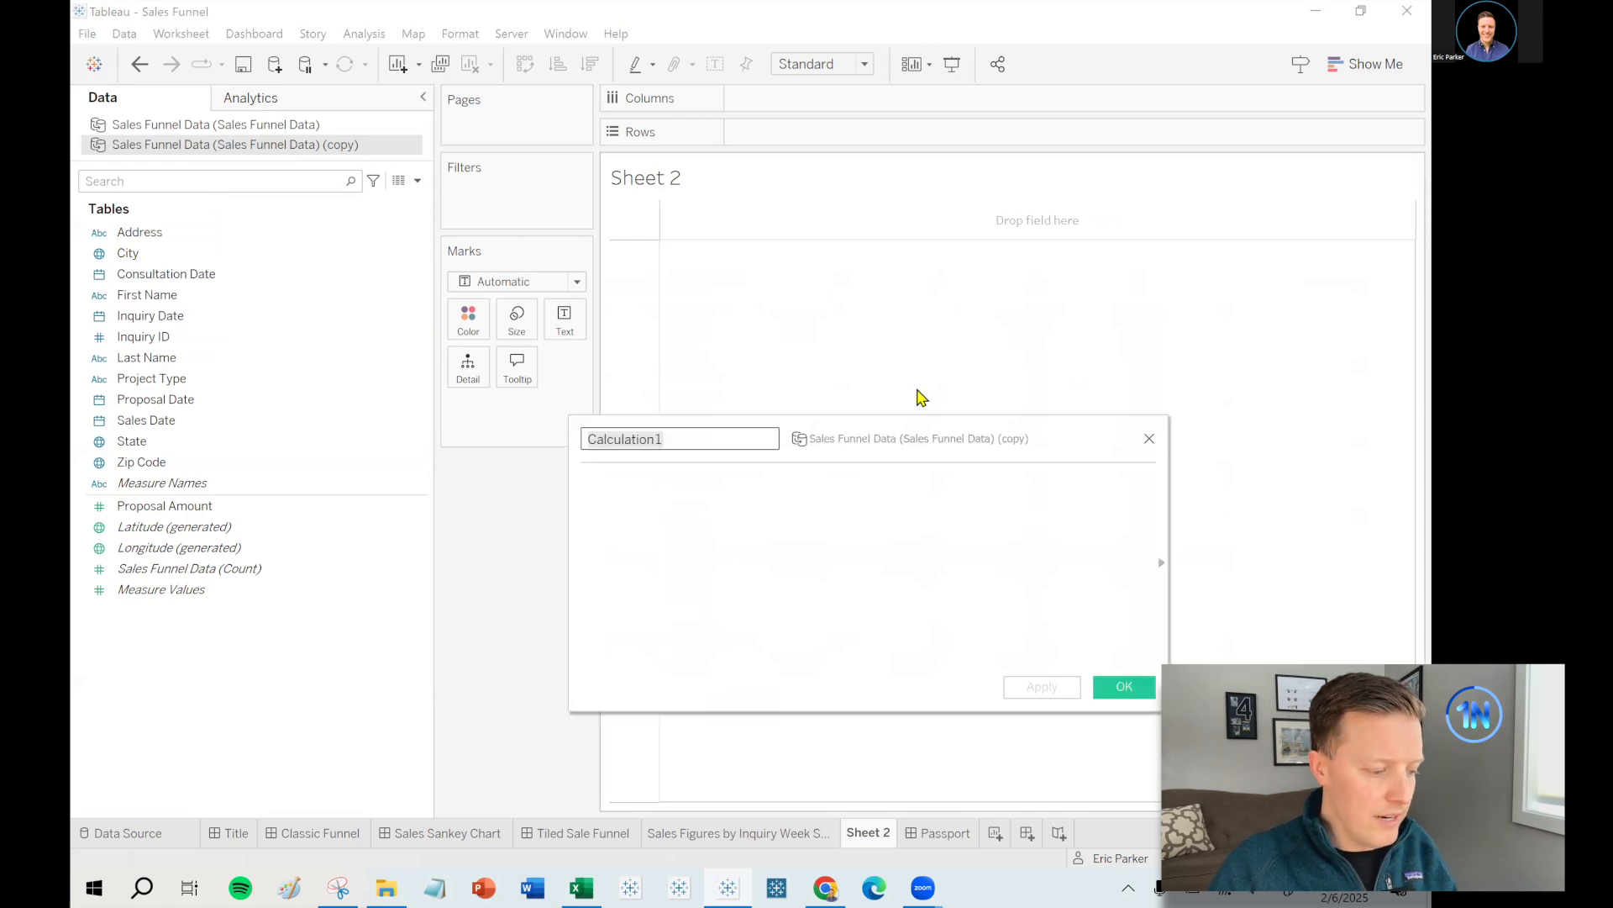
{"action": "type", "text": "Inquiries"}
- Give Inquiries the formula COUNT([Inquiry Date]) and show its 3,000 total as text on Sheet 2
{"action": "left_click", "coordinate": [864, 488]}
{"action": "type", "text": "count"}
{"action": "key", "text": "Return"}
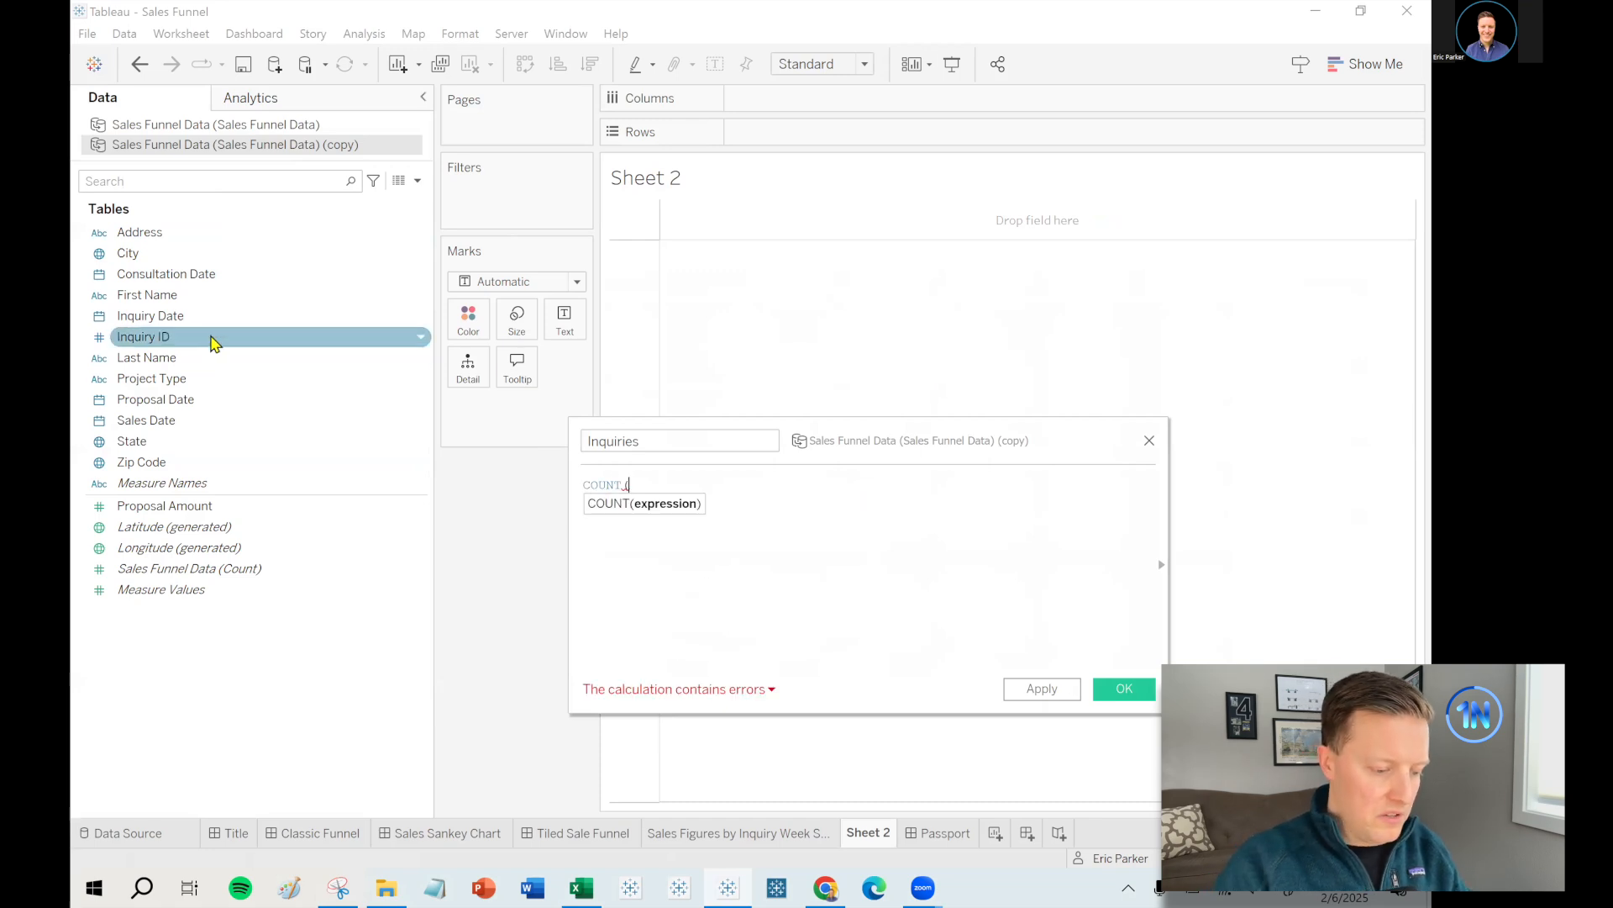
{"action": "left_click", "coordinate": [164, 317]}
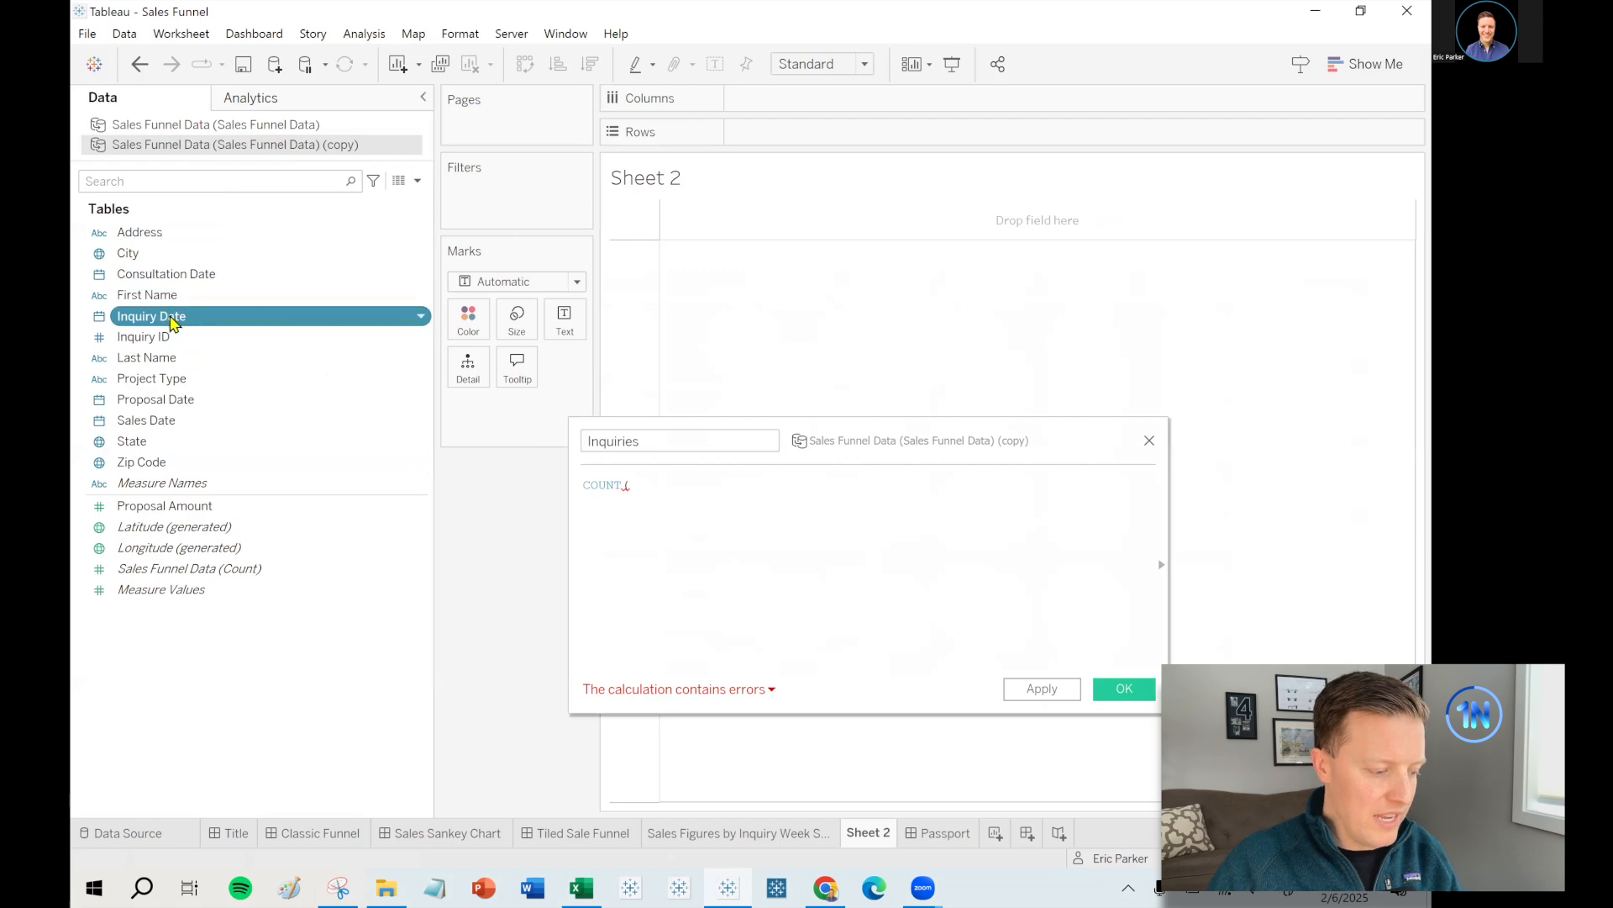
{"action": "left_click_drag", "start_coordinate": [169, 324], "coordinate": [821, 552]}
{"action": "type", "text": ")"}
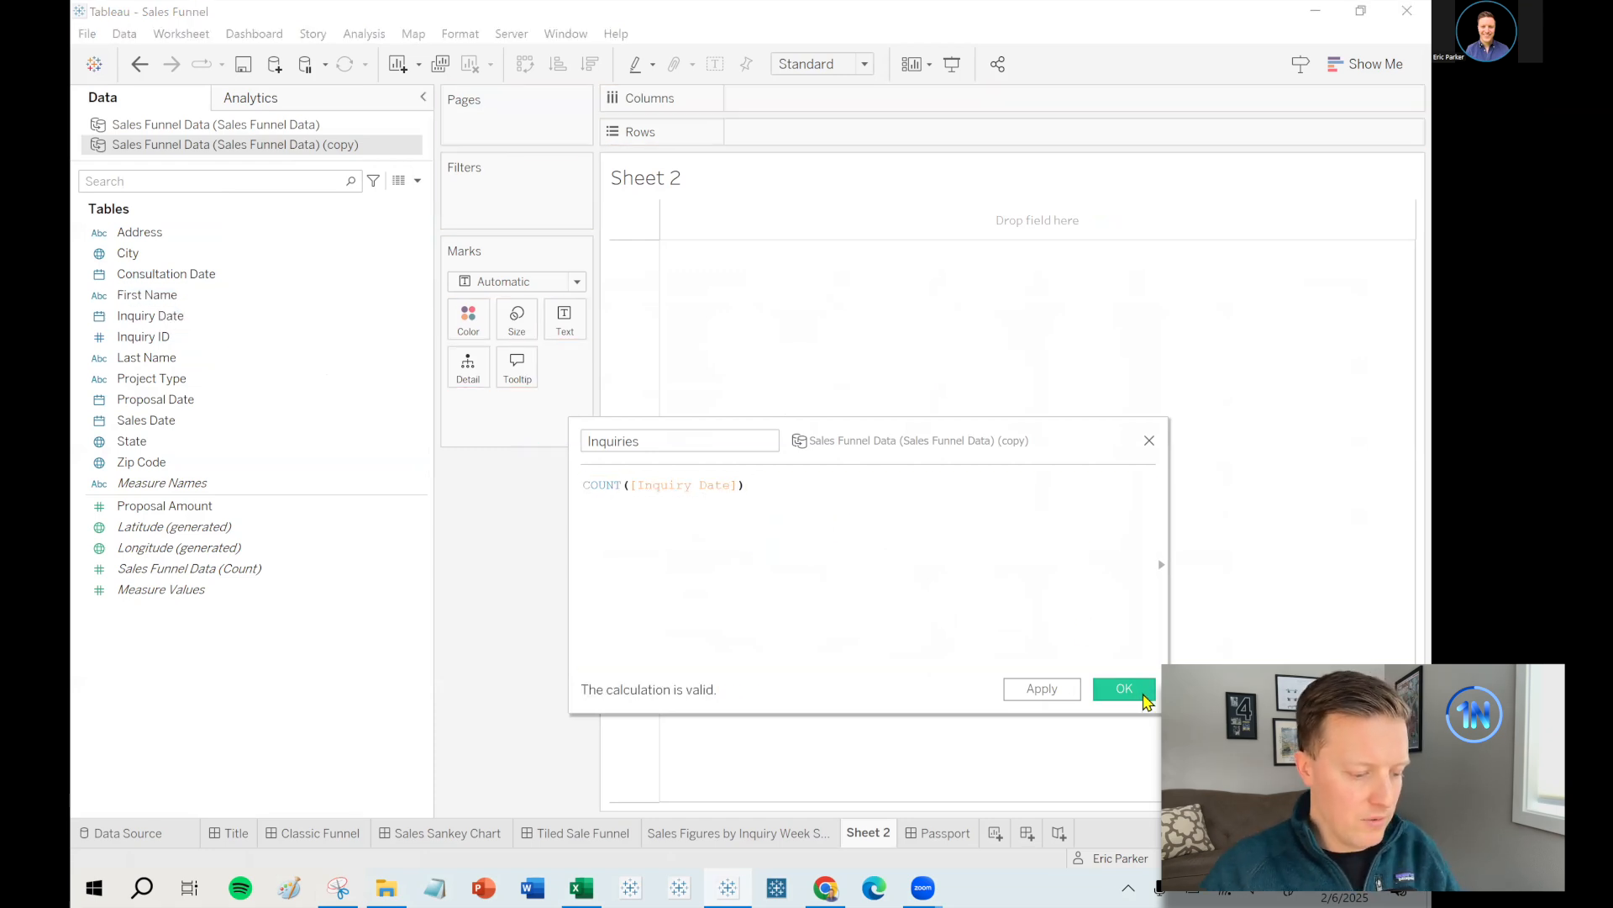
{"action": "left_click", "coordinate": [1145, 696]}
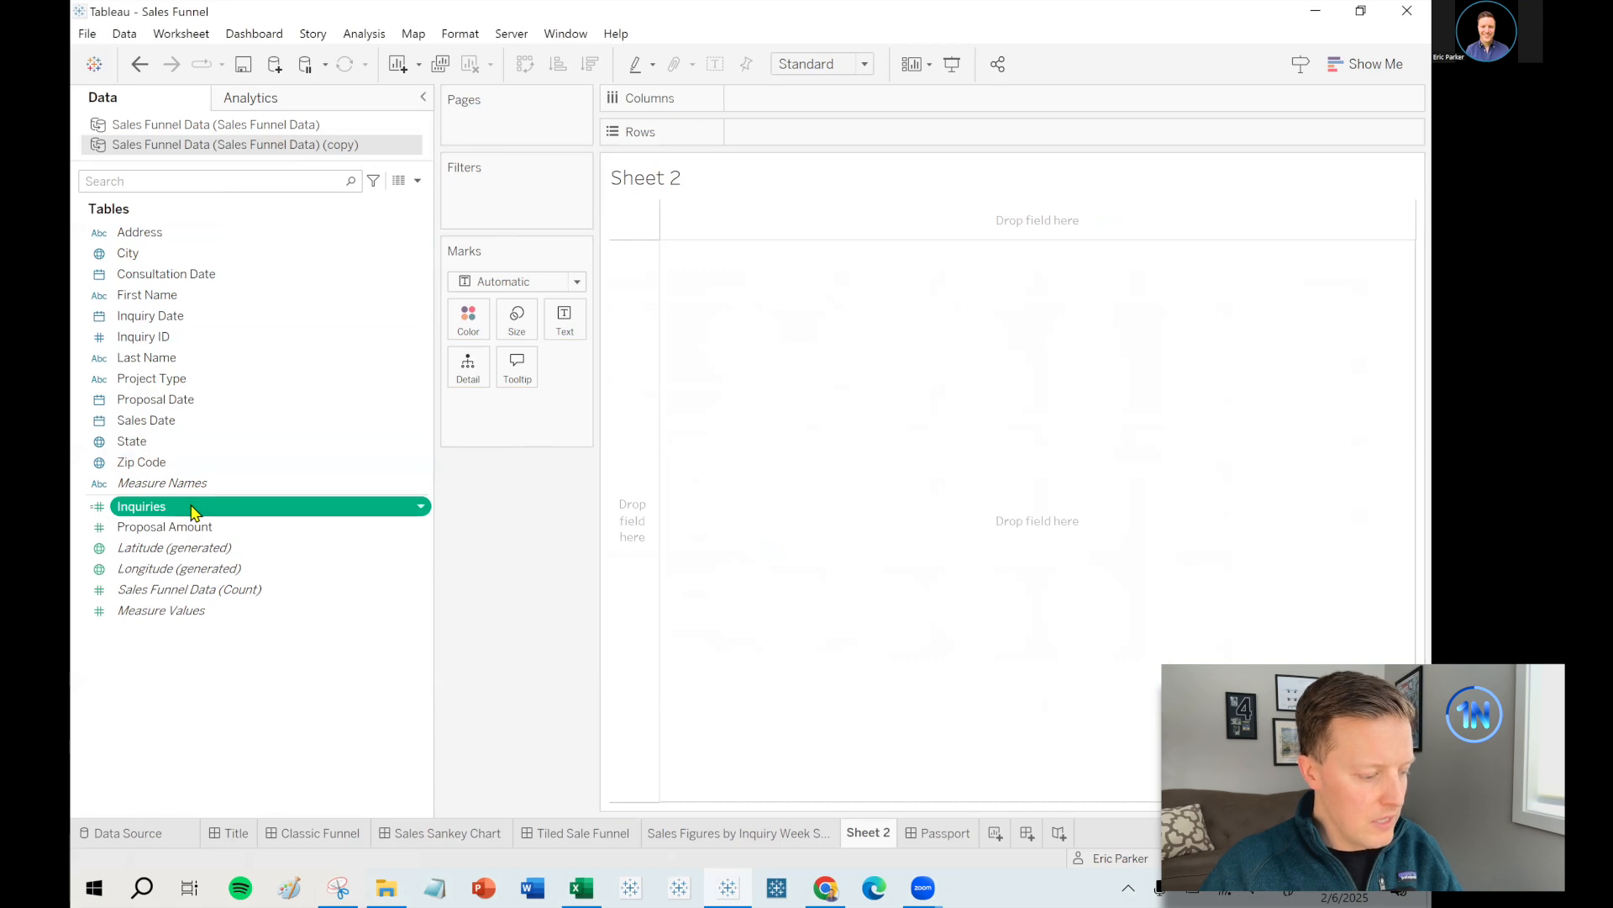
{"action": "left_click_drag", "start_coordinate": [283, 497], "coordinate": [565, 319]}
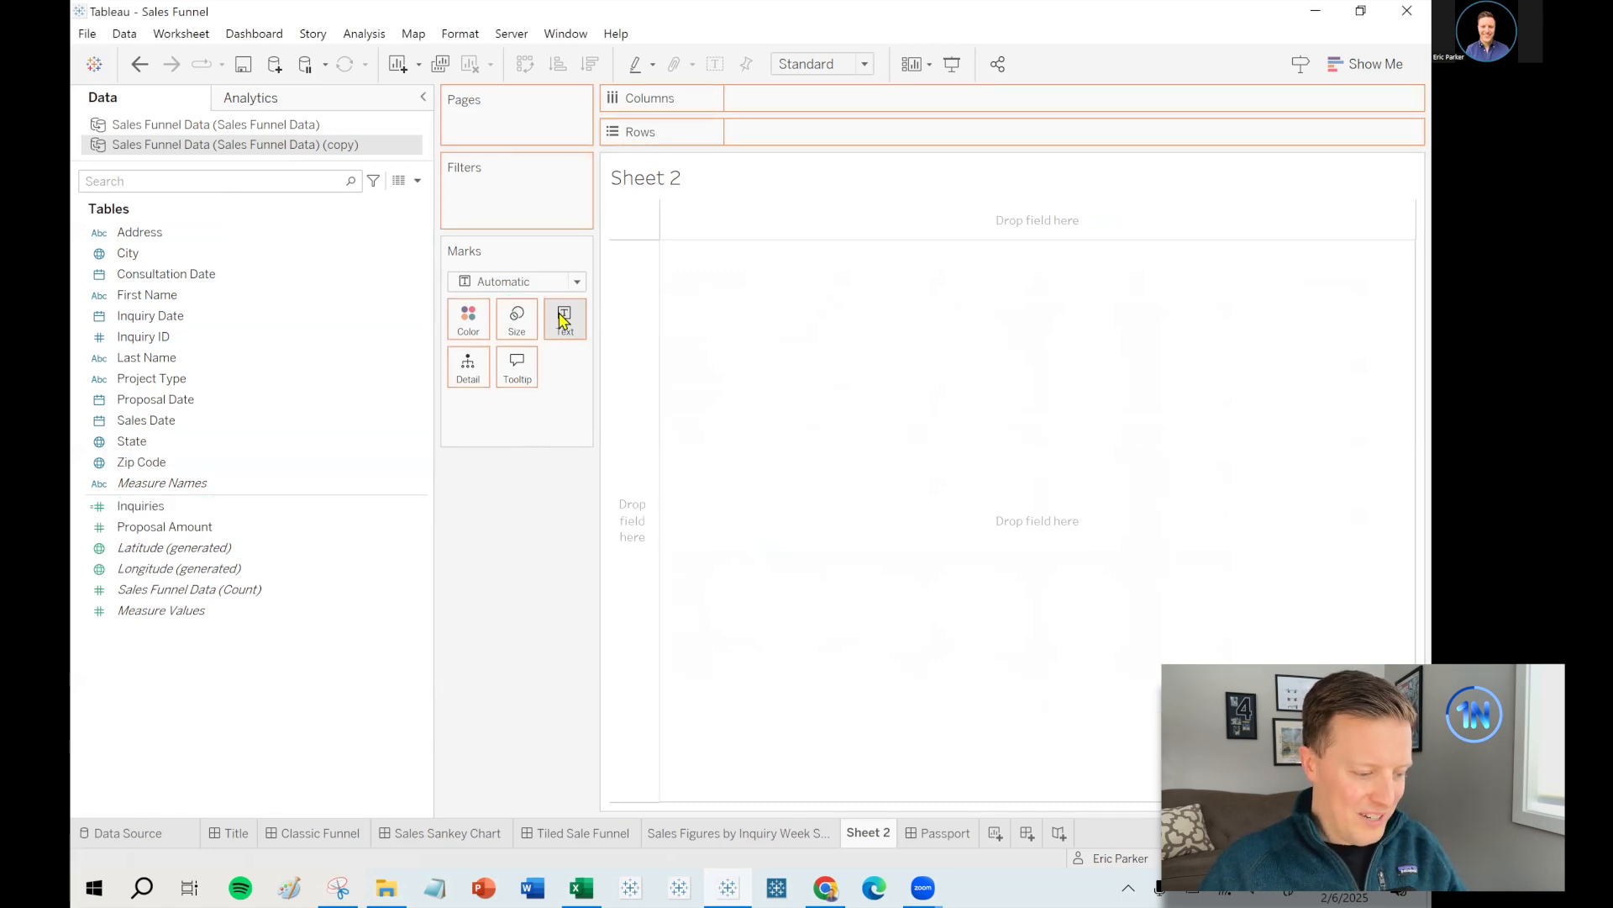
{"action": "mouse_move", "coordinate": [643, 213]}
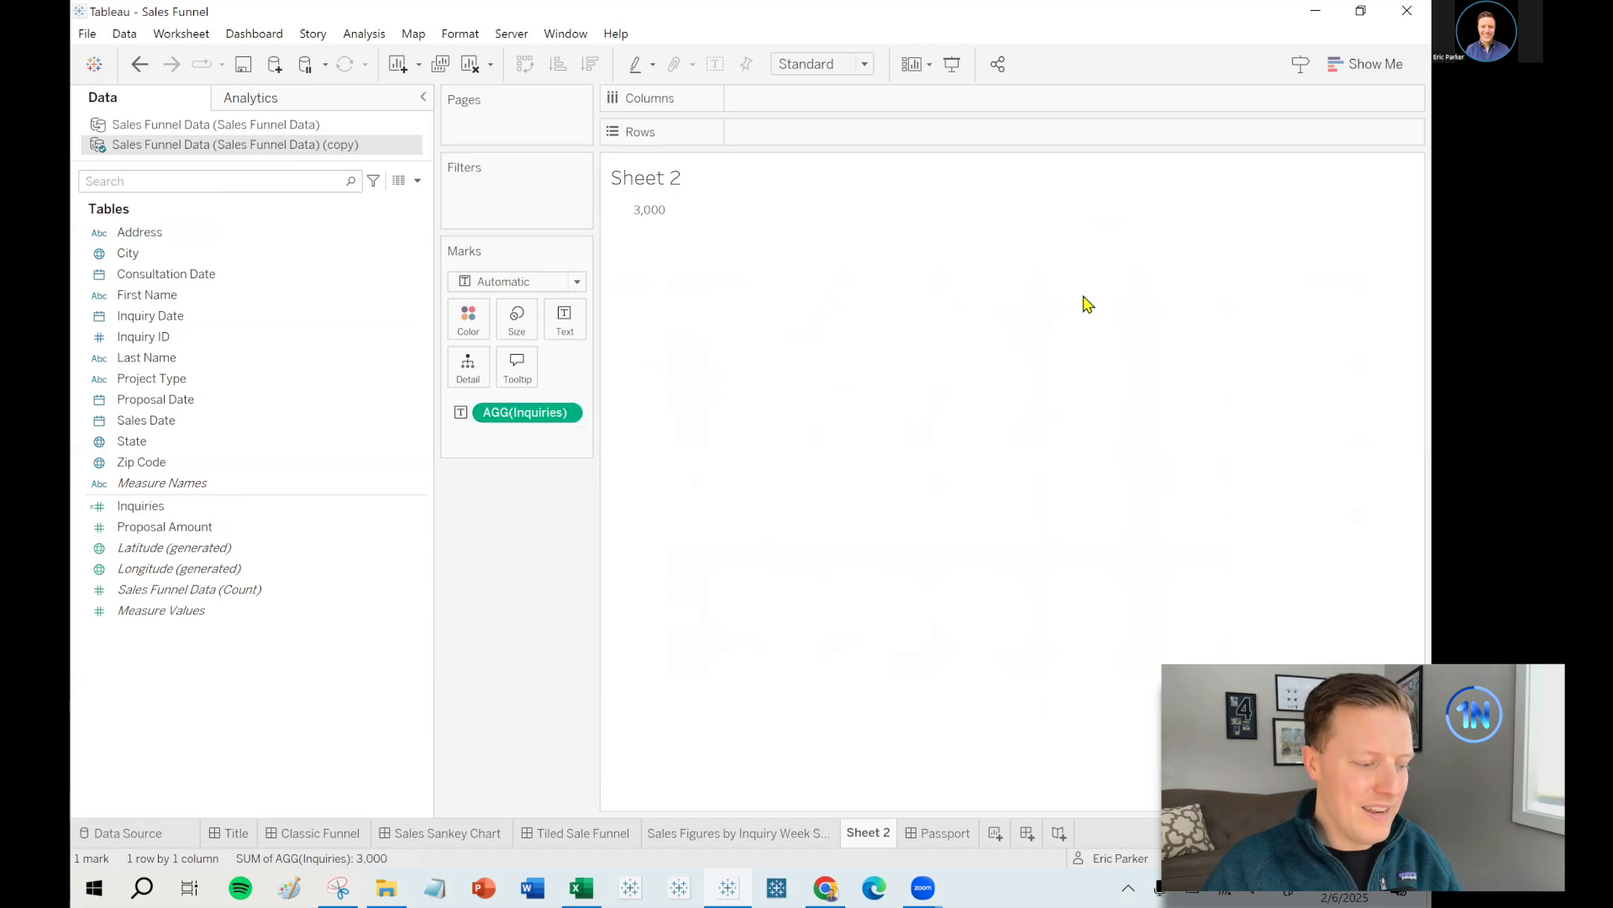
- Create a Consultations calculated field as COUNTD([Consultation Date])
{"action": "left_click", "coordinate": [201, 278]}
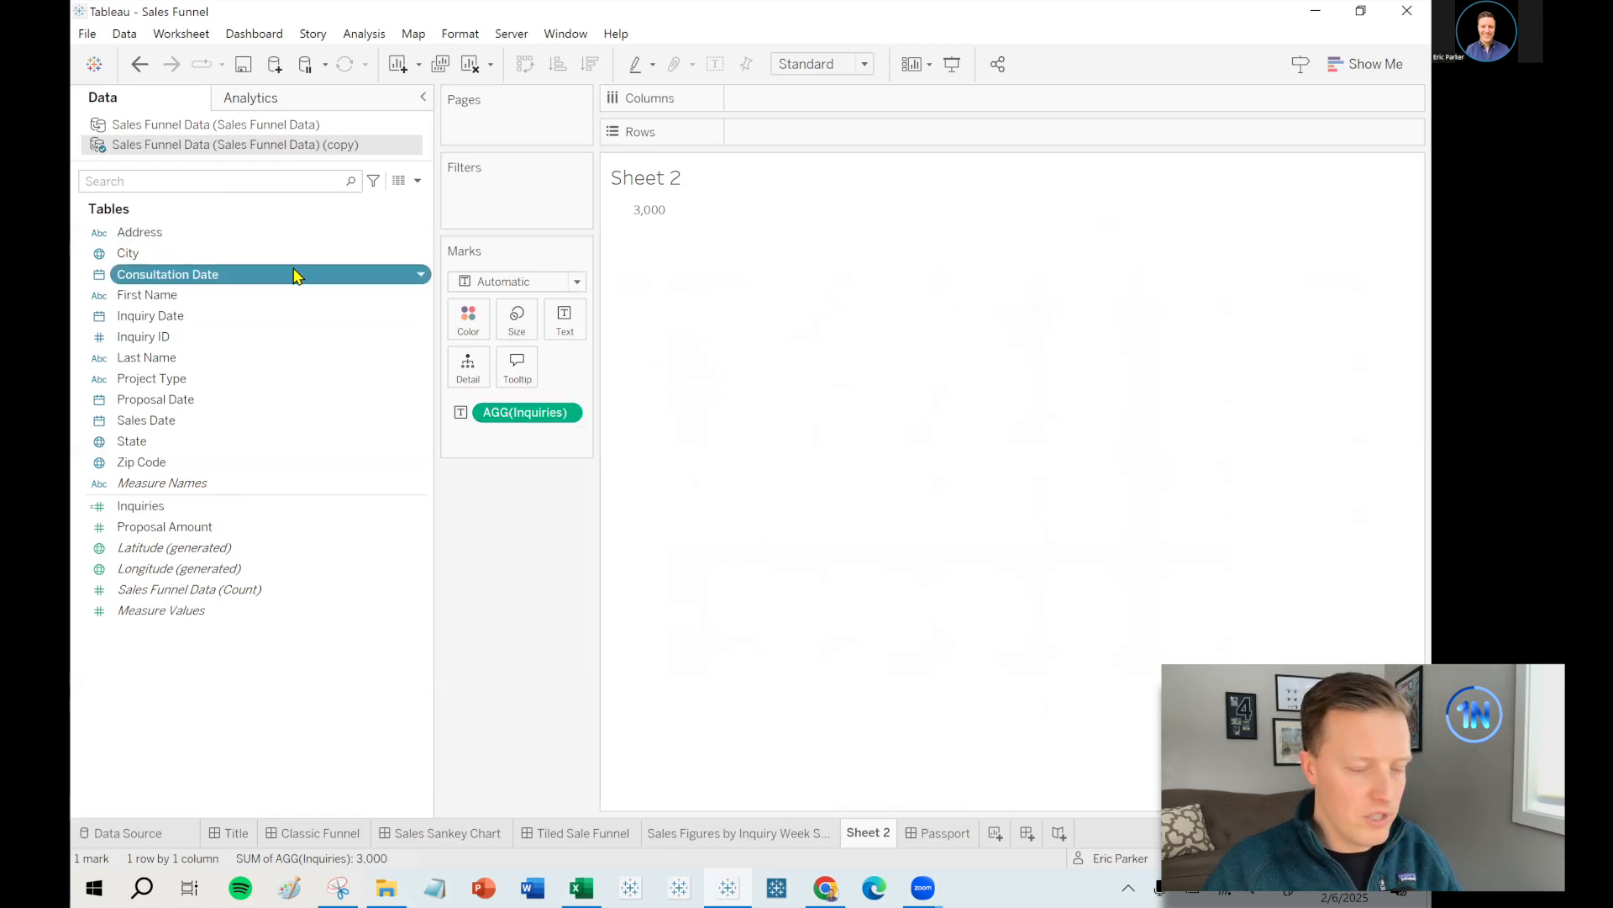
{"action": "left_click", "coordinate": [417, 181]}
{"action": "left_click", "coordinate": [412, 203]}
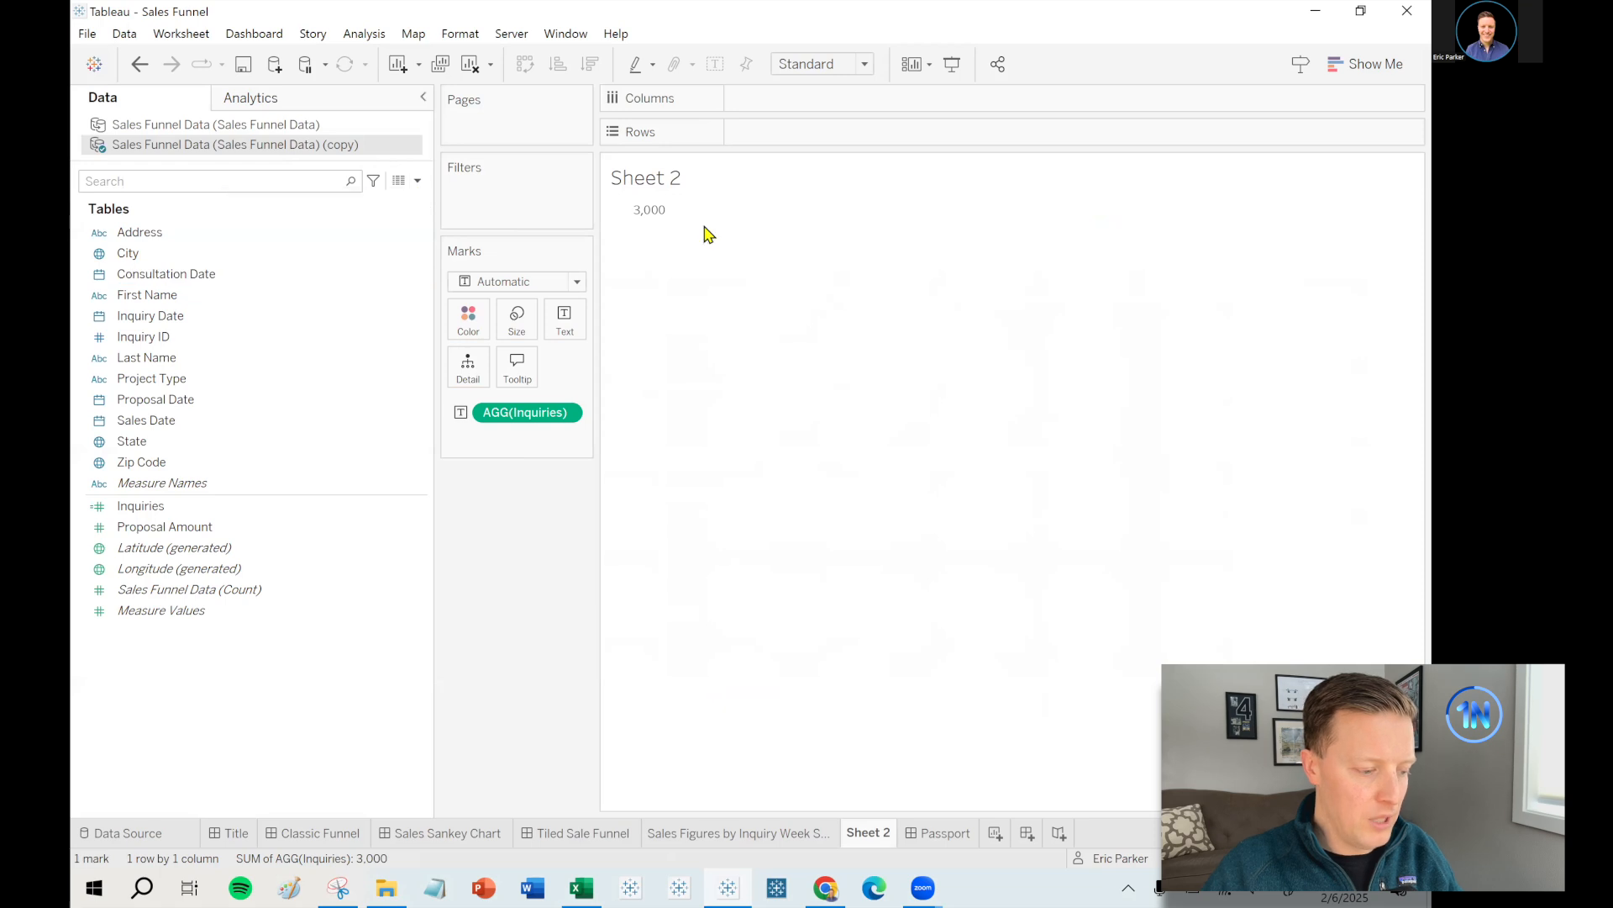
{"action": "type", "text": "Consultations"}
{"action": "left_click", "coordinate": [806, 488]}
{"action": "type", "text": "COUN"}
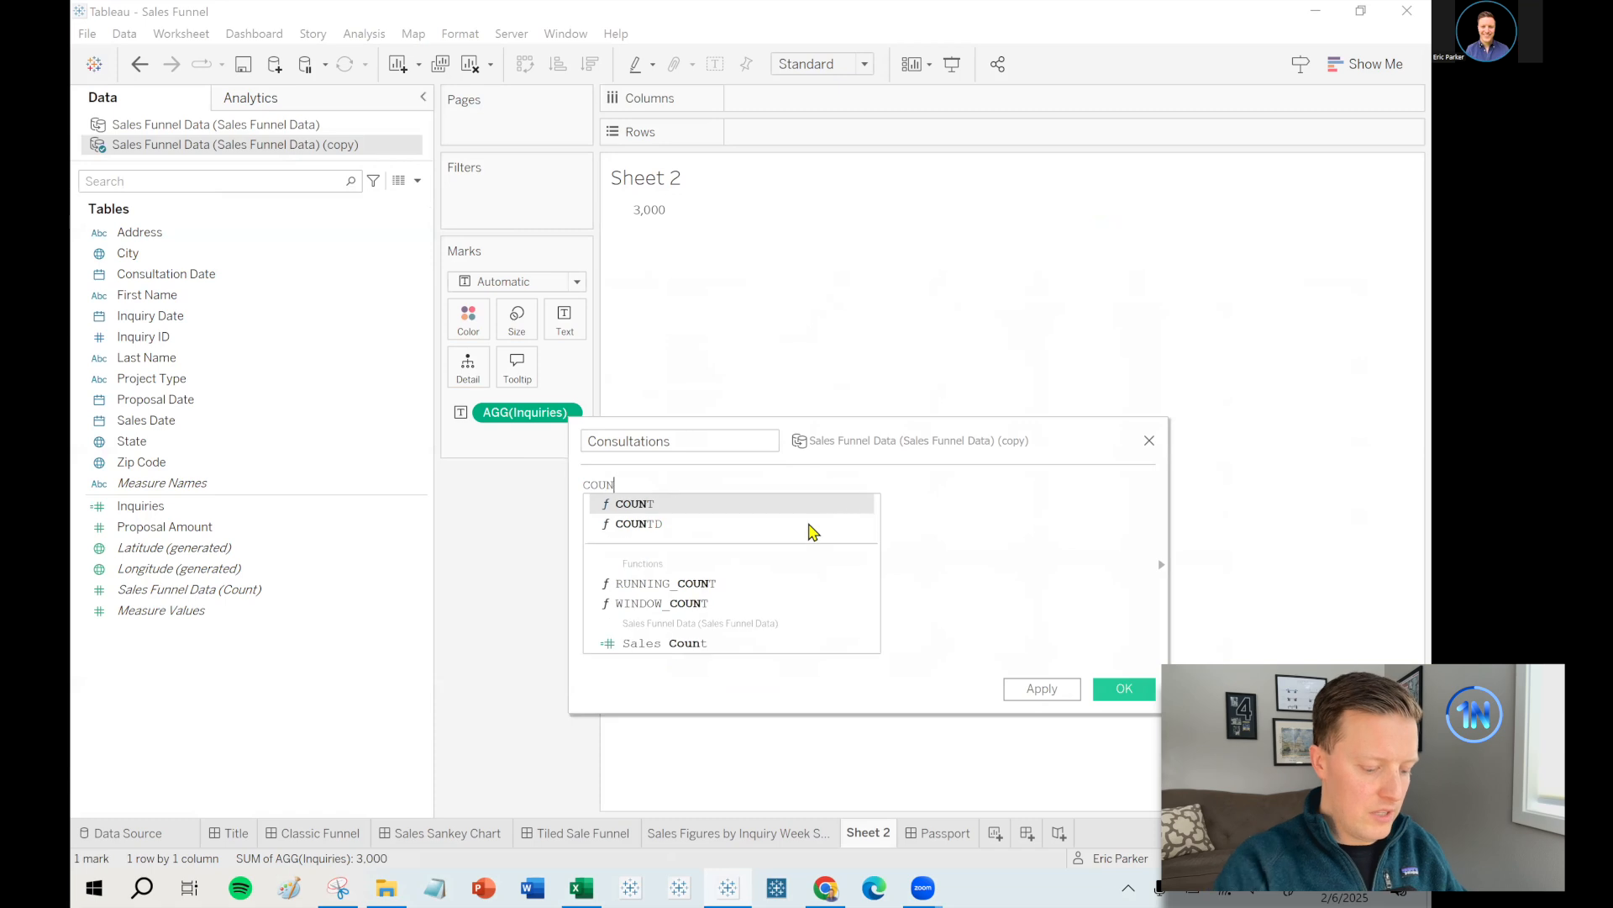
{"action": "left_click", "coordinate": [808, 523]}
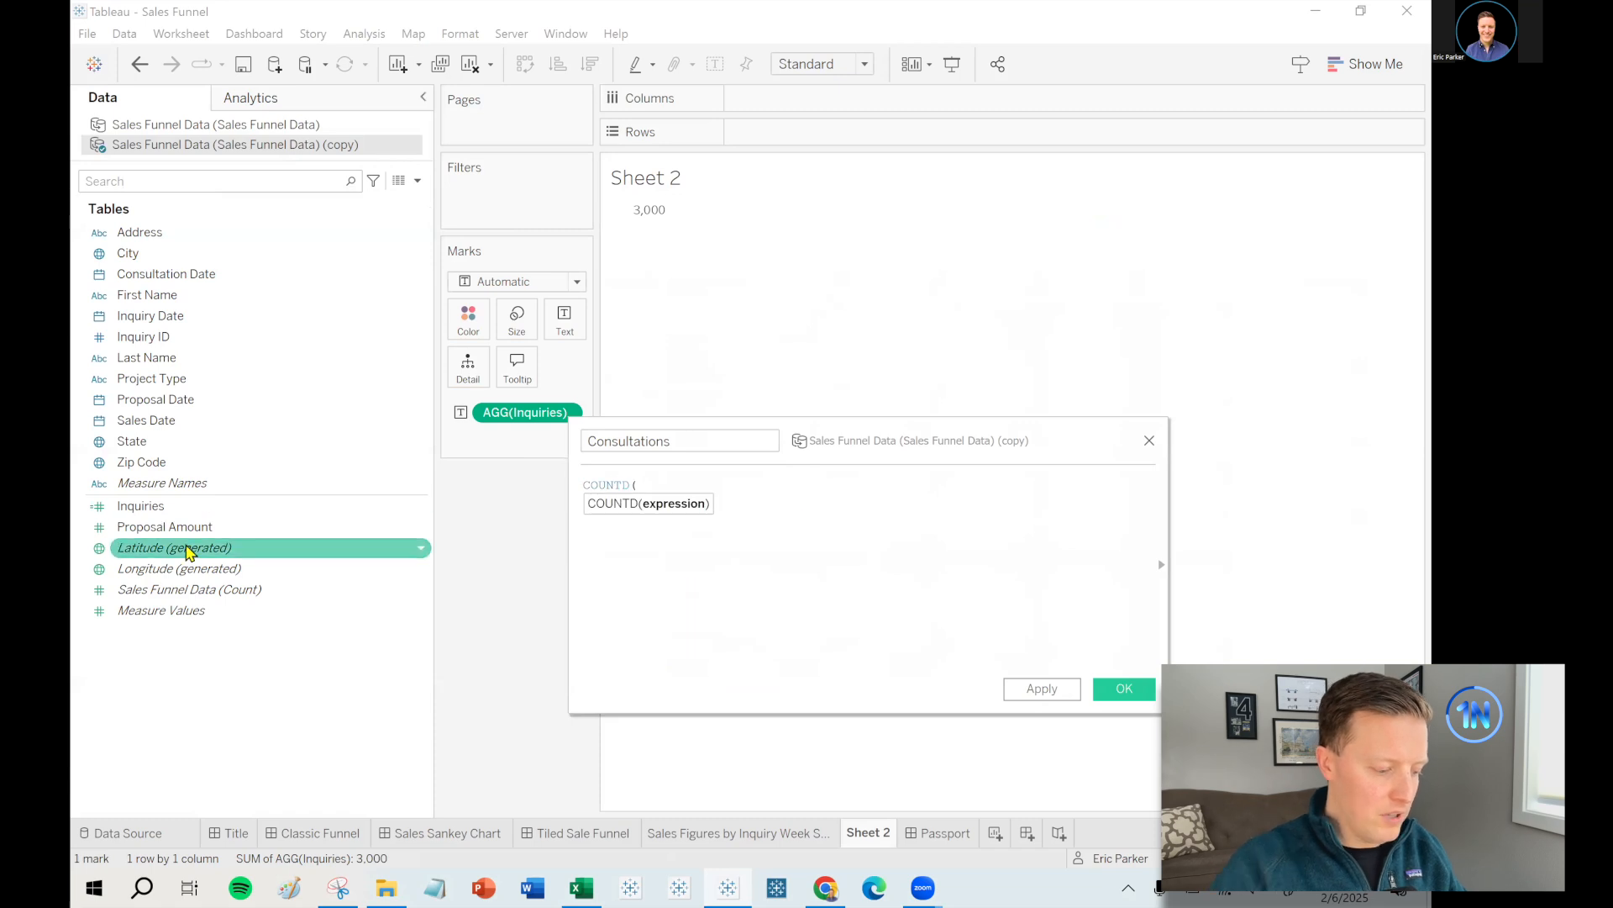
{"action": "left_click_drag", "start_coordinate": [162, 280], "coordinate": [952, 611]}
{"action": "type", "text": ")"}
{"action": "left_click", "coordinate": [1124, 688]}
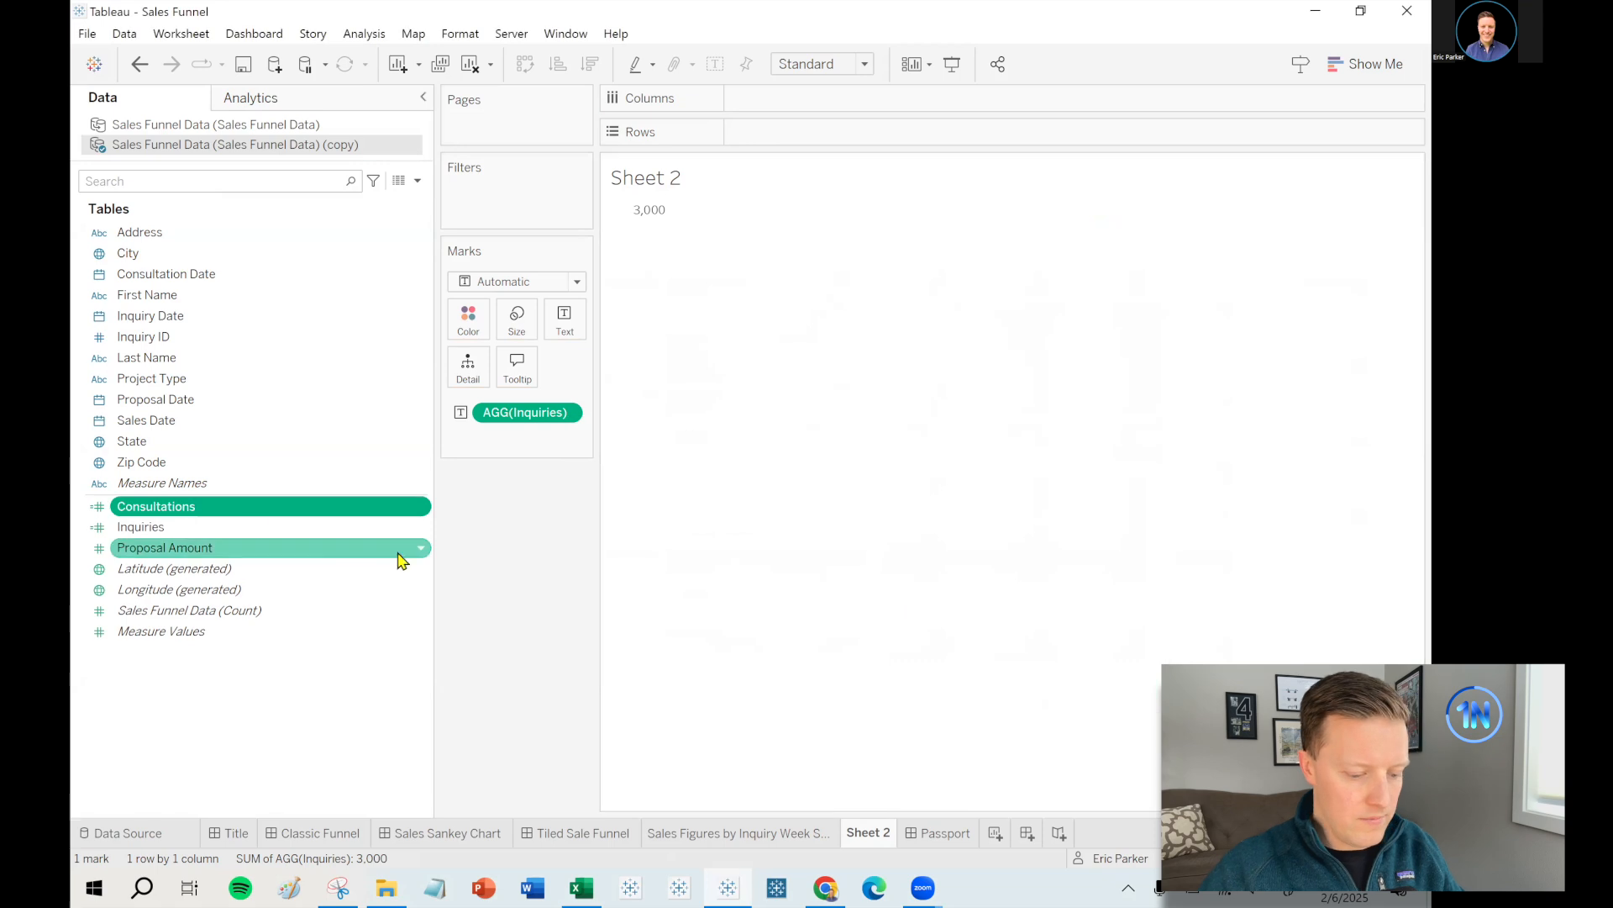
- Add Consultations below Inquiries in the table and change its formula to COUNT([Consultation Date])
{"action": "double_click", "coordinate": [225, 507]}
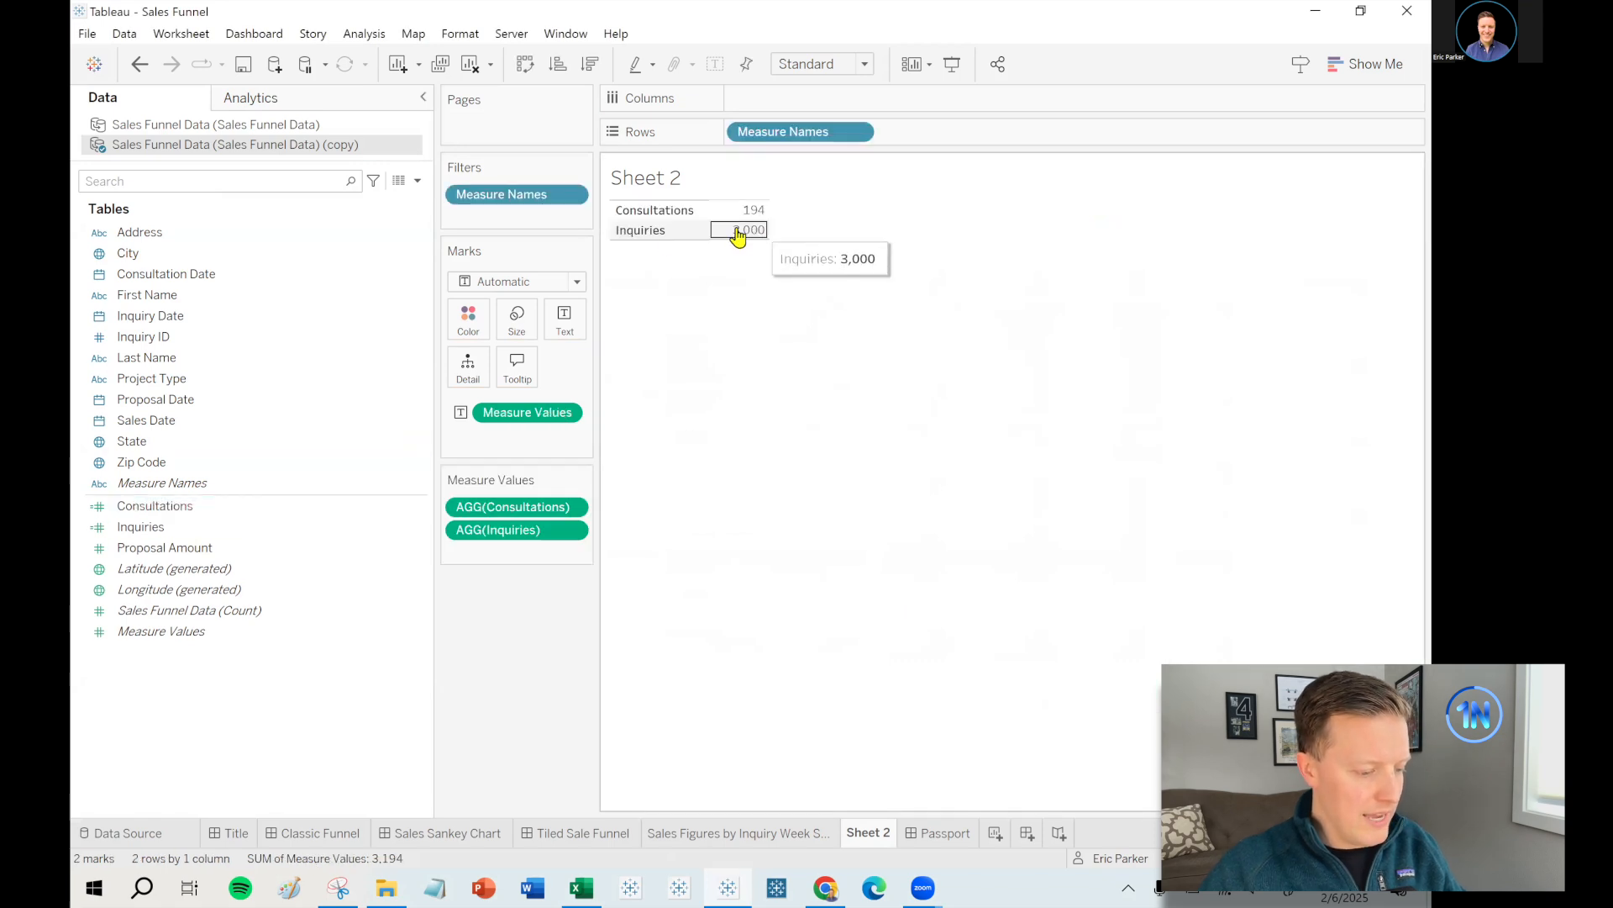
{"action": "left_click_drag", "start_coordinate": [532, 511], "coordinate": [533, 552]}
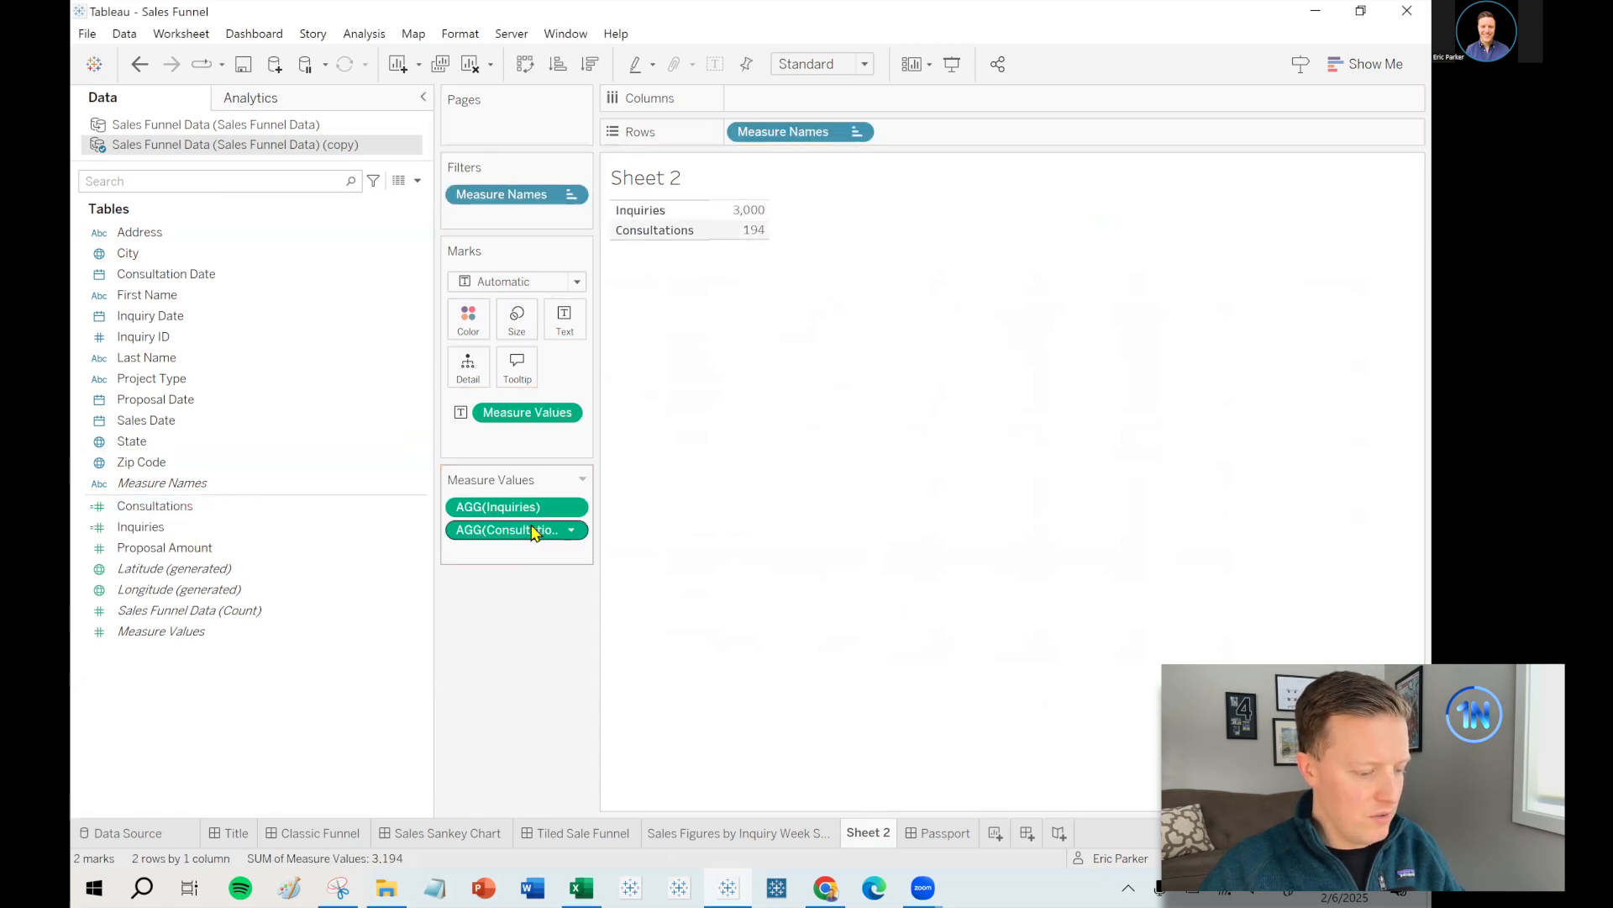
{"action": "right_click", "coordinate": [192, 507]}
{"action": "left_click", "coordinate": [239, 185]}
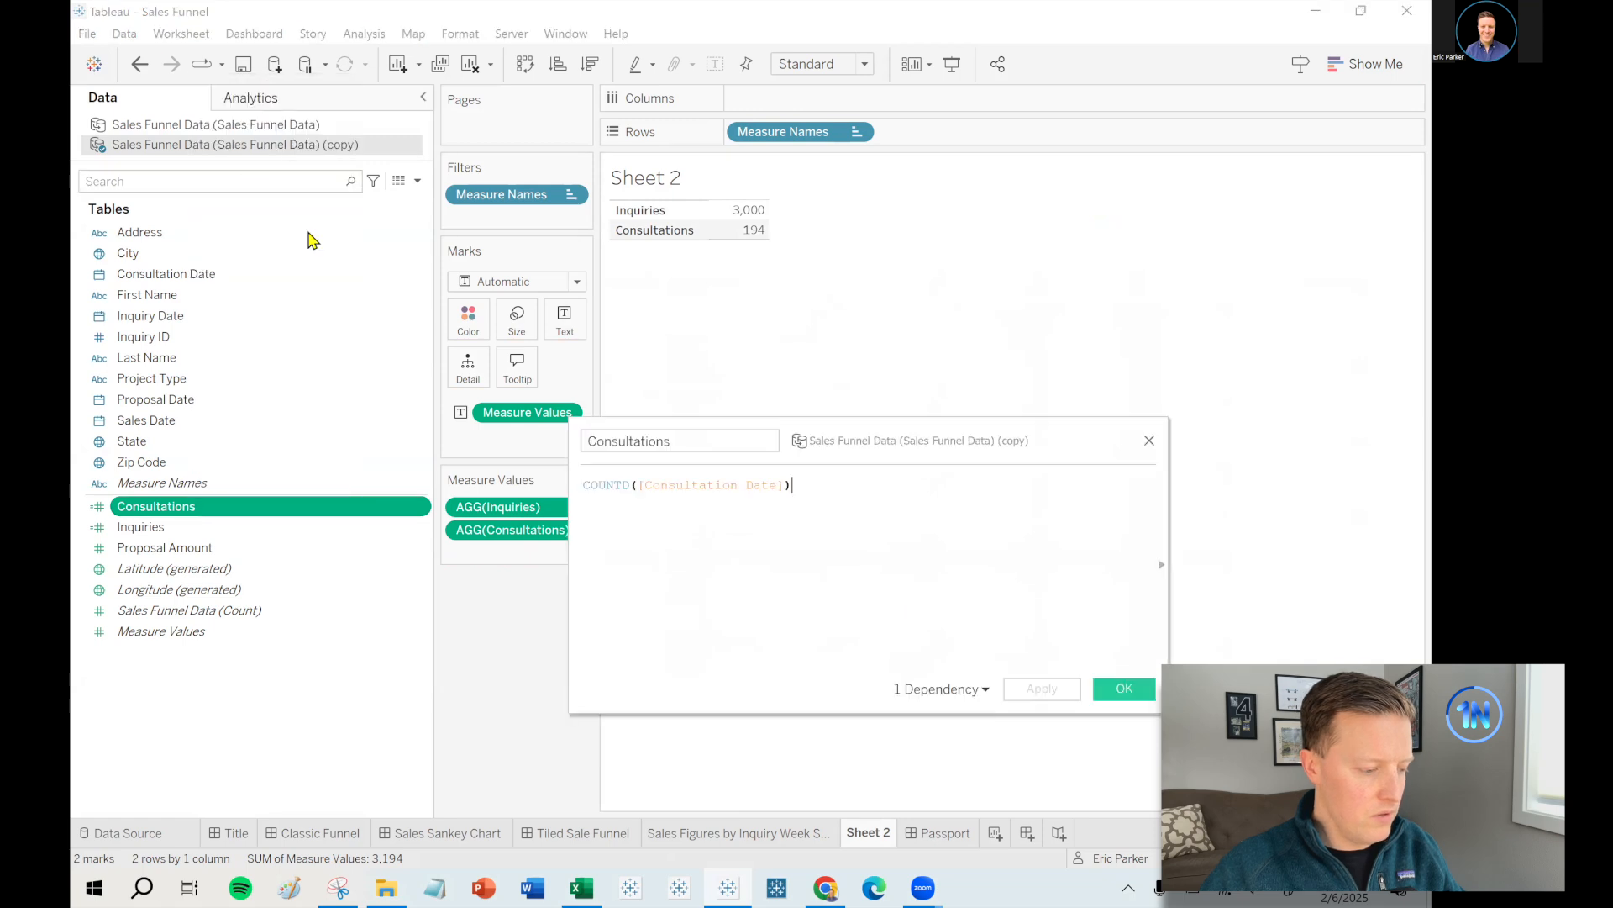
{"action": "left_click", "coordinate": [666, 489]}
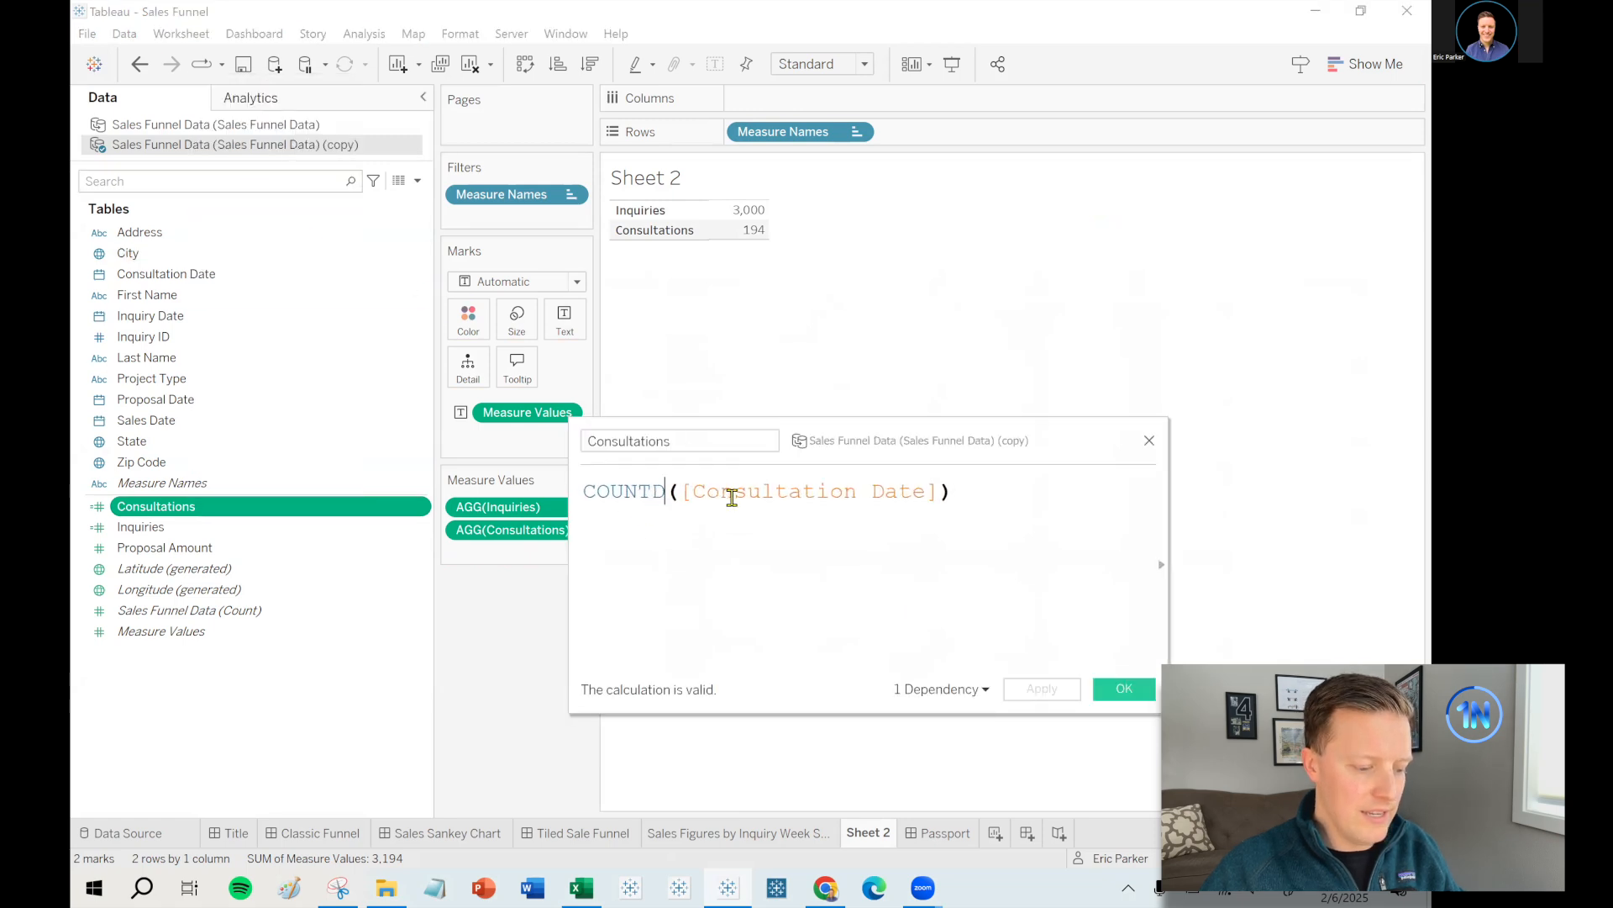
{"action": "key", "text": "BackSpace"}
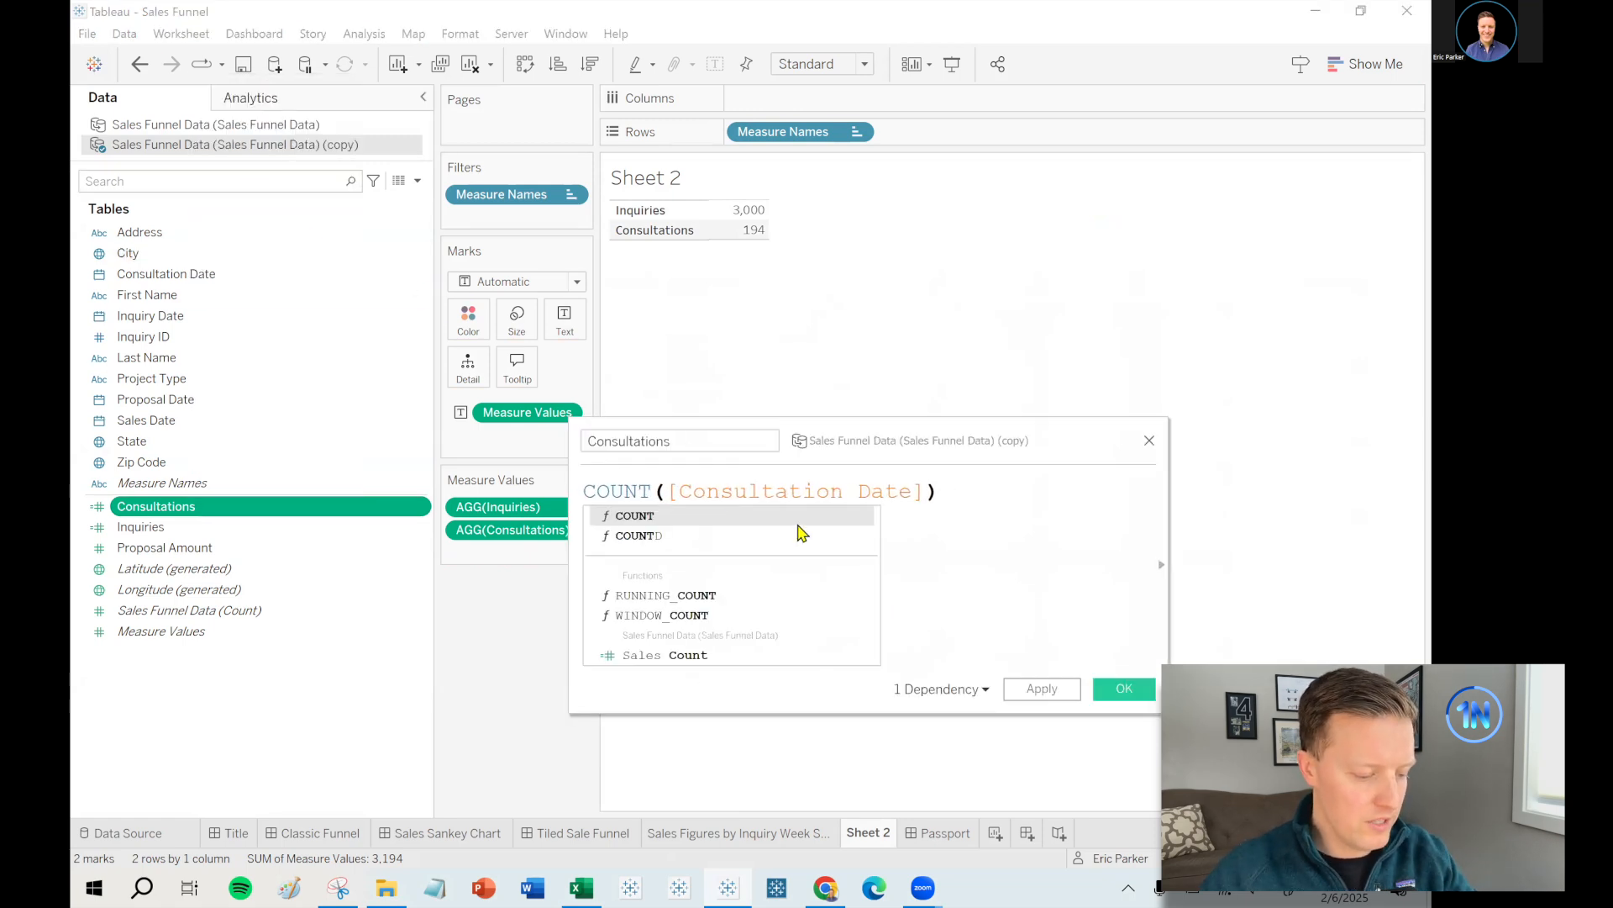
{"action": "left_click", "coordinate": [1057, 593]}
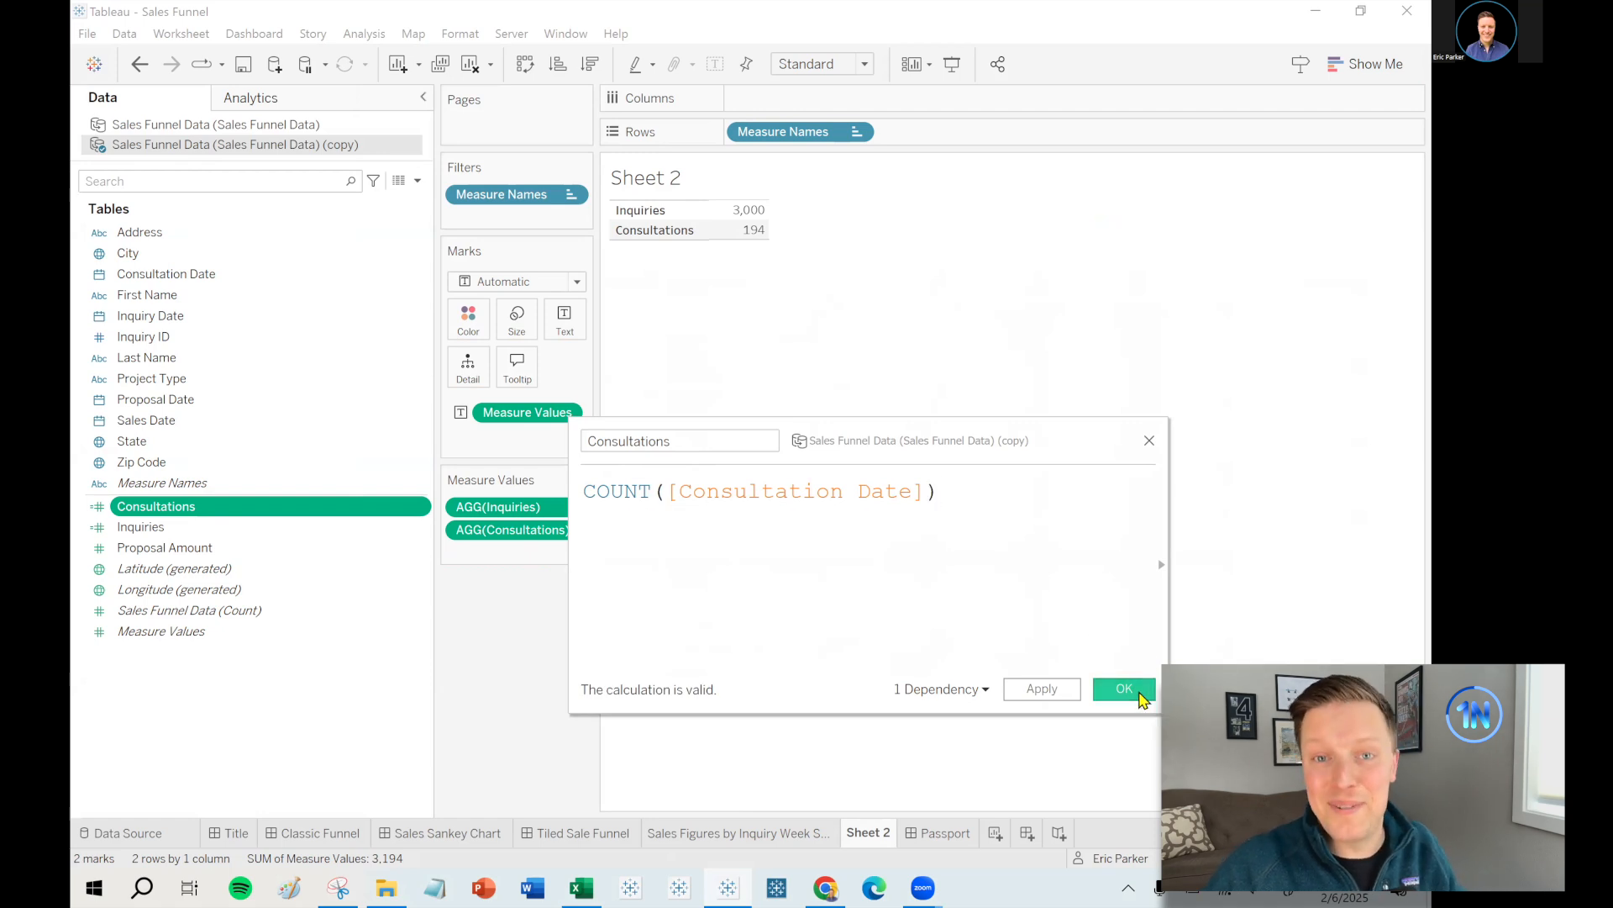
{"action": "left_click", "coordinate": [1124, 689]}
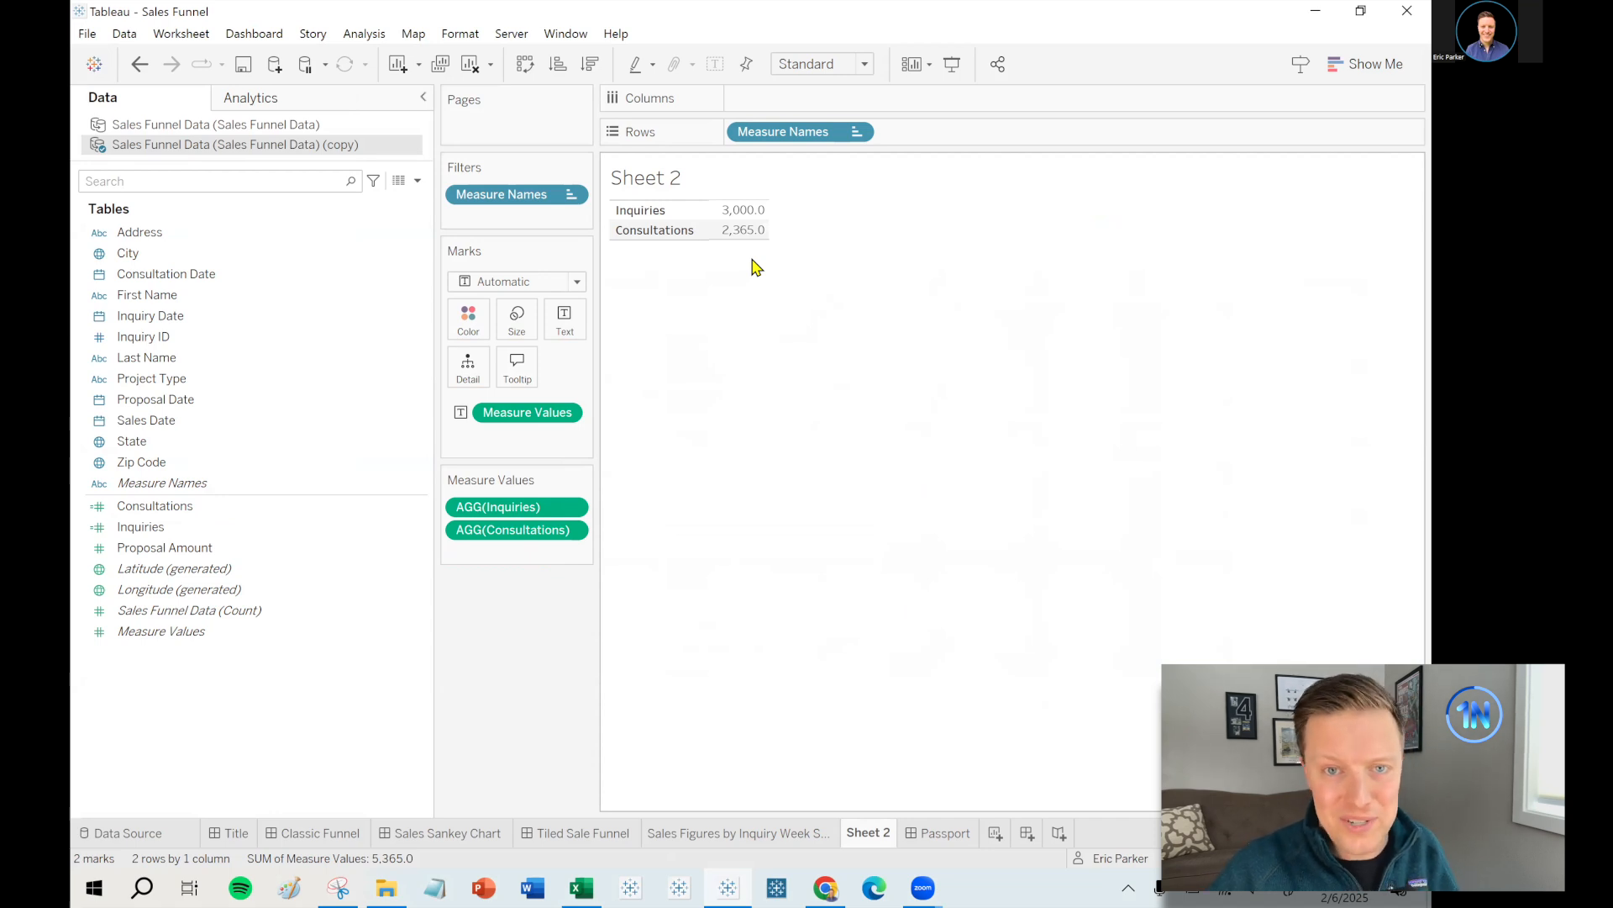
{"action": "mouse_move", "coordinate": [750, 227]}
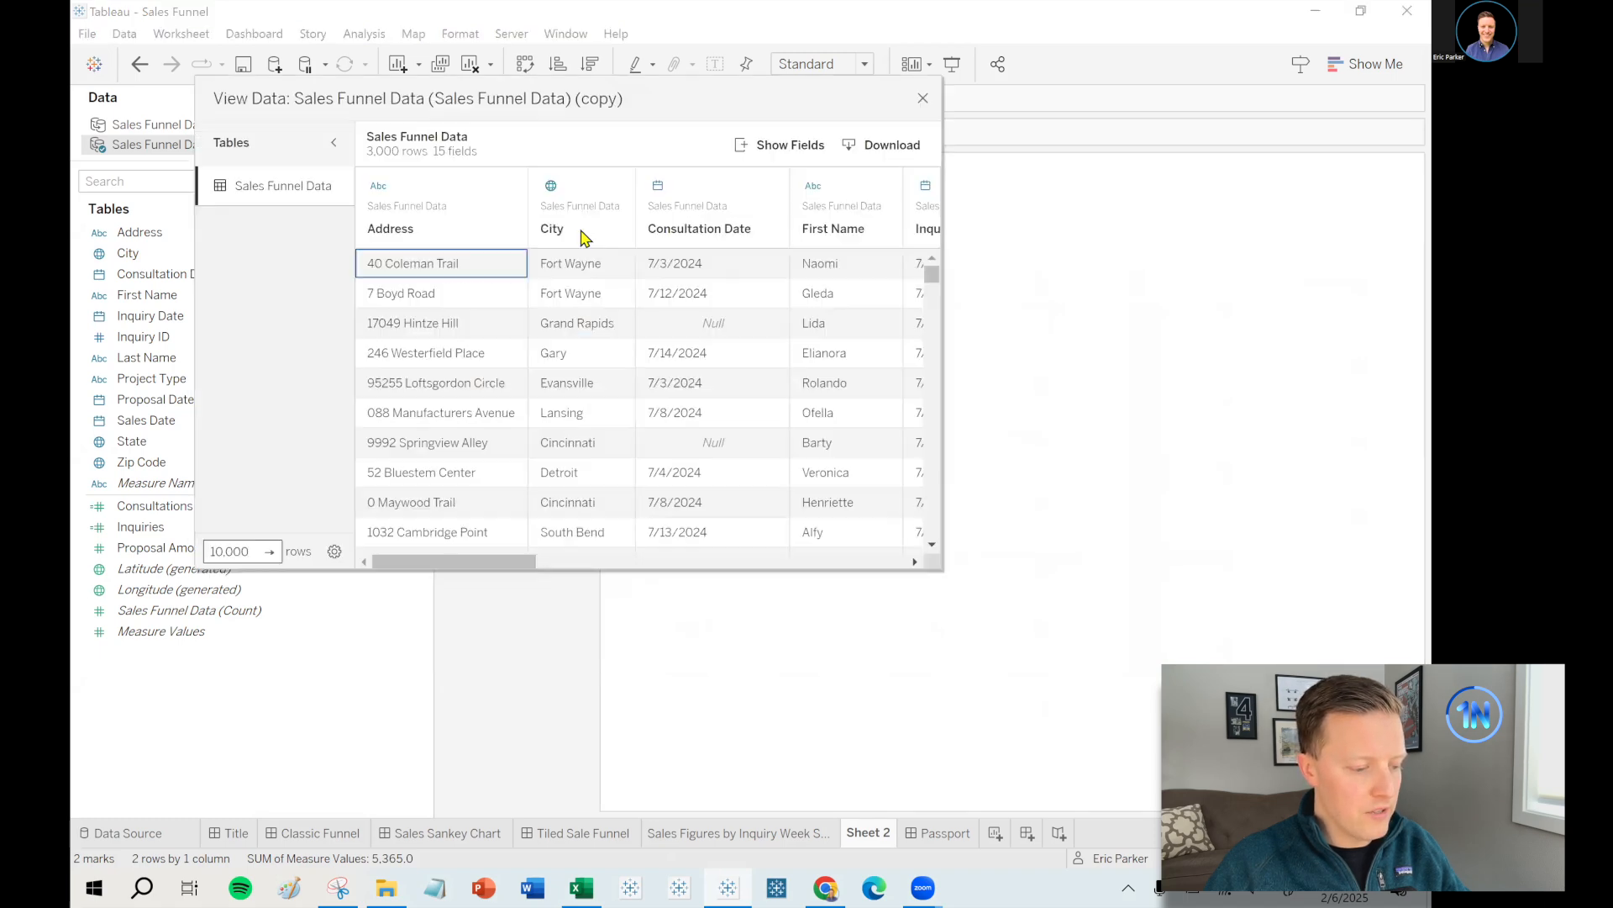
{"action": "left_click_drag", "start_coordinate": [937, 568], "coordinate": [1137, 657]}
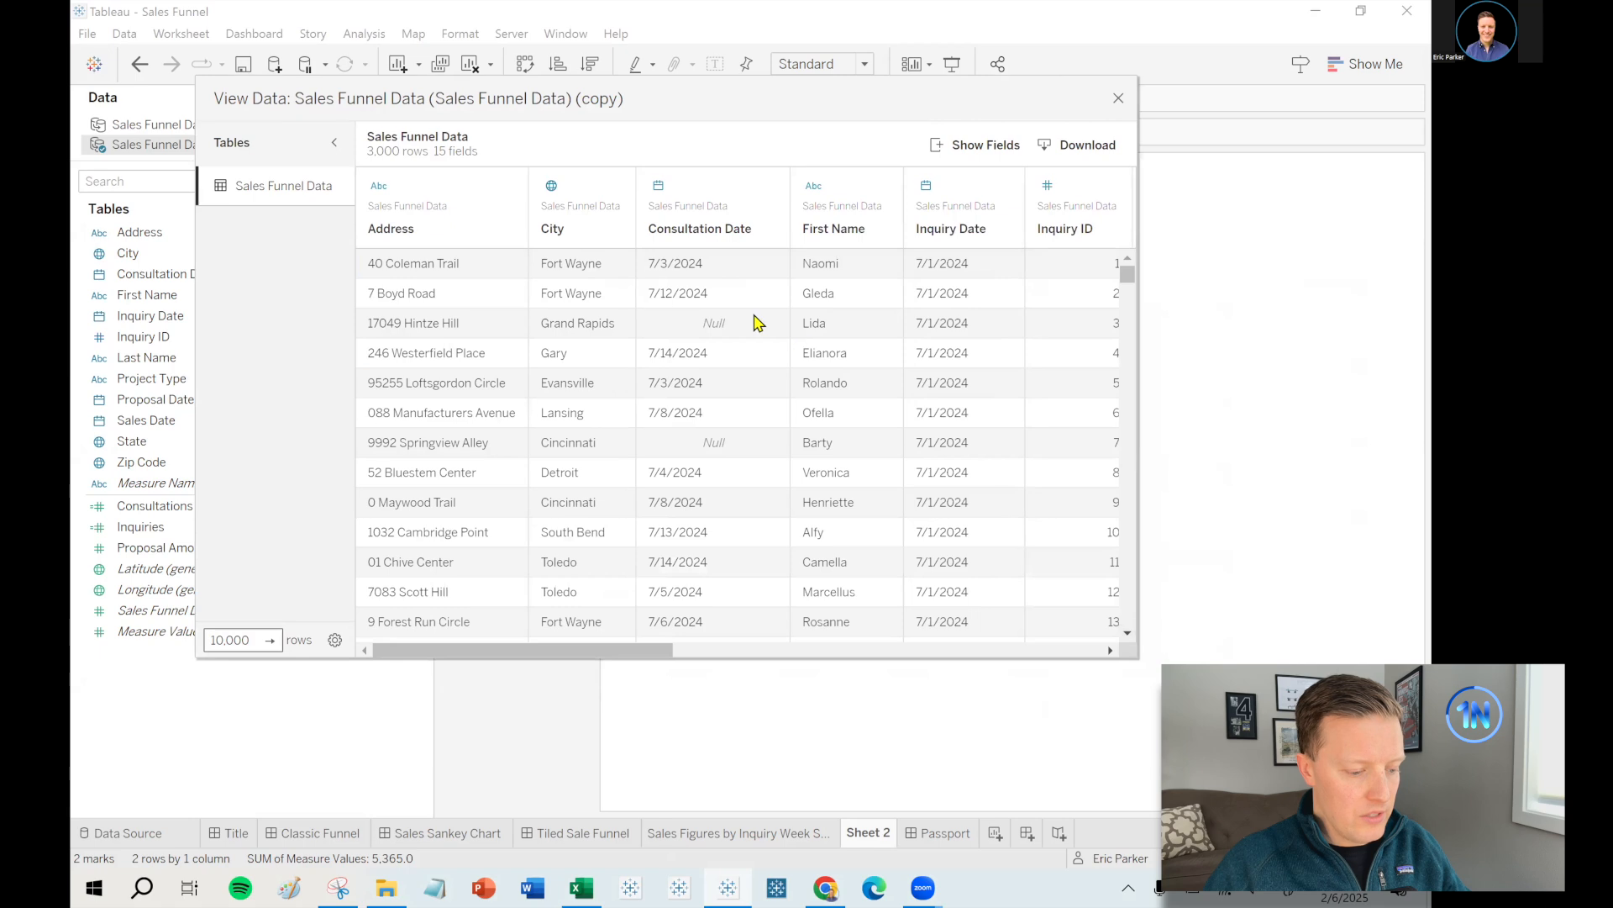
{"action": "left_click", "coordinate": [758, 322]}
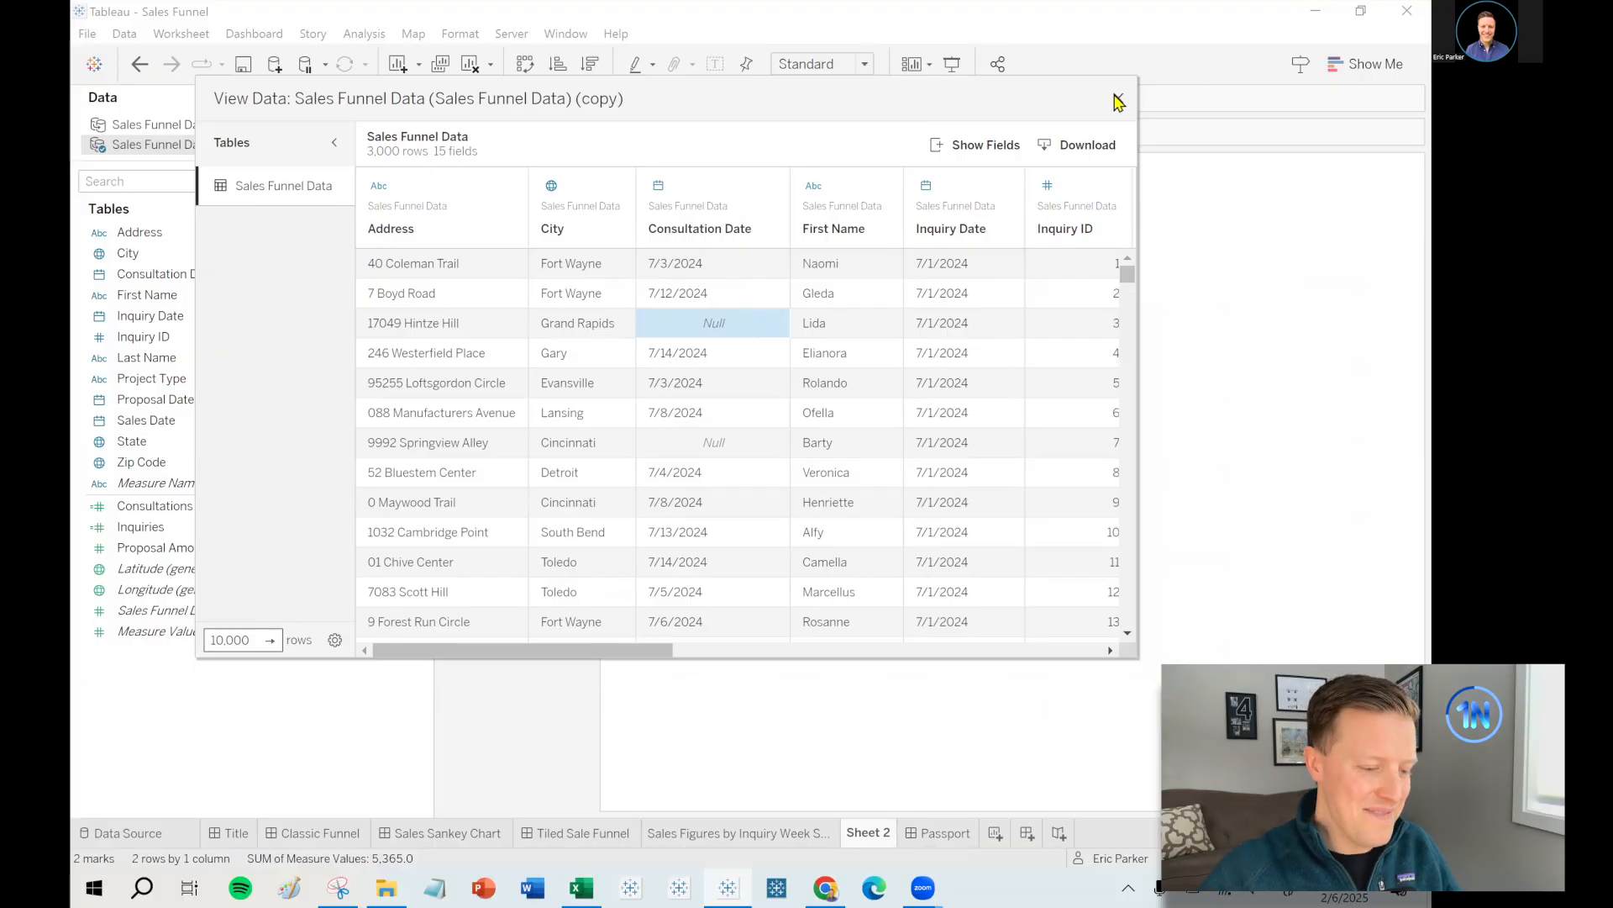
{"action": "left_click", "coordinate": [1118, 102]}
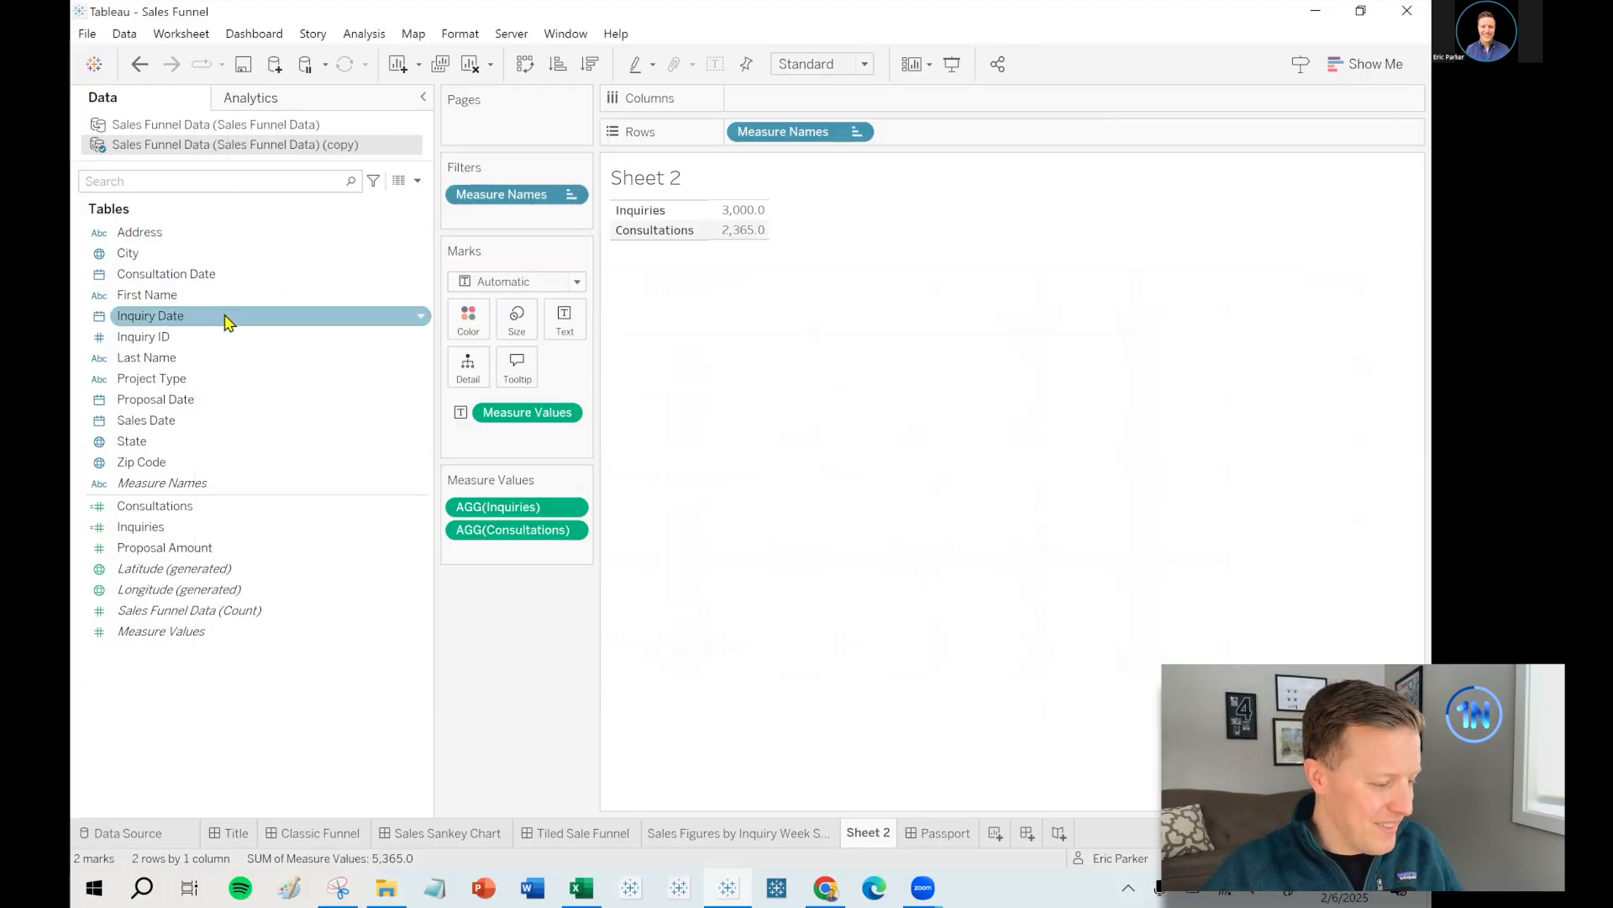
- Create a Proposals calculated field as COUNTD([Proposal Date])
{"action": "left_click", "coordinate": [418, 182]}
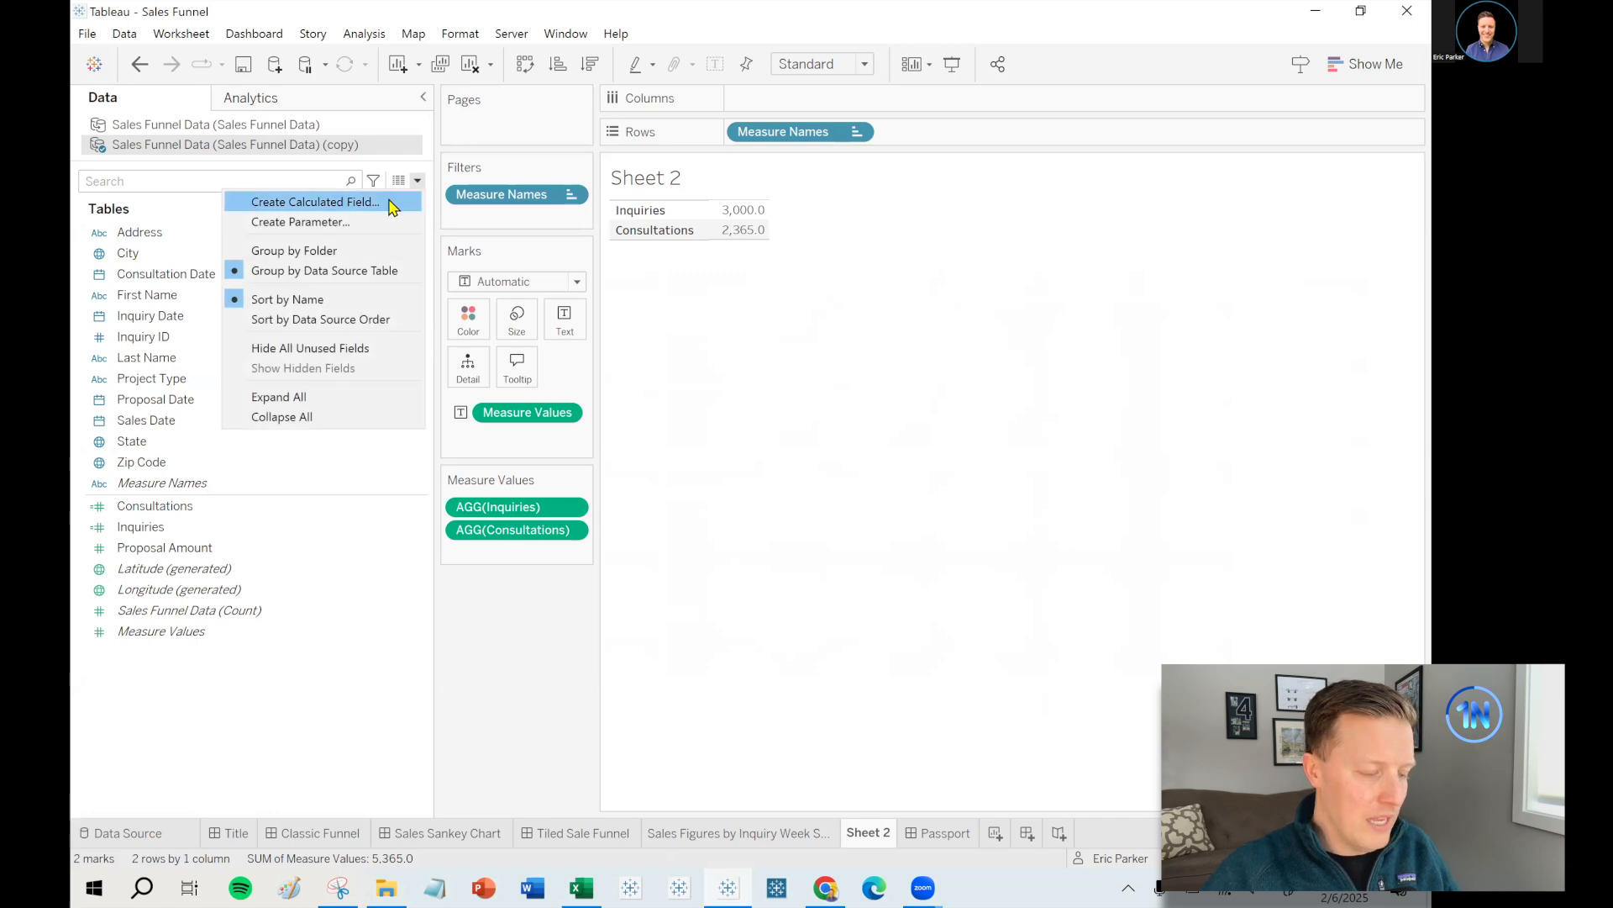
{"action": "left_click", "coordinate": [389, 202]}
{"action": "type", "text": "Proposals"}
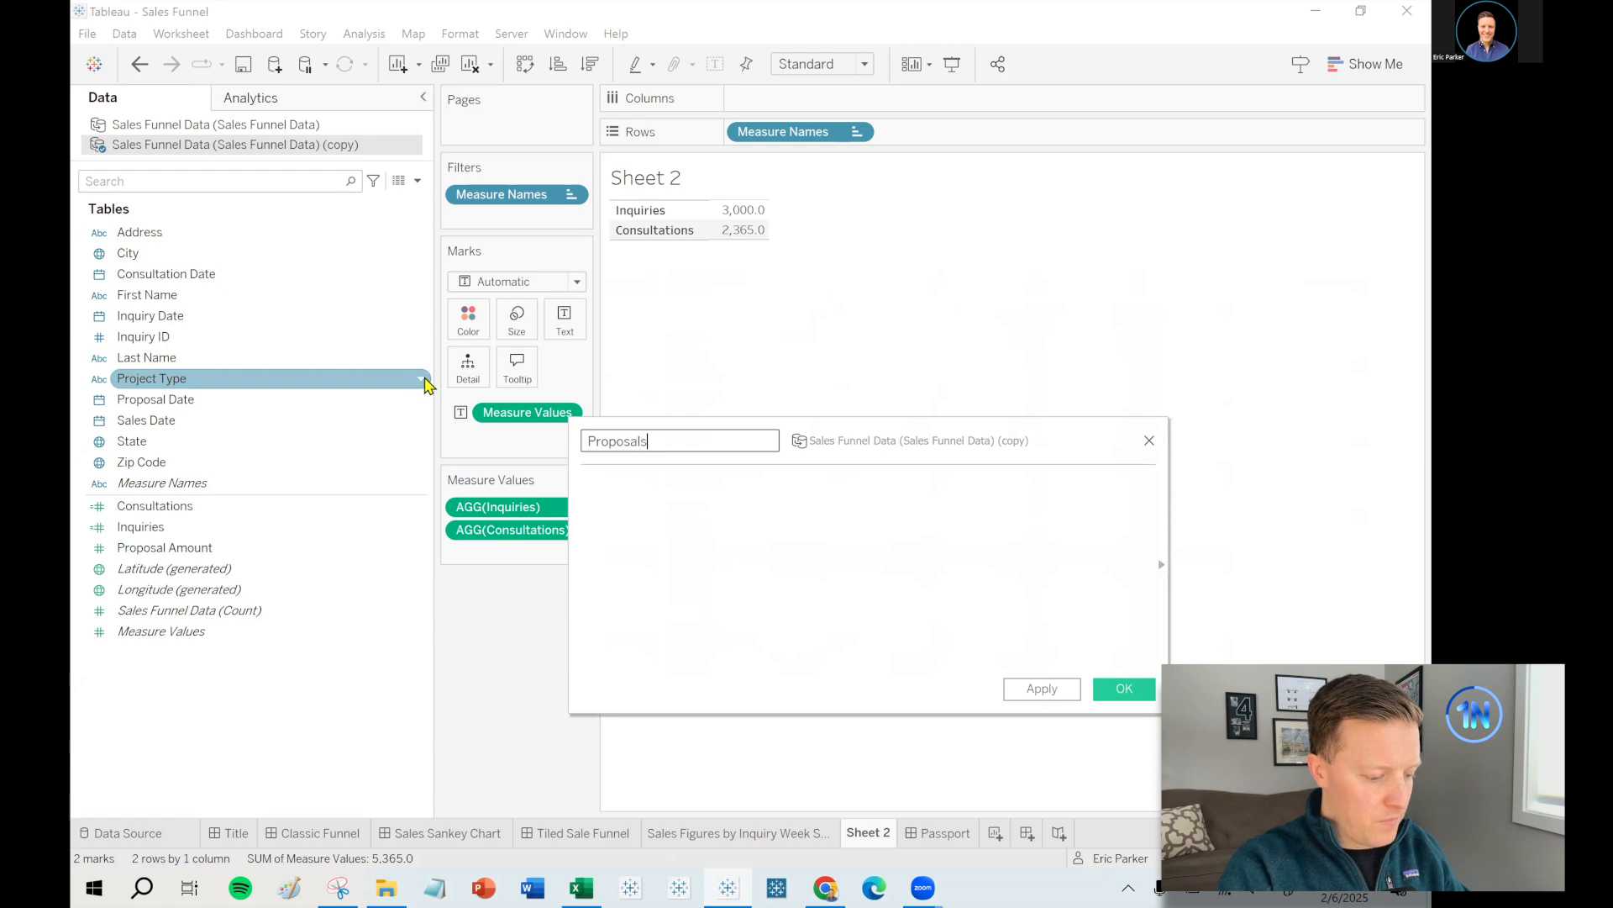
{"action": "left_click", "coordinate": [630, 531]}
{"action": "type", "text": "COUNTD("}
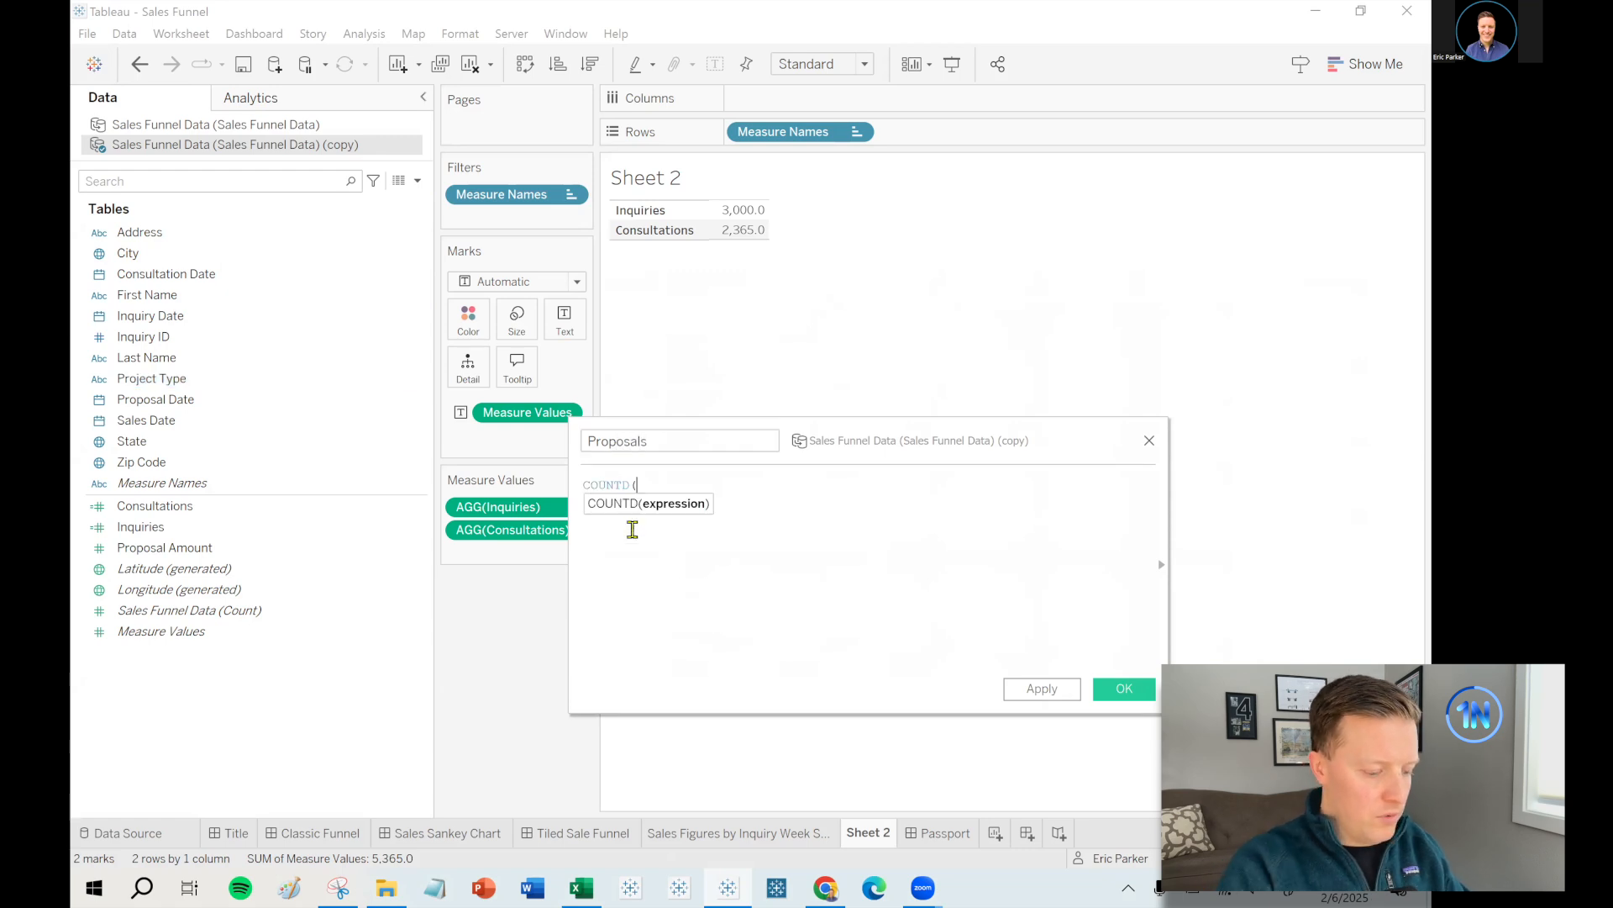
{"action": "left_click_drag", "start_coordinate": [244, 400], "coordinate": [722, 541]}
{"action": "type", "text": ")"}
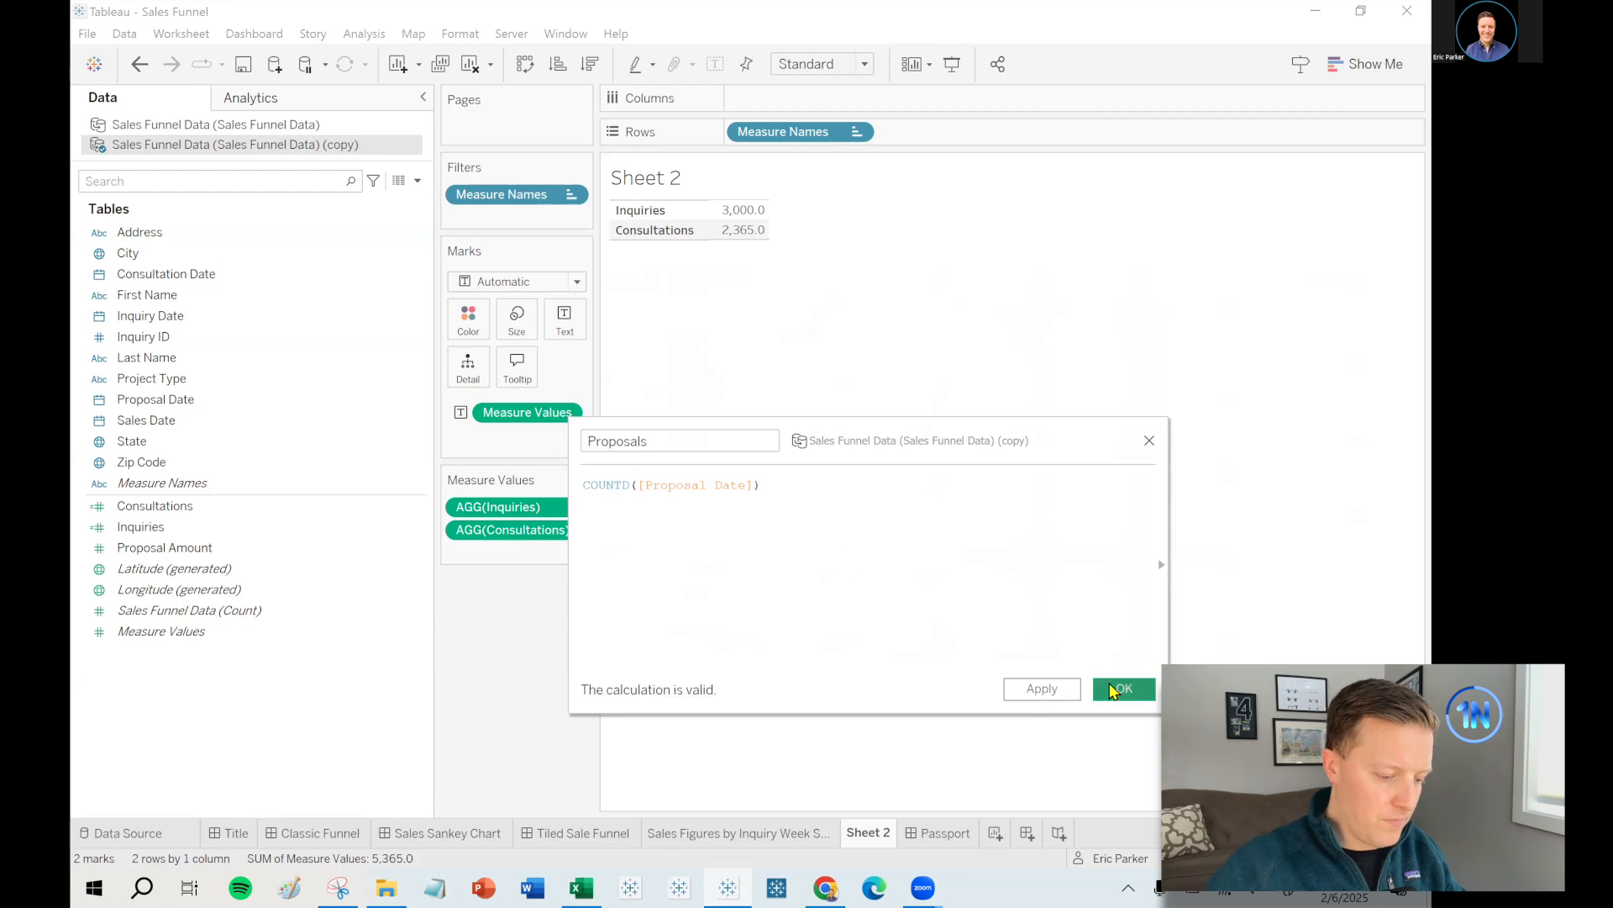
{"action": "left_click", "coordinate": [1124, 689]}
- Add Proposals to Measure Values and change its formula to COUNT([Proposal Date])
{"action": "left_click_drag", "start_coordinate": [143, 568], "coordinate": [453, 561]}
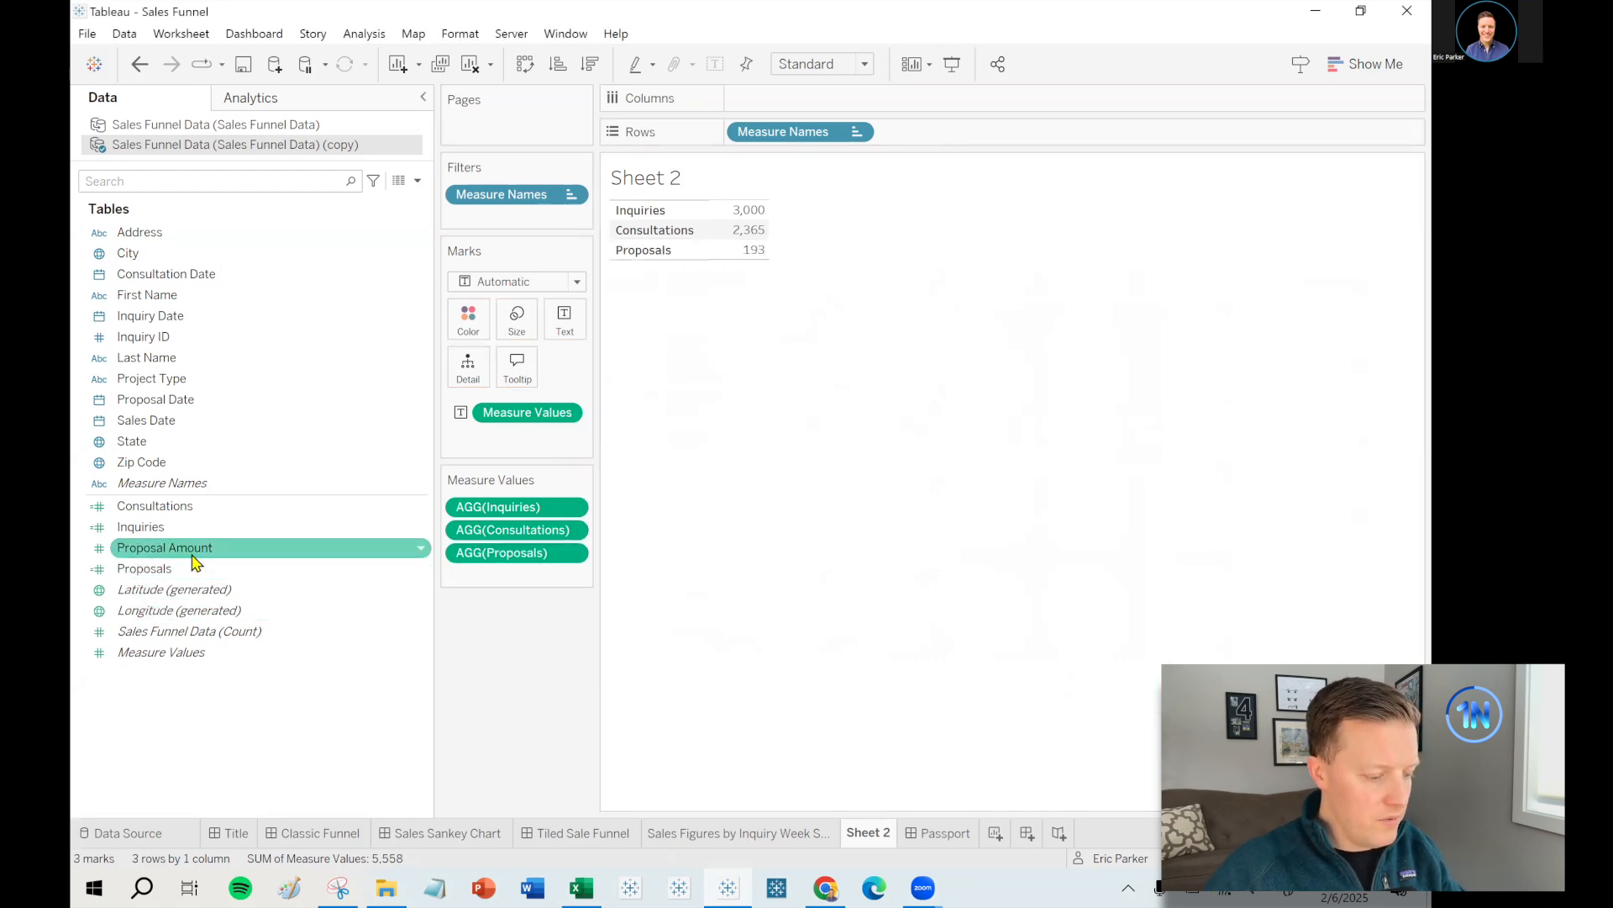
{"action": "right_click", "coordinate": [241, 565]}
{"action": "left_click", "coordinate": [251, 245]}
{"action": "left_click", "coordinate": [649, 489]}
{"action": "key", "text": "BackSpace"}
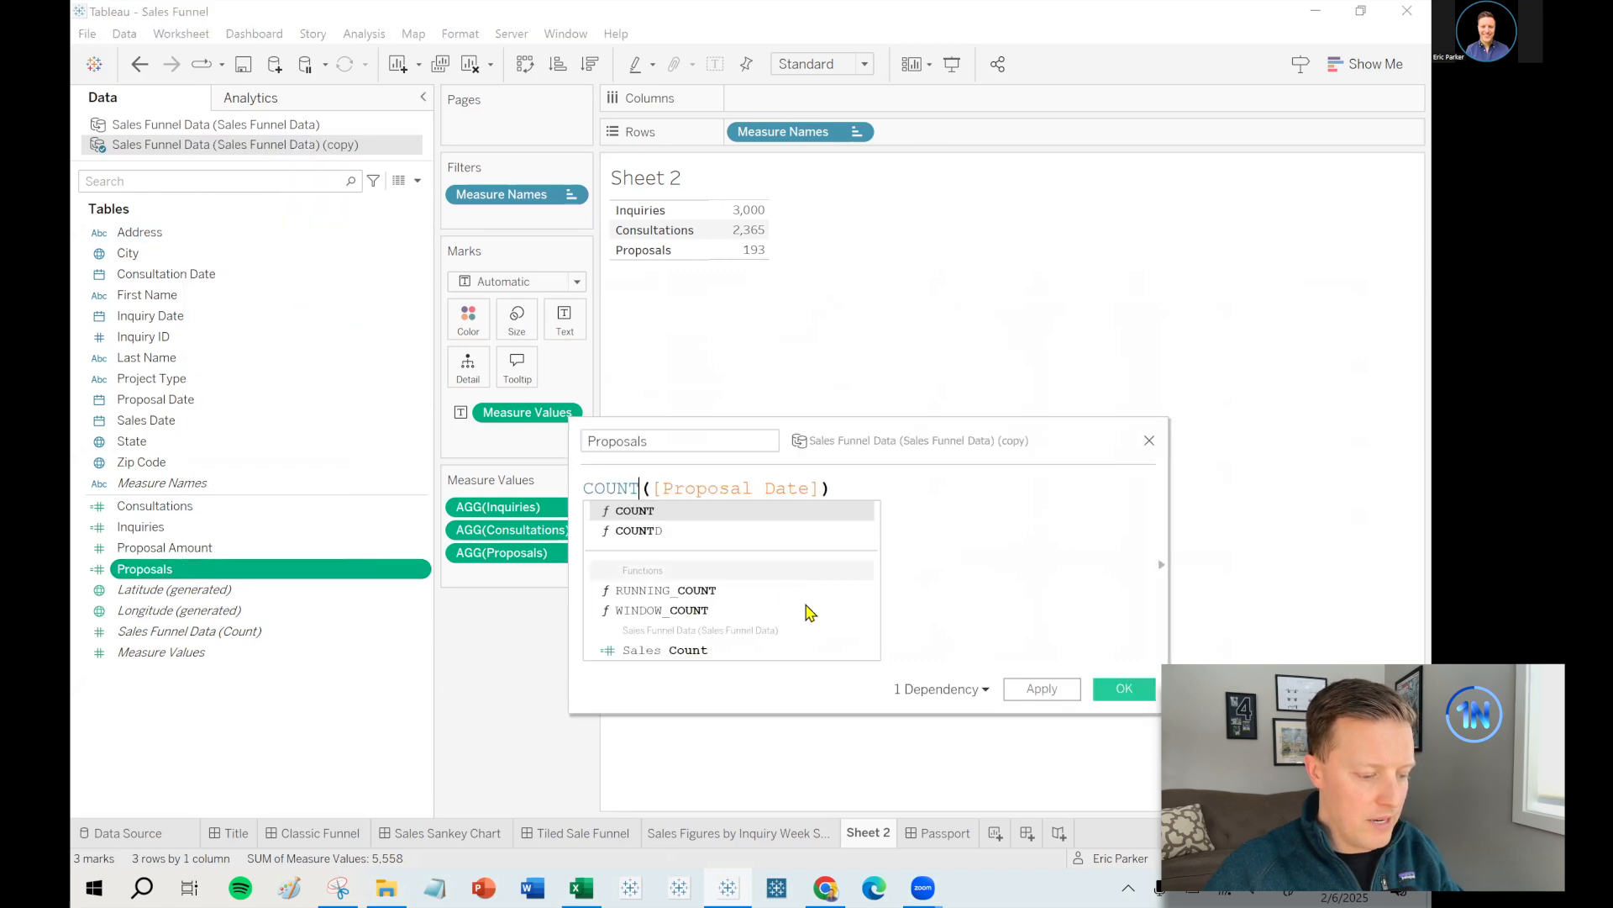
{"action": "left_click", "coordinate": [1124, 688]}
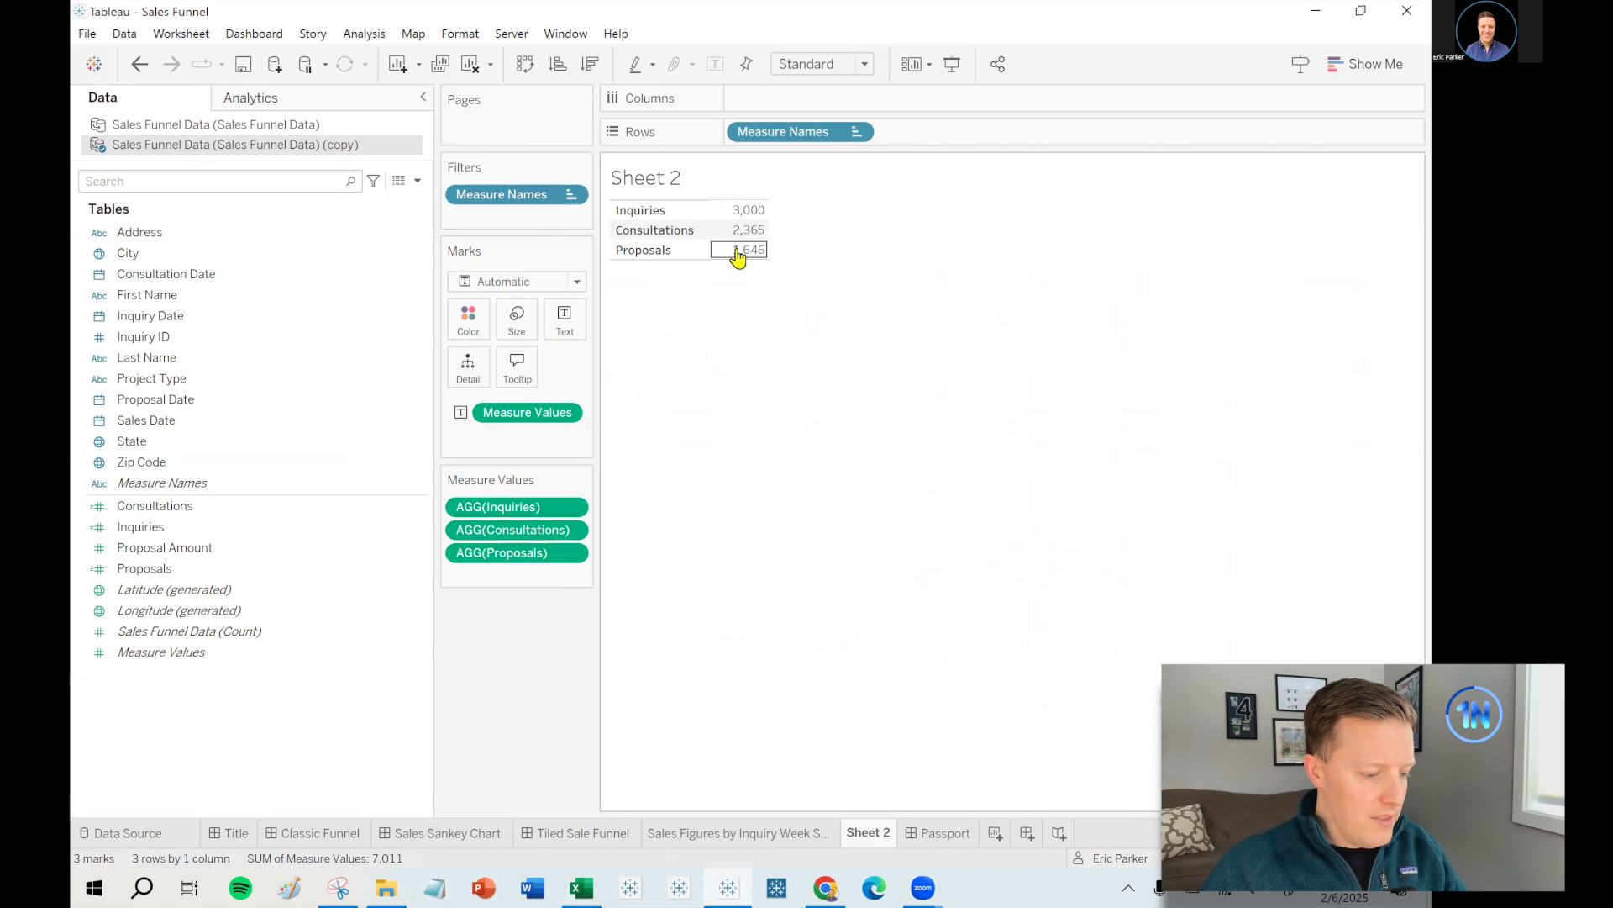
- Duplicate Proposals and edit the copy into a Sales field counting Sales Date
{"action": "left_click", "coordinate": [158, 571]}
{"action": "right_click", "coordinate": [151, 571]}
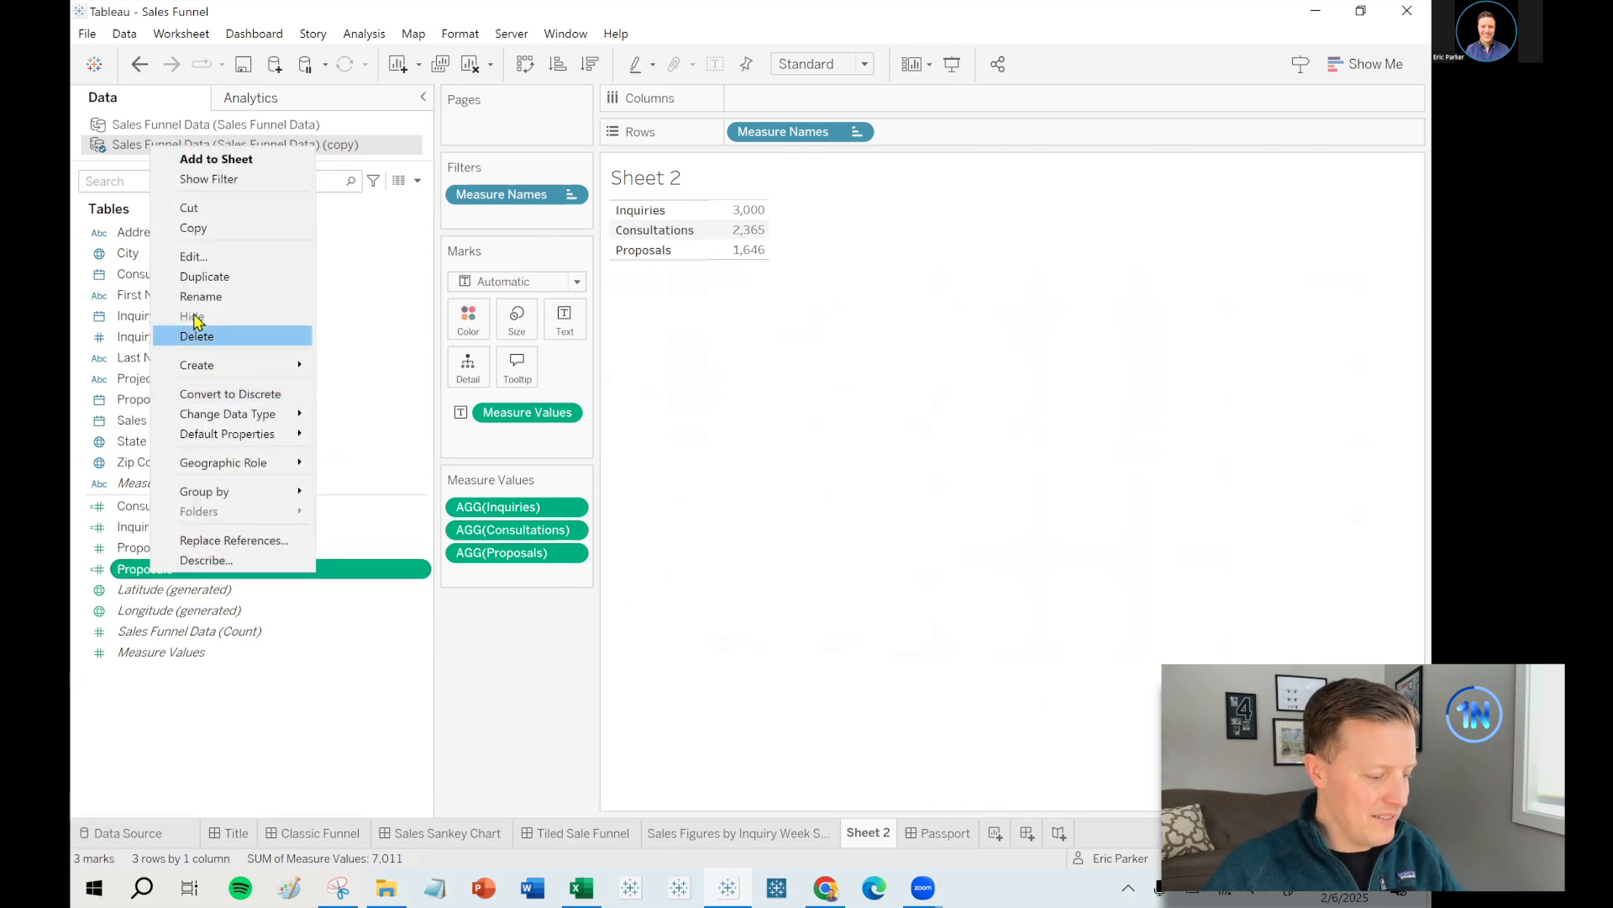
{"action": "left_click", "coordinate": [209, 280]}
{"action": "right_click", "coordinate": [174, 588]}
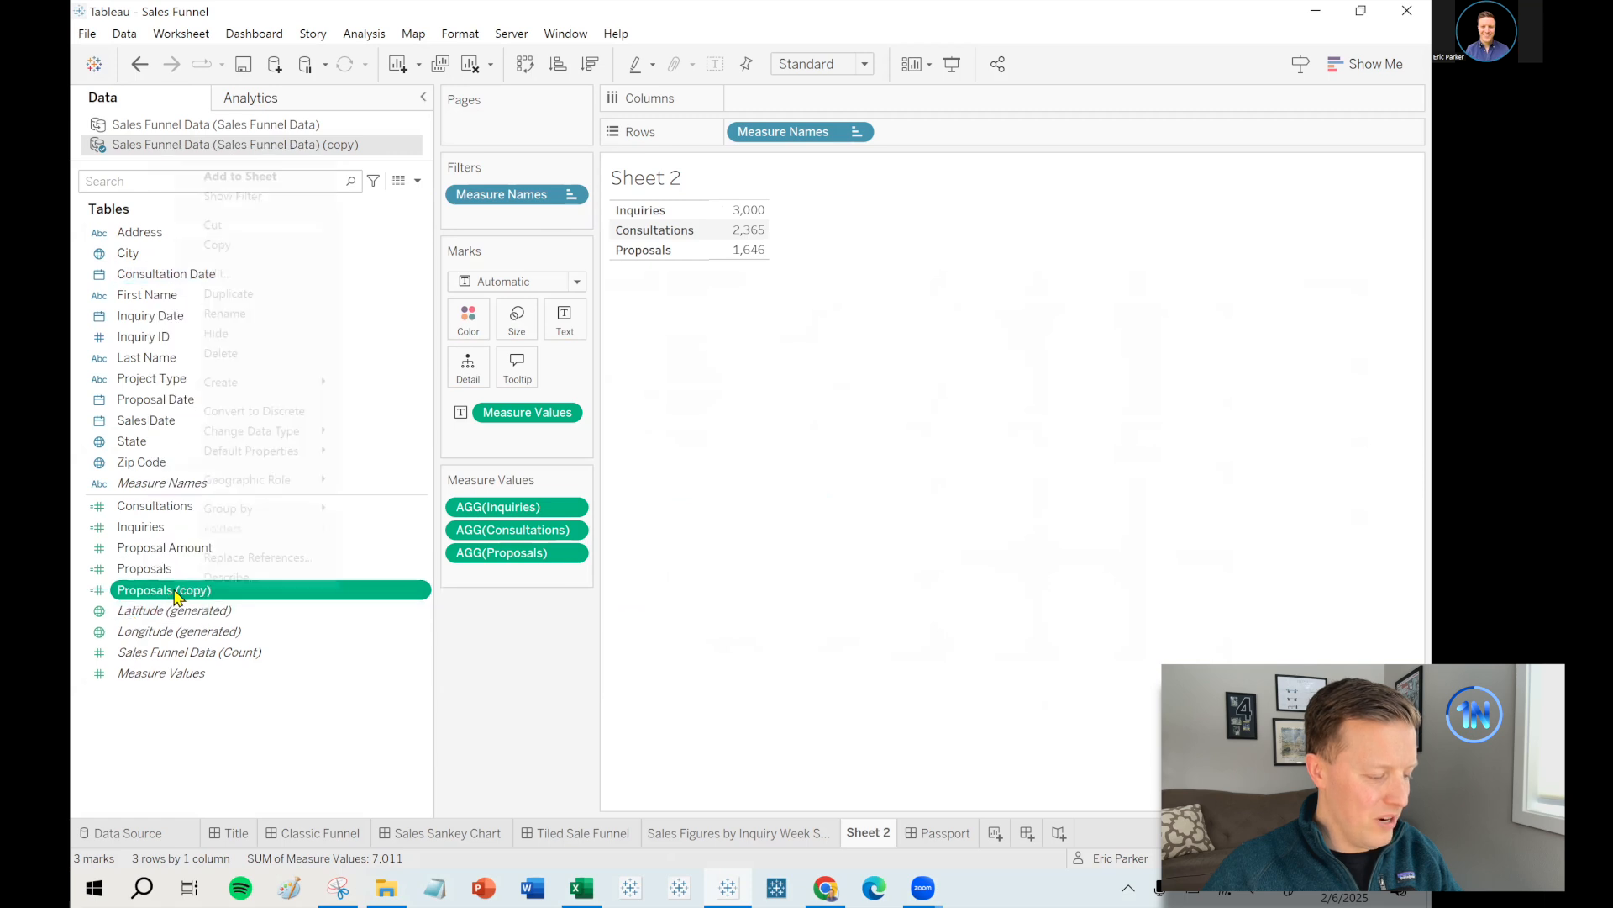
{"action": "left_click", "coordinate": [217, 273]}
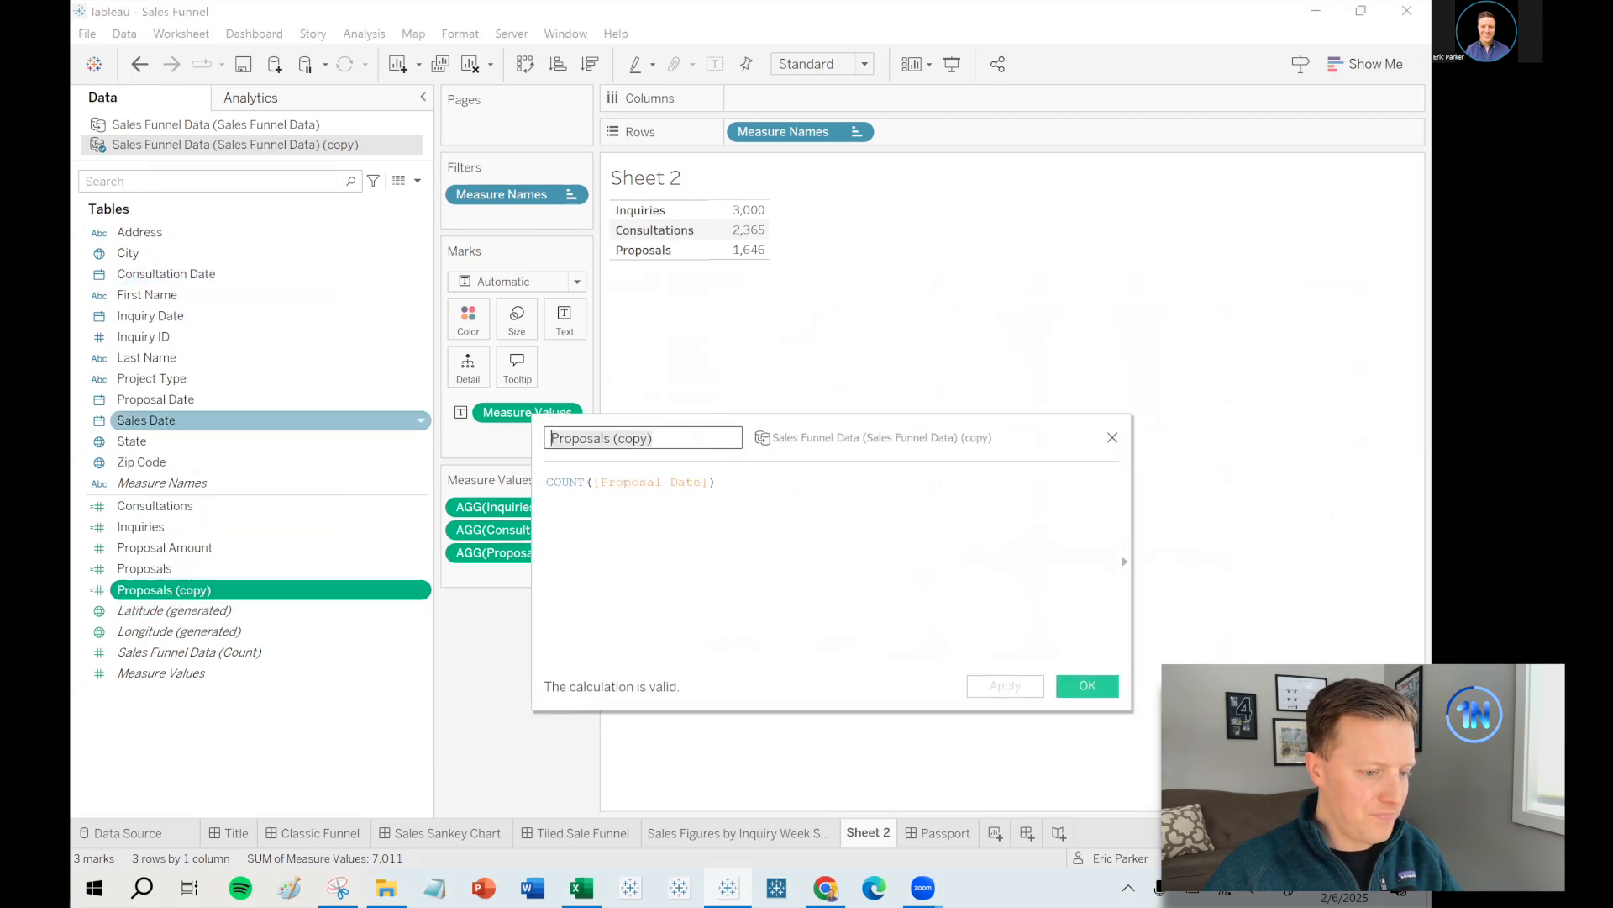
{"action": "key", "text": "BackSpace"}
{"action": "type", "text": "Sales"}
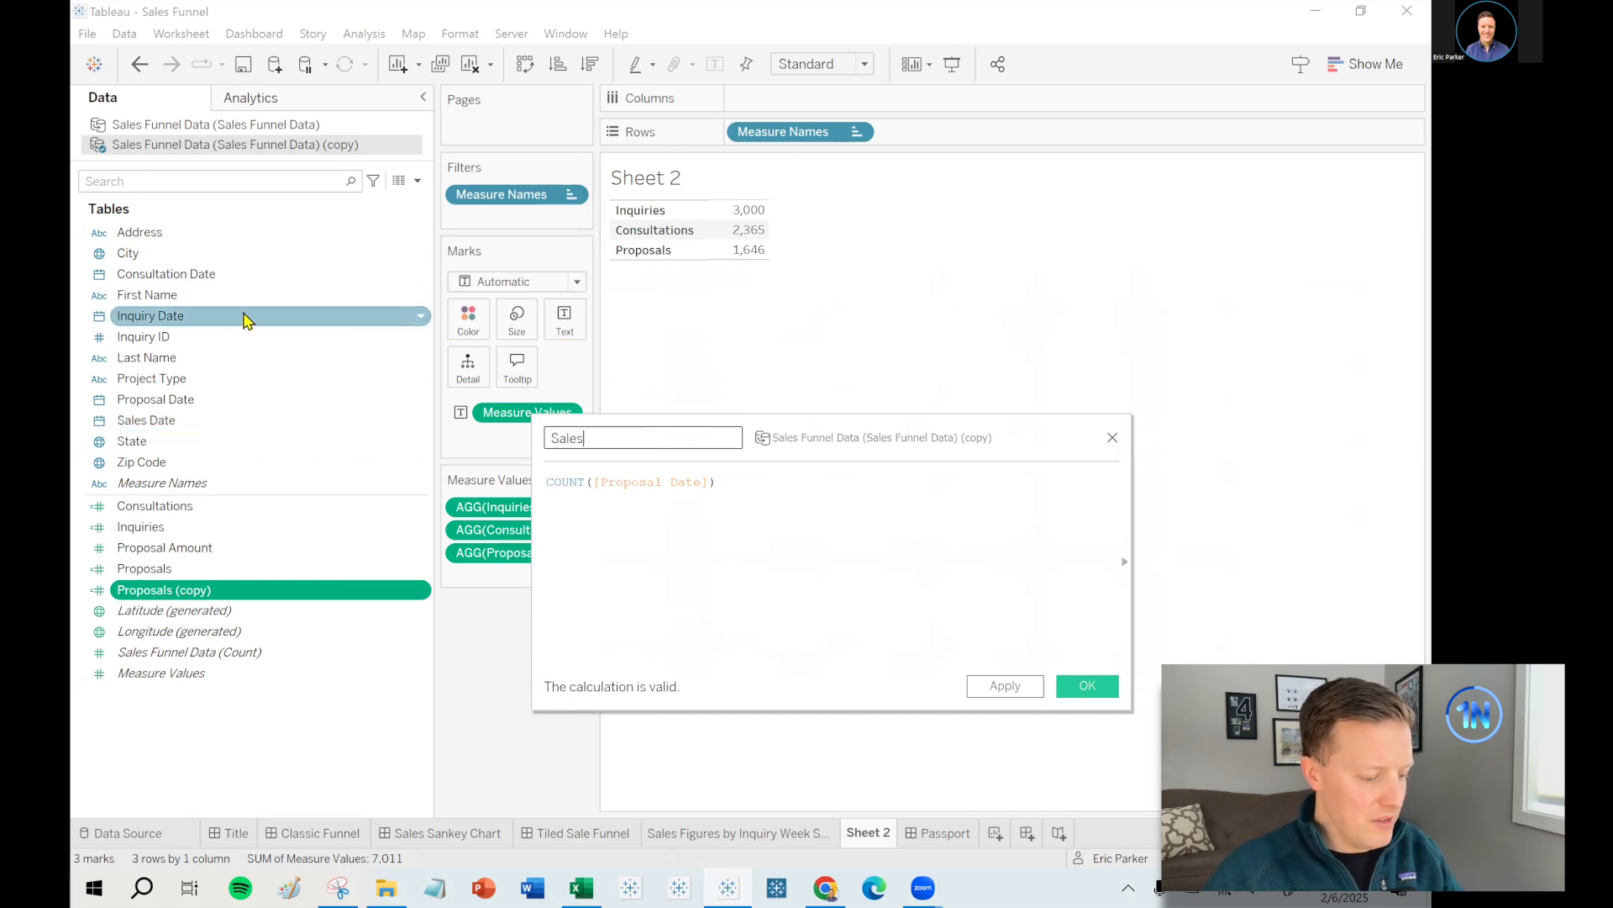
{"action": "left_click_drag", "start_coordinate": [162, 419], "coordinate": [641, 509]}
{"action": "left_click", "coordinate": [1080, 686]}
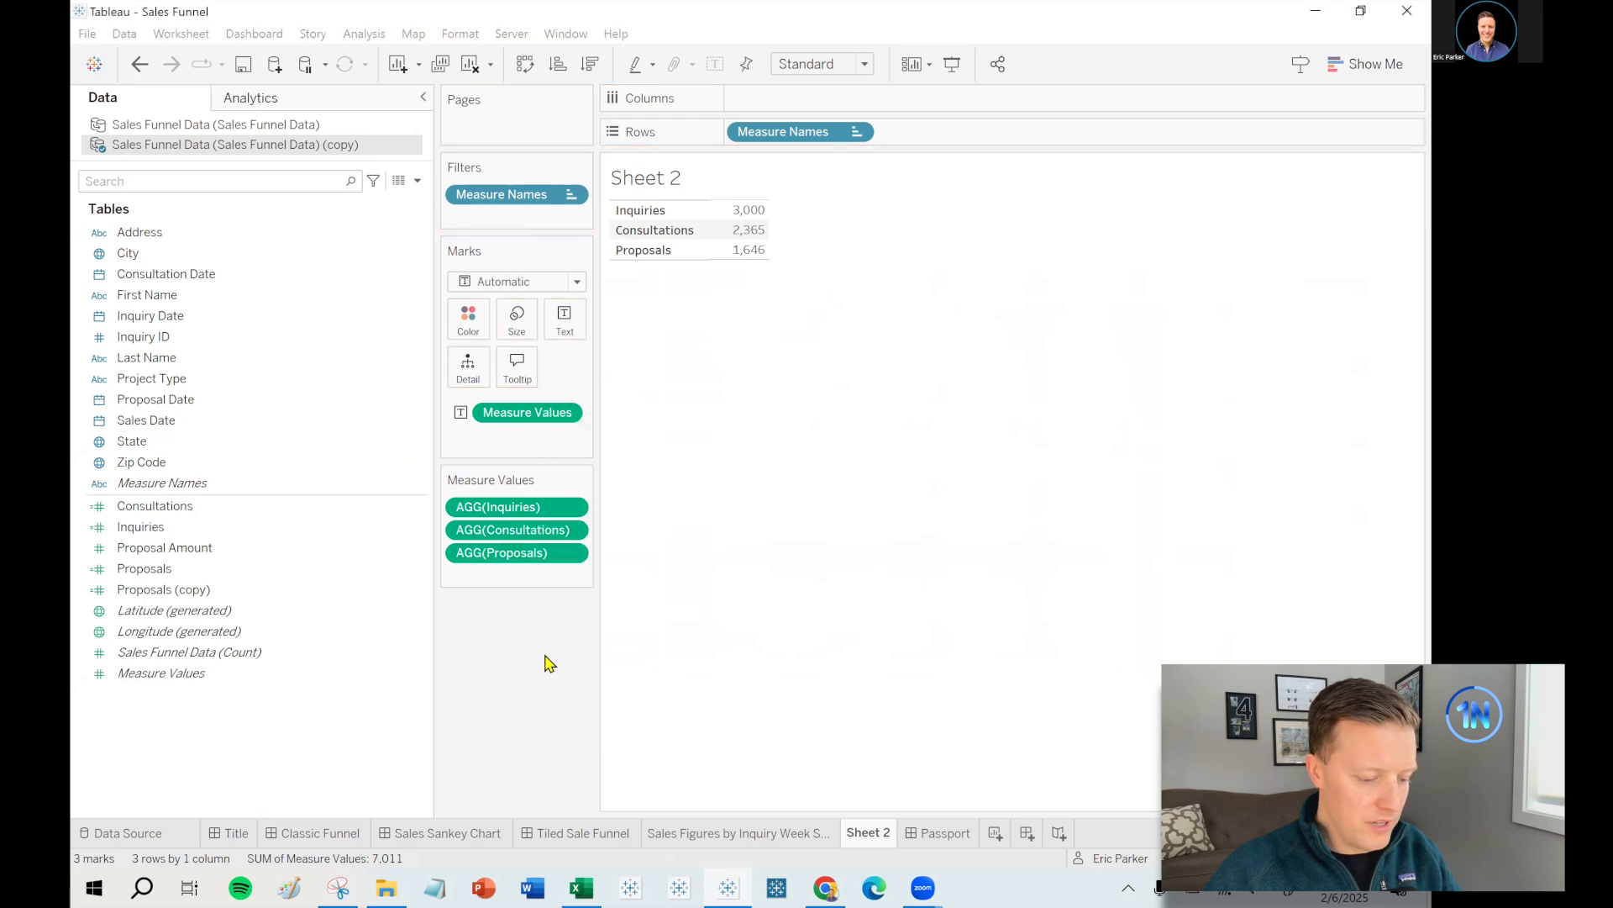
- Rename the field Sales Count, add it to Measure Values (662), then view the Sales Figures sheet
{"action": "right_click", "coordinate": [145, 589]}
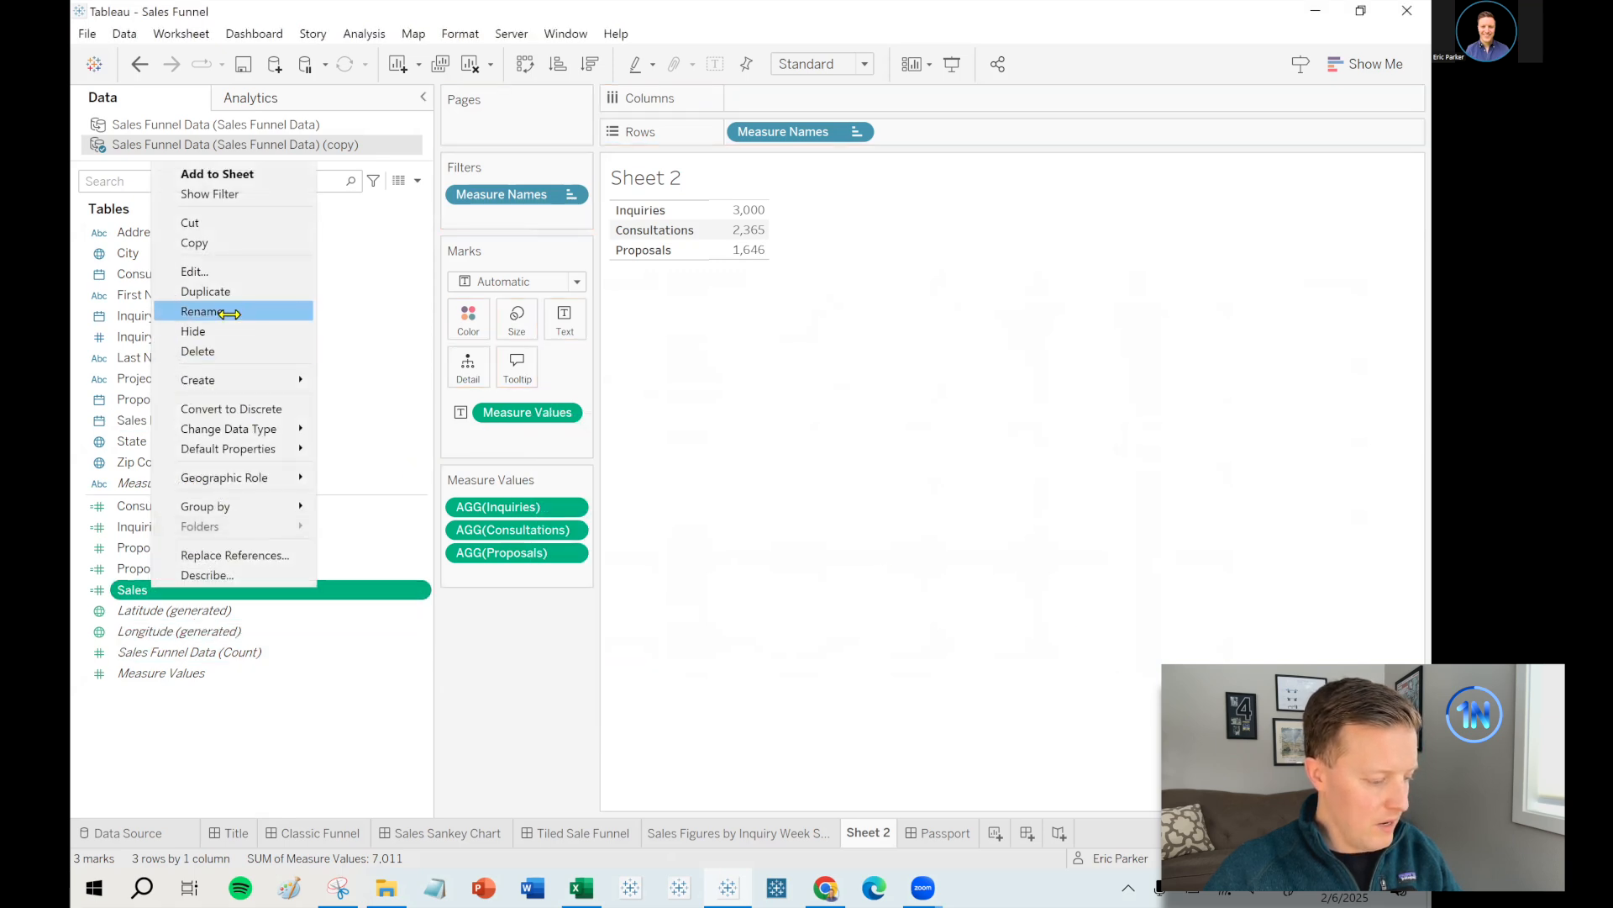
{"action": "left_click", "coordinate": [228, 311]}
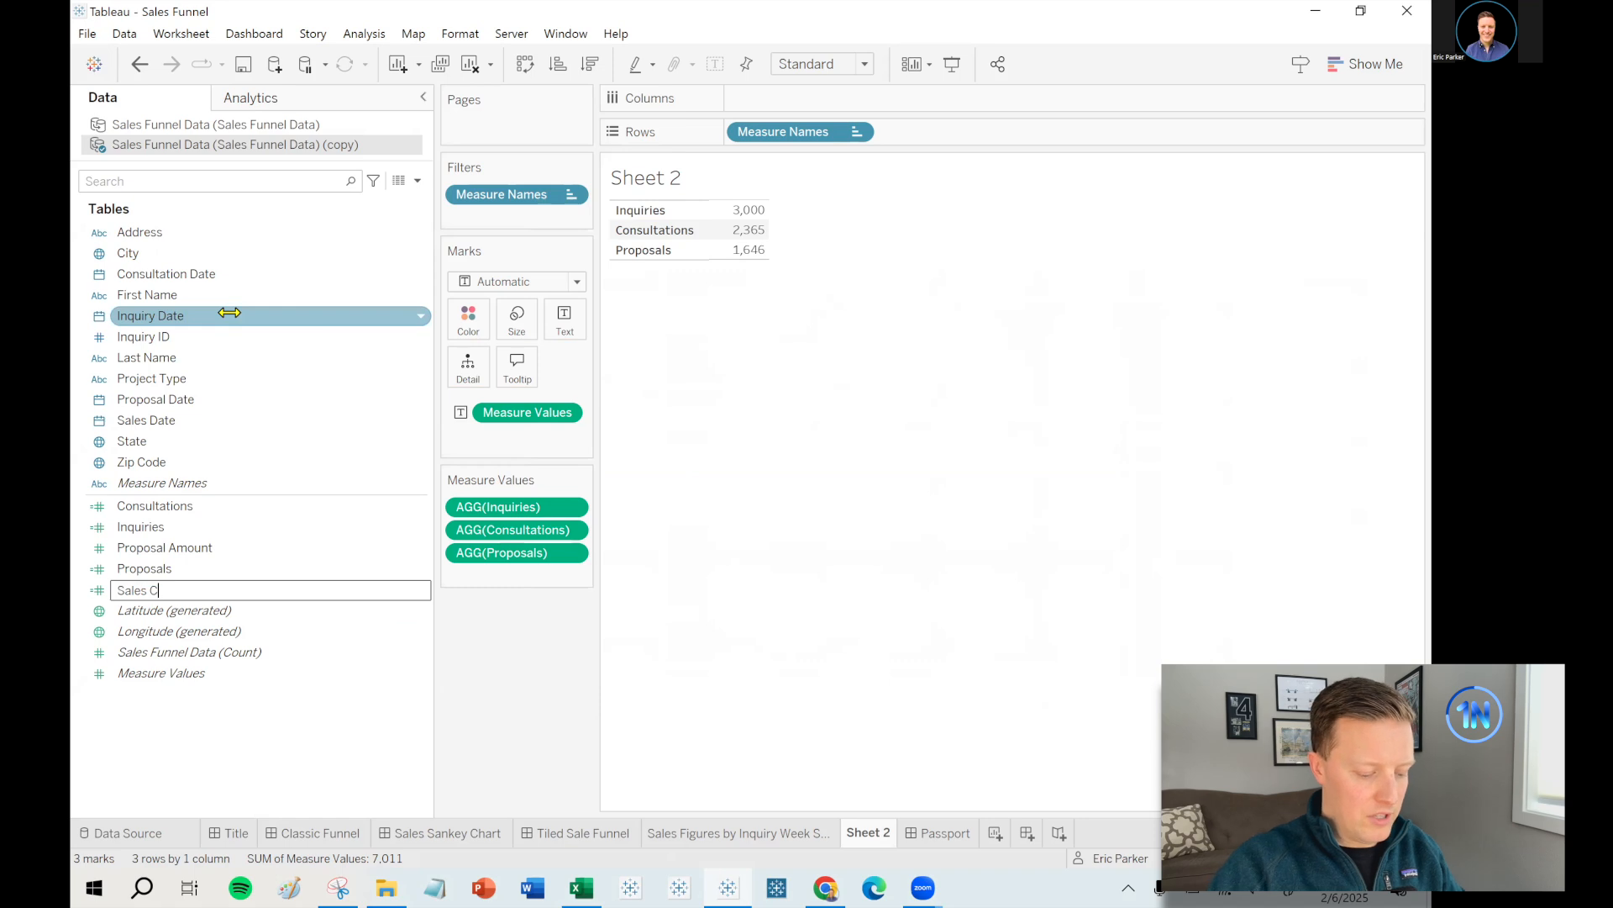
{"action": "type", "text": "Count"}
{"action": "key", "text": "Return"}
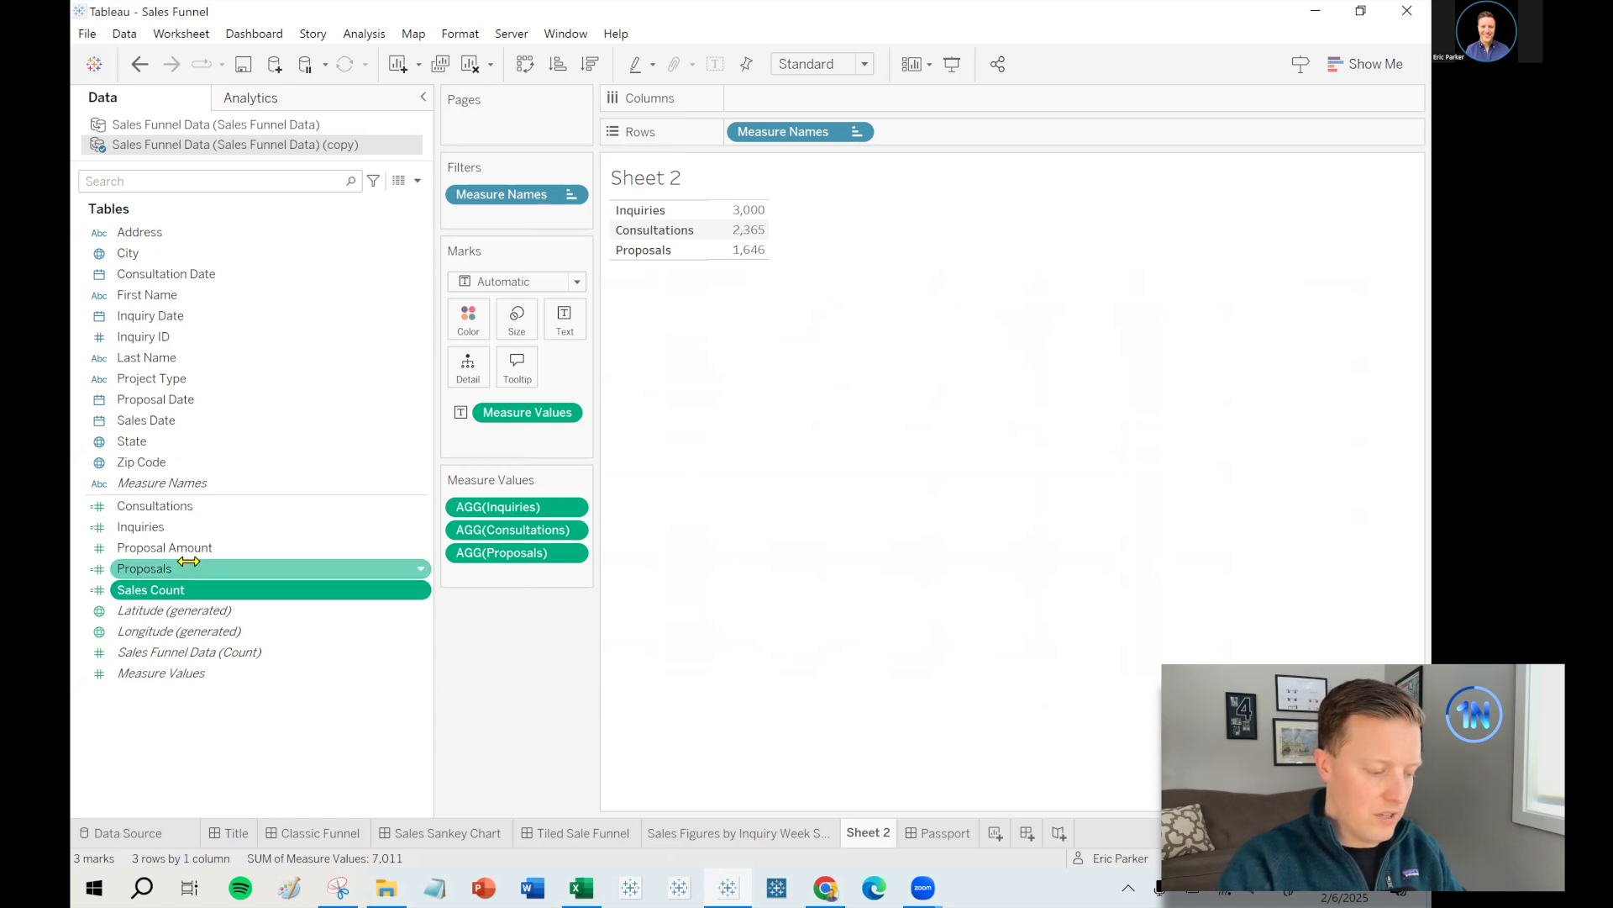
{"action": "left_click_drag", "start_coordinate": [147, 589], "coordinate": [463, 585]}
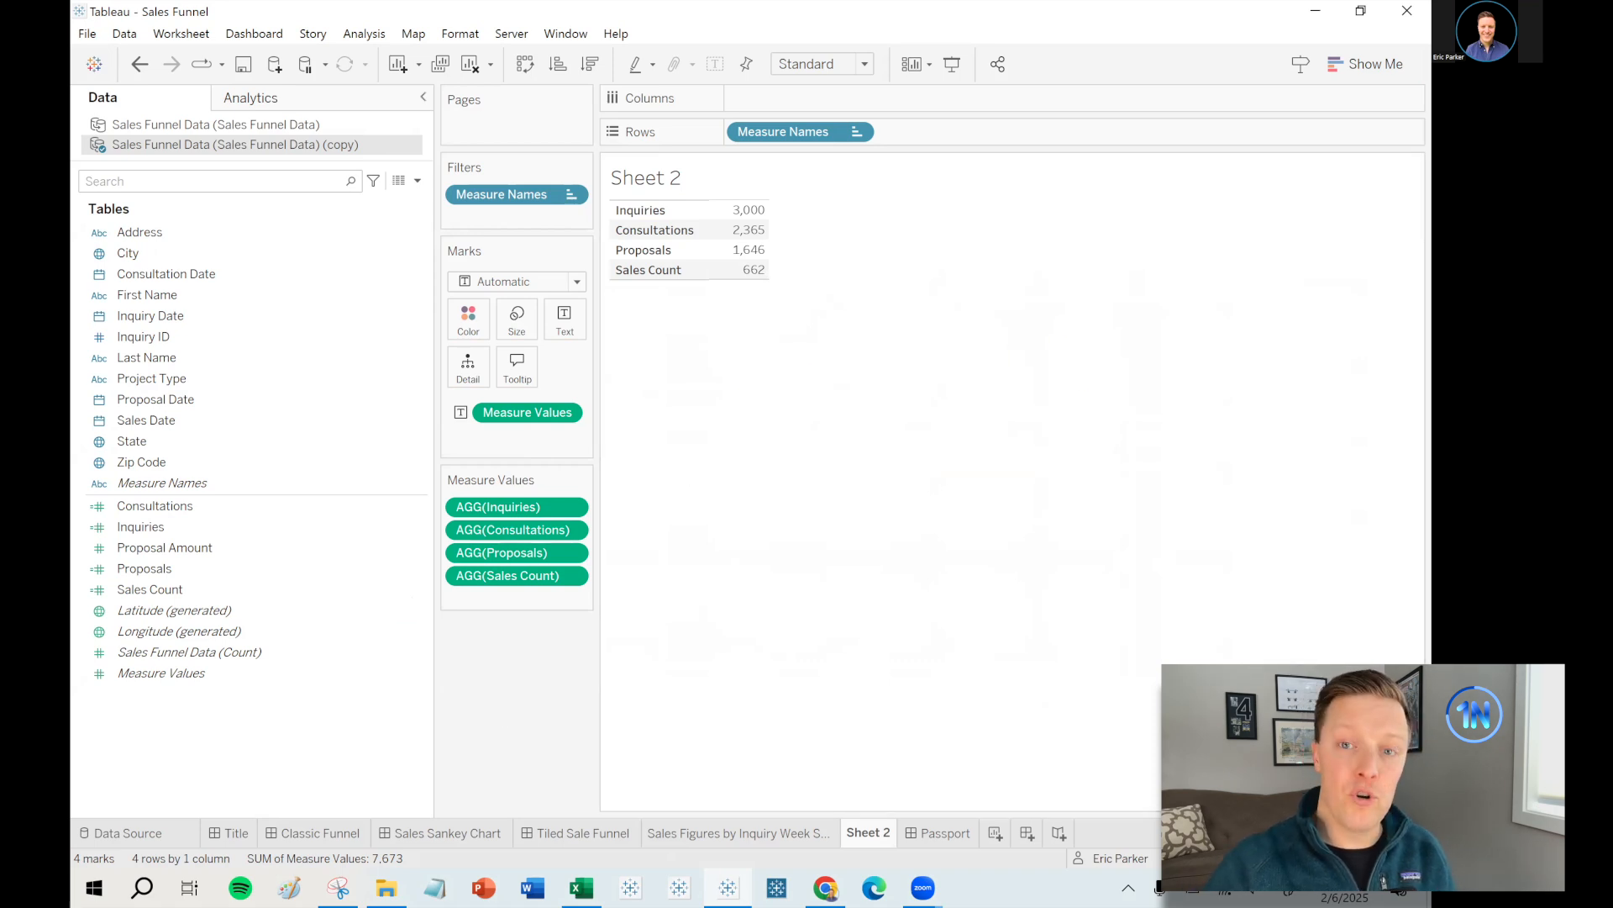
{"action": "left_click", "coordinate": [695, 833]}
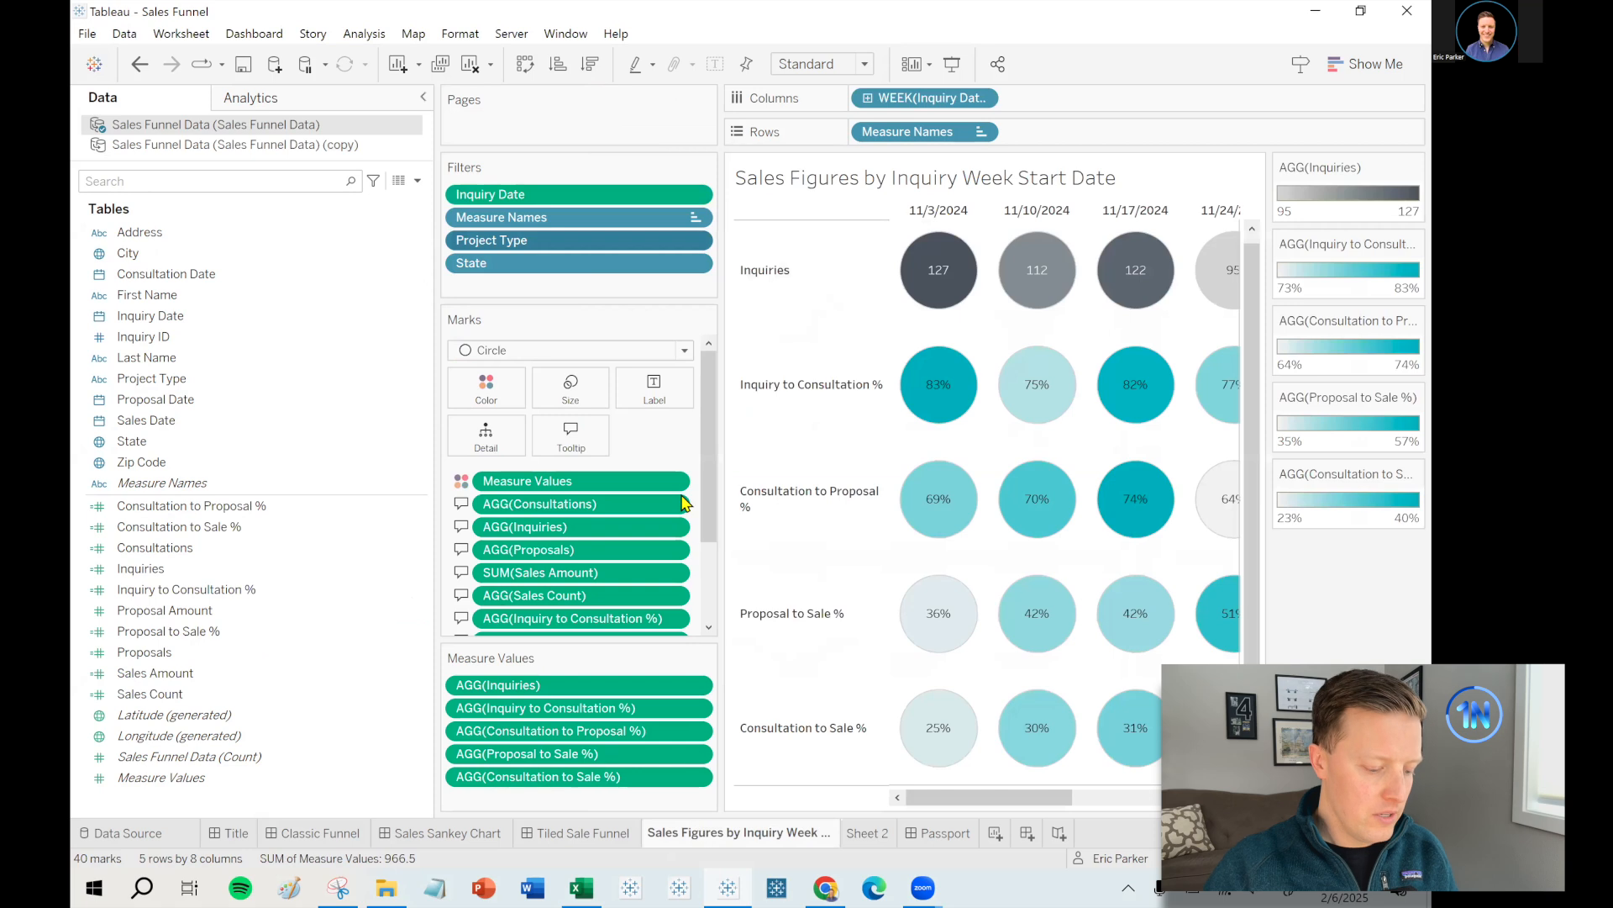
- Show the Tiled Sales Funnel dashboard and review the tooltips on its weekly funnel circles
{"action": "left_click", "coordinate": [614, 833]}
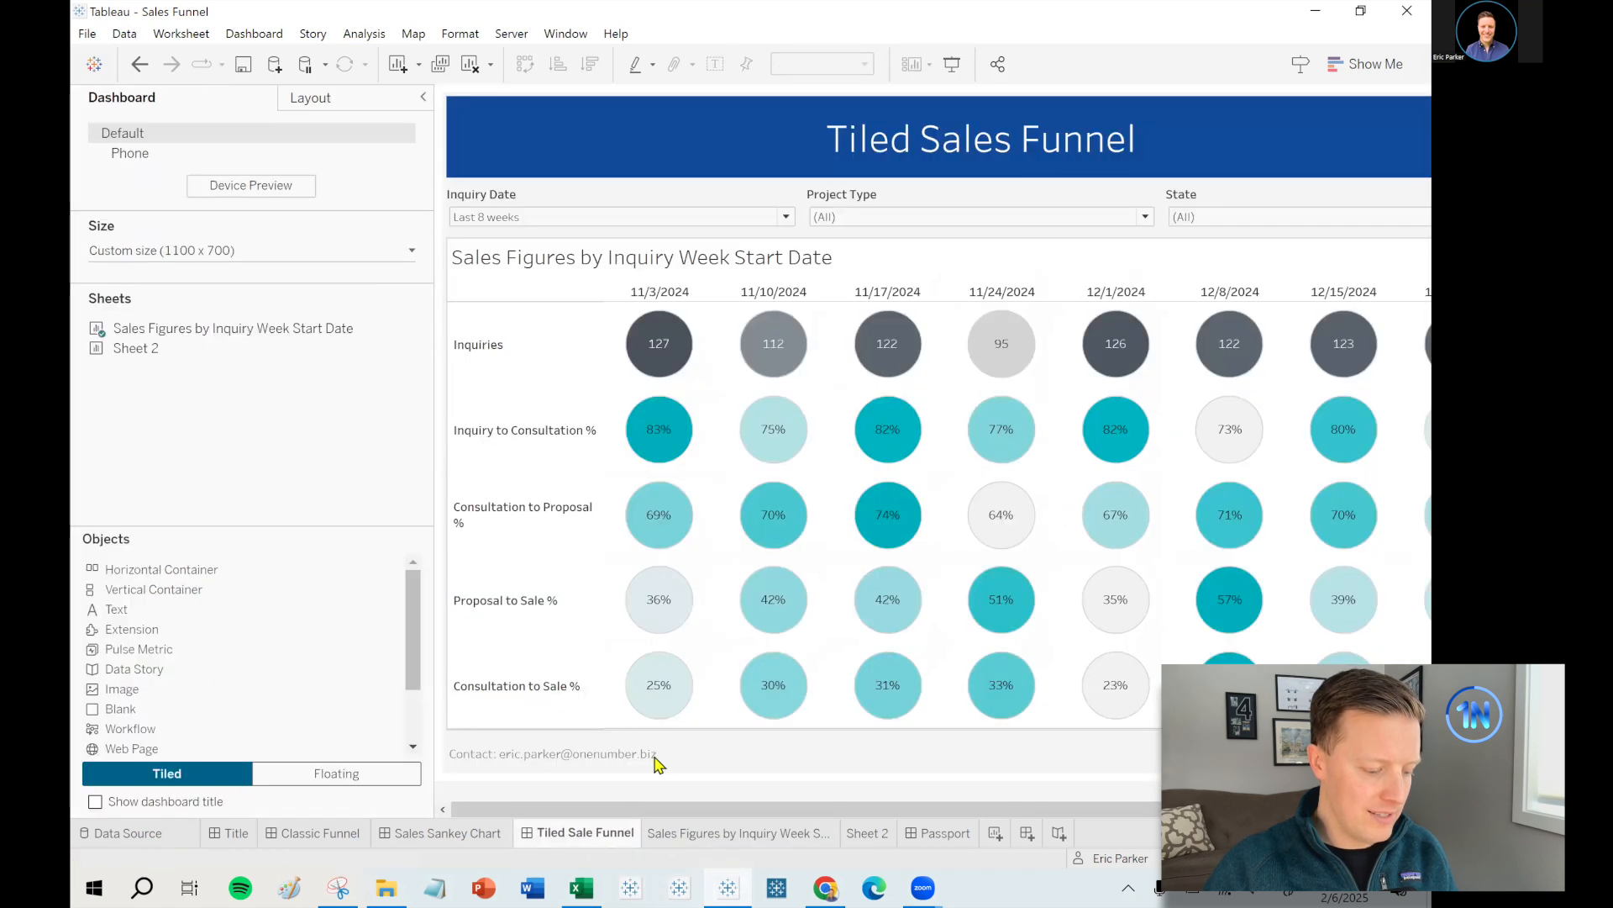
{"action": "mouse_move", "coordinate": [649, 426]}
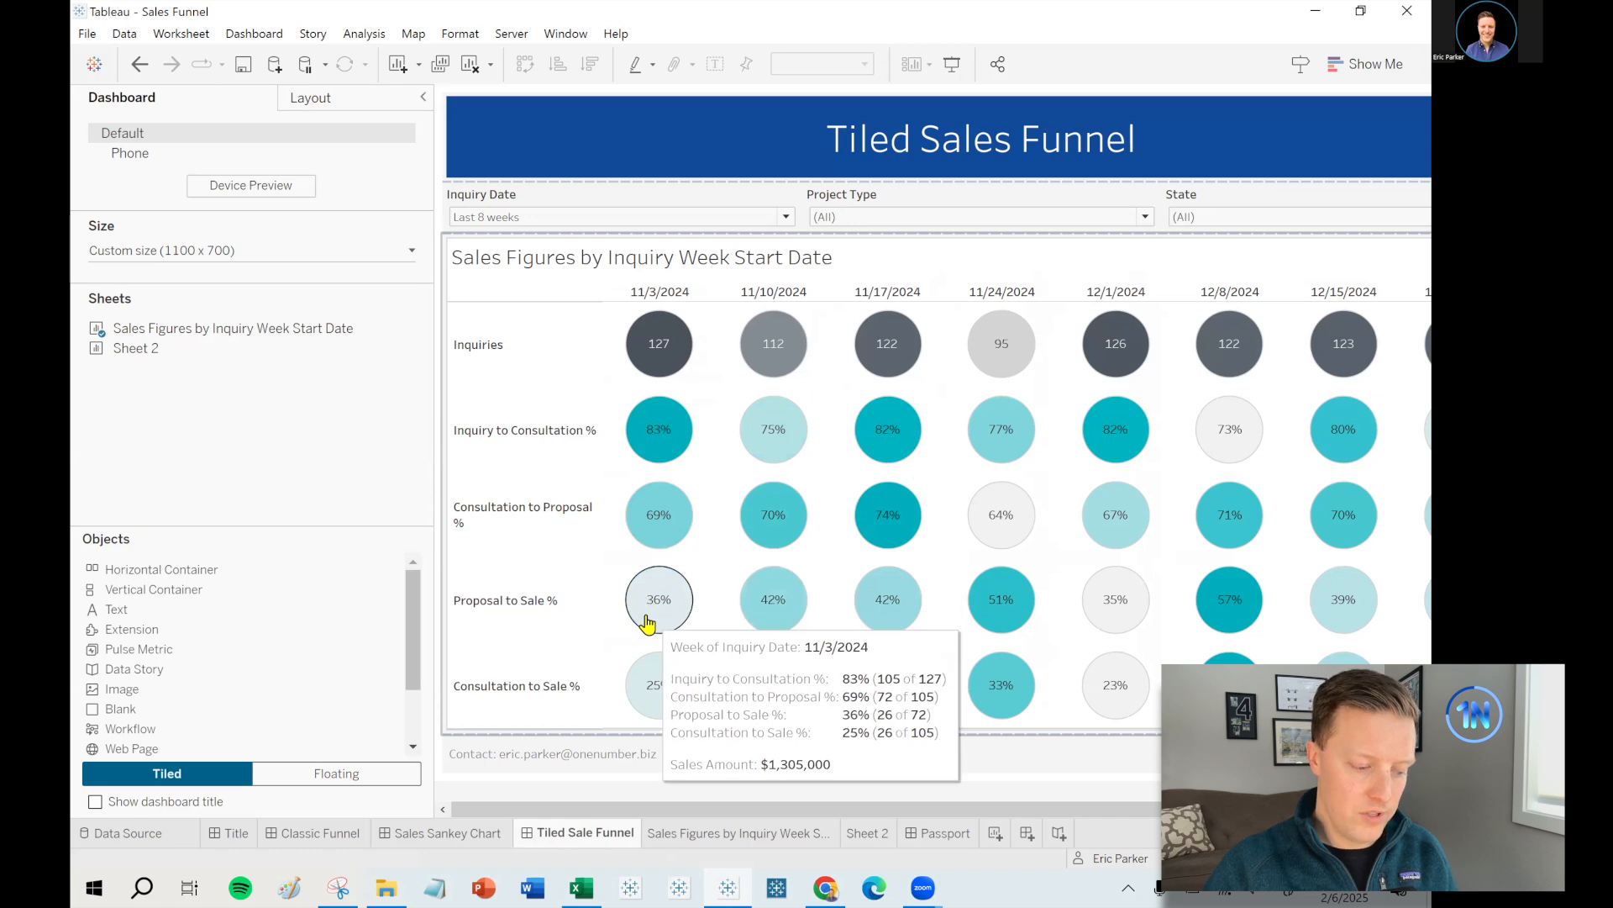
{"action": "mouse_move", "coordinate": [453, 424]}
{"action": "left_mouse_down"}
{"action": "mouse_move", "coordinate": [355, 595]}
{"action": "mouse_move", "coordinate": [465, 731]}
{"action": "left_mouse_up"}
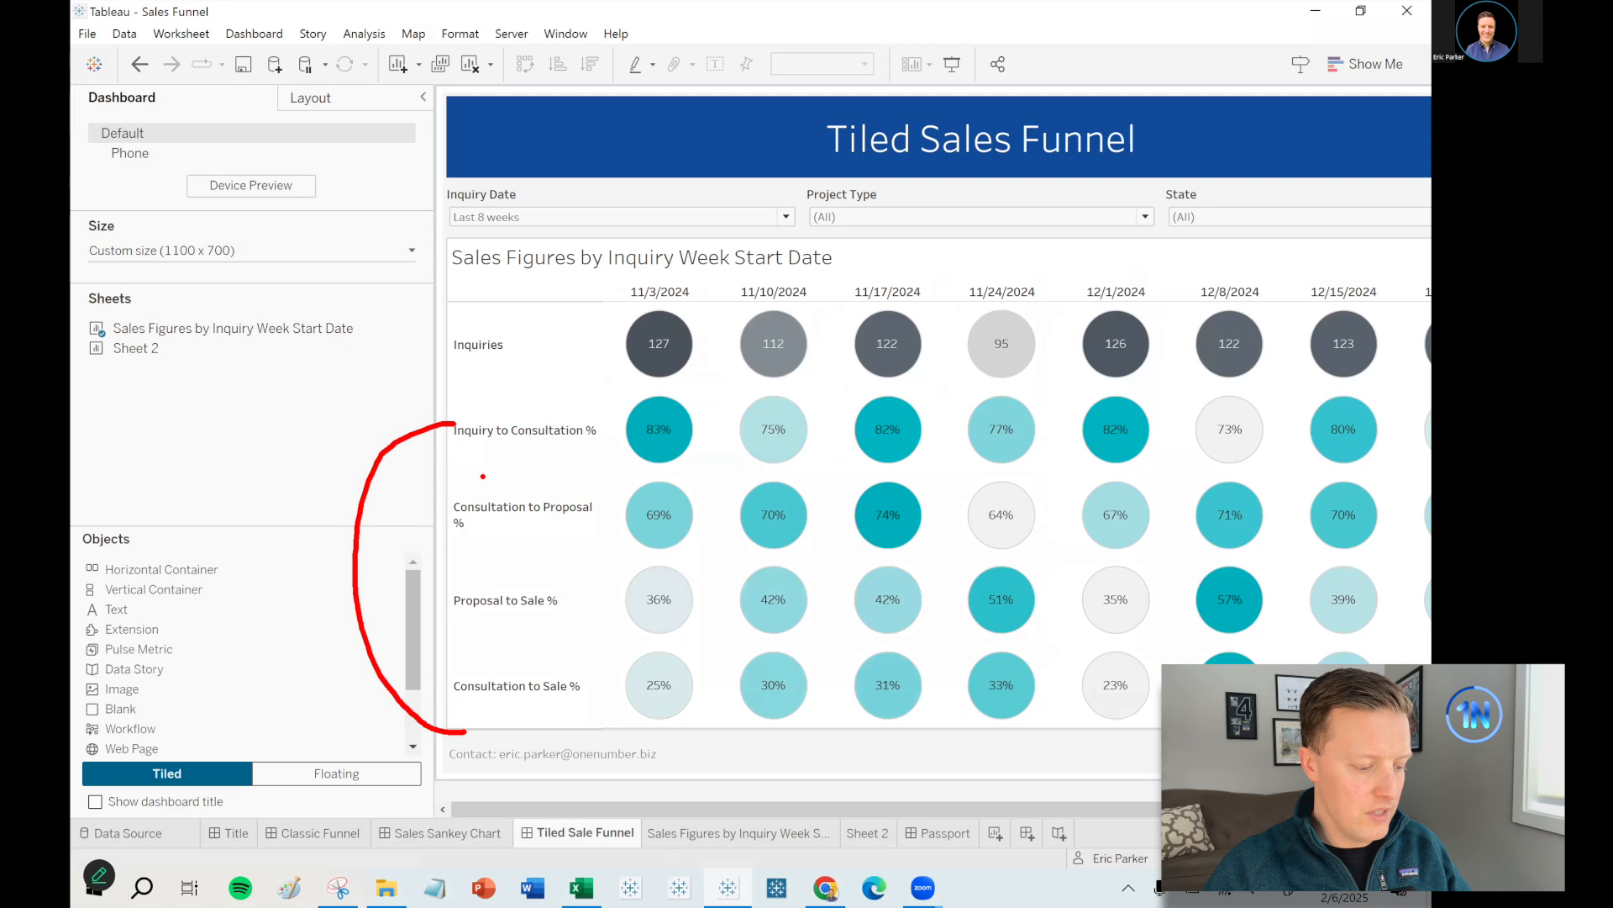
{"action": "mouse_move", "coordinate": [561, 674]}
{"action": "left_mouse_down"}
{"action": "mouse_move", "coordinate": [465, 664]}
{"action": "mouse_move", "coordinate": [529, 717]}
{"action": "mouse_move", "coordinate": [561, 650]}
{"action": "left_mouse_up"}
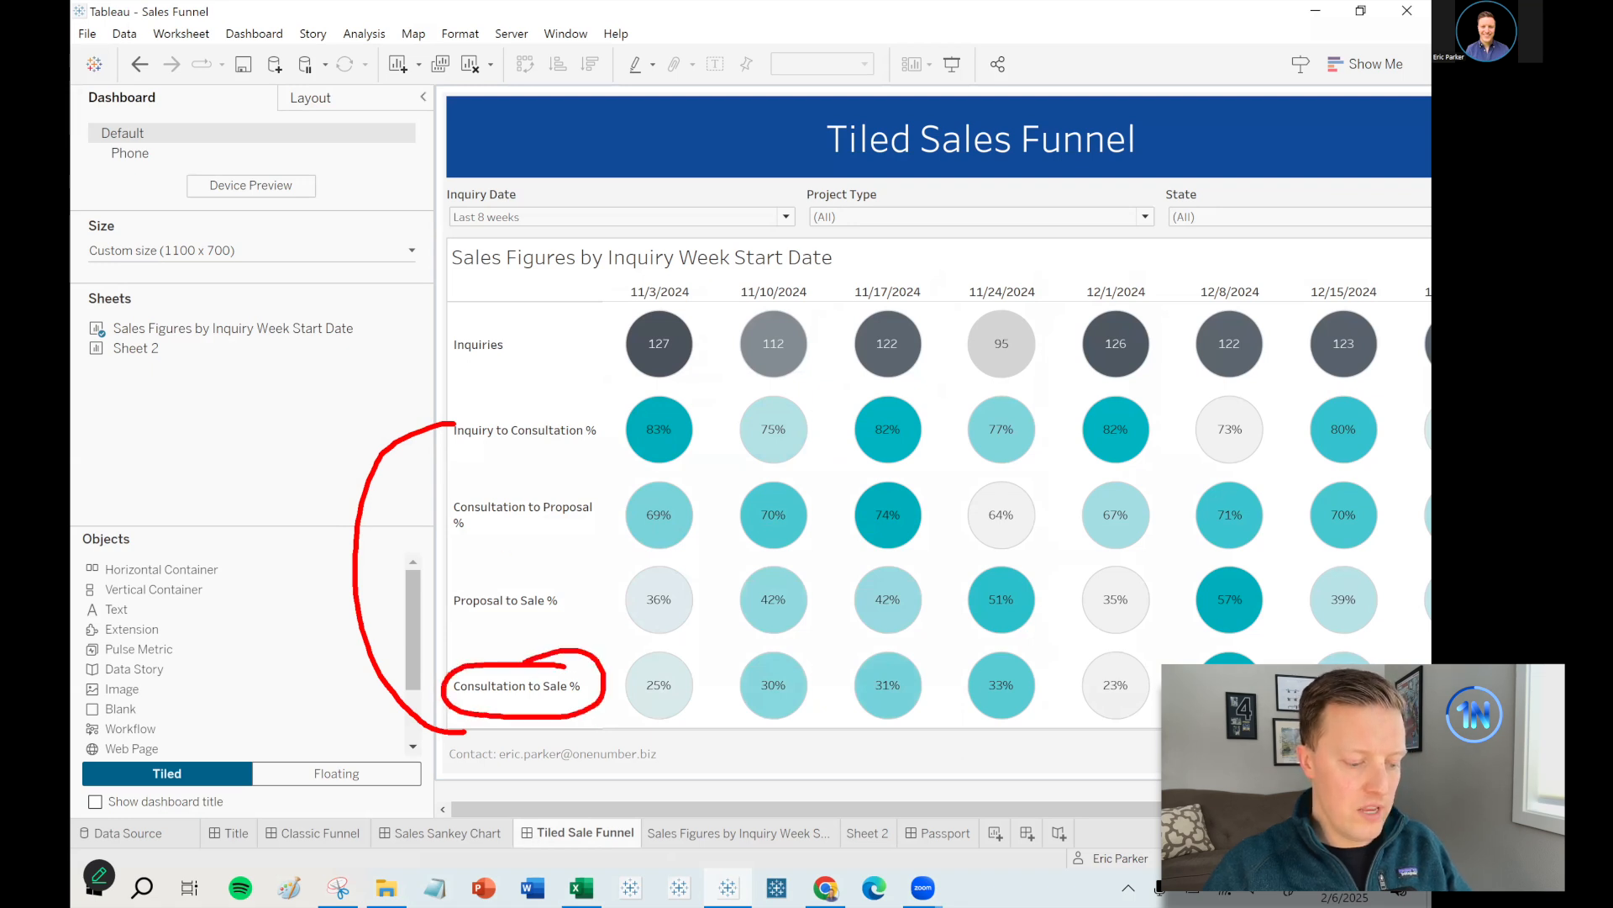
{"action": "key", "text": "Escape"}
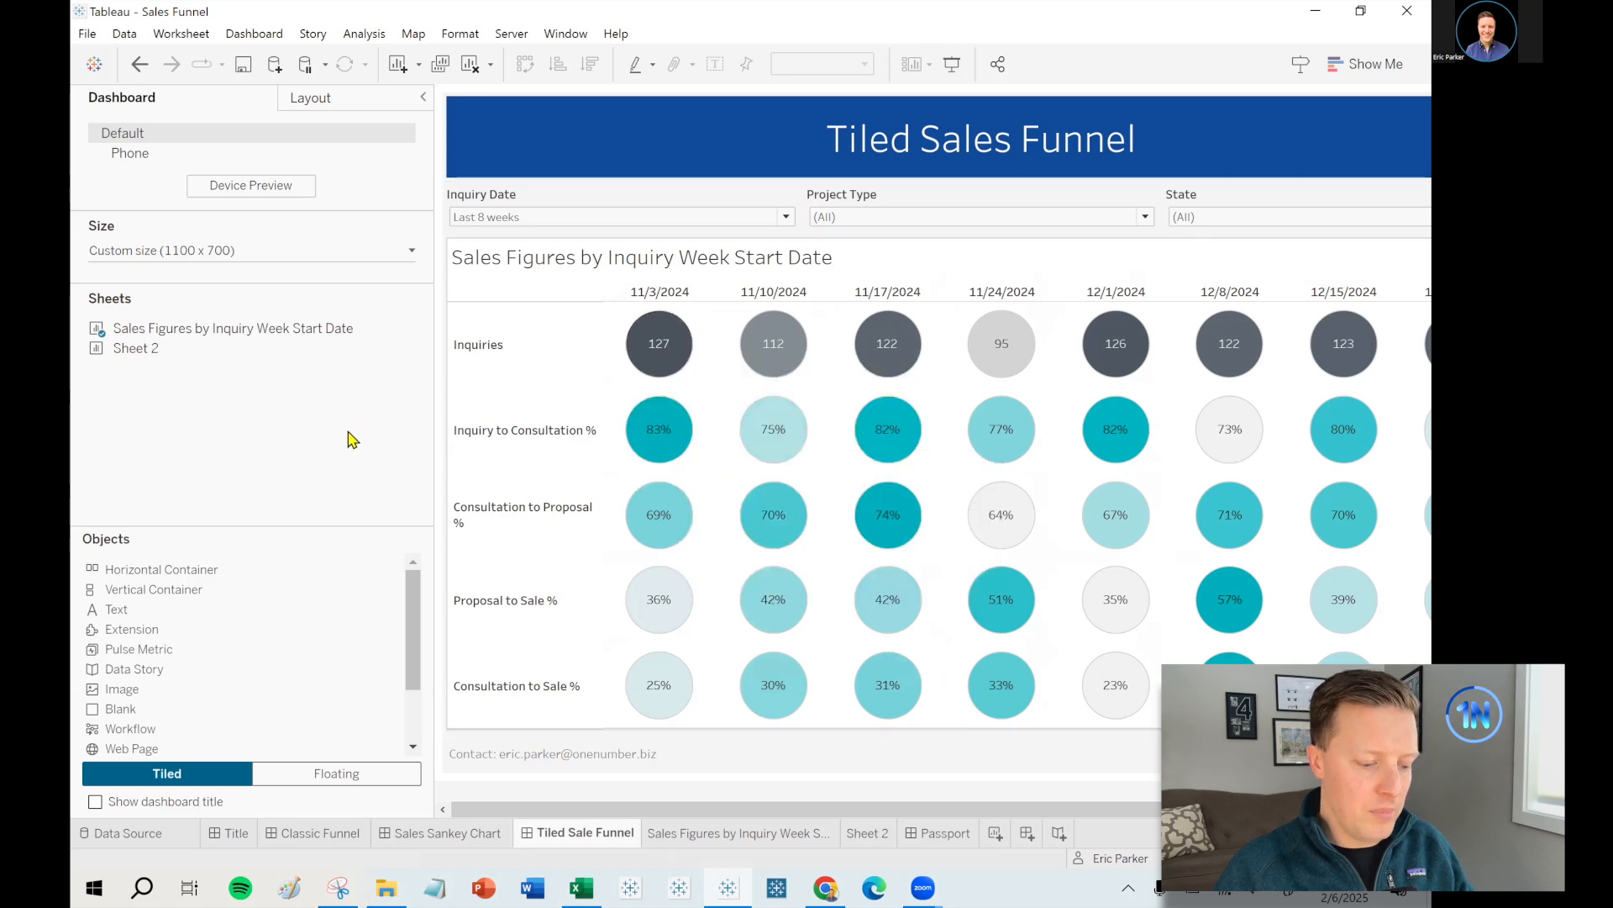
{"action": "mouse_move", "coordinate": [905, 714]}
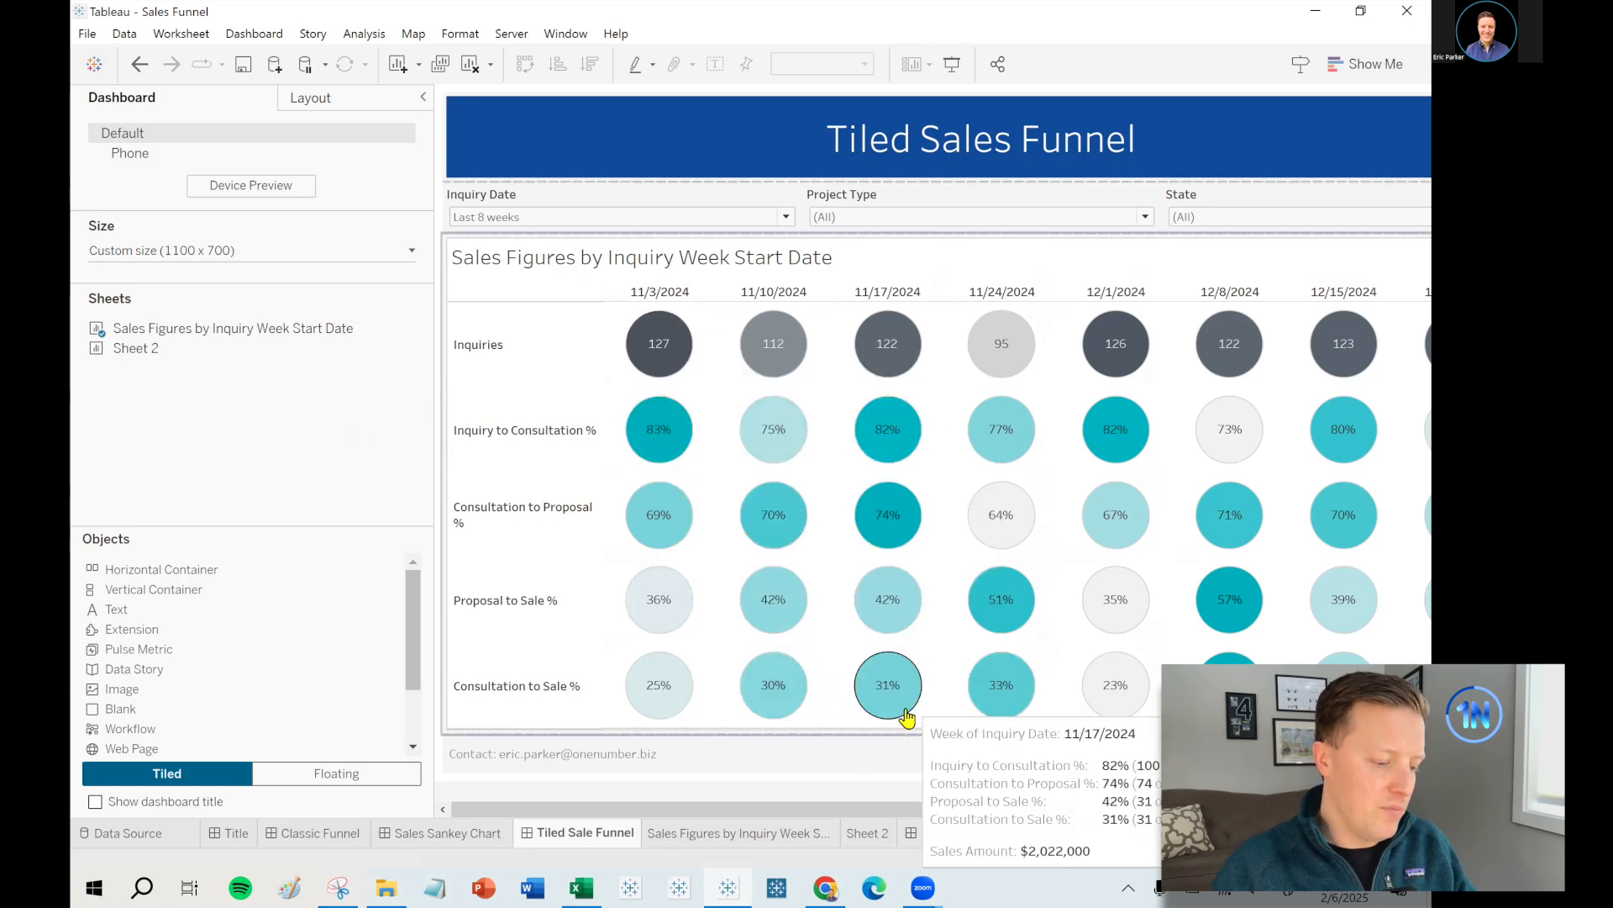
- Rename Sheet 2 to 'Sales Funnel Example'
{"action": "double_click", "coordinate": [870, 834]}
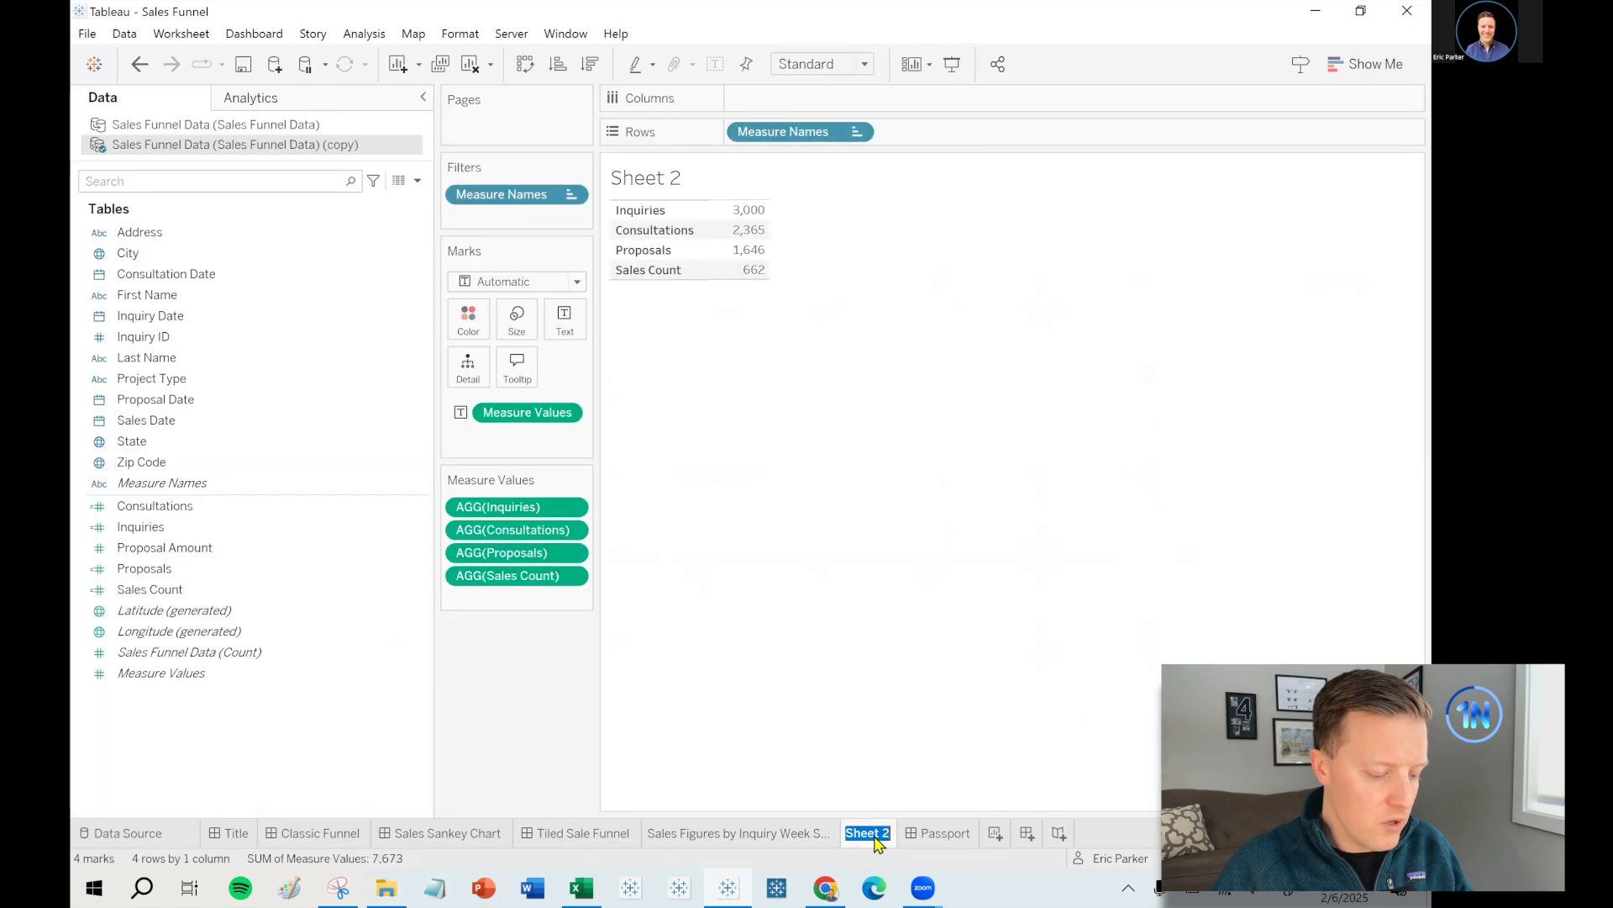
{"action": "type", "text": "Sales F"}
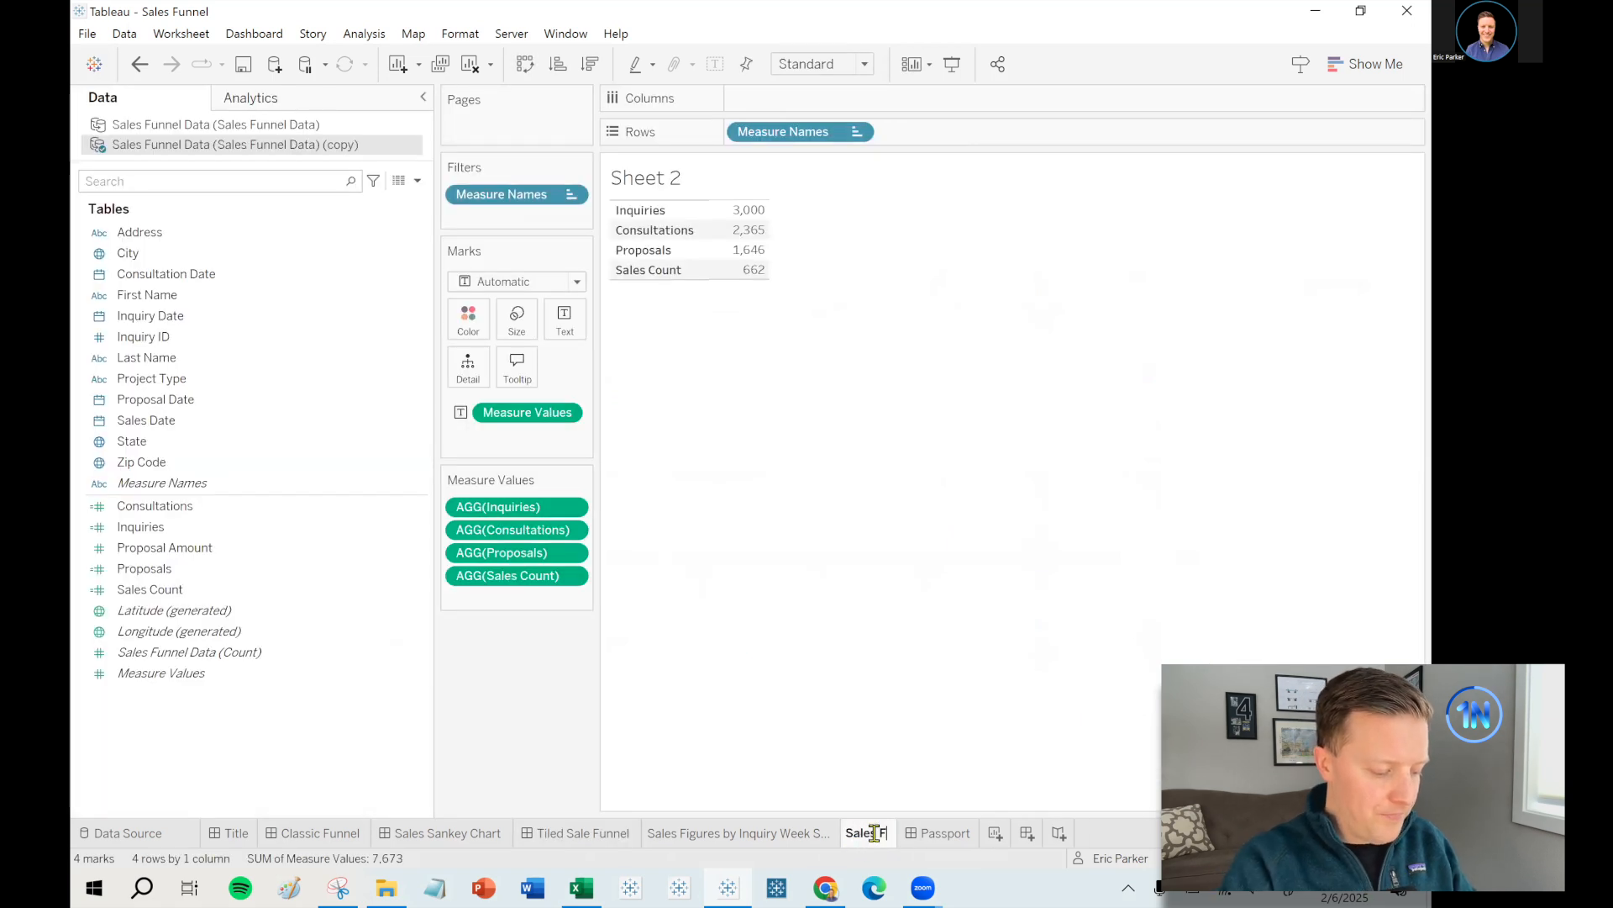
{"action": "type", "text": "unnel Example"}
{"action": "key", "text": "Return"}
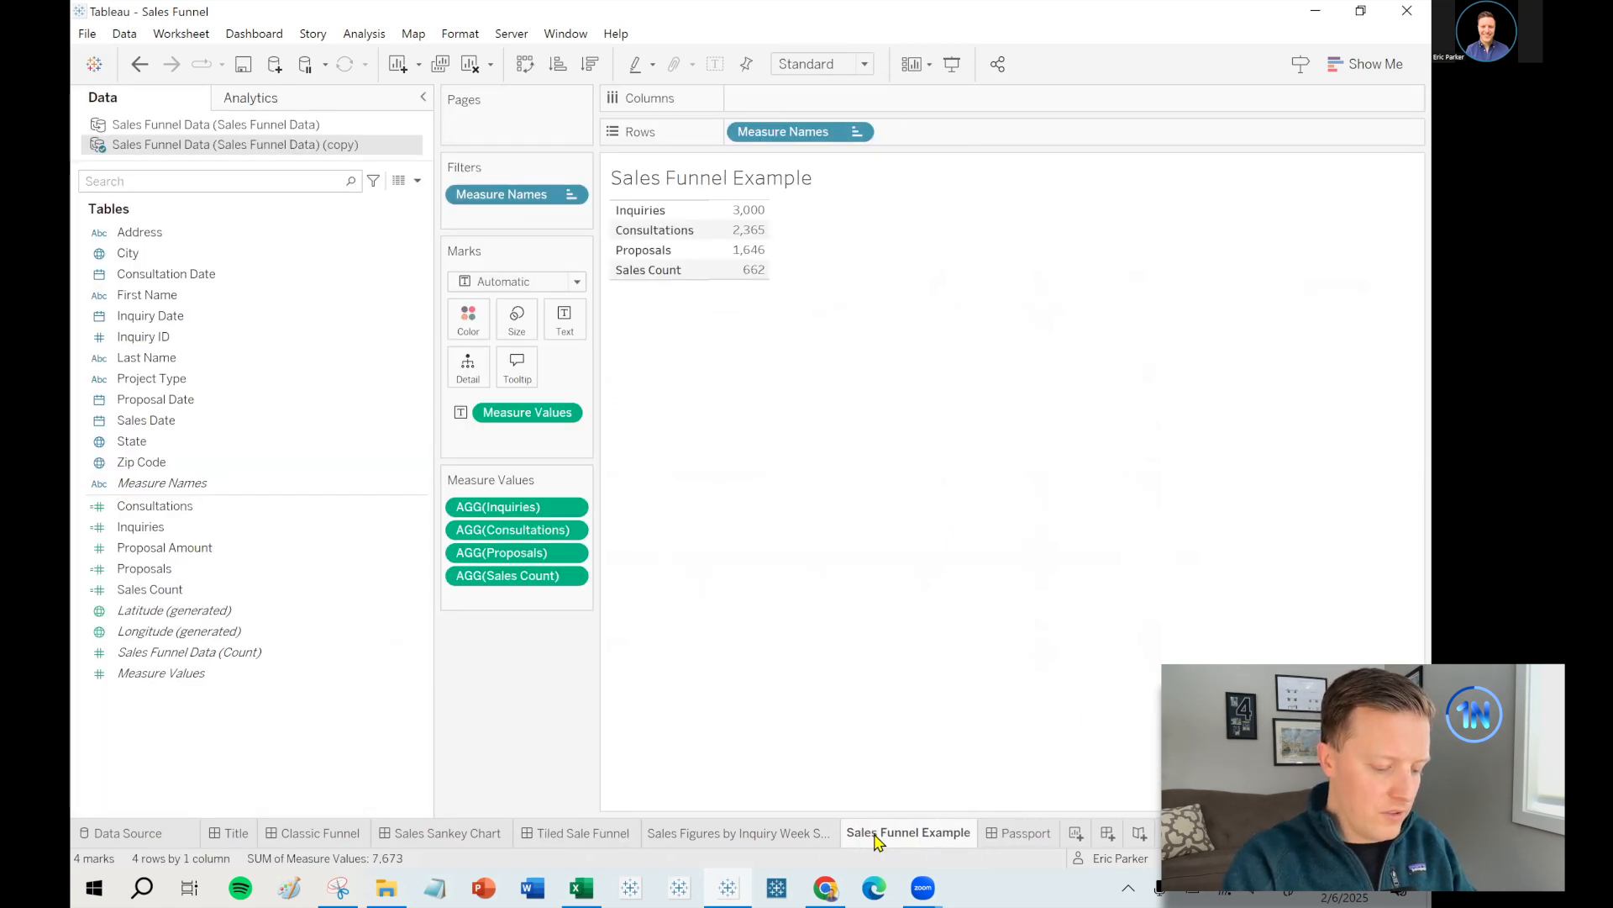
{"action": "left_click", "coordinate": [417, 180]}
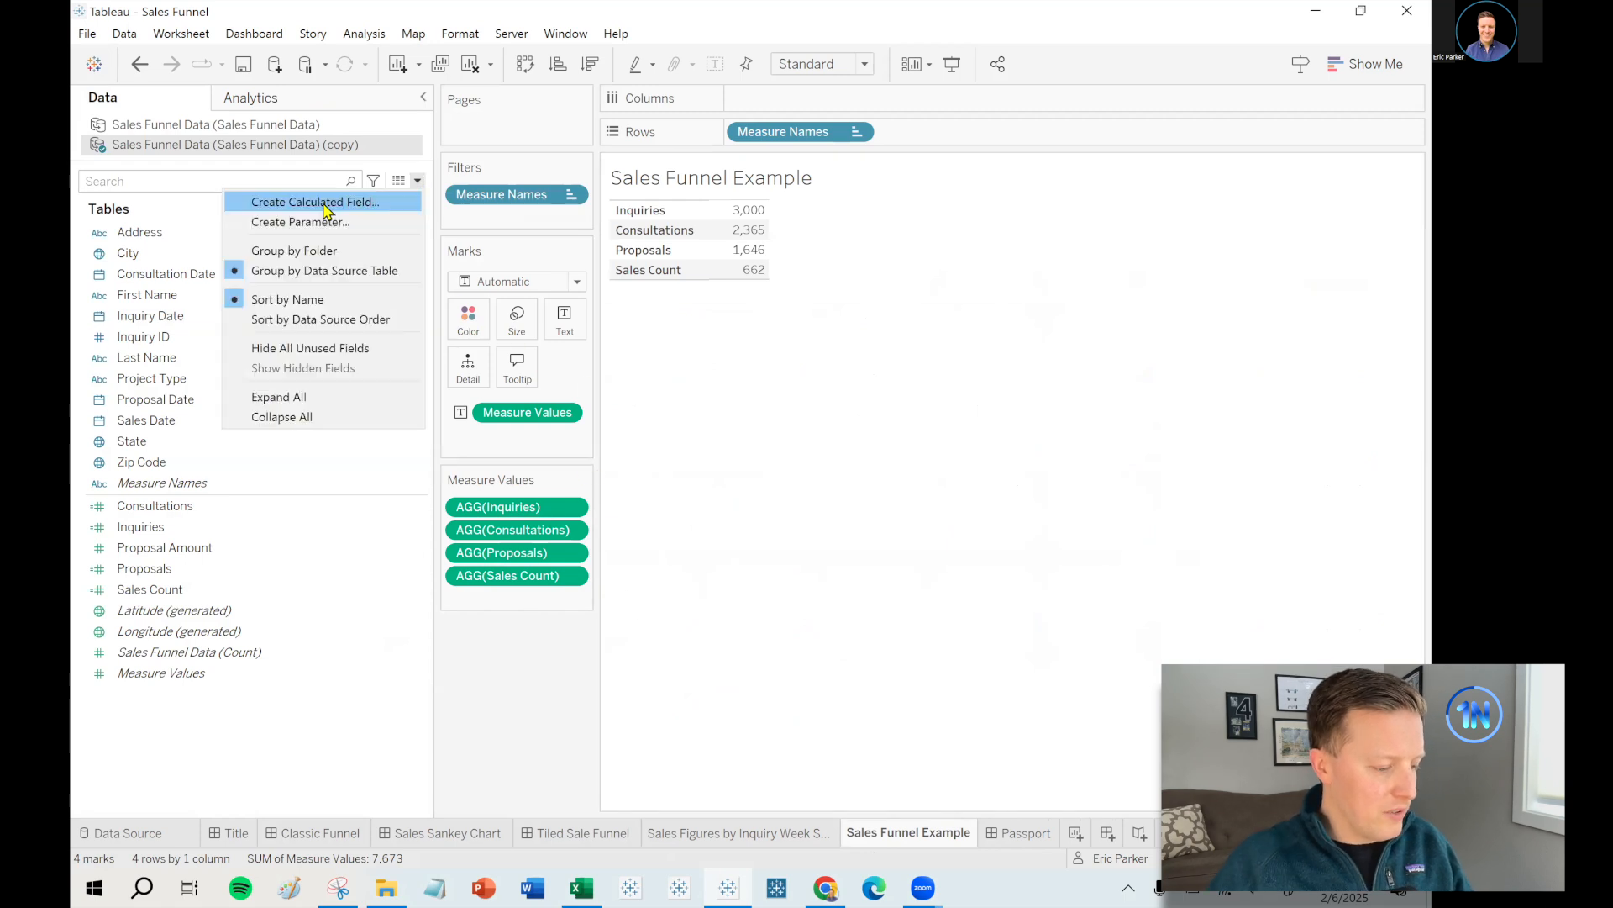
{"action": "left_click", "coordinate": [570, 718]}
- Give Inquiries, Consultations, Proposals and Sales Count a custom whole-number default format with thousands separators
{"action": "left_click", "coordinate": [227, 510]}
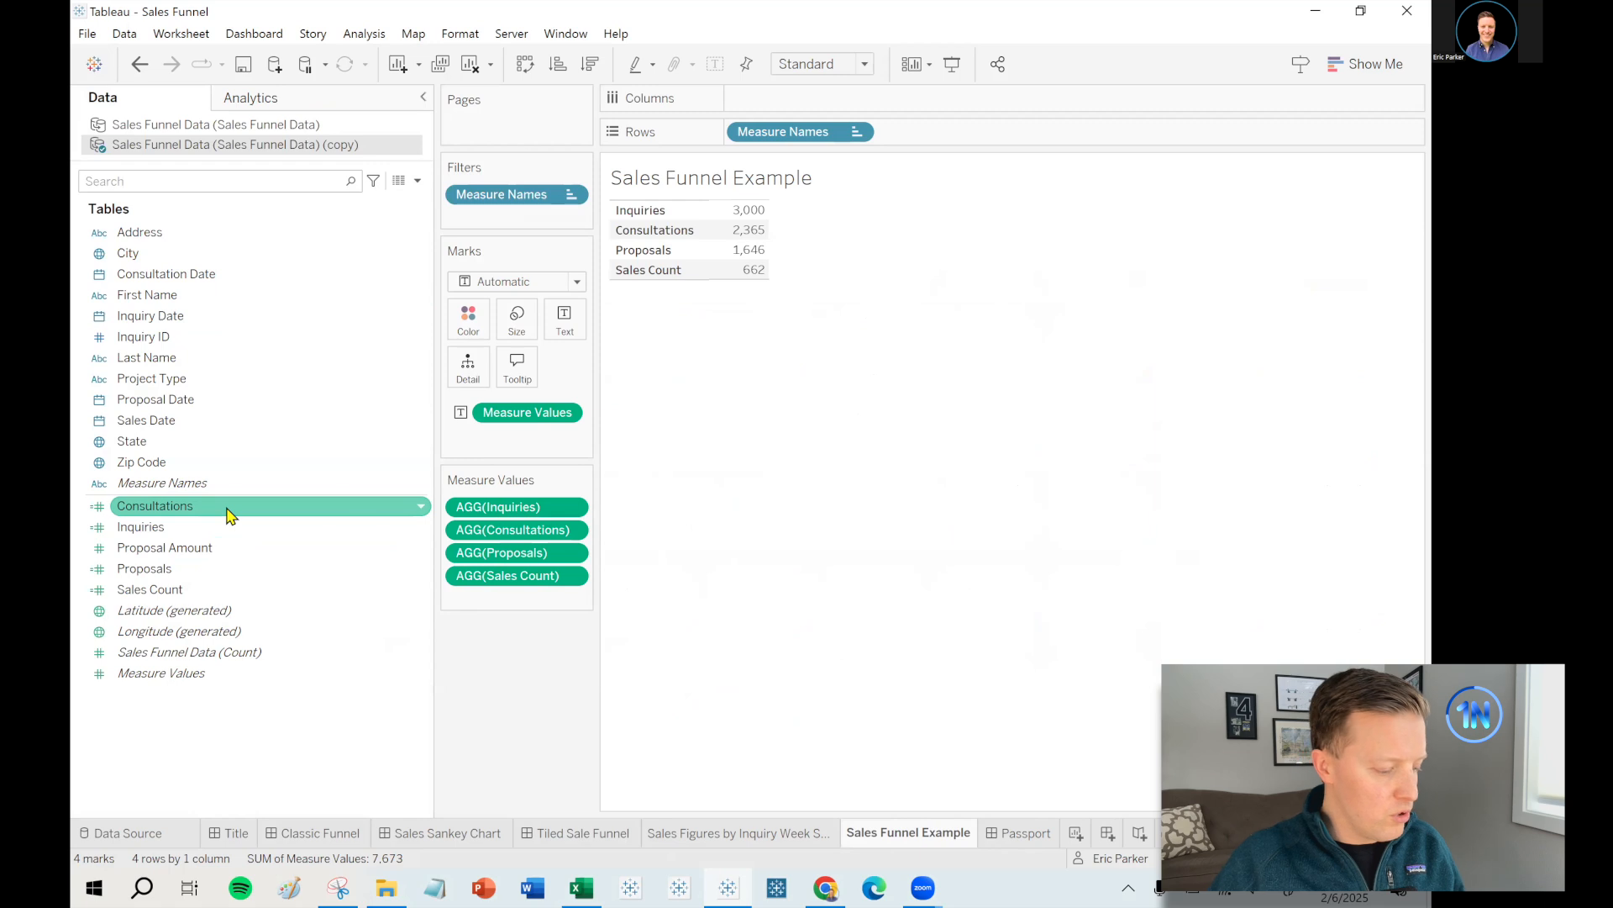
{"action": "left_click", "coordinate": [216, 527], "text": "ctrl"}
{"action": "left_click", "coordinate": [206, 569], "text": "ctrl"}
{"action": "left_click", "coordinate": [201, 591], "text": "ctrl"}
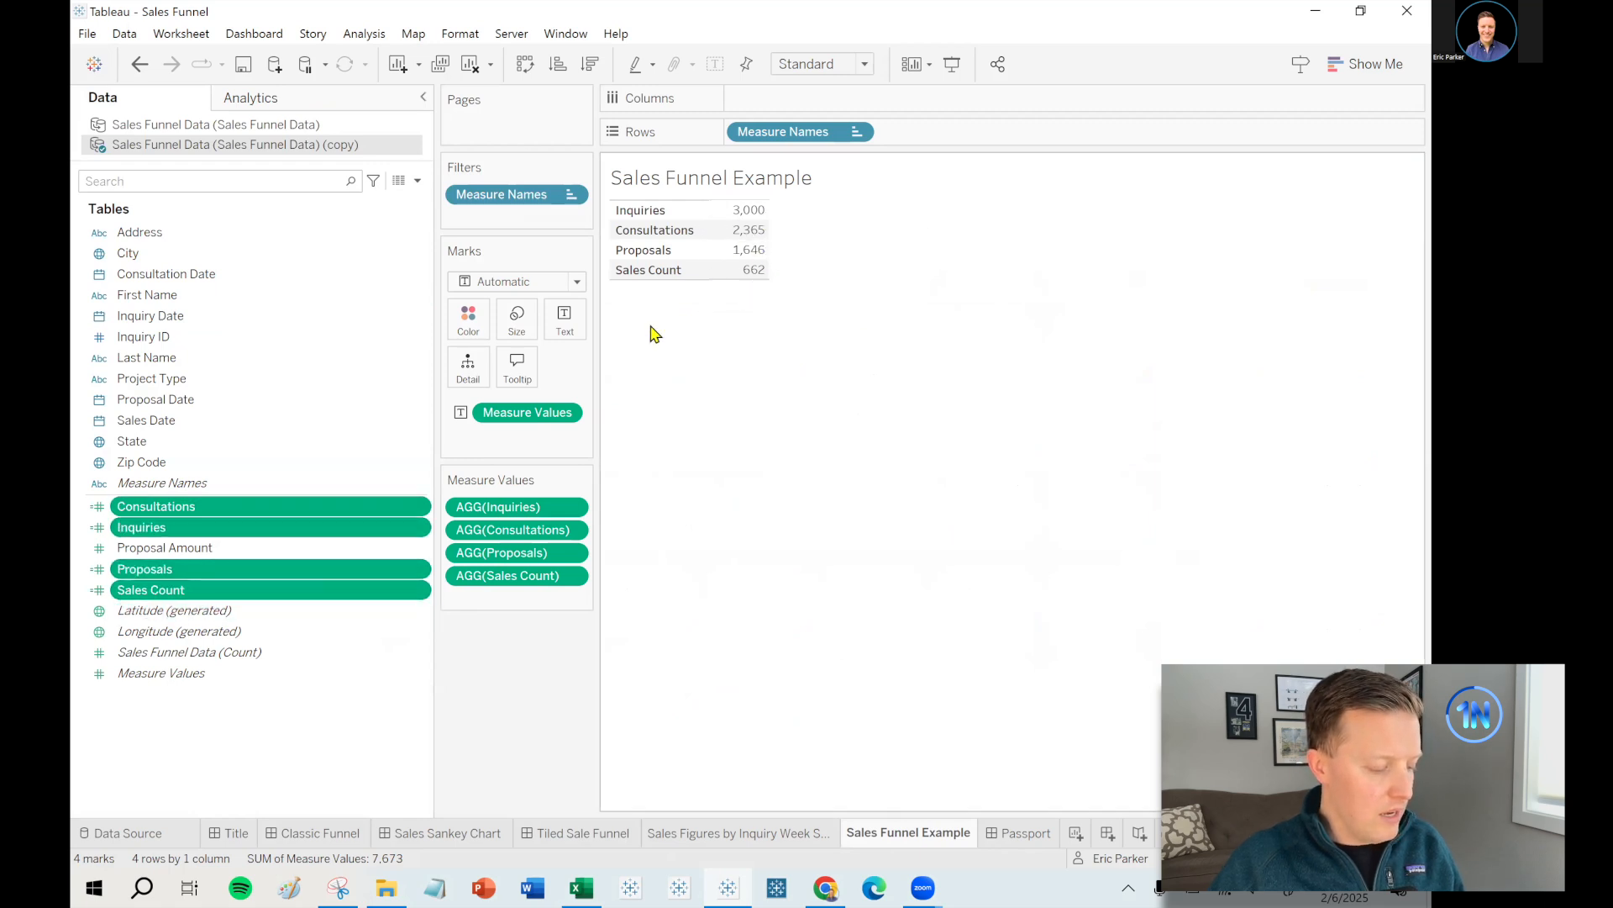
{"action": "right_click", "coordinate": [326, 514]}
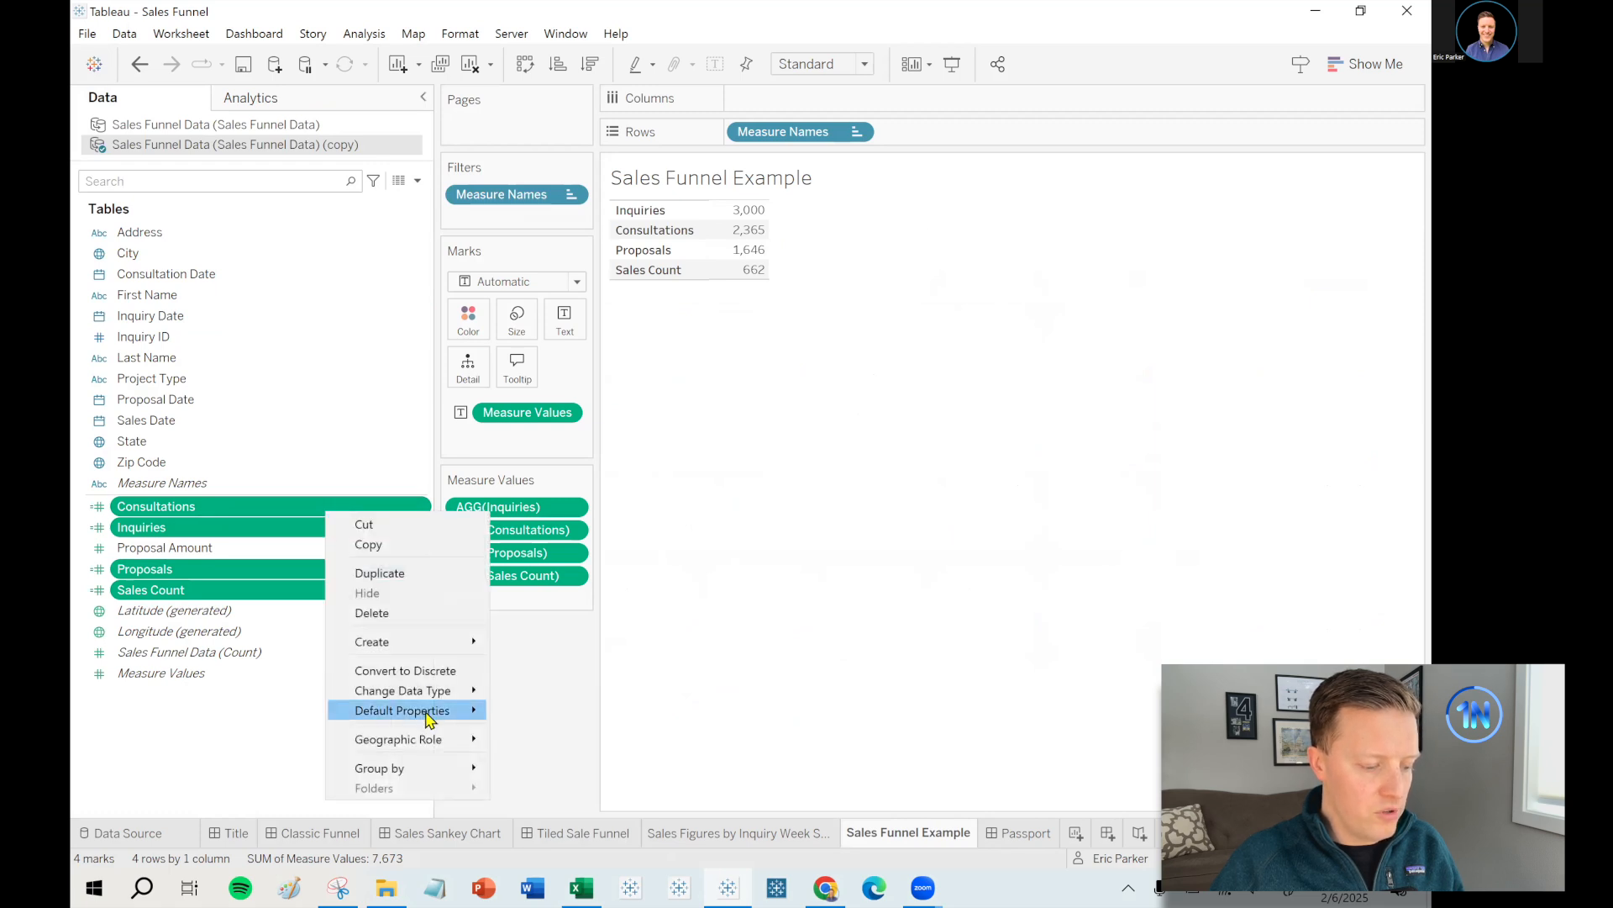
{"action": "mouse_move", "coordinate": [430, 716]}
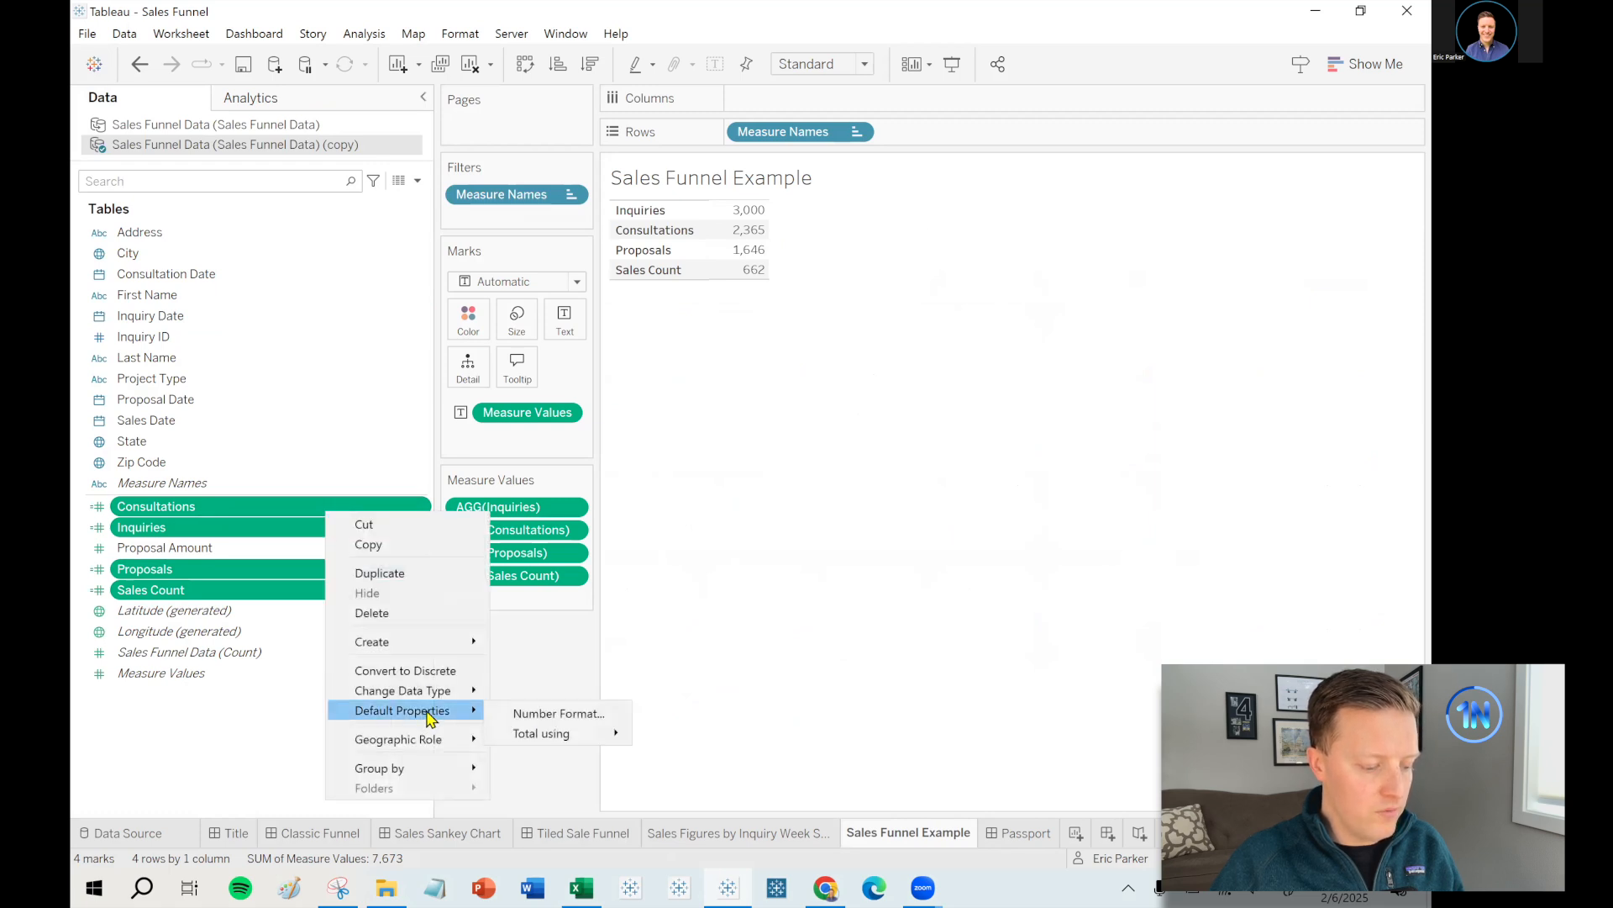
{"action": "left_click", "coordinate": [545, 713]}
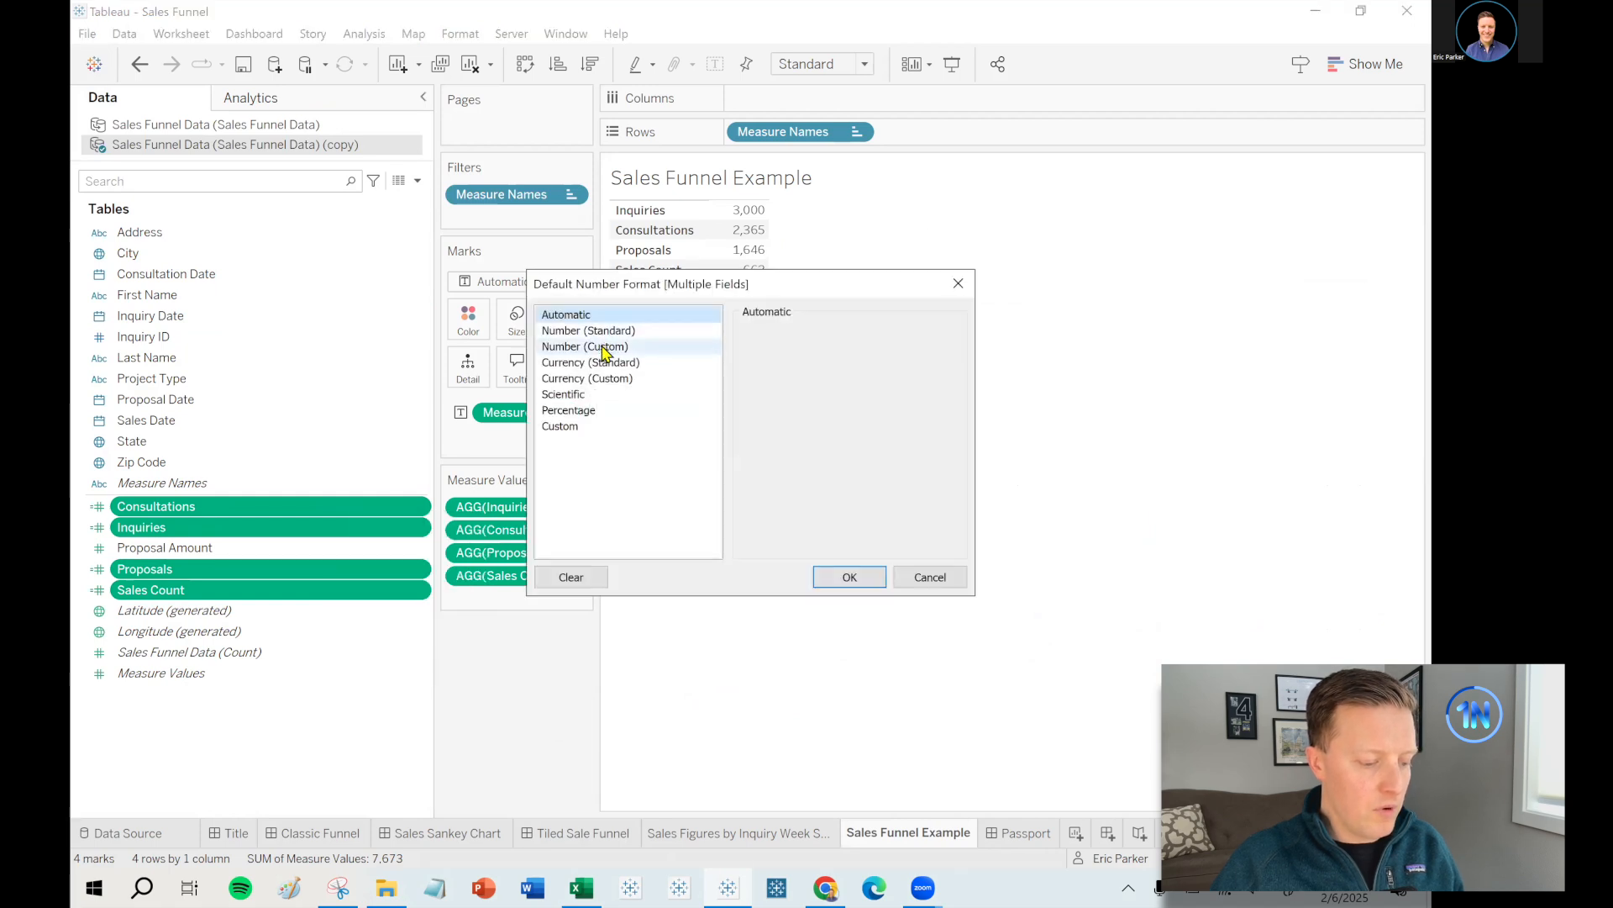
{"action": "left_click", "coordinate": [603, 346]}
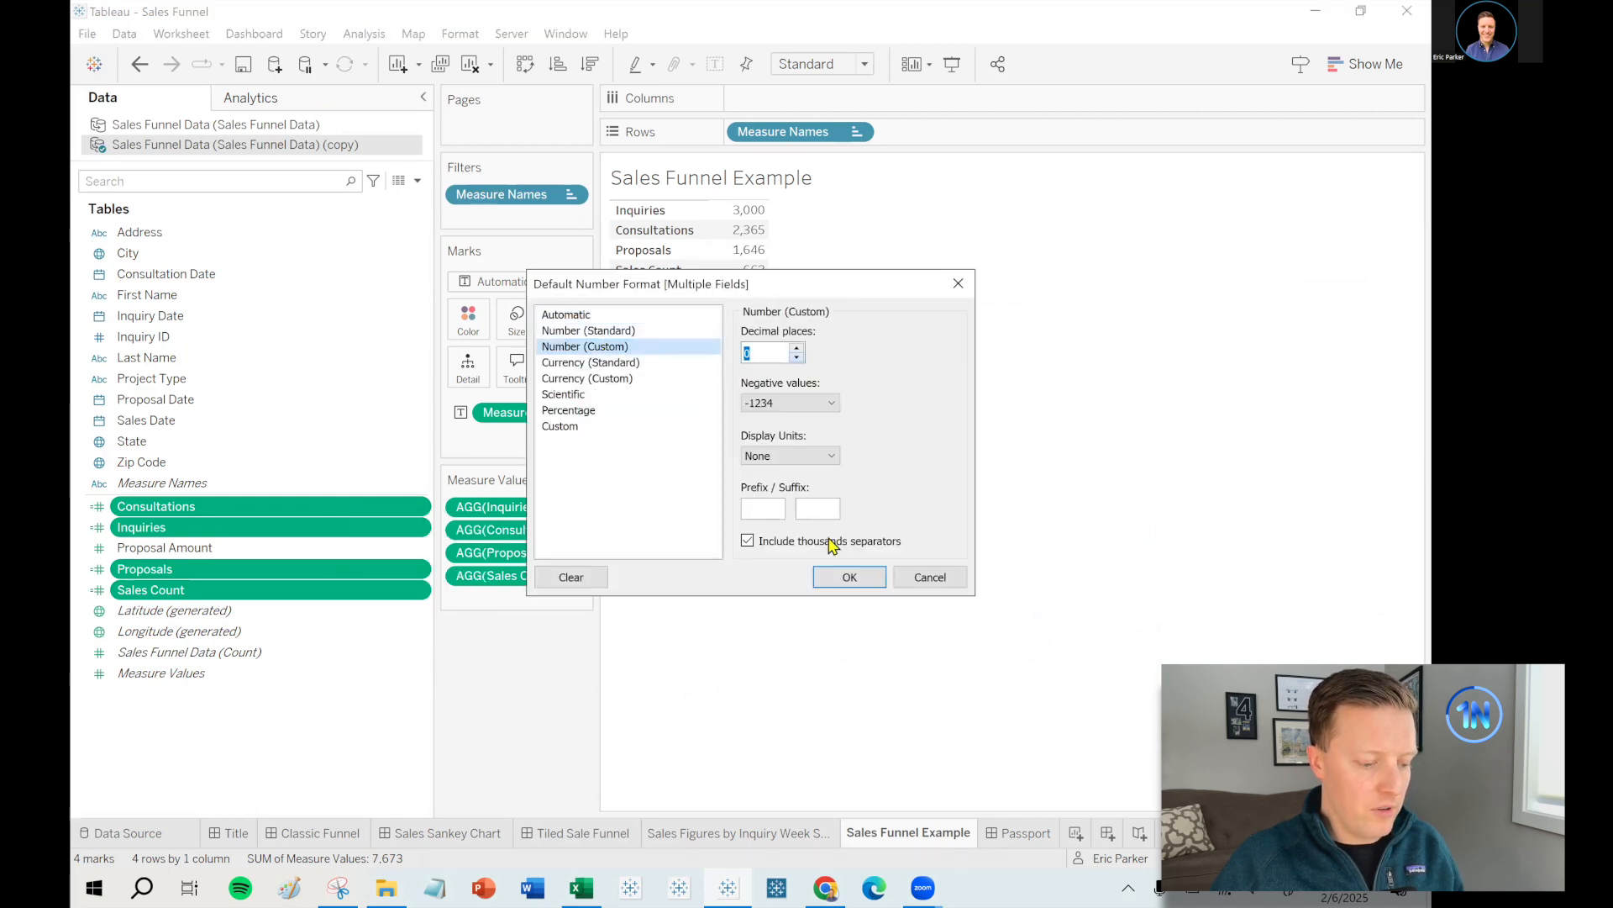
{"action": "left_click", "coordinate": [846, 580]}
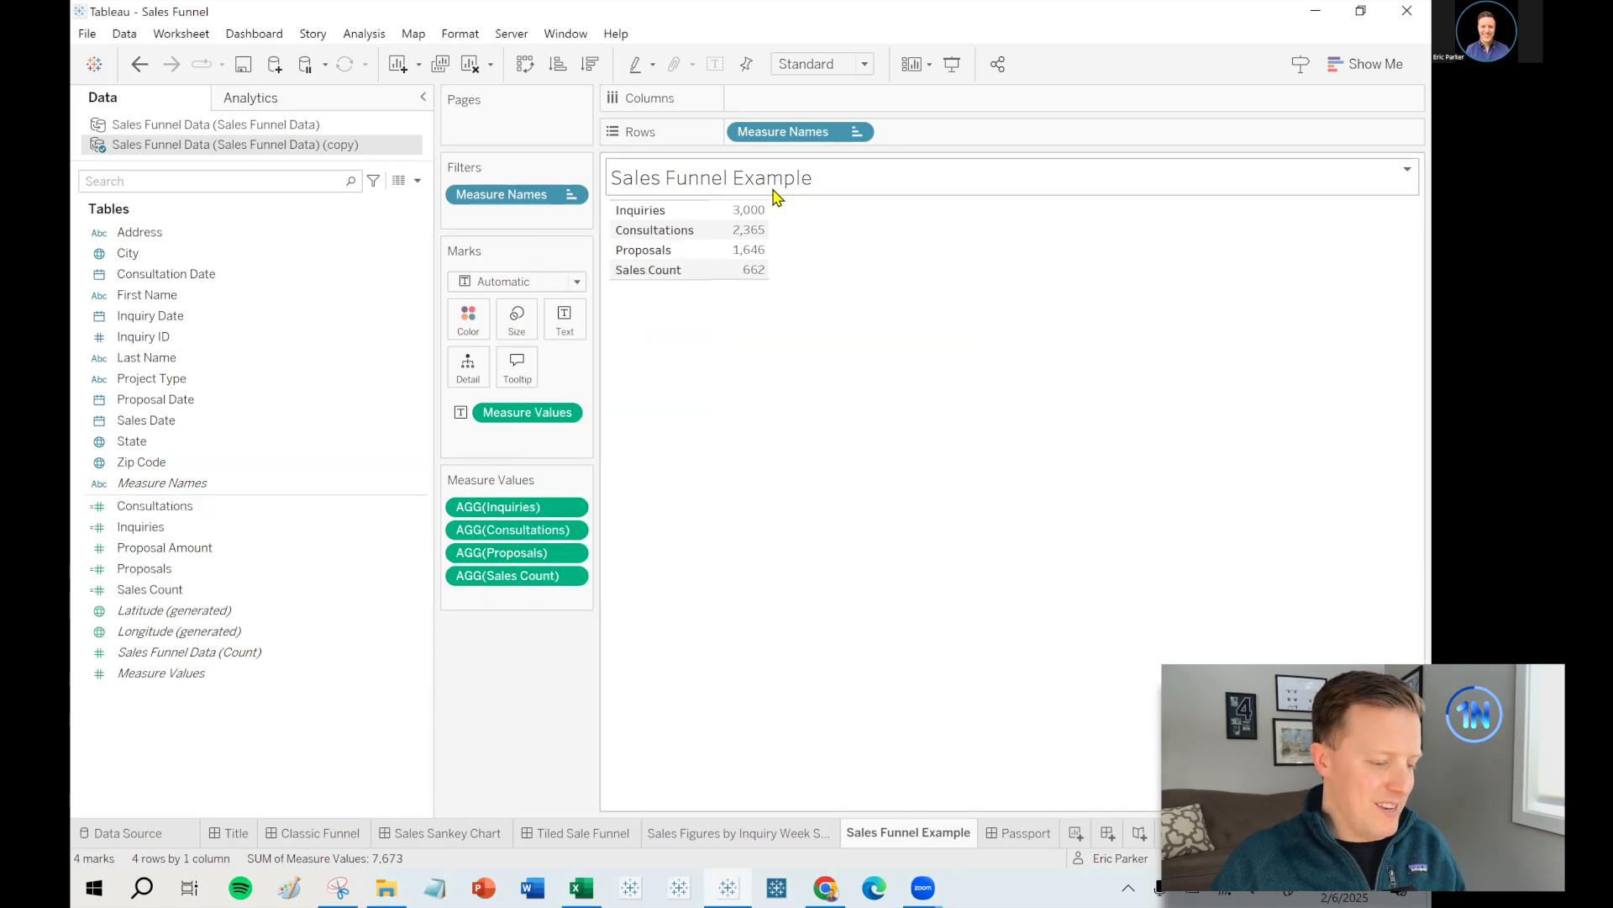
{"action": "mouse_move", "coordinate": [765, 215]}
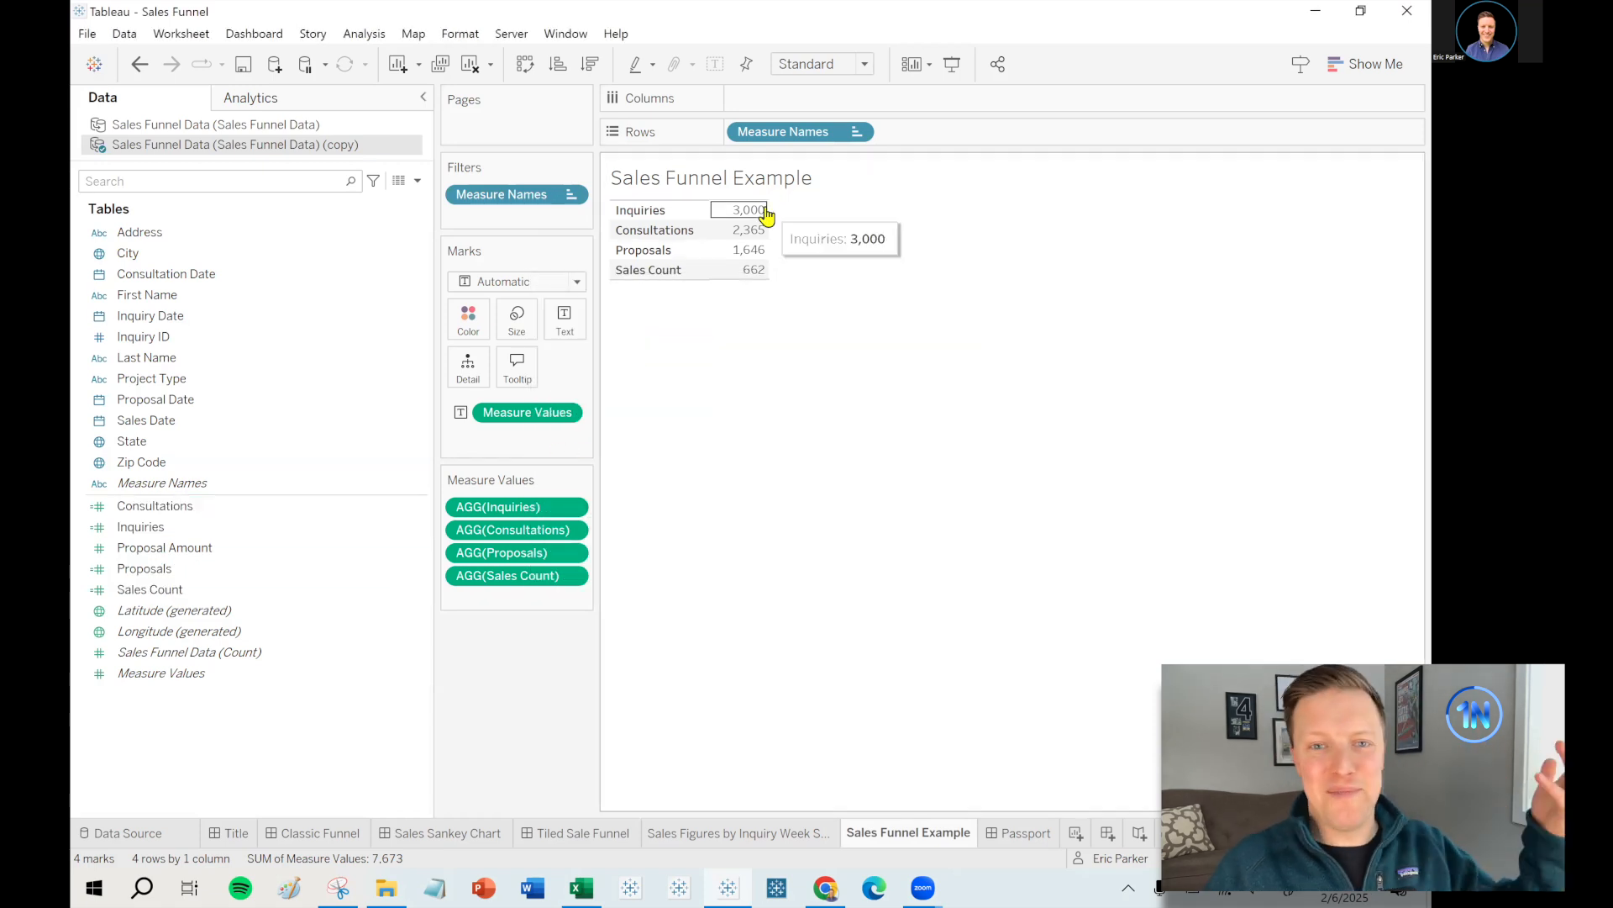
{"action": "left_click", "coordinate": [417, 180]}
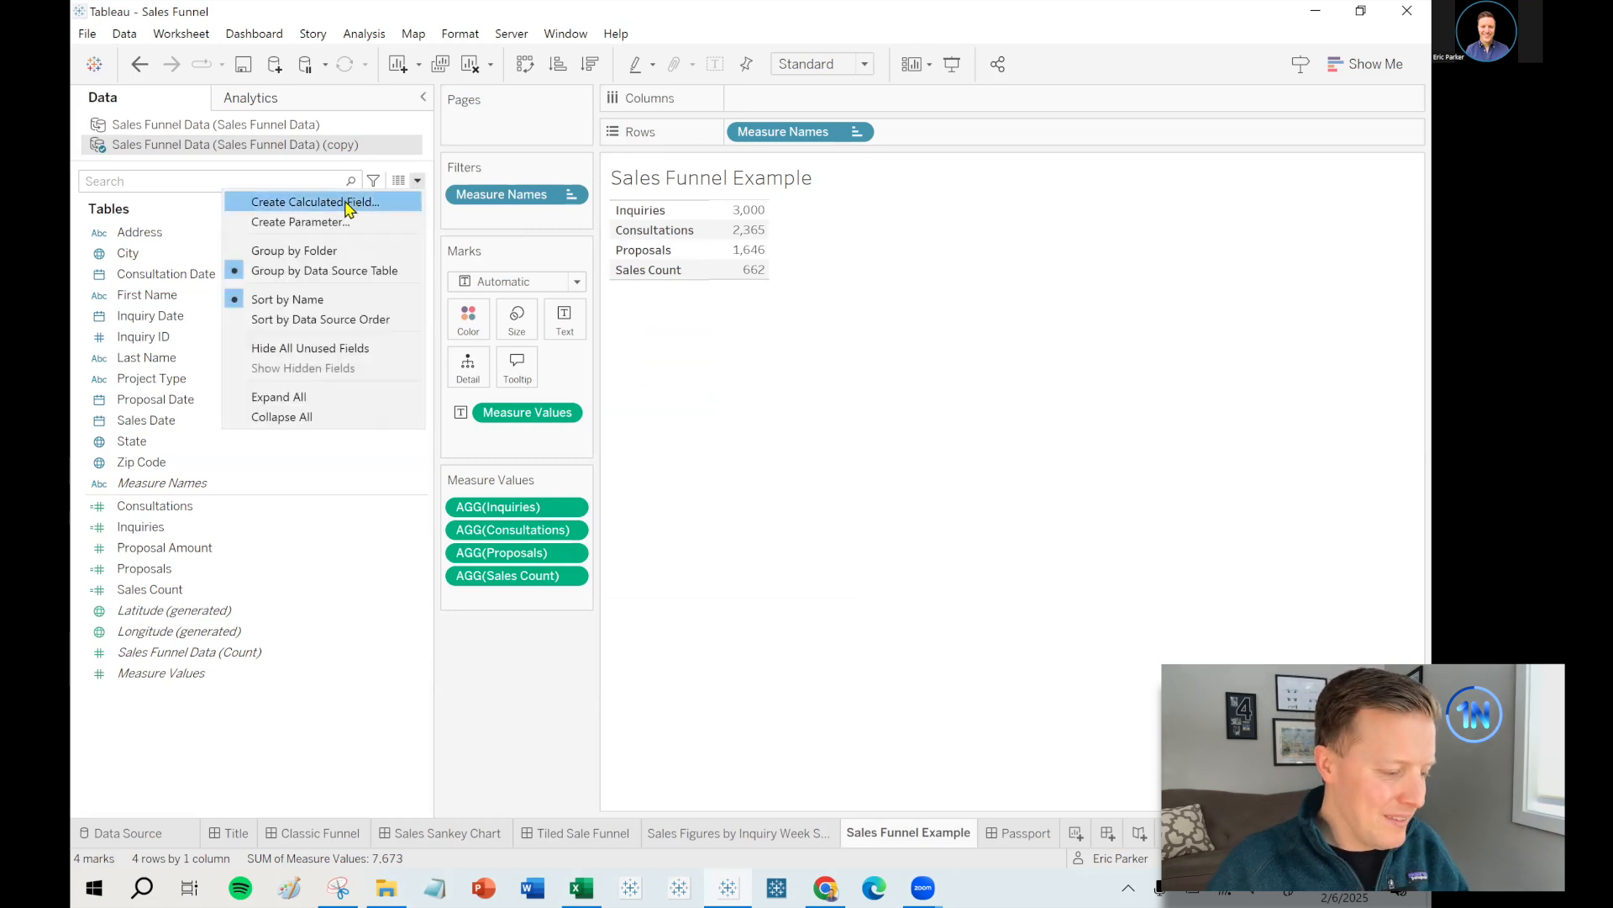
- Create an 'Inquiry to Consultation %' calculated field as [Consultations] / [Inquiries]
{"action": "left_click", "coordinate": [347, 204]}
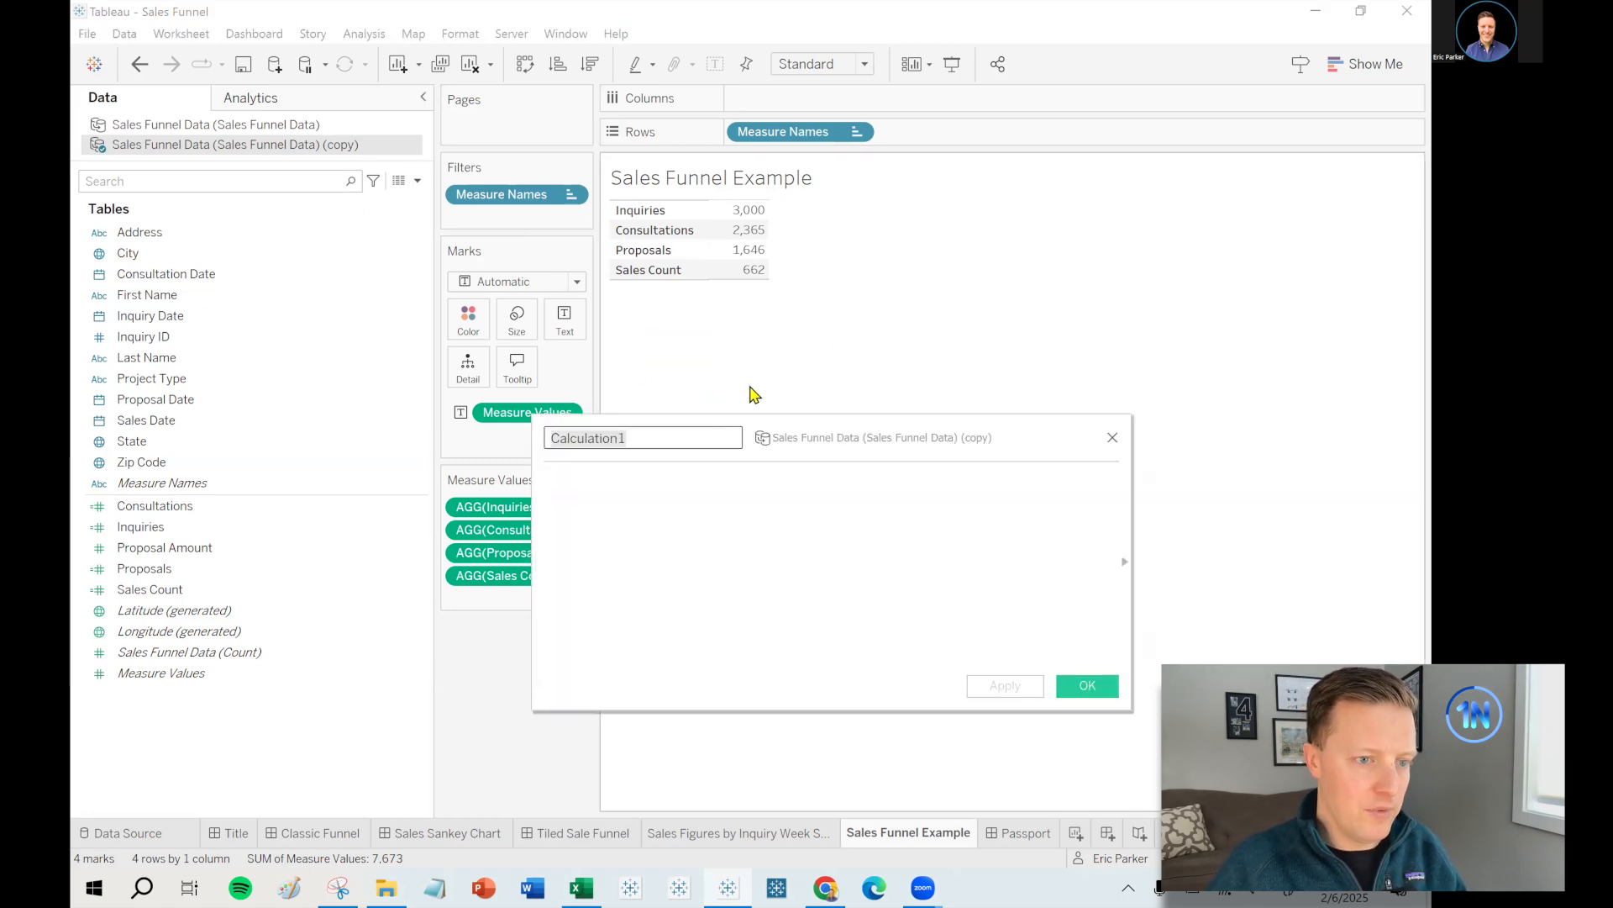
{"action": "key", "text": "BackSpace"}
{"action": "type", "text": "Inquiry to Consult"}
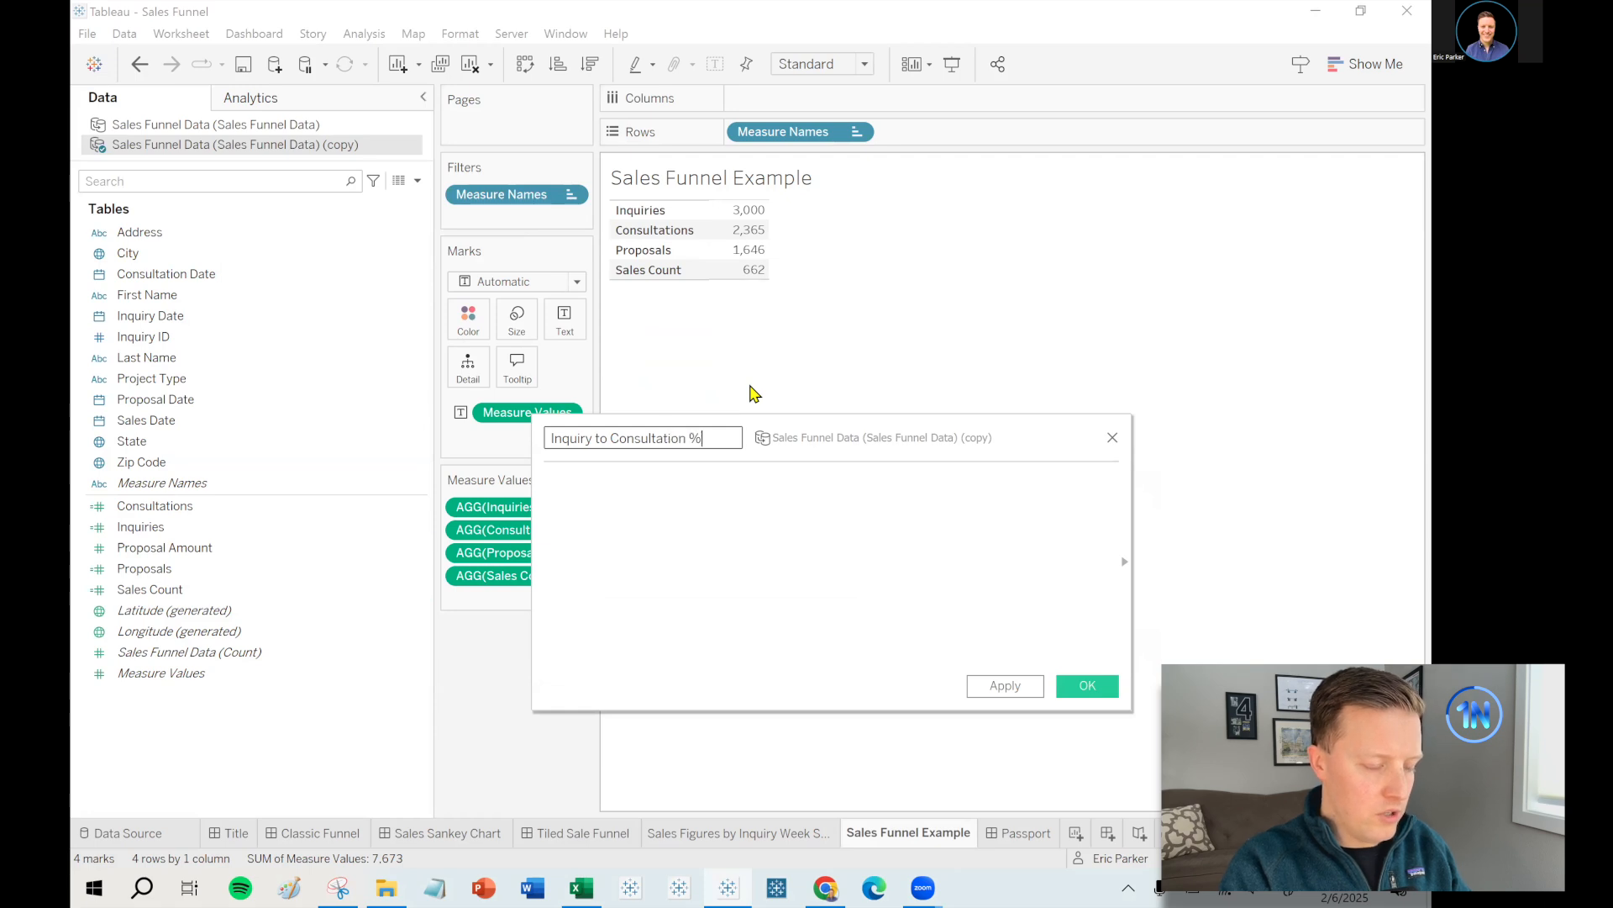
{"action": "type", "text": "ation %"}
{"action": "left_click_drag", "start_coordinate": [777, 434], "coordinate": [884, 426]}
{"action": "left_click_drag", "start_coordinate": [500, 506], "coordinate": [760, 524]}
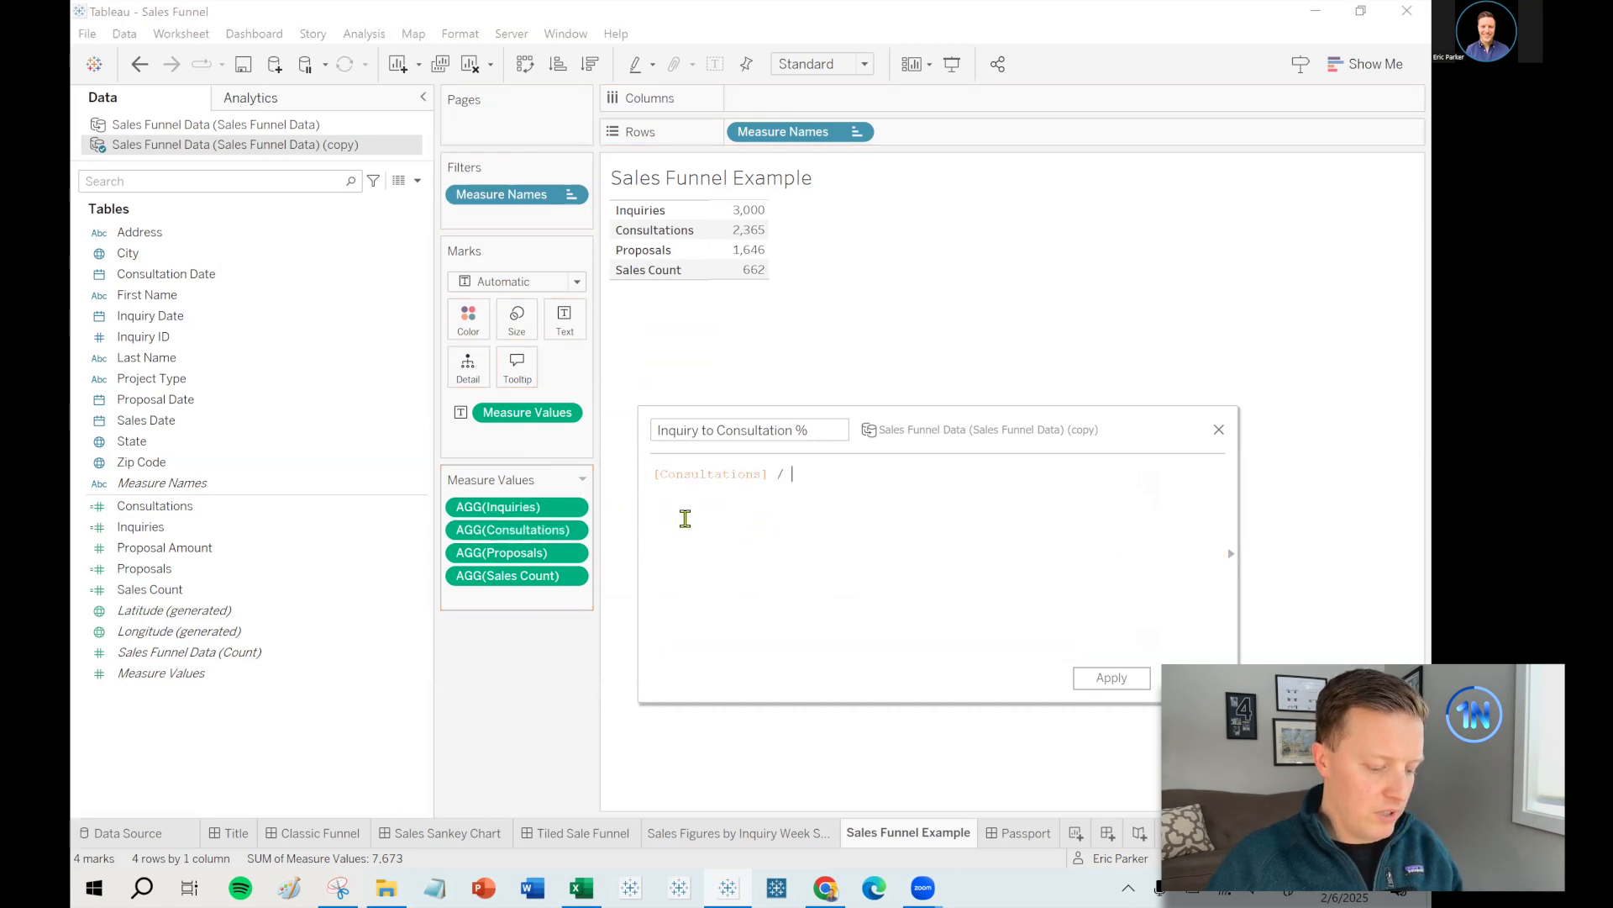
{"action": "left_click_drag", "start_coordinate": [533, 507], "coordinate": [883, 508]}
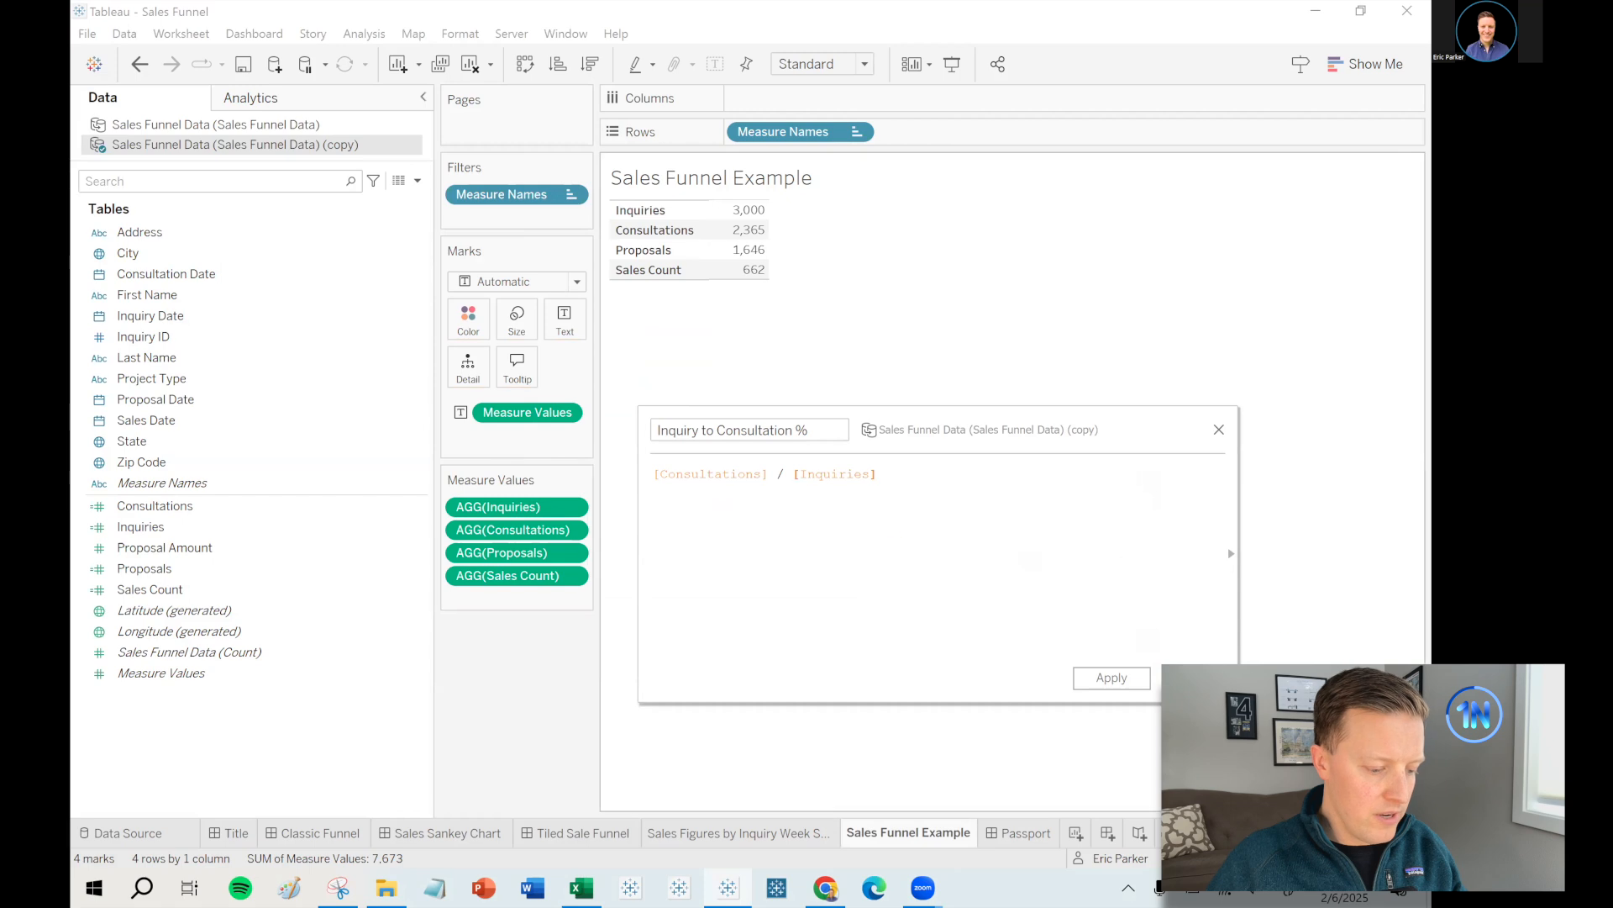
{"action": "left_click", "coordinate": [1193, 677]}
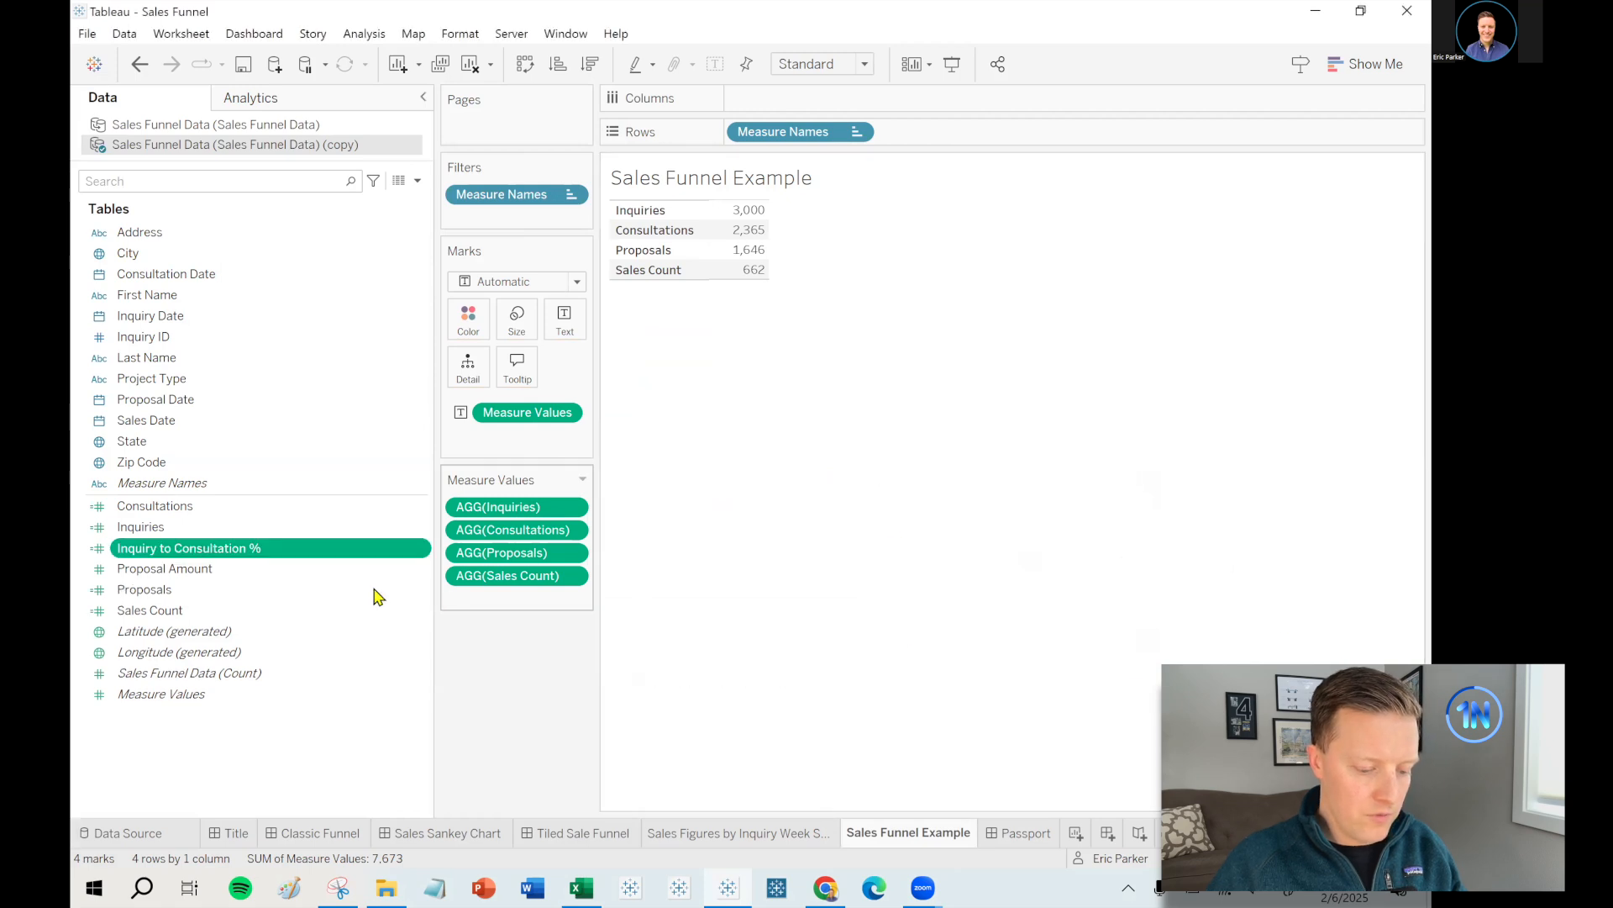
- Format it as a percentage with 0 decimals and add its 79% row to the funnel table
{"action": "right_click", "coordinate": [299, 549]}
{"action": "mouse_move", "coordinate": [374, 409]}
{"action": "left_click", "coordinate": [552, 445]}
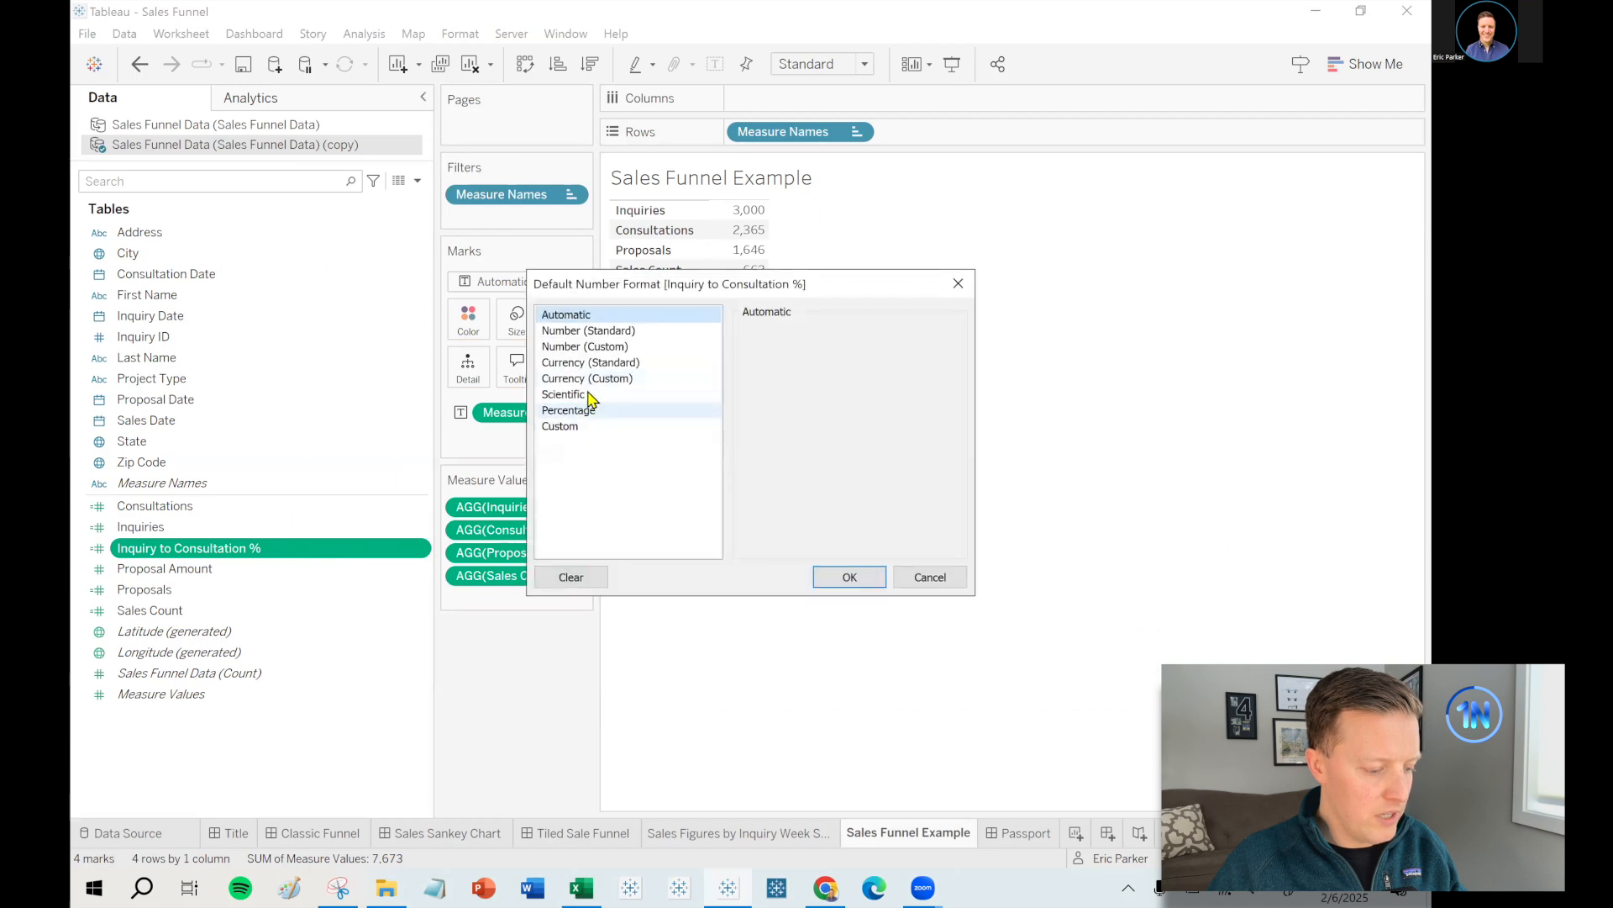
{"action": "left_click", "coordinate": [583, 410]}
{"action": "double_click", "coordinate": [796, 357]}
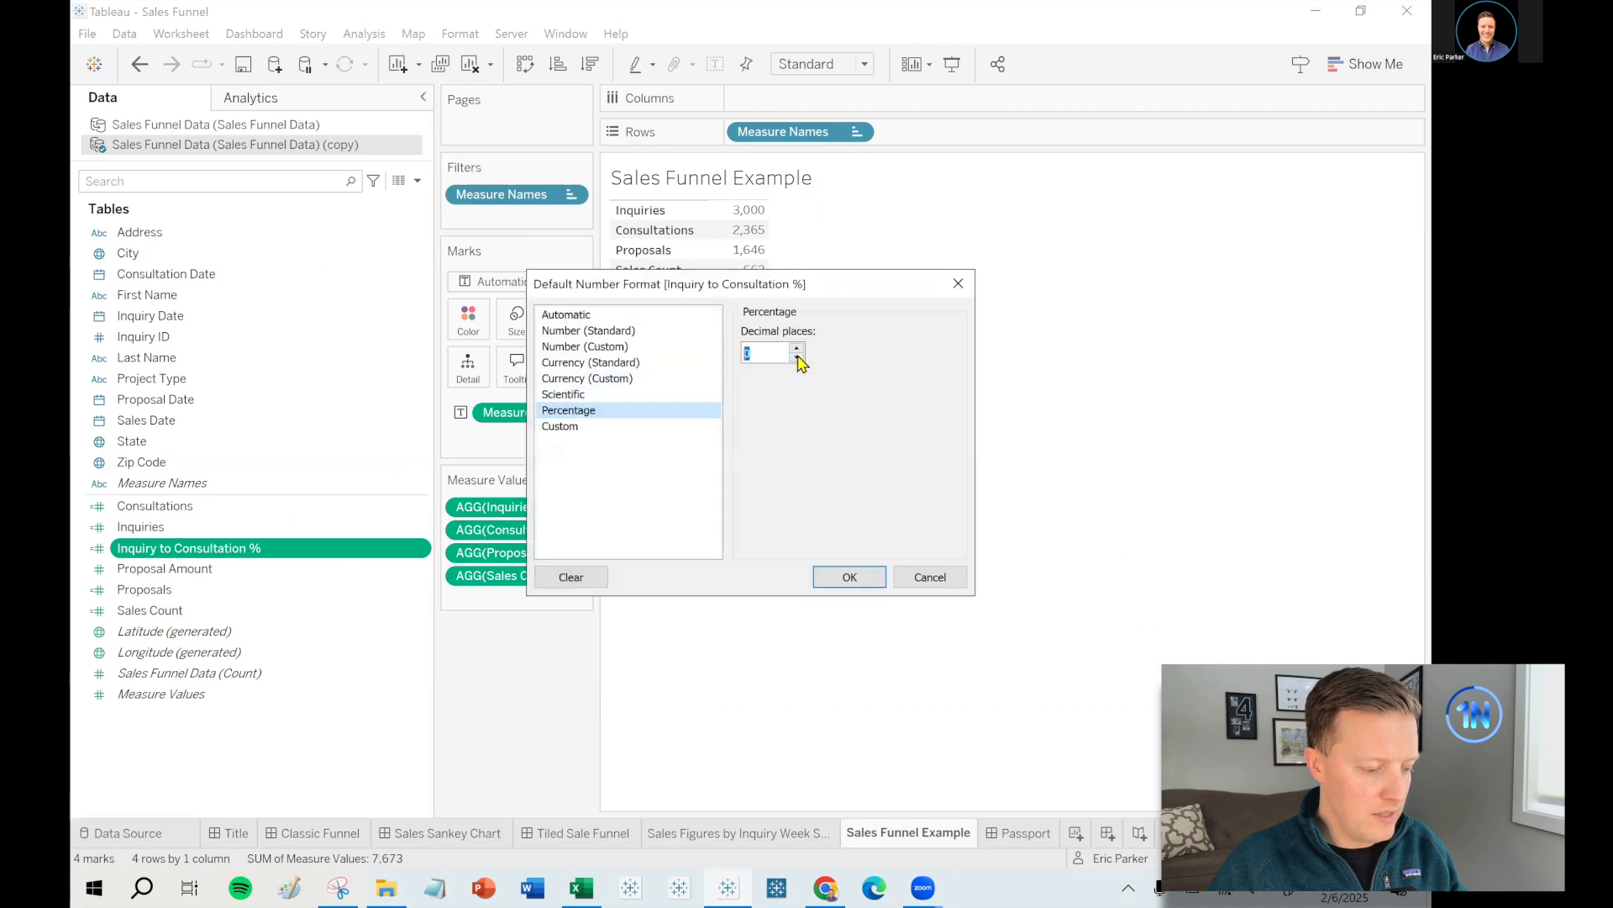
{"action": "left_click", "coordinate": [847, 574]}
{"action": "left_click_drag", "start_coordinate": [253, 548], "coordinate": [498, 604]}
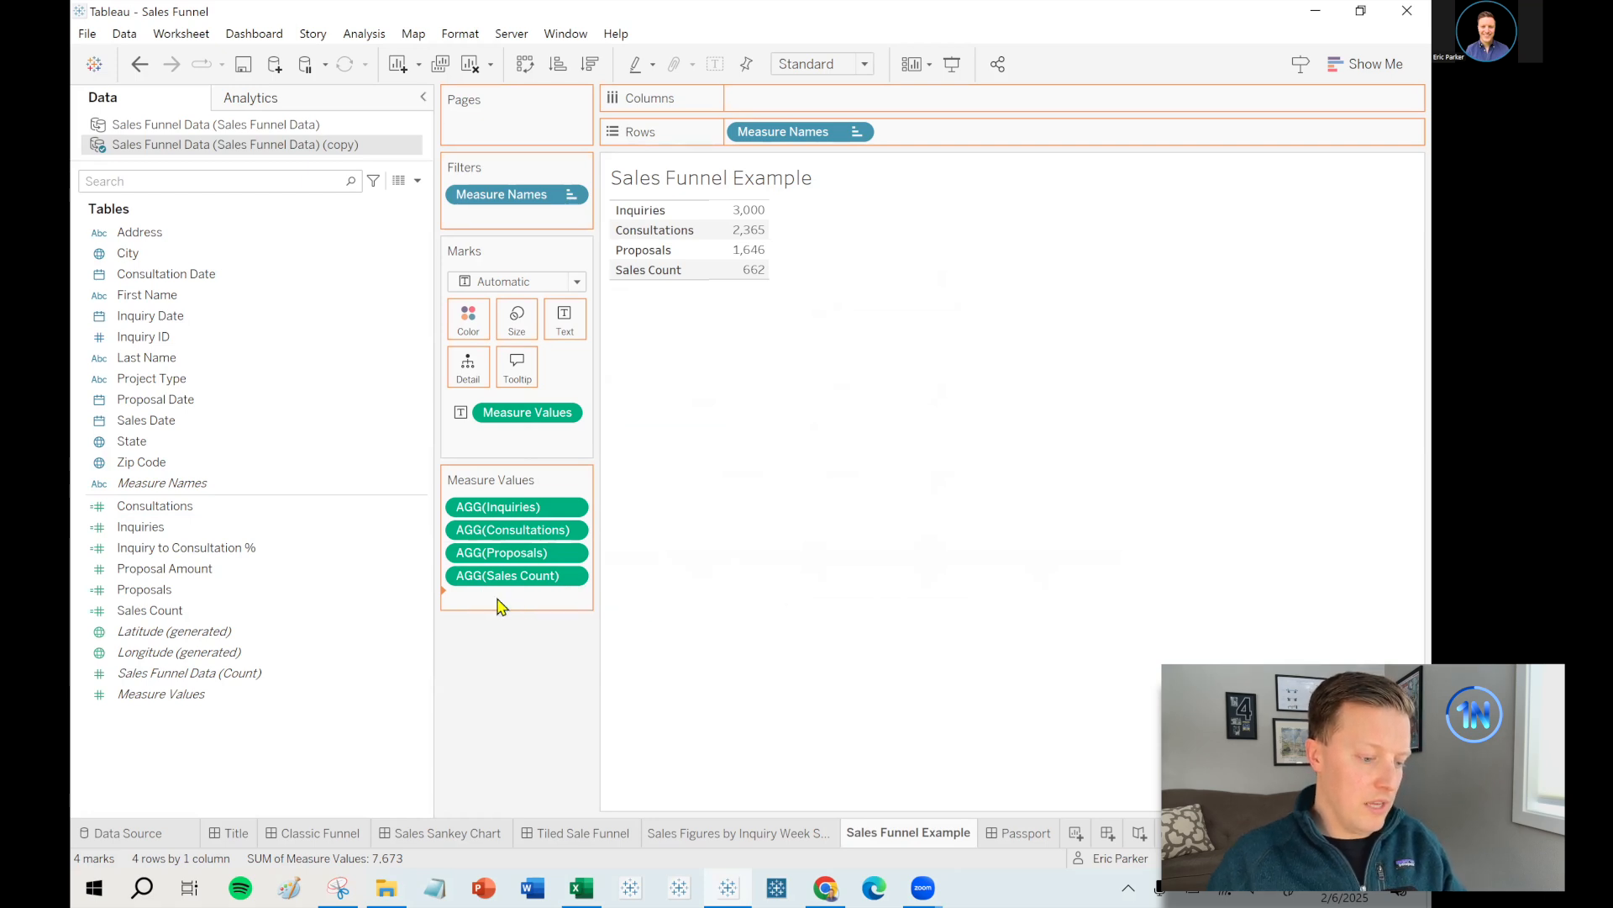
{"action": "mouse_move", "coordinate": [791, 304]}
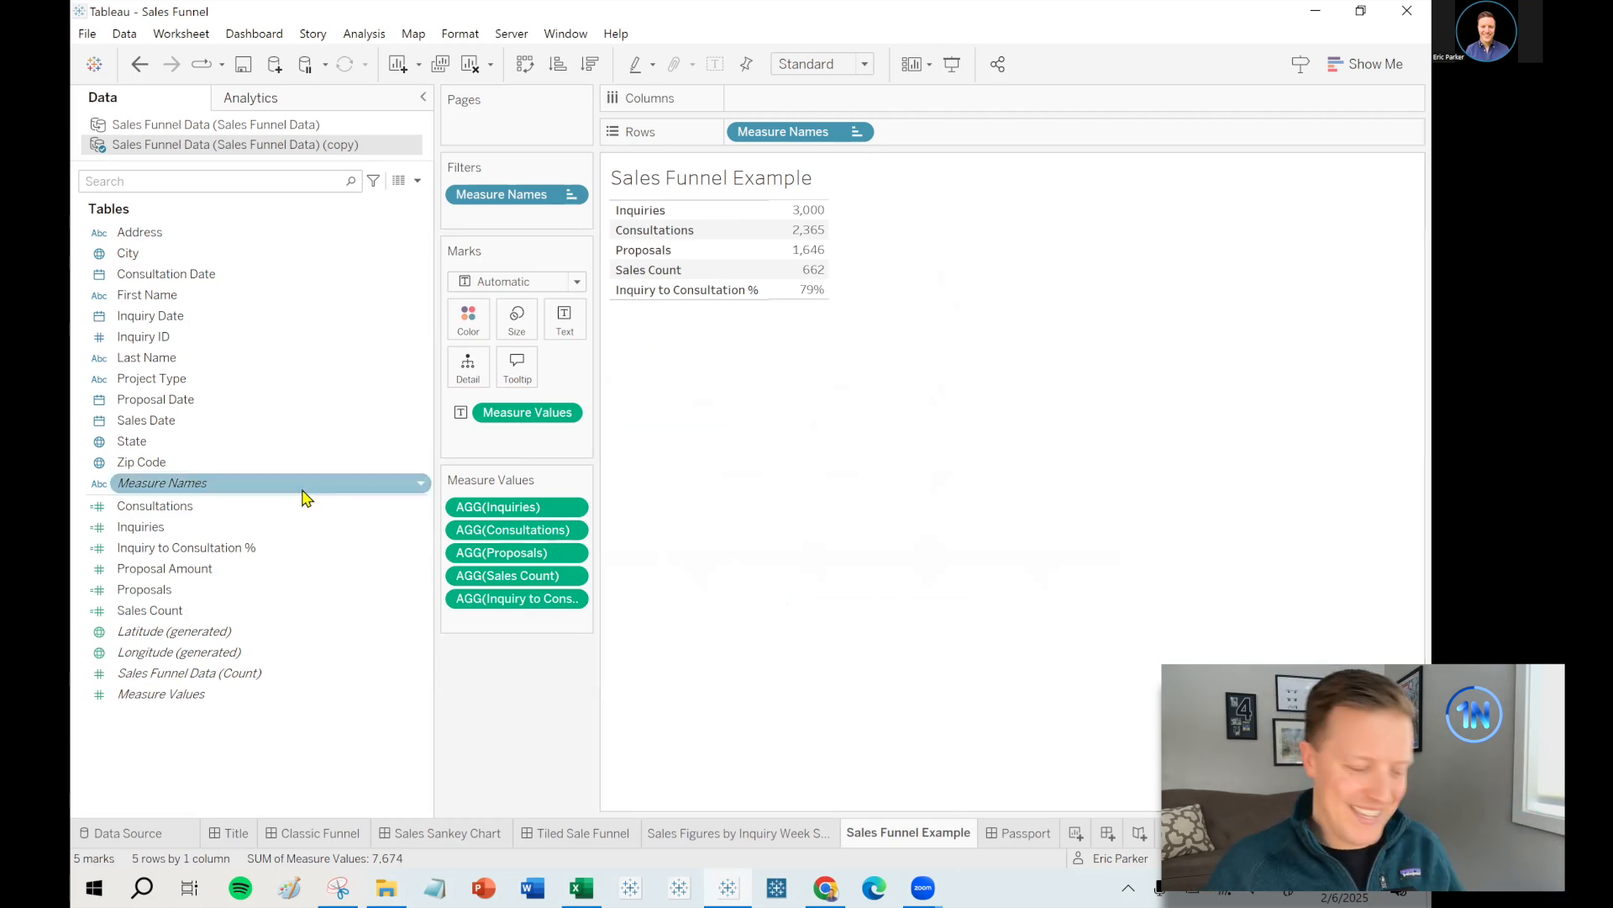
- Duplicate Inquiry to Consultation % and rename the copy 'Consultation to Proposal %'
{"action": "right_click", "coordinate": [255, 548]}
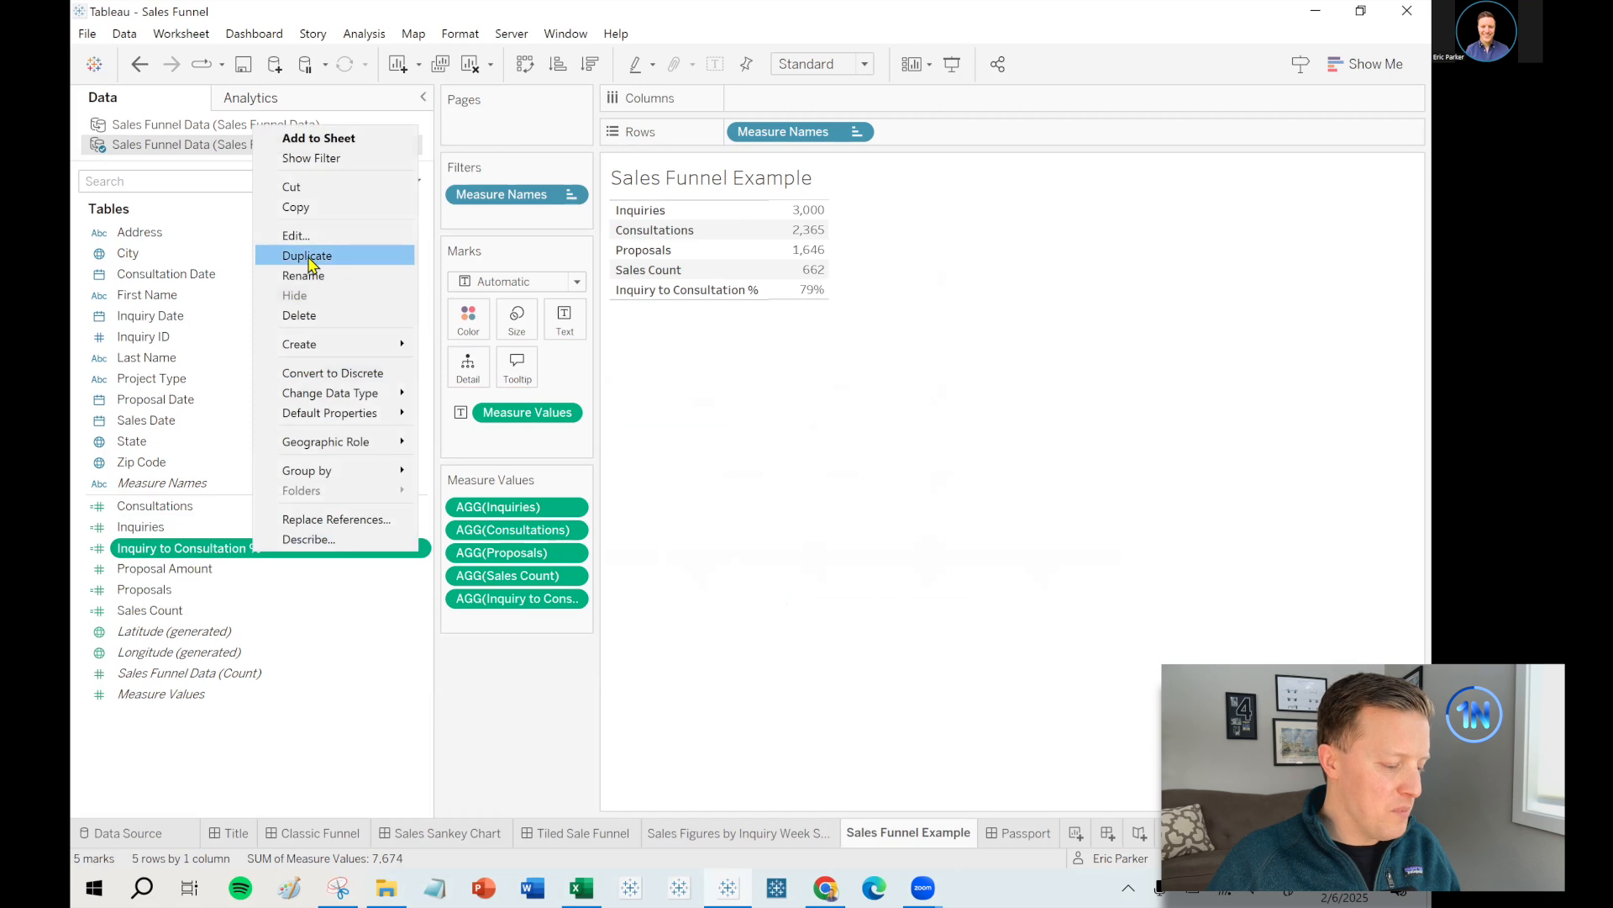
{"action": "left_click", "coordinate": [309, 262]}
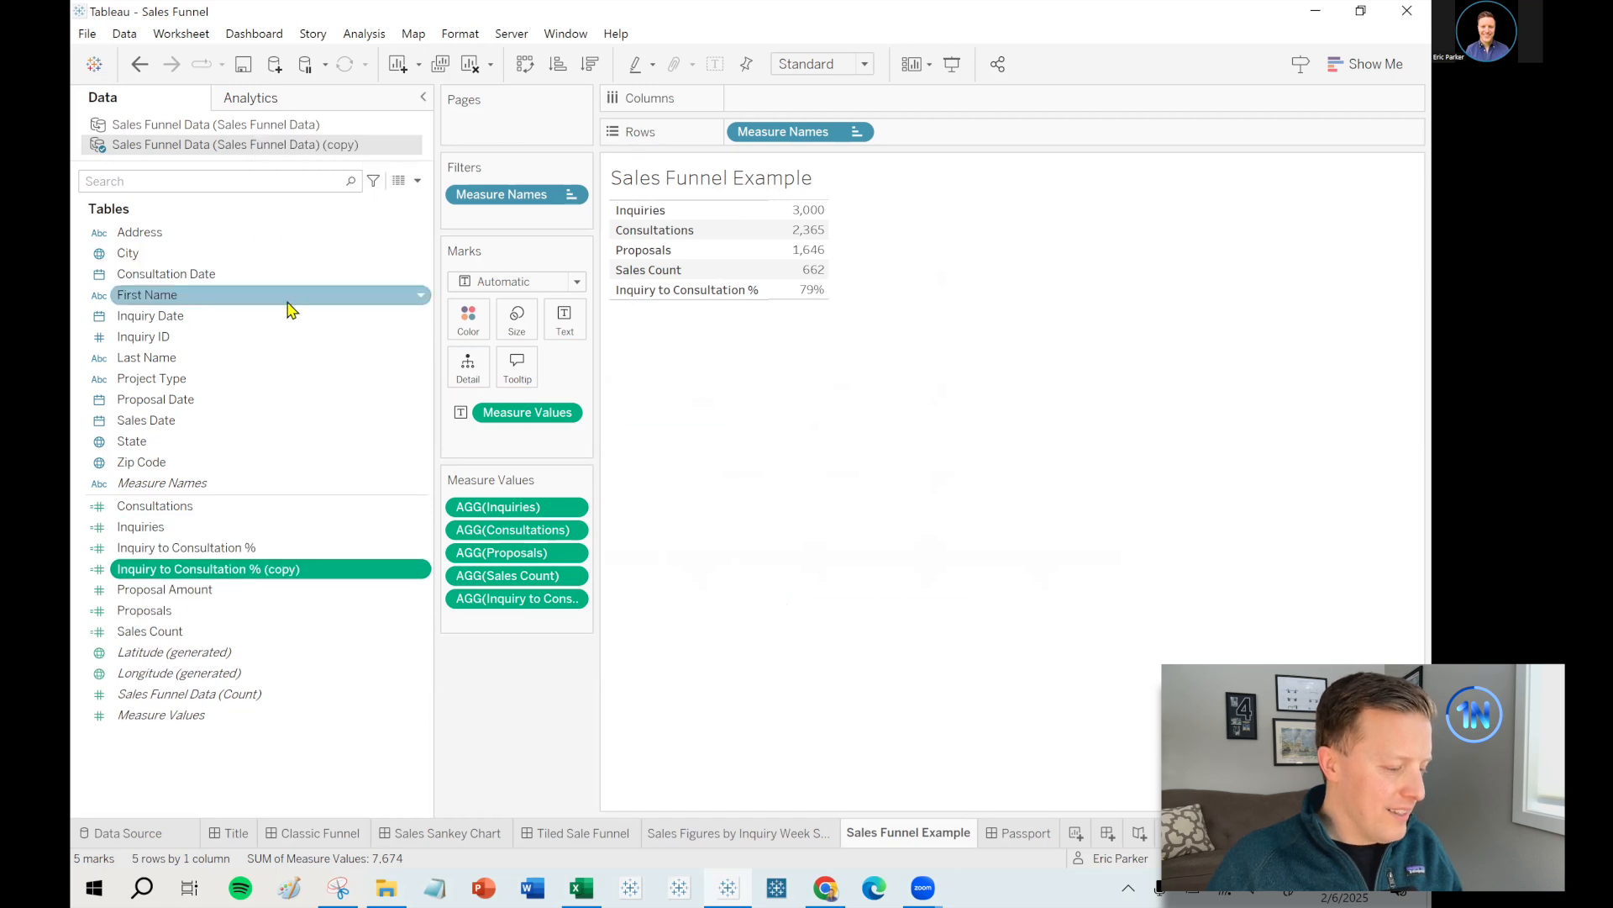
{"action": "right_click", "coordinate": [221, 568]}
{"action": "left_click", "coordinate": [307, 259]}
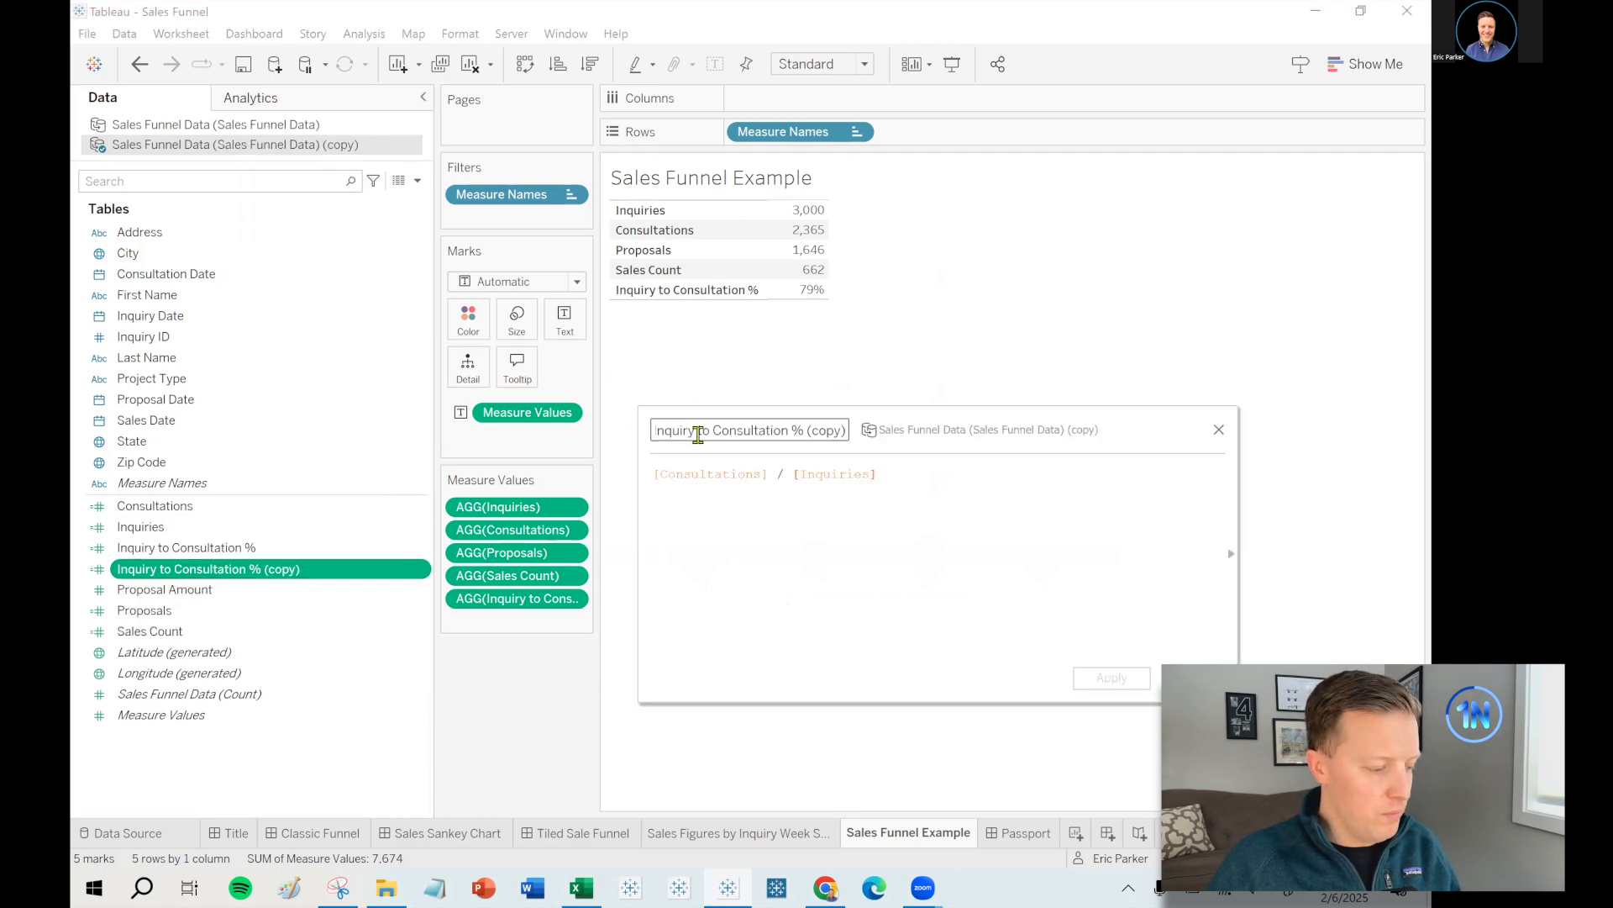
{"action": "left_click_drag", "start_coordinate": [712, 432], "coordinate": [583, 437]}
{"action": "key", "text": "BackSpace"}
{"action": "left_click", "coordinate": [736, 430]}
{"action": "type", "text": "to Proposal"}
{"action": "key", "text": "End"}
{"action": "key", "text": "BackSpace"}
{"action": "key", "text": "BackSpace"}
{"action": "key", "text": "BackSpace"}
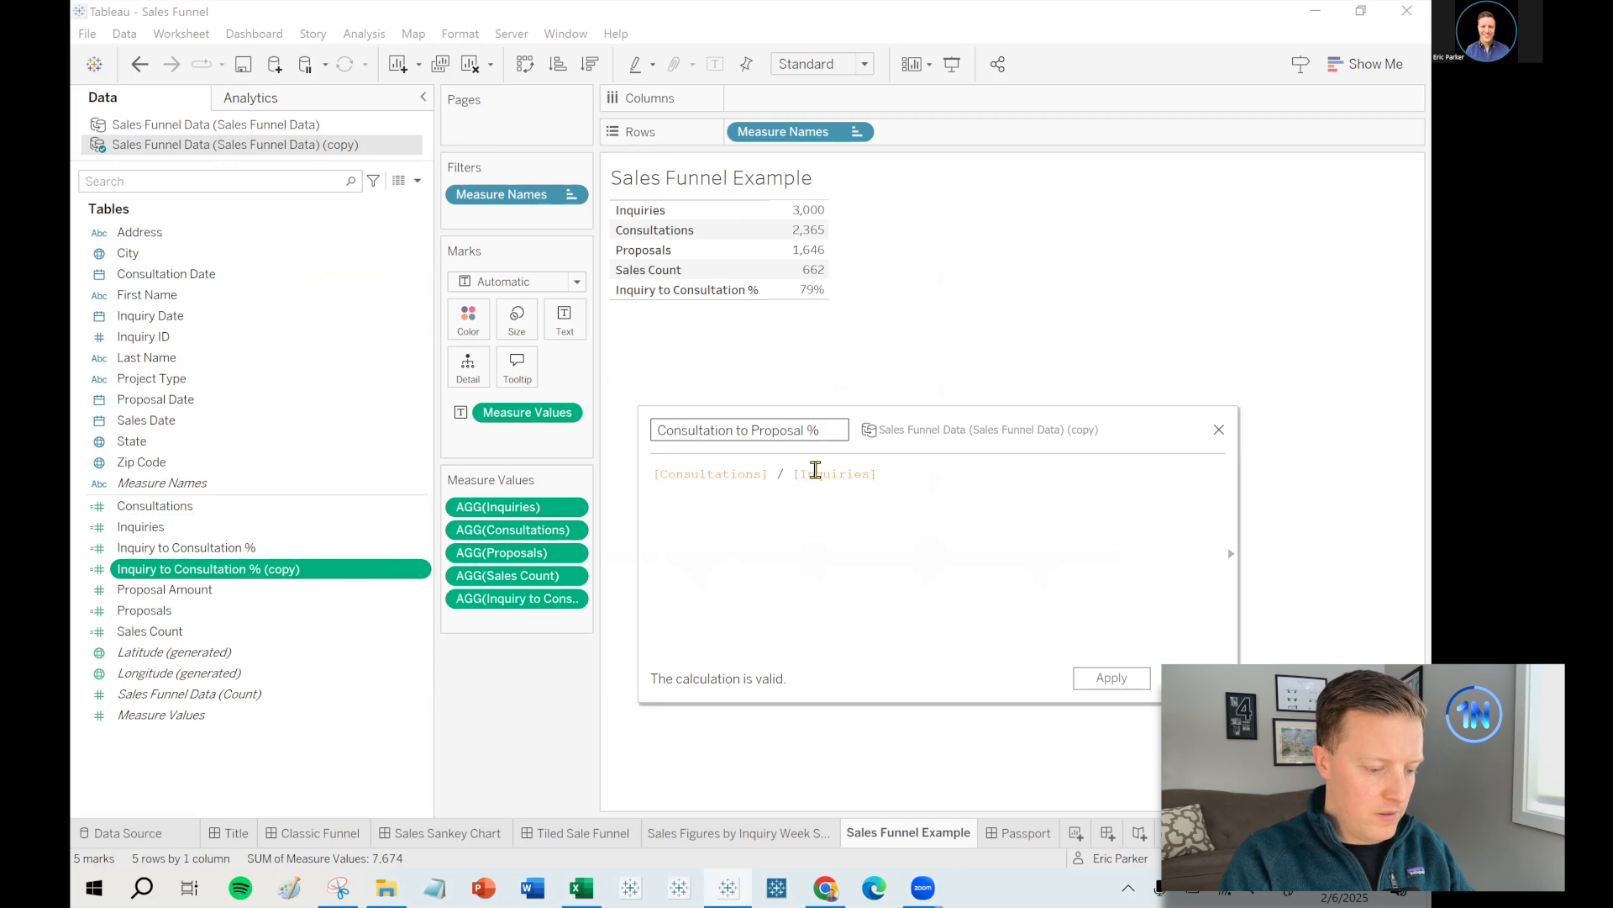
- Change its formula to [Proposals] / [Consultations] and add its 70% row to the funnel table
{"action": "left_click_drag", "start_coordinate": [772, 473], "coordinate": [994, 479]}
{"action": "key", "text": "BackSpace"}
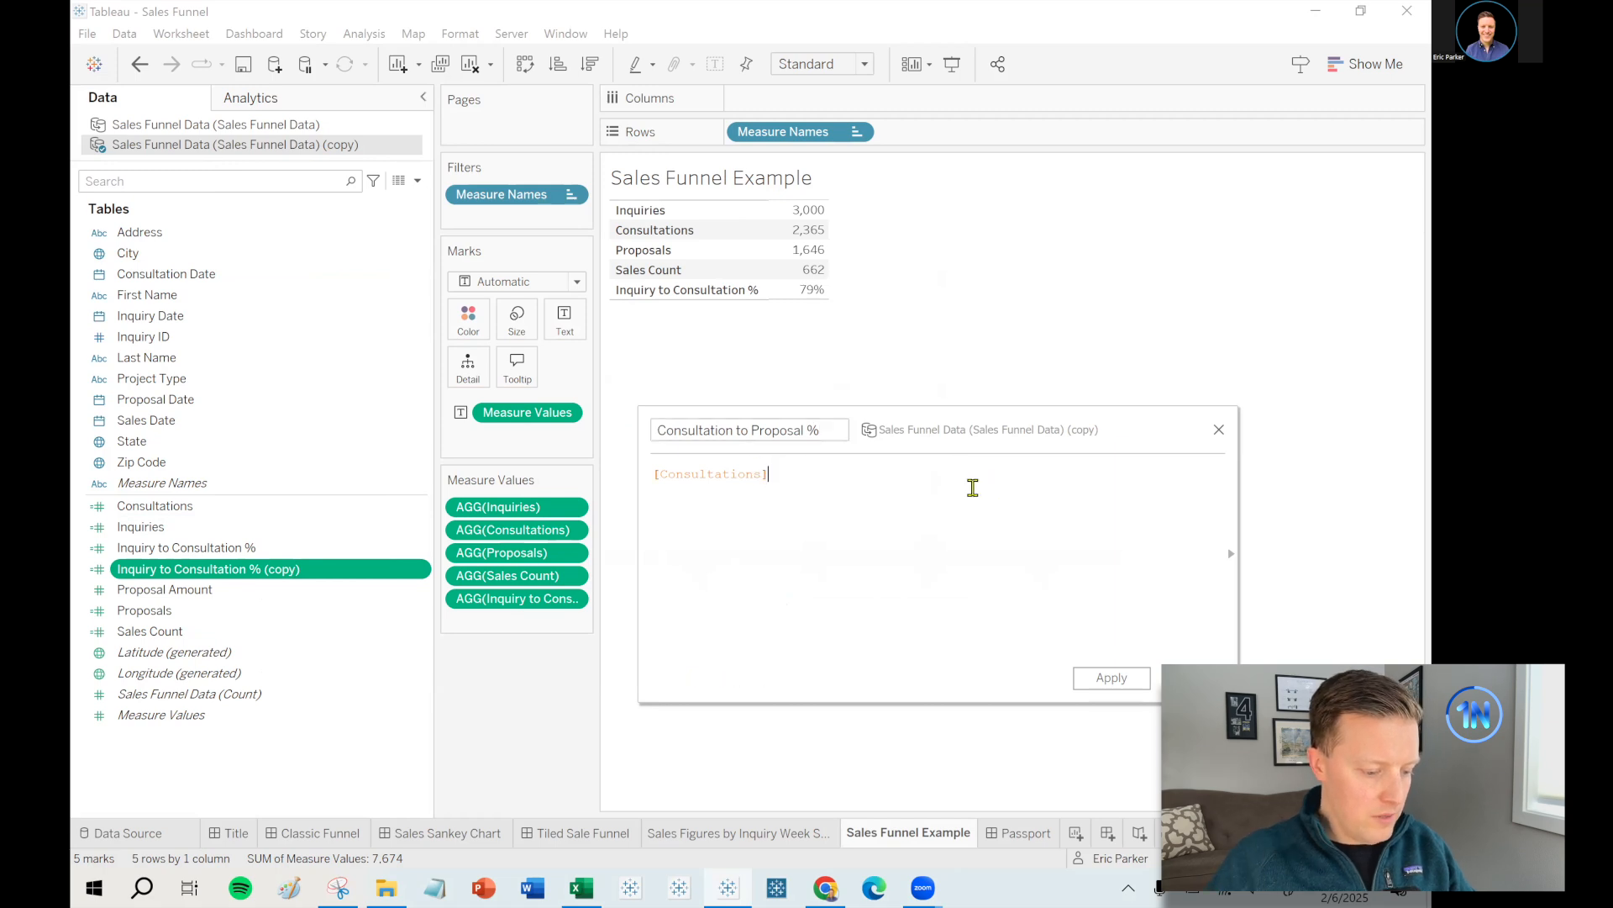
{"action": "left_click_drag", "start_coordinate": [546, 552], "coordinate": [666, 488]}
{"action": "type", "text": "/"}
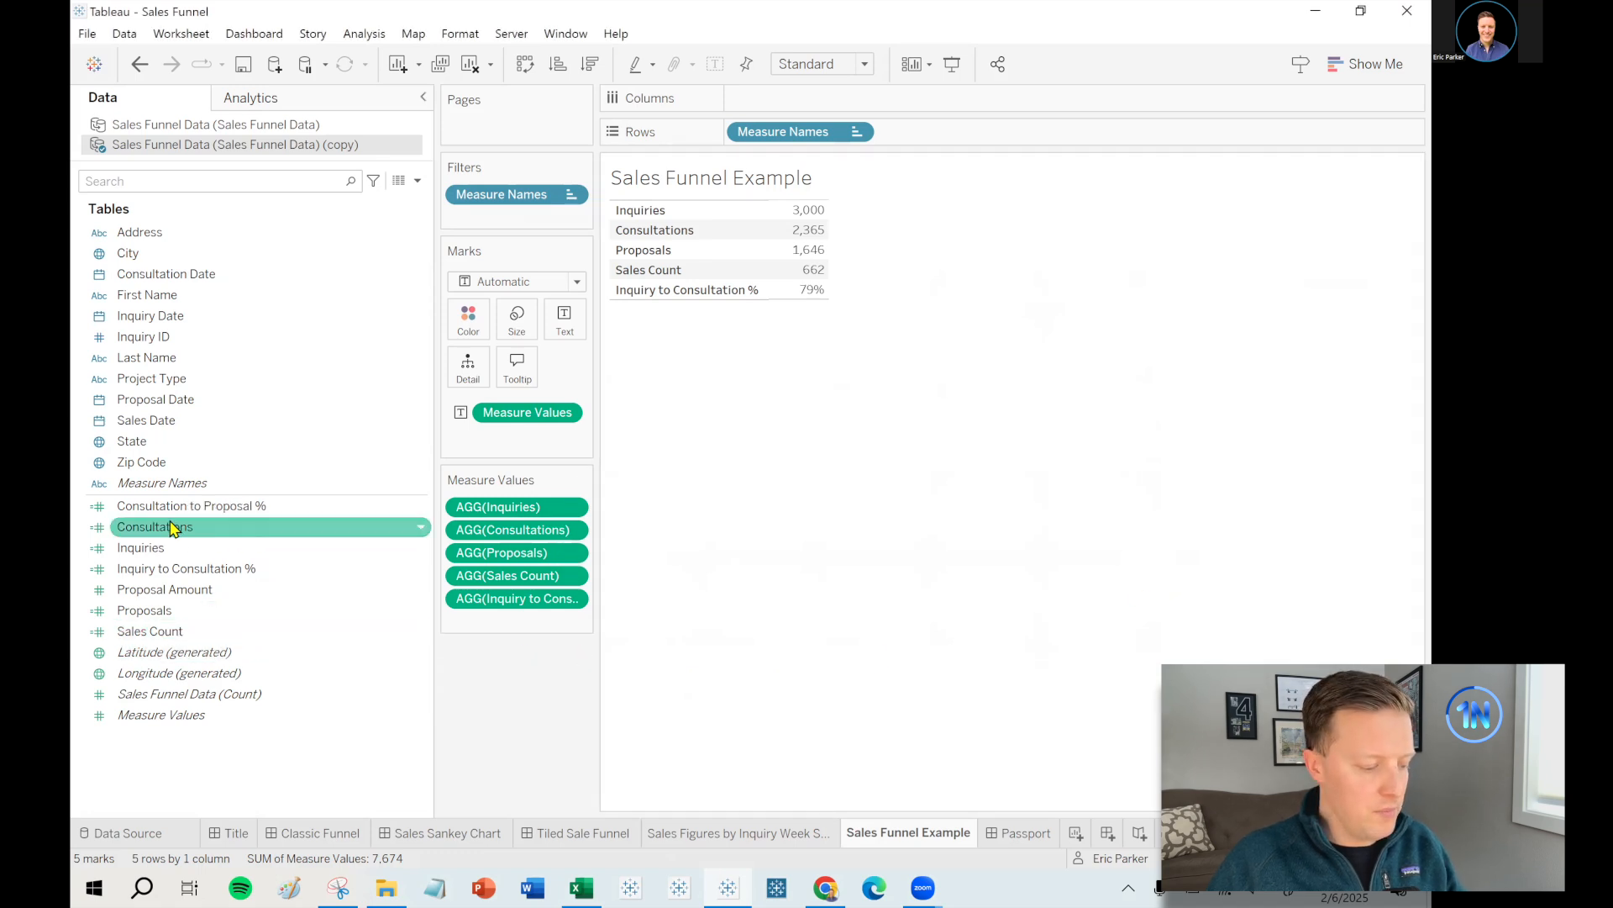
{"action": "left_click_drag", "start_coordinate": [176, 508], "coordinate": [451, 614]}
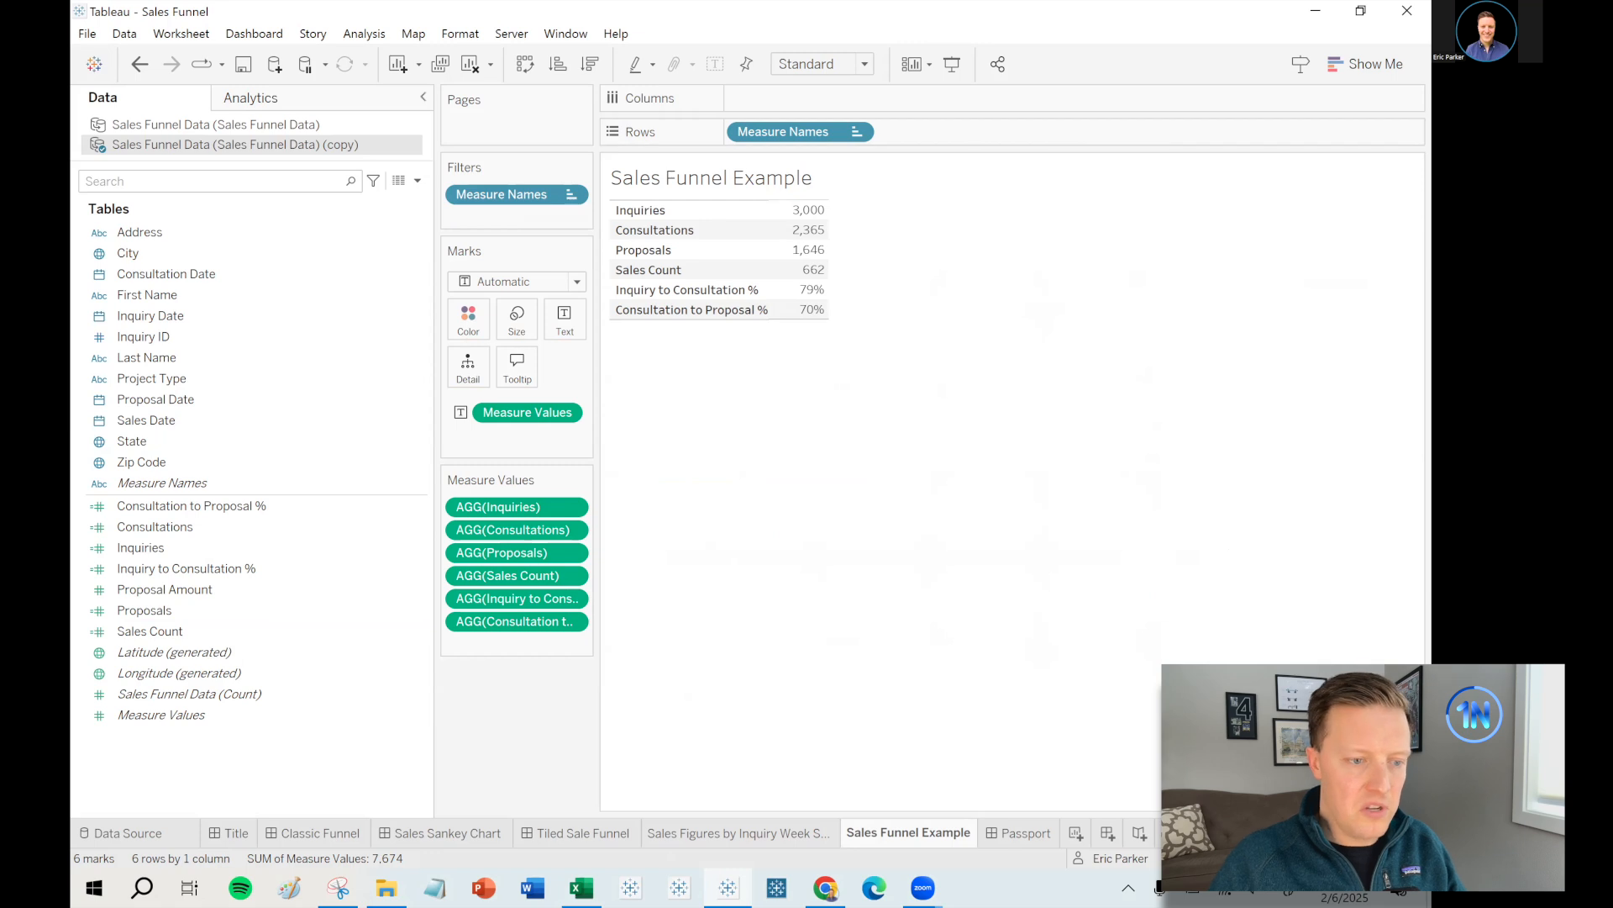
- Duplicate Consultation to Proposal % and rename the copy 'Proposal to Sale %'
{"action": "right_click", "coordinate": [255, 507]}
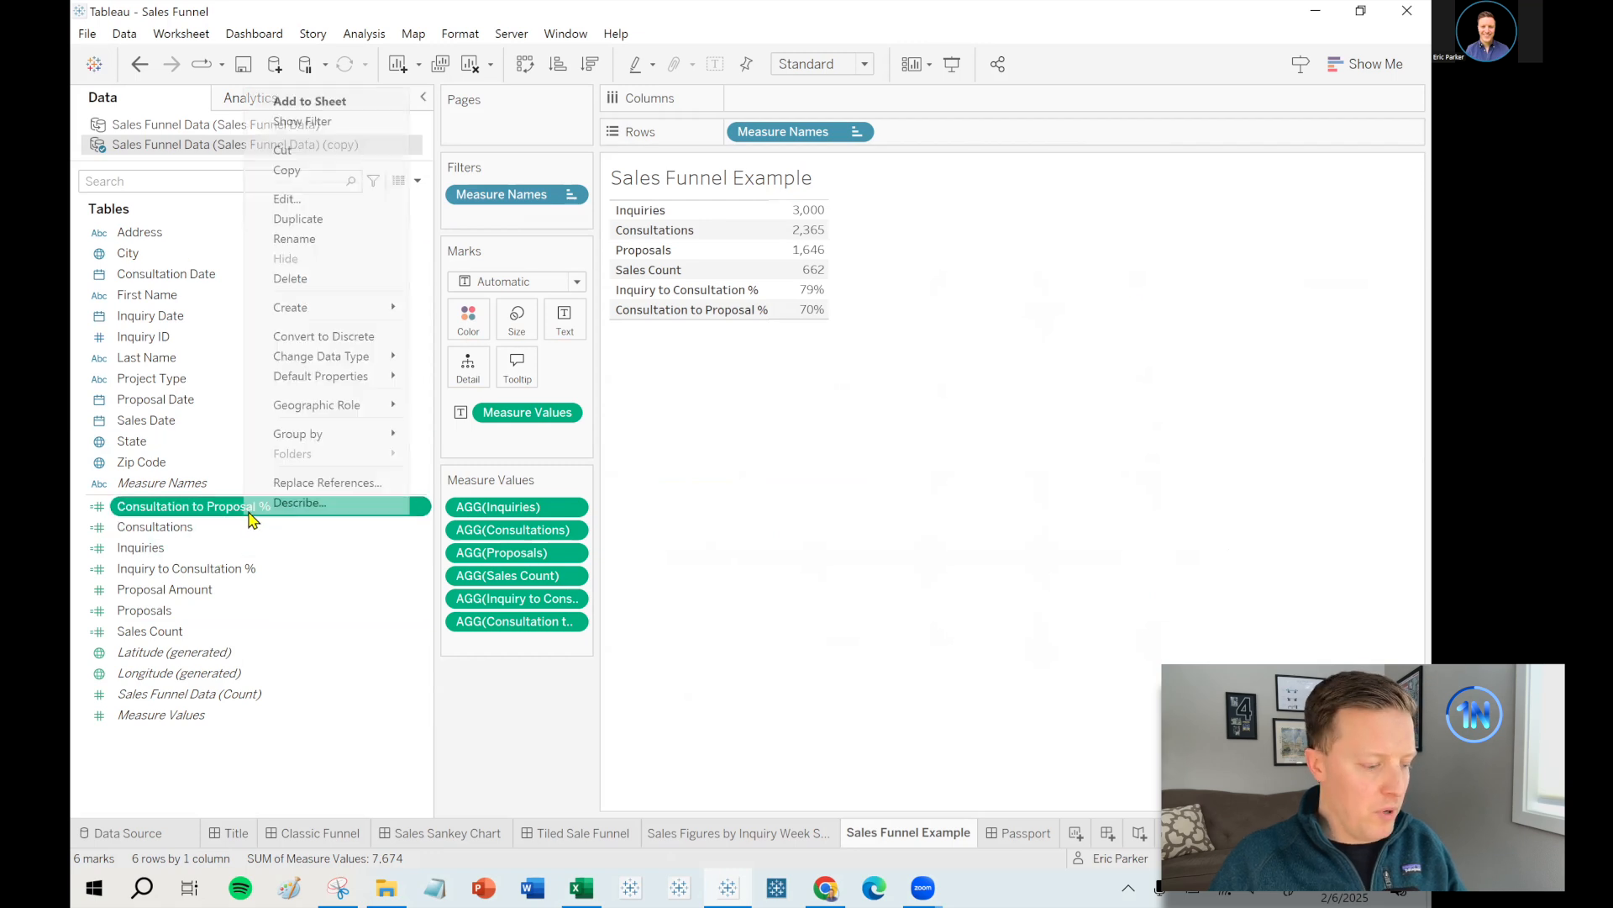
{"action": "left_click", "coordinate": [322, 220]}
{"action": "right_click", "coordinate": [238, 527]}
{"action": "left_click", "coordinate": [311, 209]}
{"action": "key", "text": "ctrl+Delete"}
{"action": "key", "text": "ctrl+Delete"}
{"action": "key", "text": "ctrl+Right"}
{"action": "type", "text": "to Sale"}
{"action": "key", "text": "End"}
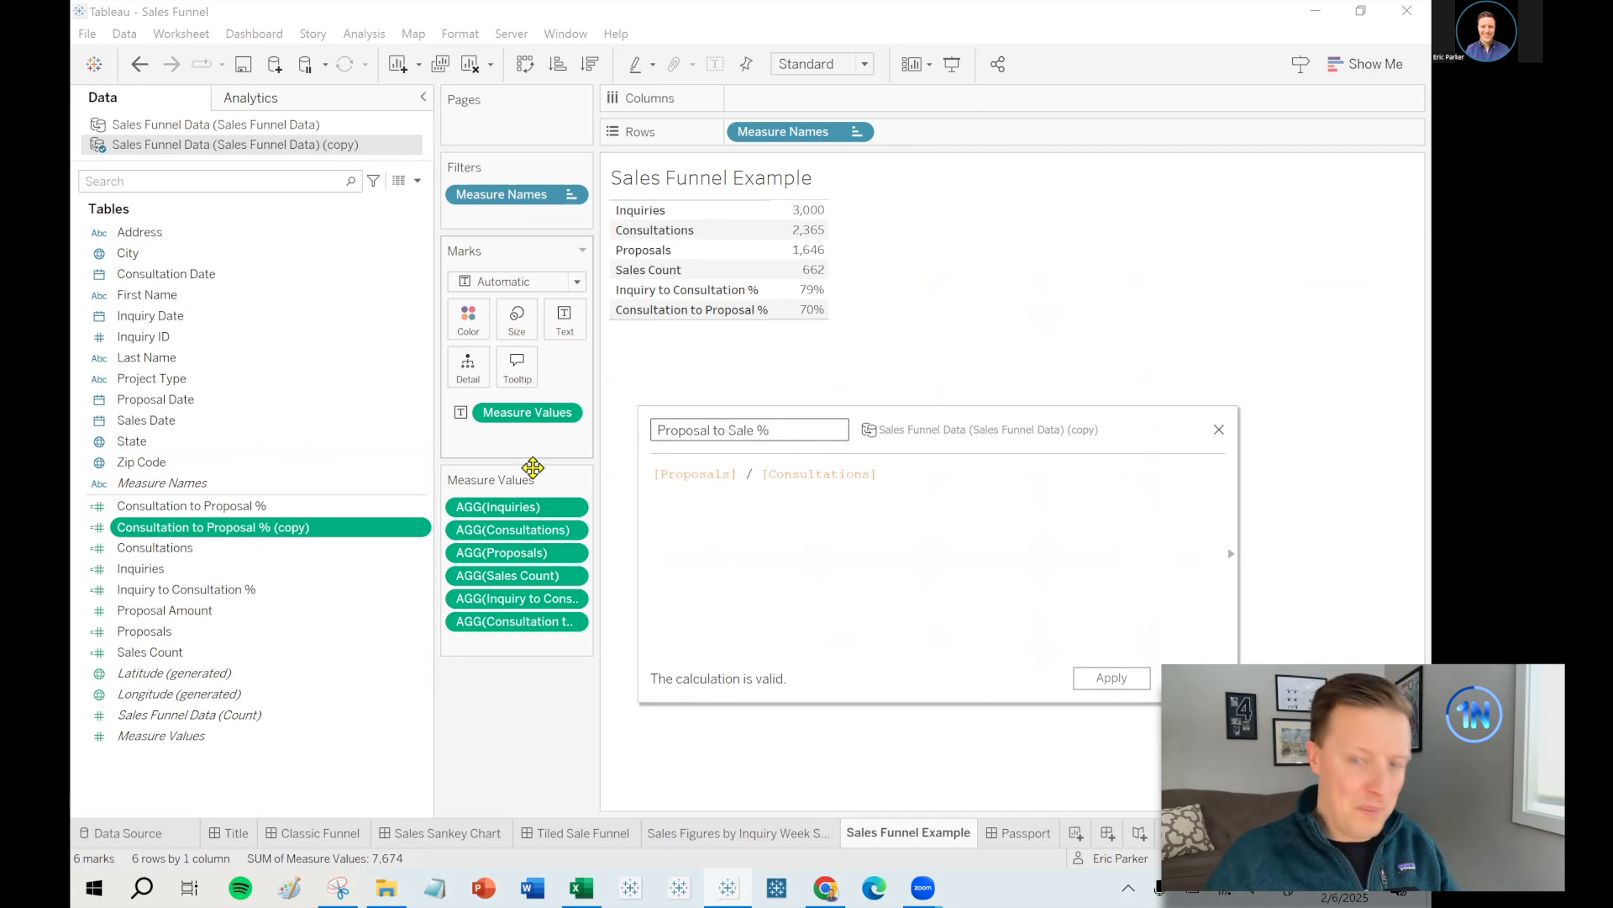
- Change its formula to [Sales Count] / [Proposals] and add its 40% row to the funnel table
{"action": "left_click_drag", "start_coordinate": [739, 475], "coordinate": [886, 477]}
{"action": "key", "text": "BackSpace"}
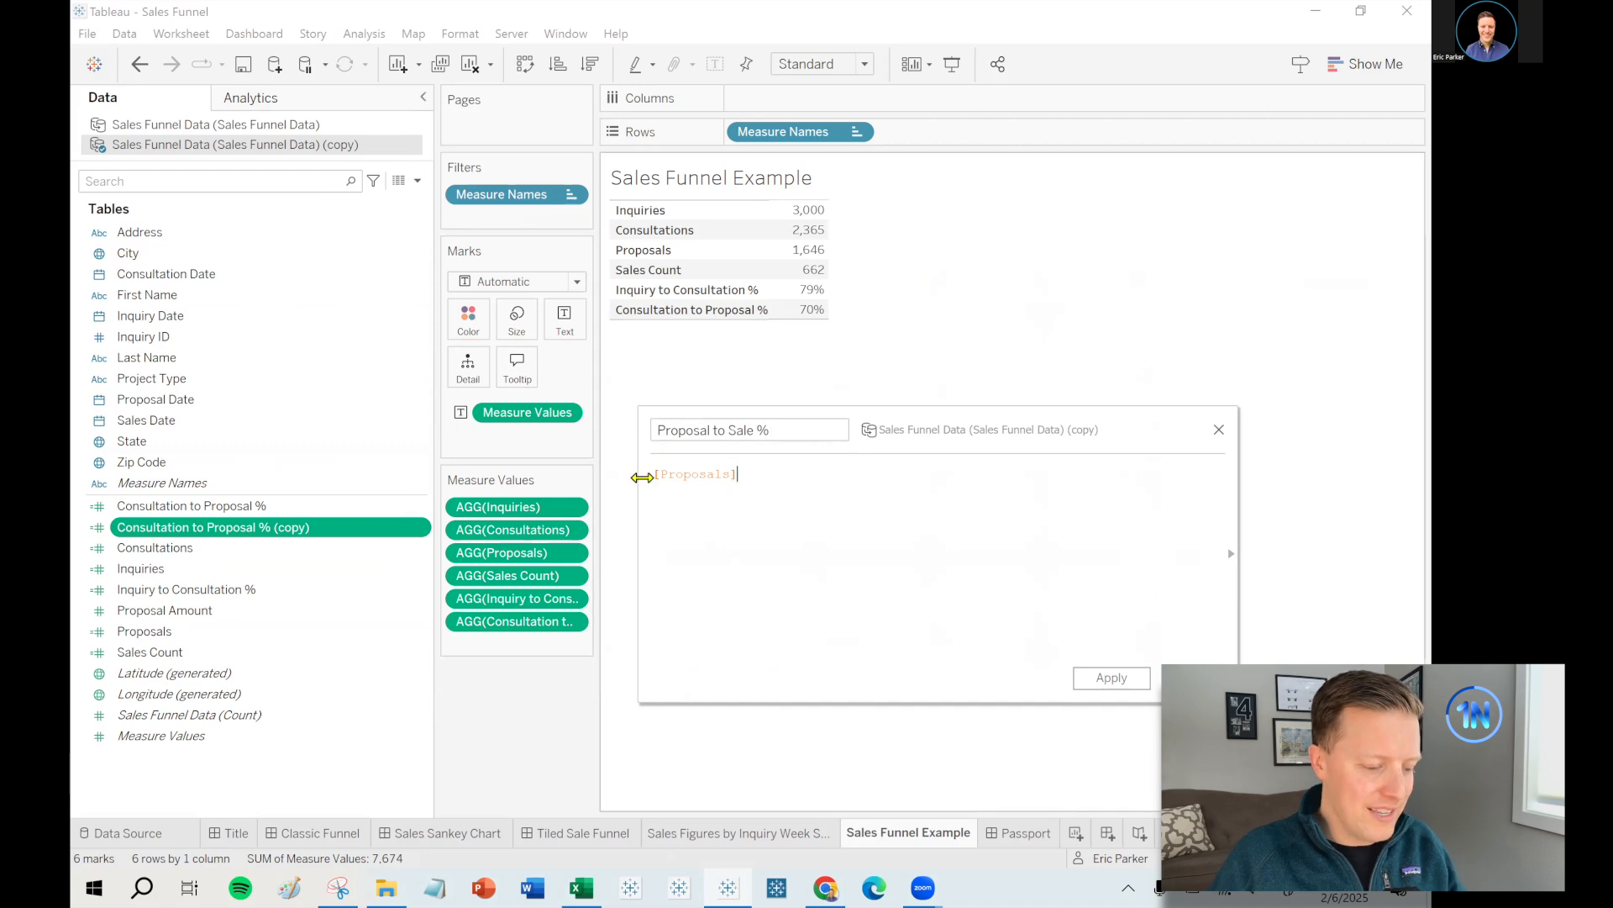
{"action": "left_click", "coordinate": [655, 477]}
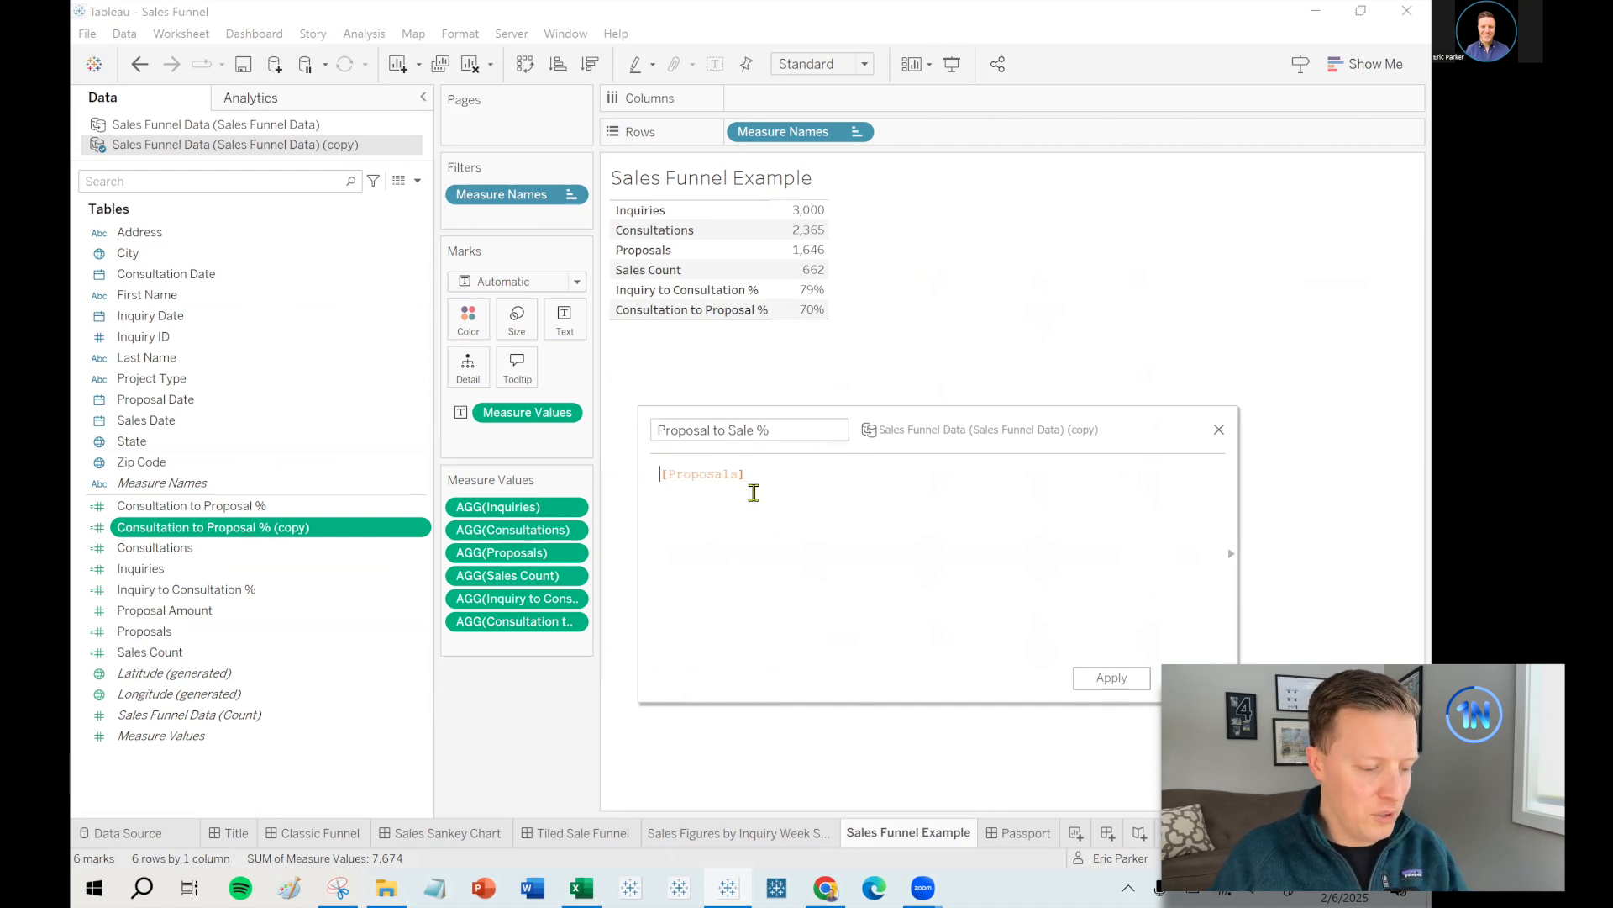
{"action": "left_click_drag", "start_coordinate": [149, 652], "coordinate": [664, 537]}
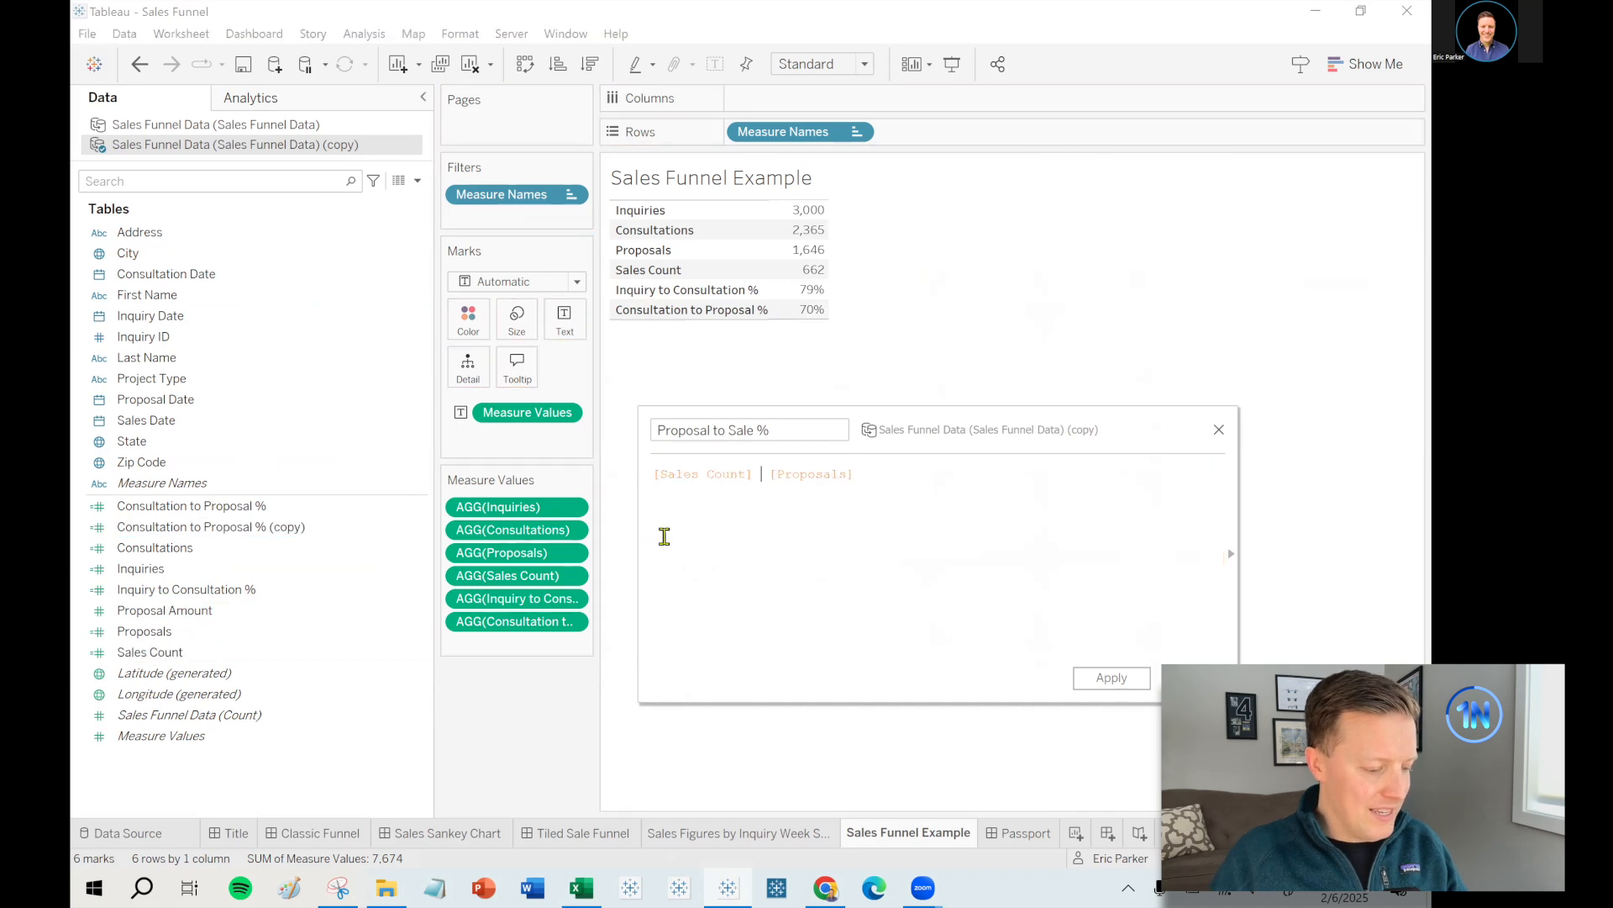
{"action": "left_click", "coordinate": [1193, 678]}
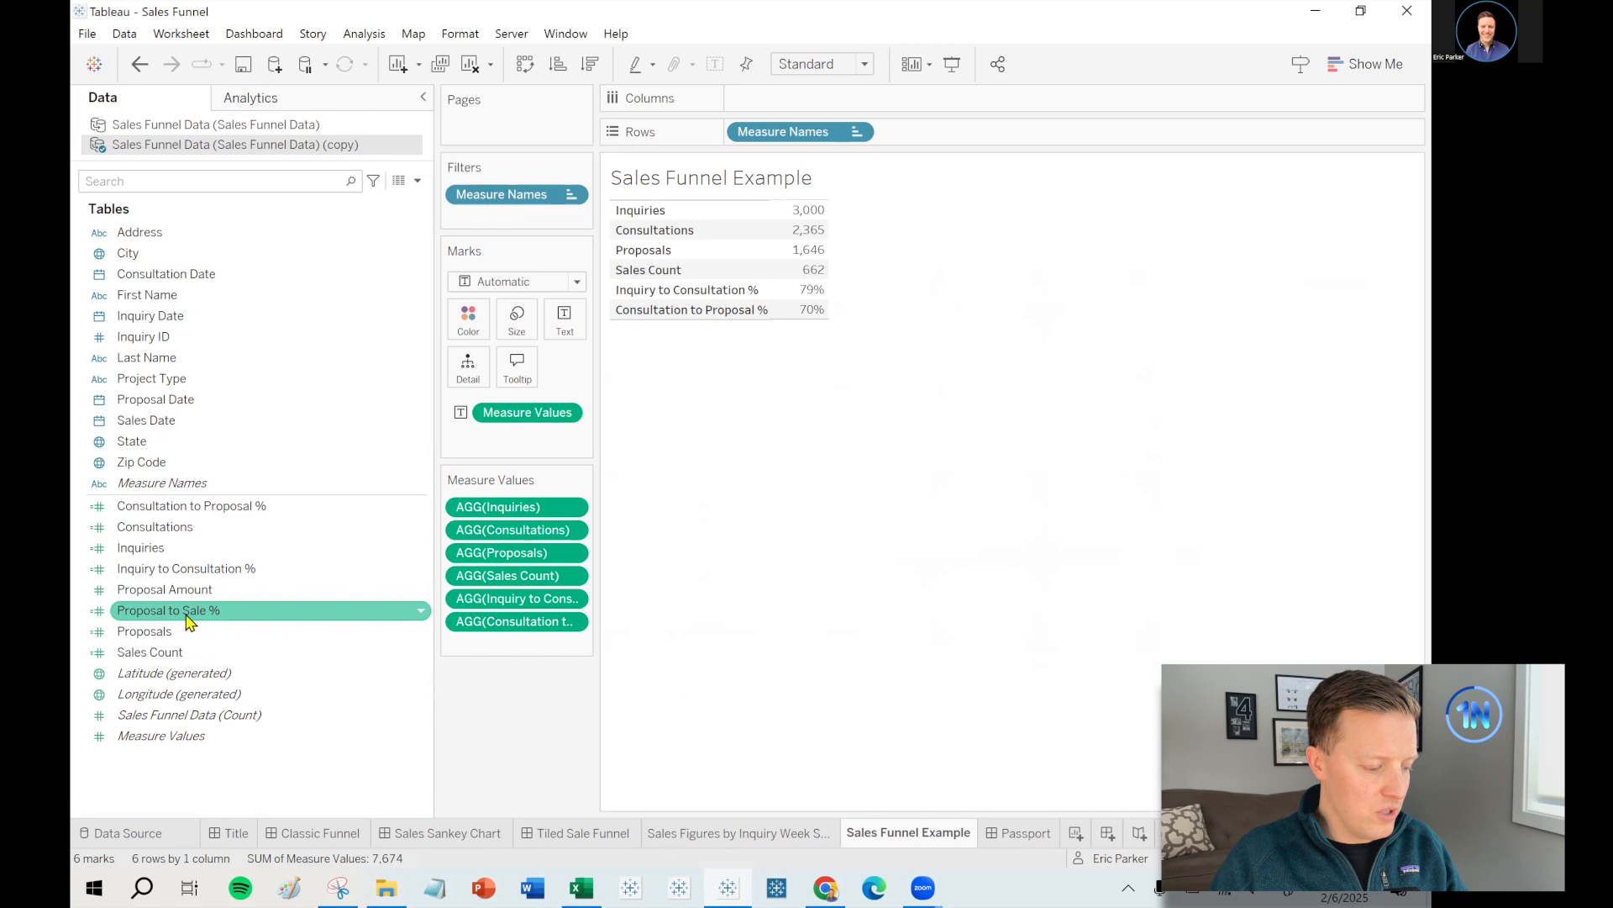
{"action": "left_click_drag", "start_coordinate": [151, 618], "coordinate": [483, 652]}
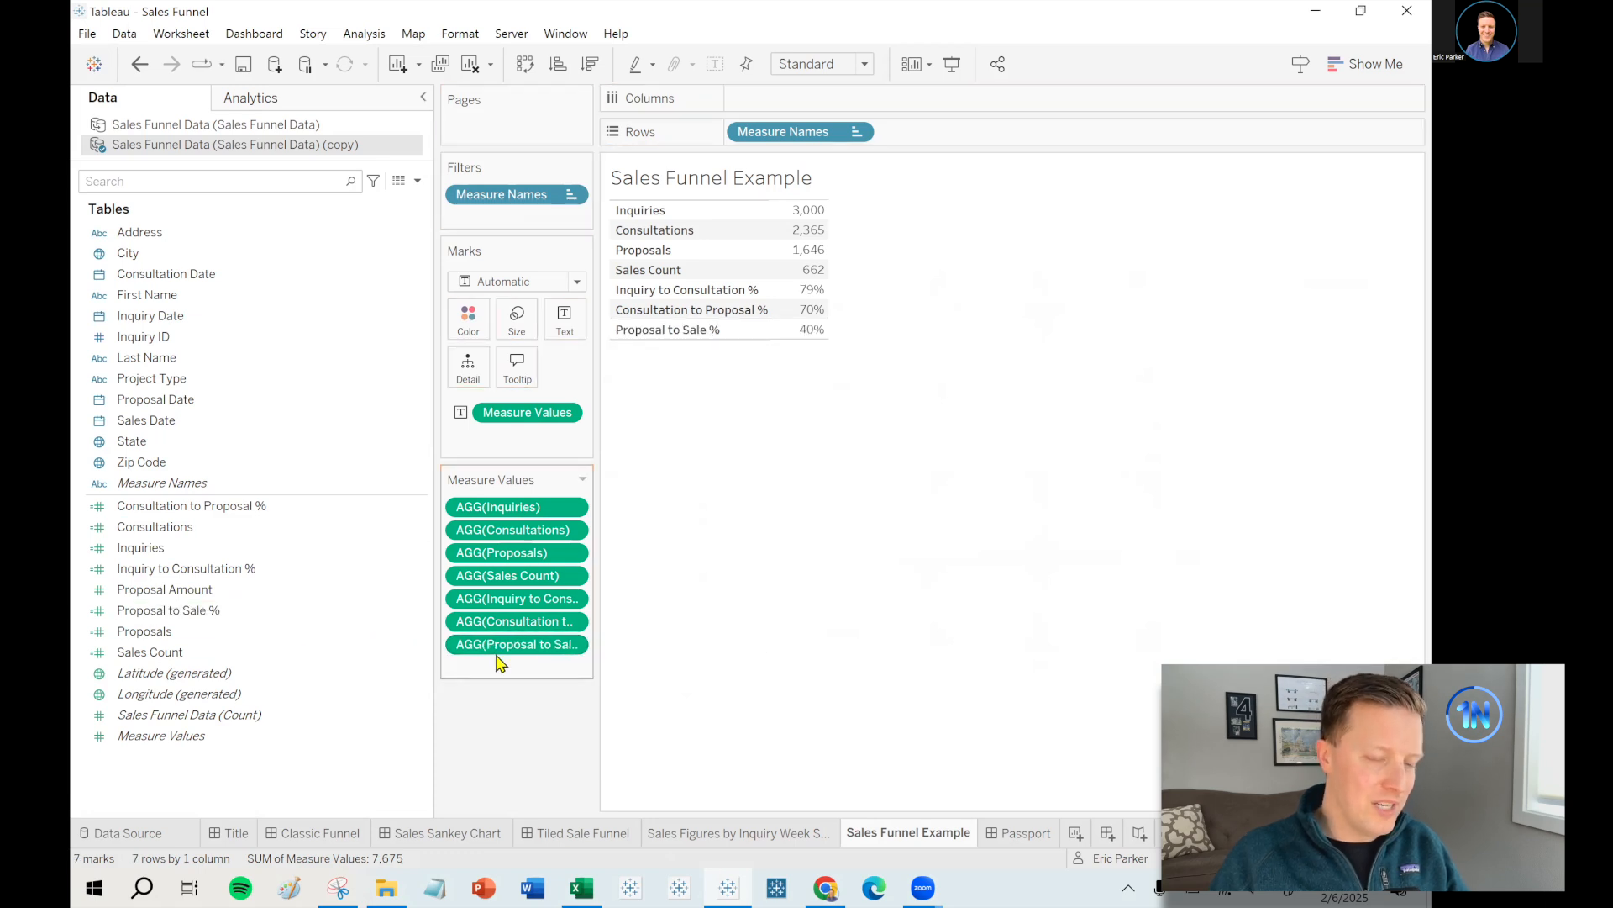
{"action": "left_click", "coordinate": [417, 180]}
{"action": "left_click", "coordinate": [295, 652]}
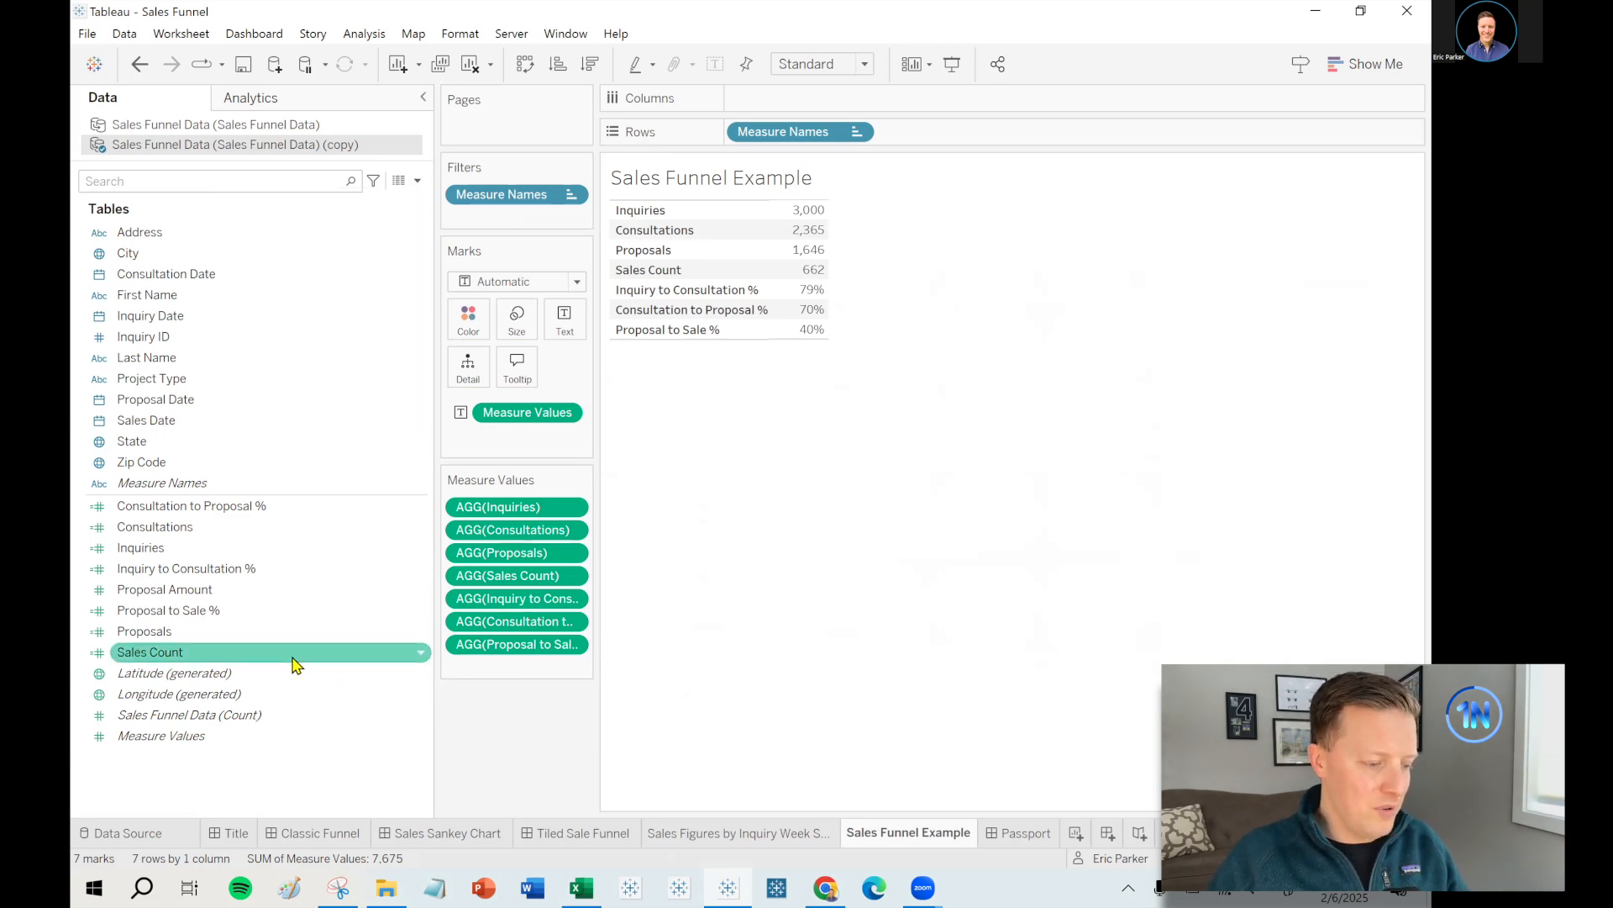
- Duplicate Proposal to Sale % and turn the copy into Consultation to Sale %, dividing by Consultations
{"action": "right_click", "coordinate": [260, 611]}
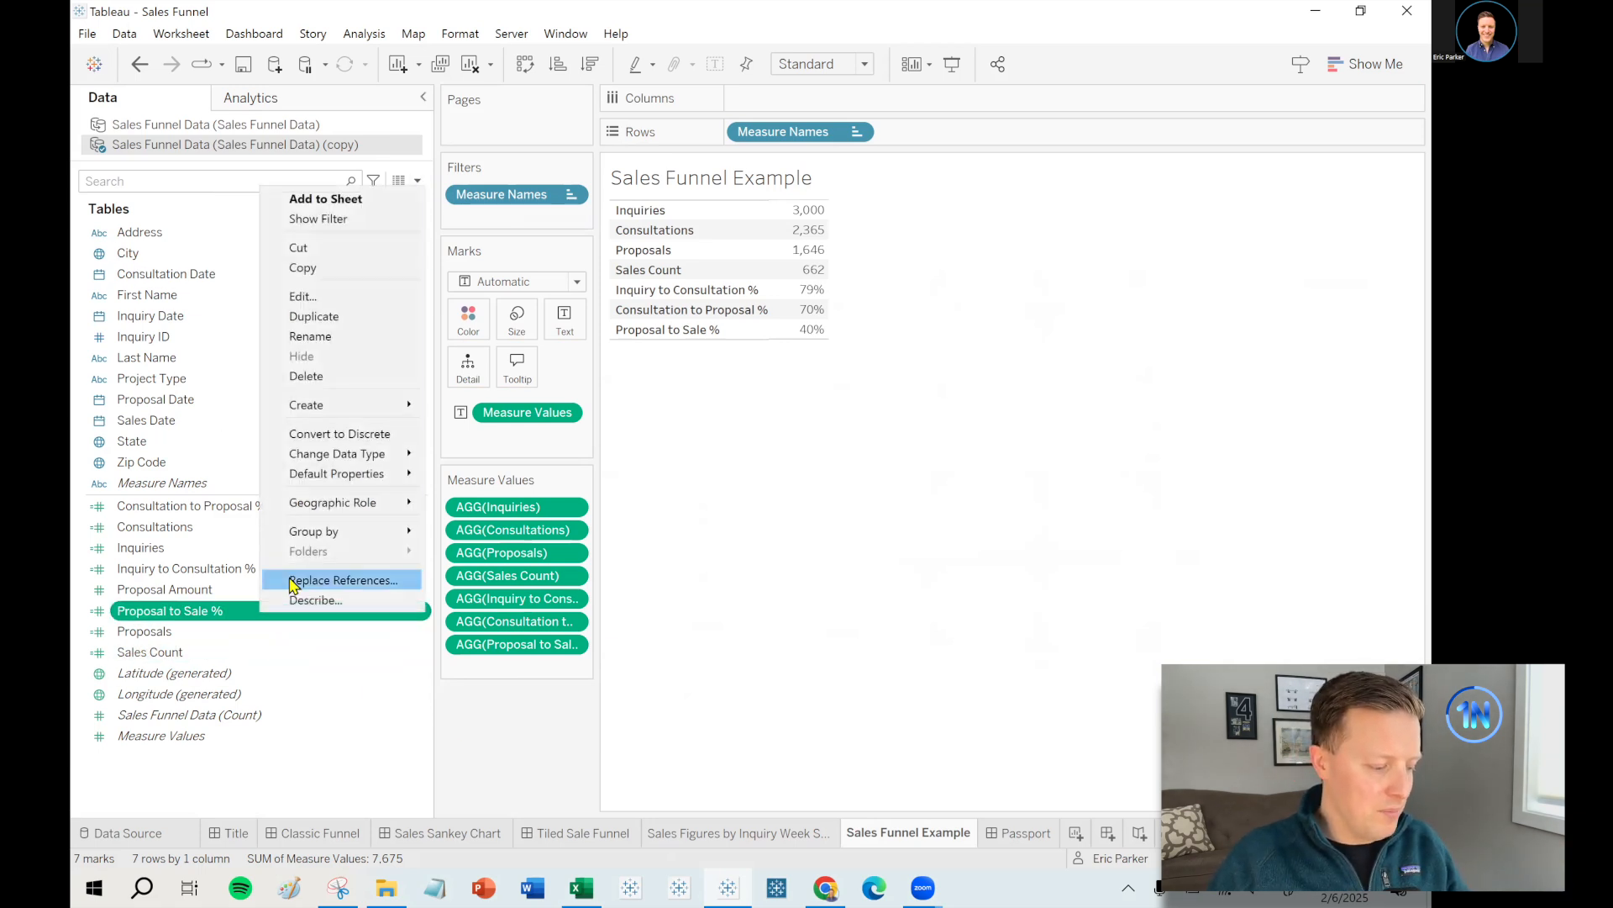
{"action": "left_click", "coordinate": [323, 316]}
{"action": "right_click", "coordinate": [194, 632]}
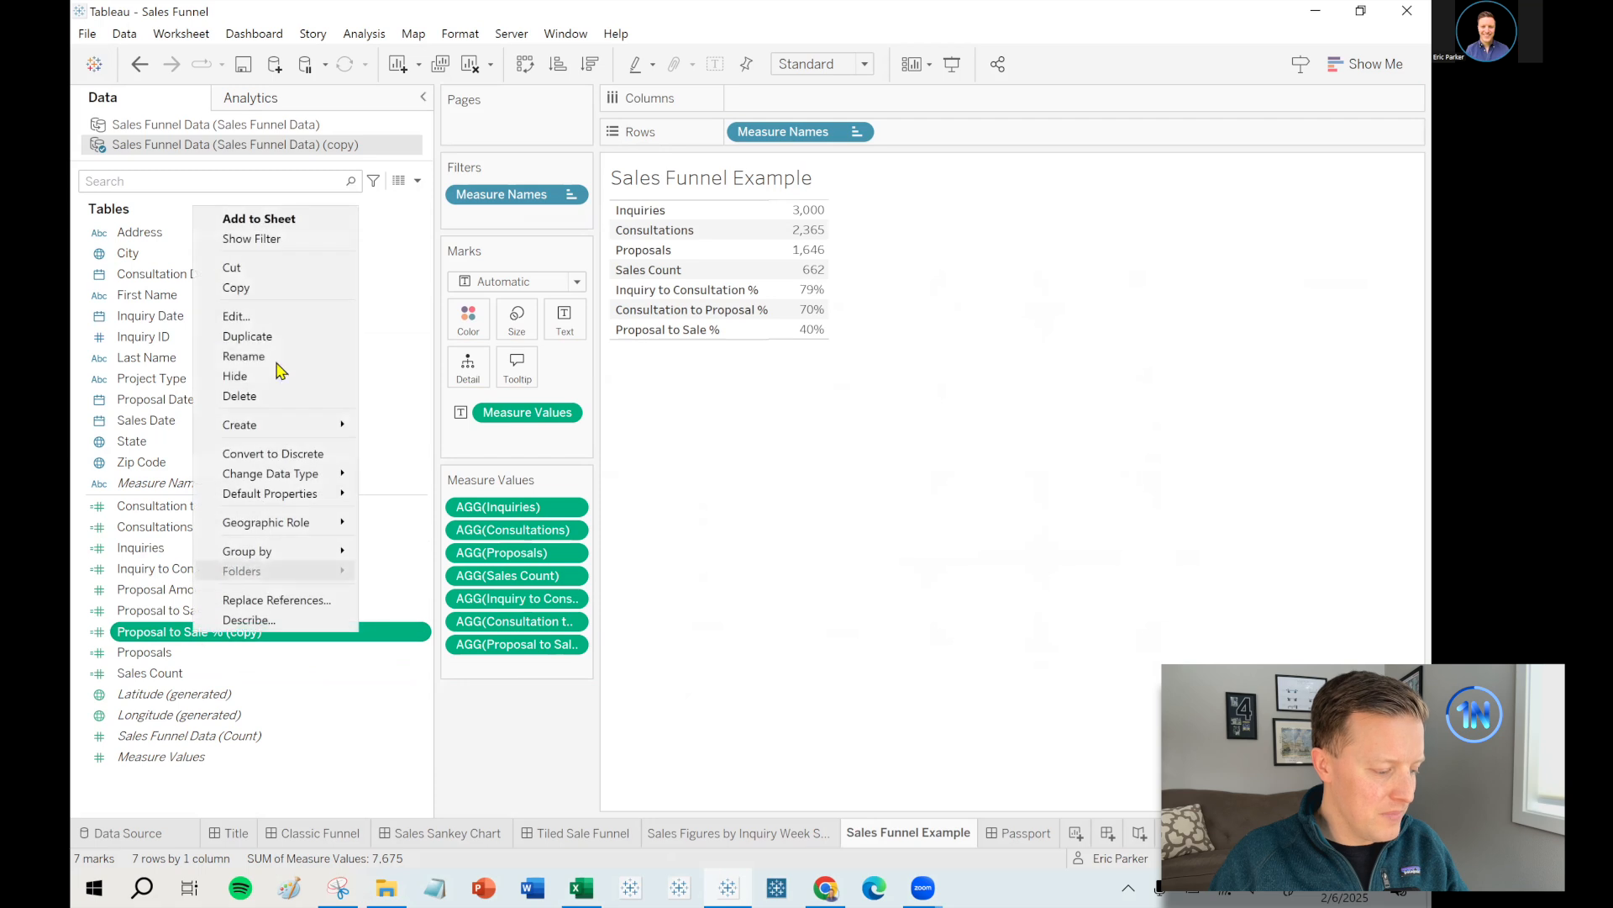
{"action": "left_click", "coordinate": [269, 319]}
{"action": "left_click", "coordinate": [729, 429]}
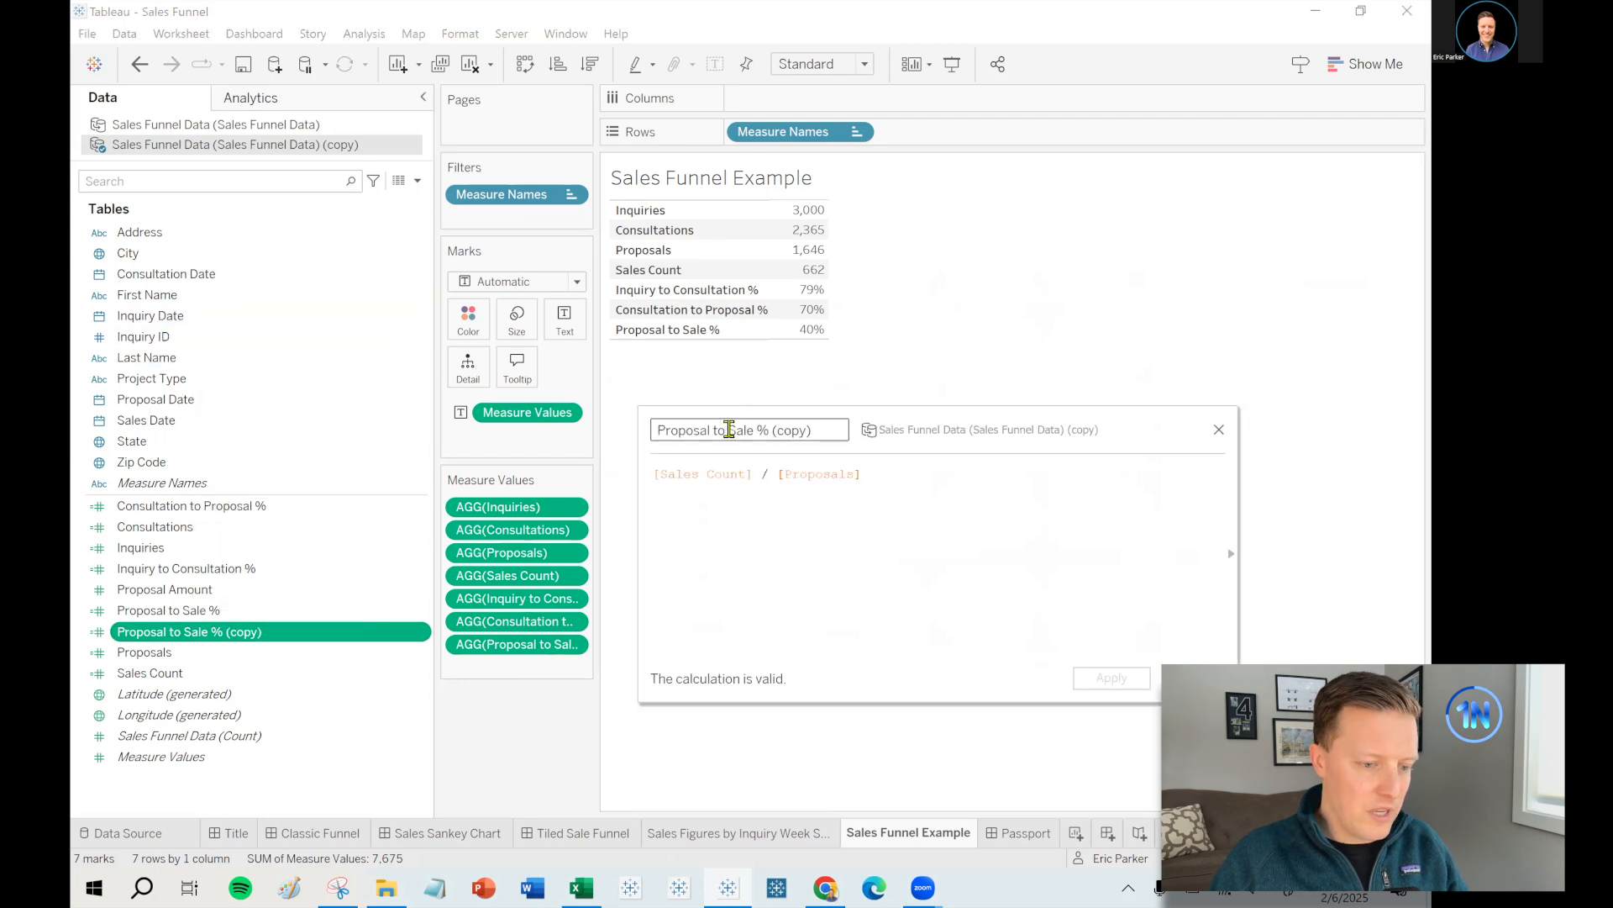
{"action": "left_click_drag", "start_coordinate": [712, 430], "coordinate": [652, 432]}
{"action": "type", "text": "Consultation"}
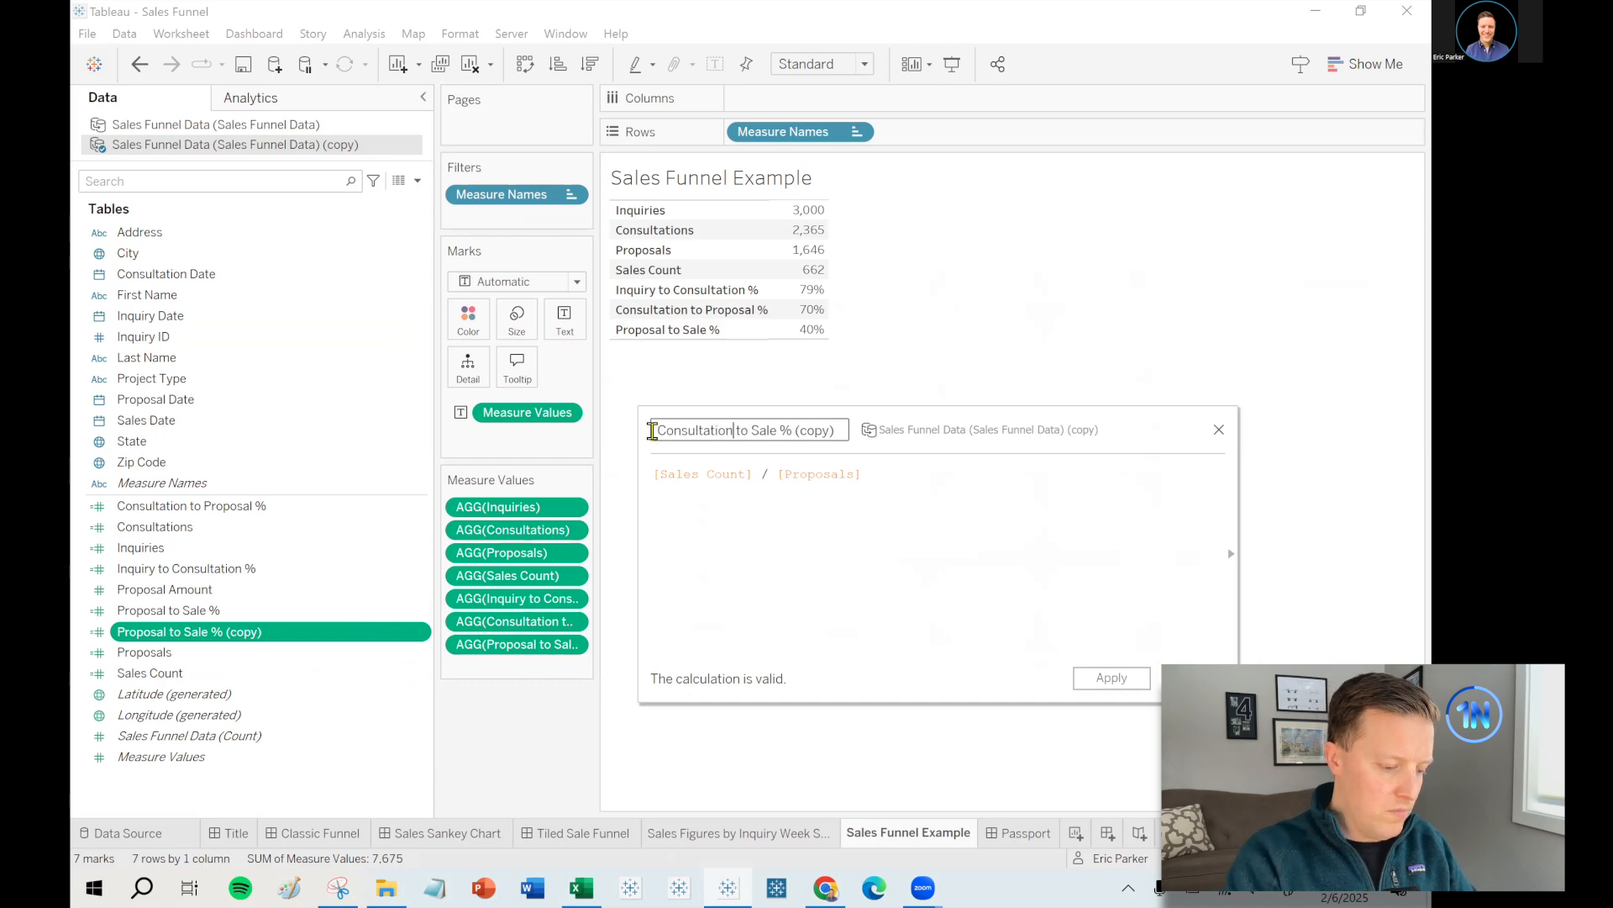
{"action": "left_click_drag", "start_coordinate": [155, 526], "coordinate": [836, 510]}
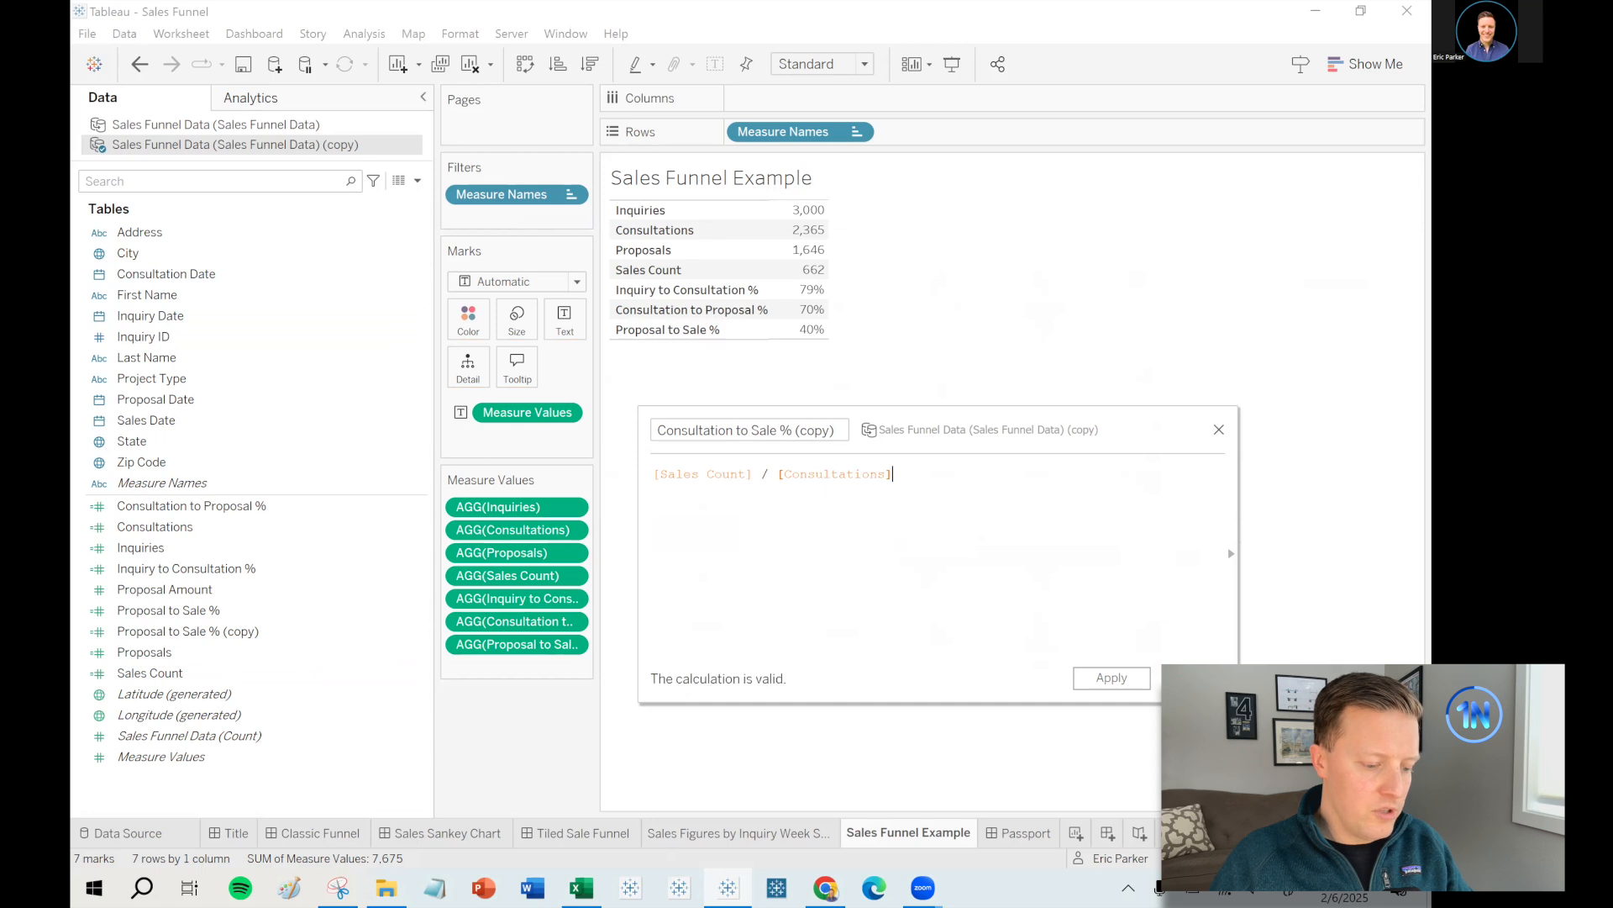
{"action": "left_click", "coordinate": [1191, 678]}
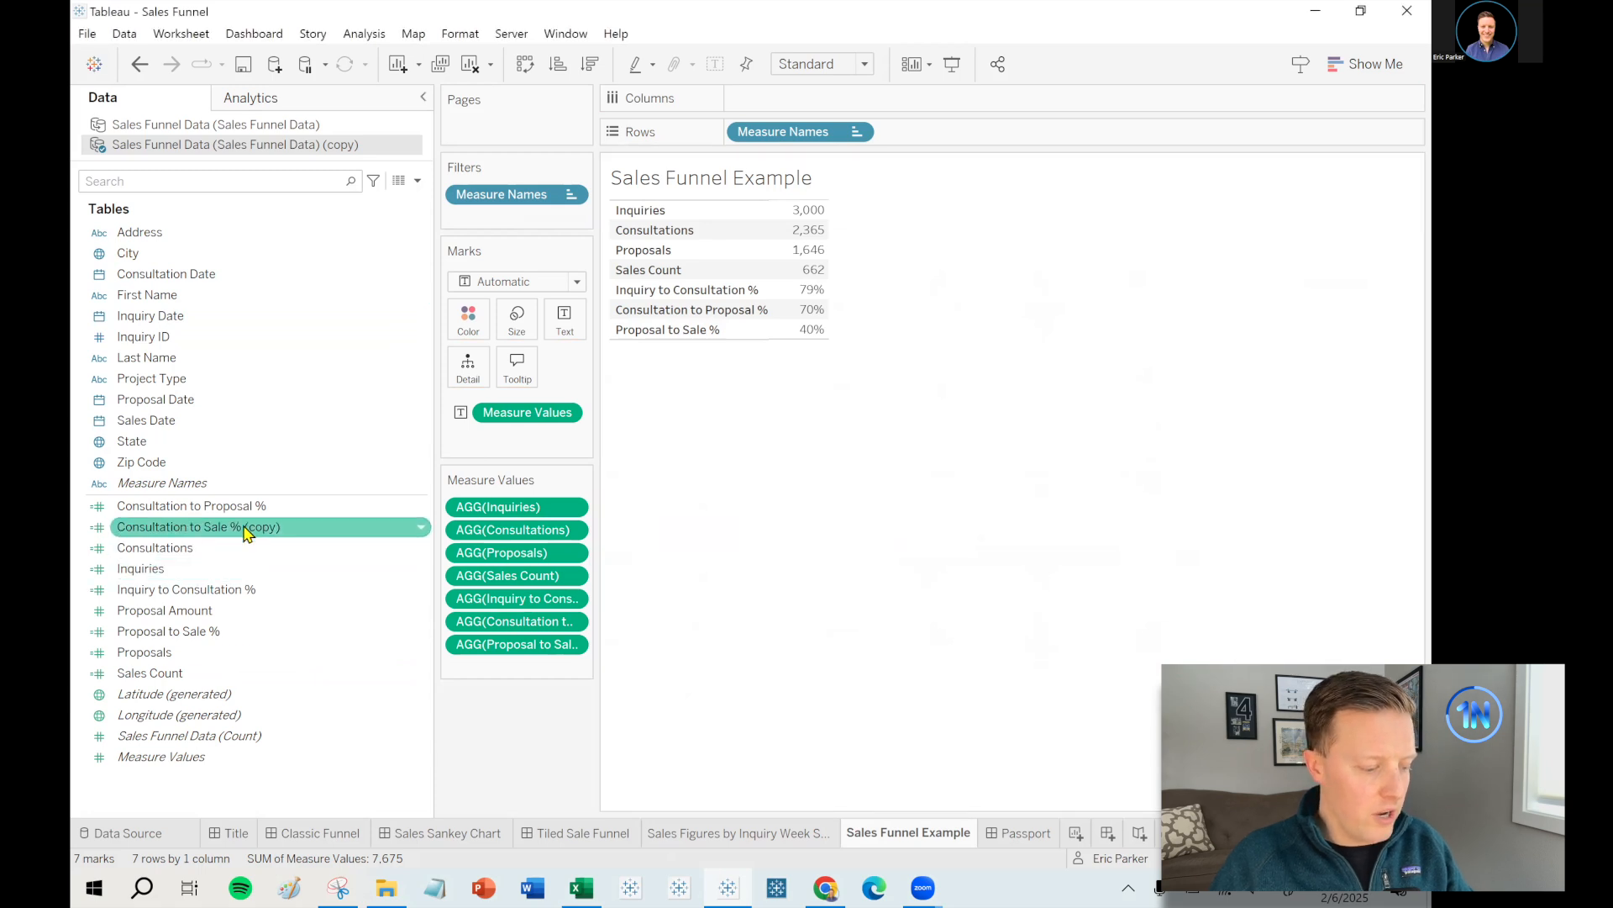
- Drop the '(copy)' suffix from the field name and add Consultation to Sale % to the funnel table
{"action": "right_click", "coordinate": [245, 530]}
{"action": "left_click", "coordinate": [302, 251]}
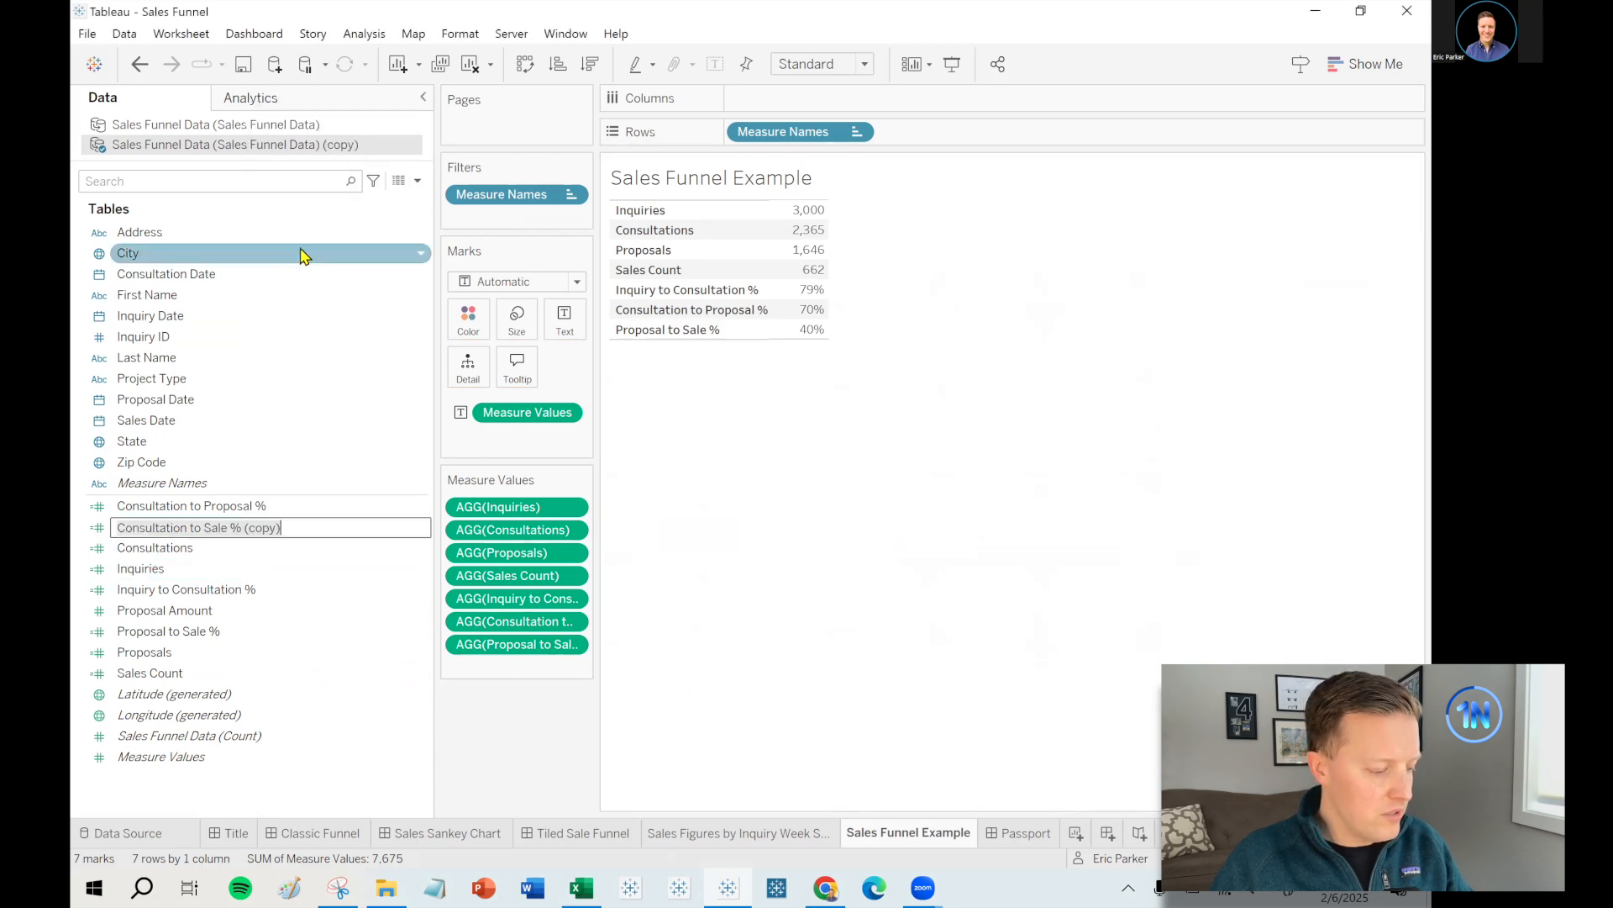
{"action": "key", "text": "BackSpace"}
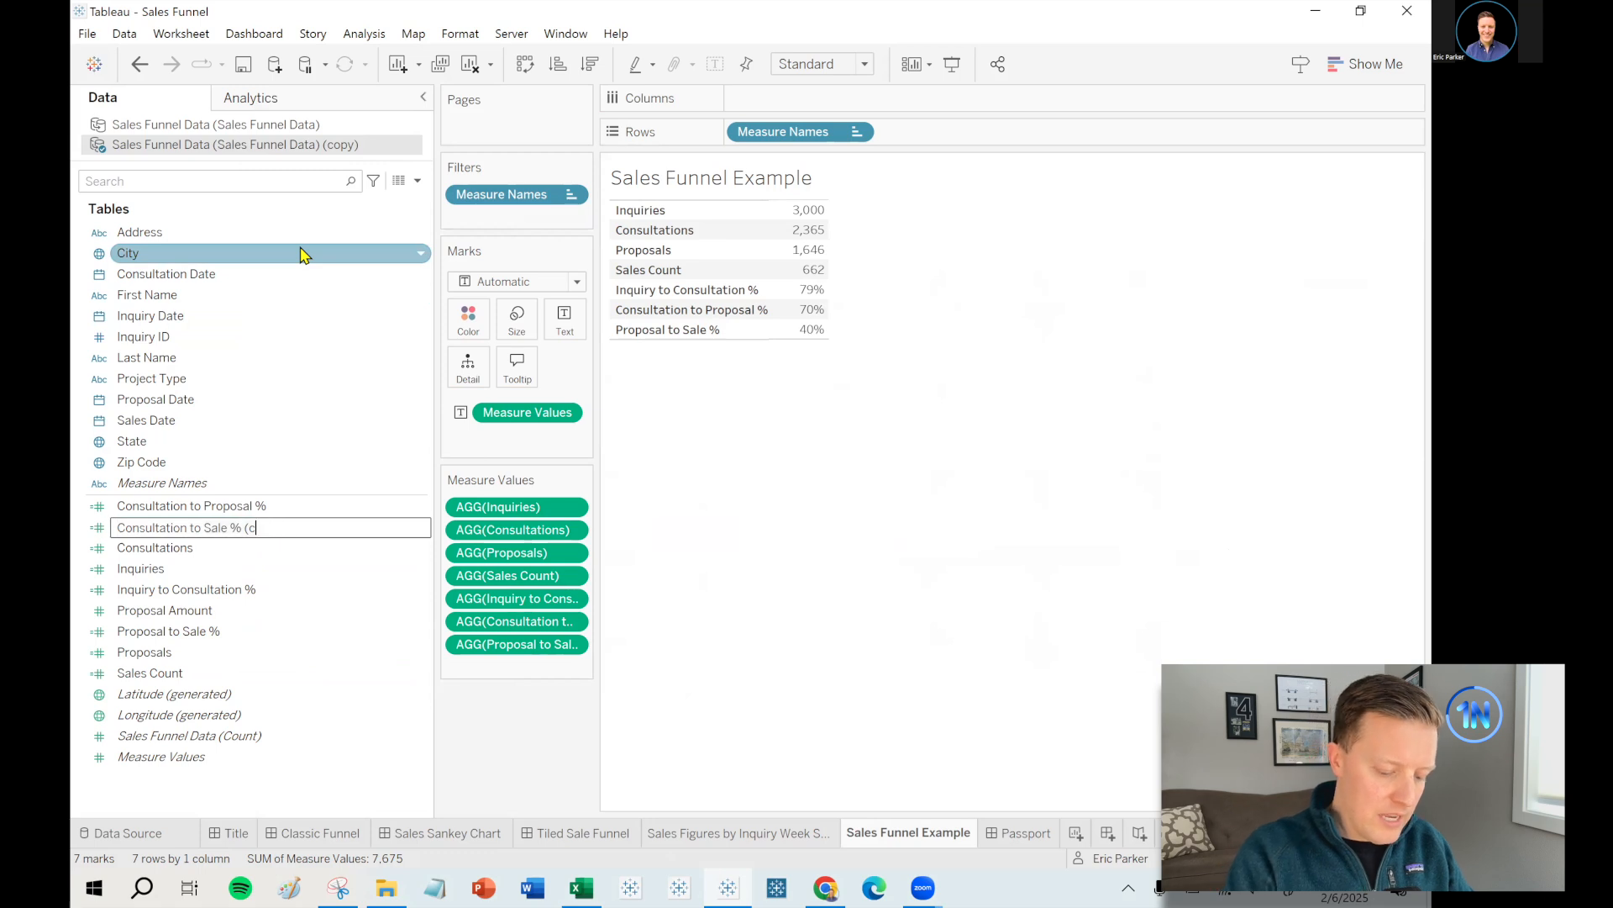
{"action": "key", "text": "Return"}
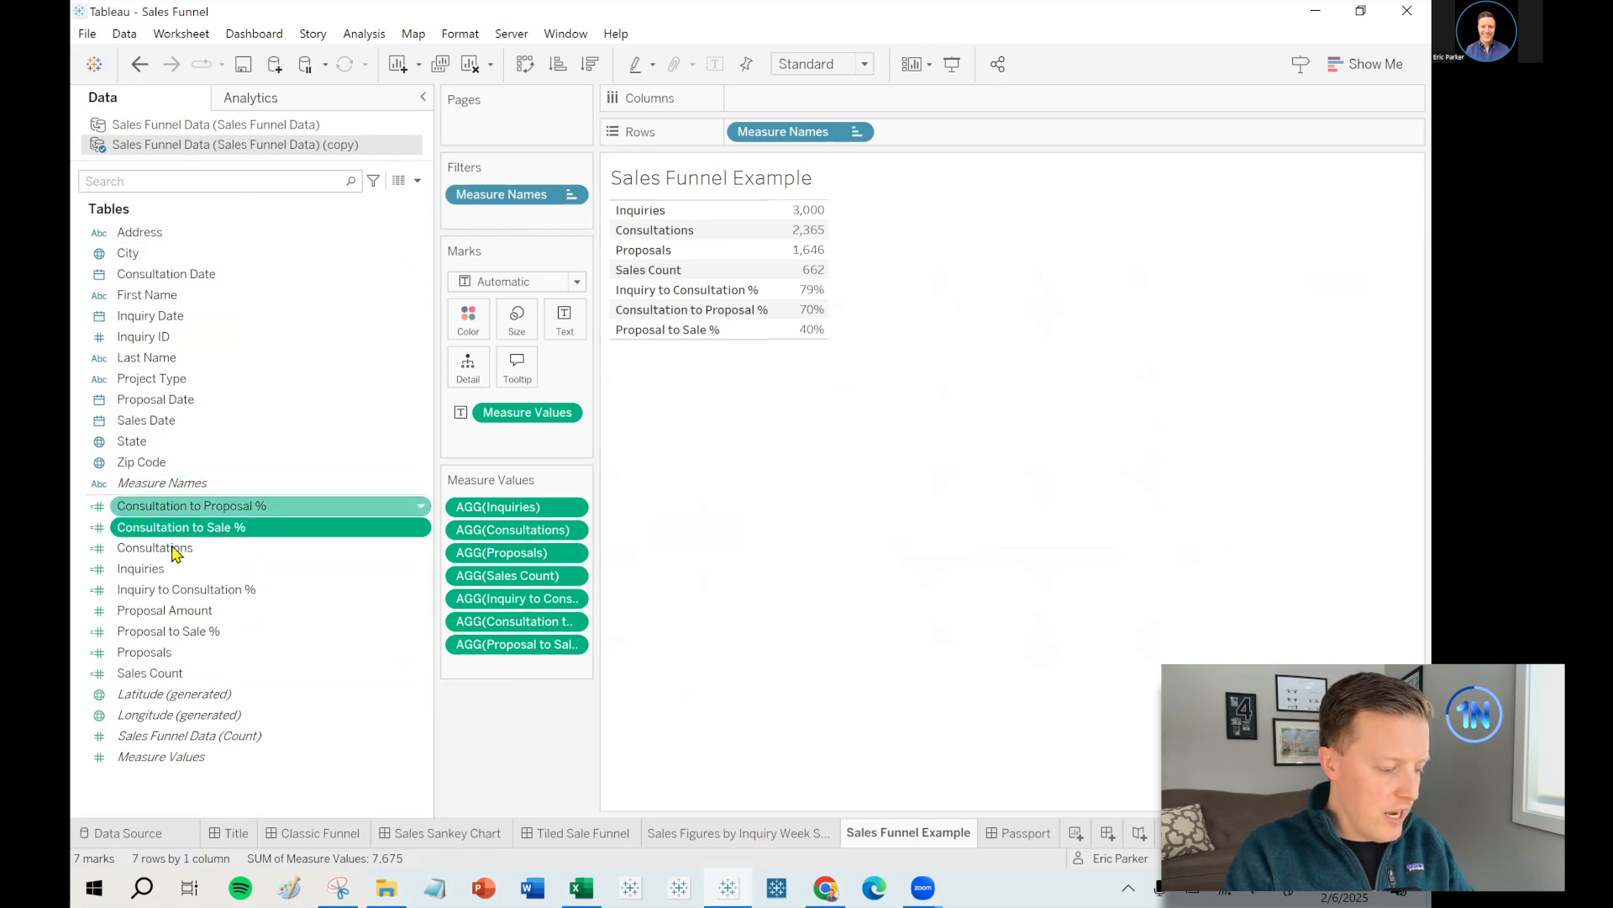
{"action": "left_click_drag", "start_coordinate": [187, 528], "coordinate": [505, 677]}
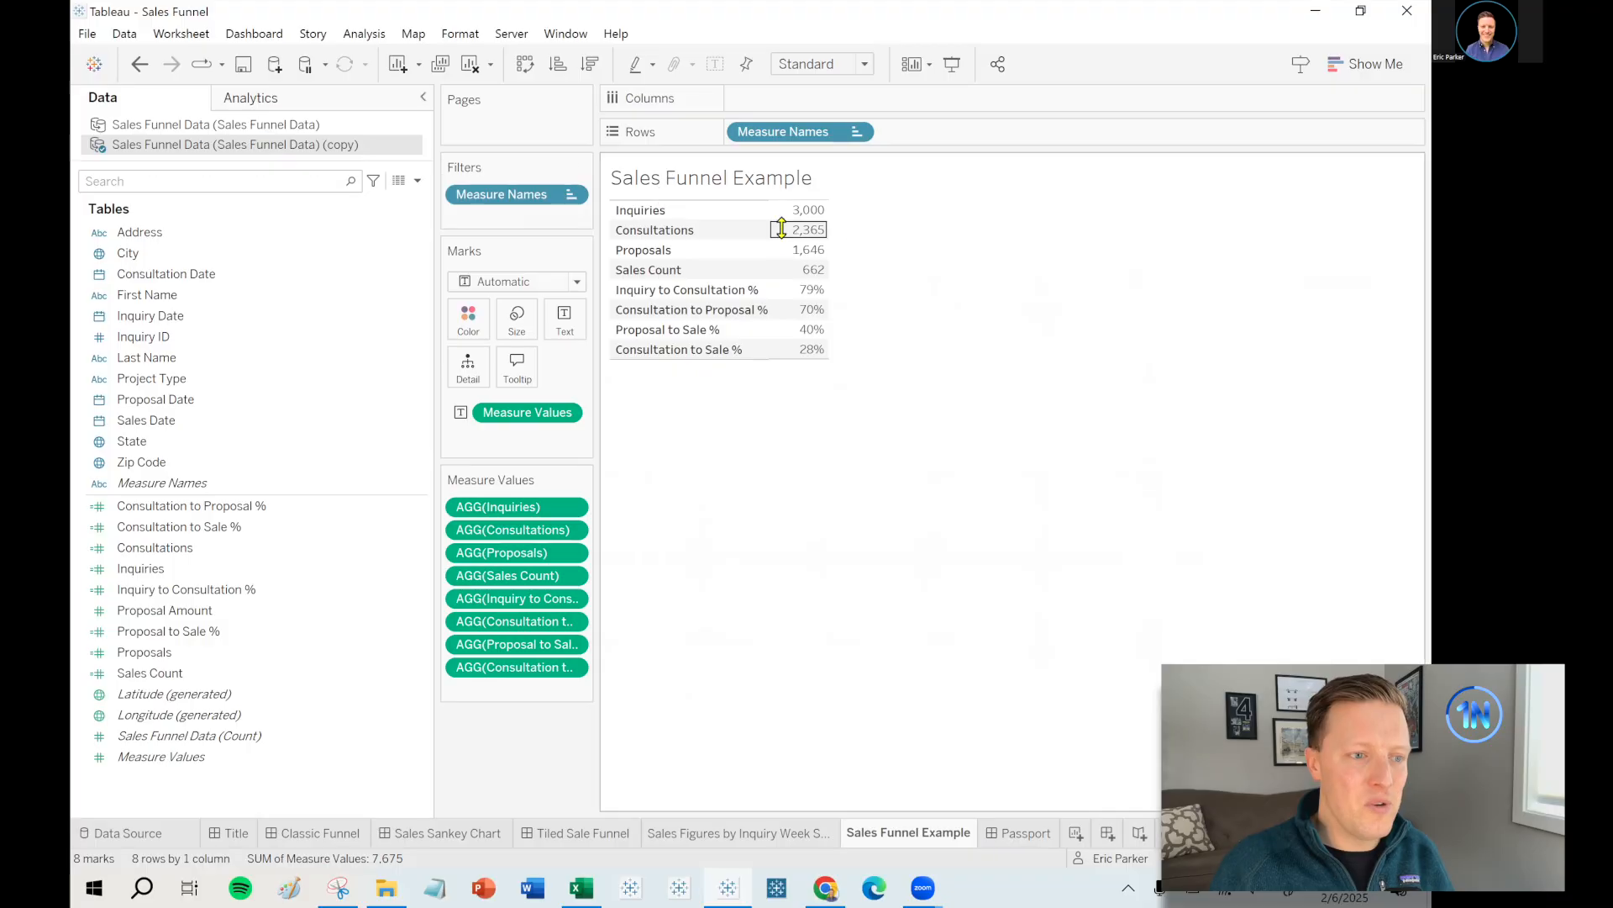
- Check that the new Consultation to Sale % row reads 28% in the table
{"action": "mouse_move", "coordinate": [808, 215]}
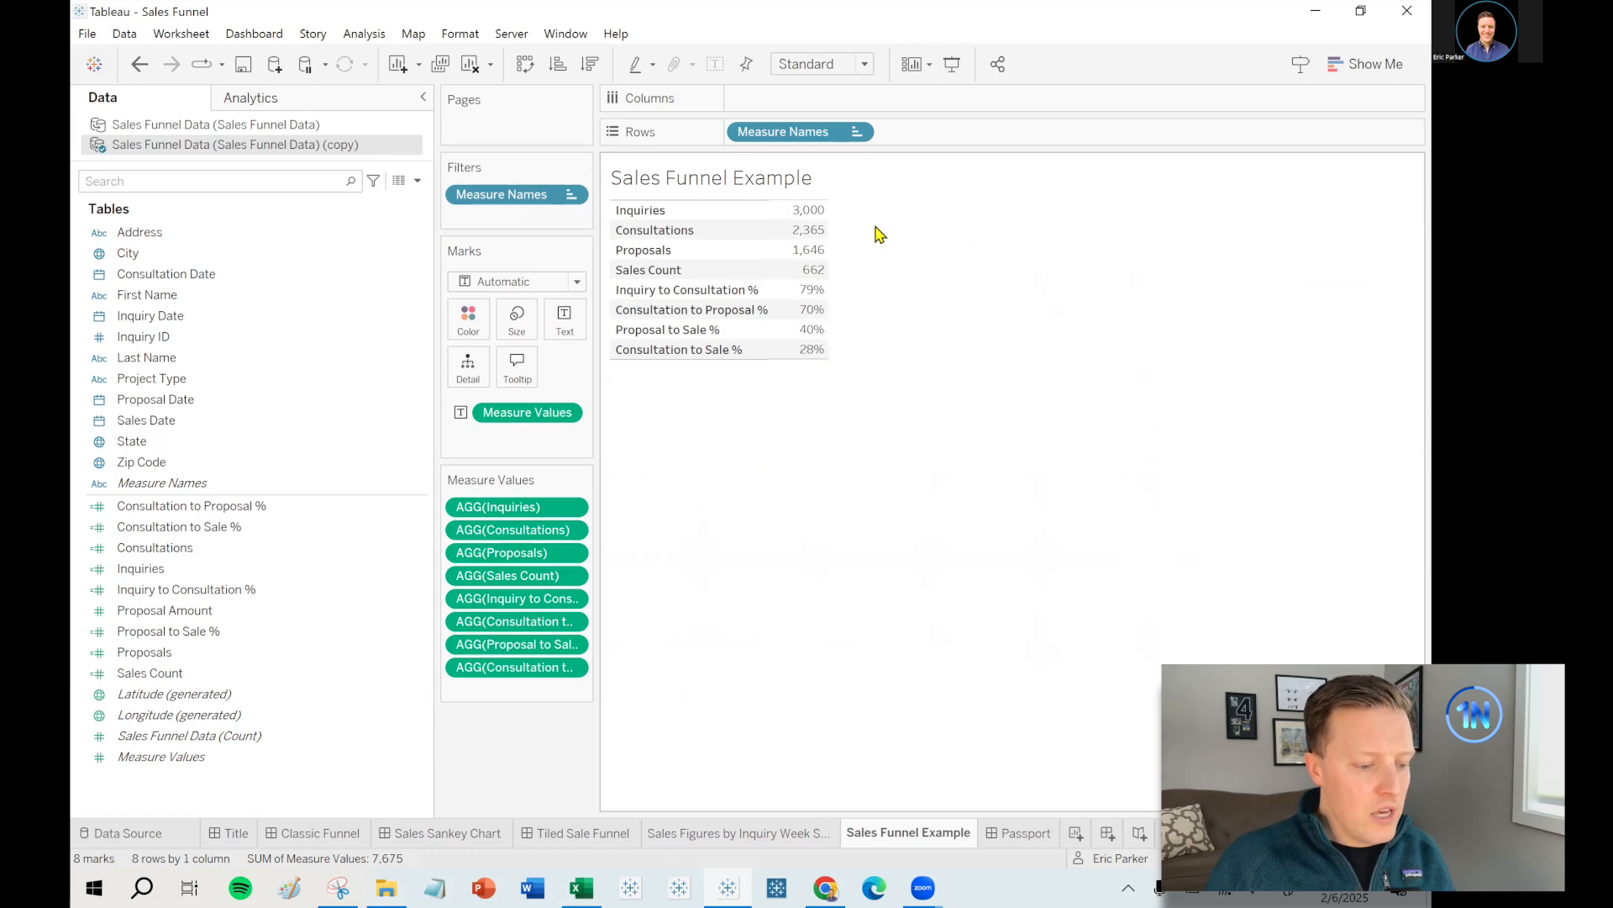
{"action": "key", "text": "ctrl+shift+w"}
{"action": "left_click_drag", "start_coordinate": [843, 202], "coordinate": [843, 273]}
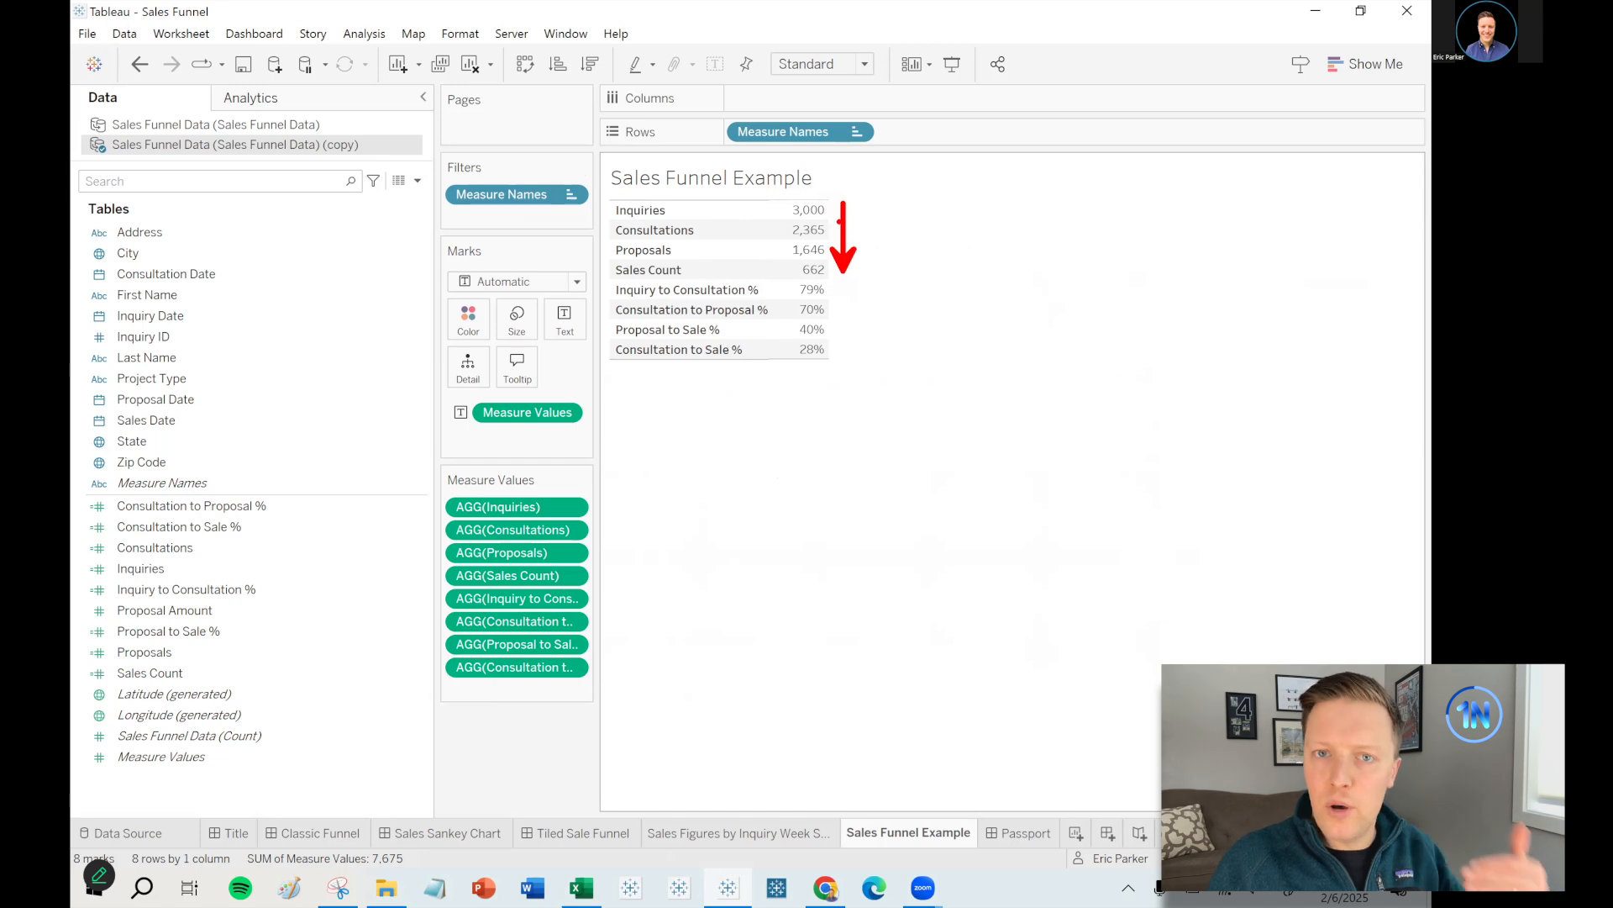
{"action": "left_click_drag", "start_coordinate": [847, 331], "coordinate": [846, 354]}
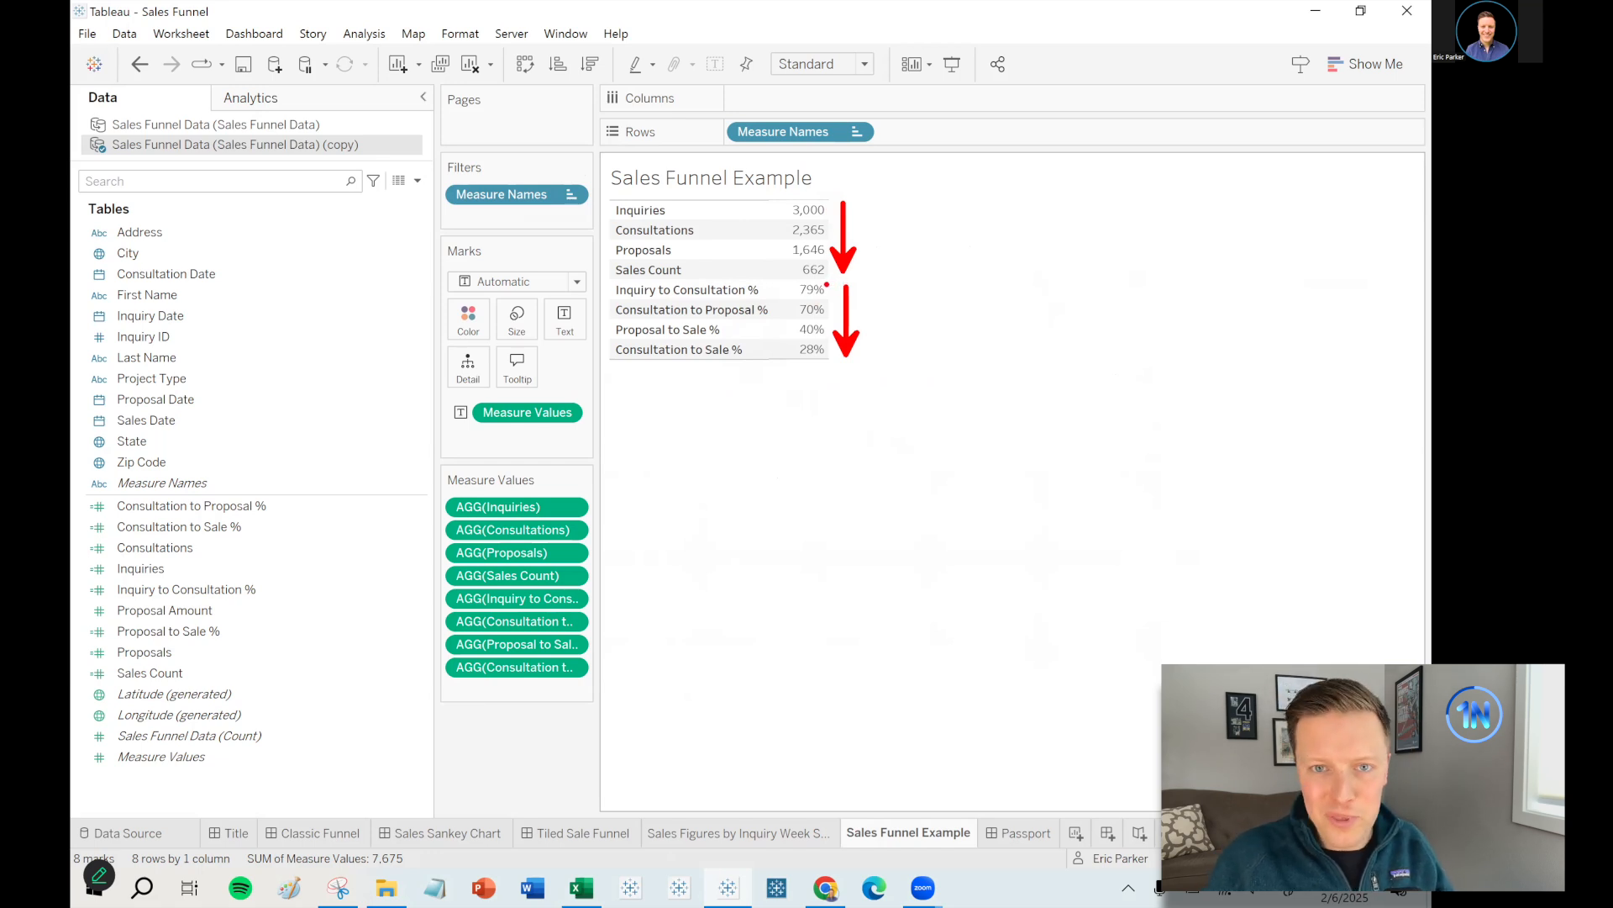
{"action": "key", "text": "Escape"}
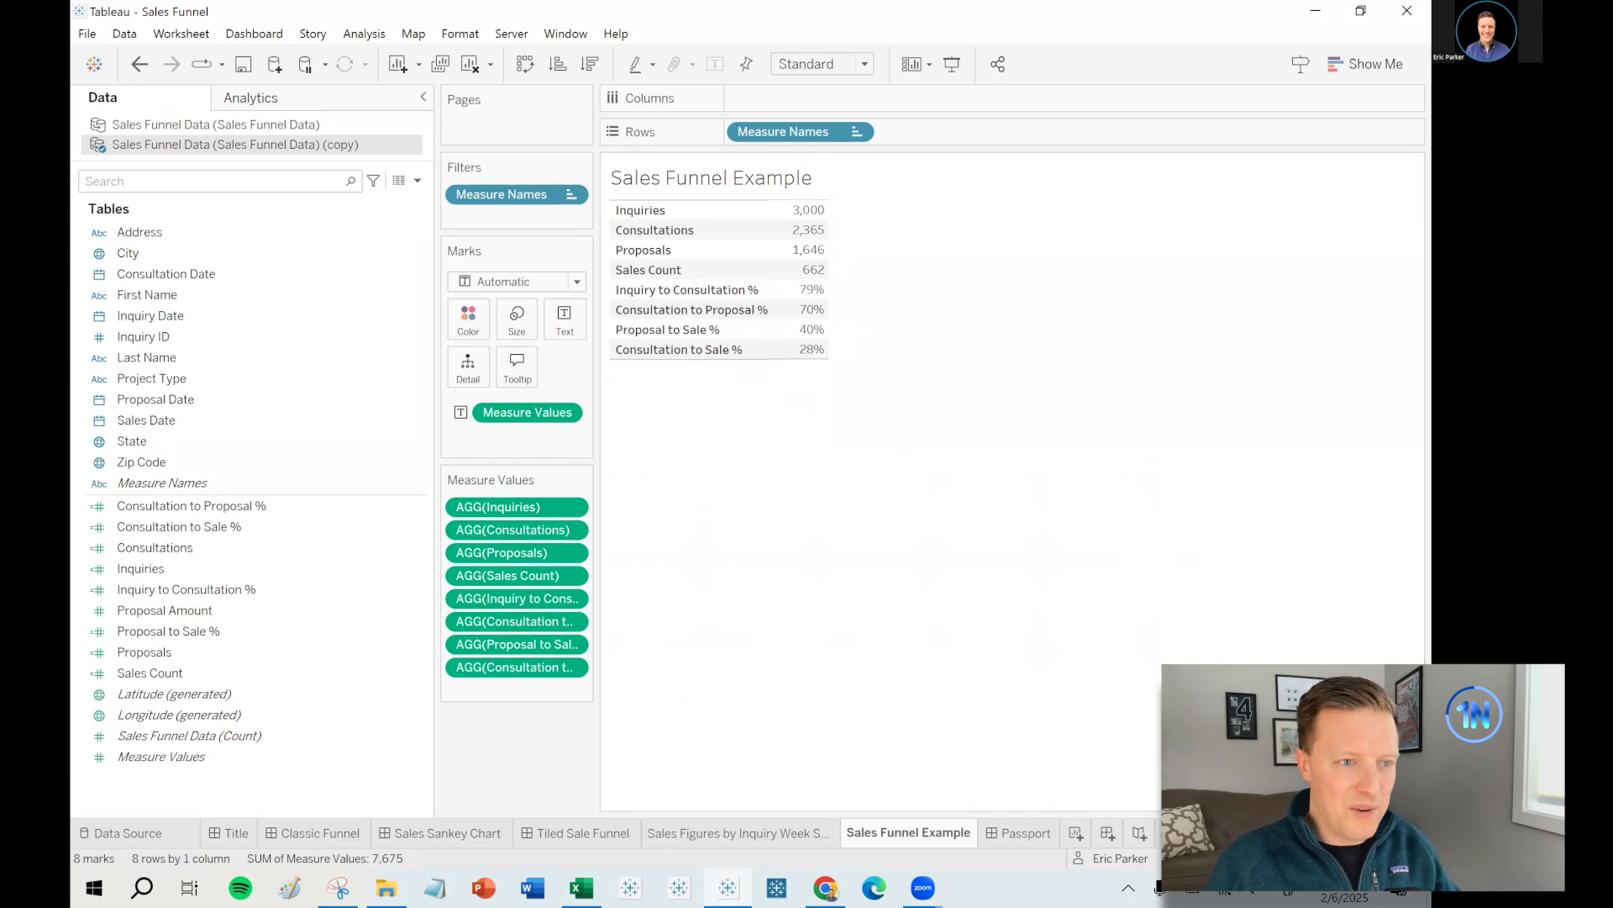
- Clear the sheet and retitle it 'Sales Funnel Conversions by Inquiry Week Start Date'
{"action": "left_click", "coordinate": [472, 65]}
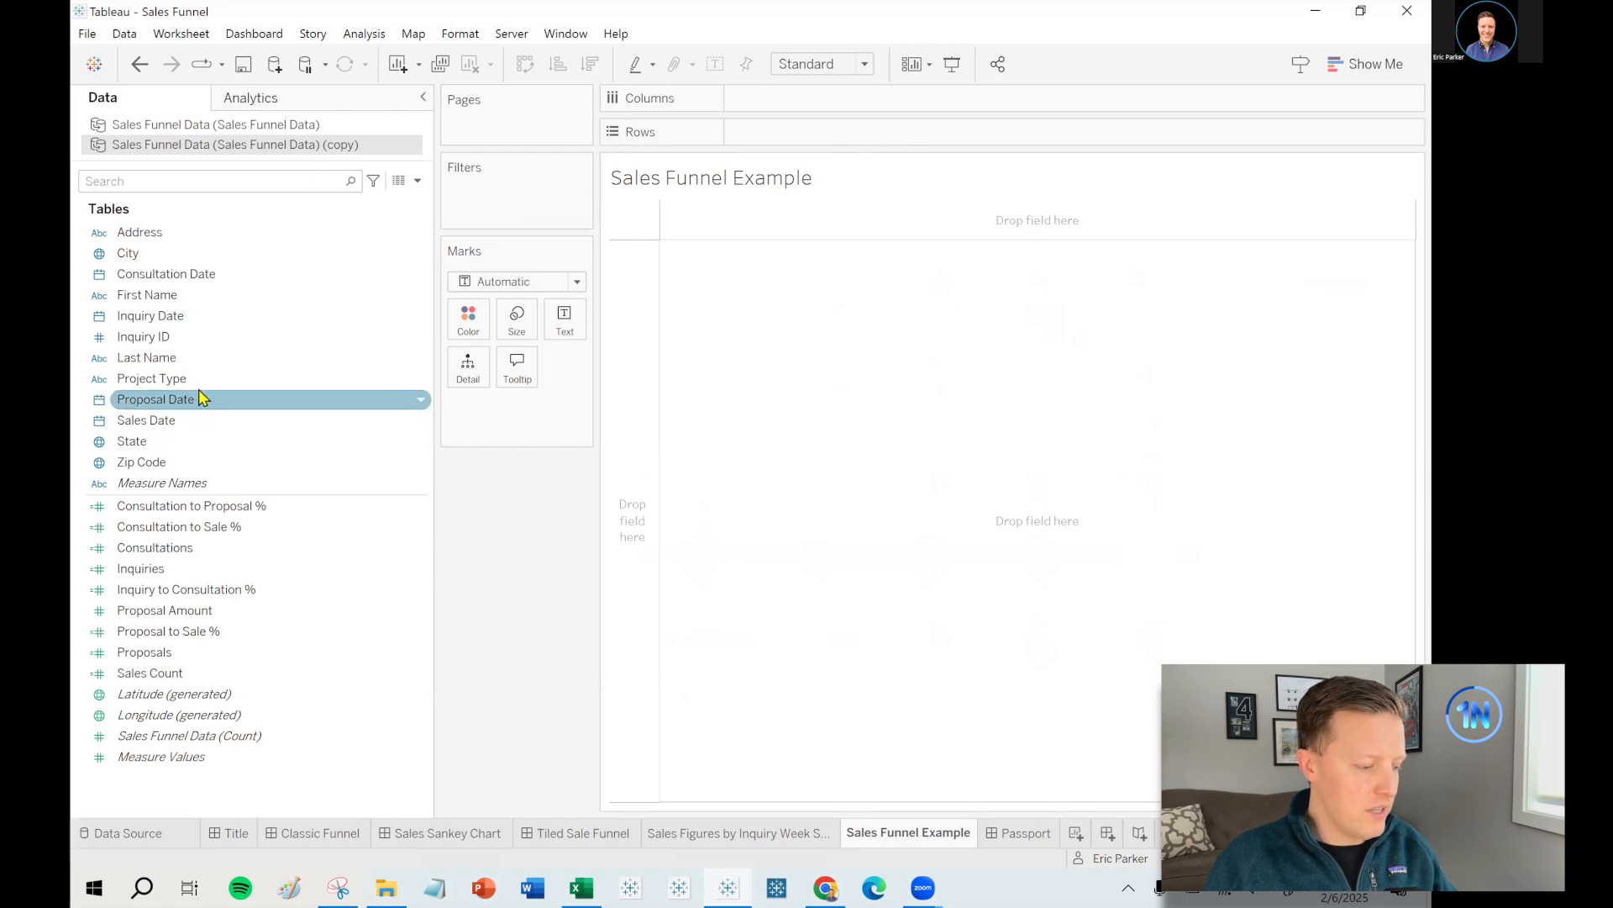
{"action": "left_click", "coordinate": [198, 315]}
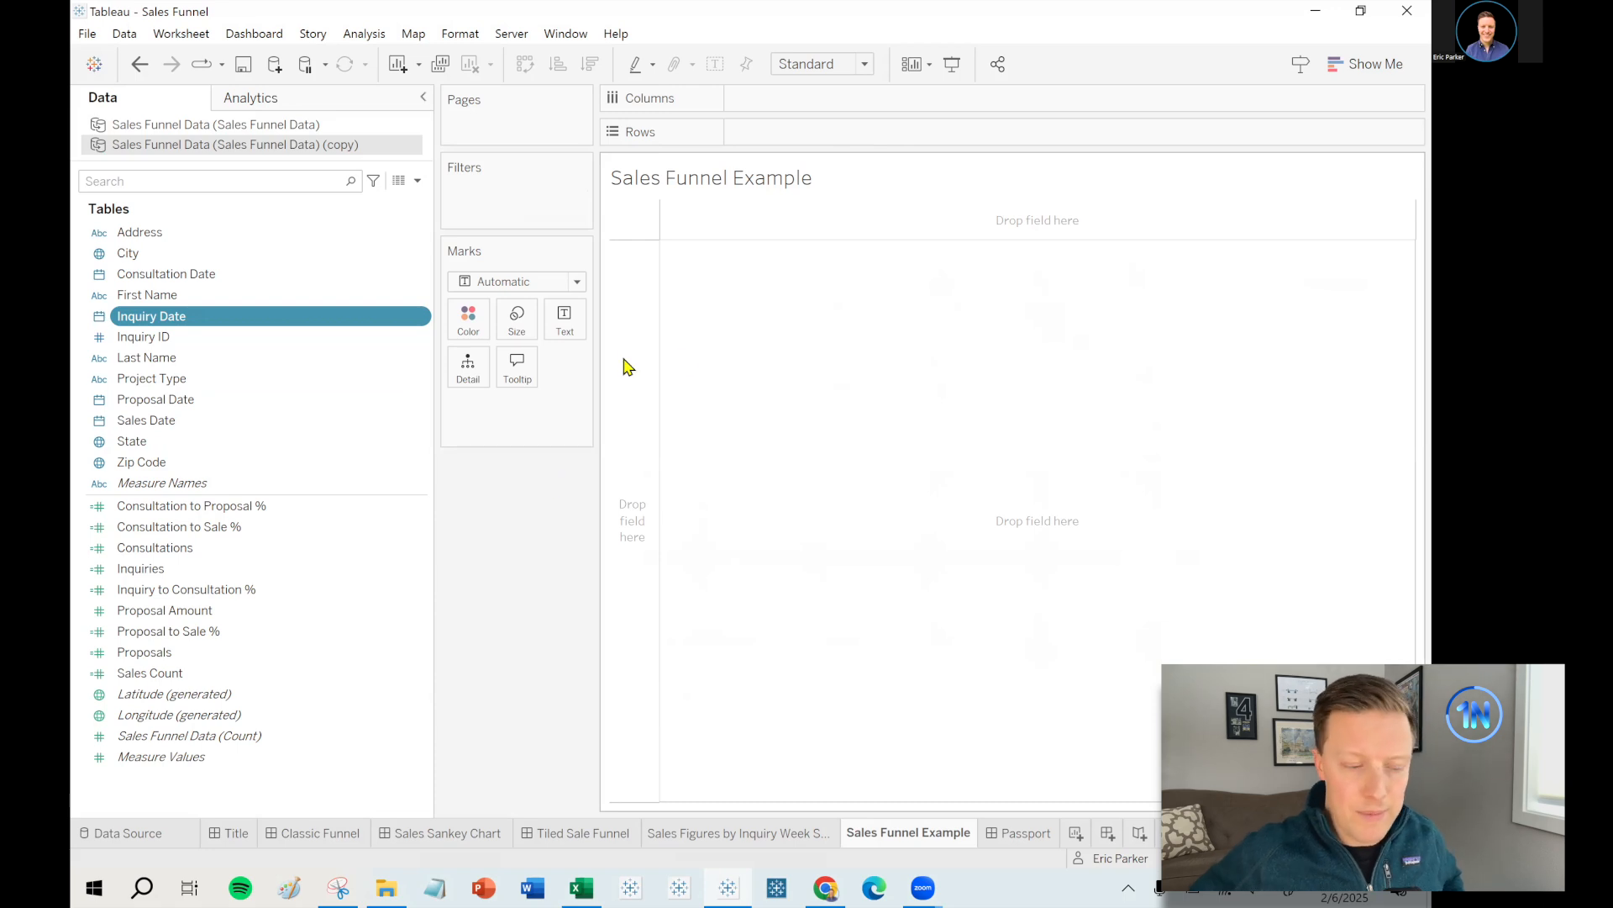
{"action": "double_click", "coordinate": [704, 187]}
{"action": "key", "text": "ctrl+a"}
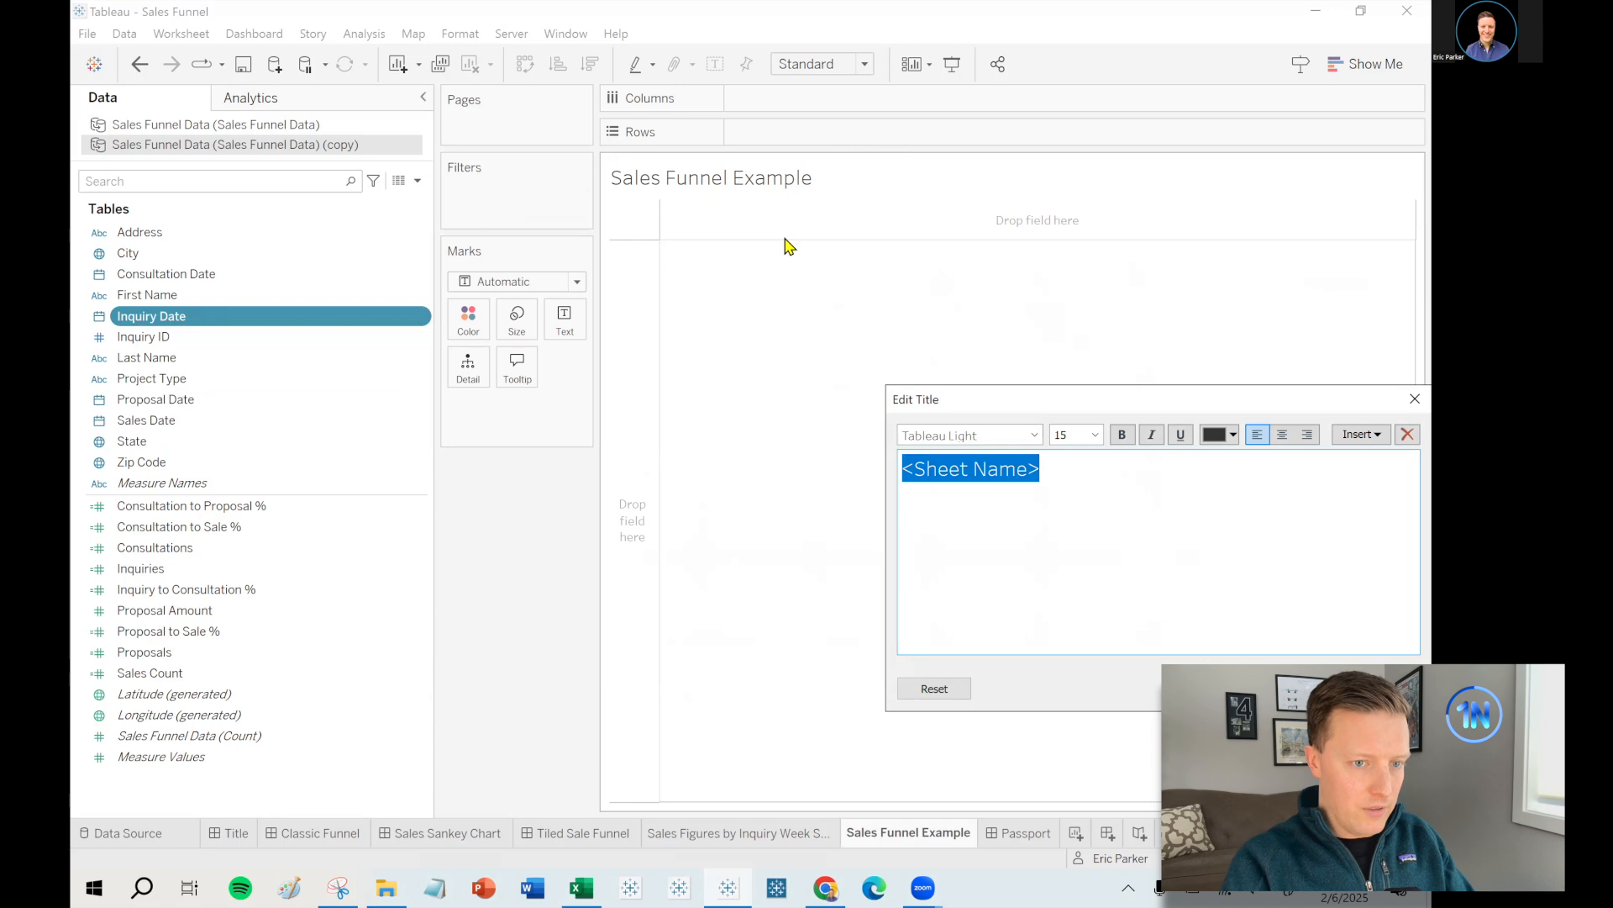
{"action": "type", "text": "Sales Funnel Conv"}
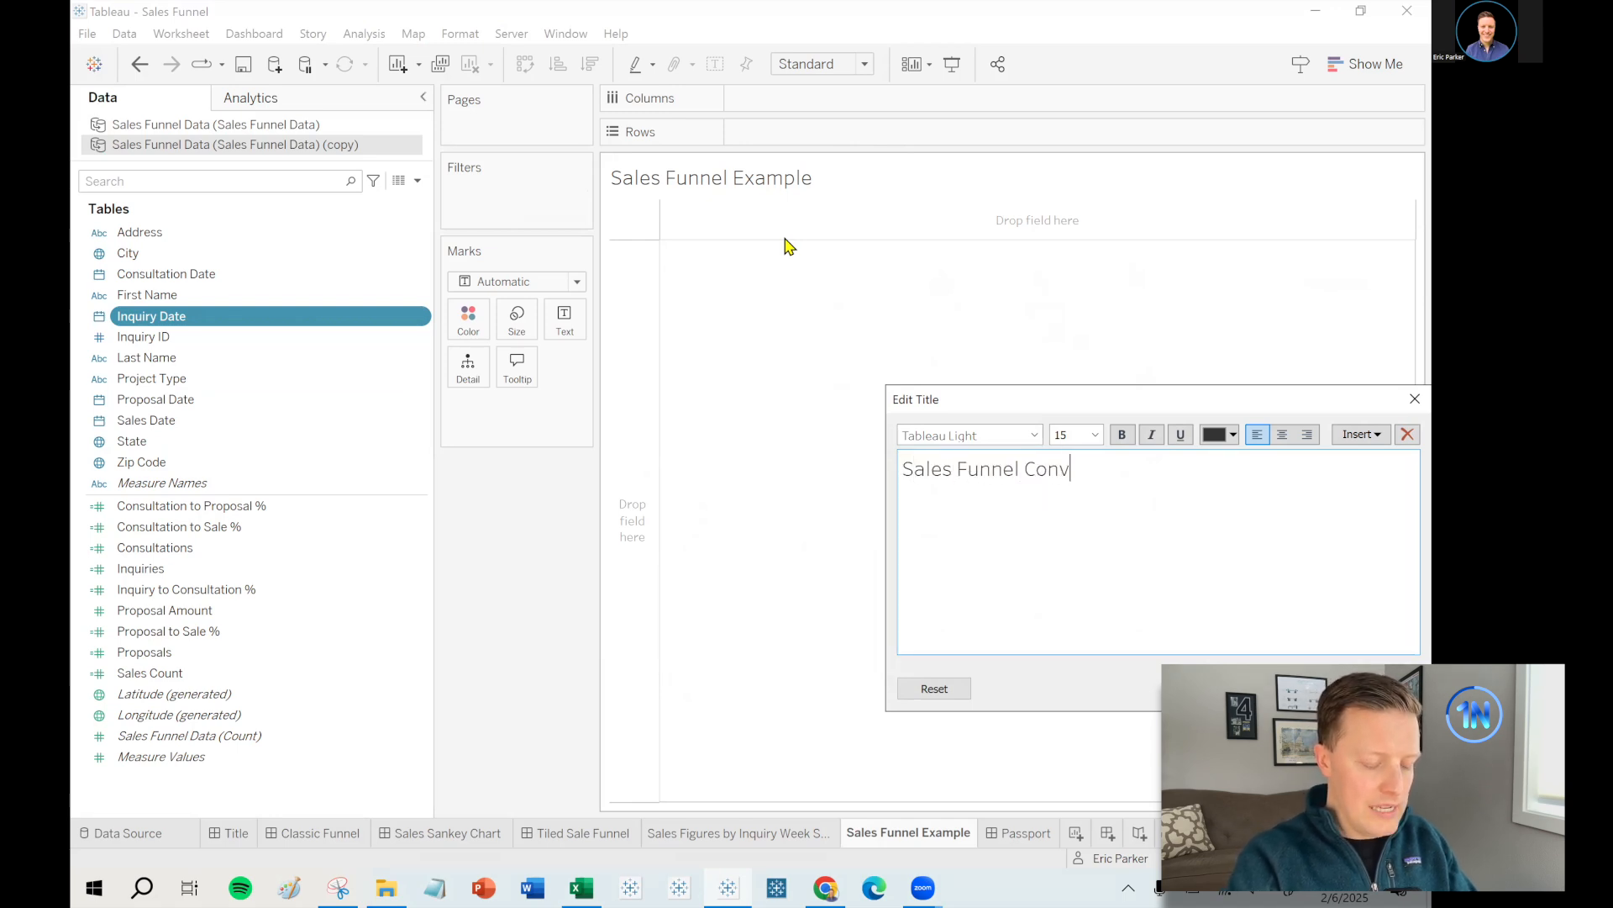
{"action": "type", "text": "Week Start Dat"}
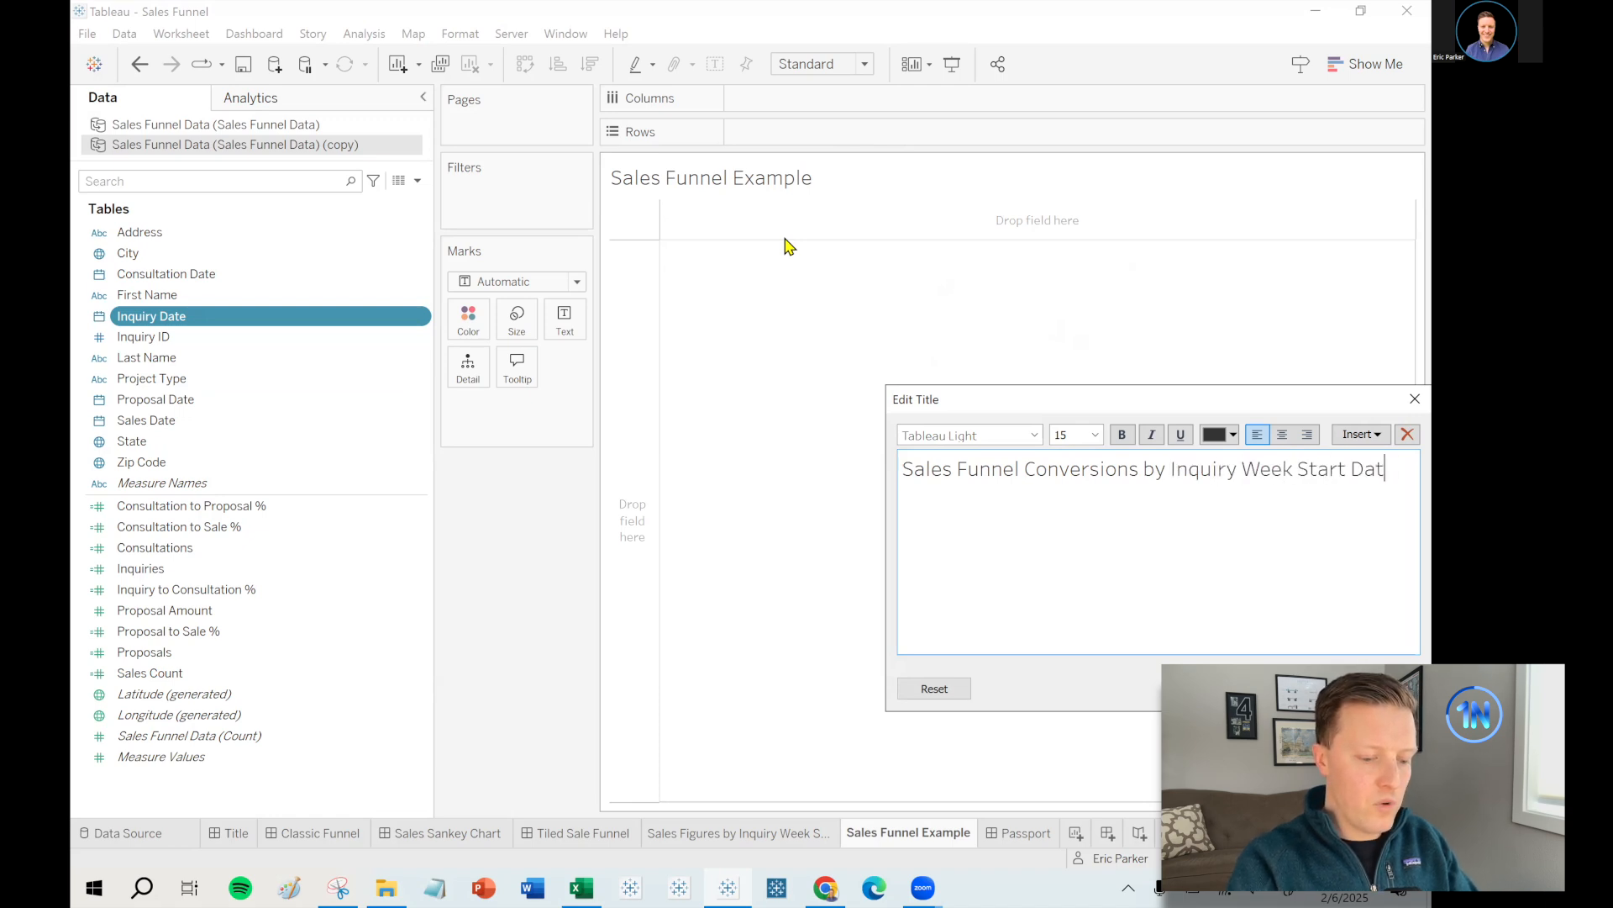
{"action": "left_click", "coordinate": [1223, 688]}
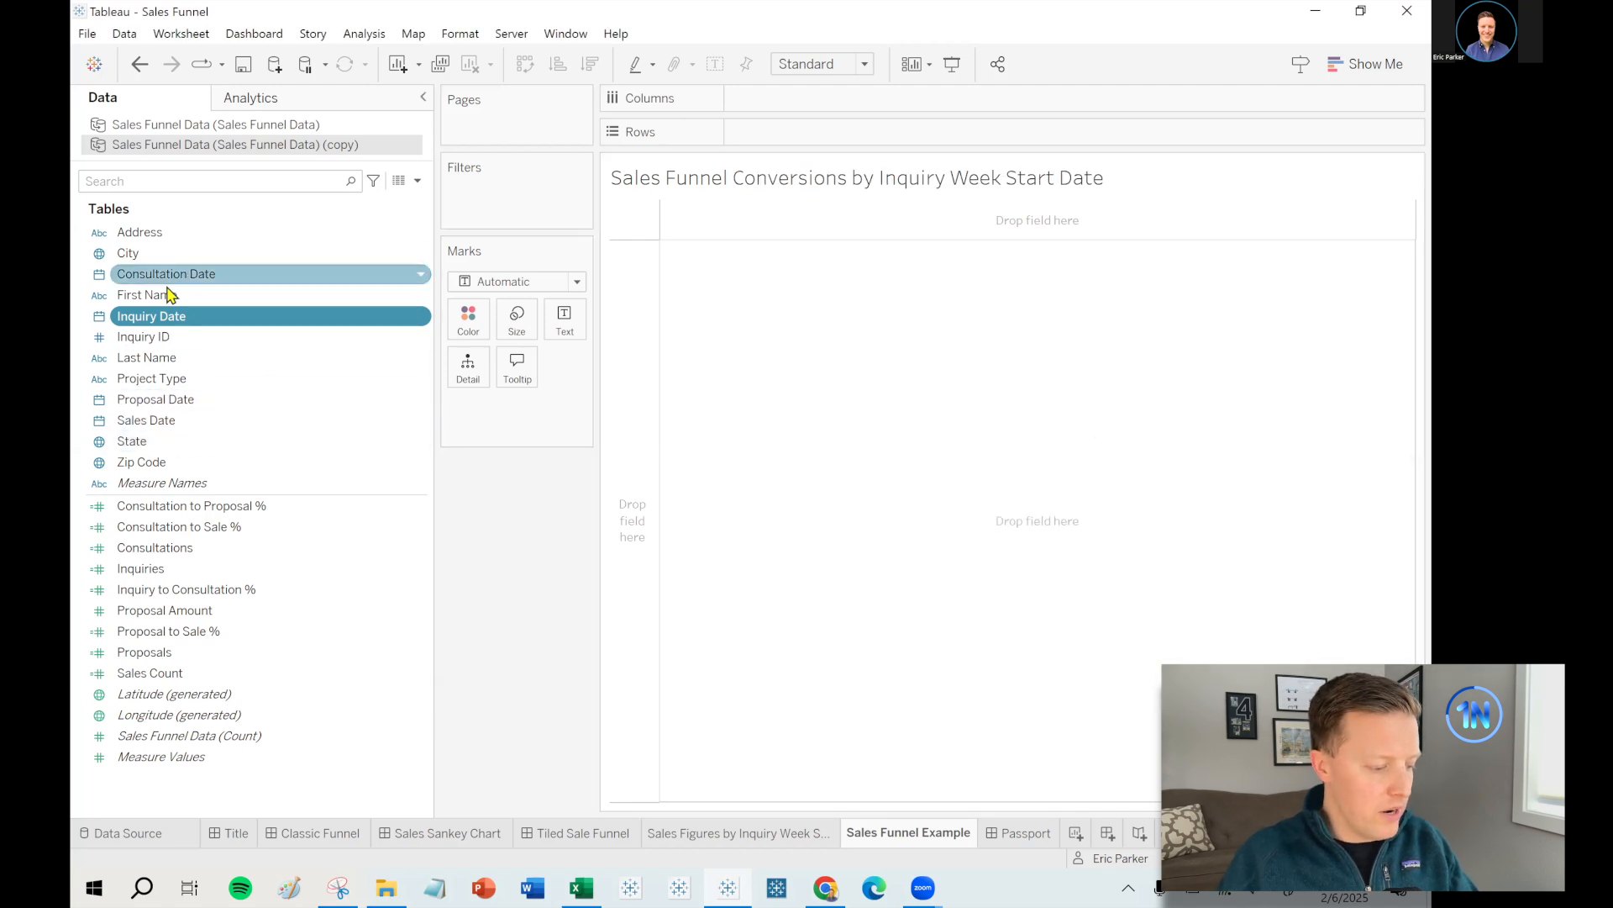
- Replace the year-level Inquiry Date on Columns with a continuous week of Inquiry Date
{"action": "mouse_move", "coordinate": [156, 319]}
{"action": "left_mouse_down"}
{"action": "mouse_move", "coordinate": [941, 112]}
{"action": "mouse_move", "coordinate": [925, 126]}
{"action": "left_mouse_up"}
{"action": "right_click", "coordinate": [802, 101]}
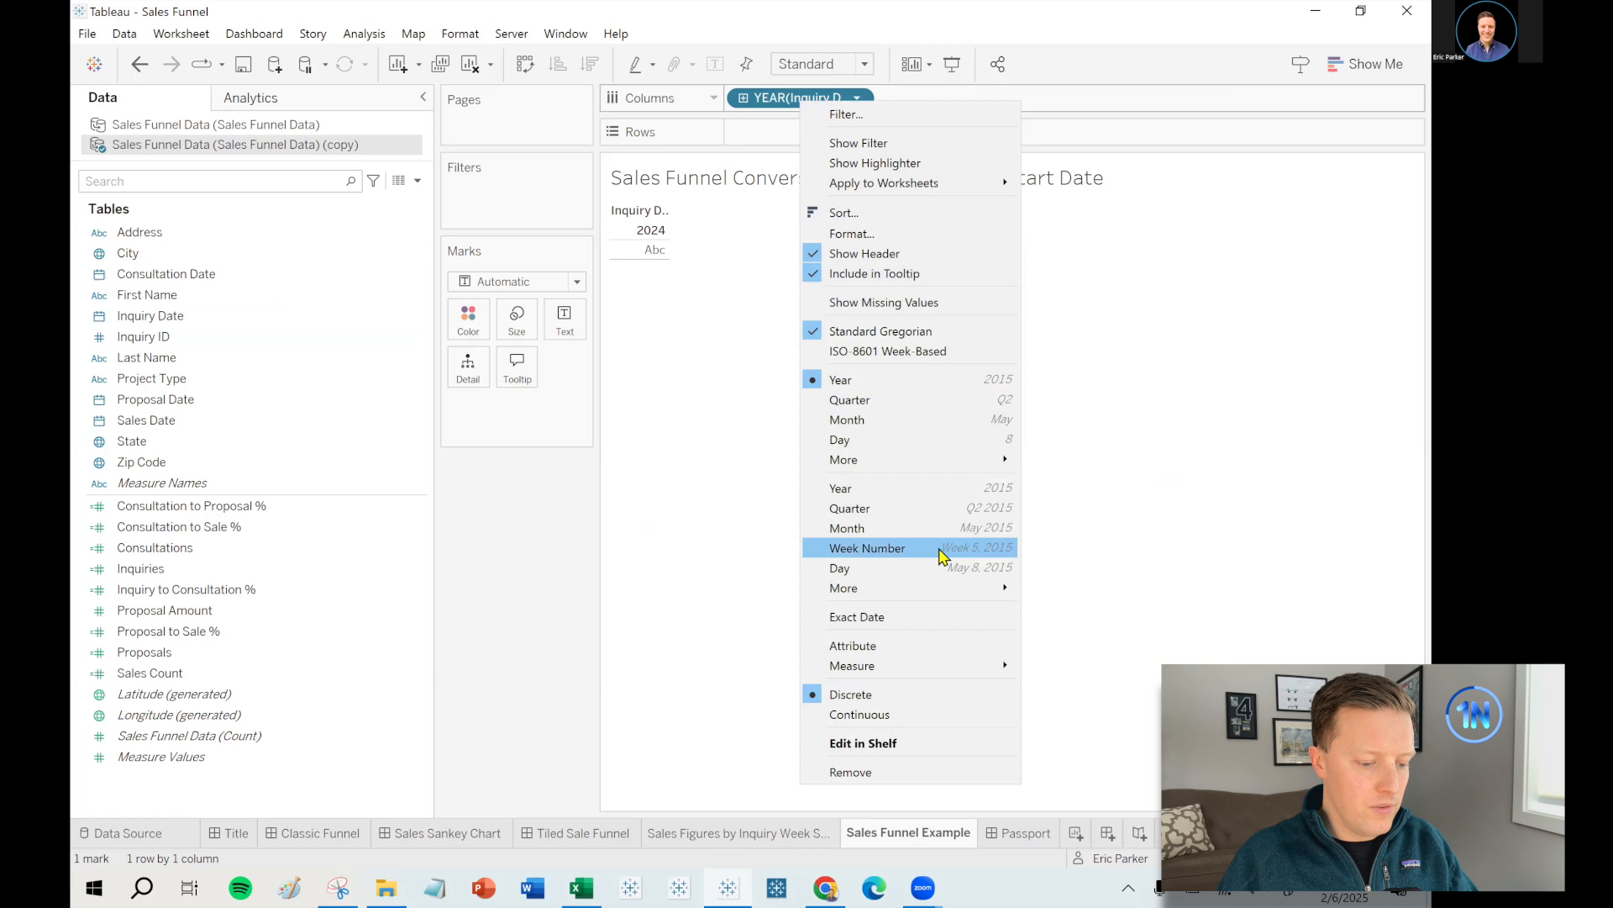
{"action": "left_click", "coordinate": [590, 580]}
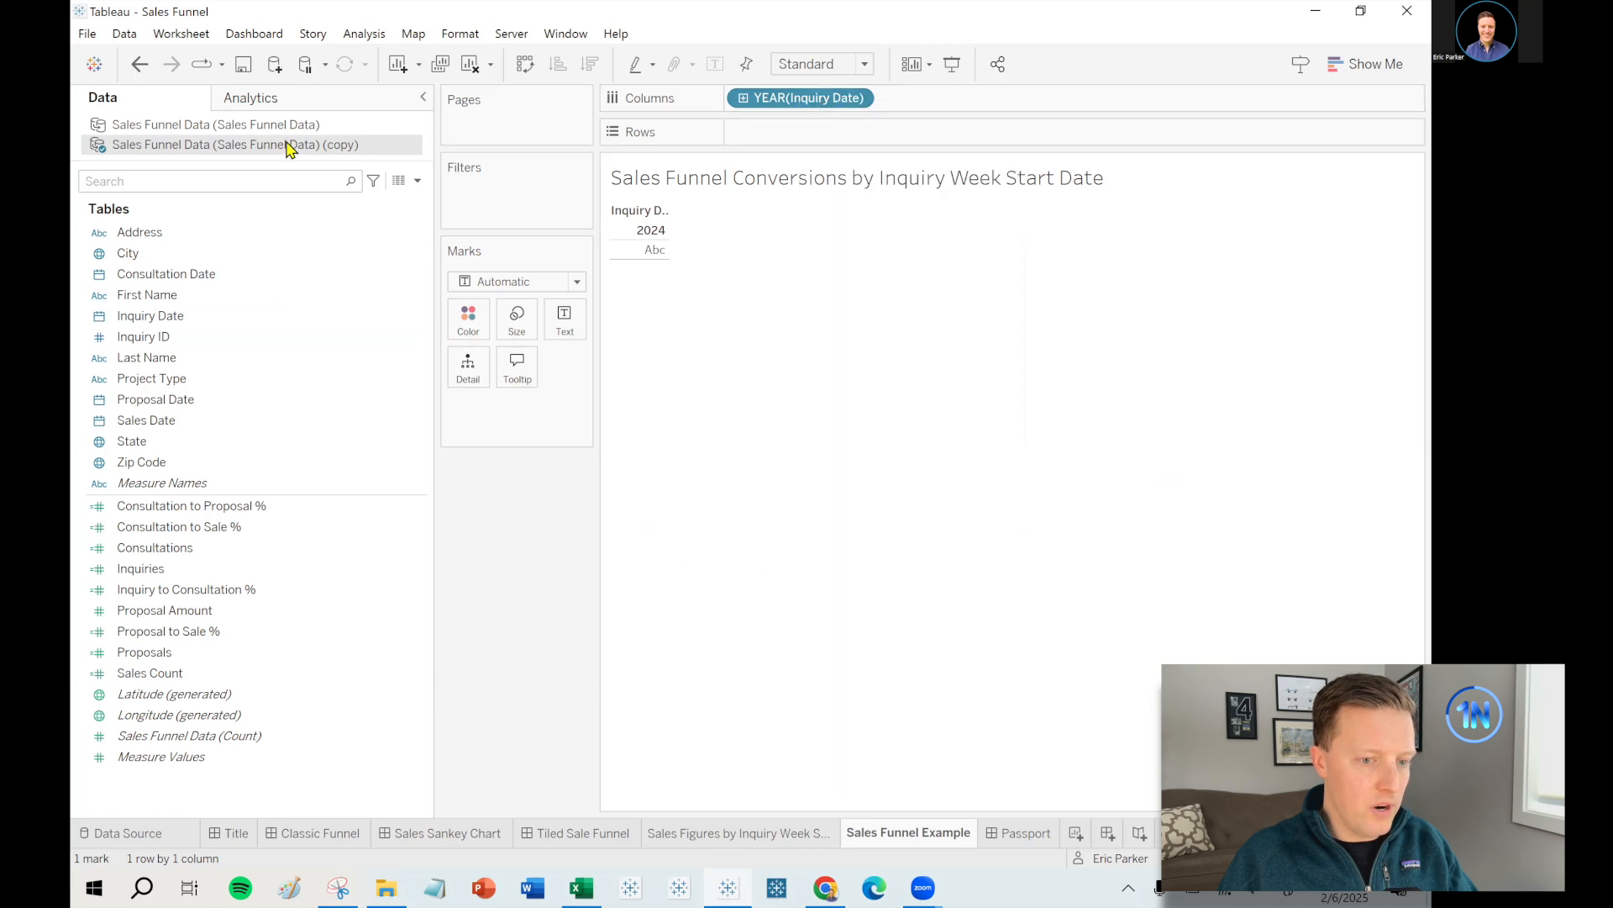
{"action": "left_click", "coordinate": [280, 126]}
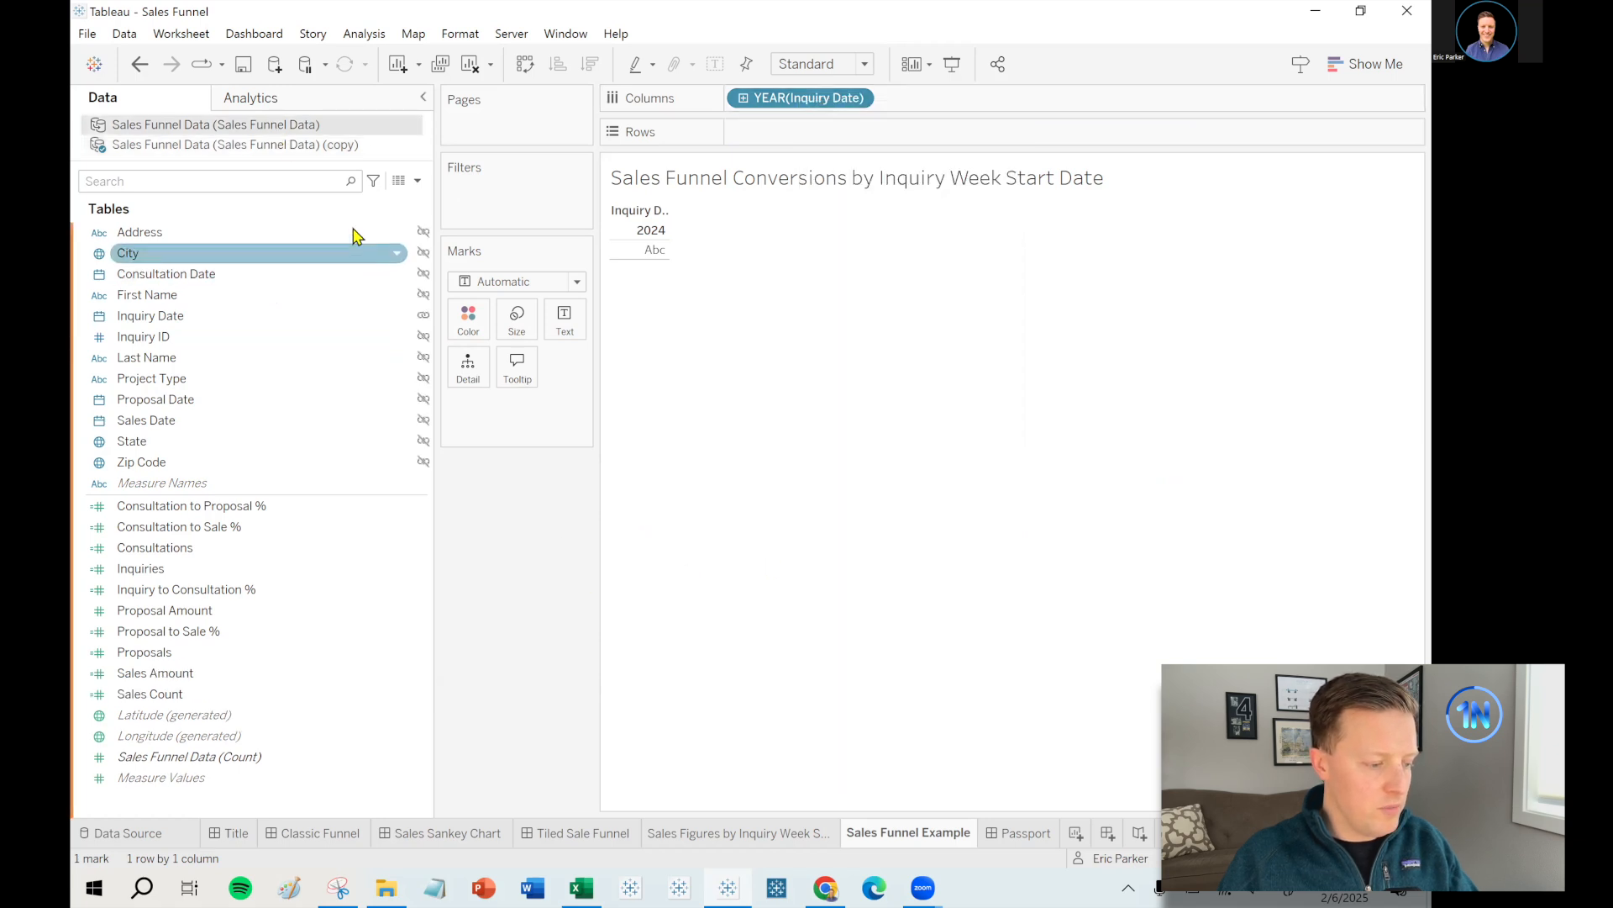
{"action": "left_click_drag", "start_coordinate": [774, 98], "coordinate": [132, 388]}
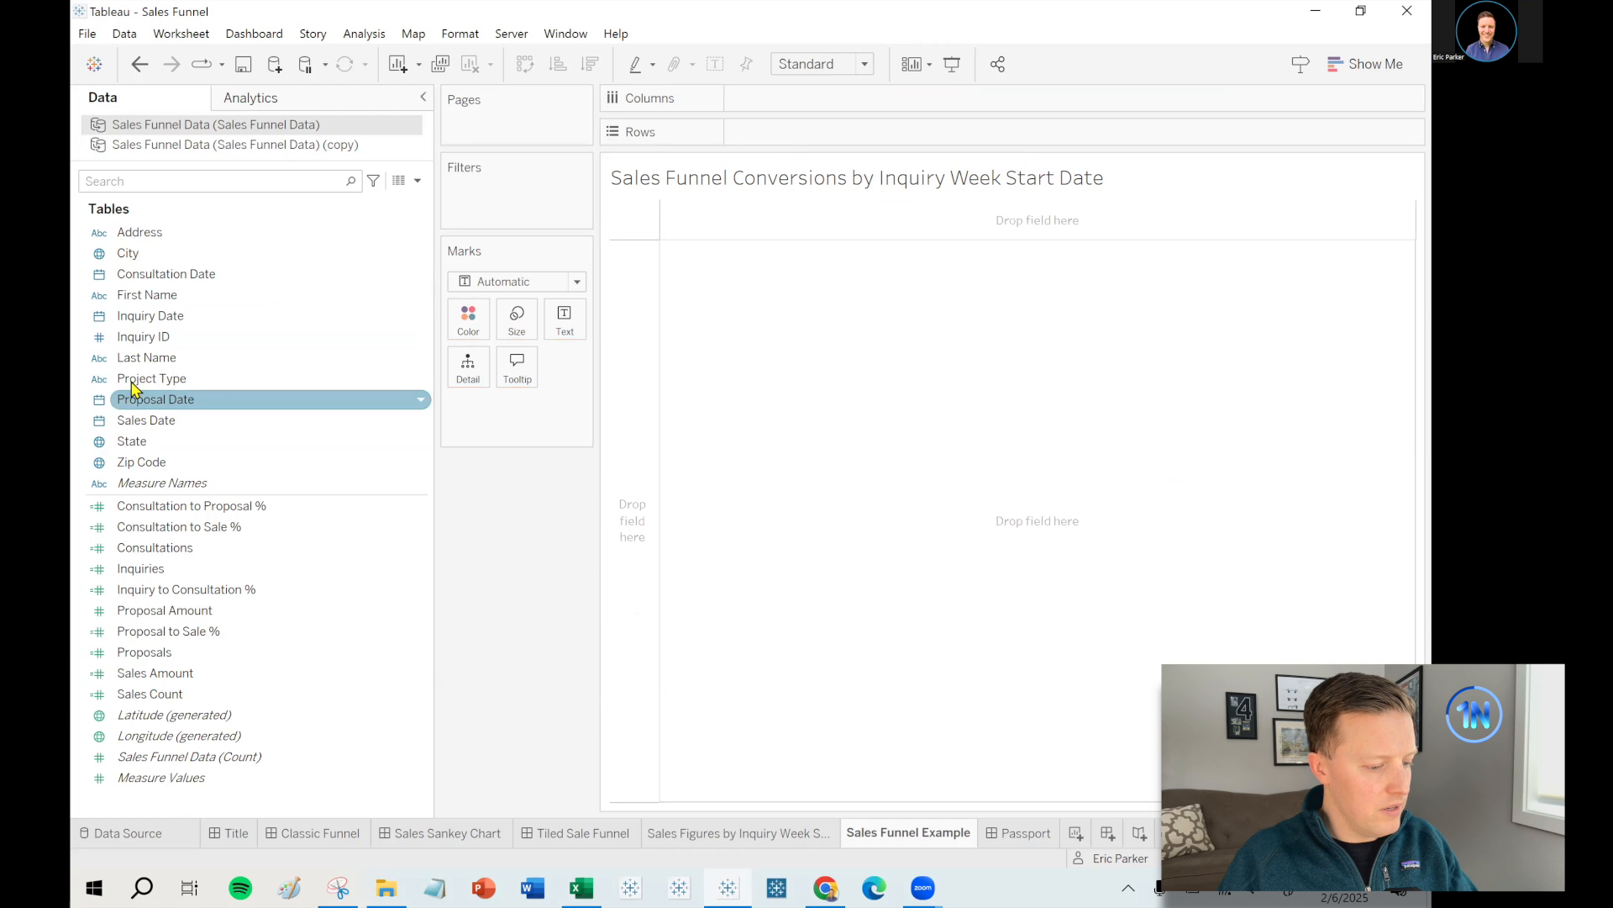
{"action": "left_click", "coordinate": [334, 148]}
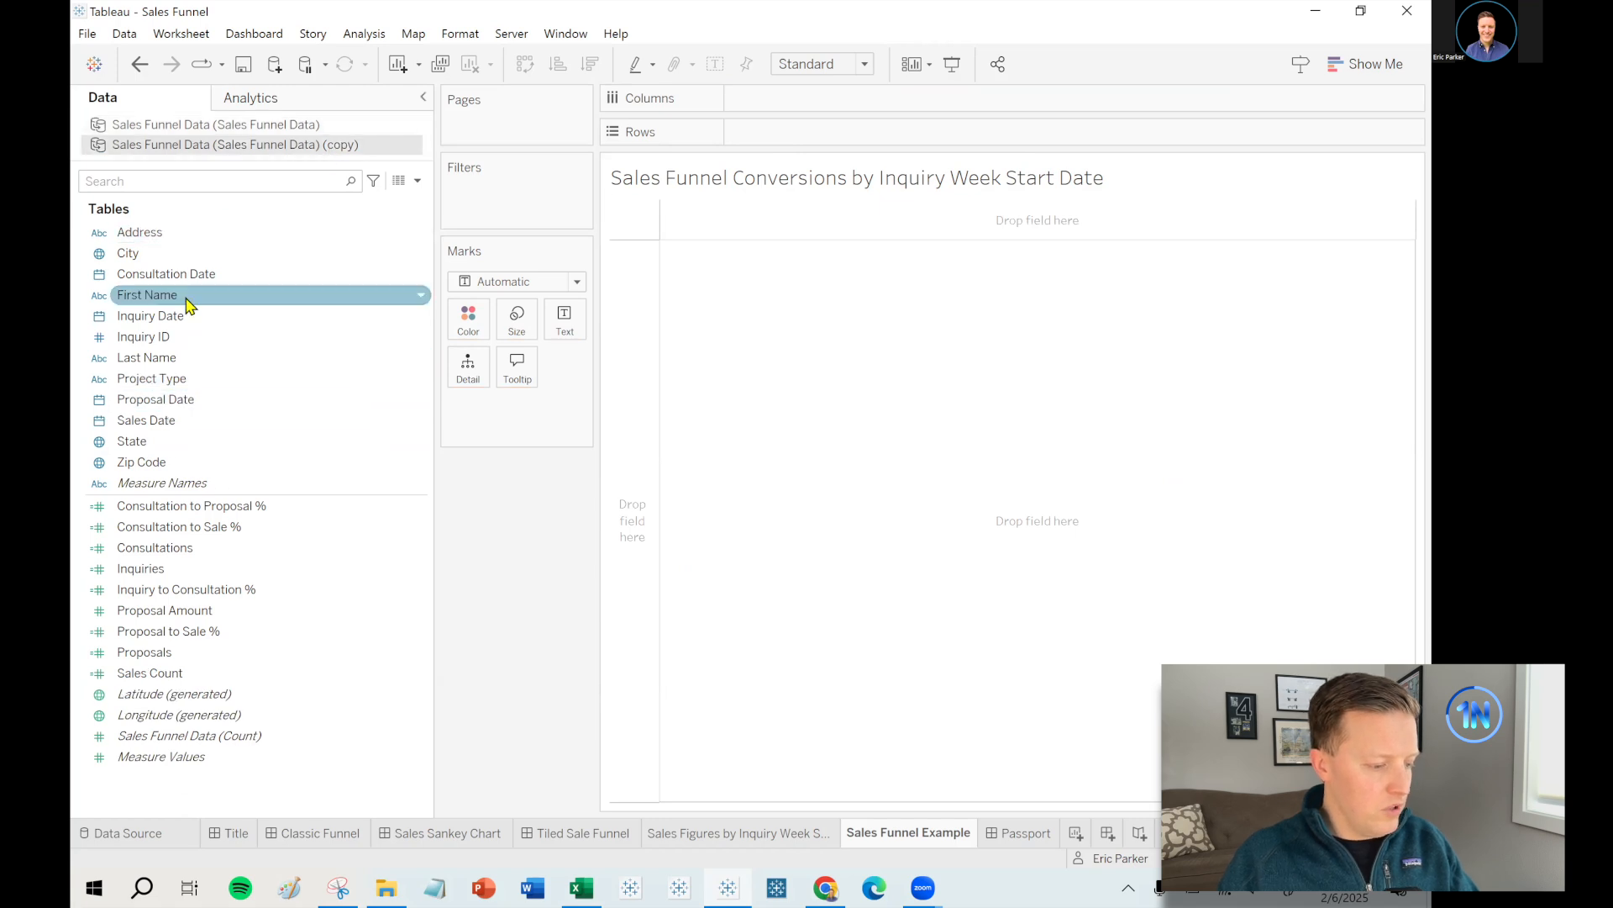
{"action": "left_click_drag", "start_coordinate": [160, 317], "coordinate": [870, 101]}
{"action": "left_click", "coordinate": [710, 575]}
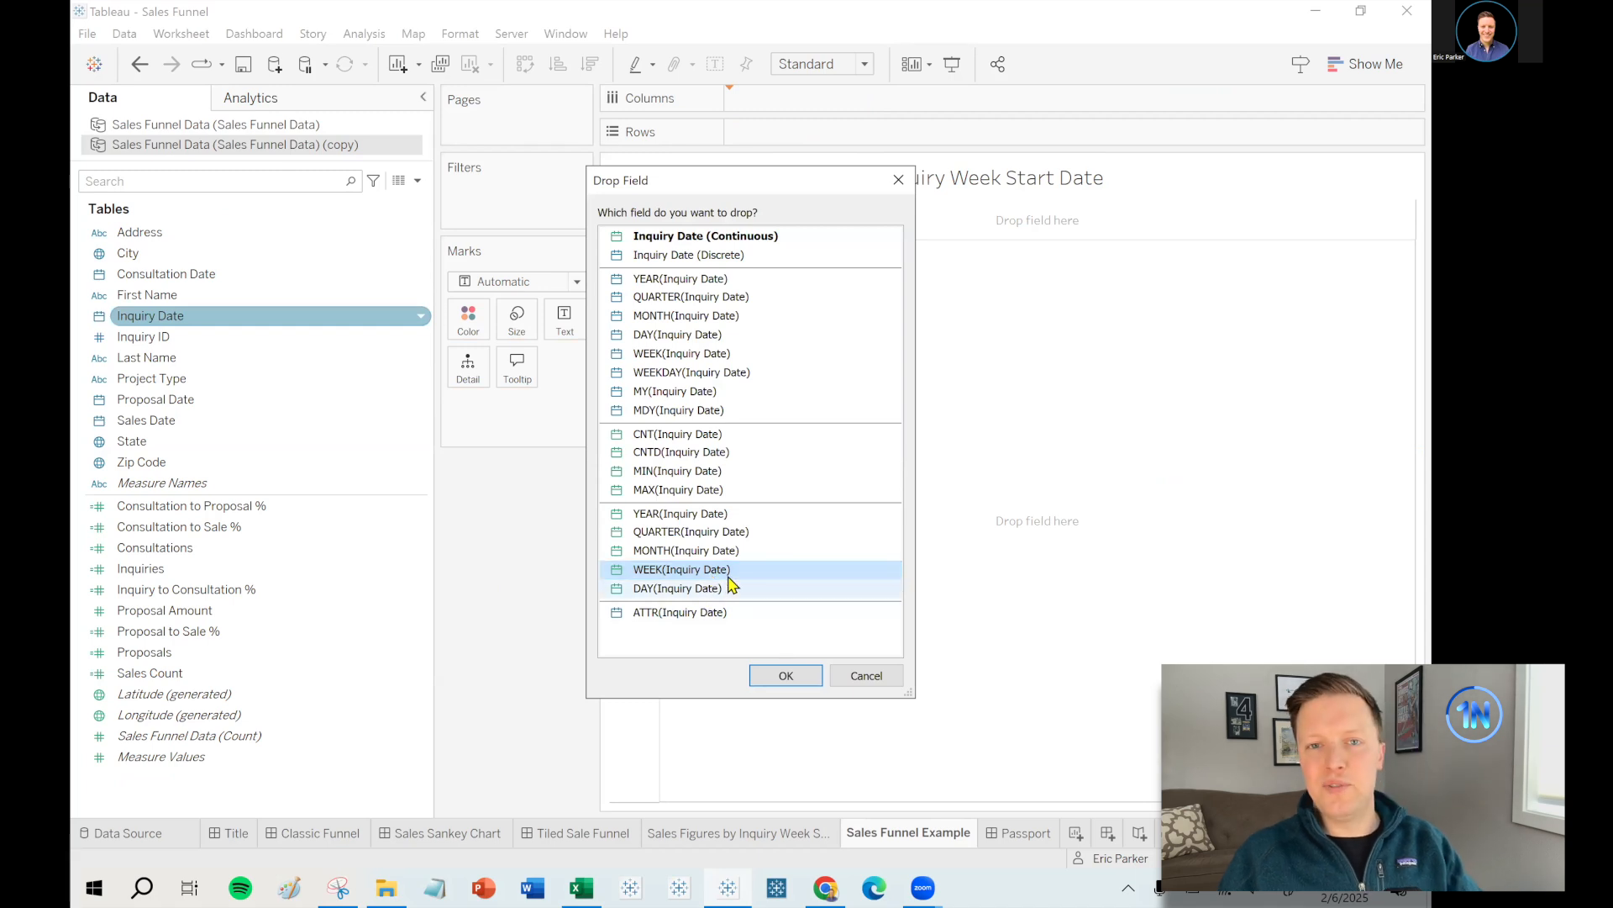
{"action": "left_click", "coordinate": [786, 676]}
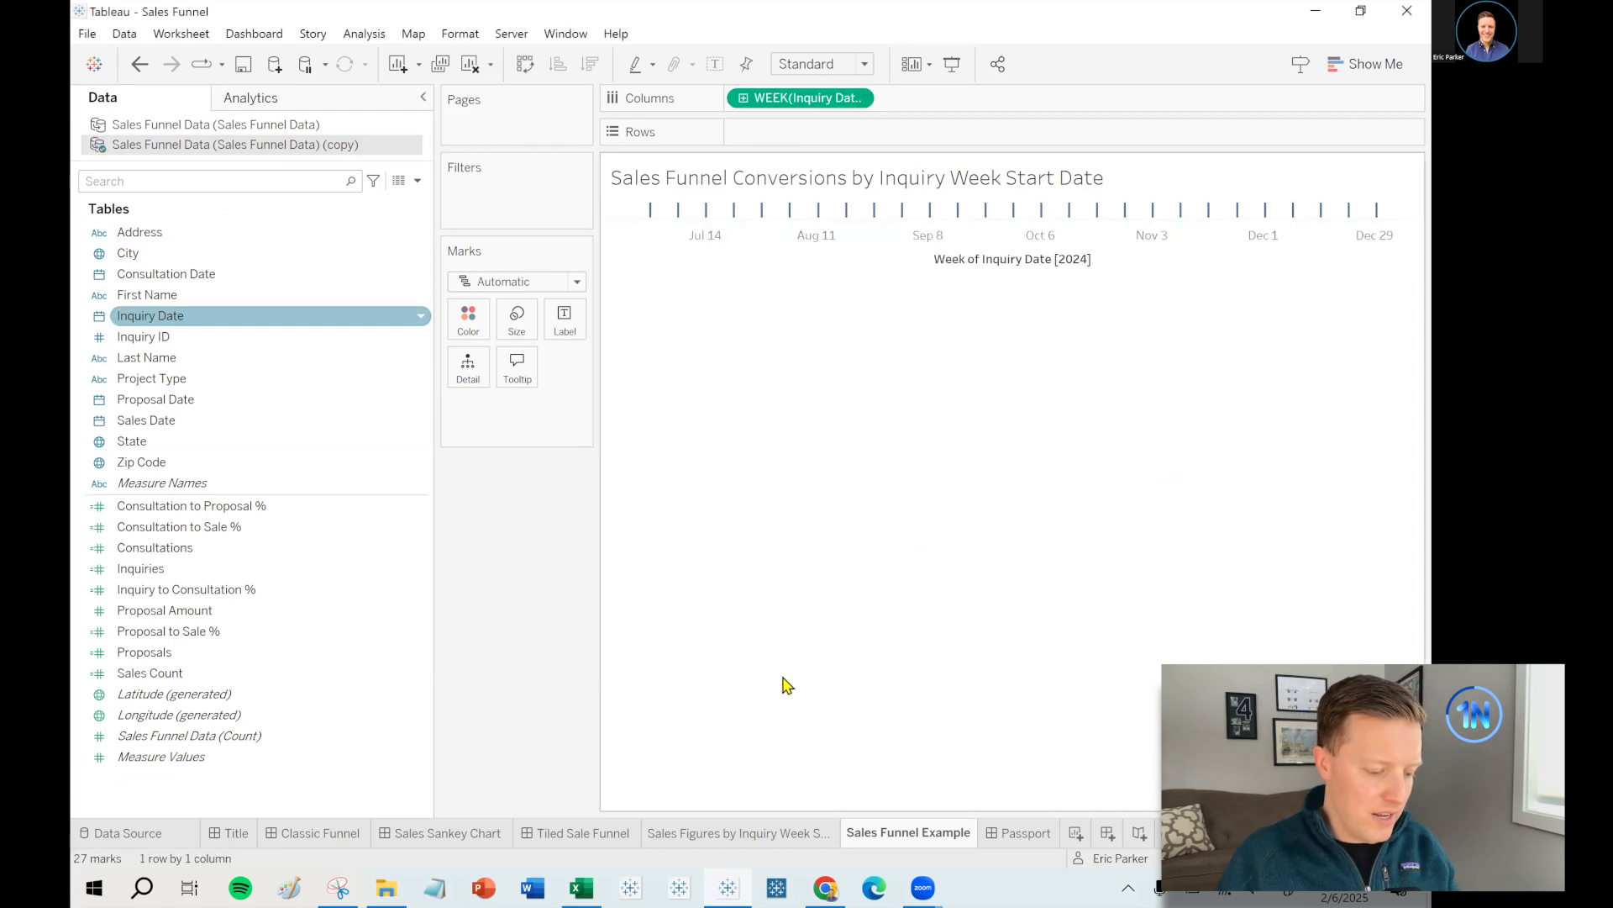
- Make the week of Inquiry Date discrete with week-start headers and scroll through them
{"action": "mouse_move", "coordinate": [655, 218]}
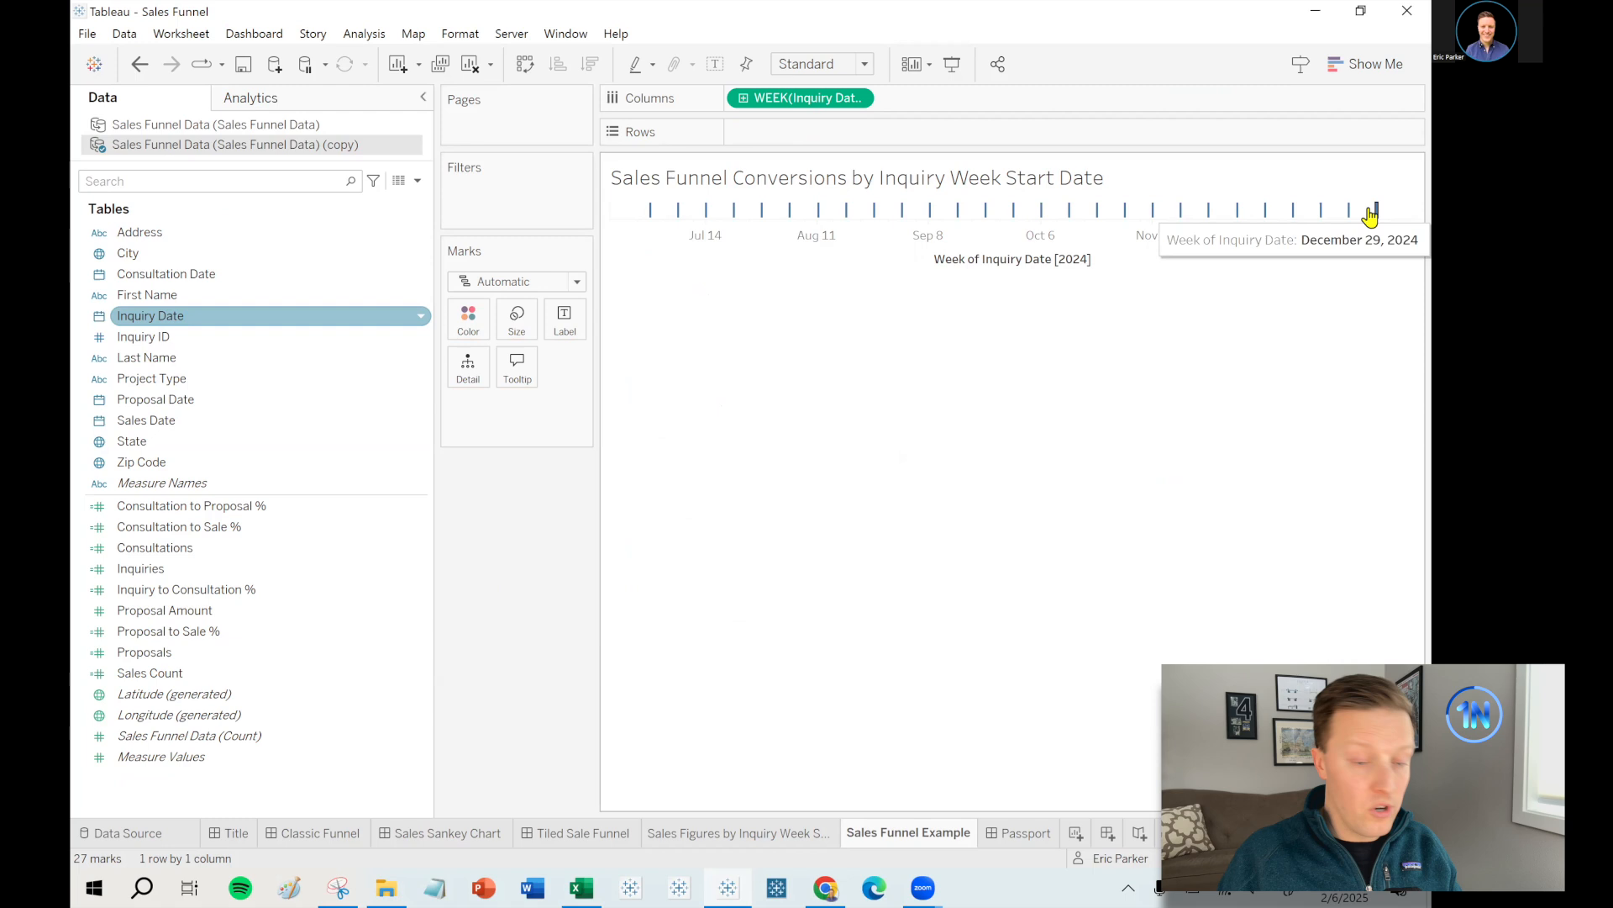
{"action": "mouse_move", "coordinate": [1380, 217]}
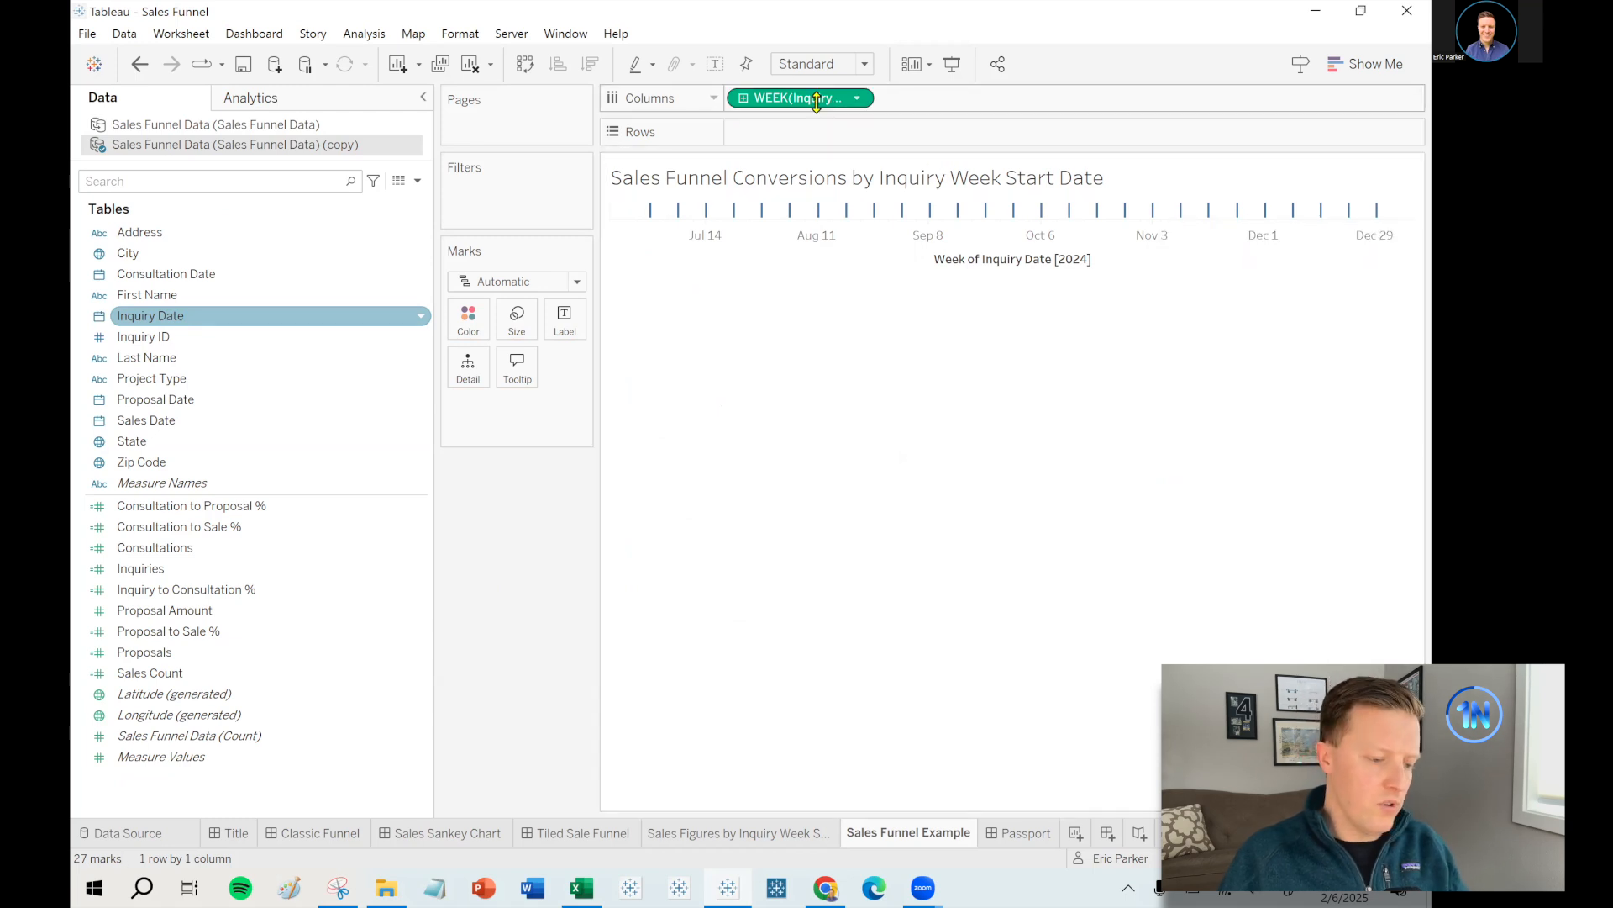
{"action": "right_click", "coordinate": [817, 97]}
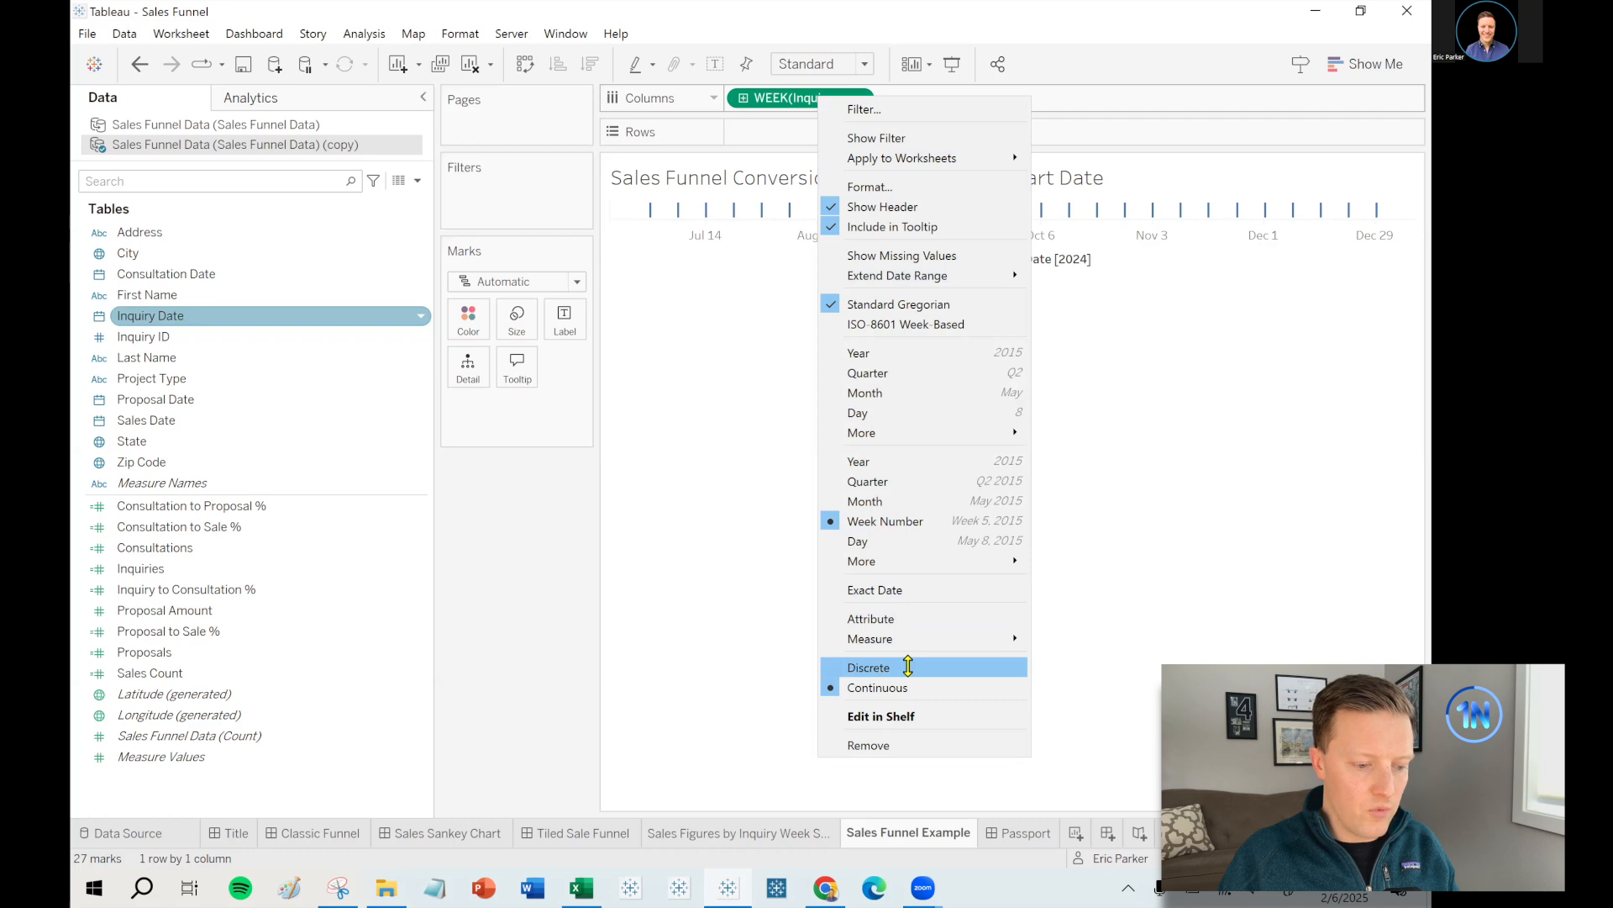
{"action": "left_click", "coordinate": [908, 664]}
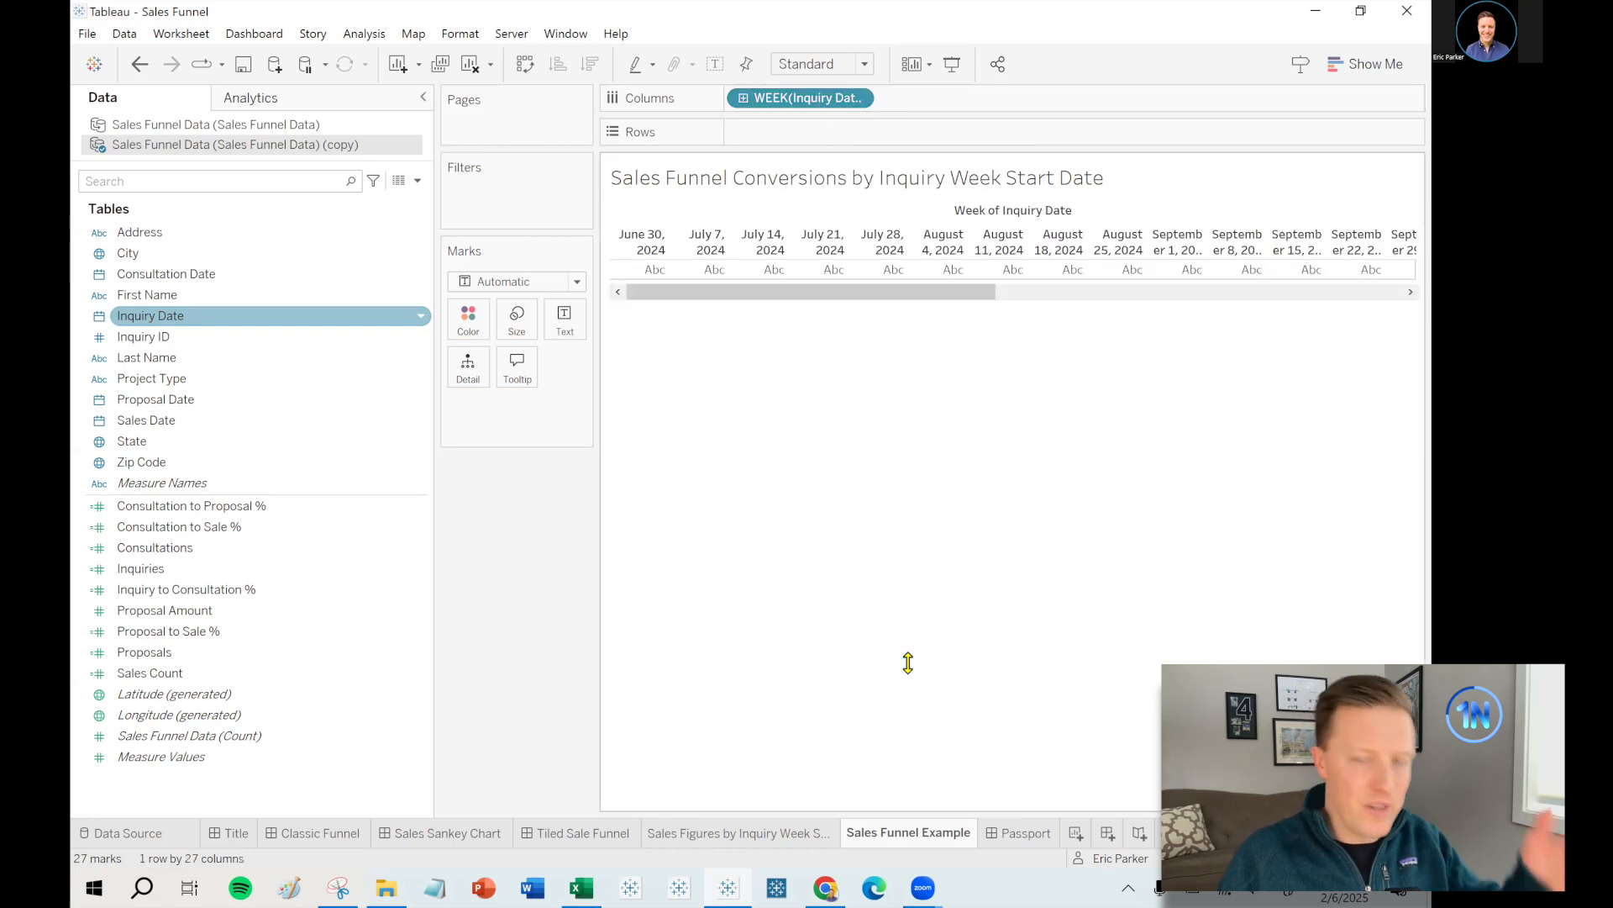
{"action": "left_click_drag", "start_coordinate": [827, 292], "coordinate": [791, 292]}
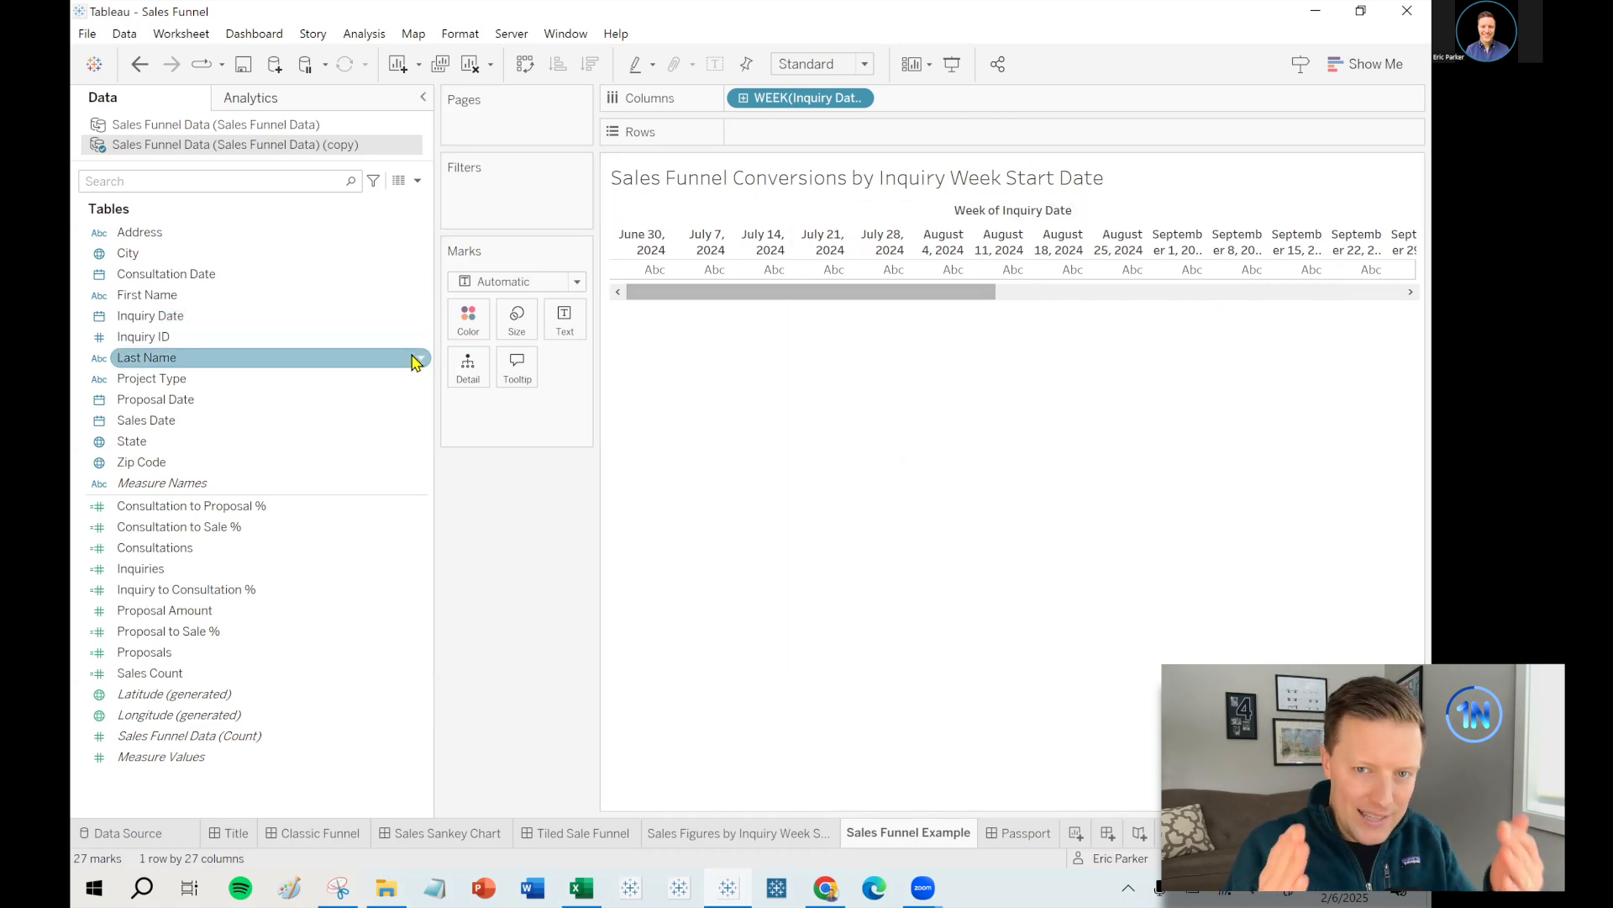
- Add a relative-date Inquiry Date filter for the last 8 weeks, anchored to December 28, 2024
{"action": "left_click_drag", "start_coordinate": [151, 331], "coordinate": [512, 210]}
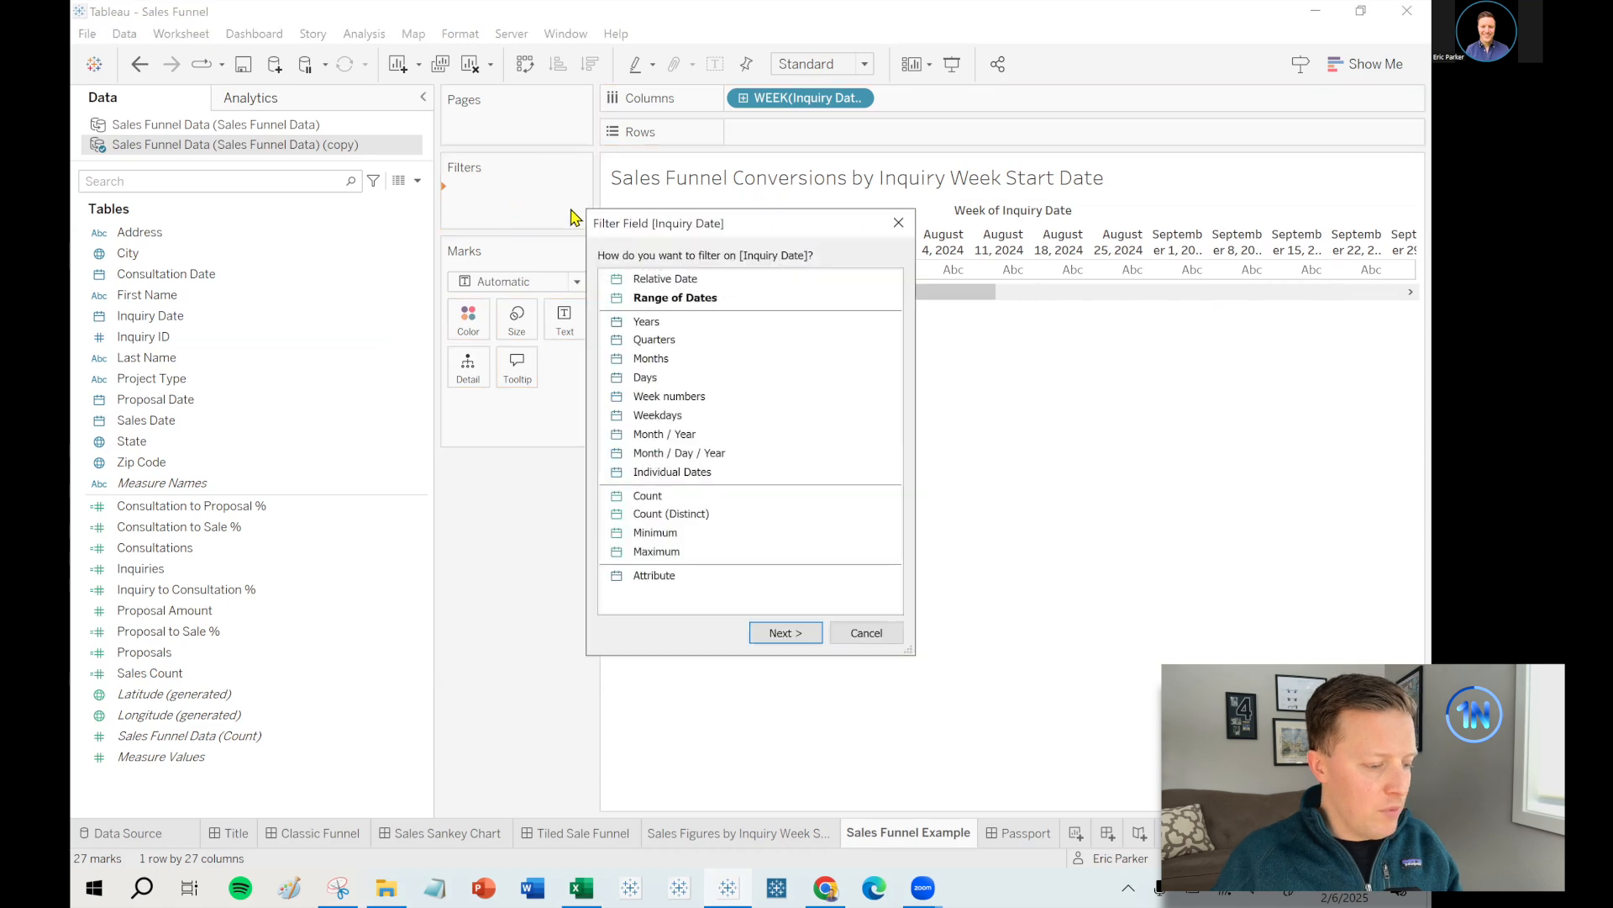
{"action": "left_click", "coordinate": [677, 280]}
{"action": "left_click", "coordinate": [801, 642]}
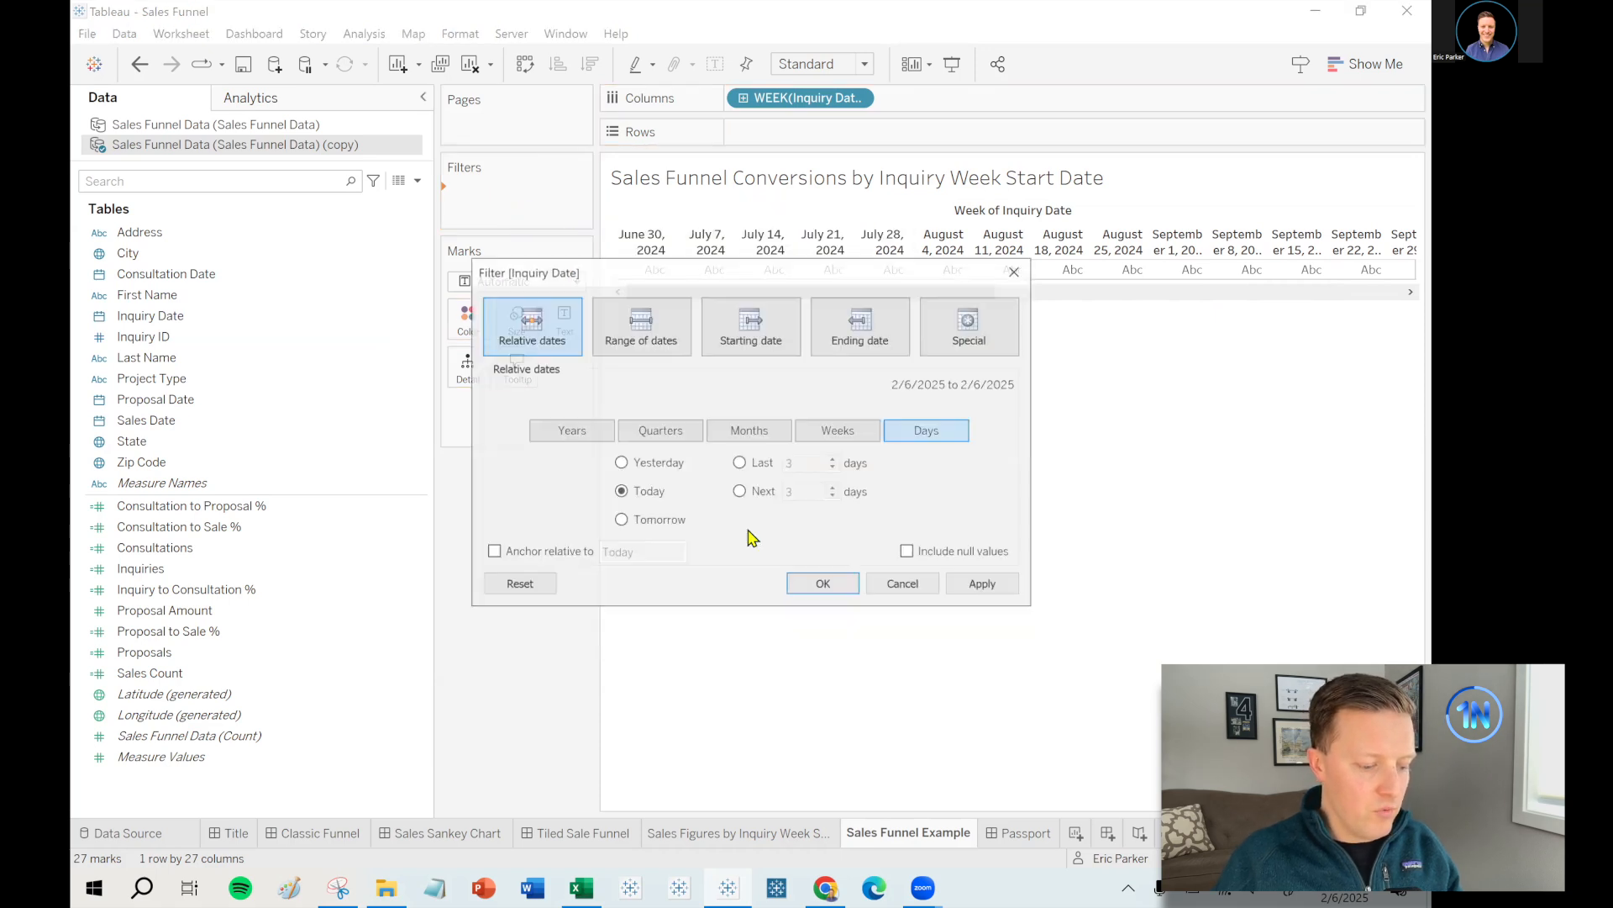
{"action": "left_click", "coordinate": [838, 429]}
{"action": "left_click", "coordinate": [739, 463]}
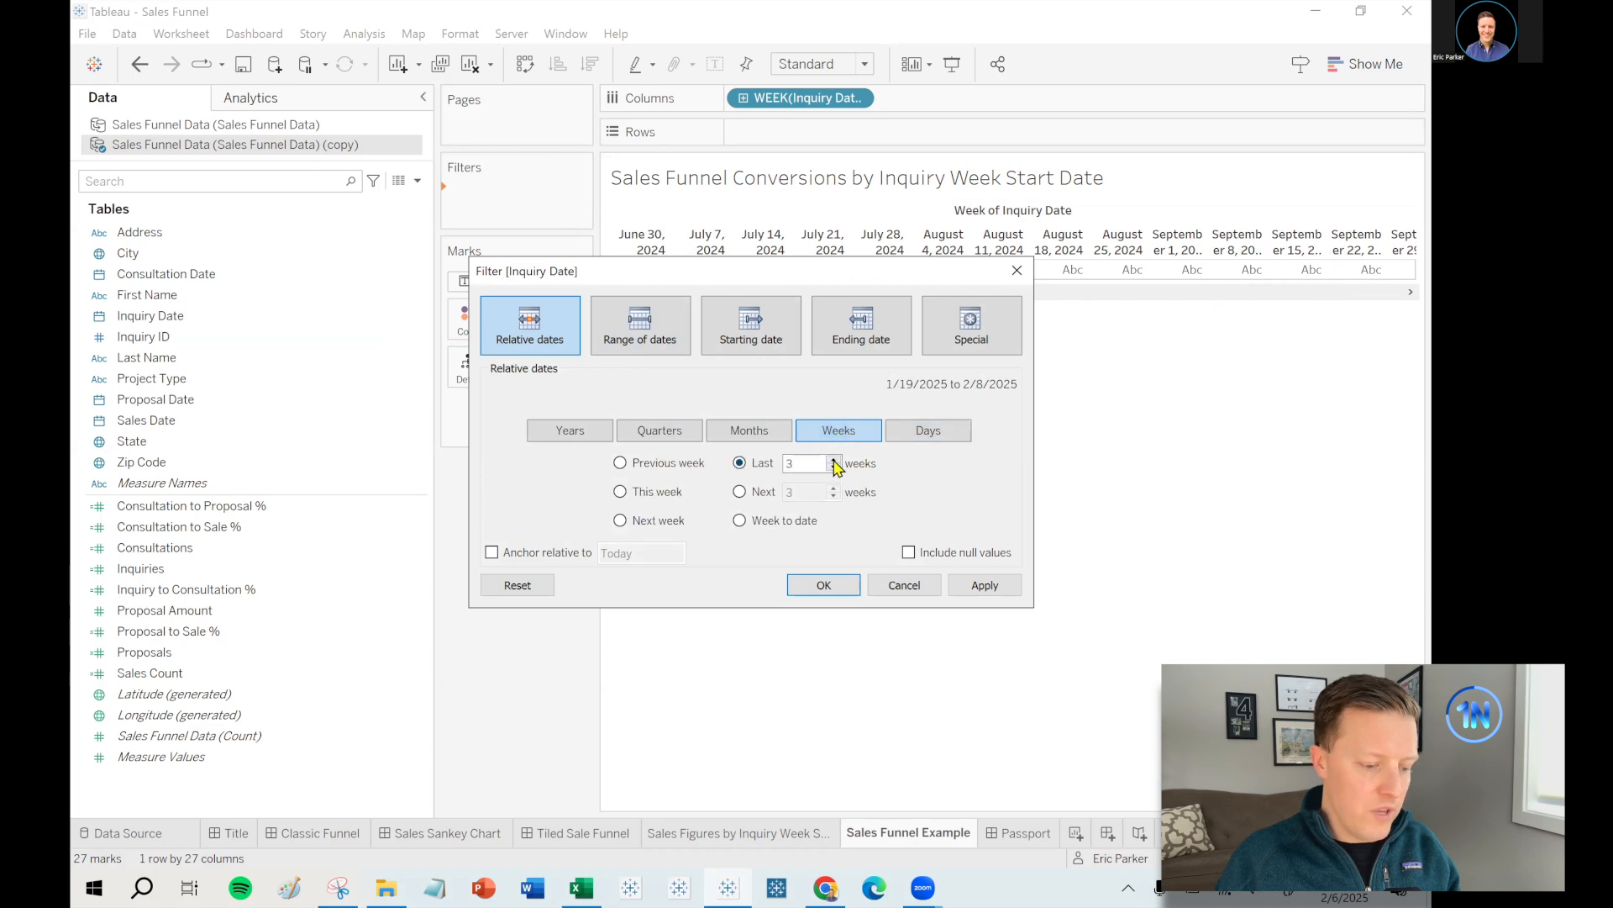
{"action": "left_click", "coordinate": [493, 552]}
{"action": "left_click", "coordinate": [654, 555]}
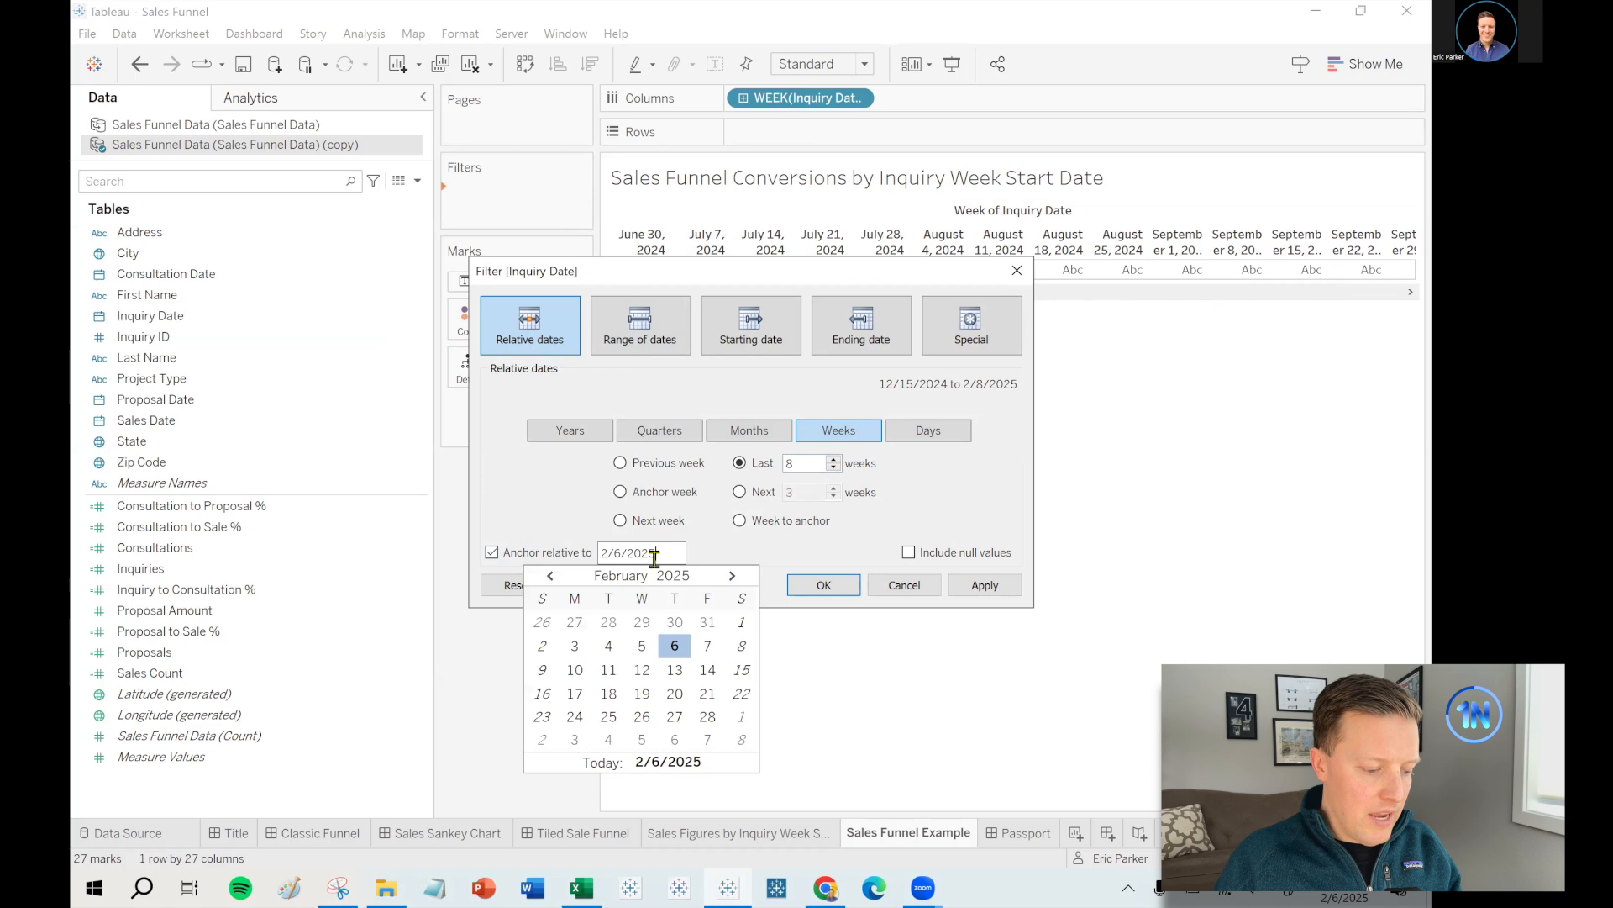
{"action": "left_click", "coordinate": [550, 577]}
{"action": "left_click", "coordinate": [551, 576]}
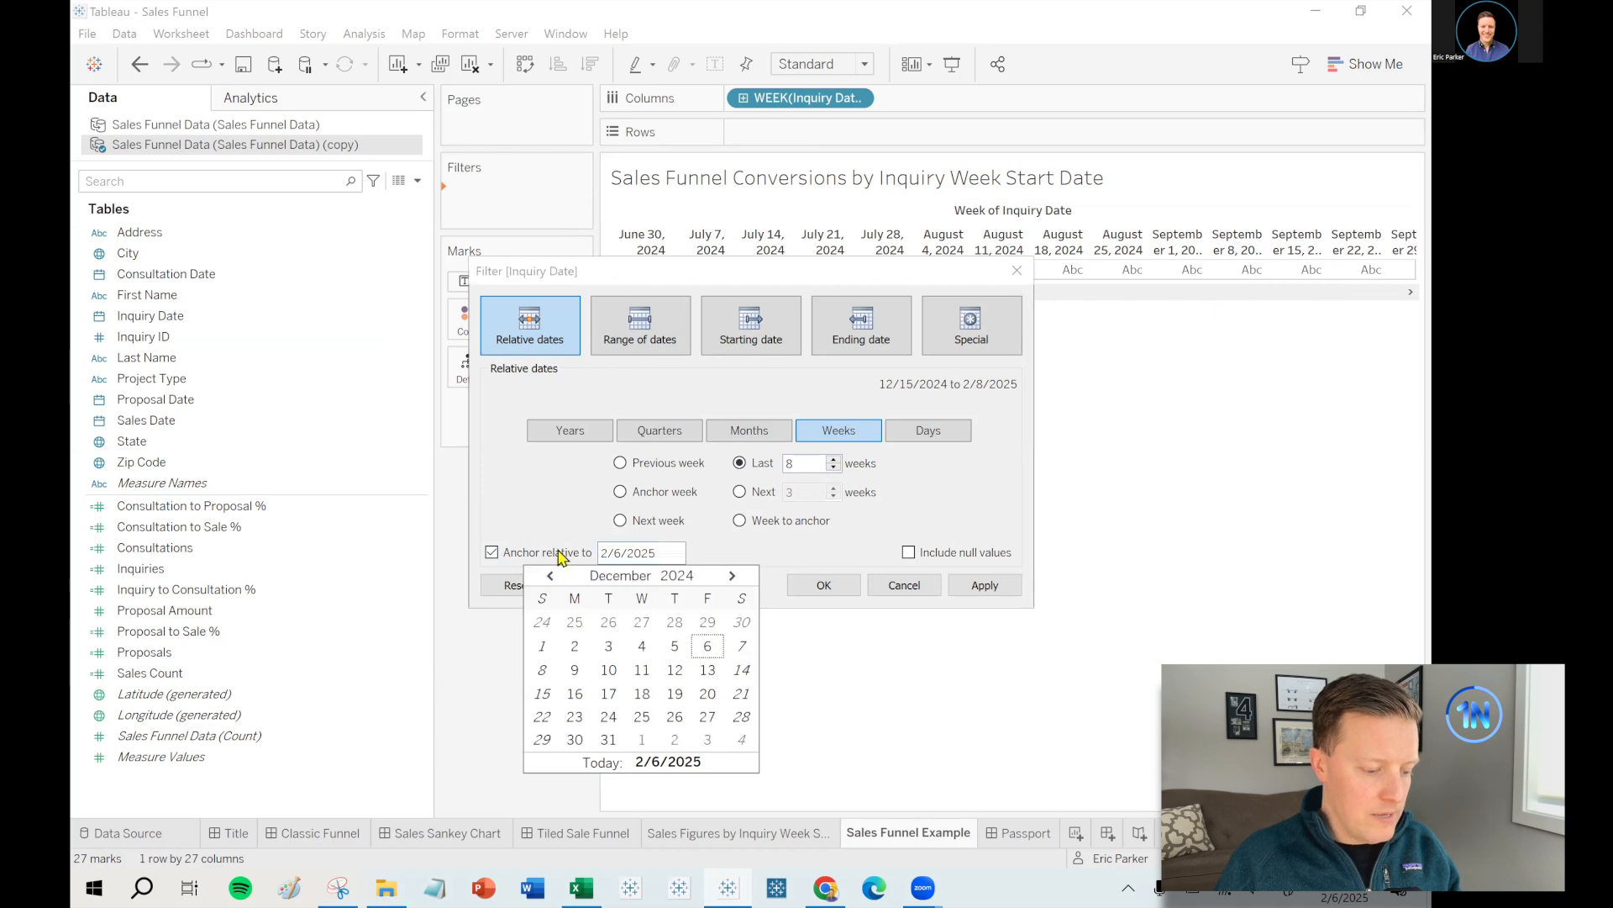
{"action": "left_click", "coordinate": [745, 719]}
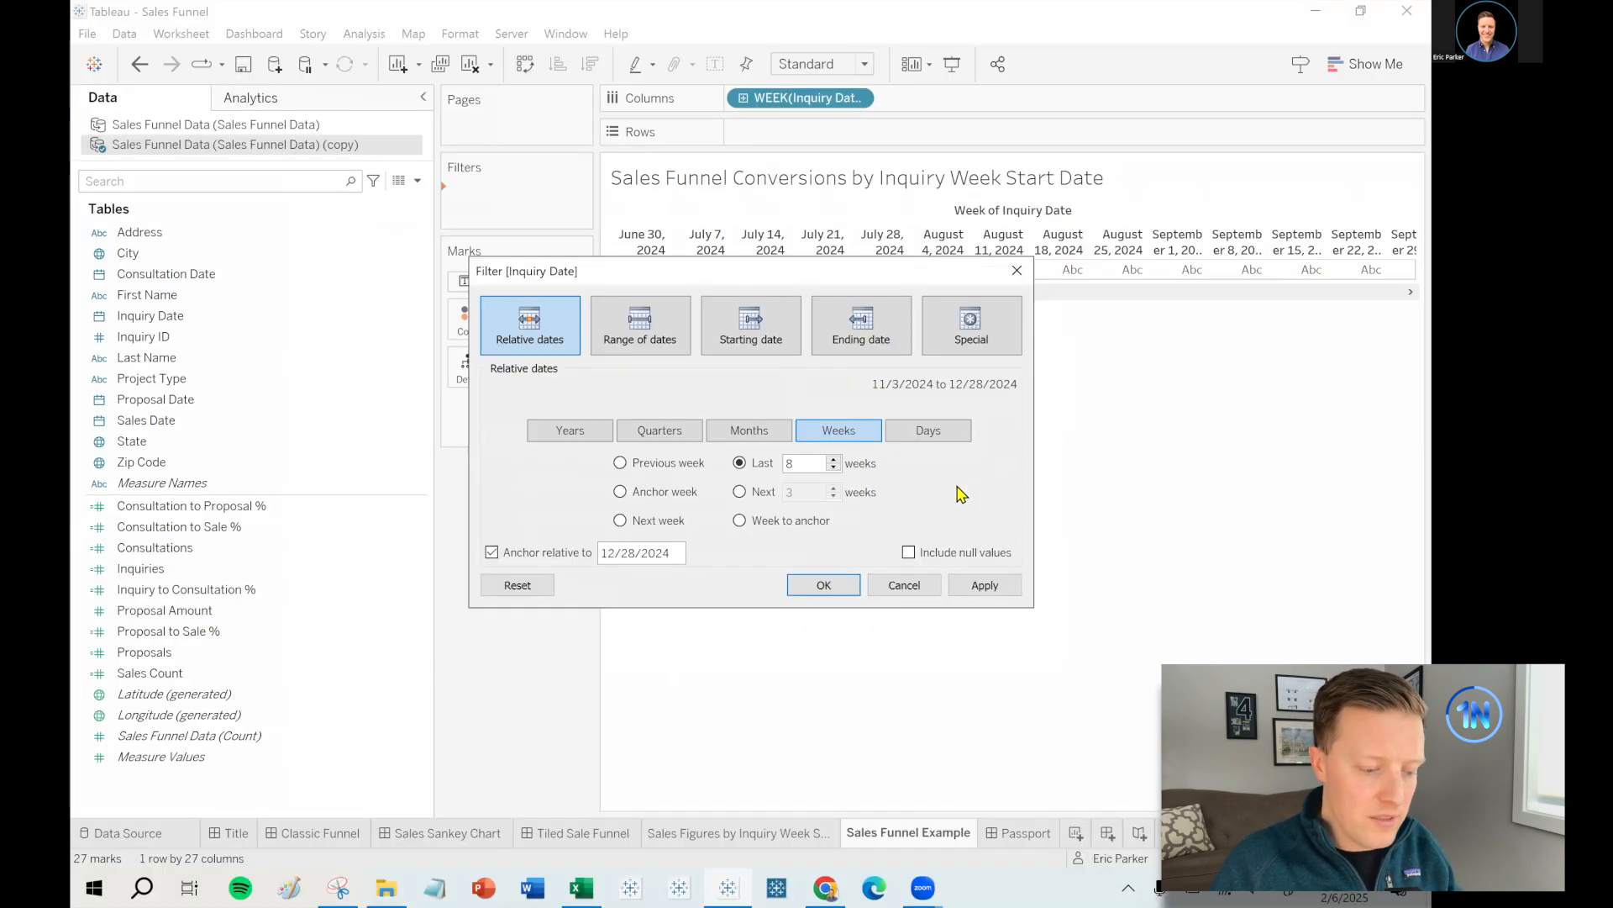
{"action": "left_click", "coordinate": [840, 587]}
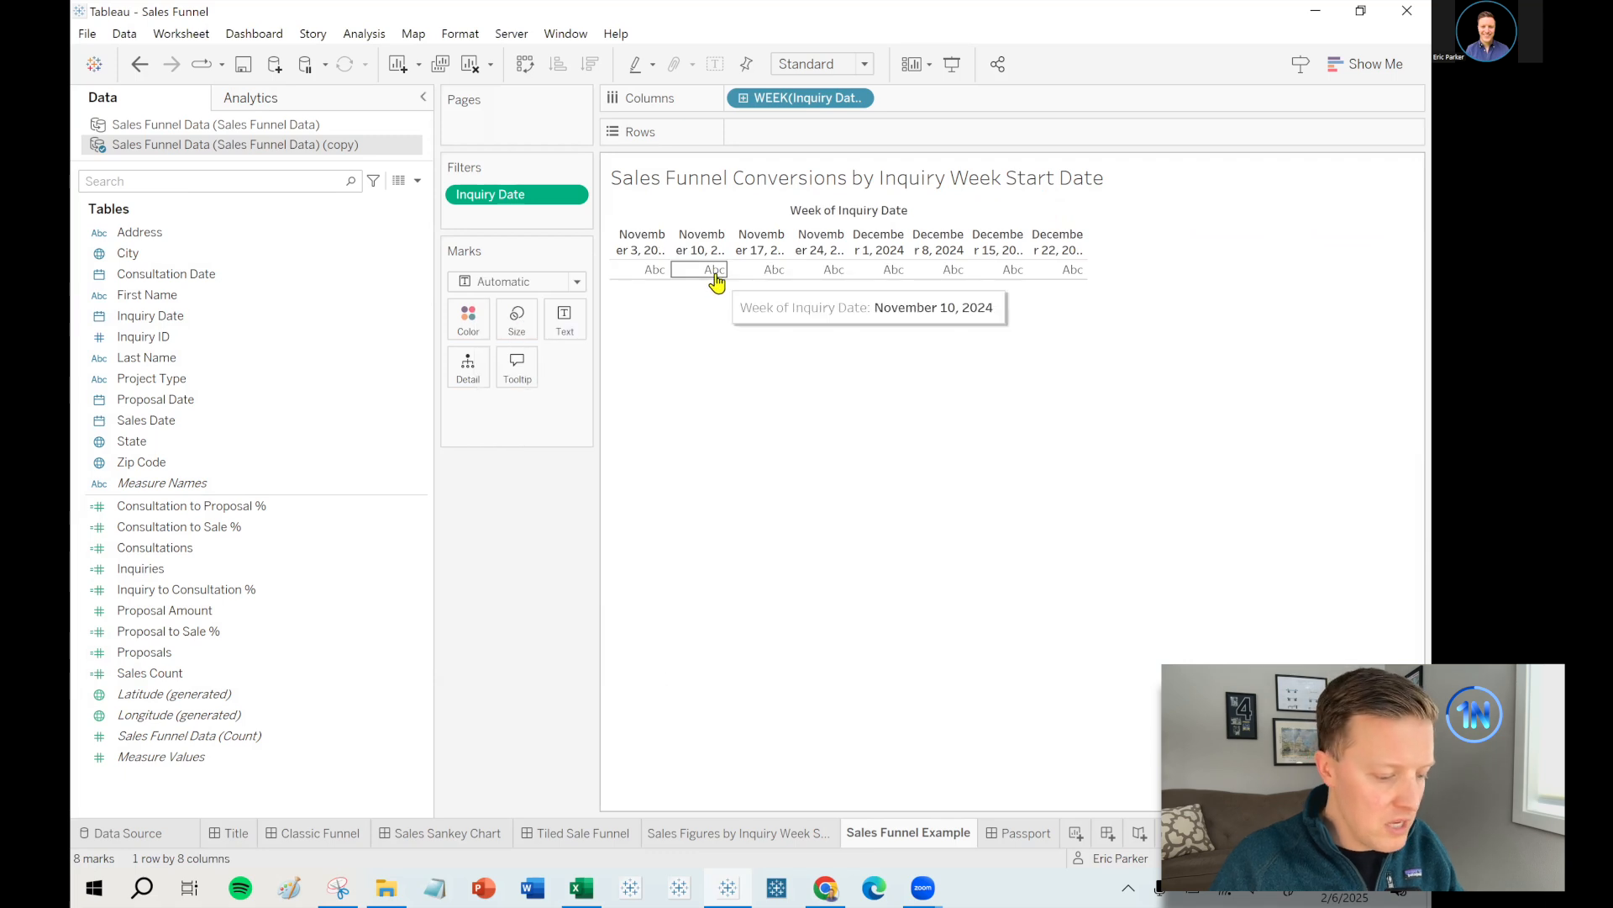
- Switch the marks to Circle, widen the eight week columns, and set the view to Fit Width
{"action": "left_click", "coordinate": [508, 284]}
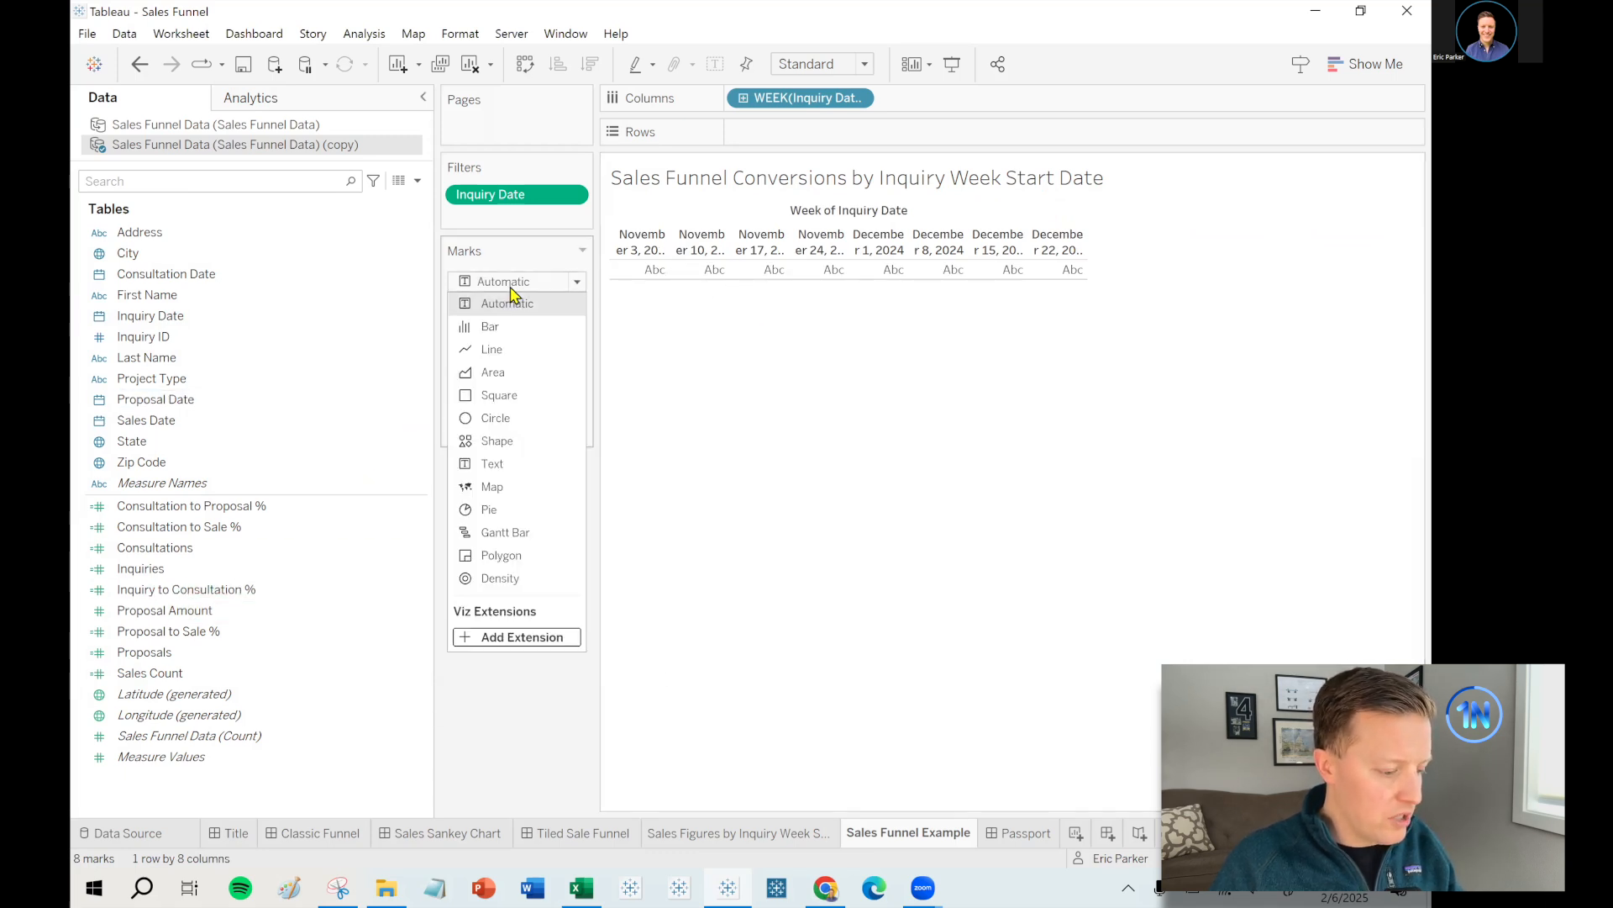
{"action": "left_click", "coordinate": [509, 419]}
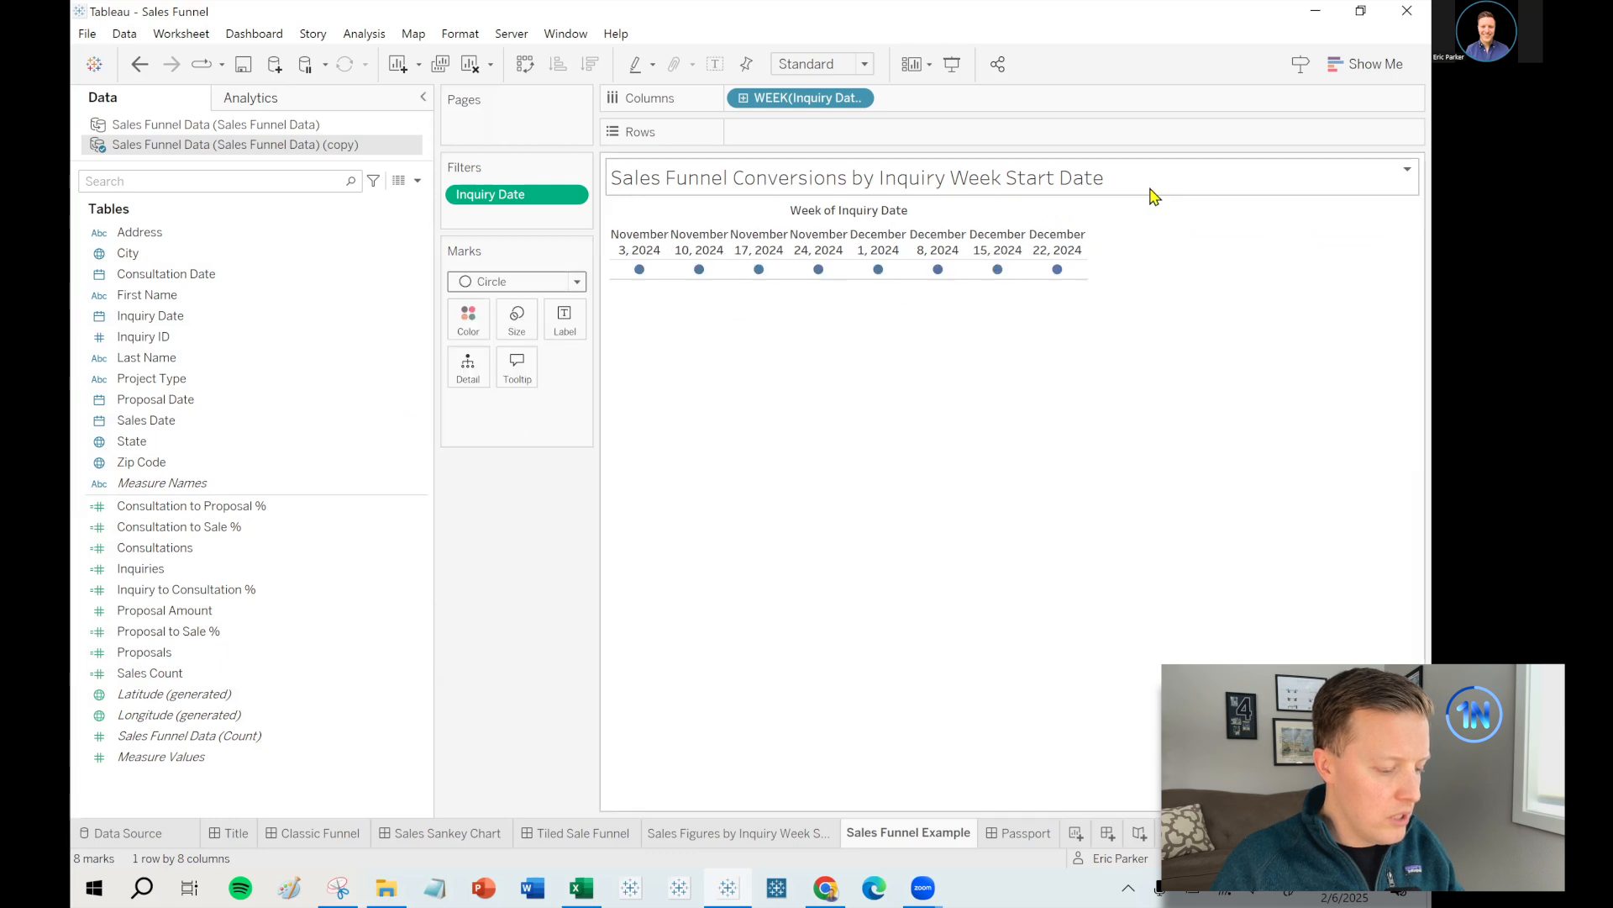
{"action": "left_click_drag", "start_coordinate": [1088, 264], "coordinate": [1256, 273]}
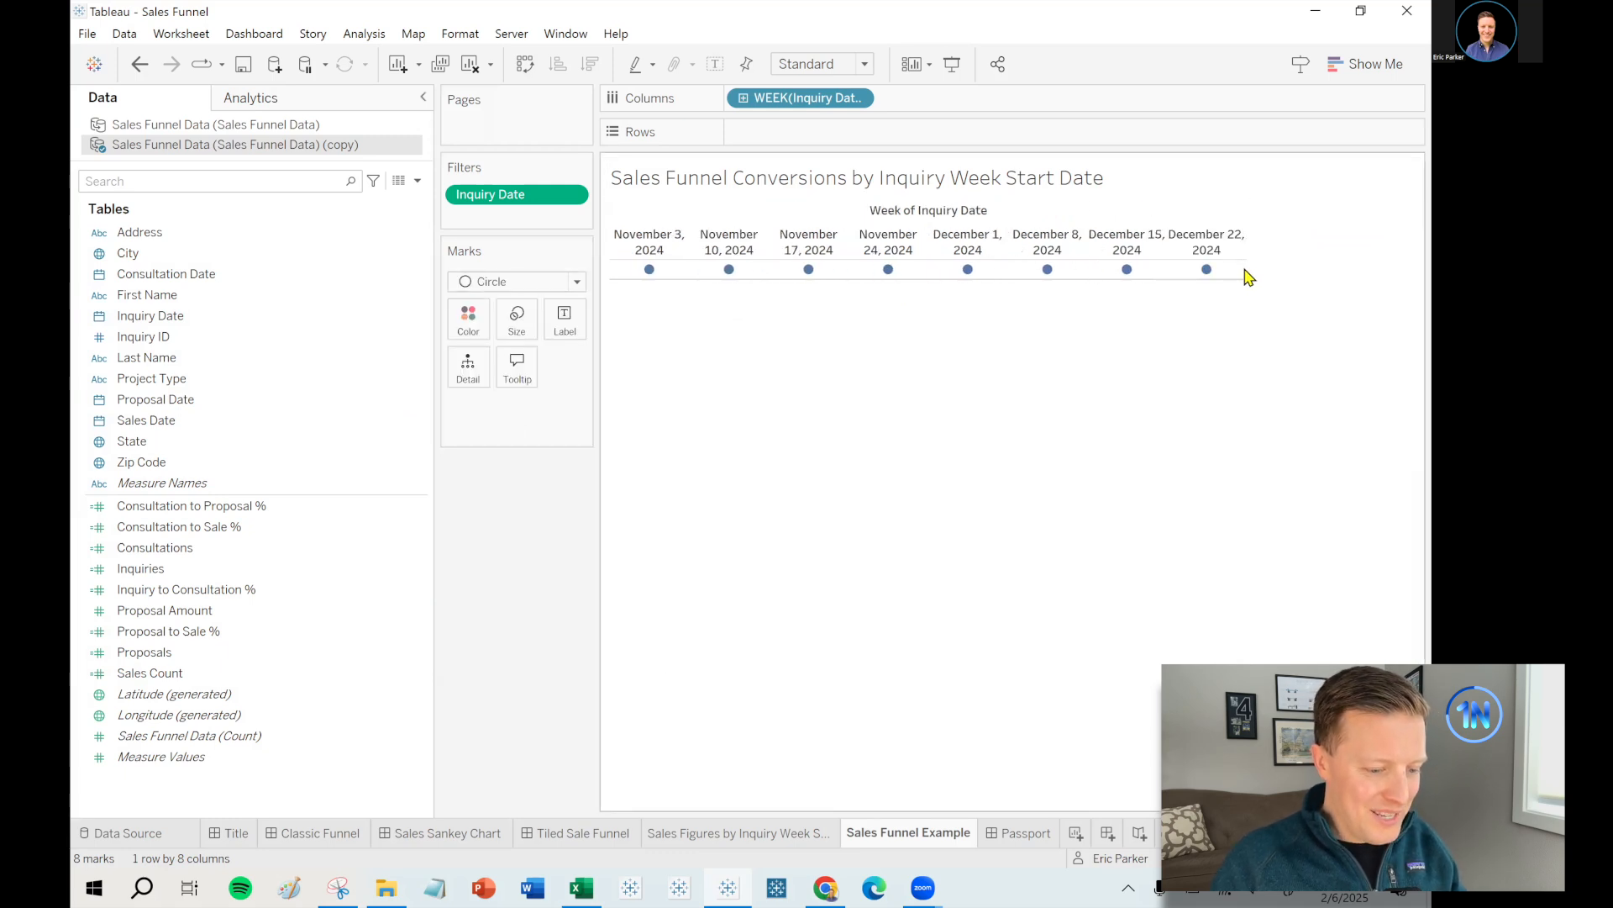
{"action": "left_click", "coordinate": [835, 67]}
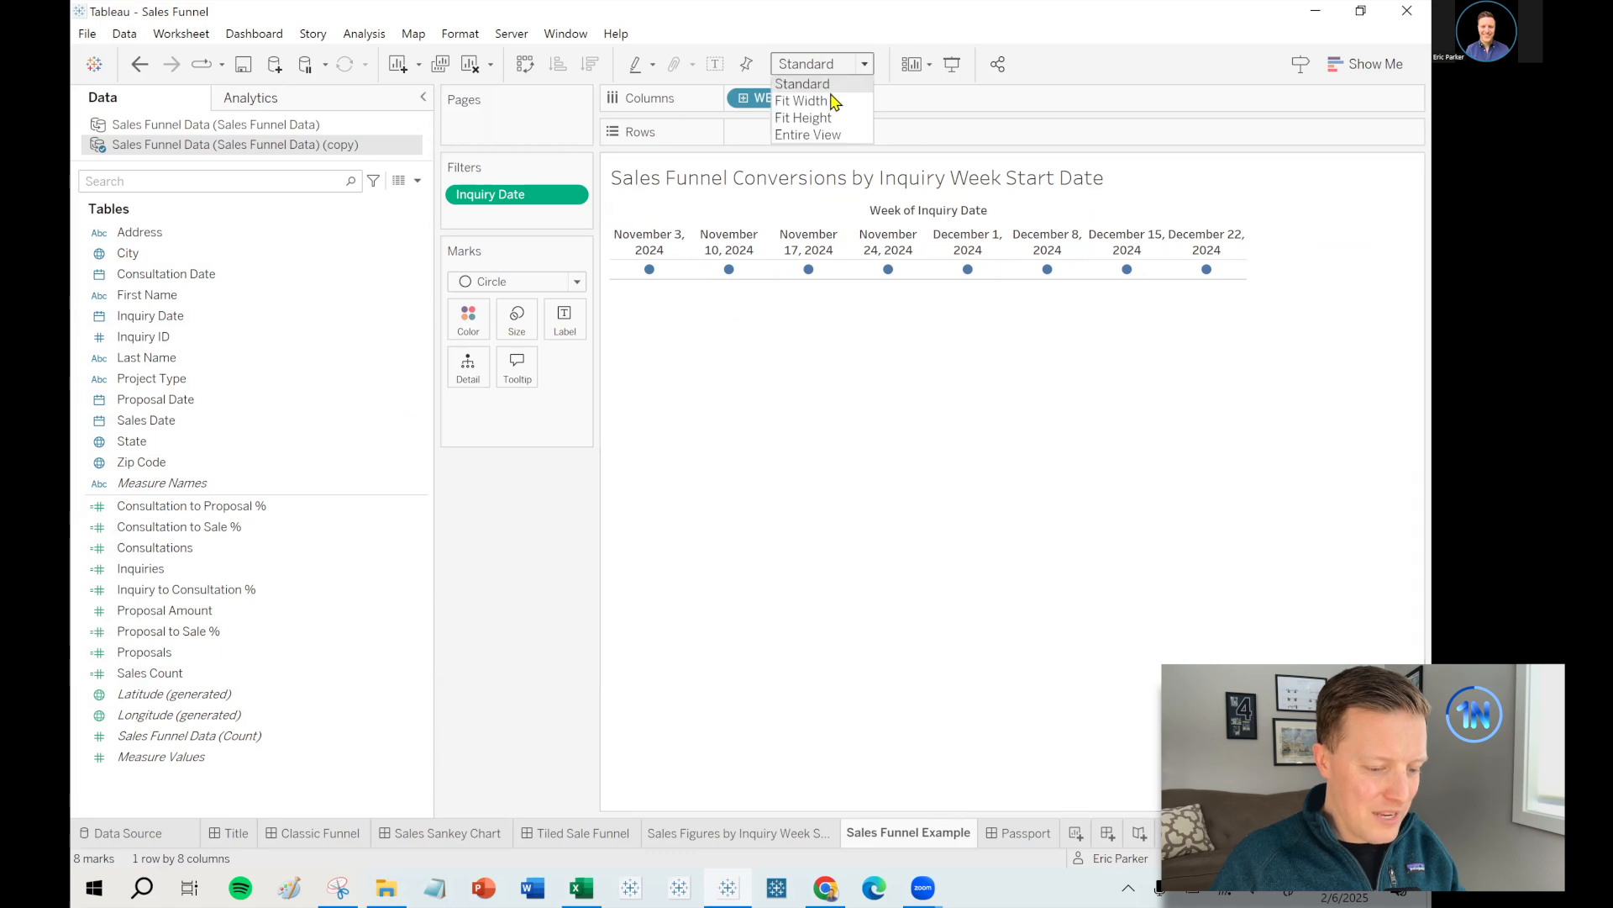
{"action": "left_click", "coordinate": [833, 102]}
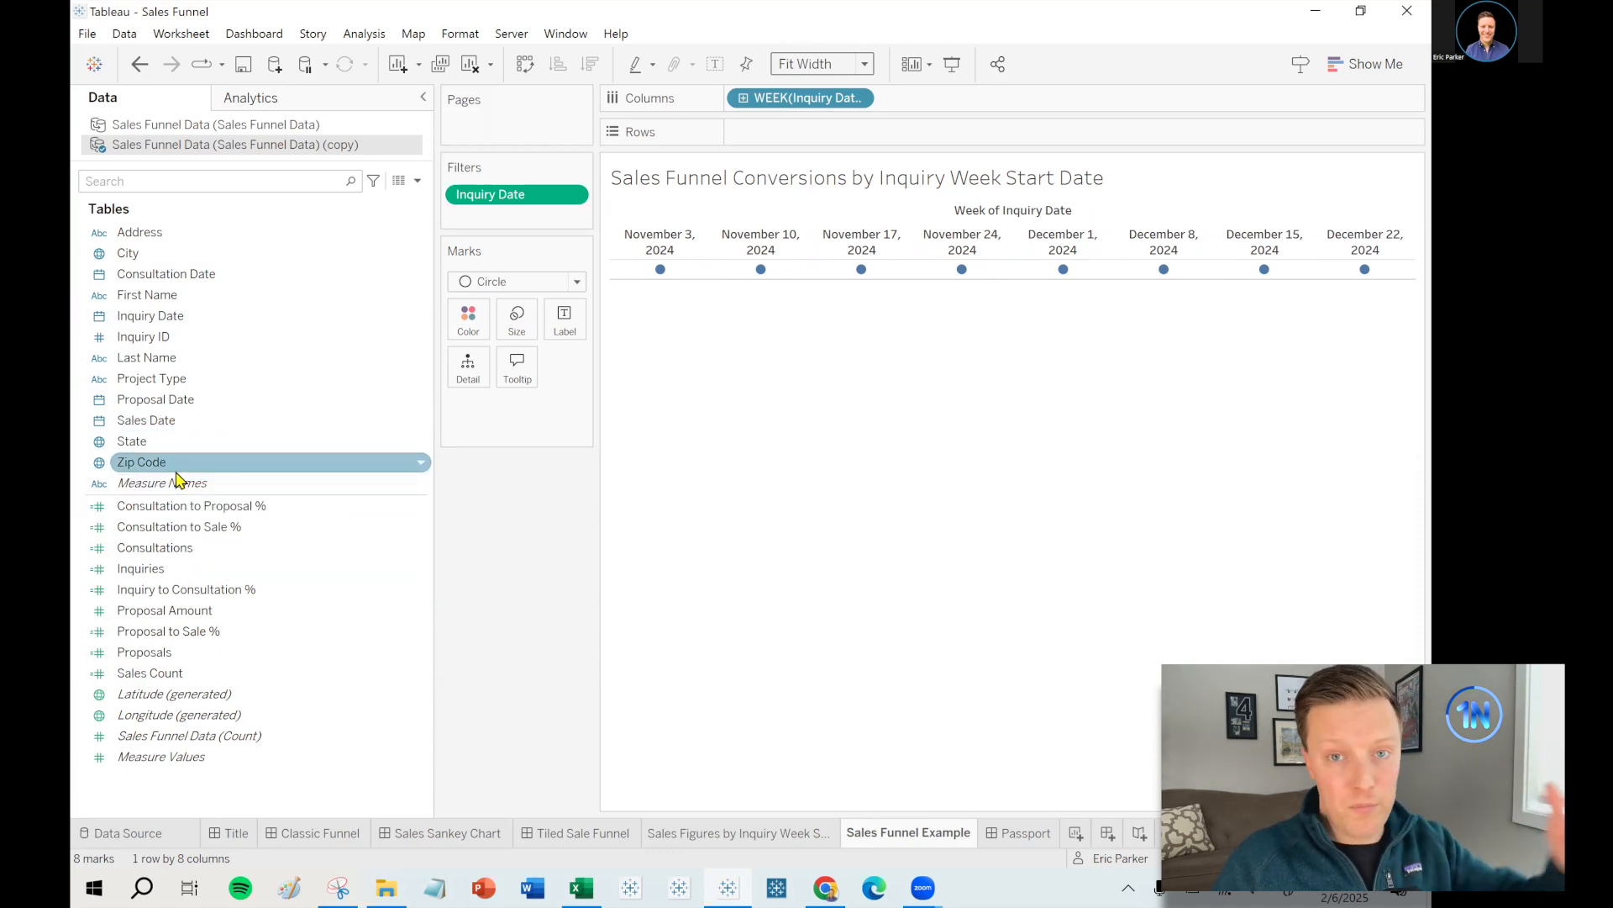
- Put Measure Names on Rows and Measure Values on Label, fit Entire View, and filter Measure Names
{"action": "left_click_drag", "start_coordinate": [178, 482], "coordinate": [841, 137]}
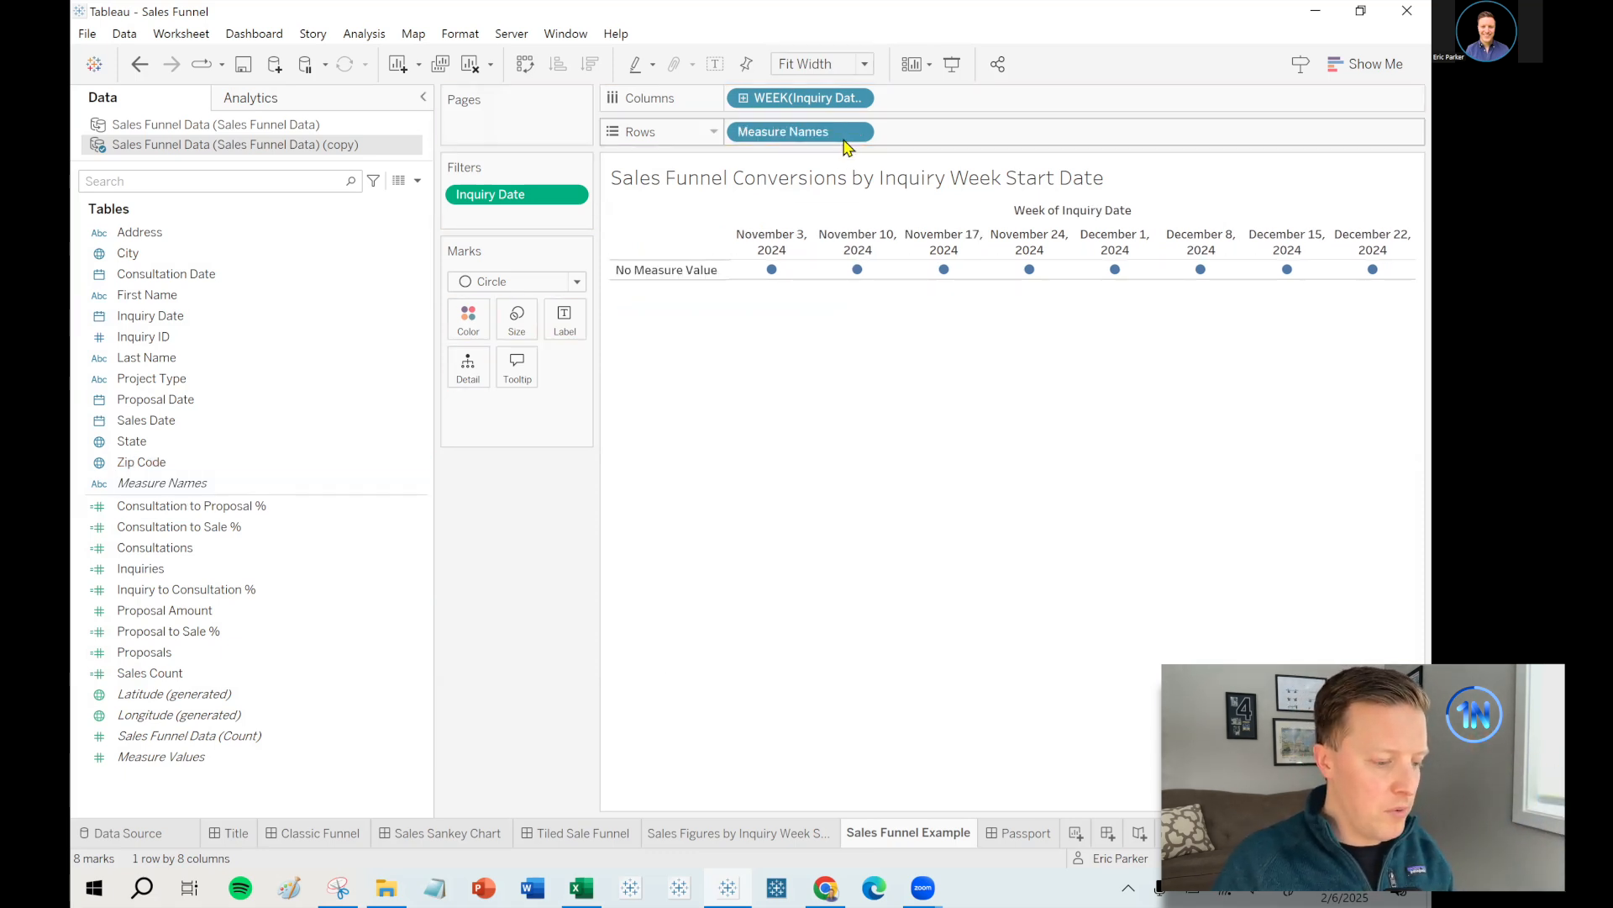
{"action": "left_click_drag", "start_coordinate": [157, 761], "coordinate": [564, 317]}
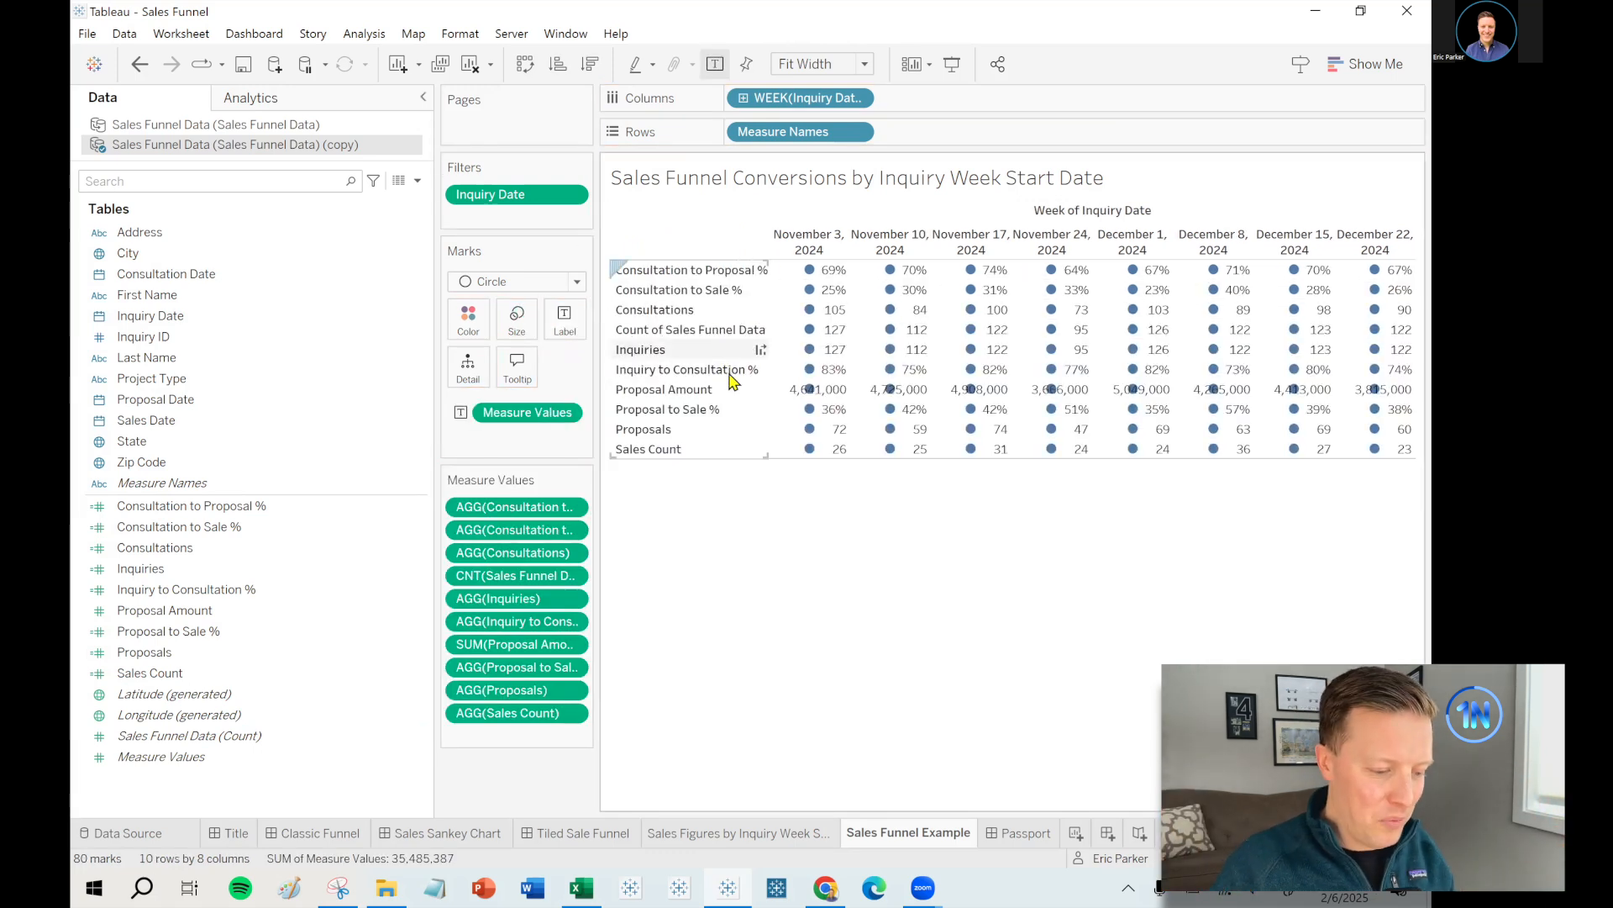
{"action": "left_click", "coordinate": [864, 64]}
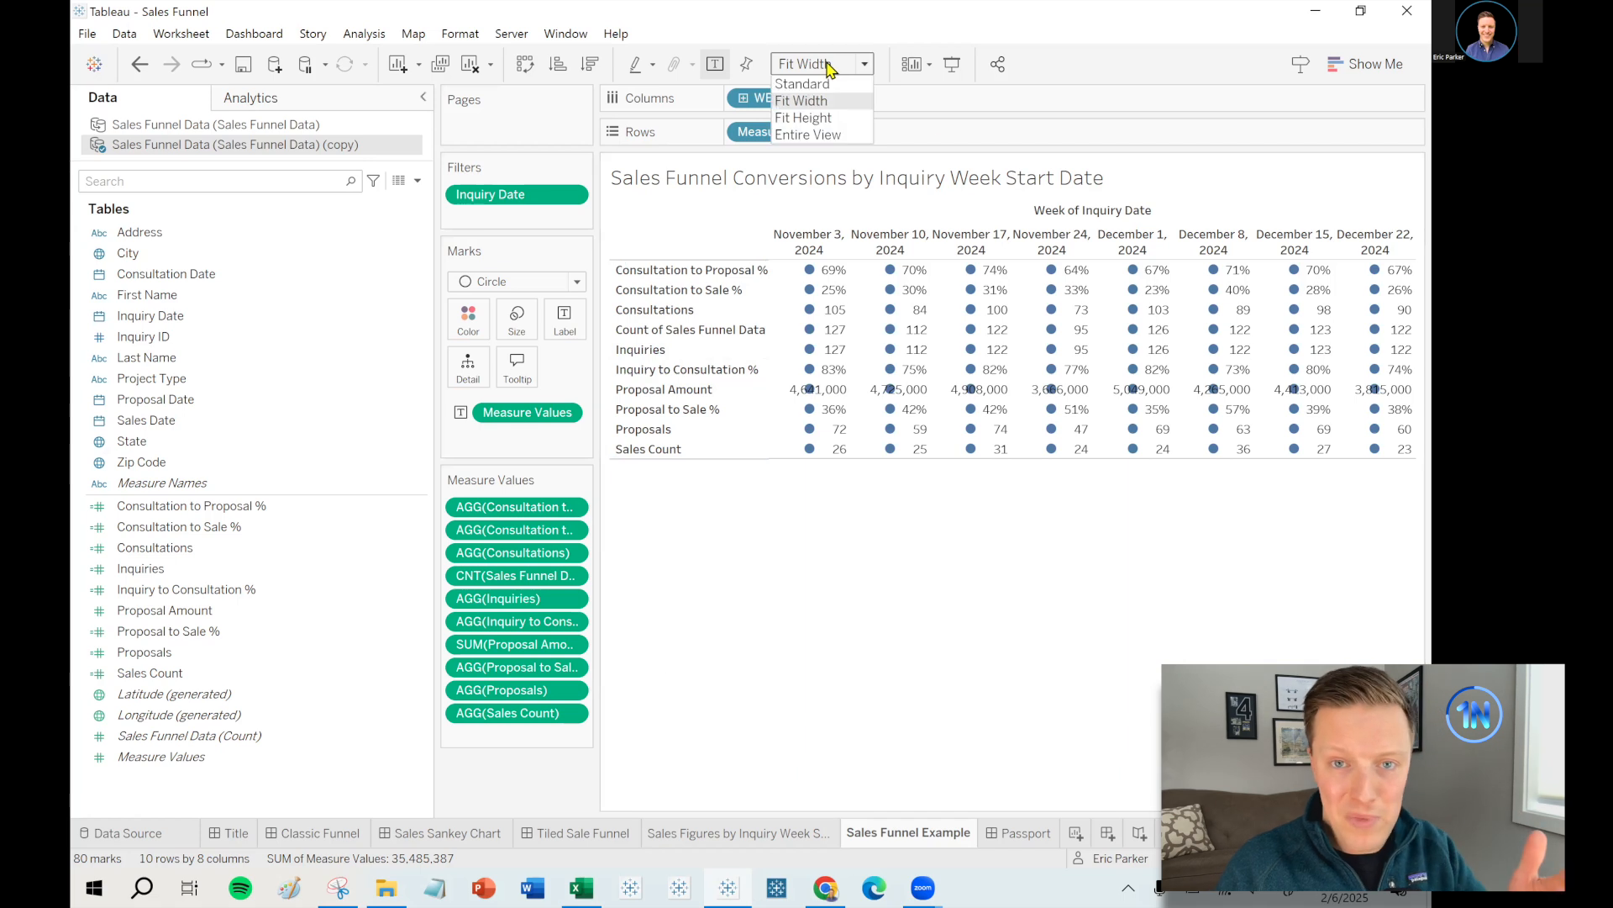
{"action": "left_click", "coordinate": [817, 135]}
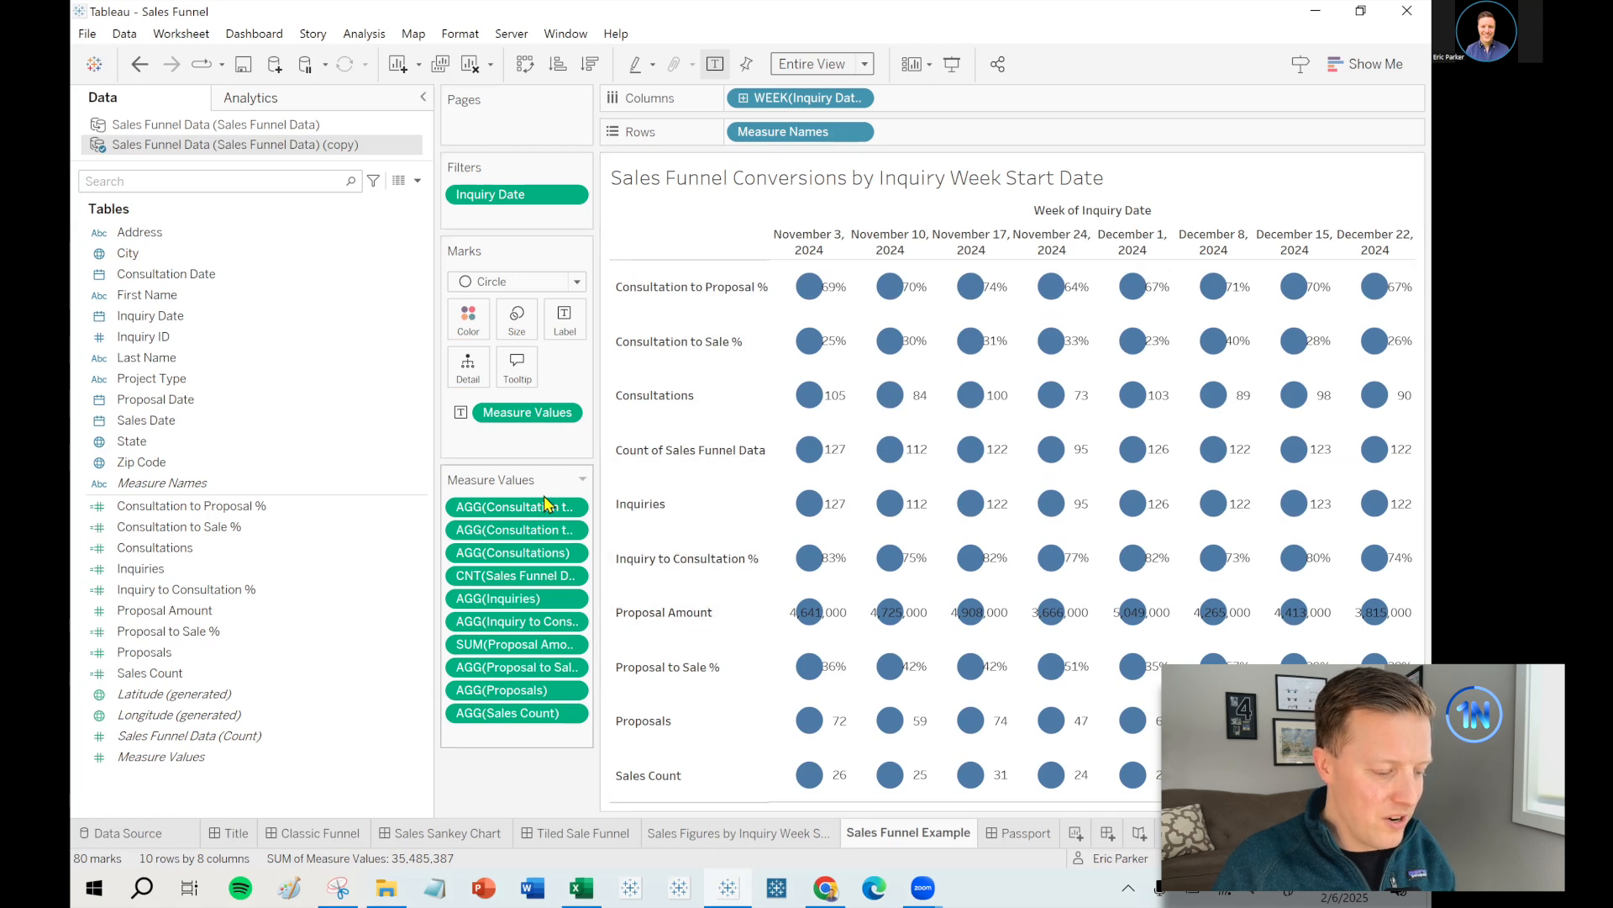
{"action": "left_click", "coordinate": [137, 486]}
{"action": "left_click_drag", "start_coordinate": [288, 436], "coordinate": [488, 220]}
- Filter Measure Names to five measures, widen the row header, and move Inquiries to the top
{"action": "right_click", "coordinate": [488, 220]}
{"action": "left_click", "coordinate": [531, 228]}
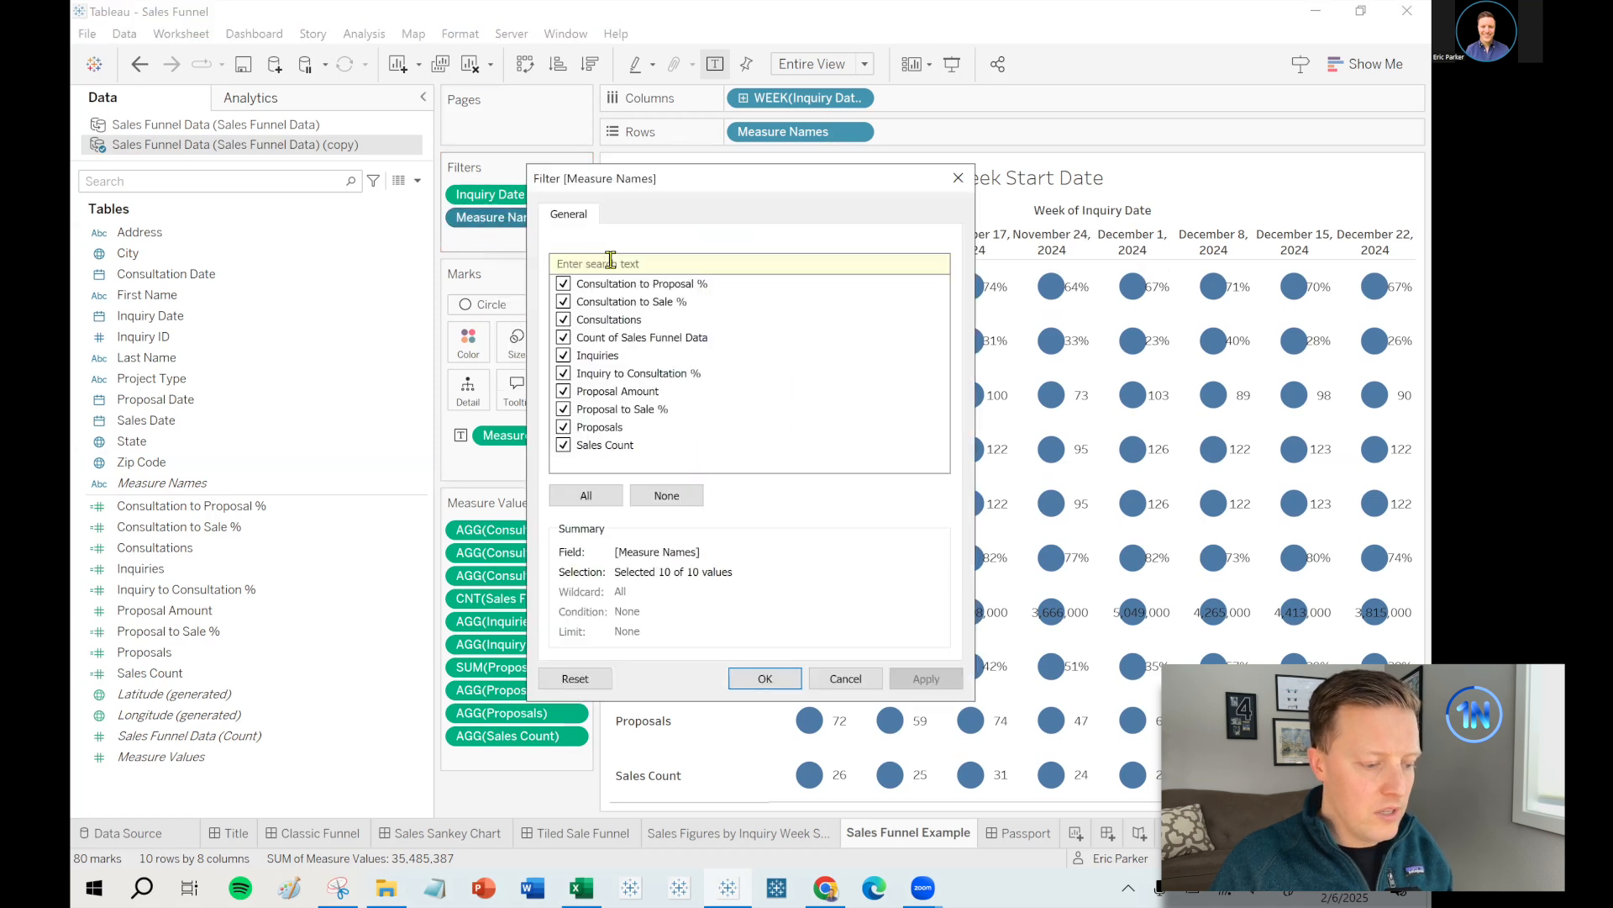
{"action": "left_click", "coordinate": [667, 496]}
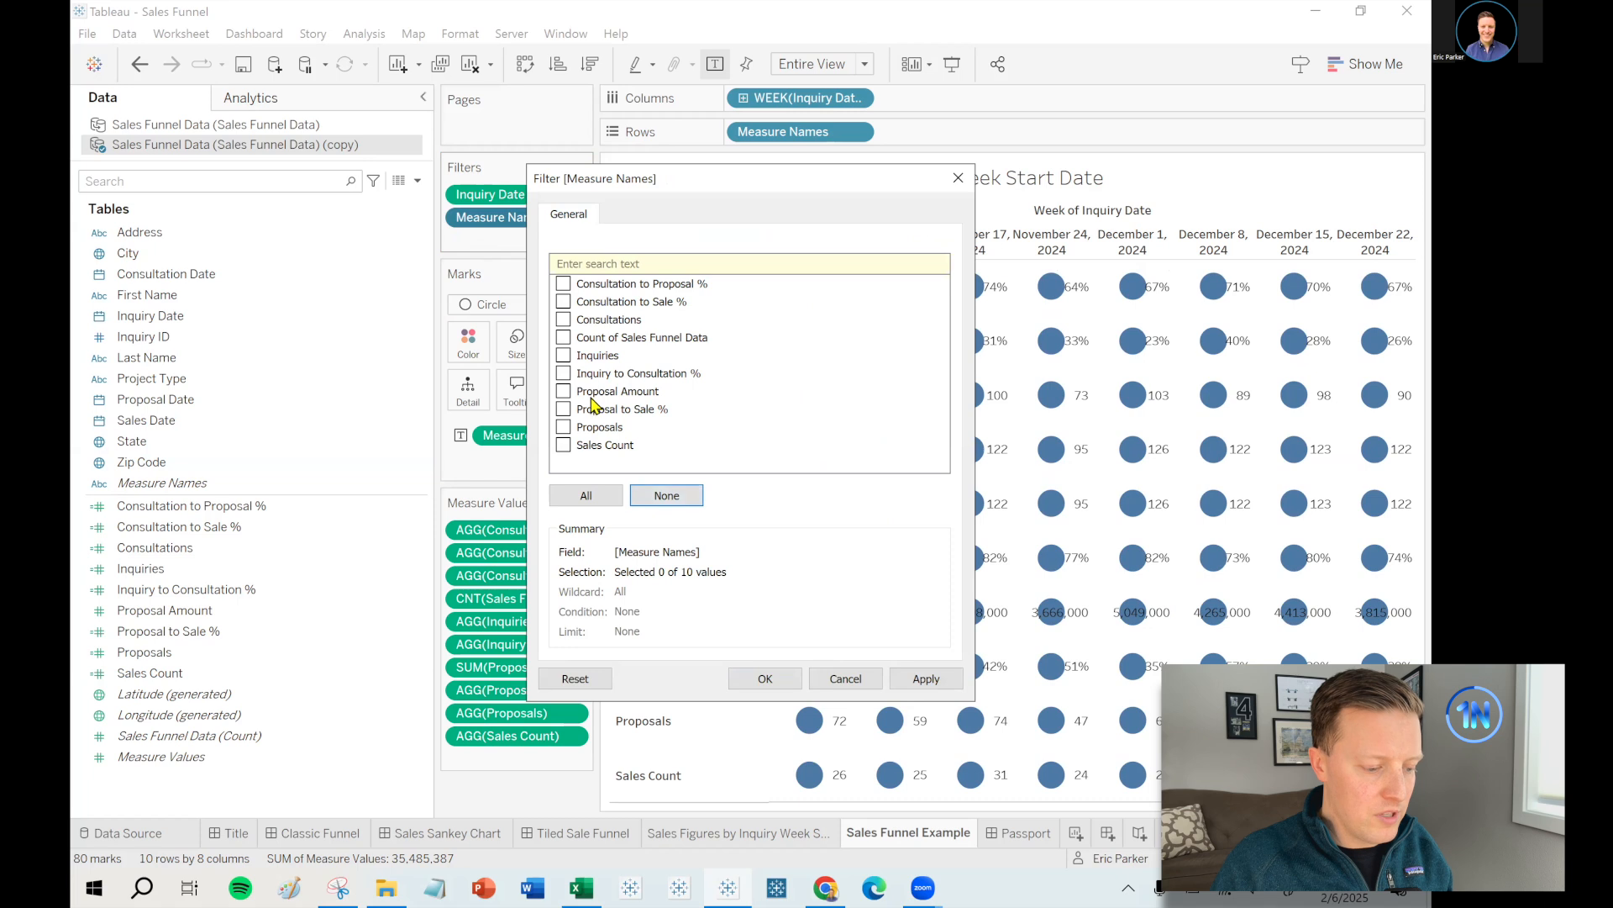
{"action": "left_click", "coordinate": [563, 356]}
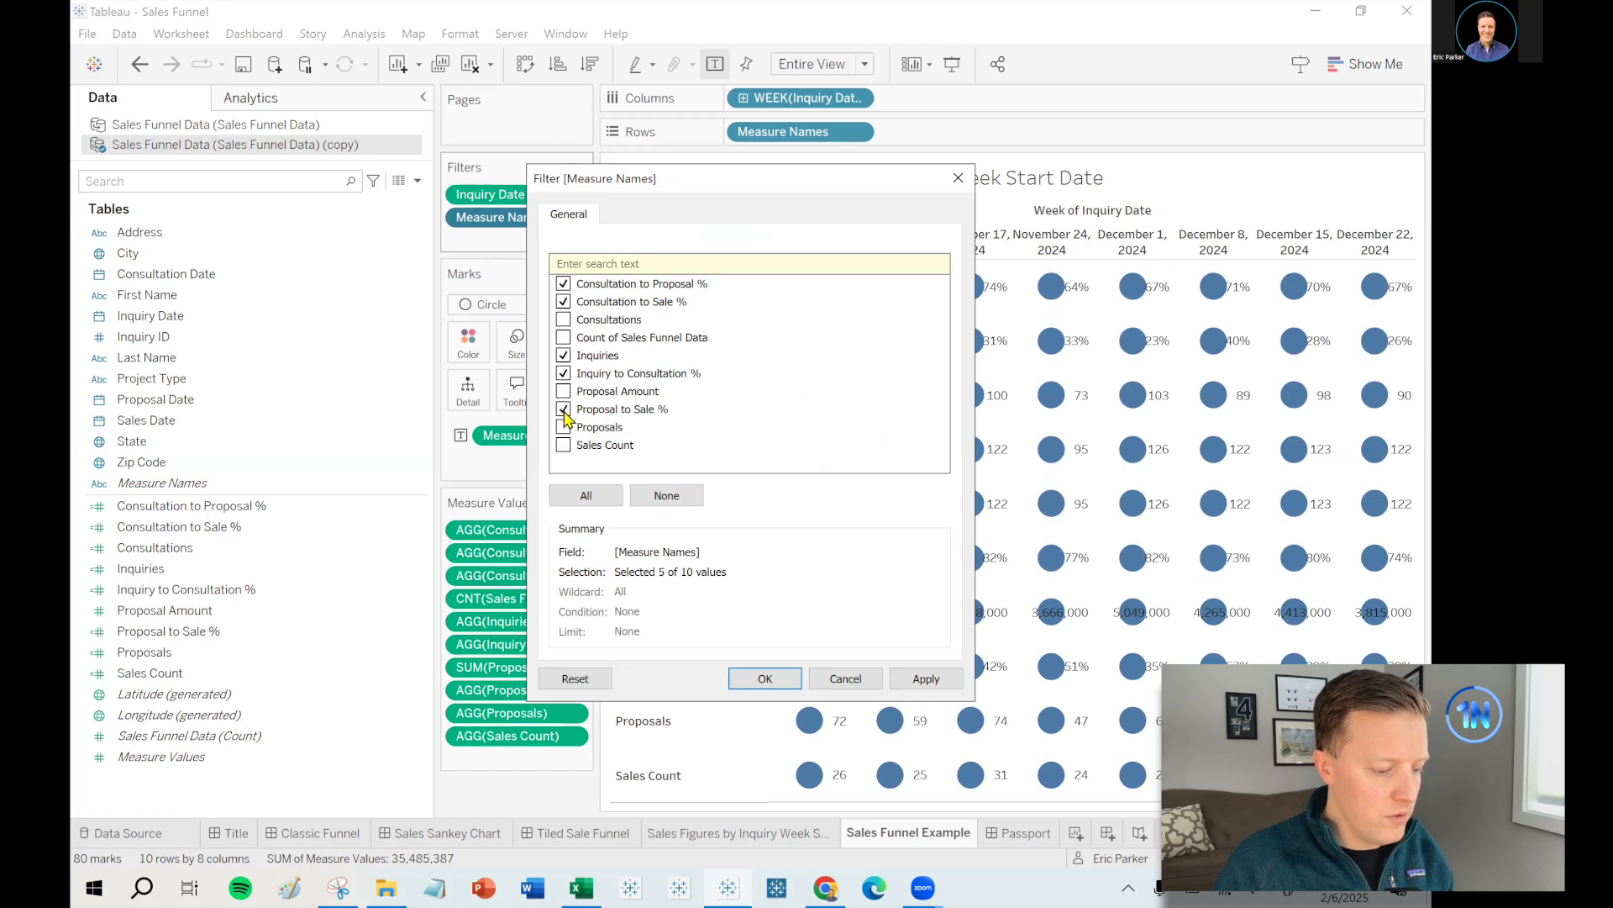
{"action": "left_click", "coordinate": [764, 678]}
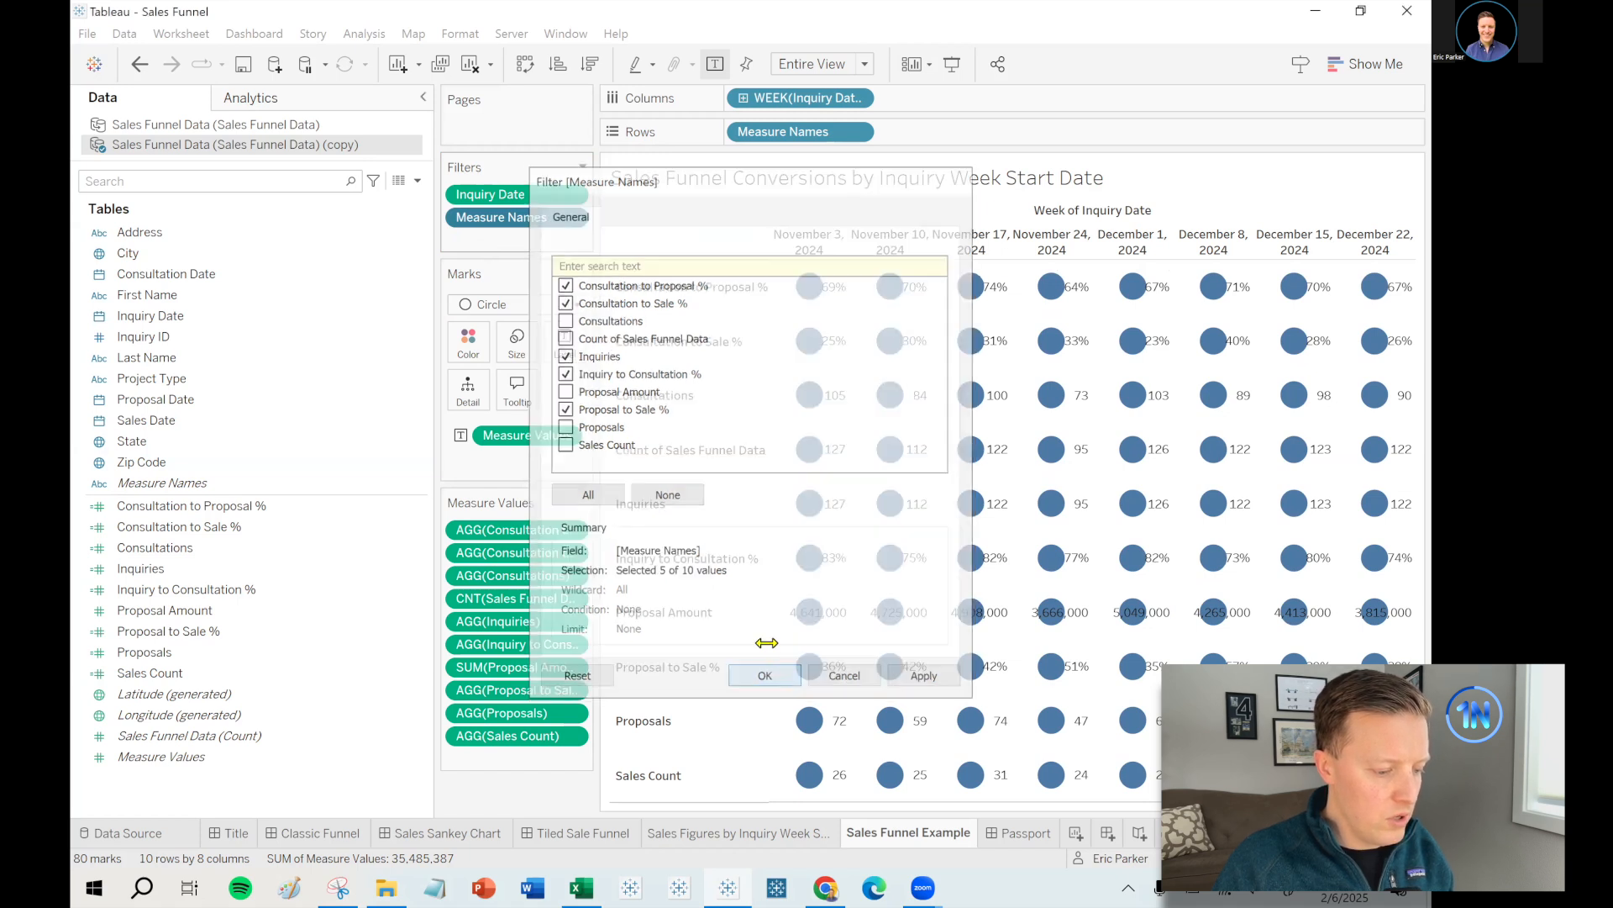
{"action": "left_click_drag", "start_coordinate": [767, 406], "coordinate": [795, 407]}
{"action": "left_click_drag", "start_coordinate": [504, 575], "coordinate": [509, 517]}
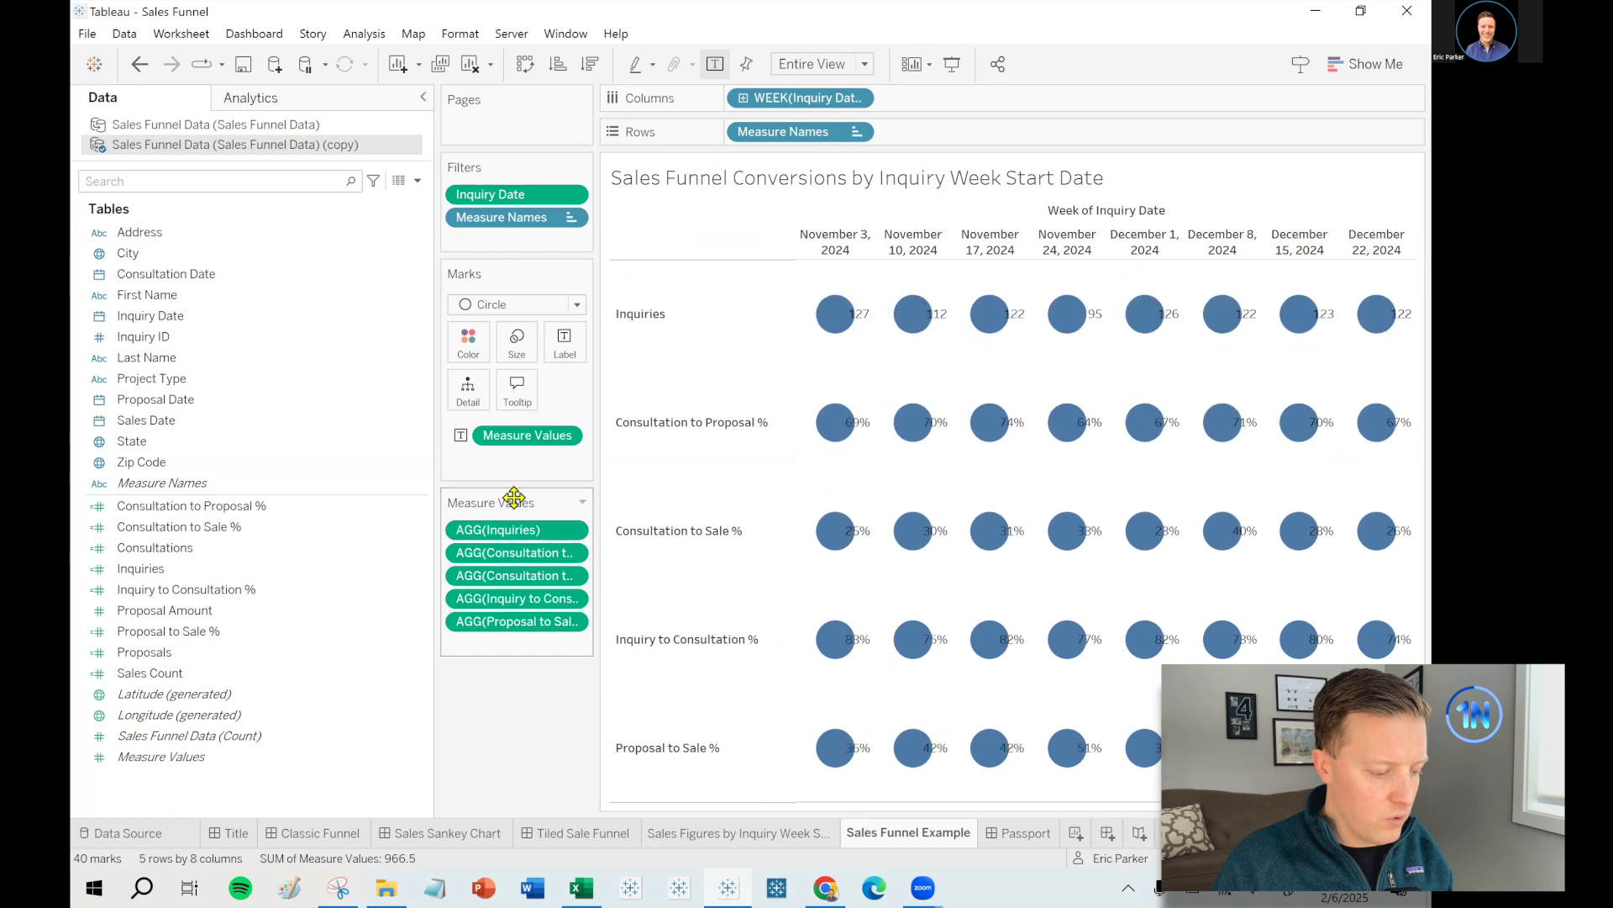
- Reorder the measure rows into funnel order, ending with Proposal to Sale % above Consultation to Sale %
{"action": "left_click_drag", "start_coordinate": [493, 602], "coordinate": [497, 547]}
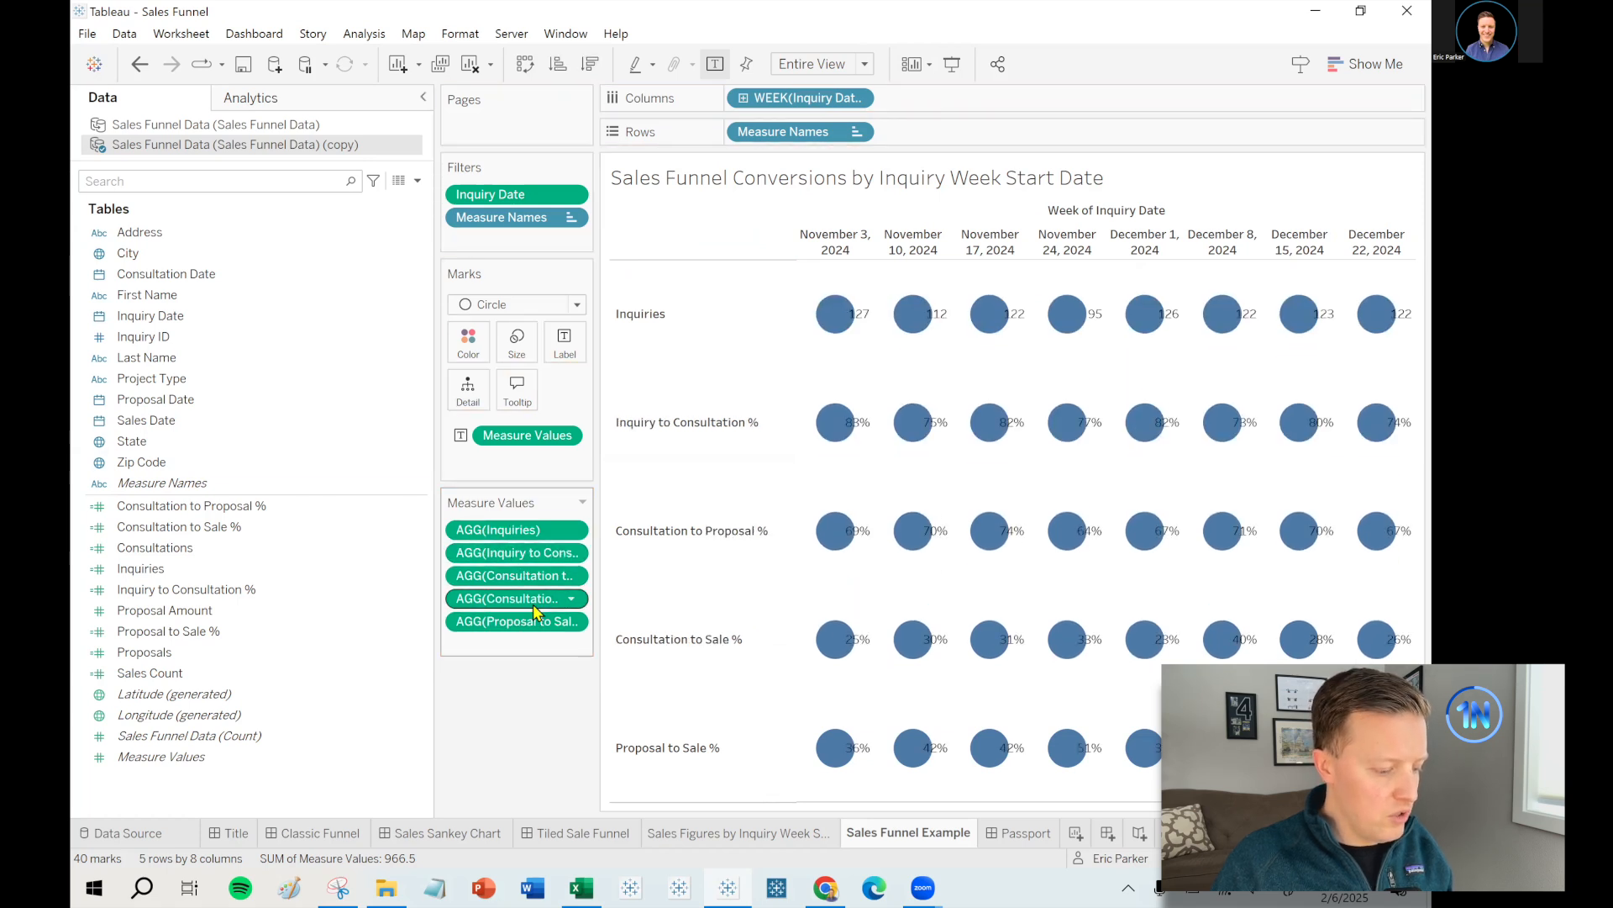
{"action": "left_click_drag", "start_coordinate": [632, 582], "coordinate": [668, 580]}
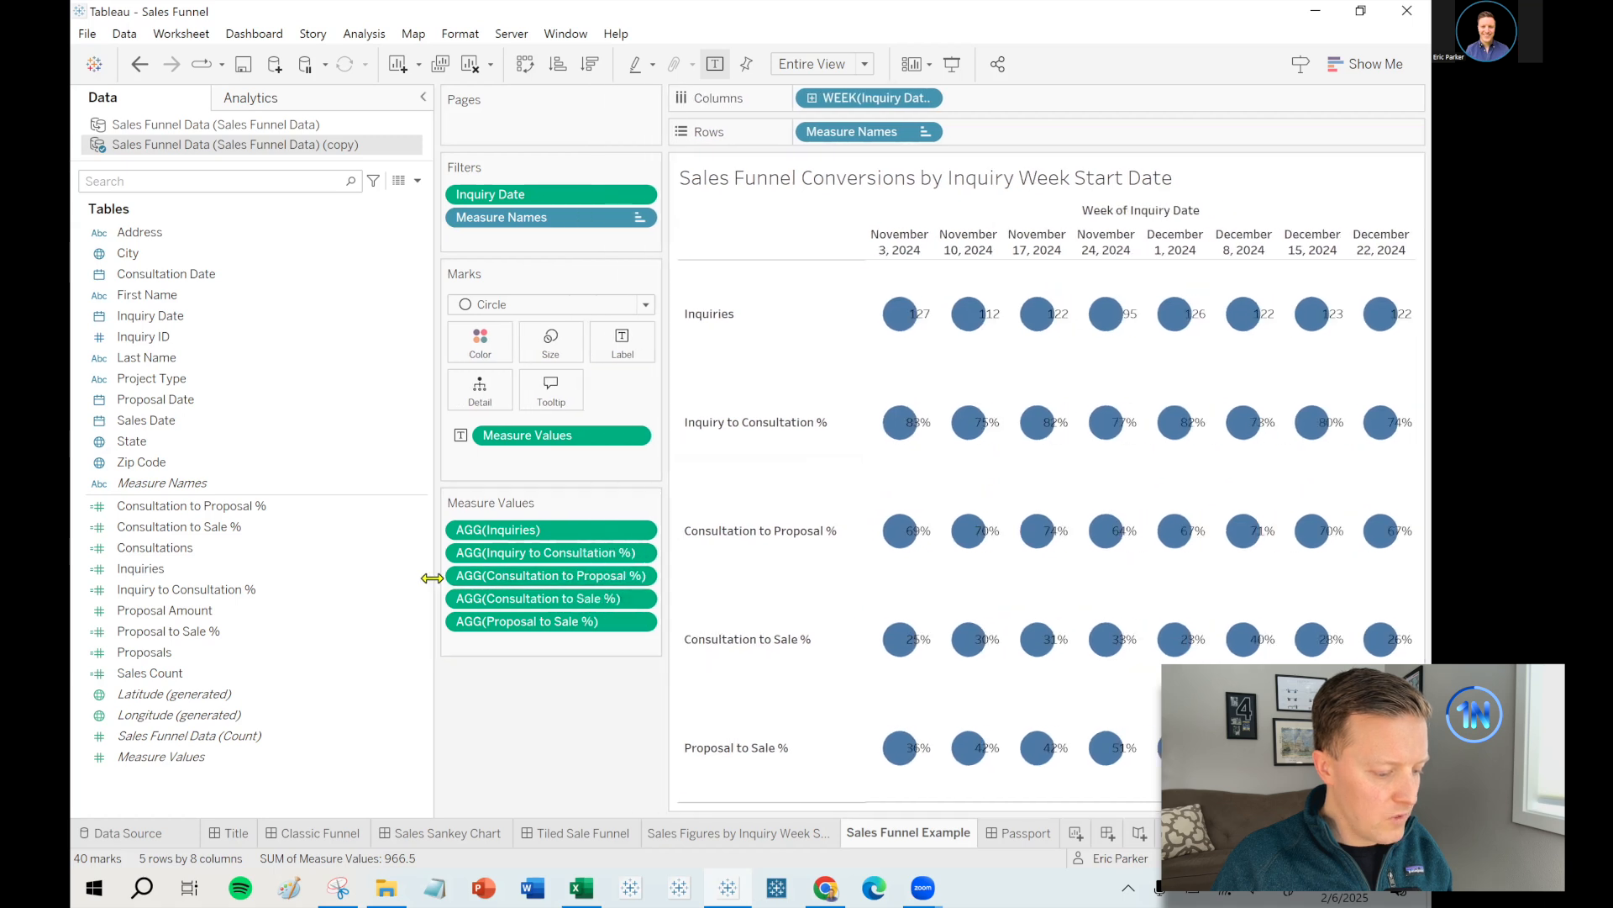
{"action": "left_click_drag", "start_coordinate": [395, 581], "coordinate": [277, 583]}
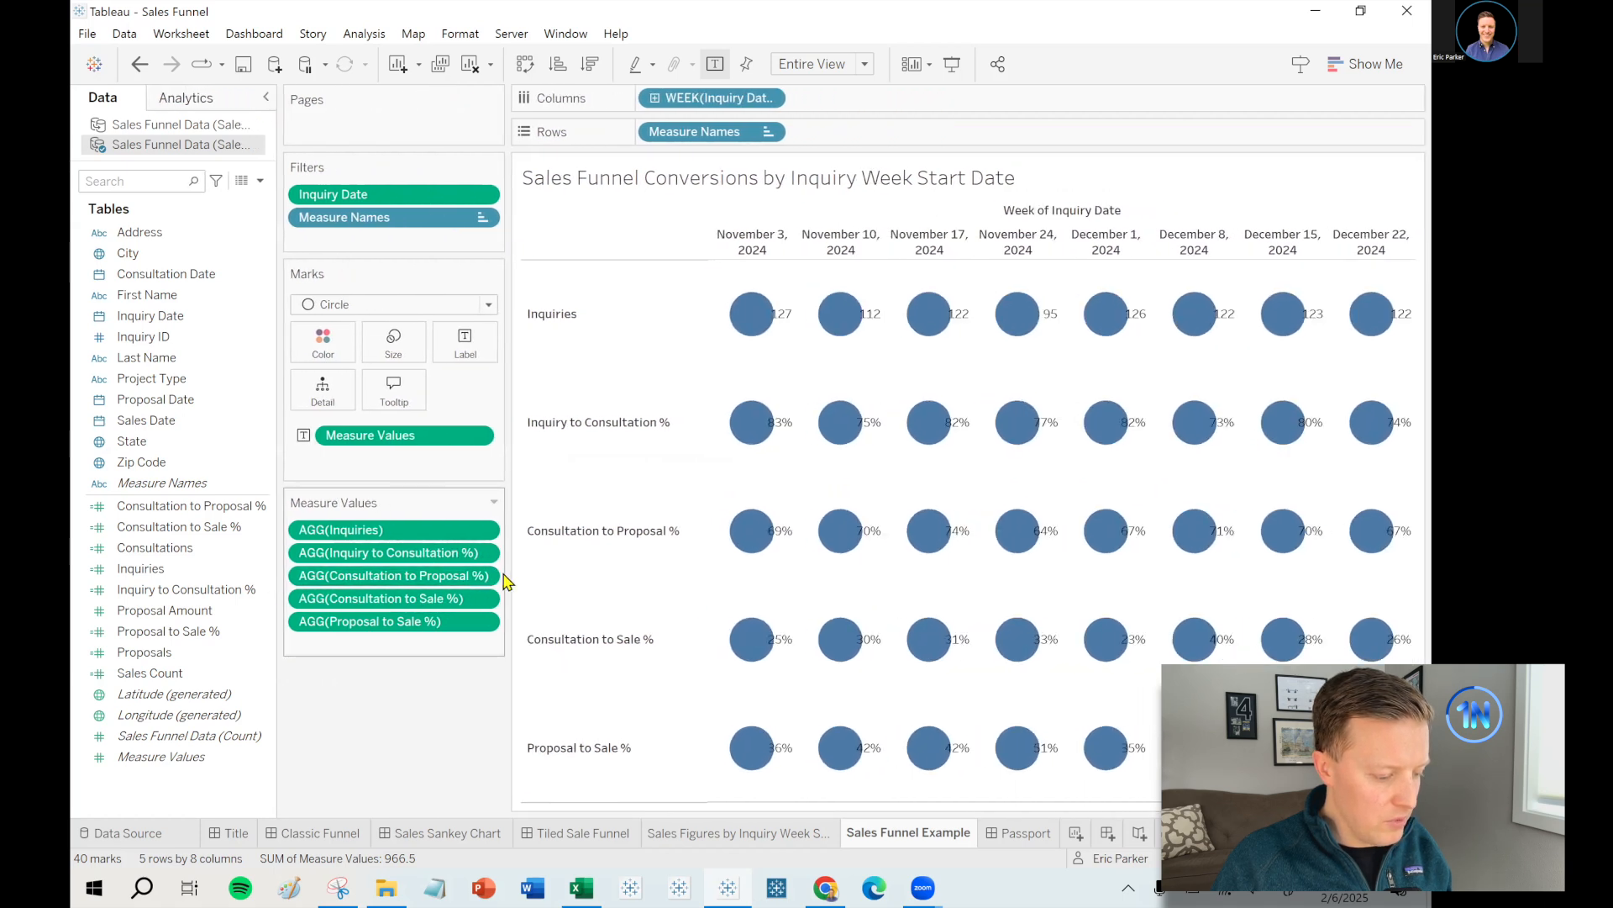
{"action": "left_click_drag", "start_coordinate": [506, 572], "coordinate": [541, 573]}
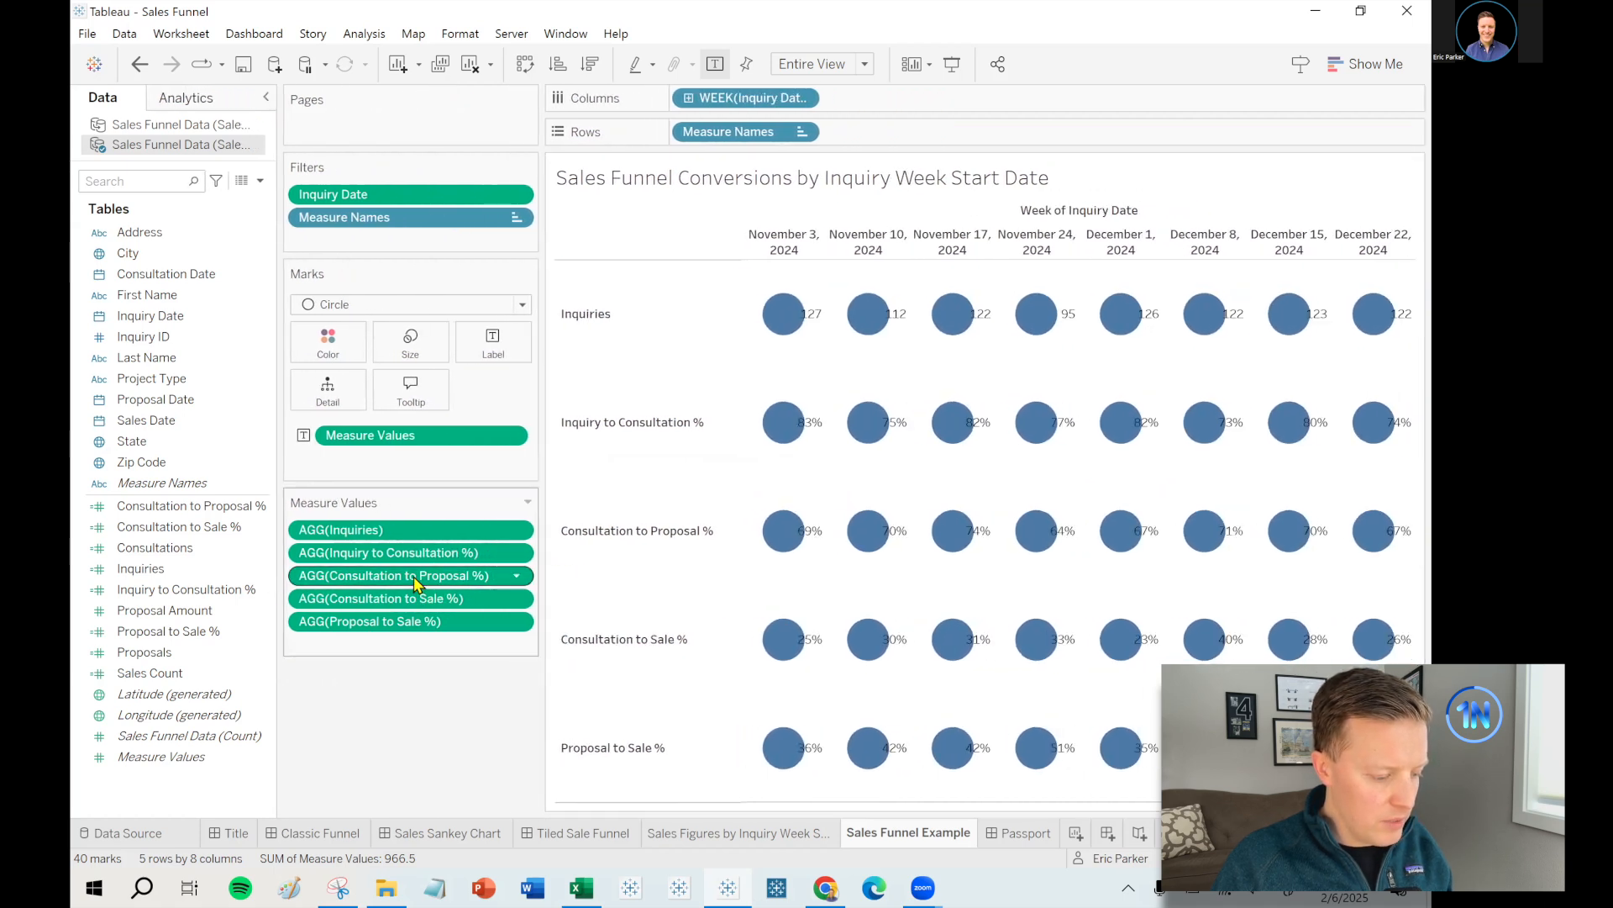
{"action": "left_click_drag", "start_coordinate": [413, 624], "coordinate": [412, 586]}
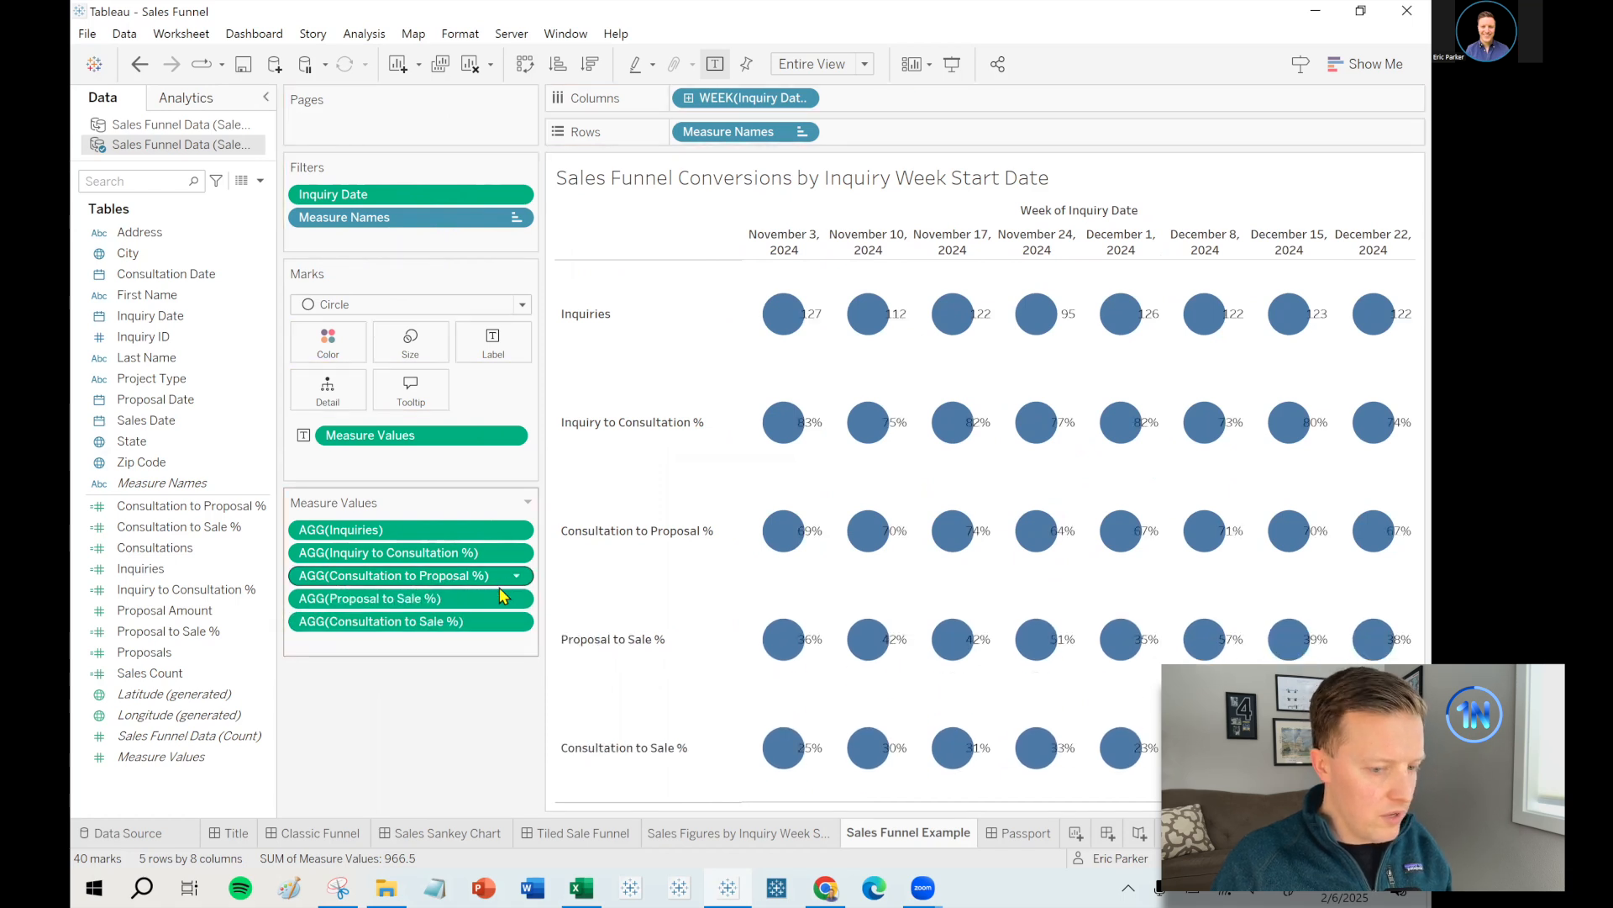
- Centre the labels horizontally inside the circles and enlarge the circle size
{"action": "left_click", "coordinate": [501, 346]}
{"action": "left_click", "coordinate": [588, 497]}
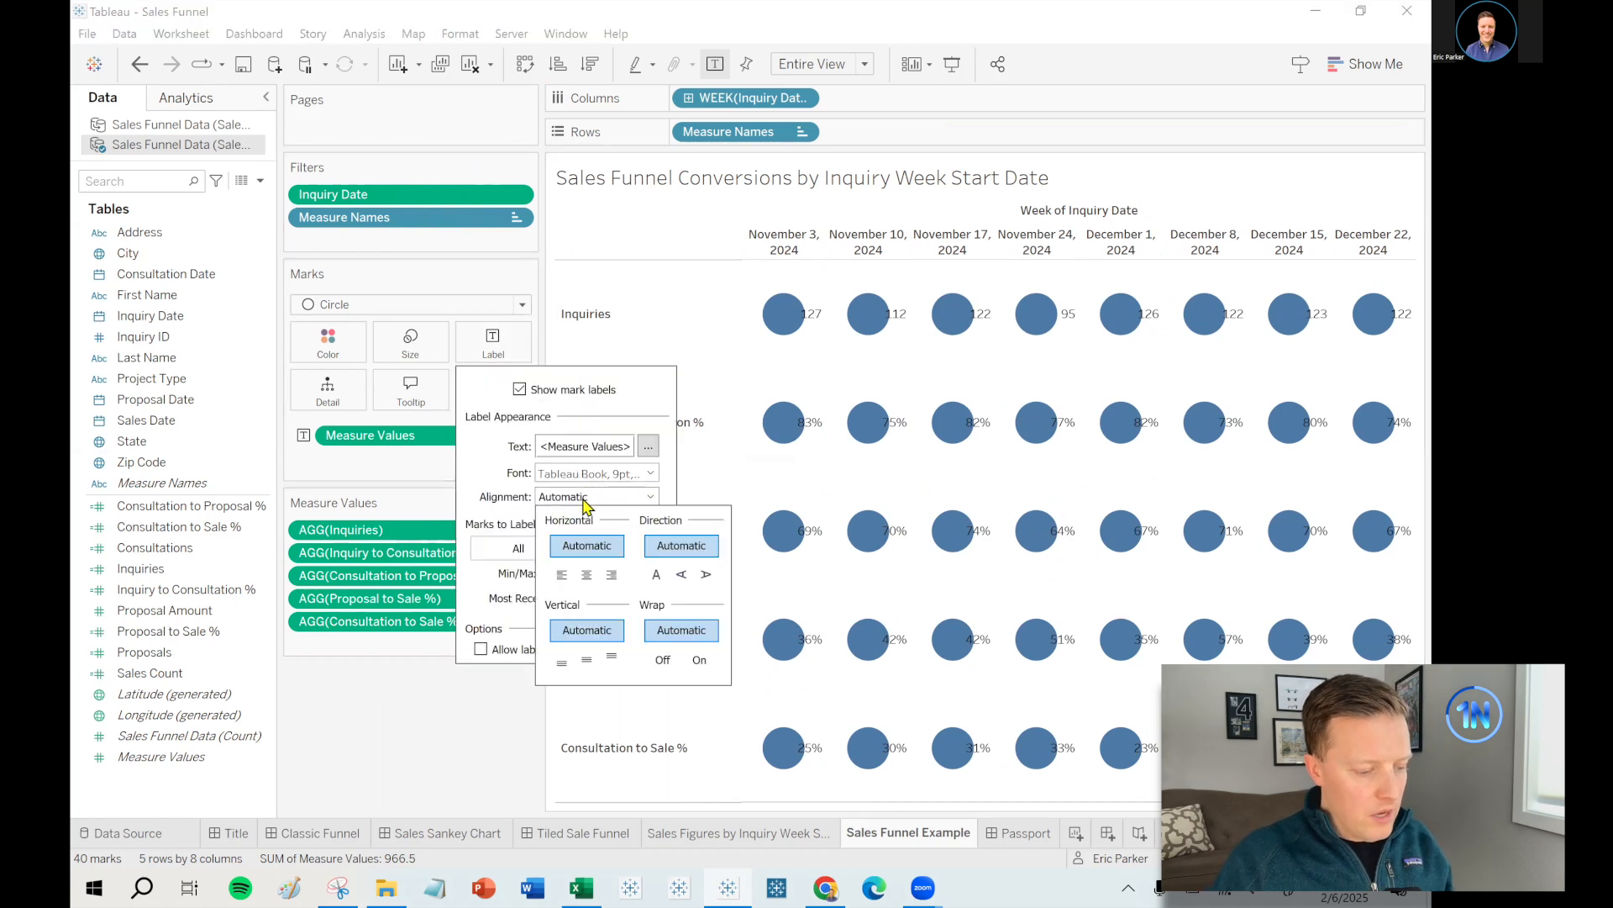
{"action": "left_click", "coordinate": [587, 575]}
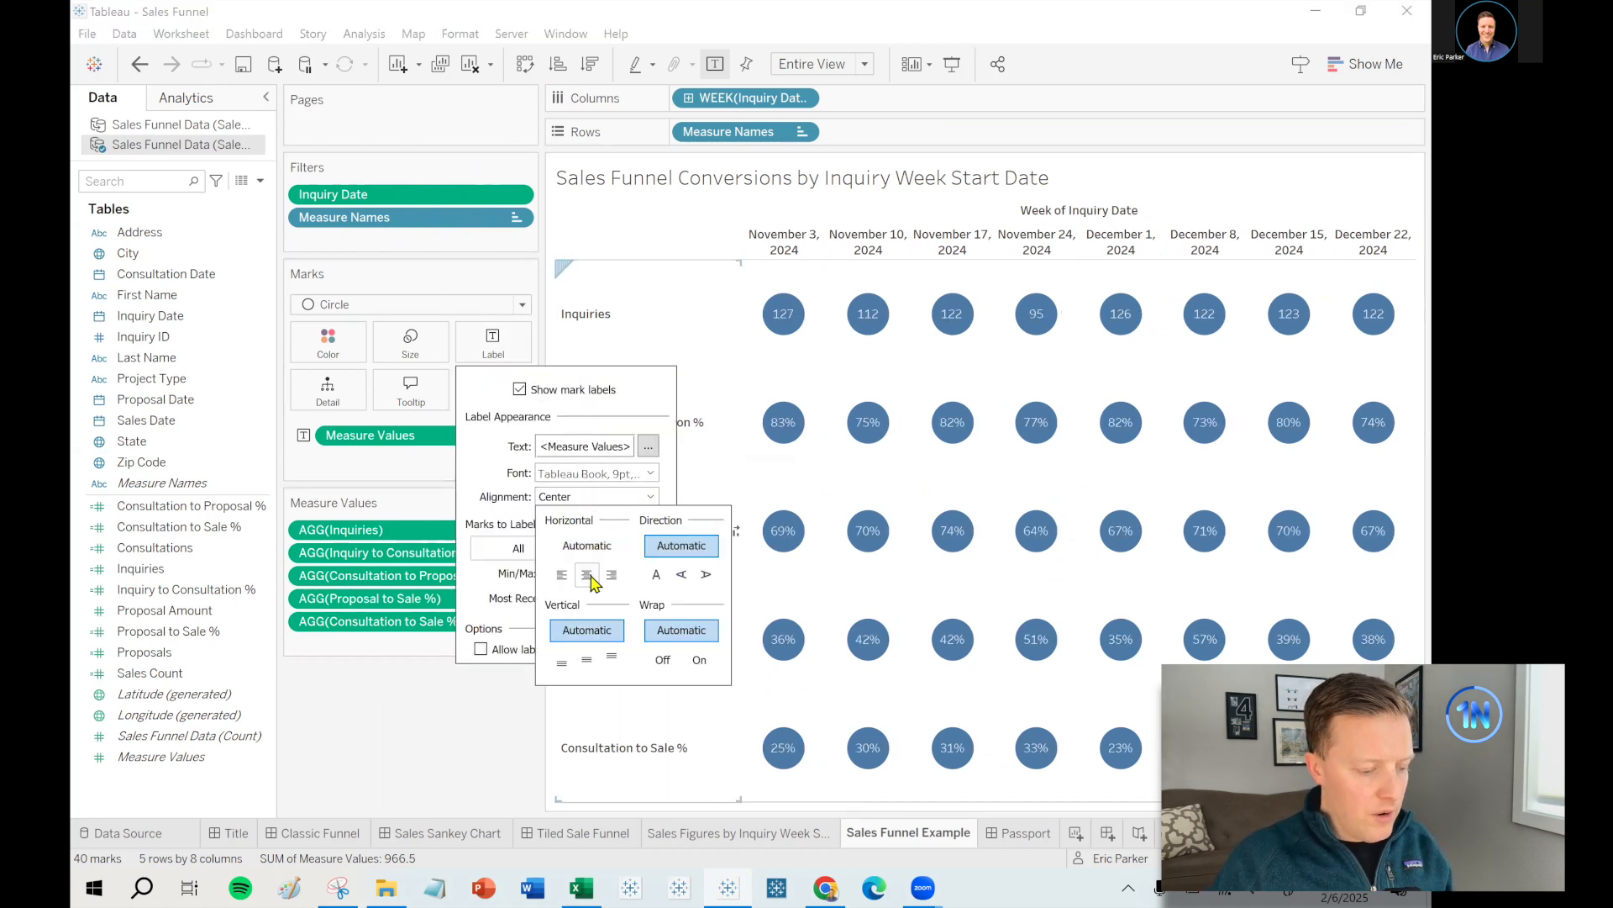
{"action": "left_click", "coordinate": [462, 699]}
{"action": "left_click", "coordinate": [408, 351]}
{"action": "left_click_drag", "start_coordinate": [446, 390], "coordinate": [459, 395]}
{"action": "left_click", "coordinate": [453, 758]}
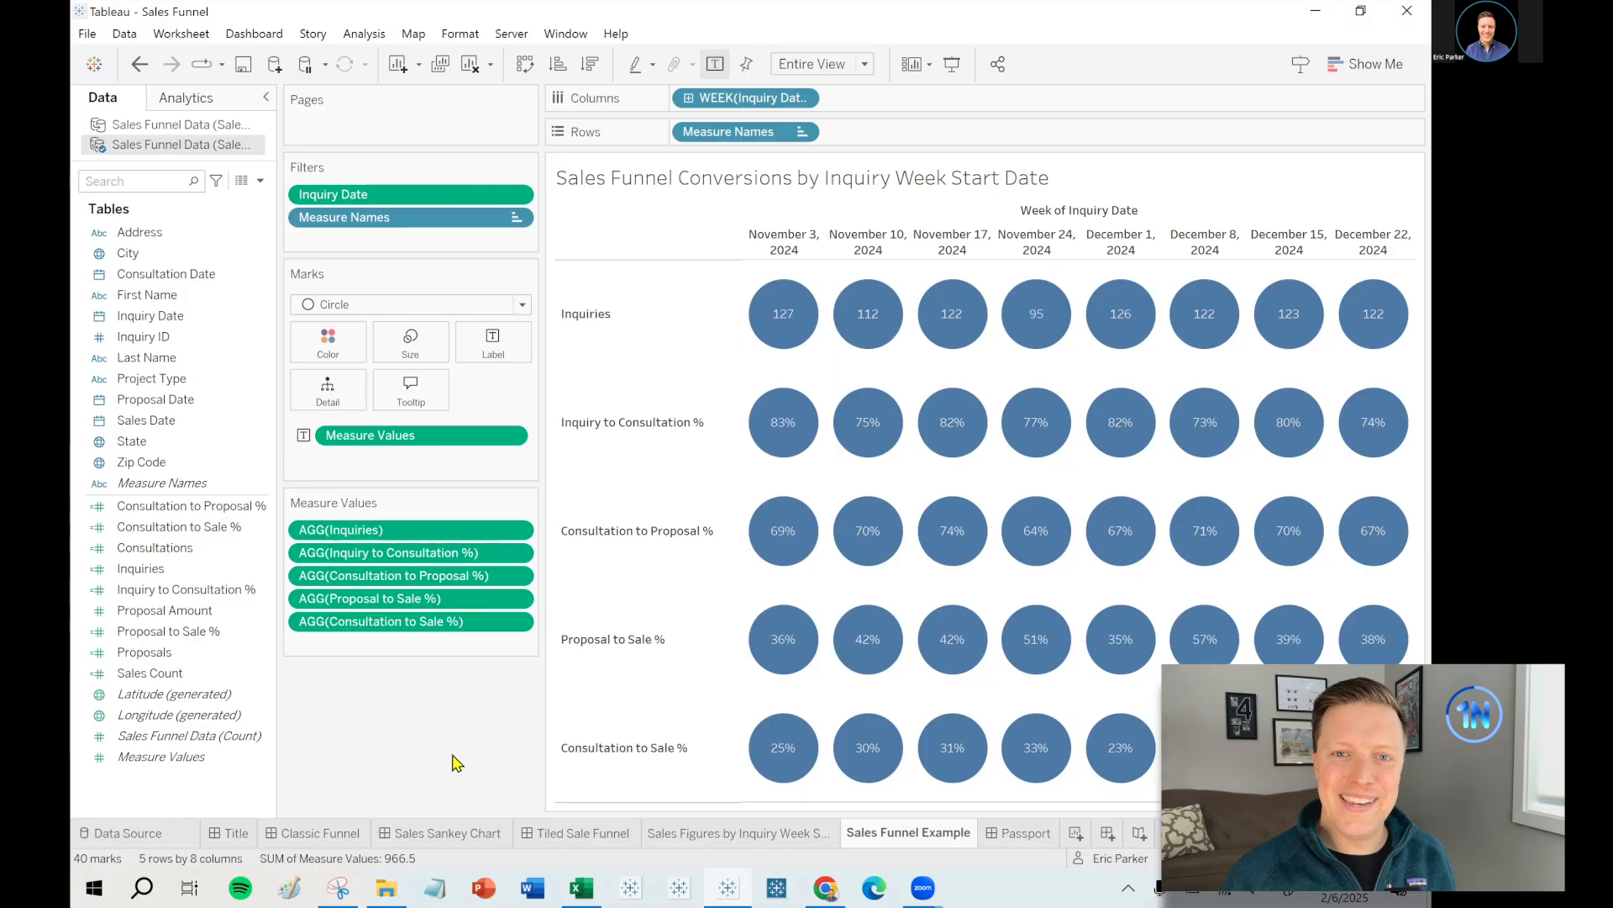
{"action": "left_click", "coordinate": [231, 591]}
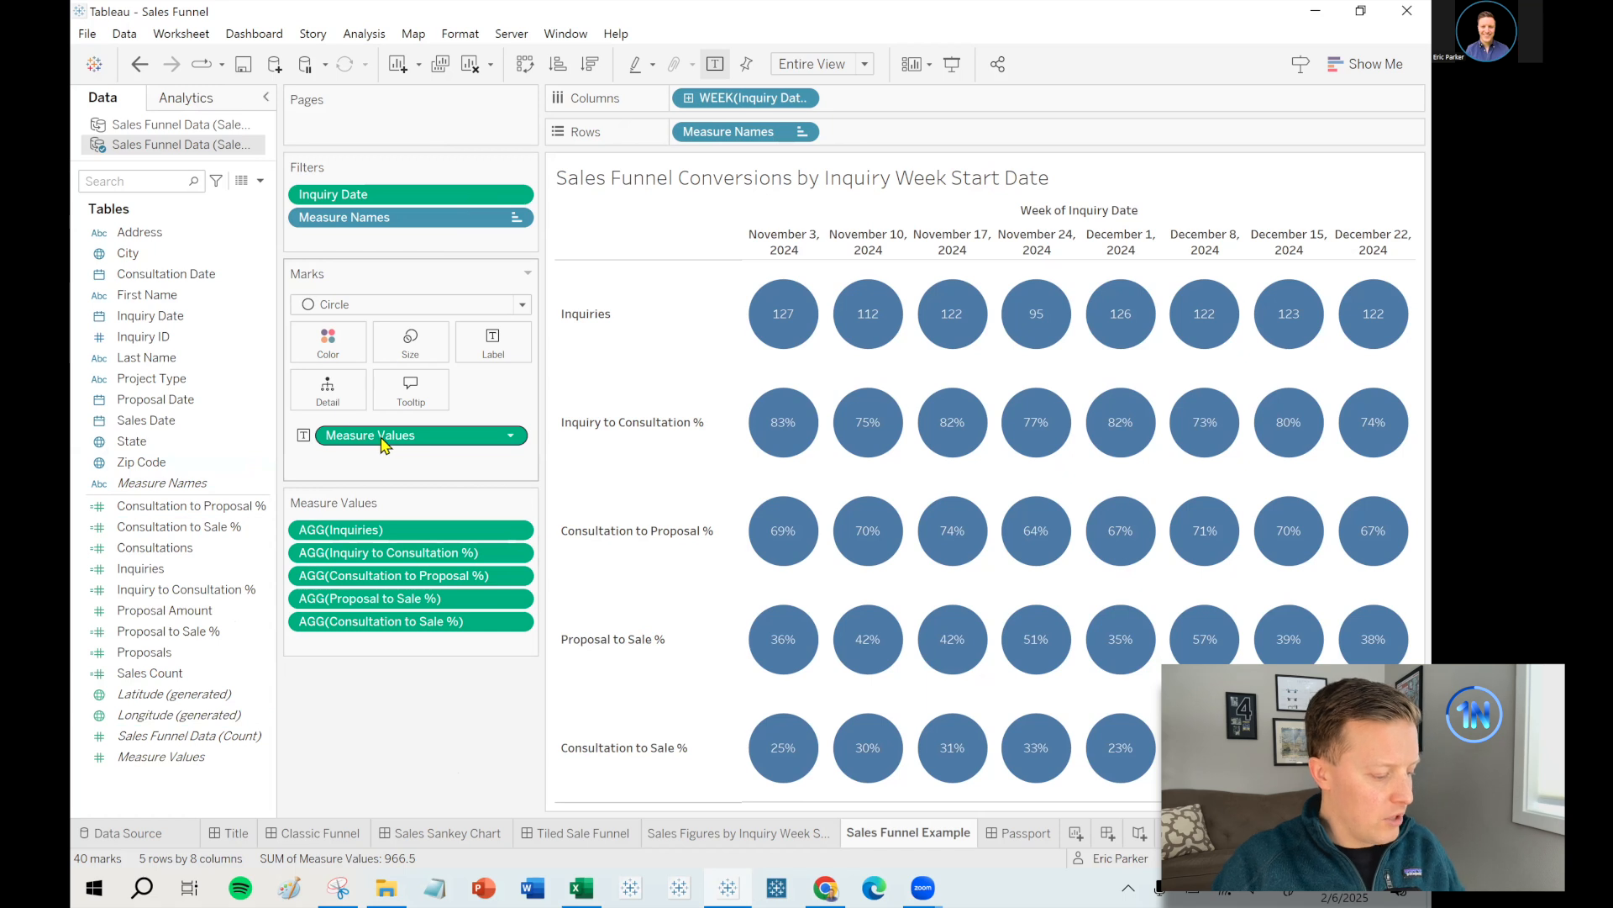
- Colour the circles by Measure Values on a single blue scale from 0.2 to 127.0
{"action": "left_click_drag", "start_coordinate": [364, 444], "coordinate": [326, 340]}
{"action": "mouse_move", "coordinate": [772, 334]}
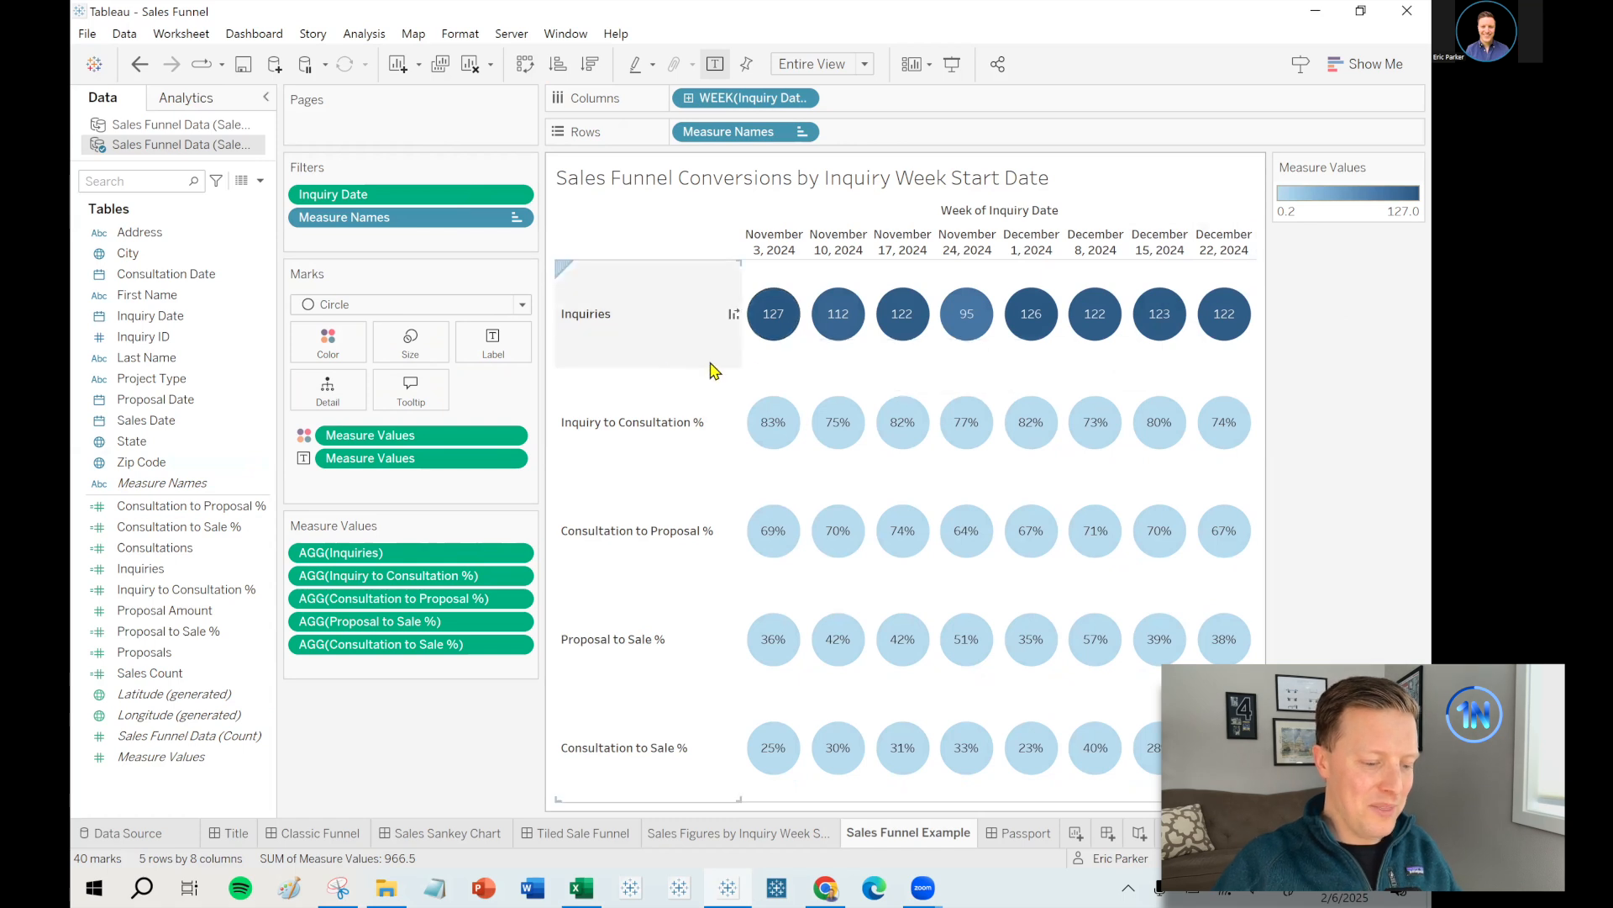
{"action": "mouse_move", "coordinate": [1397, 145]}
{"action": "left_mouse_down"}
{"action": "mouse_move", "coordinate": [1316, 137]}
{"action": "mouse_move", "coordinate": [1391, 140]}
{"action": "mouse_move", "coordinate": [1328, 119]}
{"action": "left_mouse_up"}
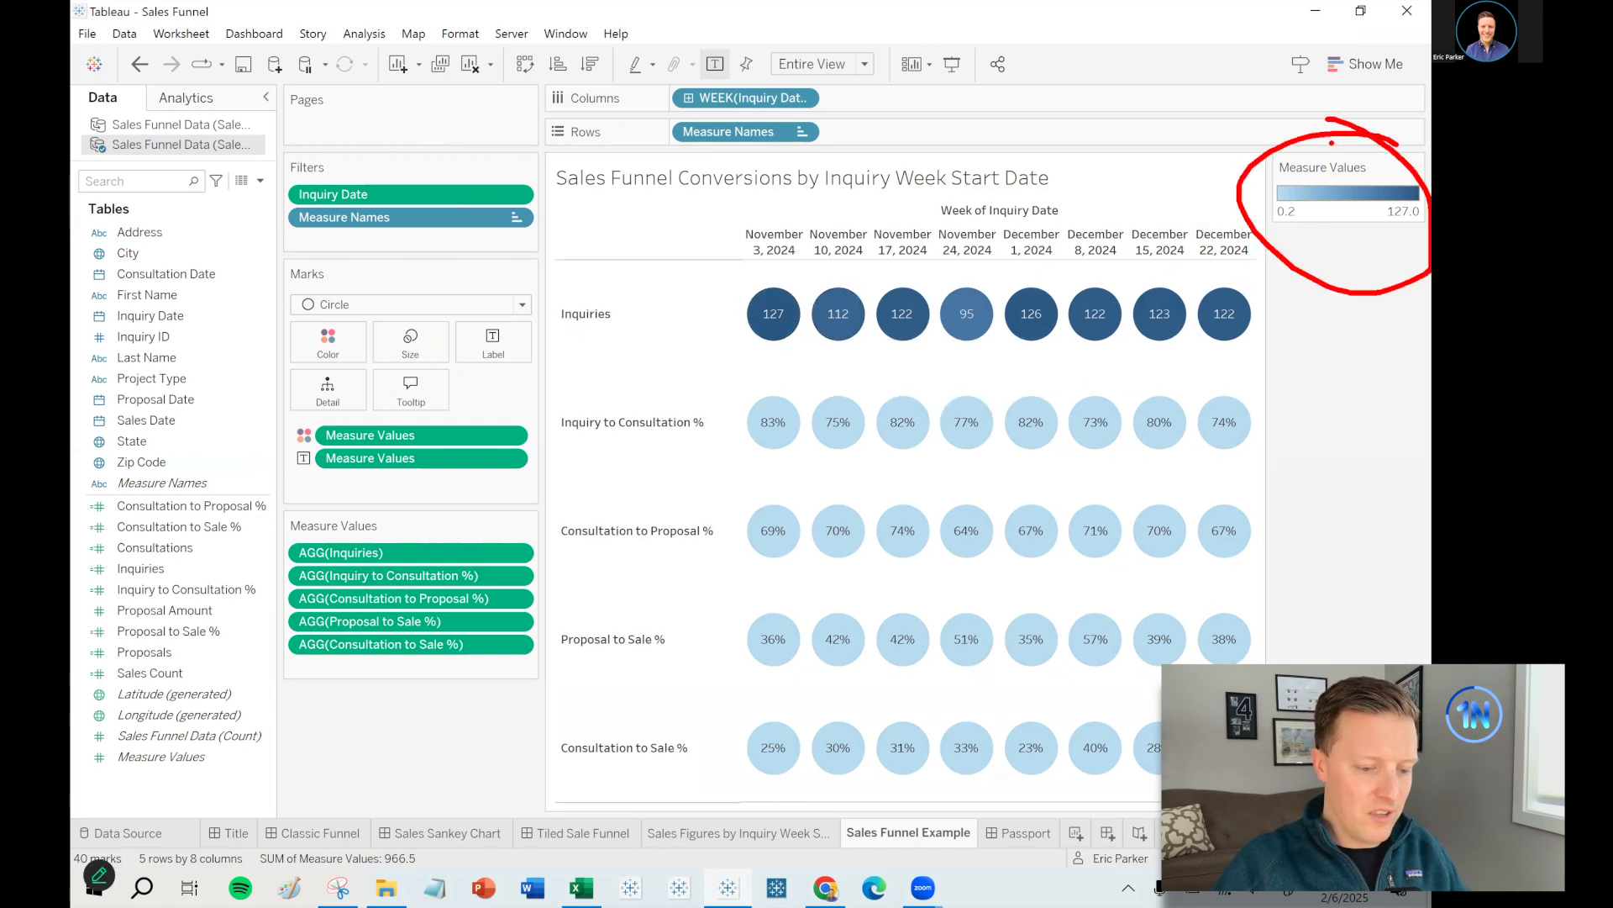
{"action": "key", "text": "Escape"}
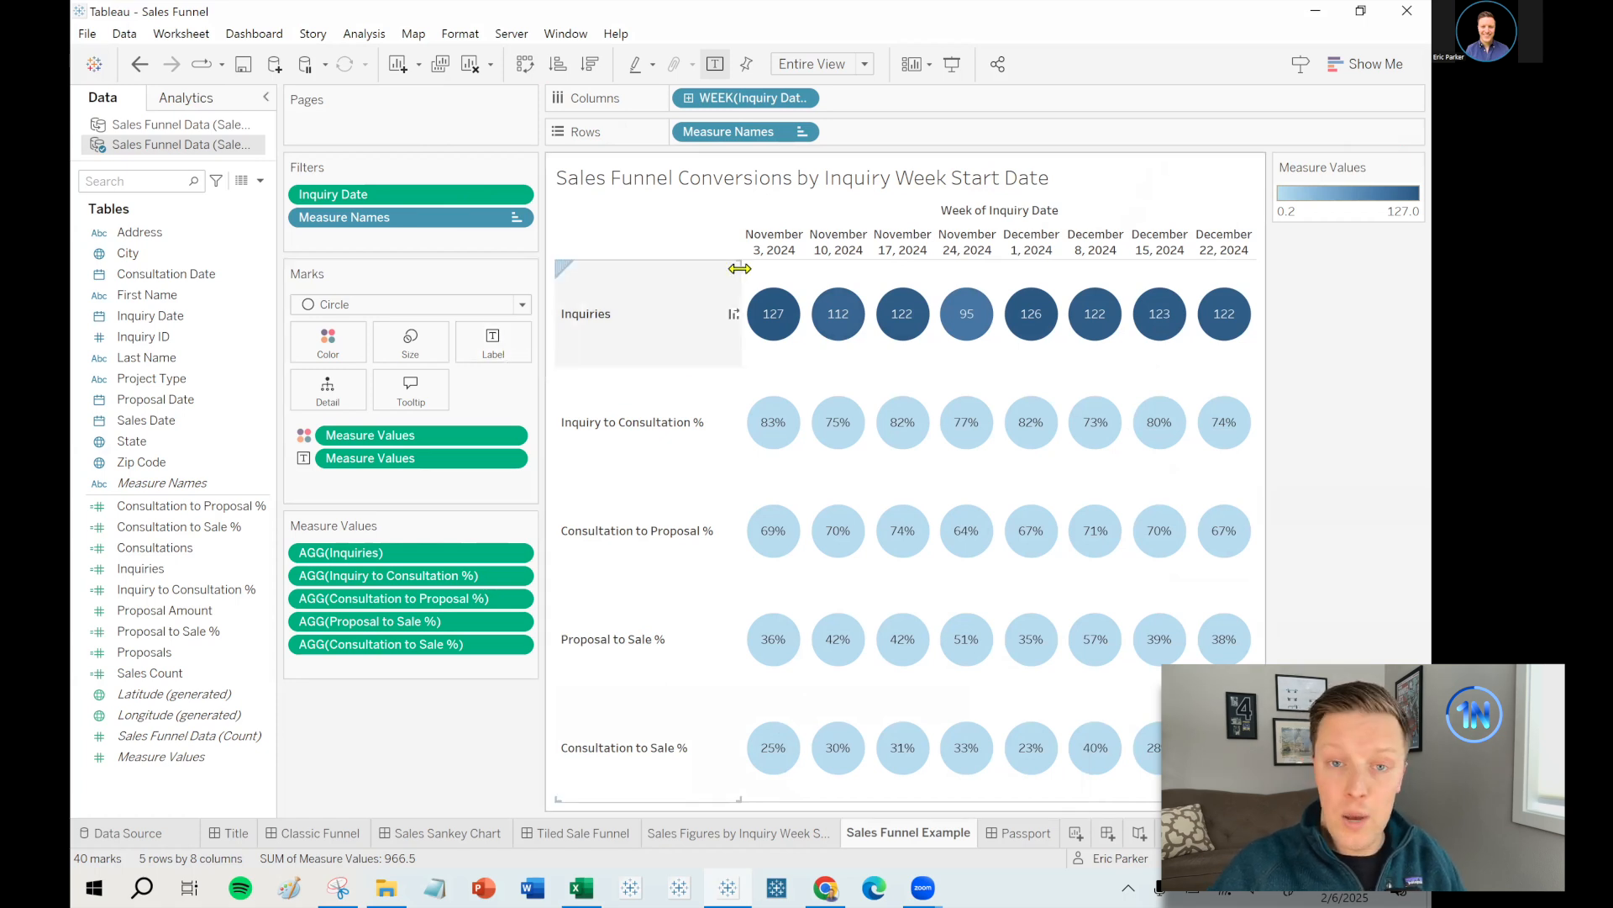
- Give each of the five Measure Values rows its own colour legend
{"action": "left_click", "coordinate": [511, 437]}
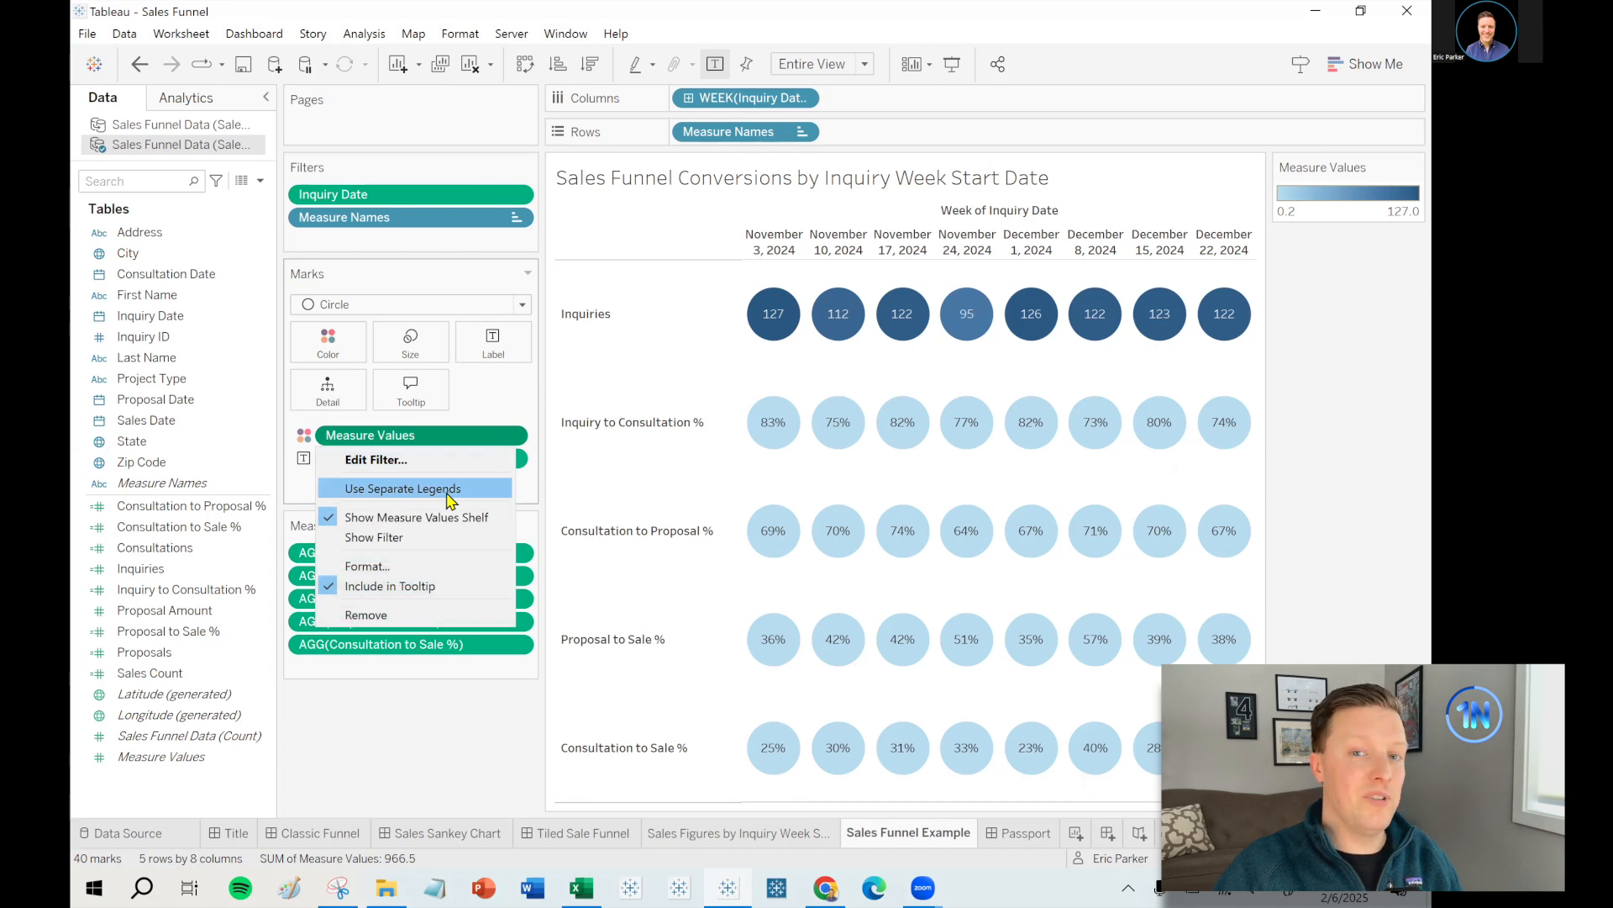
{"action": "left_click", "coordinate": [449, 491]}
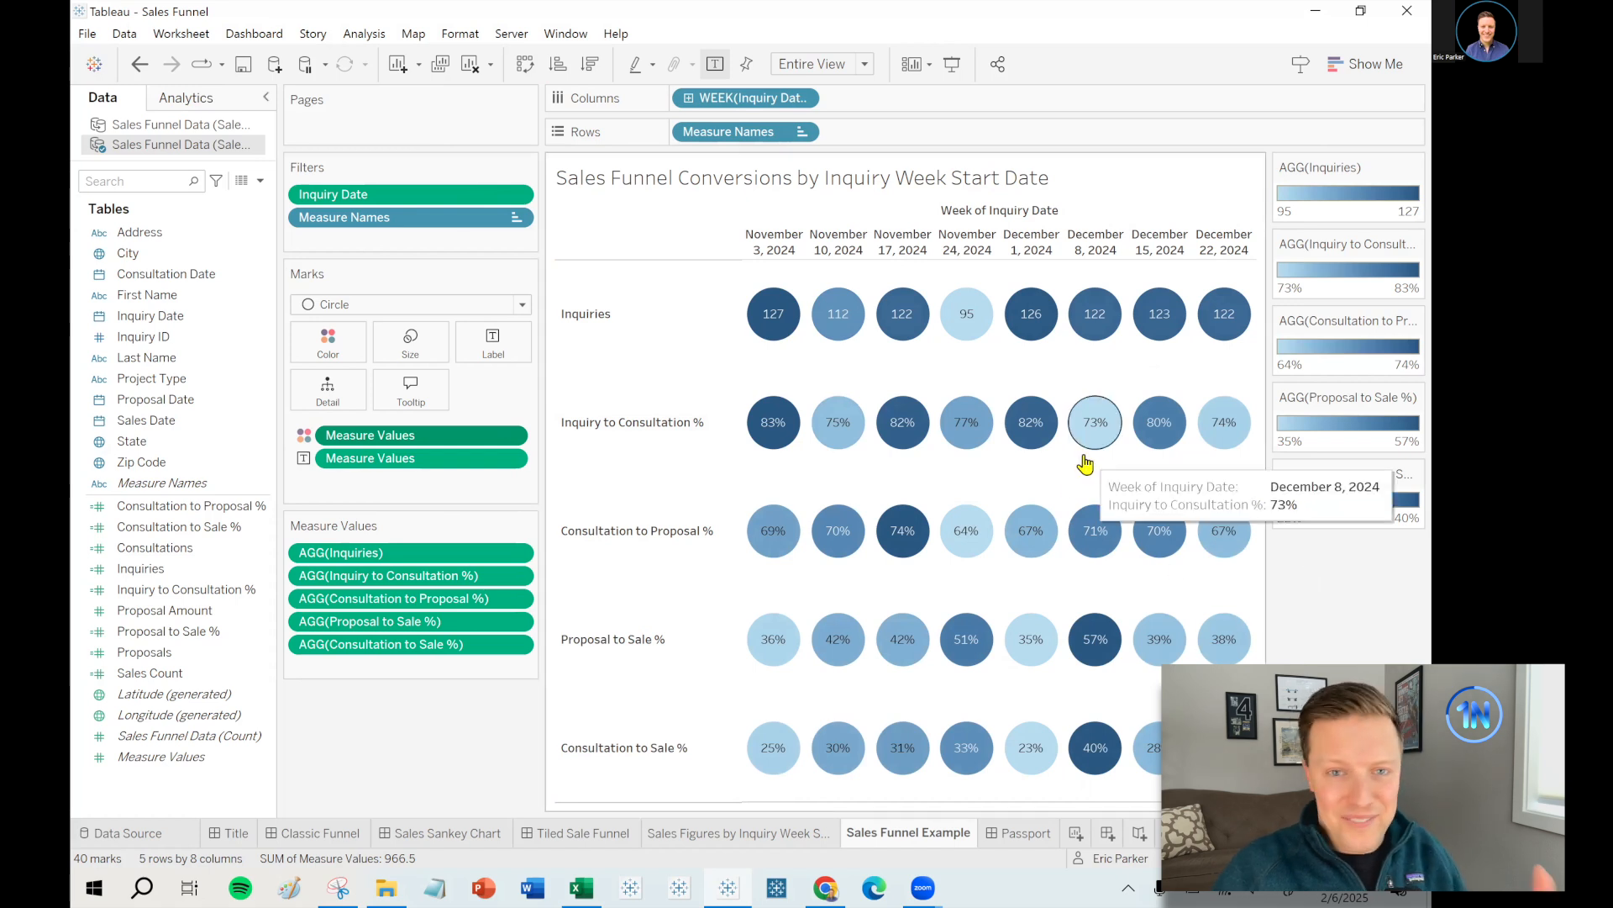
{"action": "left_click", "coordinate": [1413, 167]}
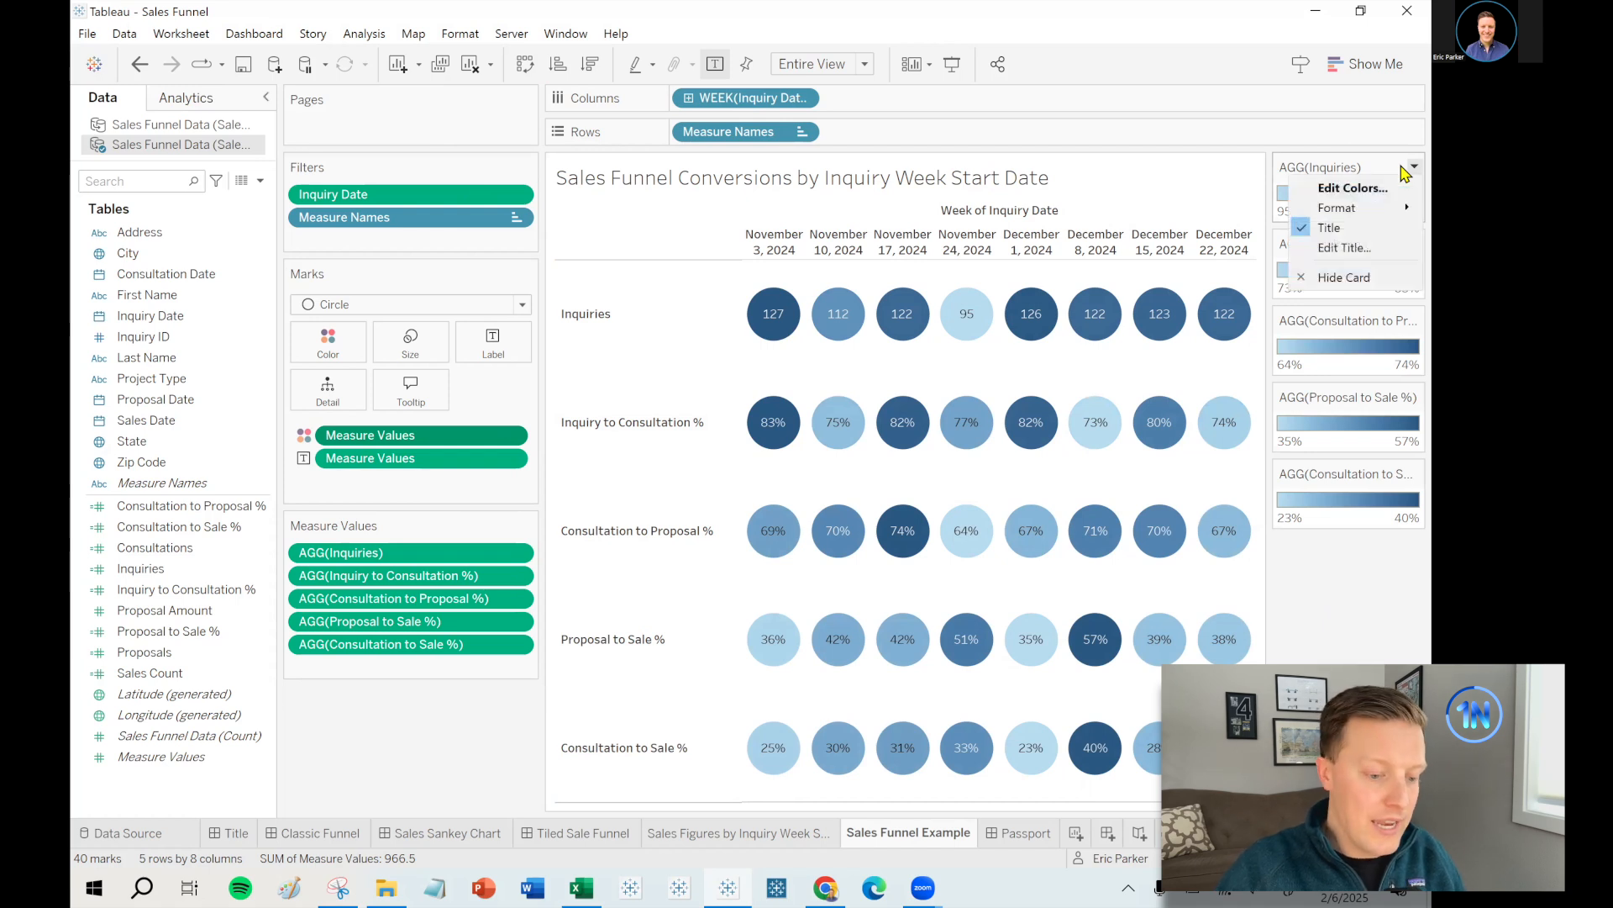
- Shade the Inquiries row with the Gray palette, spanning 95 to 127
{"action": "left_click", "coordinate": [1365, 190]}
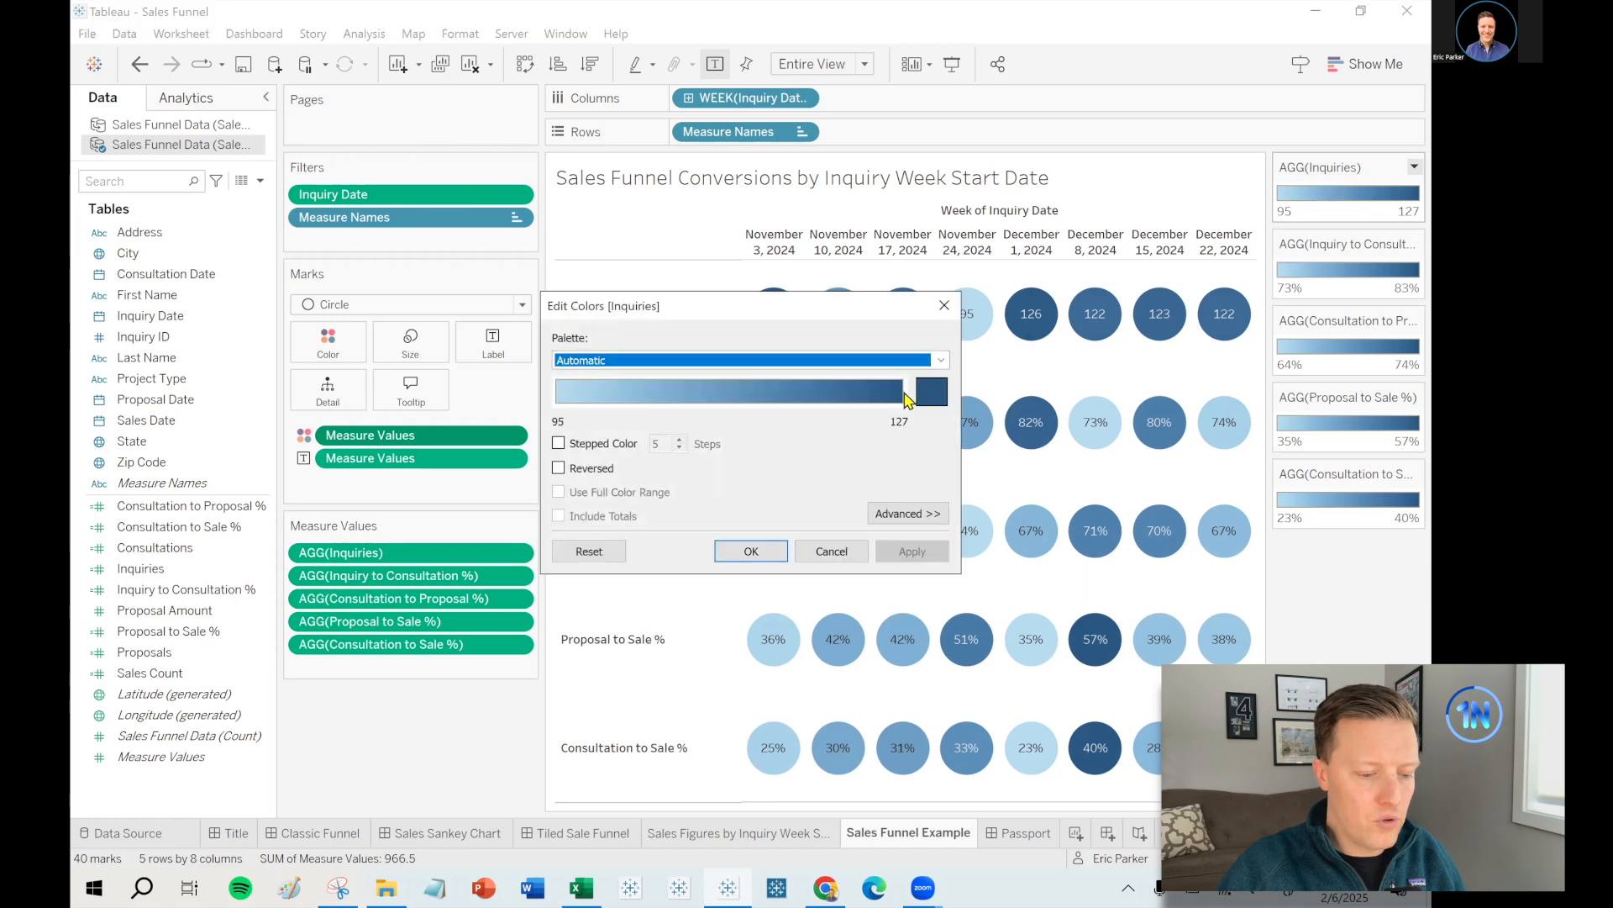
{"action": "left_click", "coordinate": [930, 363]}
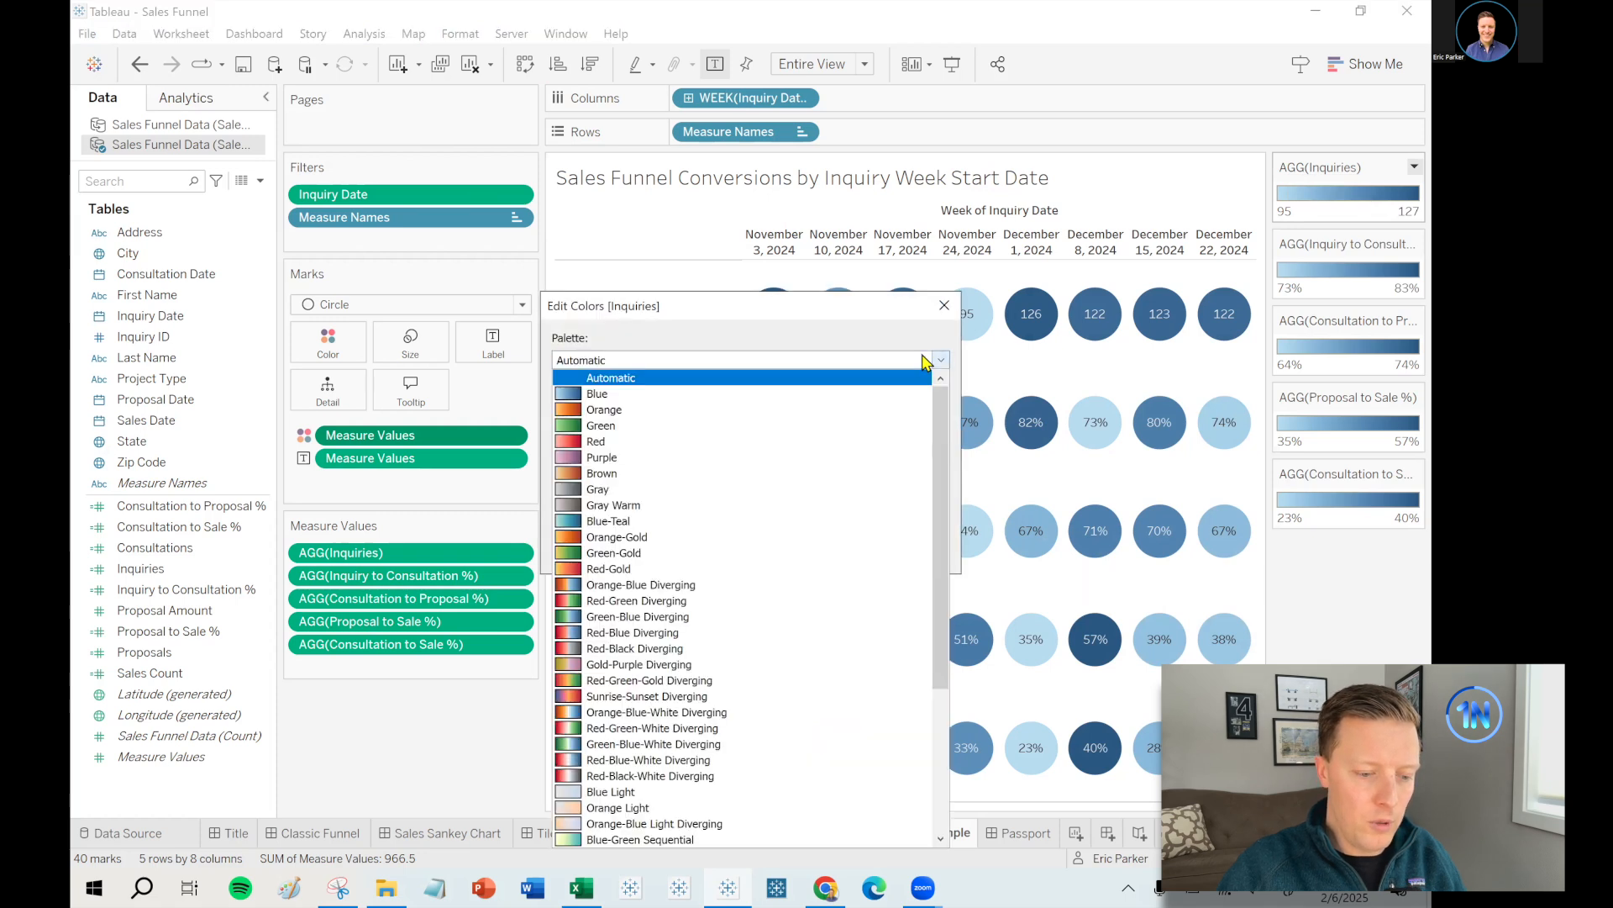
{"action": "left_click", "coordinate": [708, 492]}
{"action": "left_click", "coordinate": [914, 551]}
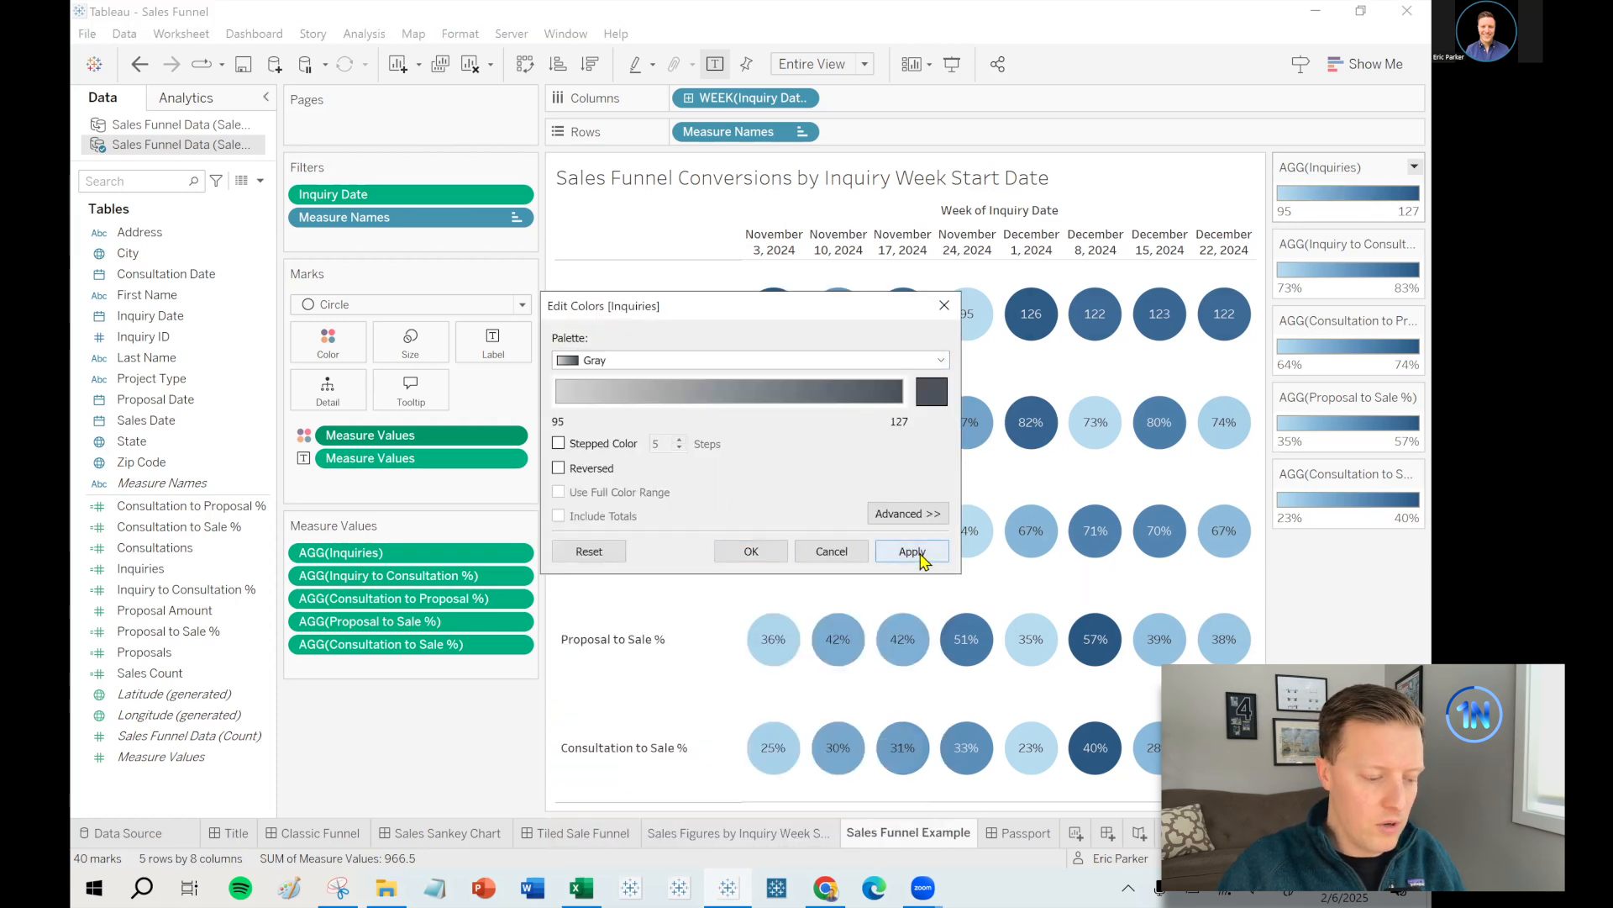
{"action": "left_click", "coordinate": [731, 553]}
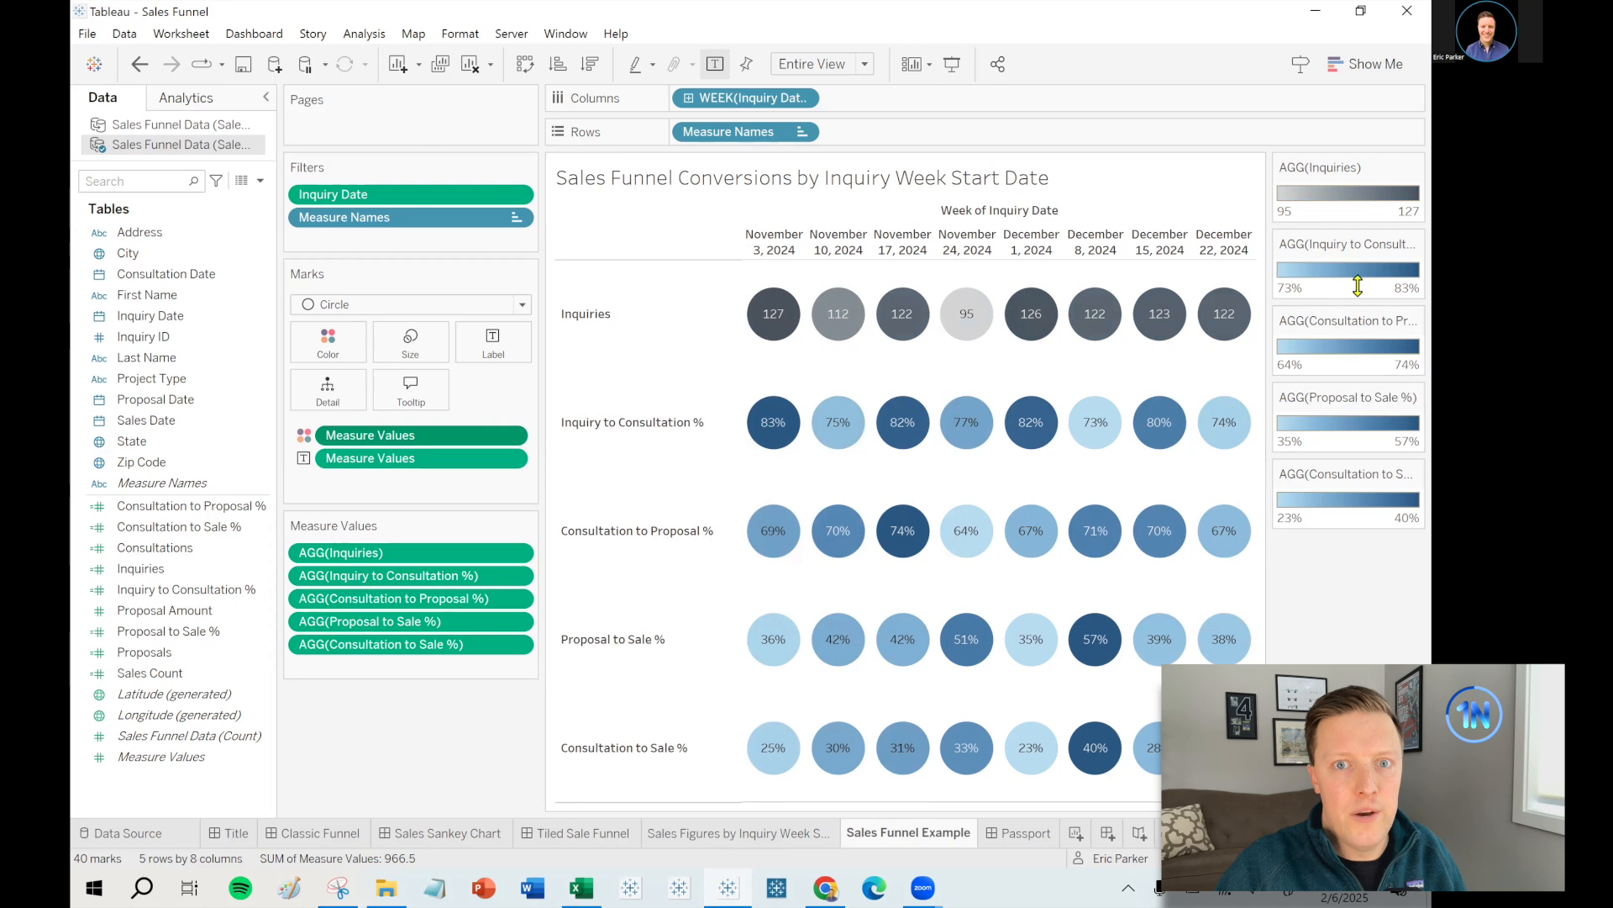
{"action": "mouse_move", "coordinate": [1224, 424]}
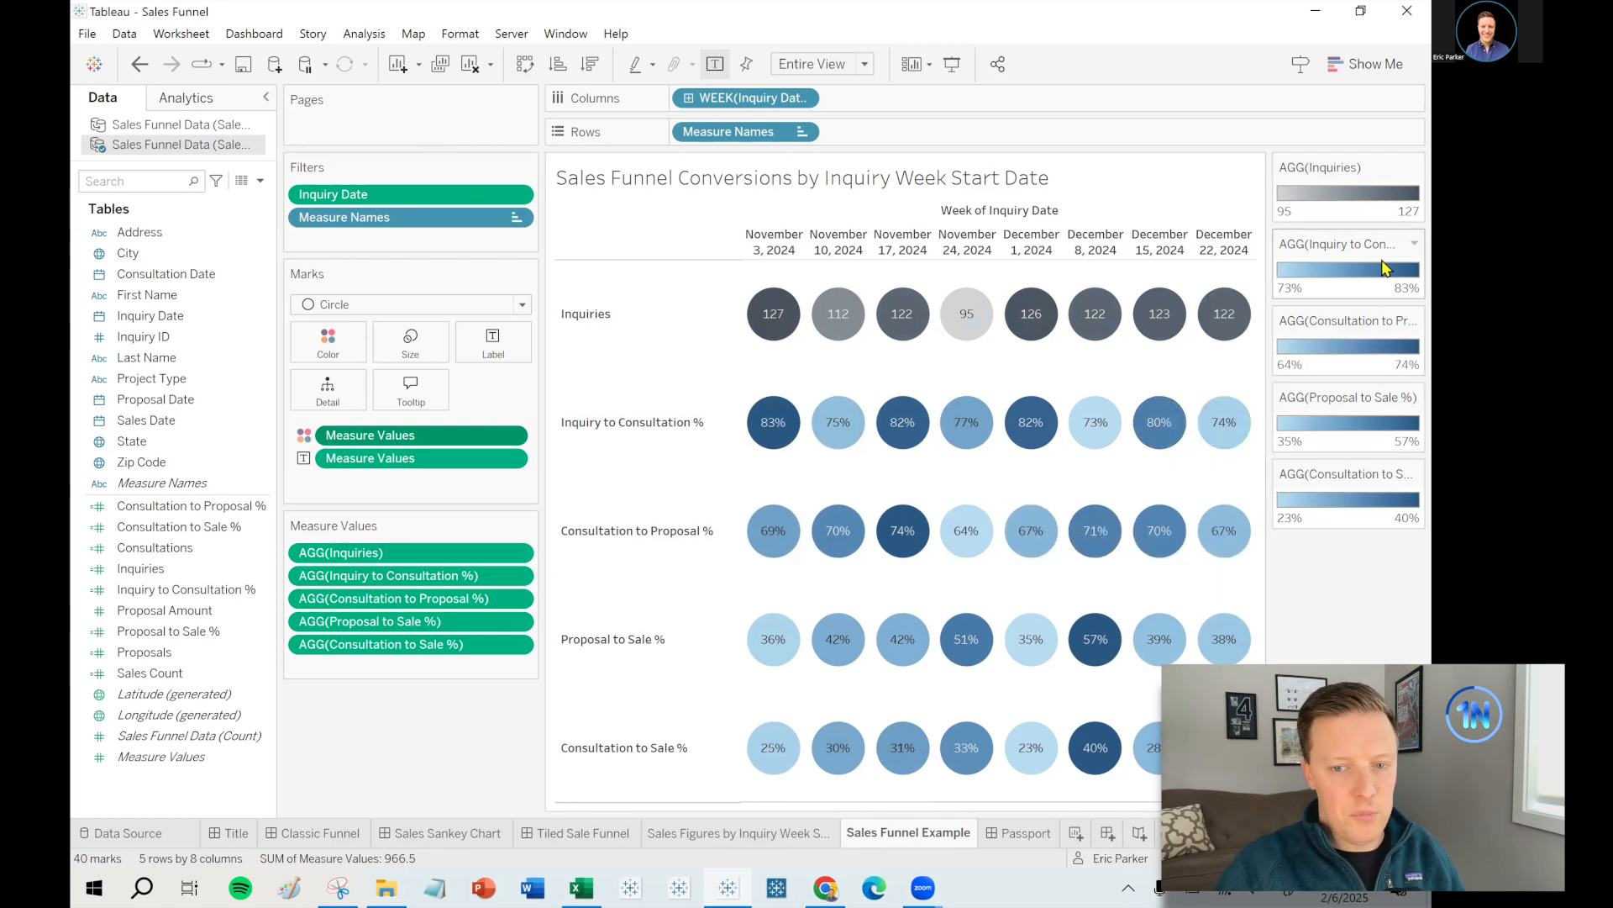
- Switch the Inquiry to Consultation % legend to the Orange-Blue Diverging palette
{"action": "left_click", "coordinate": [1413, 244]}
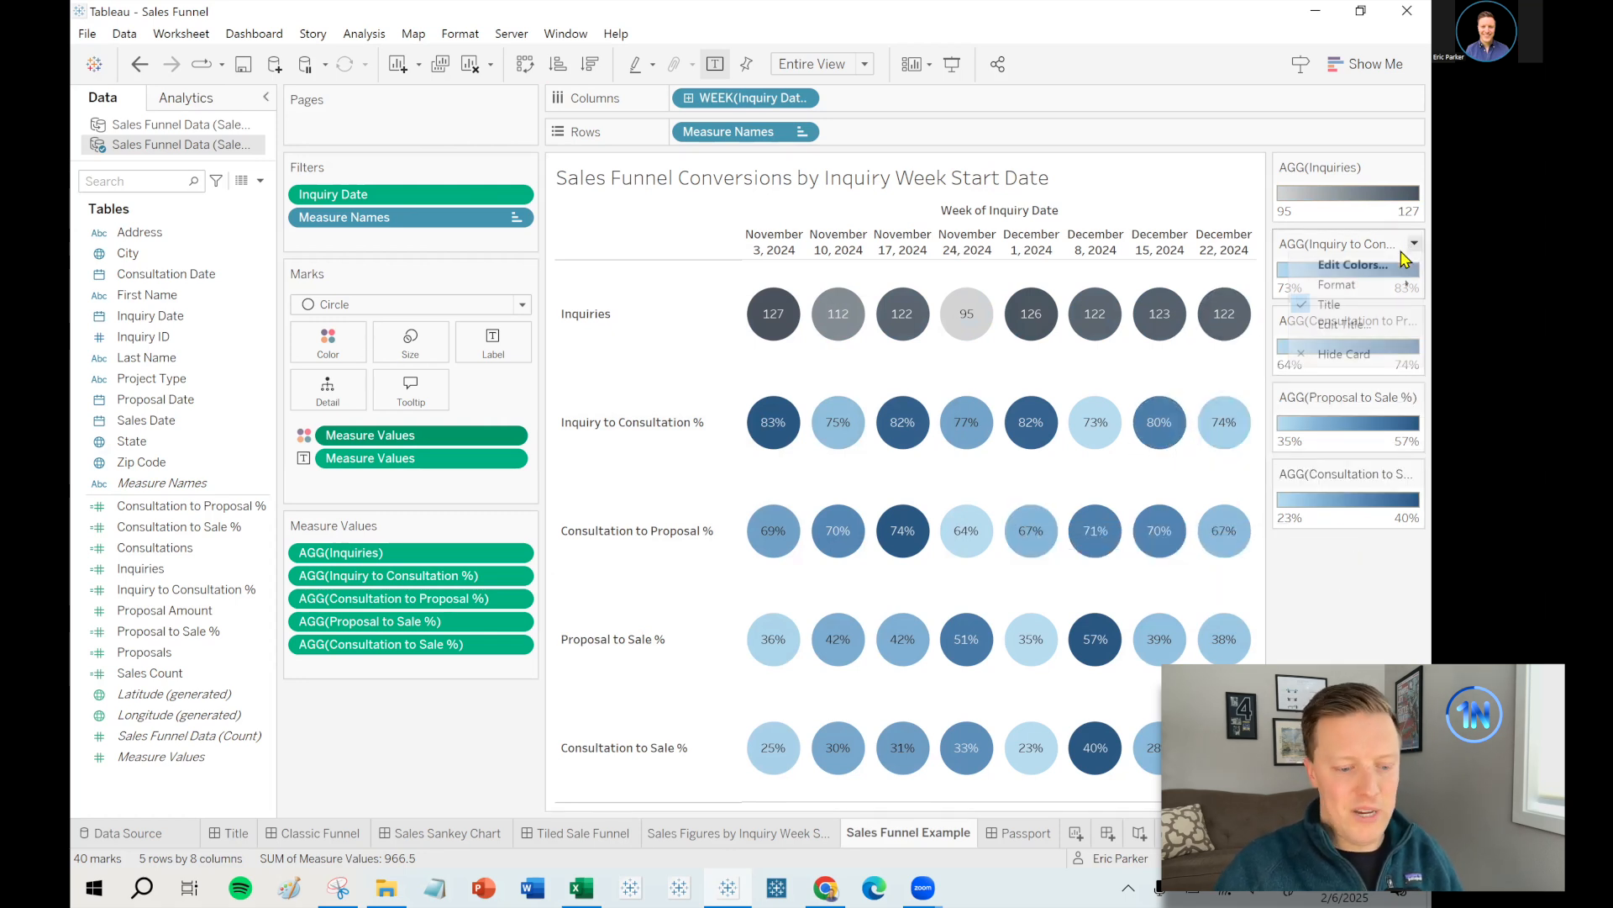
{"action": "left_click", "coordinate": [1353, 265]}
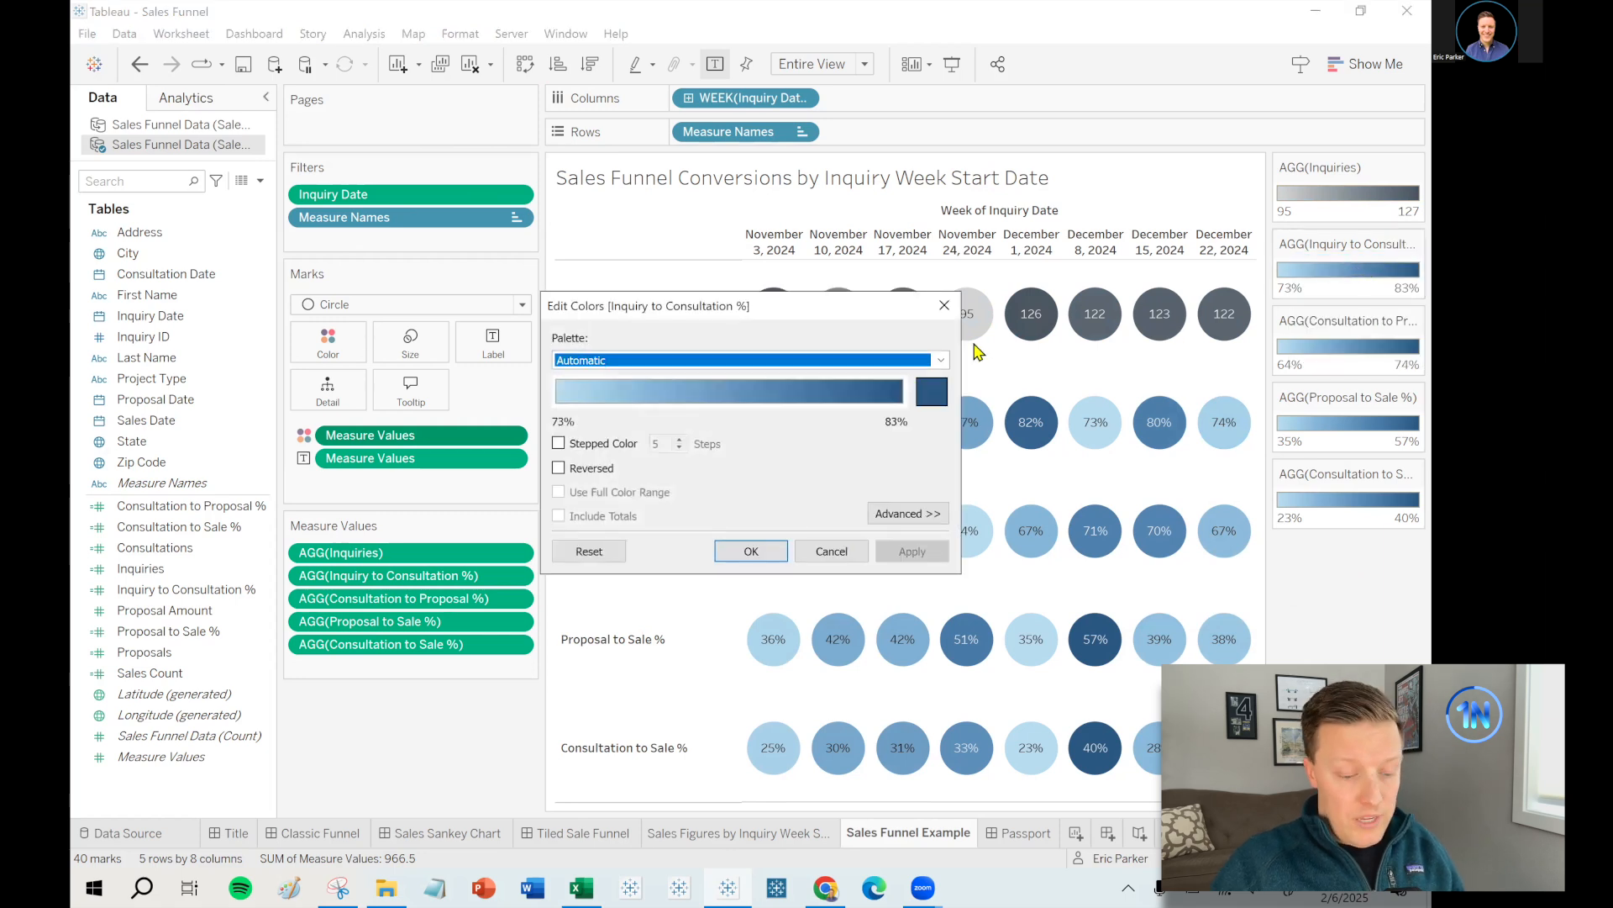
{"action": "left_click", "coordinate": [943, 362]}
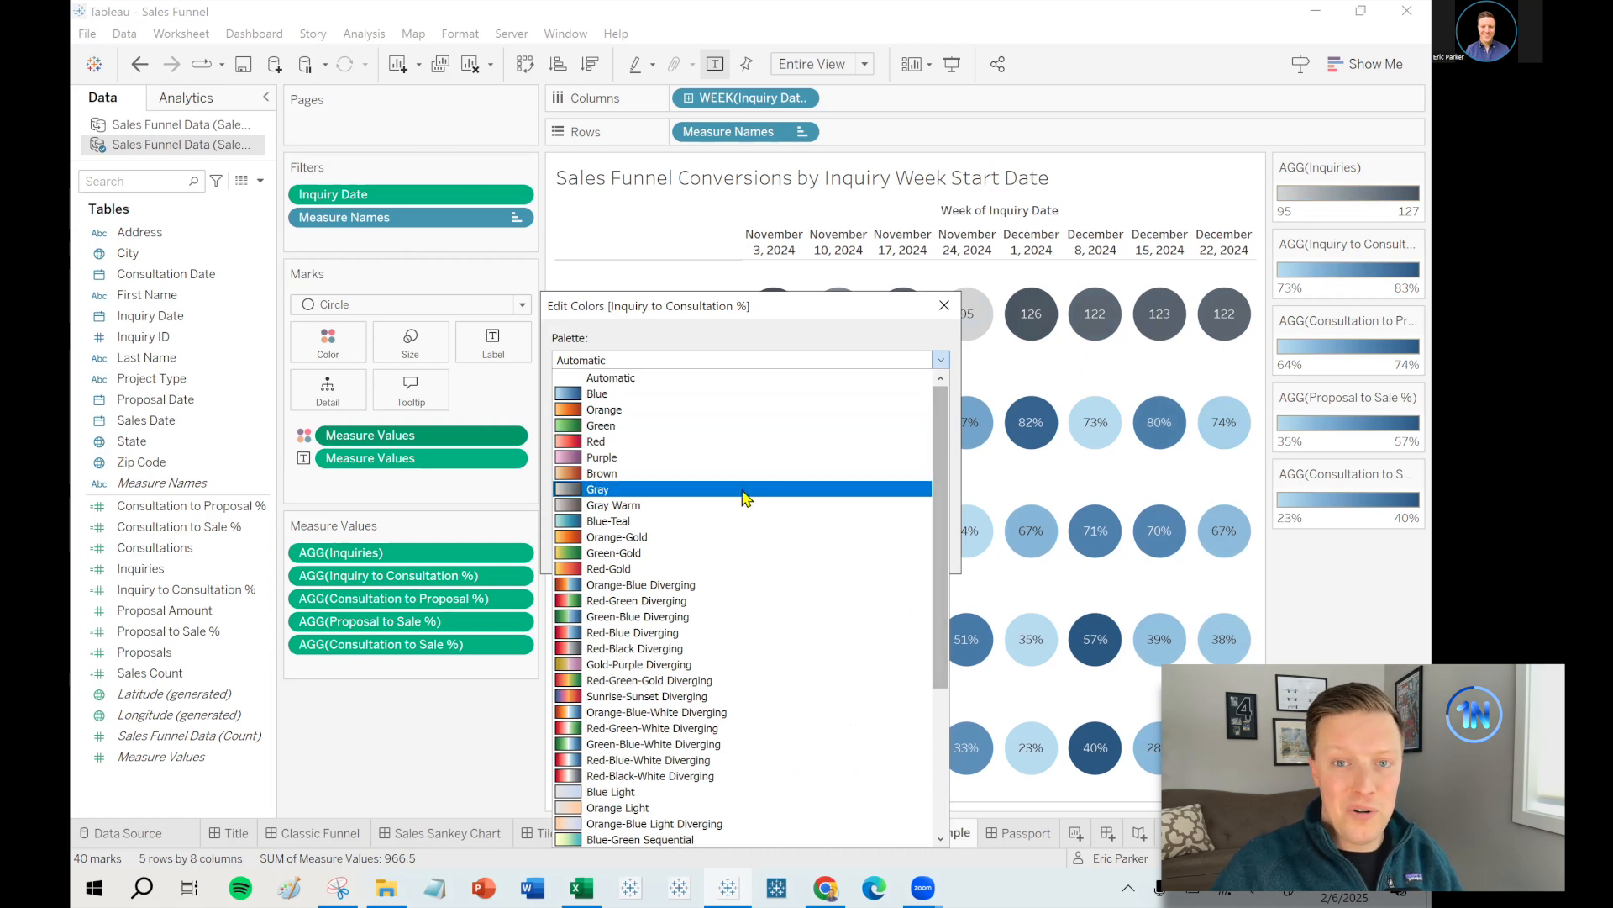
{"action": "left_click", "coordinate": [697, 590]}
- Set its gradient ends to white and teal #00b0bf and apply the palette
{"action": "left_click", "coordinate": [577, 393]}
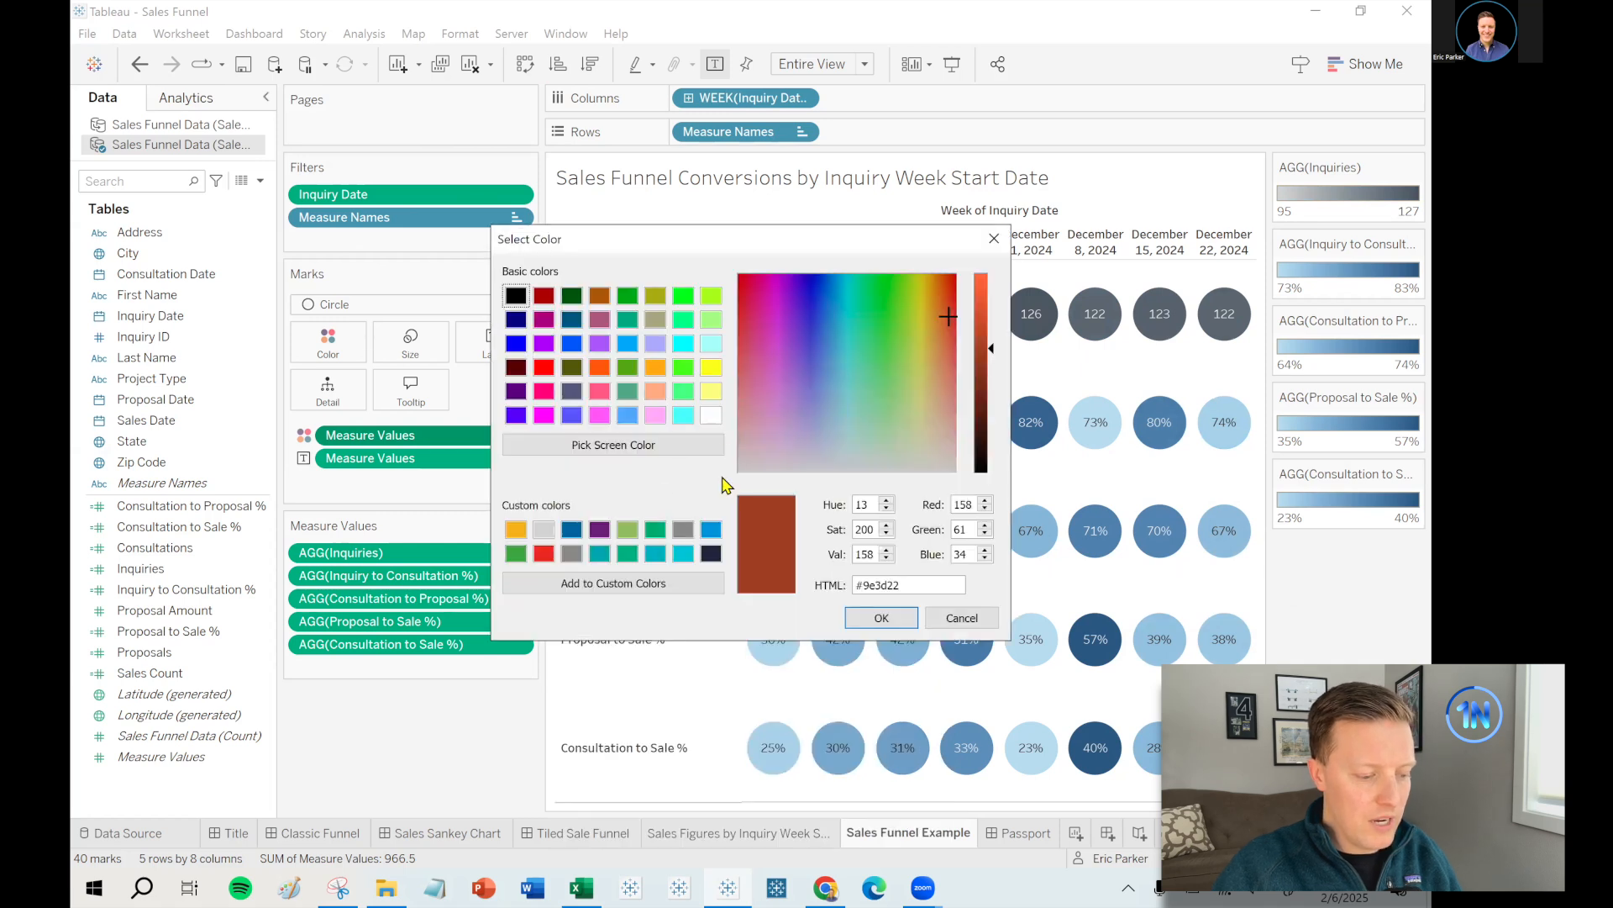
{"action": "left_click", "coordinate": [712, 415]}
{"action": "left_click", "coordinate": [895, 622]}
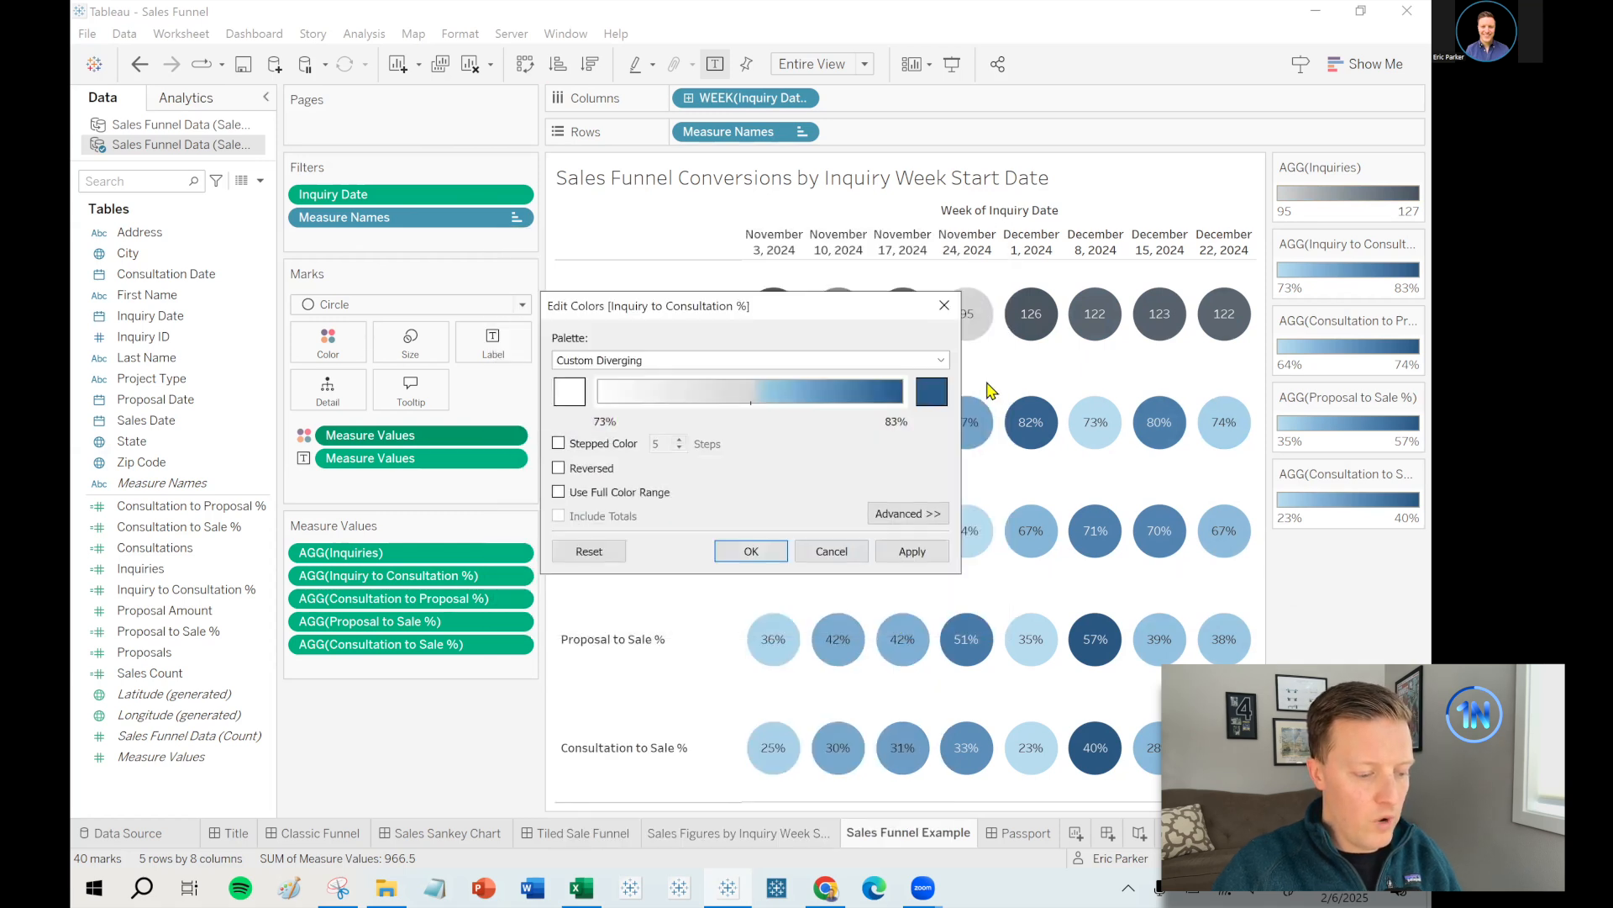
{"action": "left_click", "coordinate": [933, 394]}
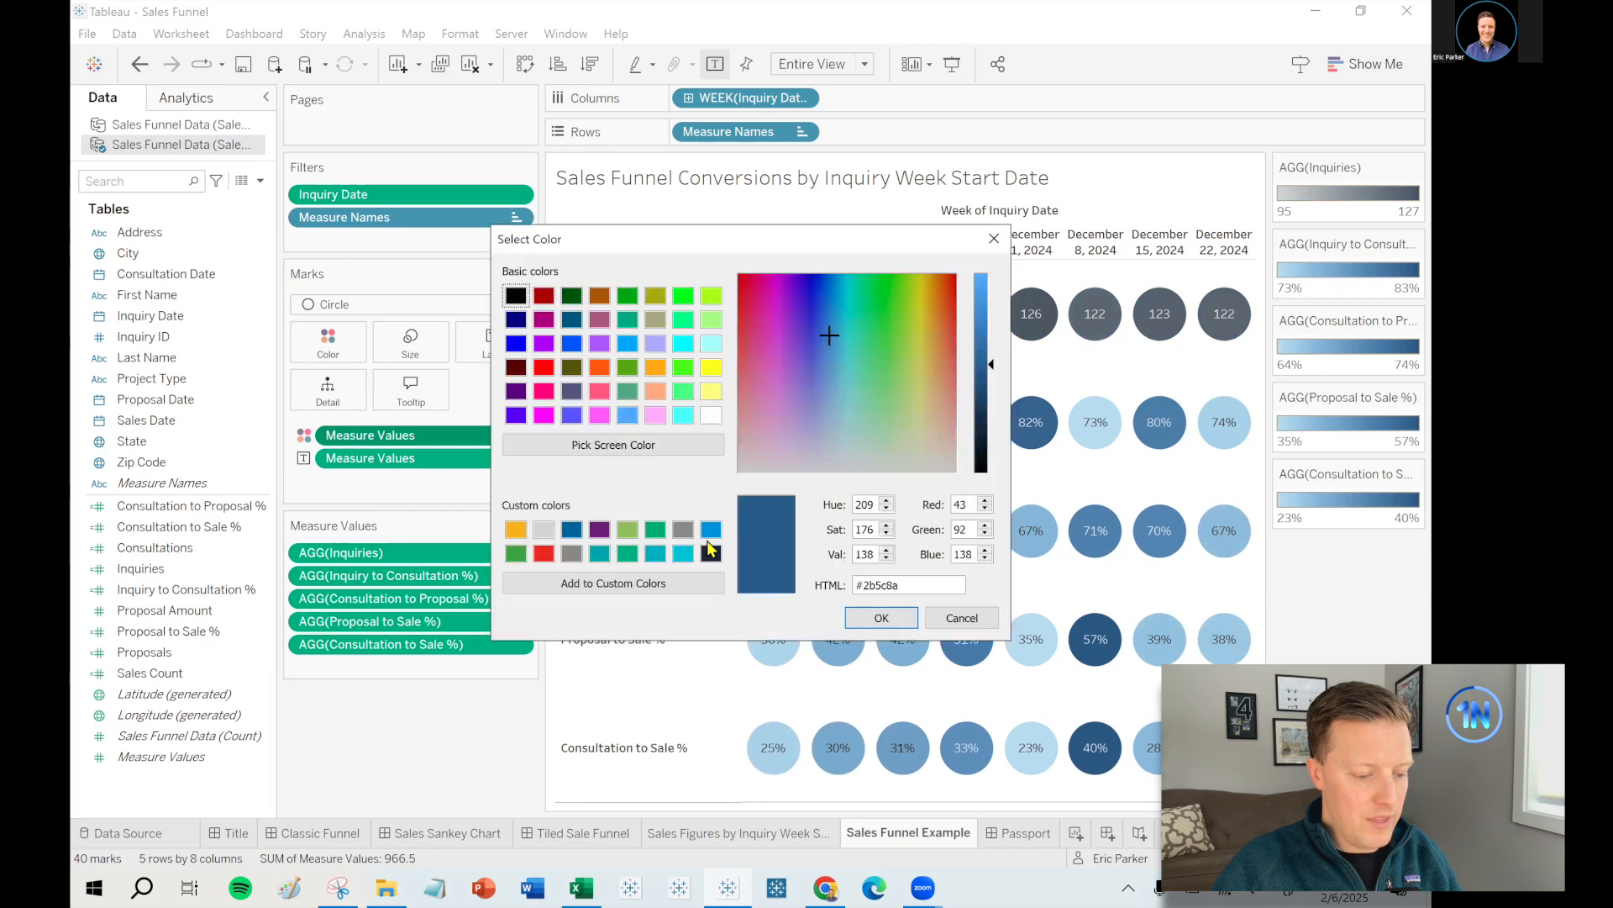
{"action": "left_click", "coordinate": [655, 553]}
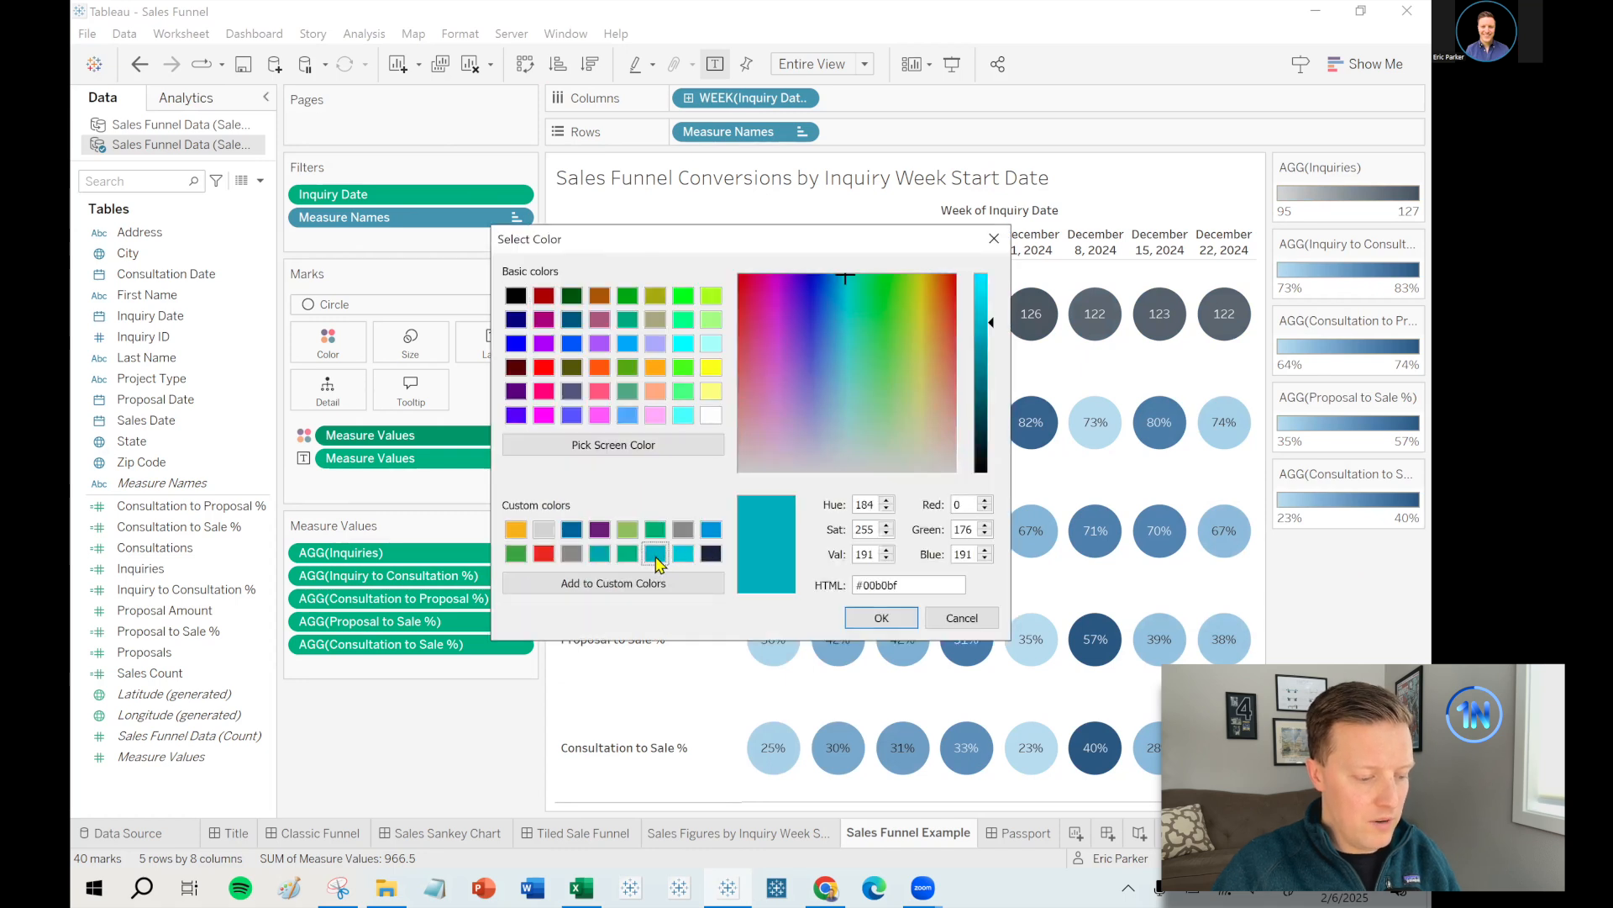
{"action": "left_click", "coordinate": [888, 619]}
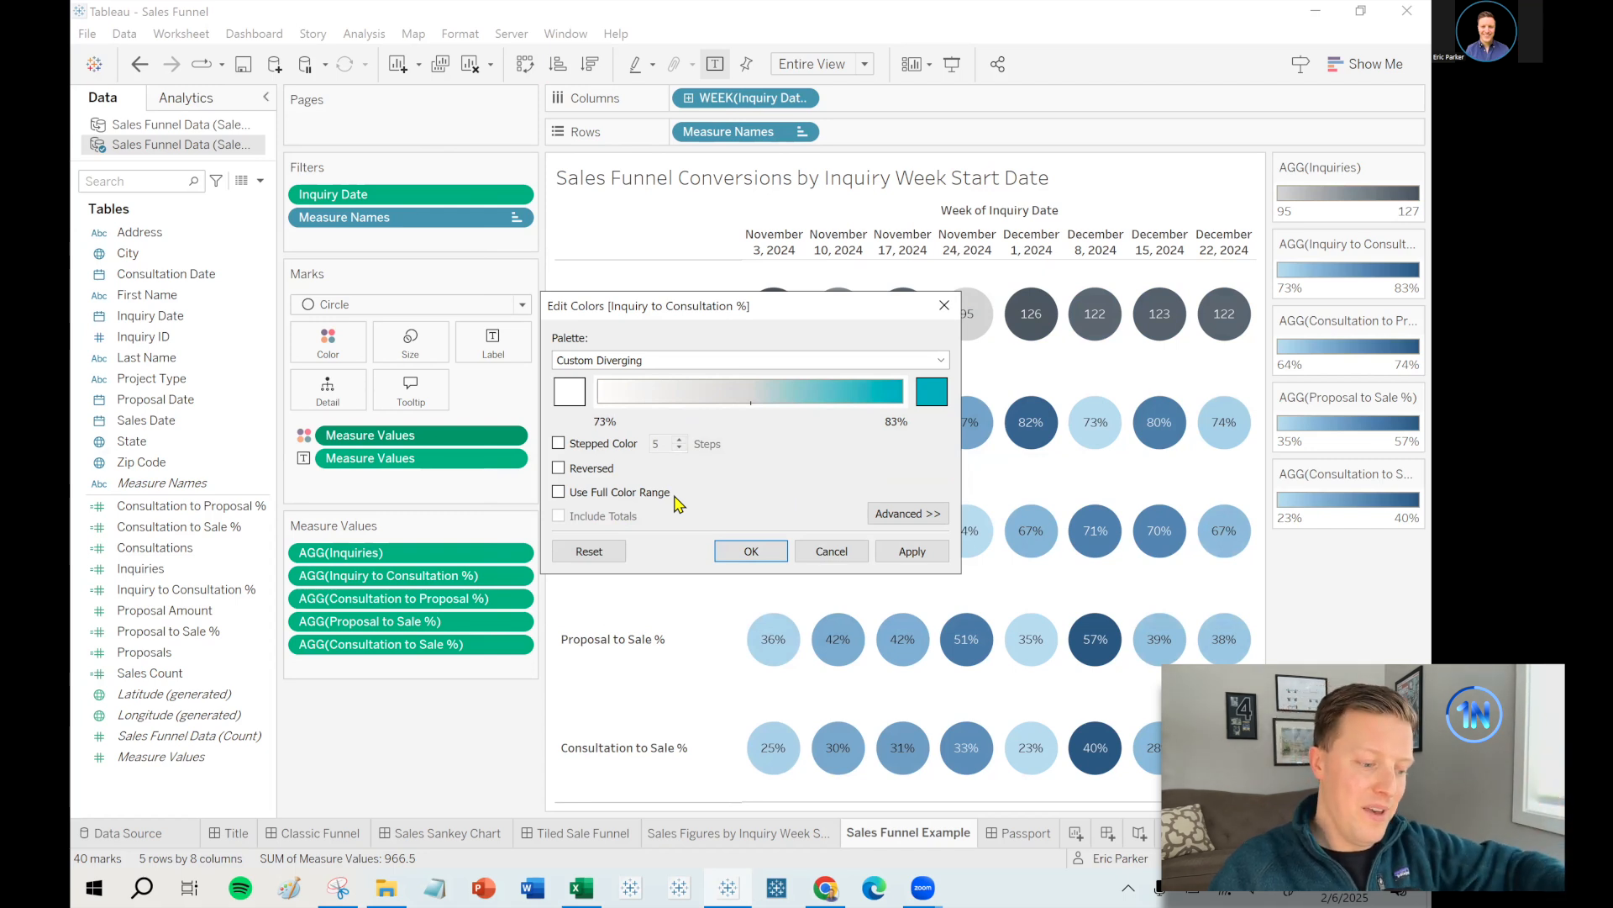
{"action": "left_click", "coordinate": [767, 548]}
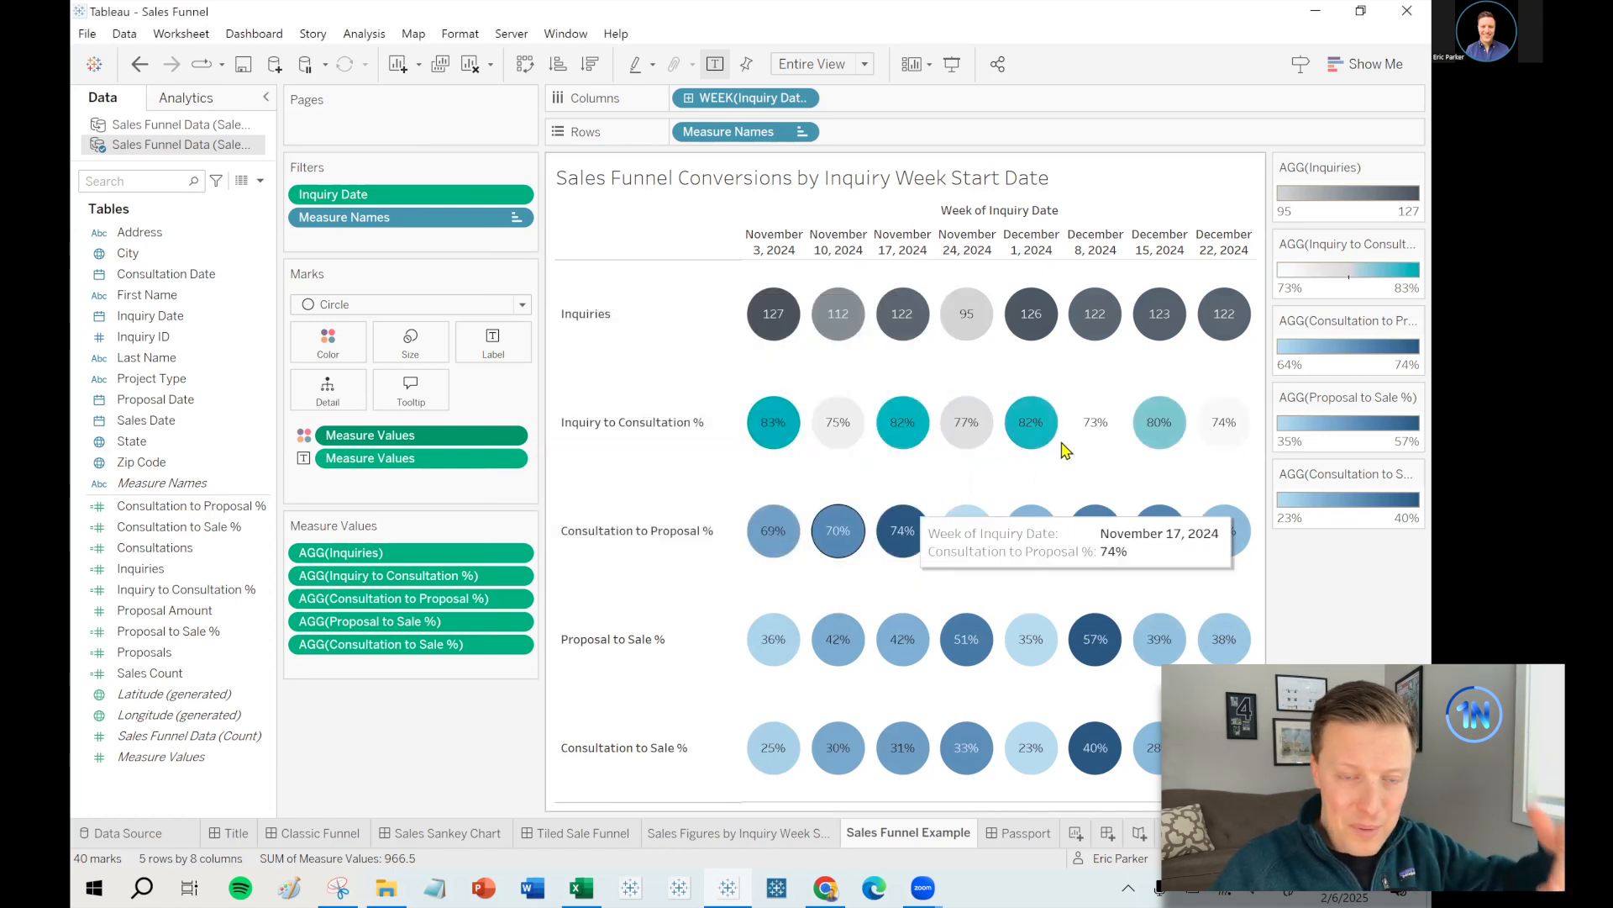
{"action": "left_click", "coordinate": [1415, 321]}
{"action": "left_click", "coordinate": [1365, 343]}
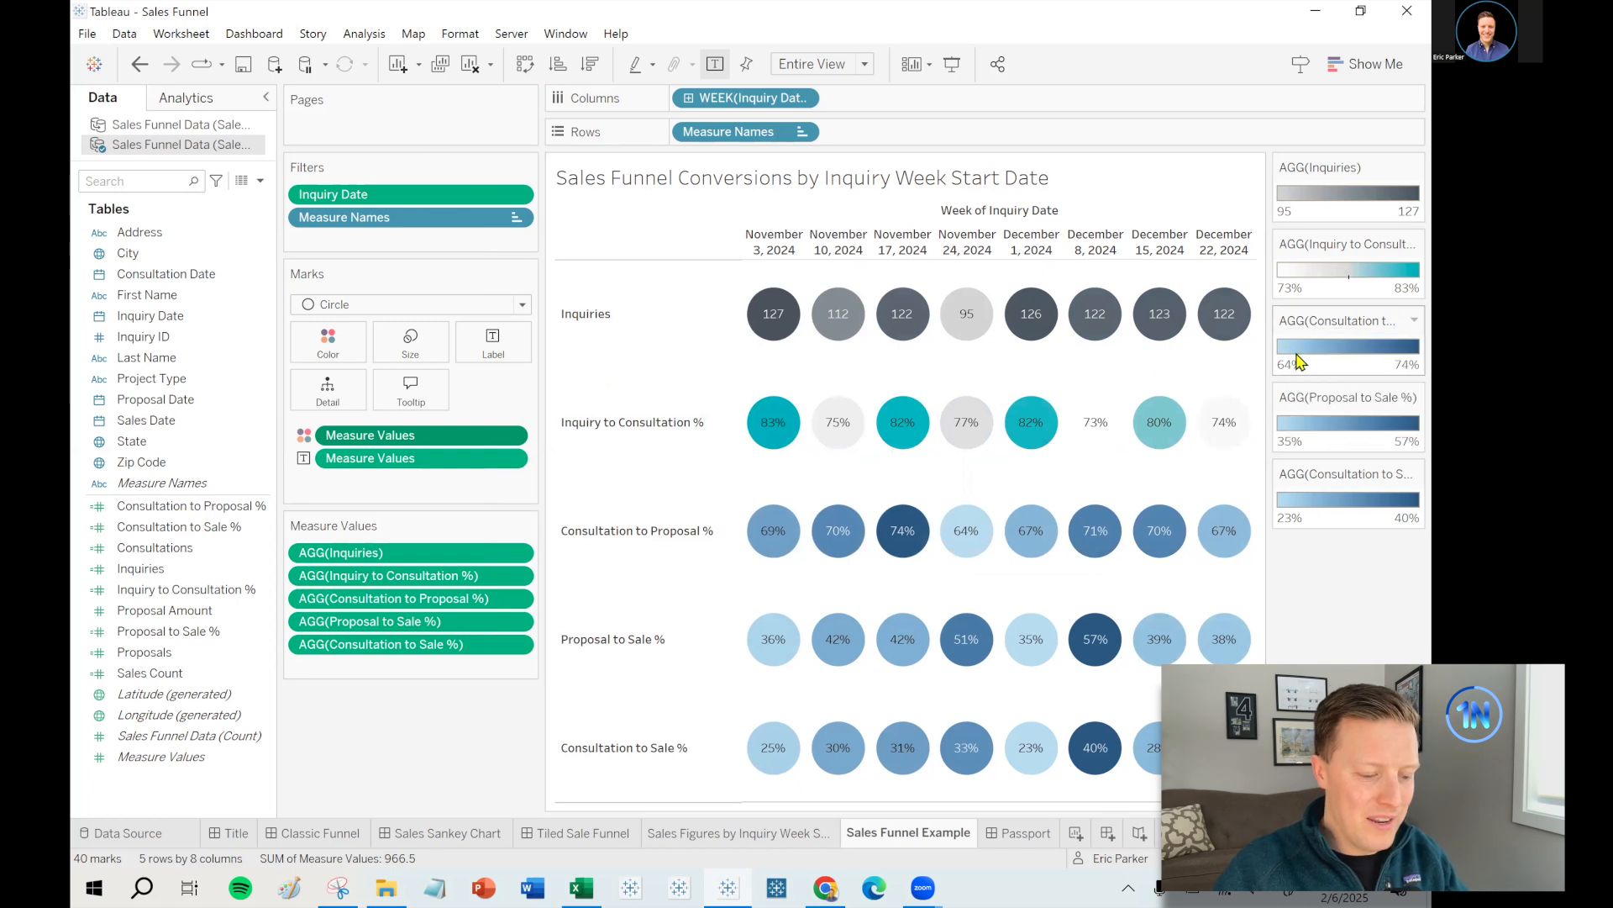
- Give Consultation to Proposal % an Orange-Blue Diverging palette with white and teal ends
{"action": "left_click", "coordinate": [923, 359]}
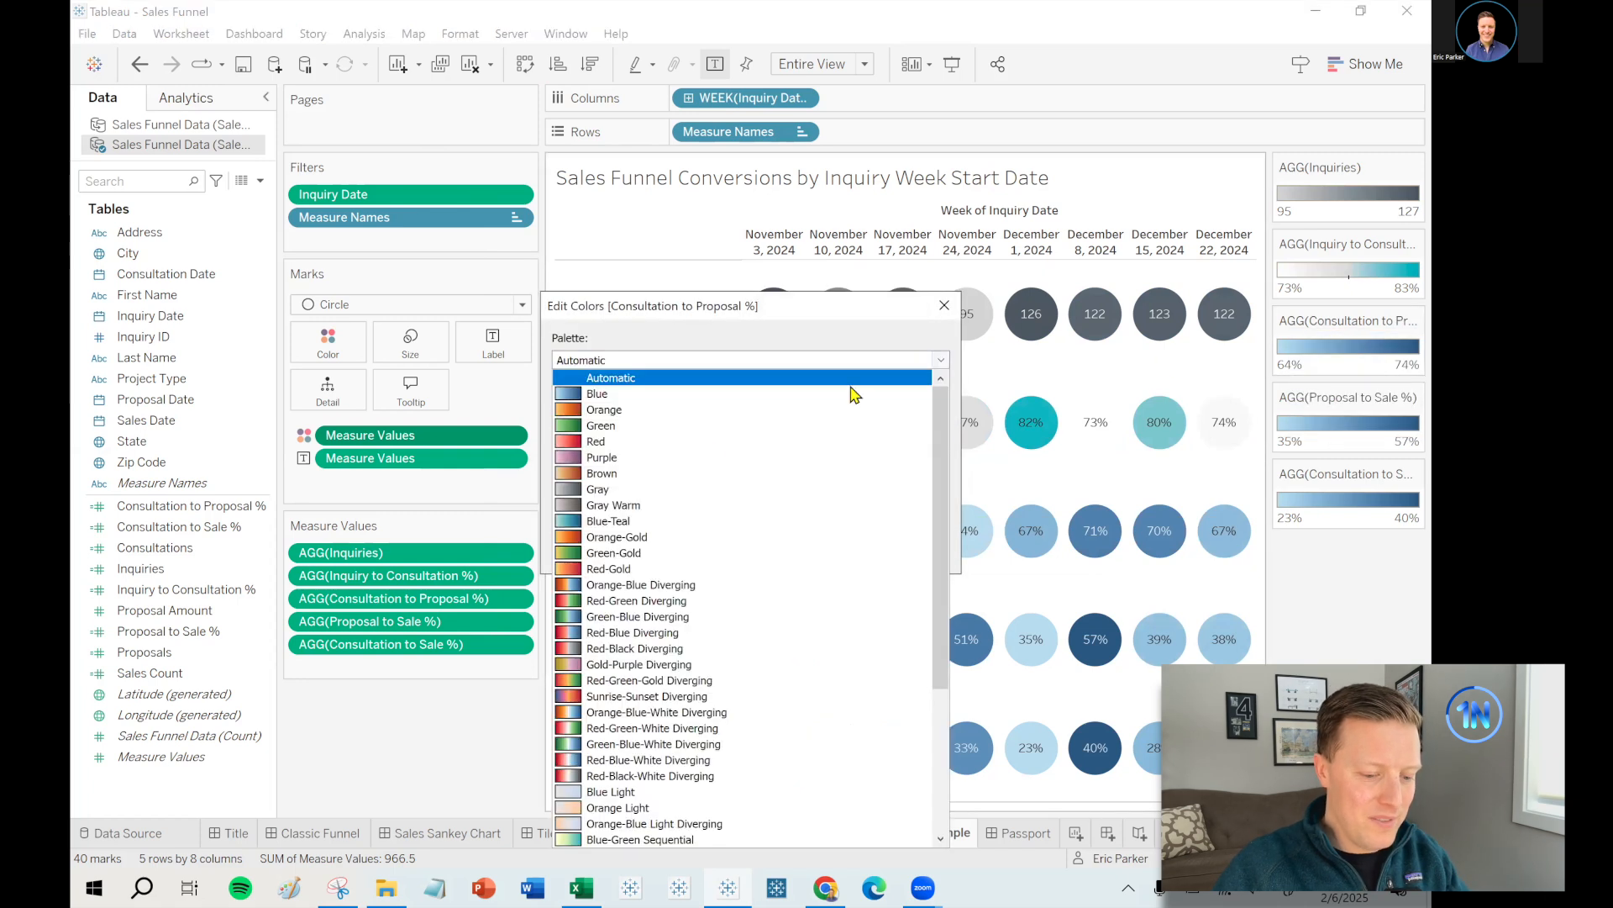
{"action": "left_click", "coordinate": [663, 584]}
{"action": "left_click", "coordinate": [572, 391]}
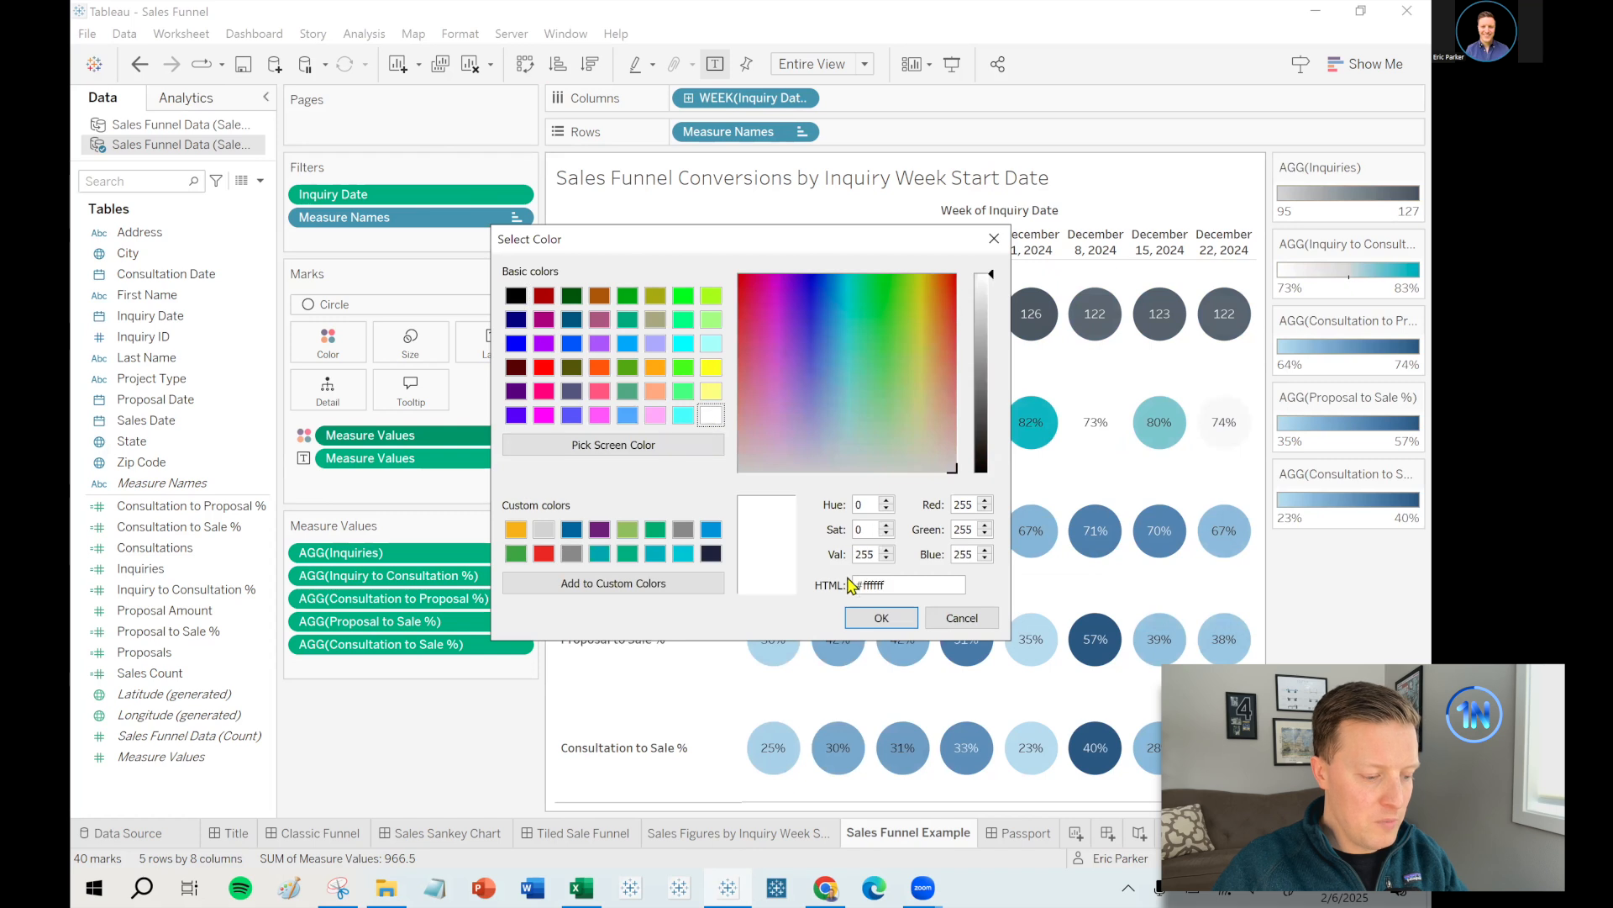
{"action": "left_click", "coordinate": [877, 615]}
{"action": "left_click", "coordinate": [931, 388]}
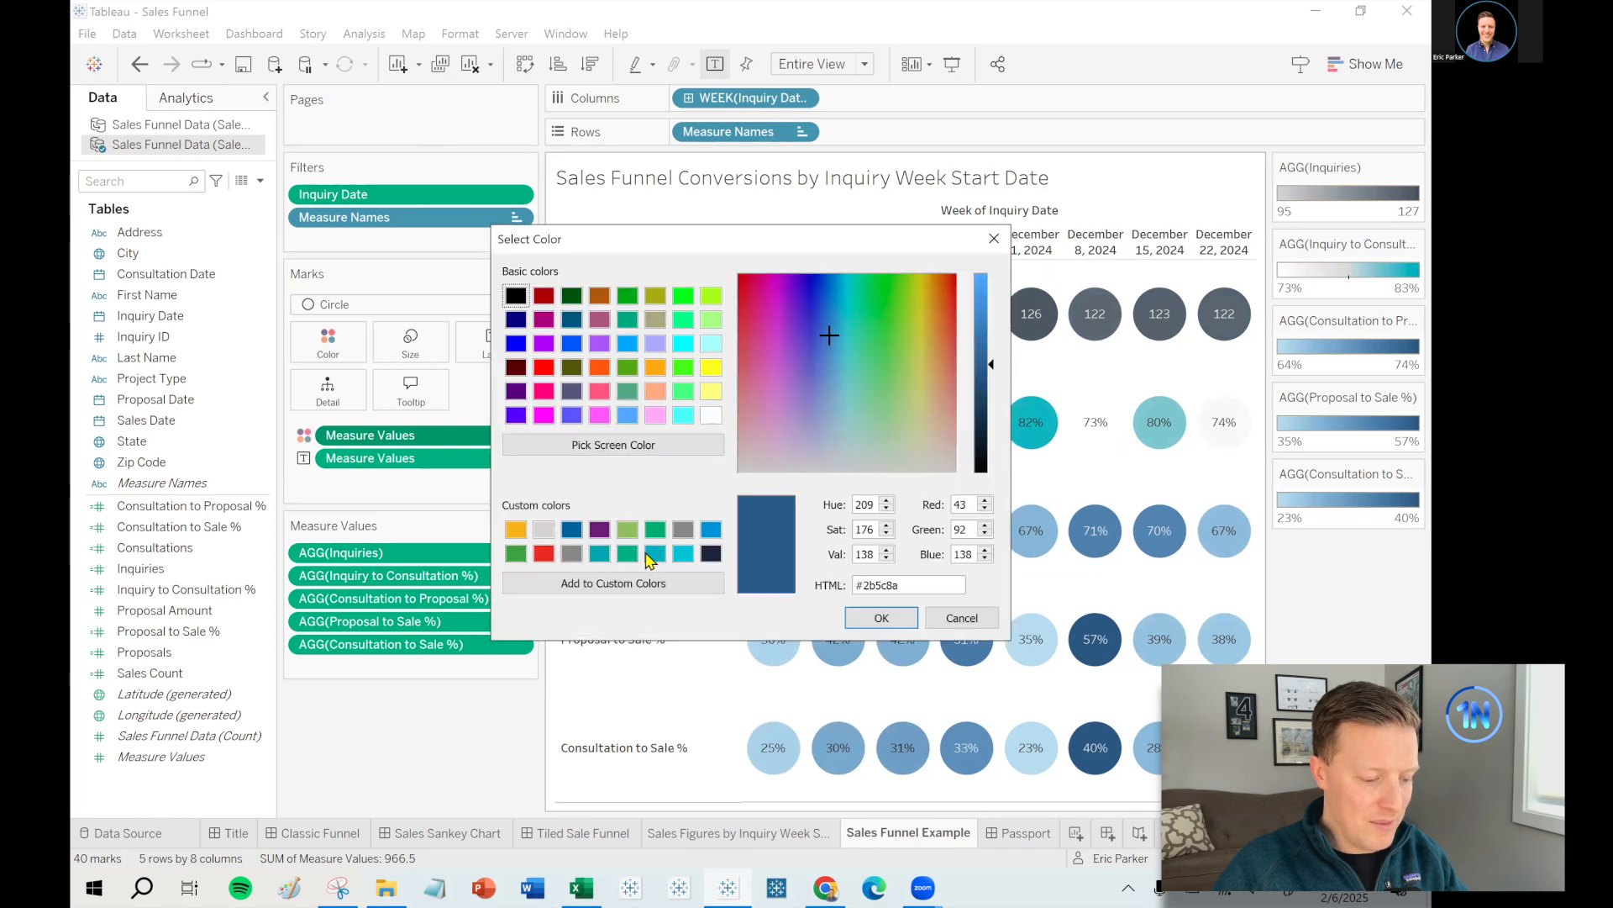
{"action": "left_click", "coordinate": [655, 553]}
{"action": "left_click", "coordinate": [878, 617]}
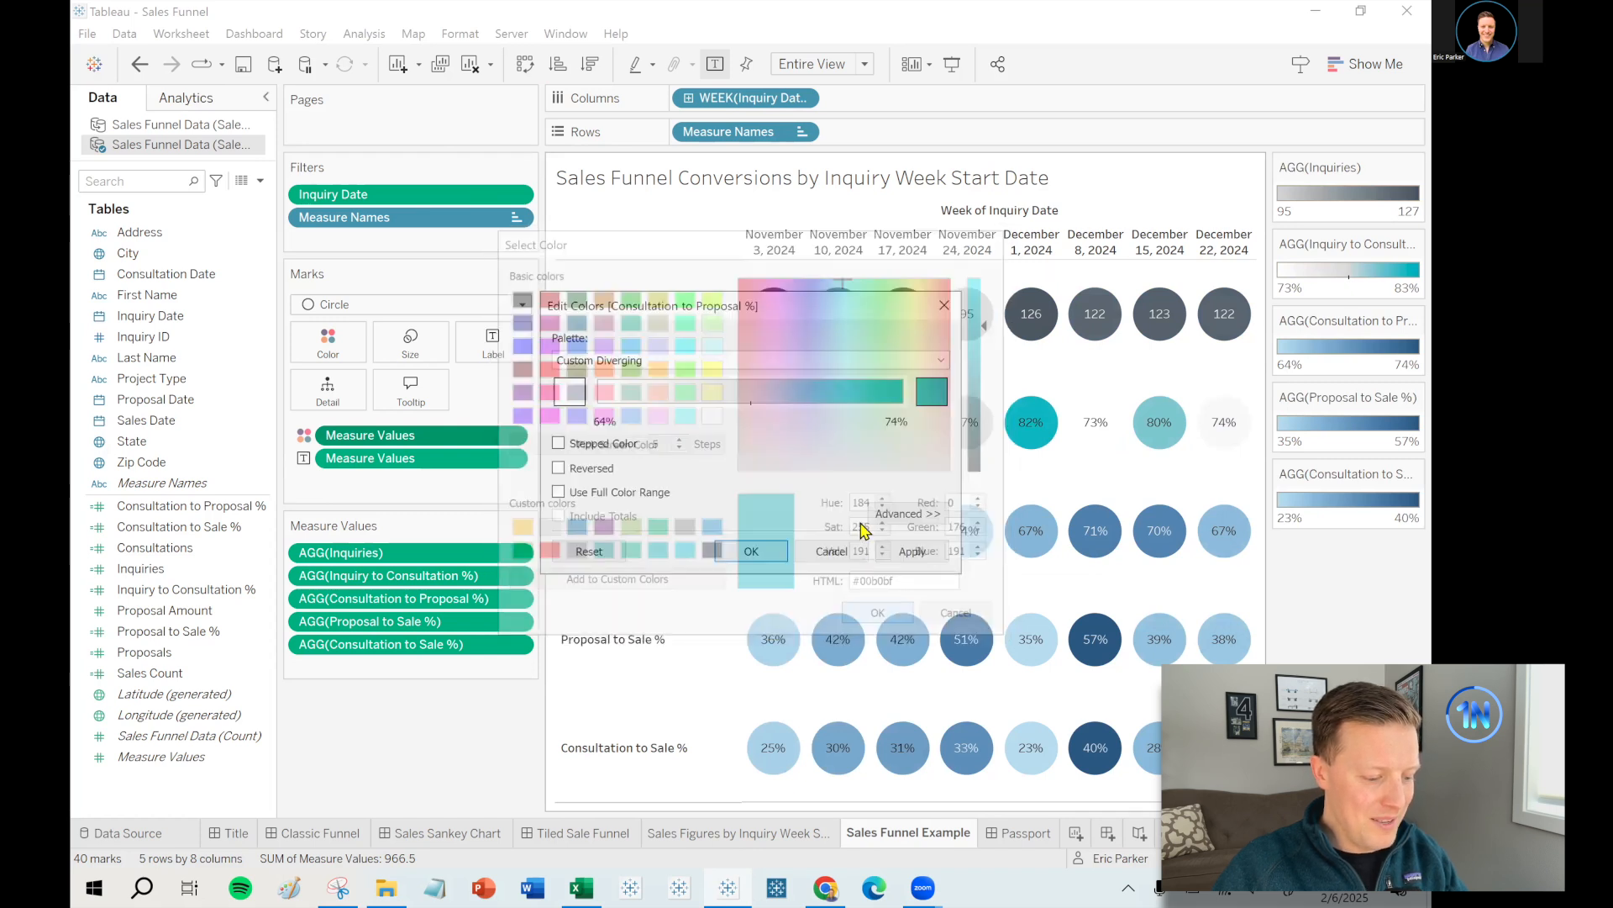
{"action": "left_click", "coordinate": [751, 551]}
{"action": "left_click", "coordinate": [1414, 396]}
{"action": "left_click", "coordinate": [1345, 418]}
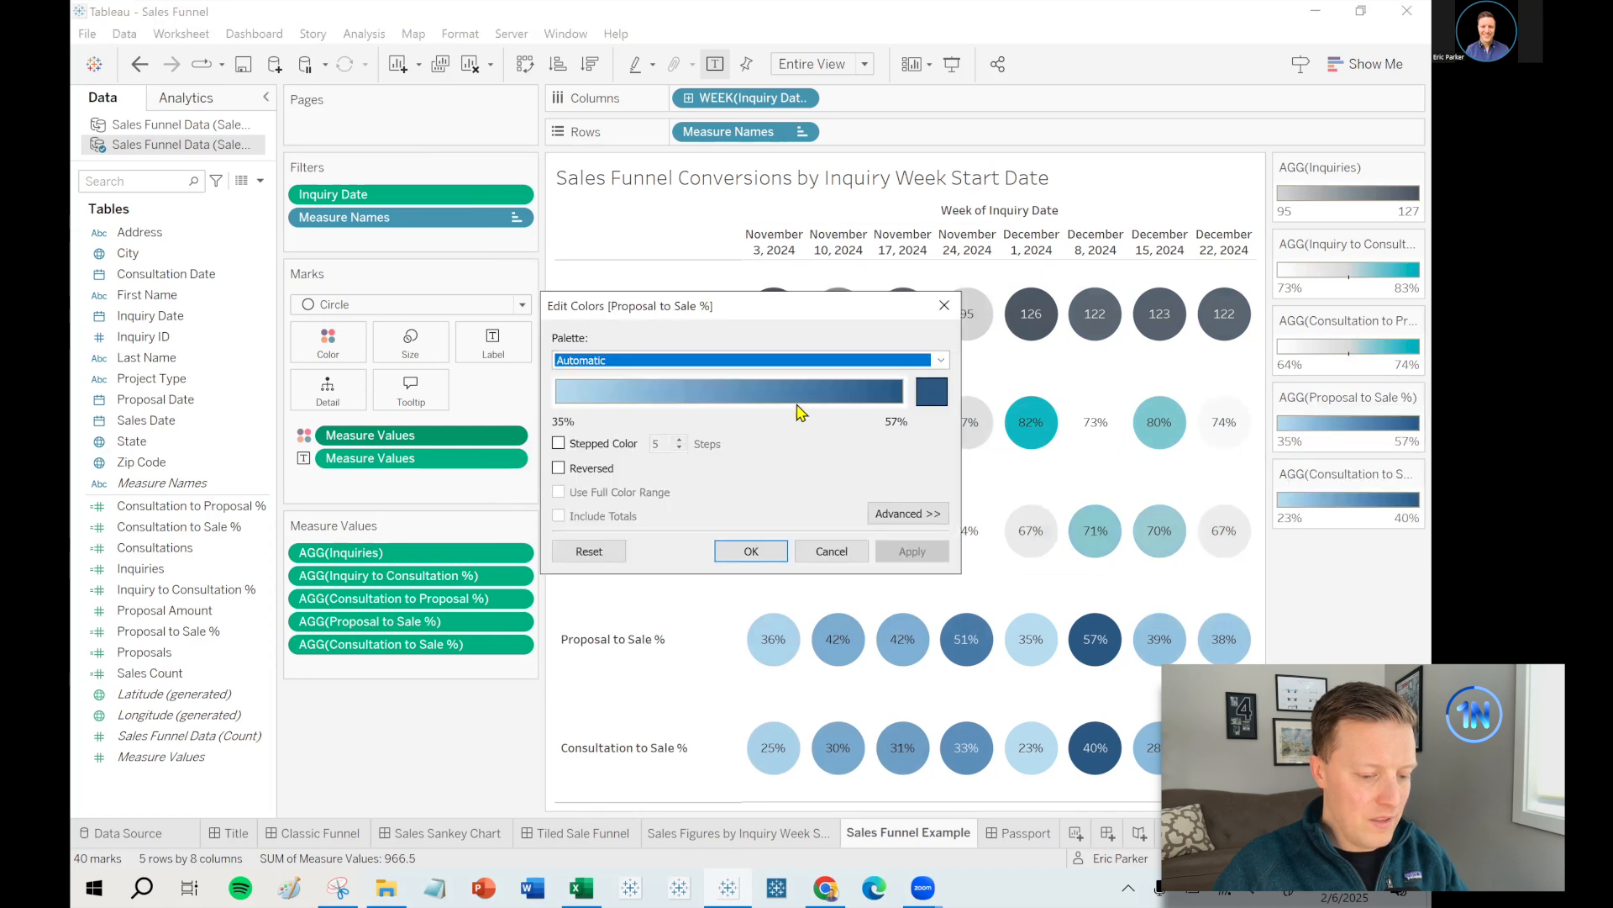
- Choose Orange-Blue Diverging for Proposal to Sale % with a white low end
{"action": "left_click", "coordinate": [941, 359]}
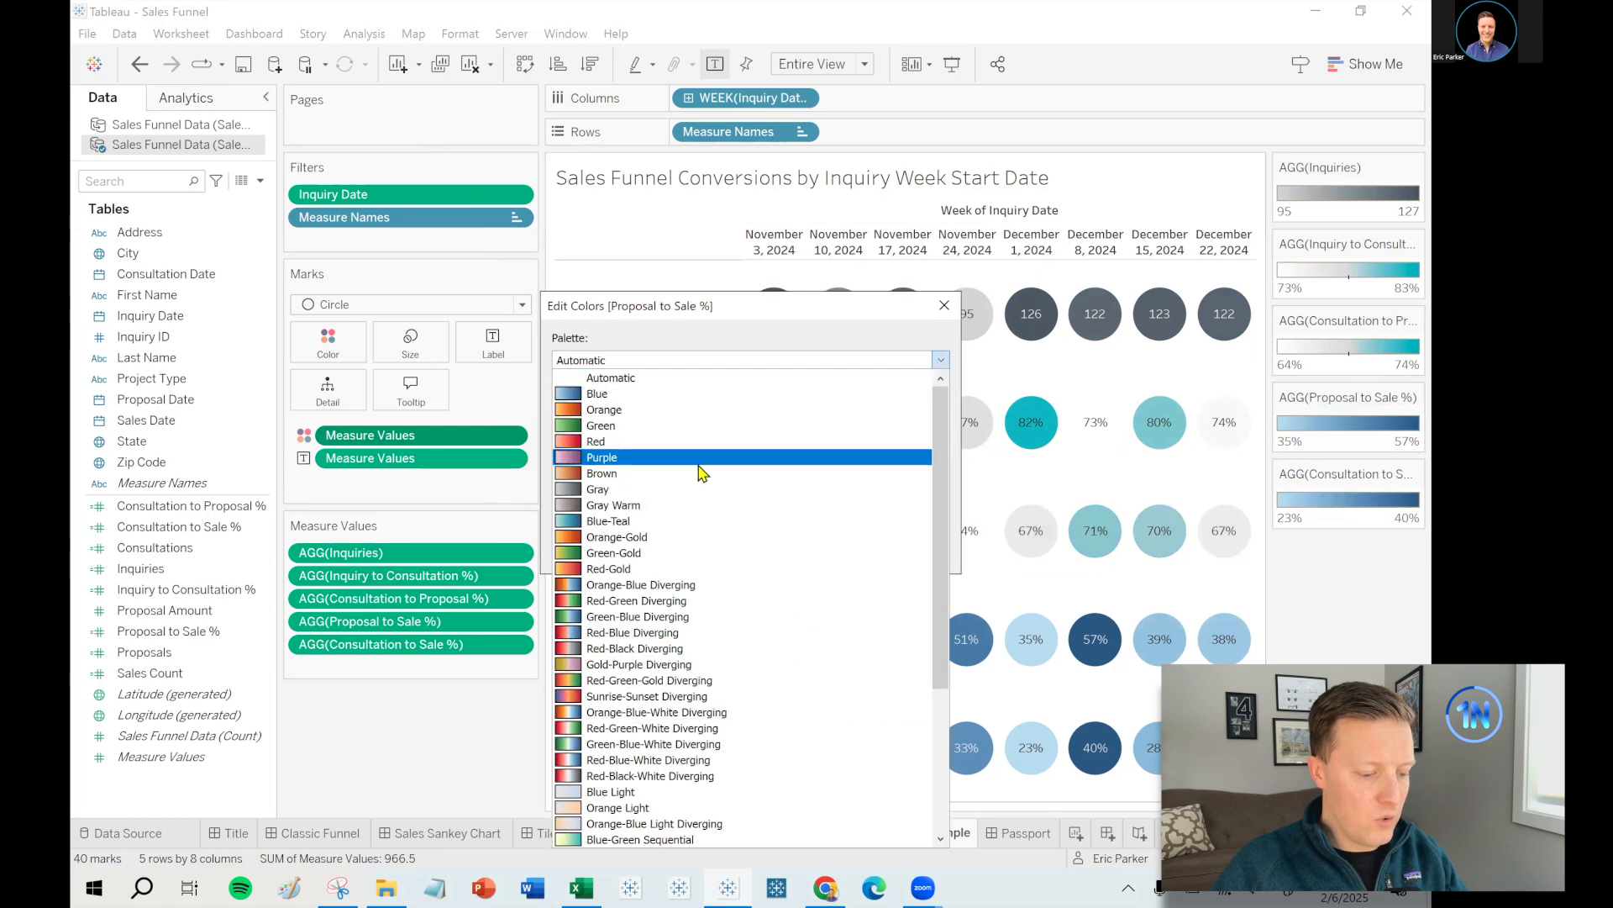
{"action": "left_click", "coordinate": [663, 585]}
{"action": "left_click", "coordinate": [564, 385]}
{"action": "left_click", "coordinate": [711, 415]}
{"action": "left_click", "coordinate": [880, 618]}
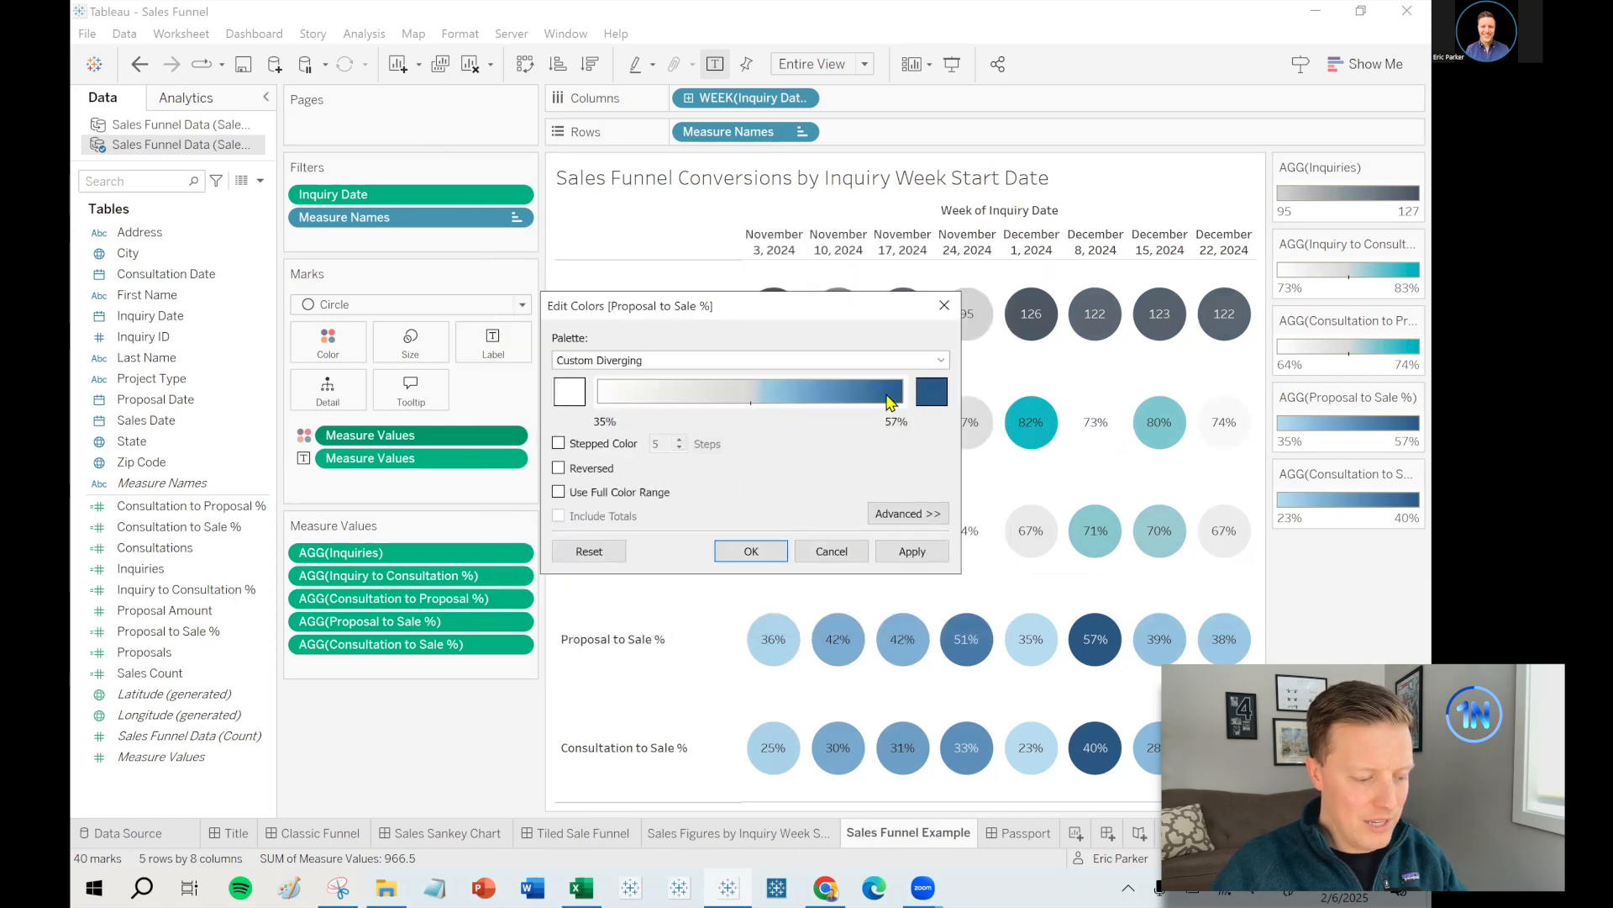
- Set the high end to teal #00b0bf and apply the white-to-teal shading
{"action": "left_click", "coordinate": [933, 391]}
{"action": "left_click", "coordinate": [655, 553]}
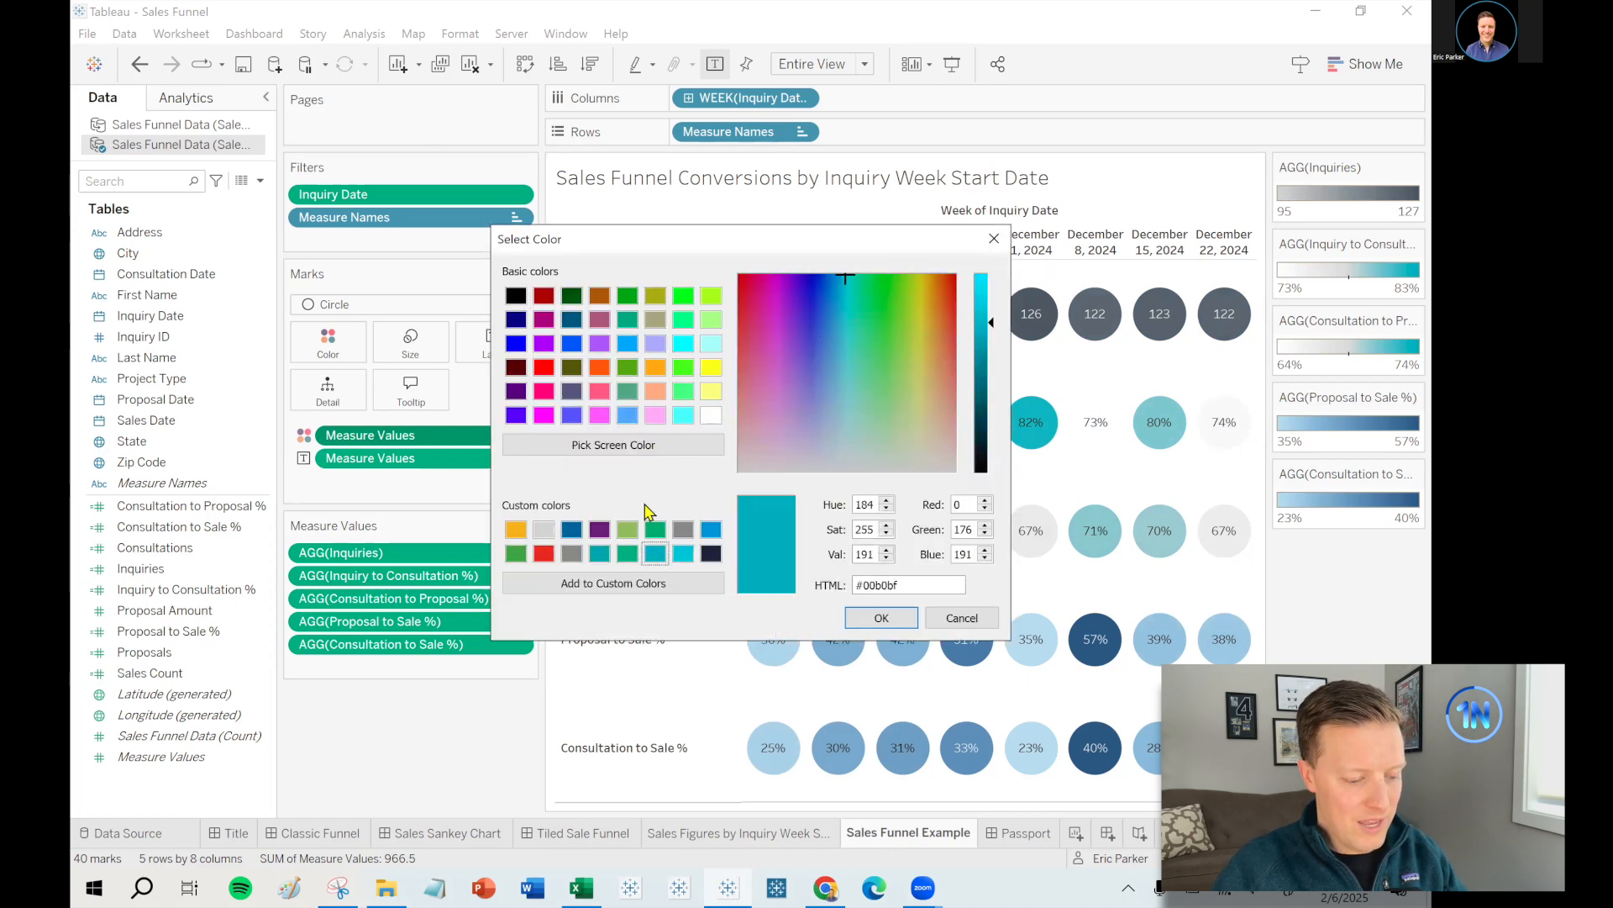
{"action": "left_click", "coordinate": [614, 445]}
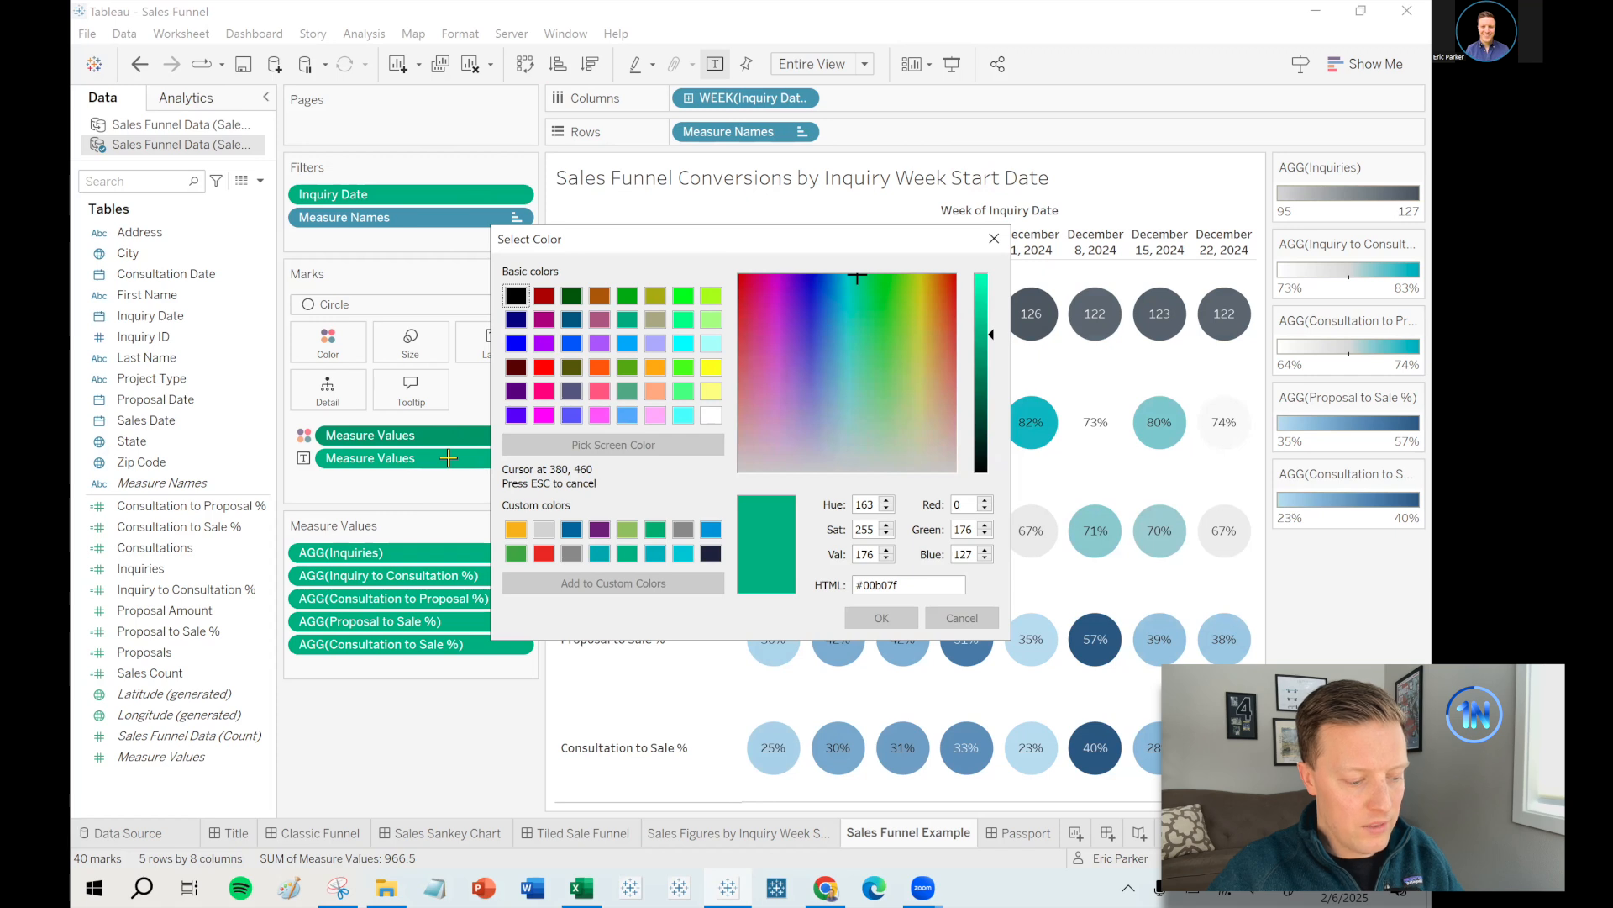
{"action": "key", "text": "Escape"}
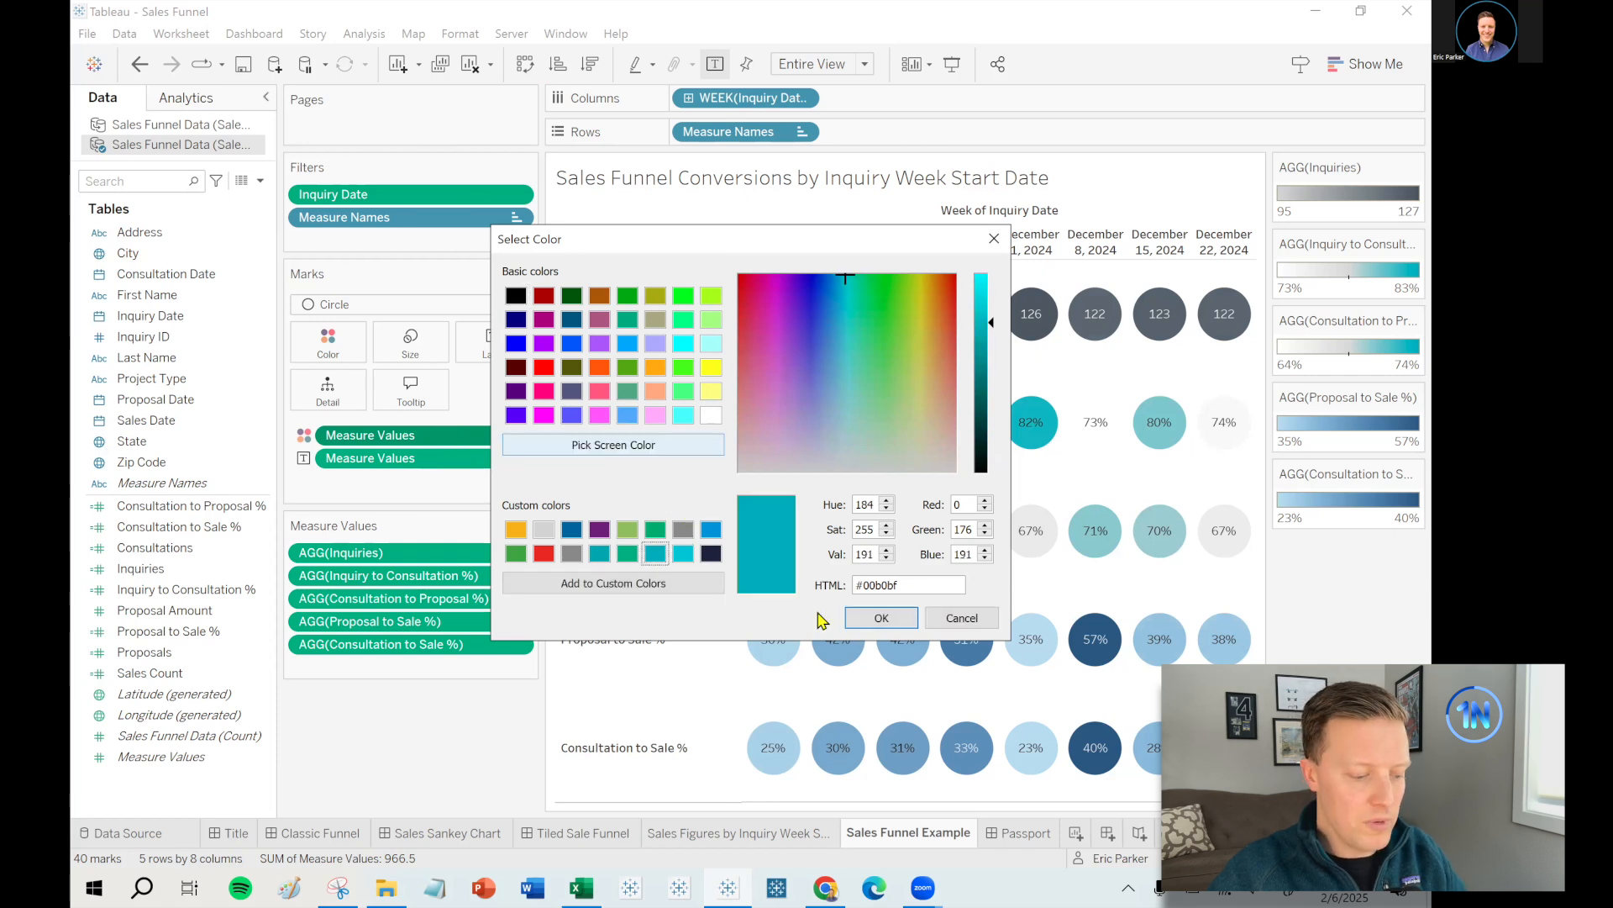
{"action": "left_click_drag", "start_coordinate": [918, 585], "coordinate": [826, 596]}
{"action": "left_click", "coordinate": [880, 618]}
{"action": "left_click", "coordinate": [767, 556]}
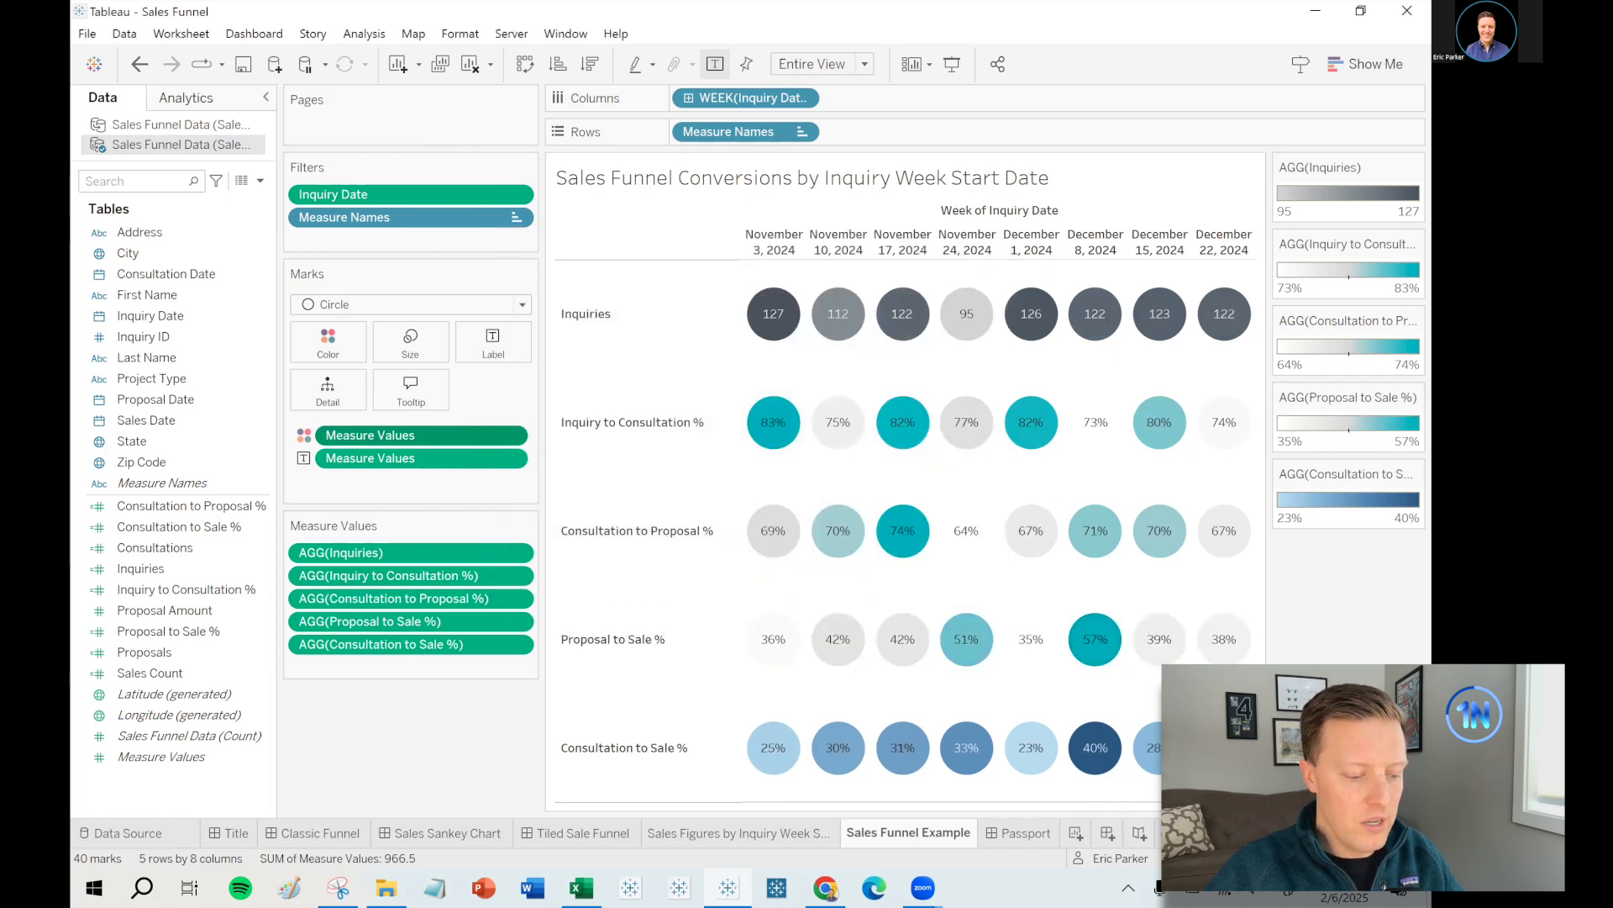
{"action": "left_click", "coordinate": [1413, 475]}
- Shade Consultation to Sale % from white to teal using the Orange-Blue Diverging palette
{"action": "left_click", "coordinate": [1360, 488]}
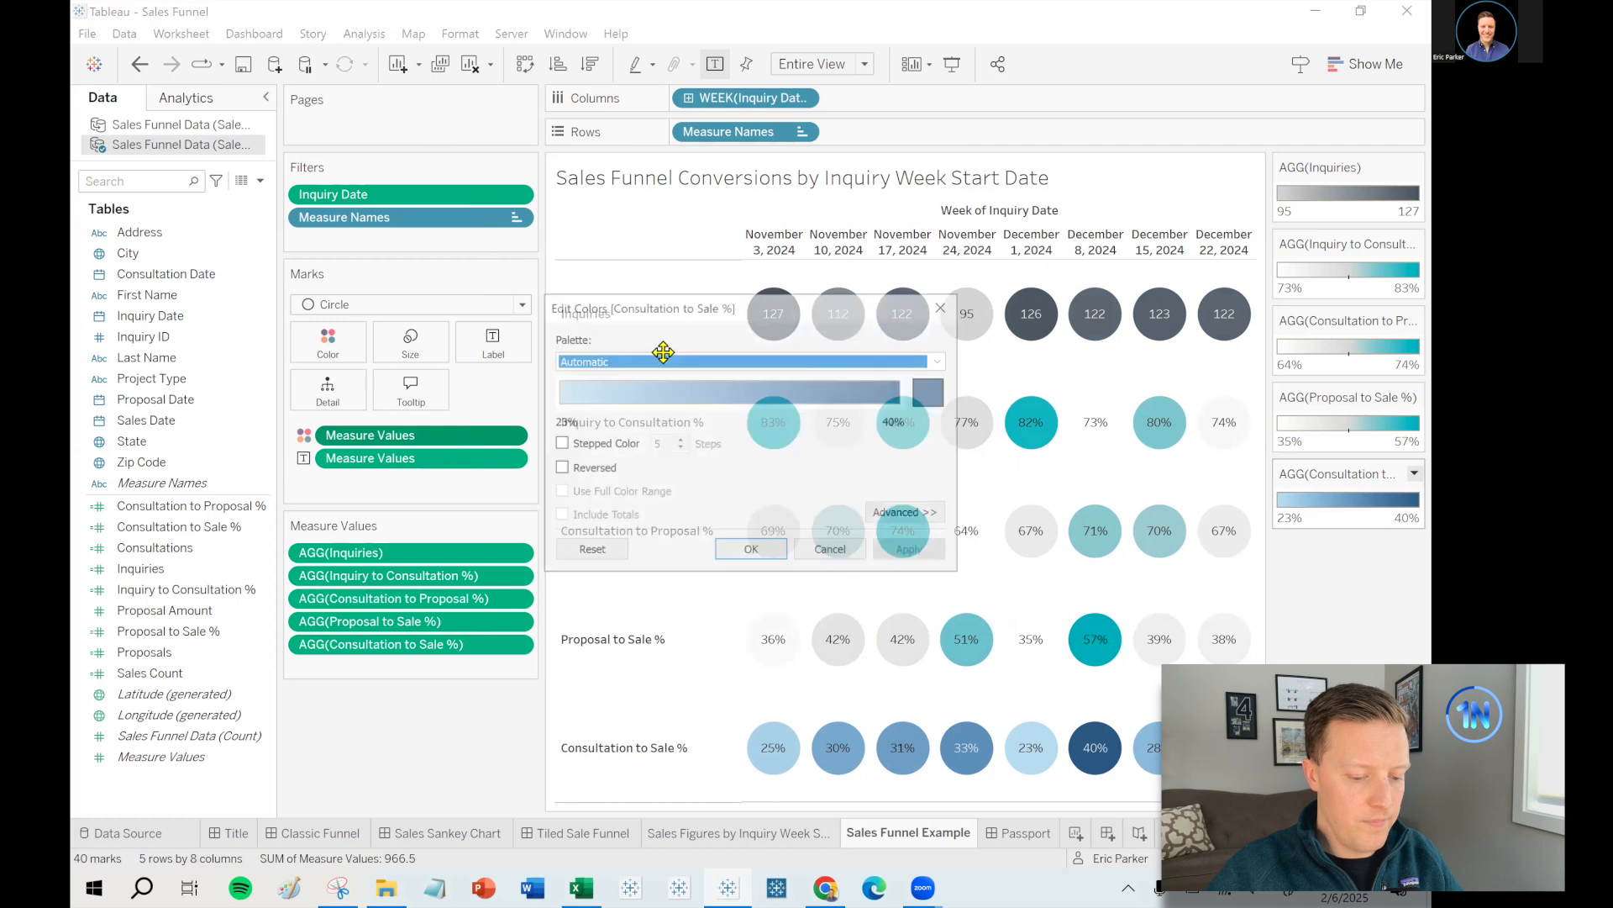
{"action": "left_click", "coordinate": [620, 358]}
{"action": "left_click", "coordinate": [678, 580]}
{"action": "left_click", "coordinate": [569, 392]}
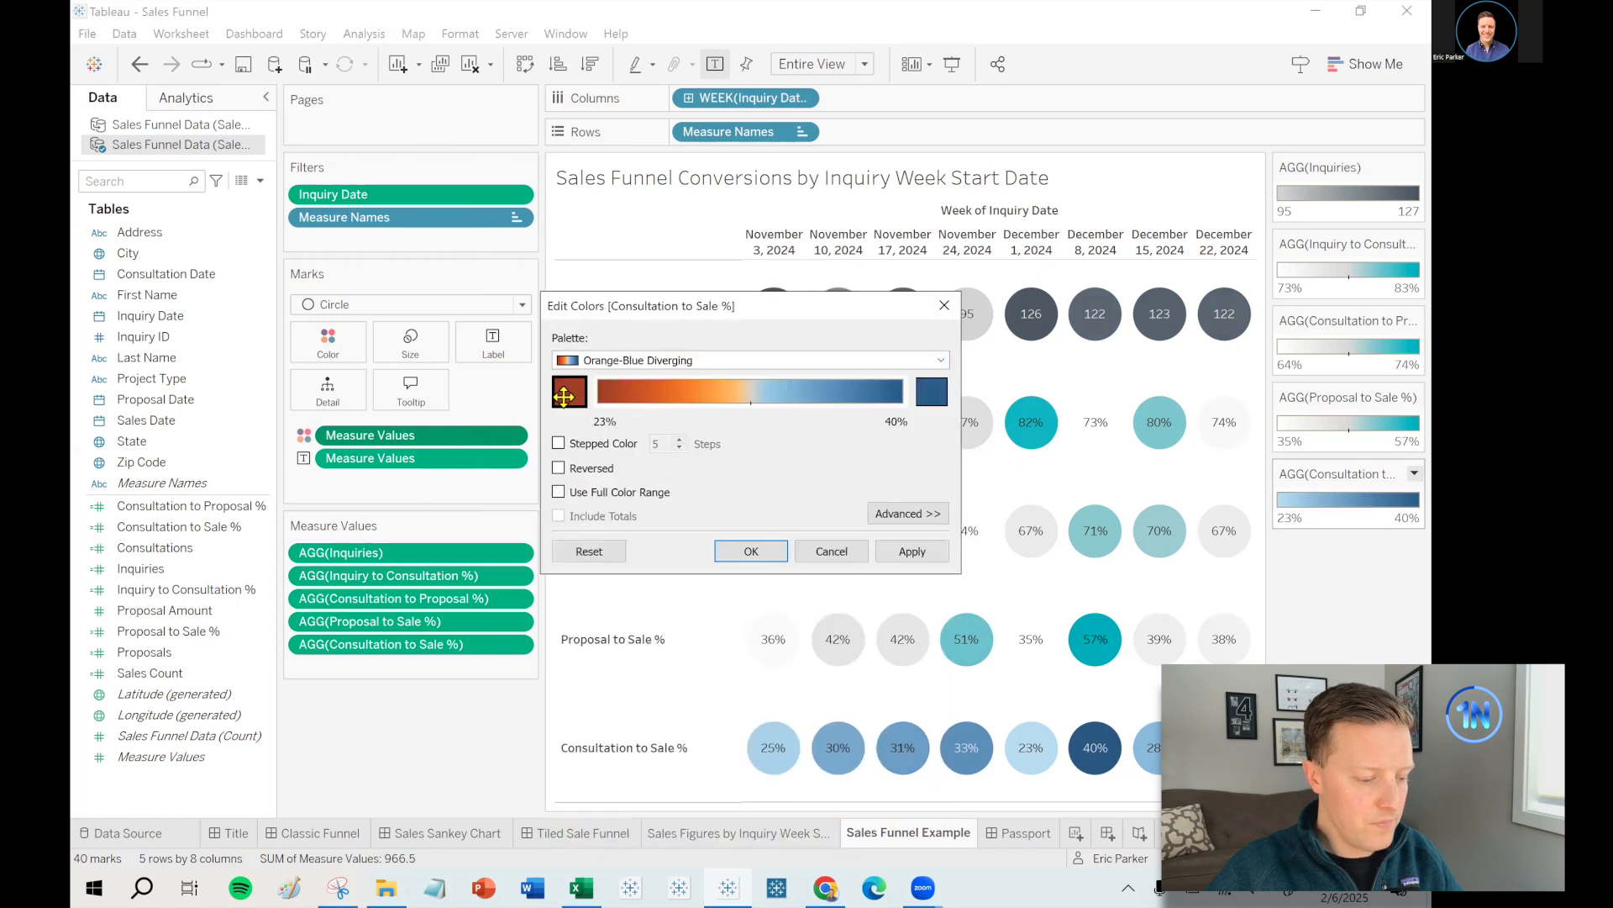
{"action": "left_click", "coordinate": [713, 419]}
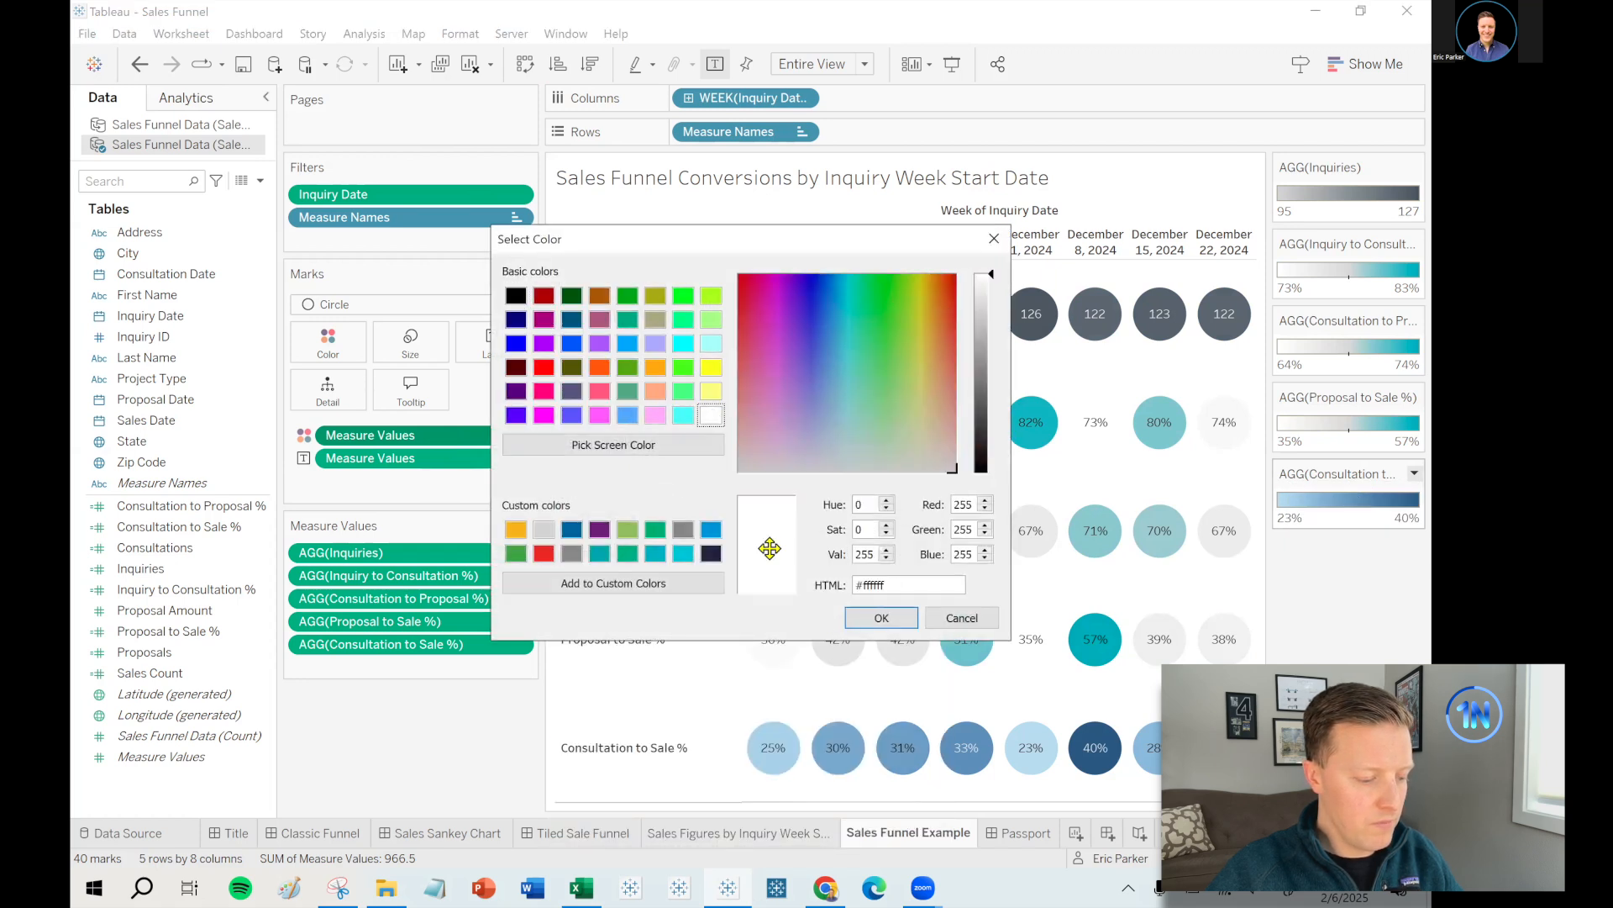
{"action": "left_click", "coordinate": [882, 617]}
{"action": "left_click", "coordinate": [923, 409]}
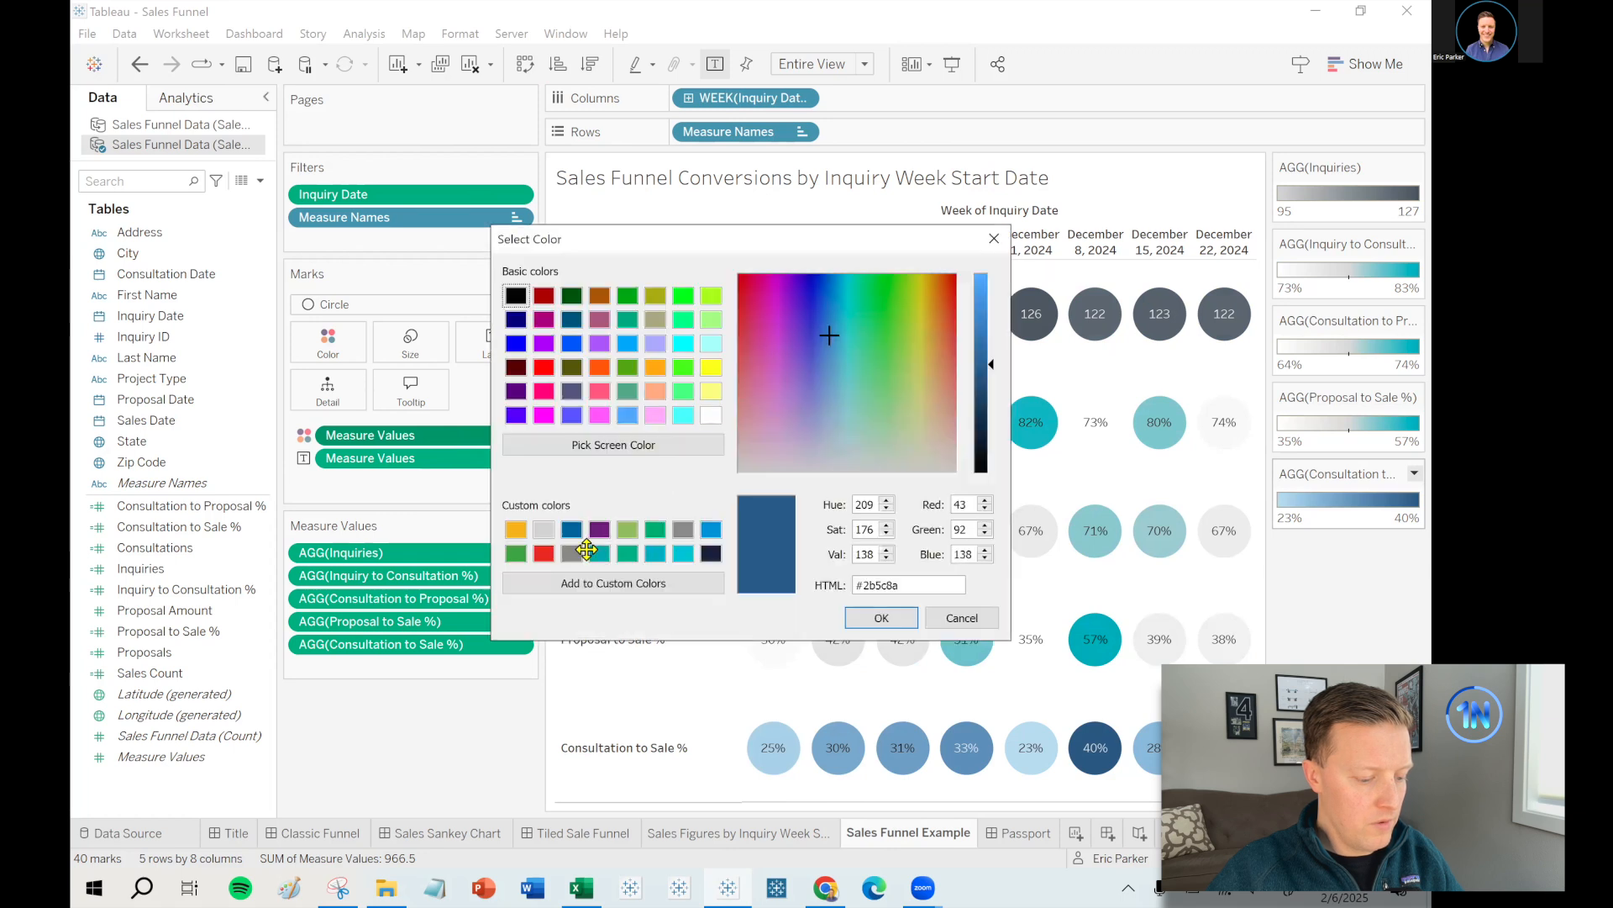
{"action": "left_click", "coordinate": [657, 551]}
{"action": "left_click", "coordinate": [878, 614]}
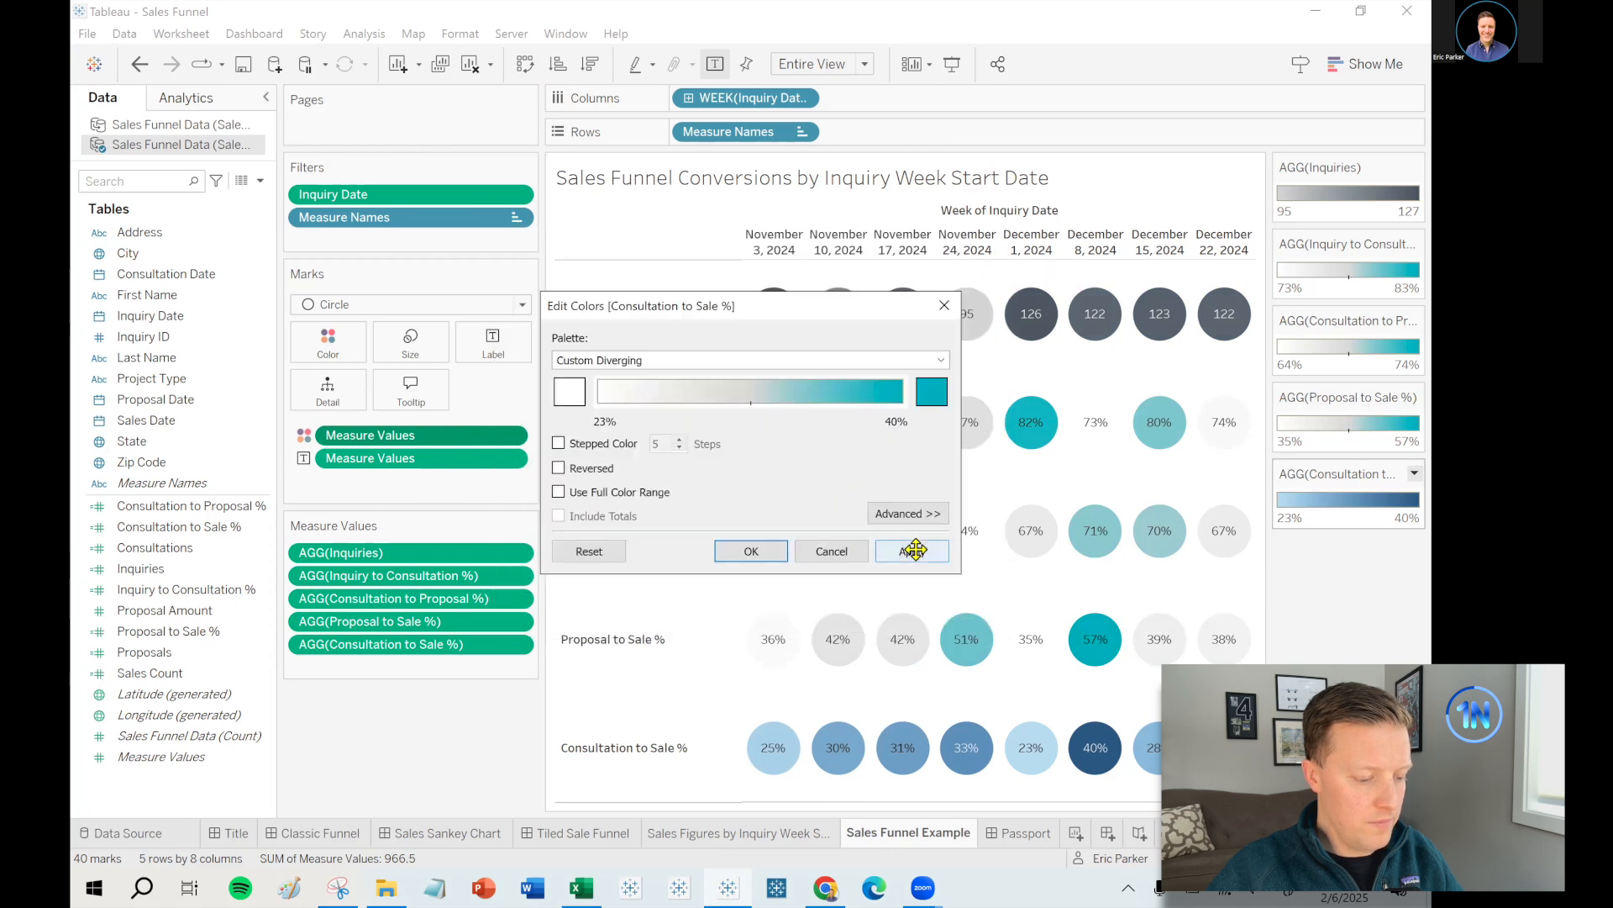
{"action": "left_click", "coordinate": [910, 551]}
{"action": "left_click", "coordinate": [750, 551]}
{"action": "mouse_move", "coordinate": [1105, 437]}
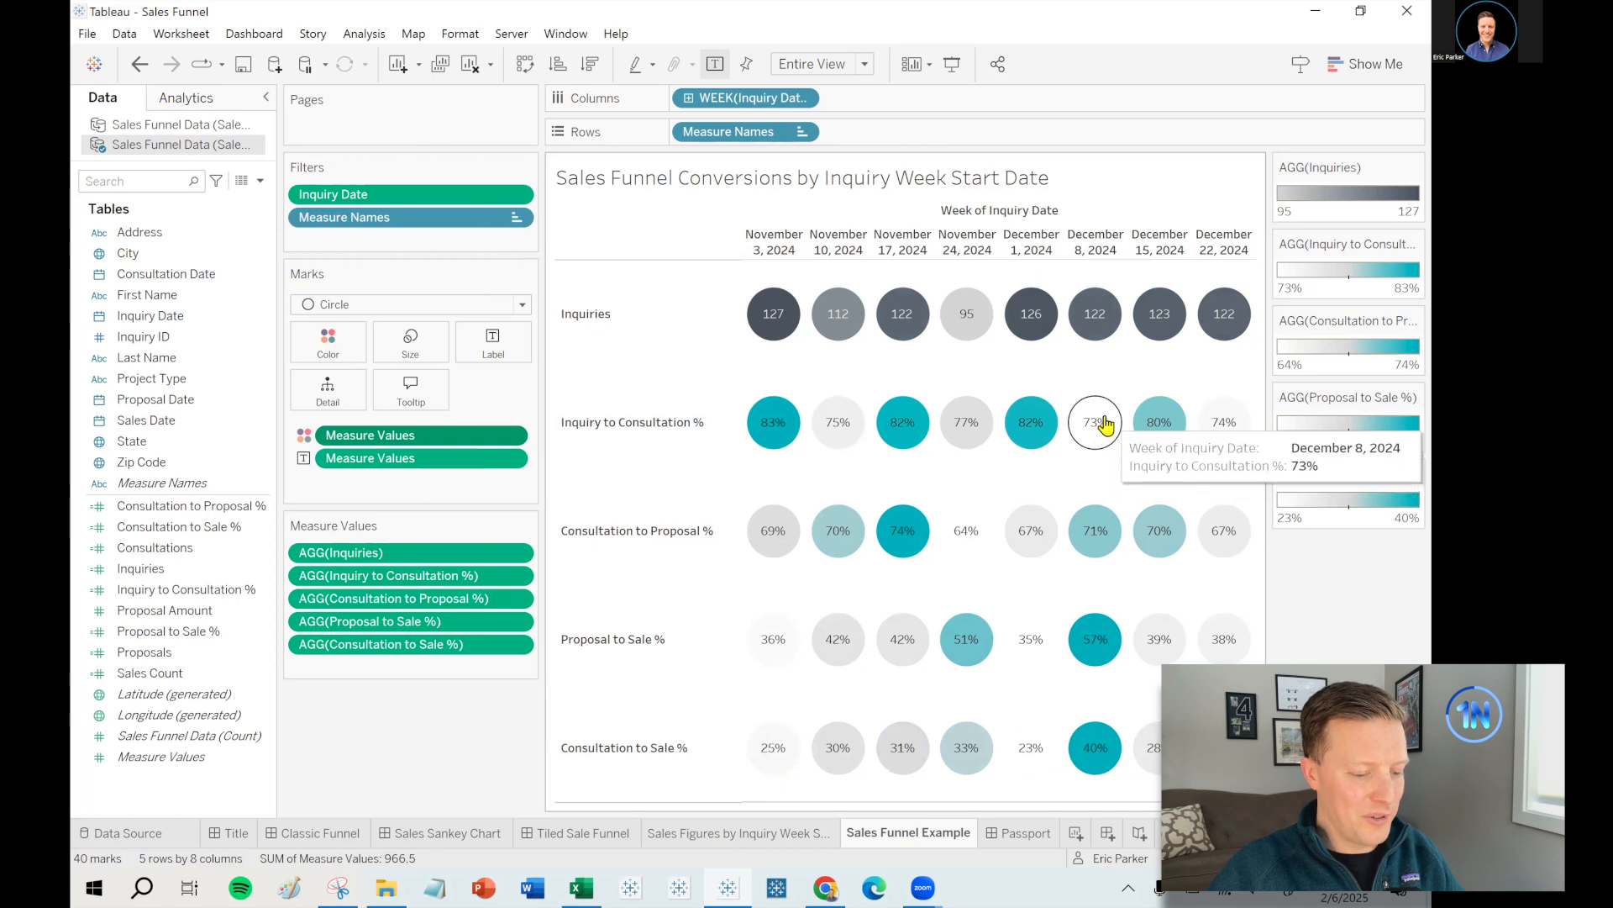
- Outline every circle with a light grey border
{"action": "left_click", "coordinate": [327, 356]}
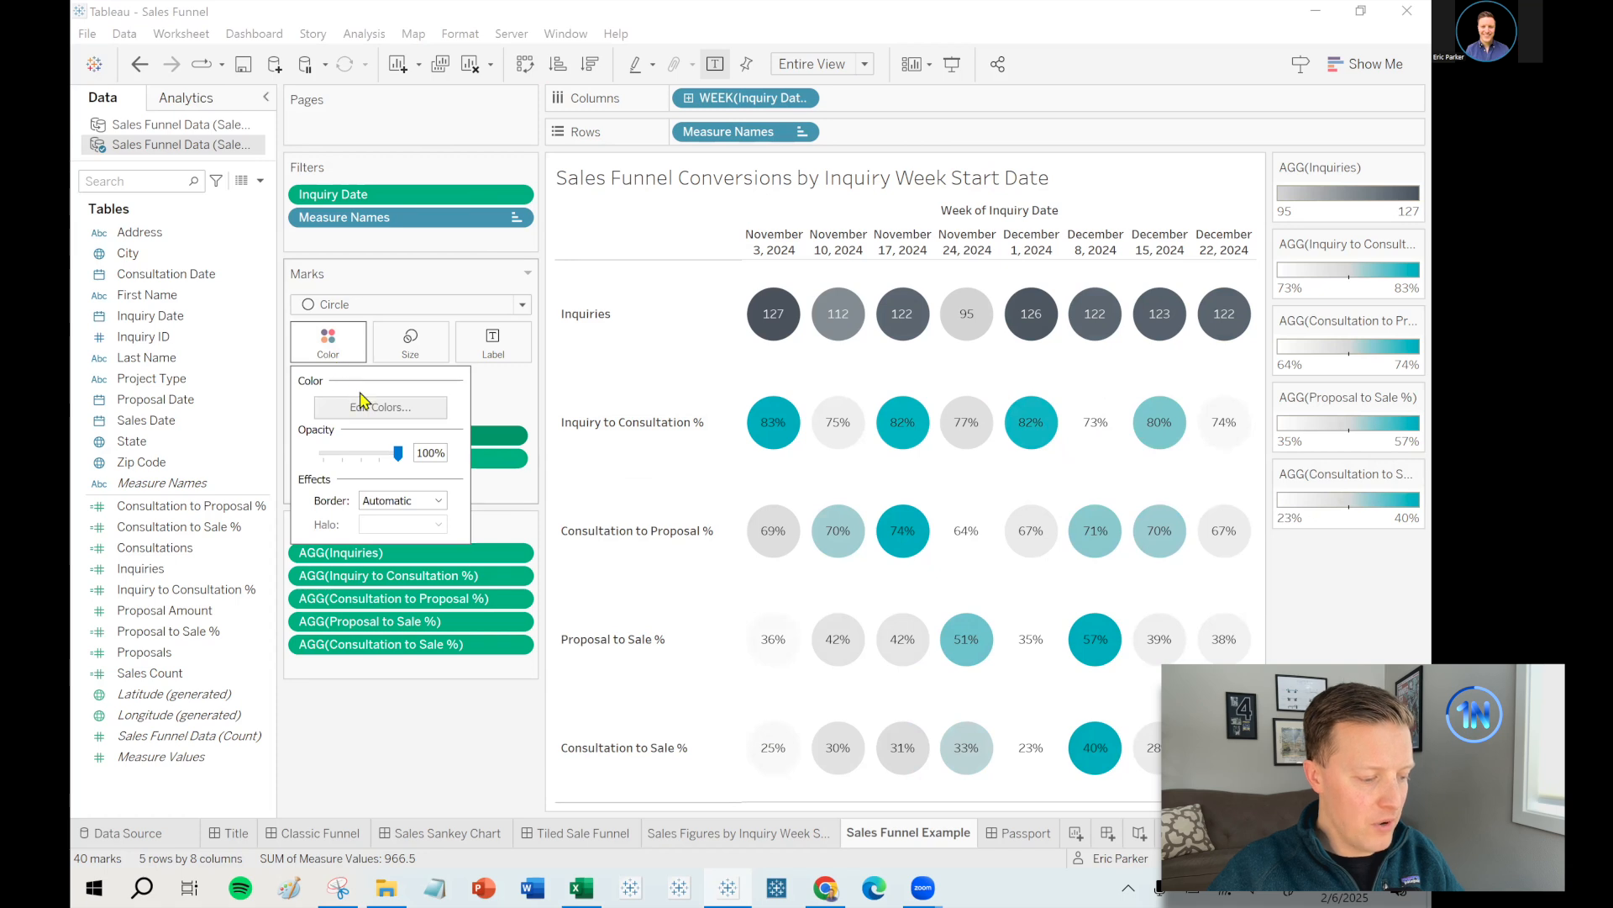
{"action": "left_click", "coordinate": [411, 502]}
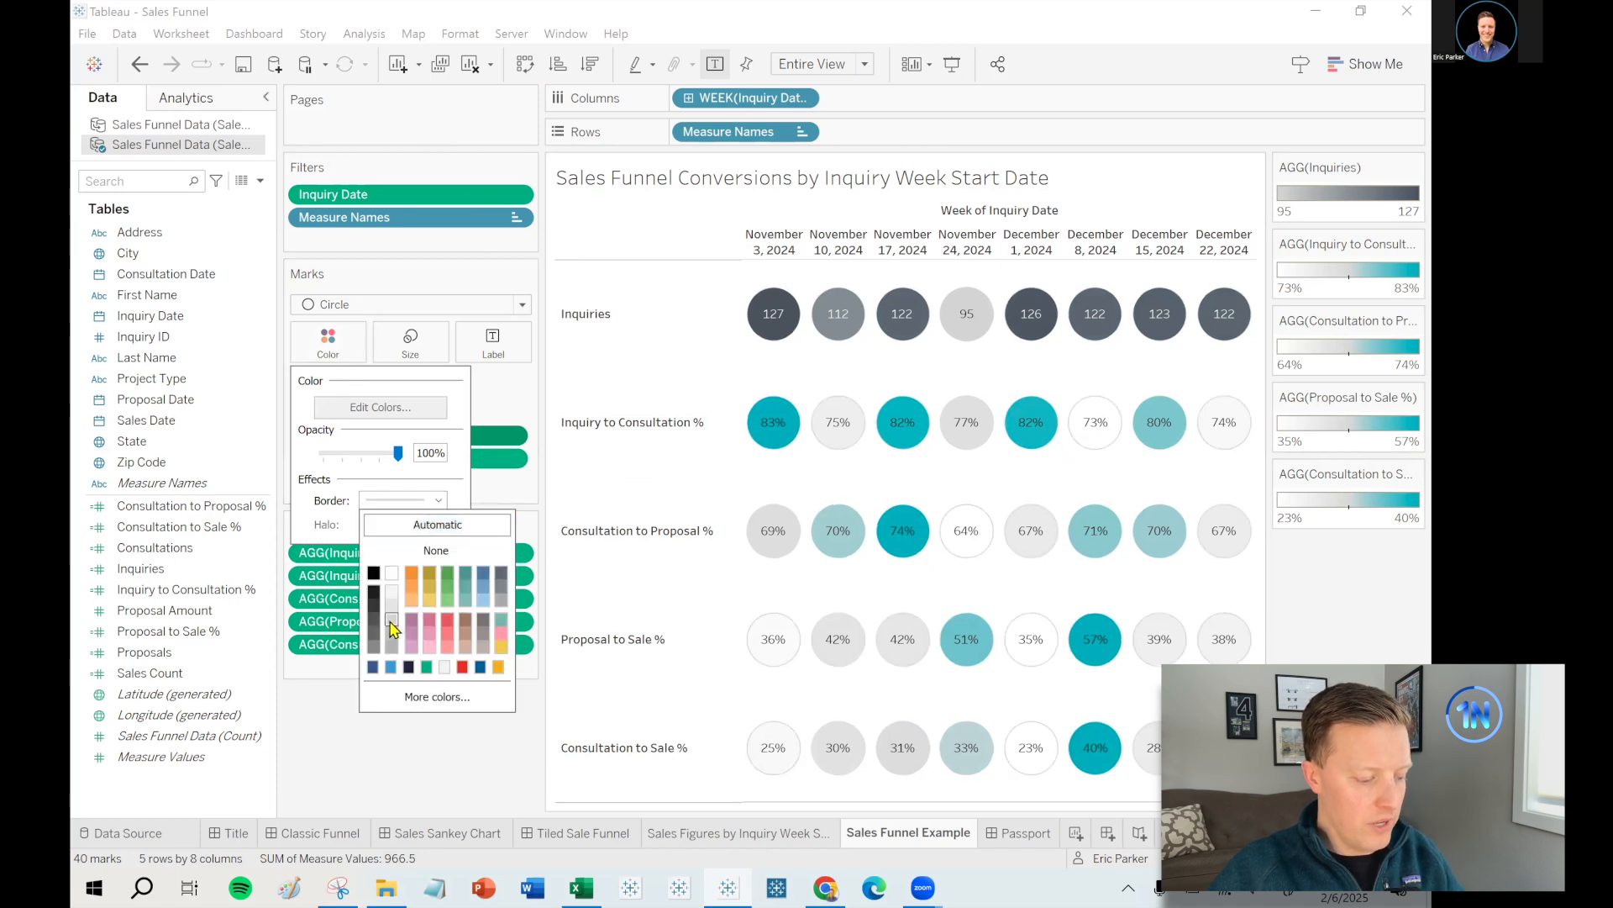
{"action": "left_click", "coordinate": [1315, 616]}
- Make all circles slightly larger with the size slider
{"action": "left_click", "coordinate": [418, 358]}
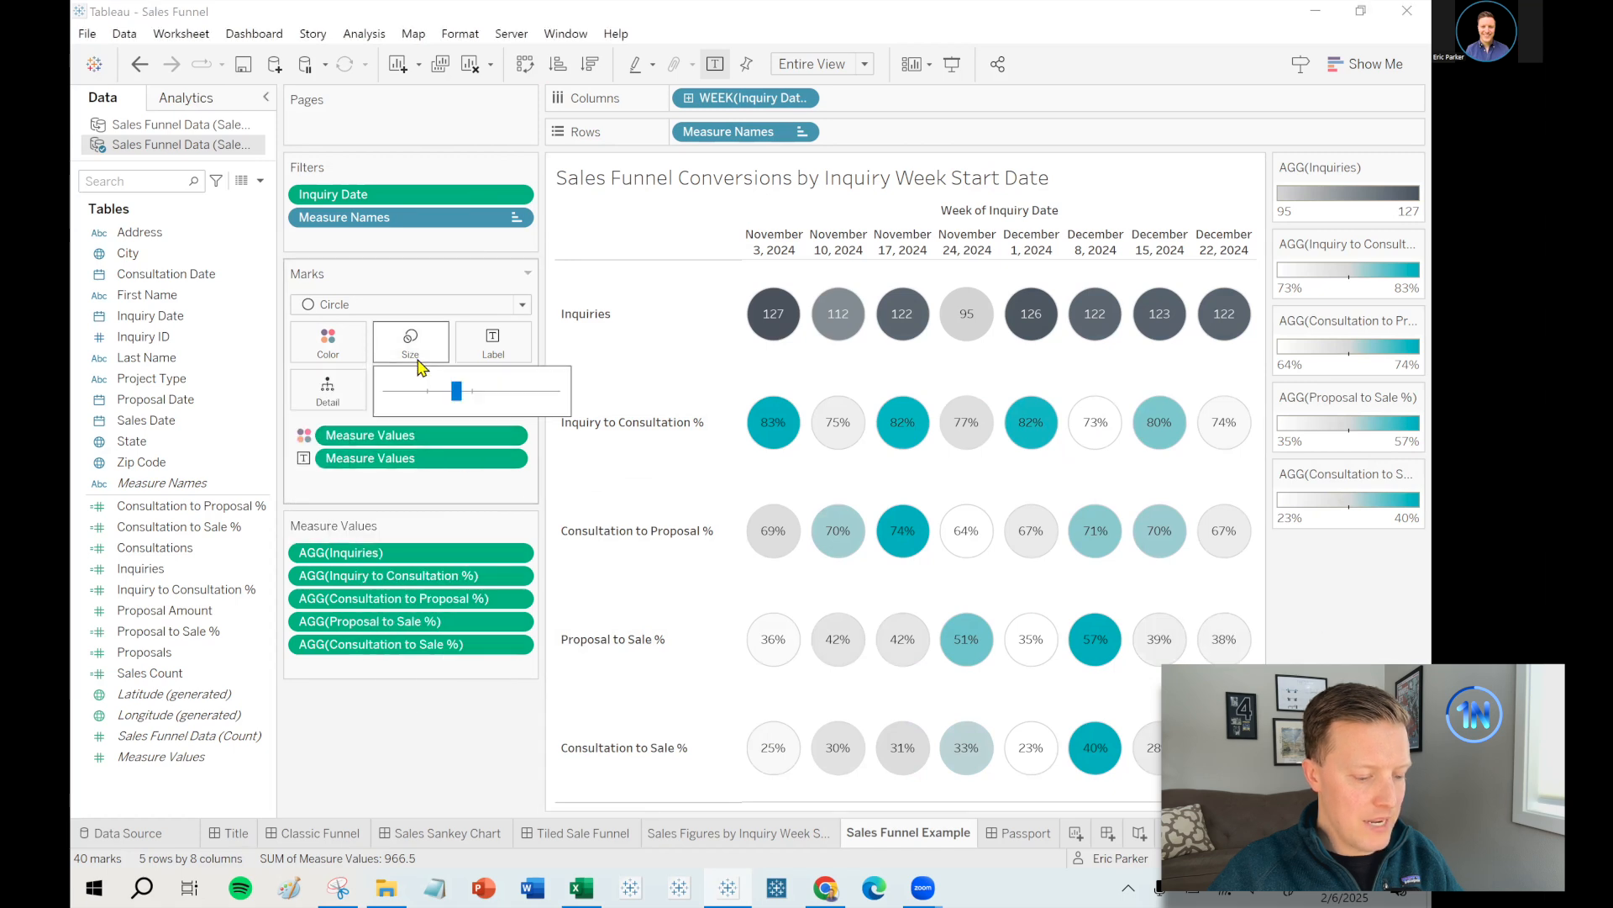
{"action": "left_click_drag", "start_coordinate": [456, 391], "coordinate": [465, 391]}
{"action": "left_click", "coordinate": [509, 743]}
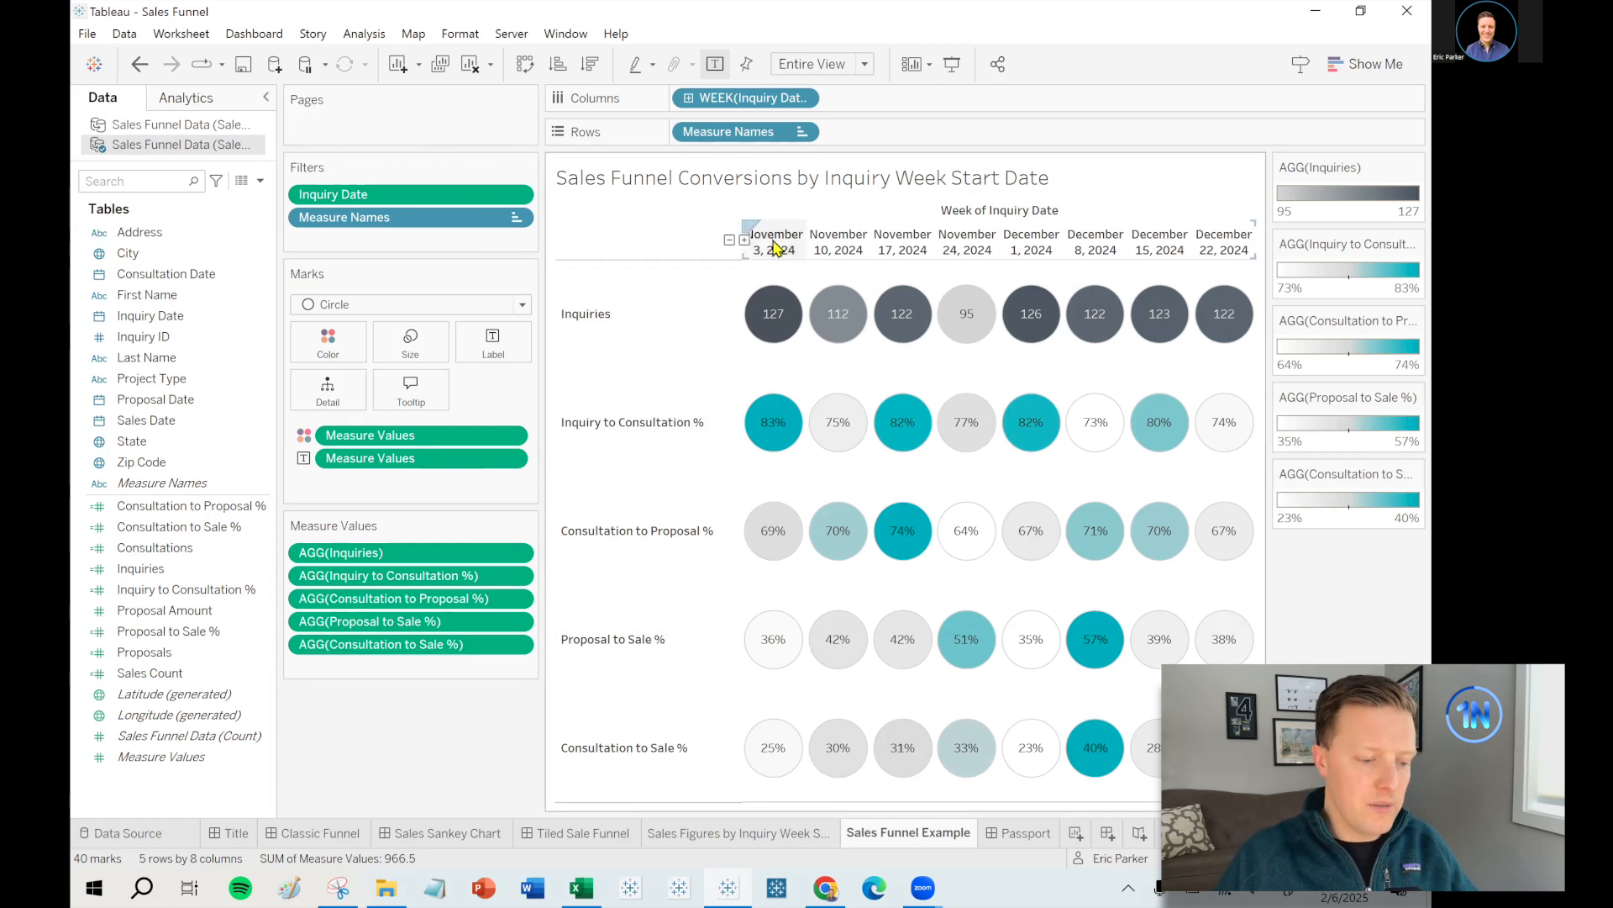
- Format the week headers with the 3/14/2001 short date format
{"action": "right_click", "coordinate": [728, 103]}
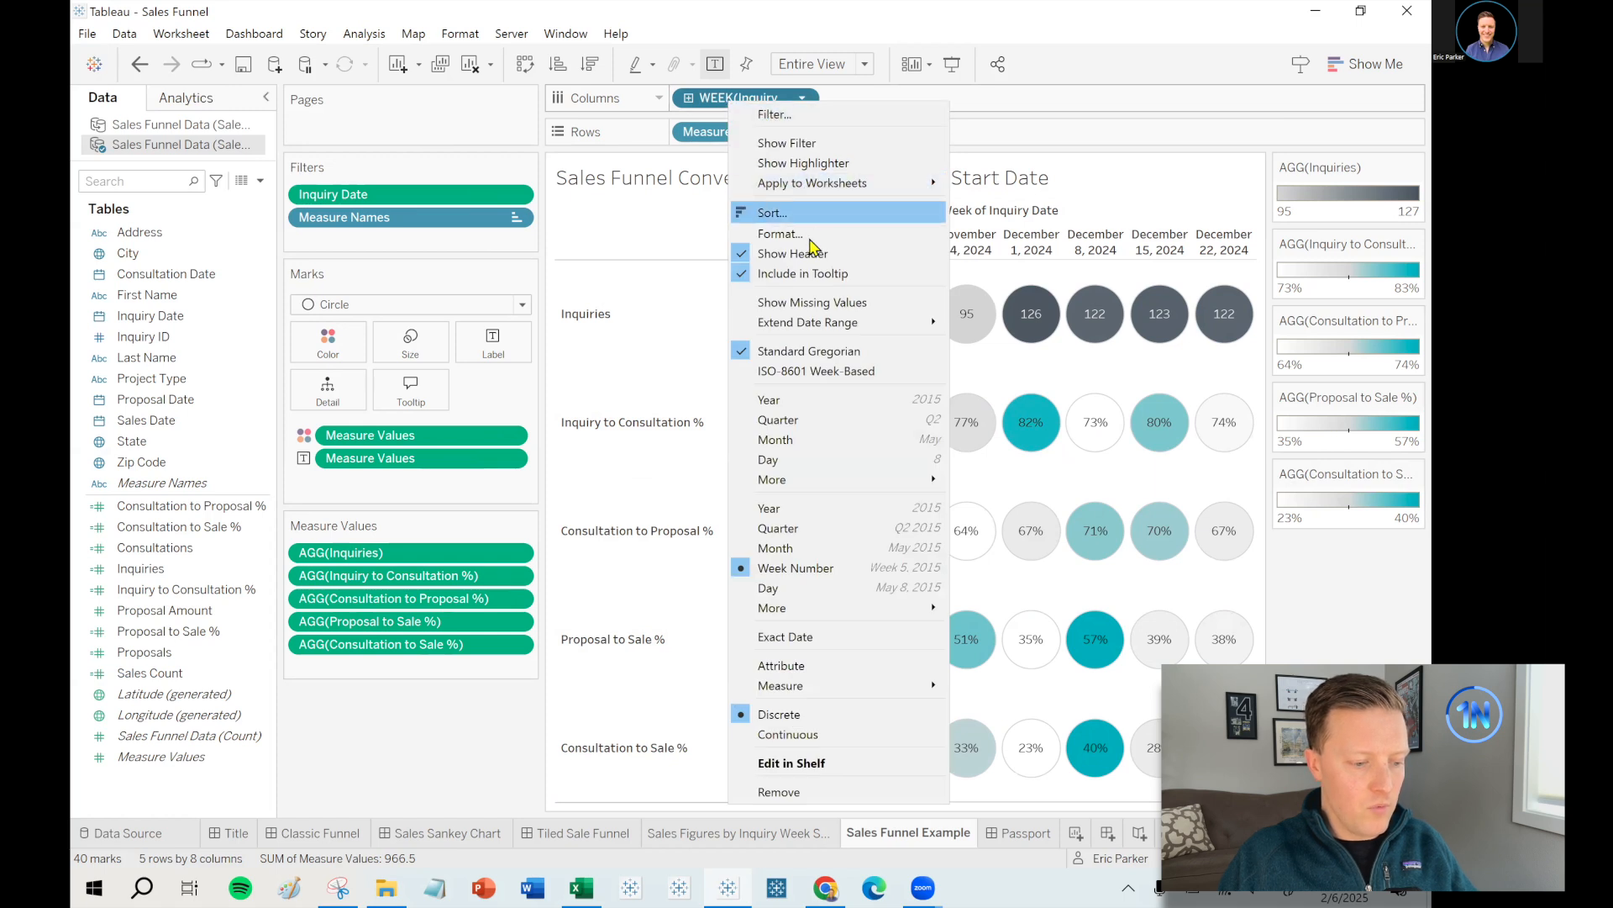
{"action": "left_click", "coordinate": [781, 234]}
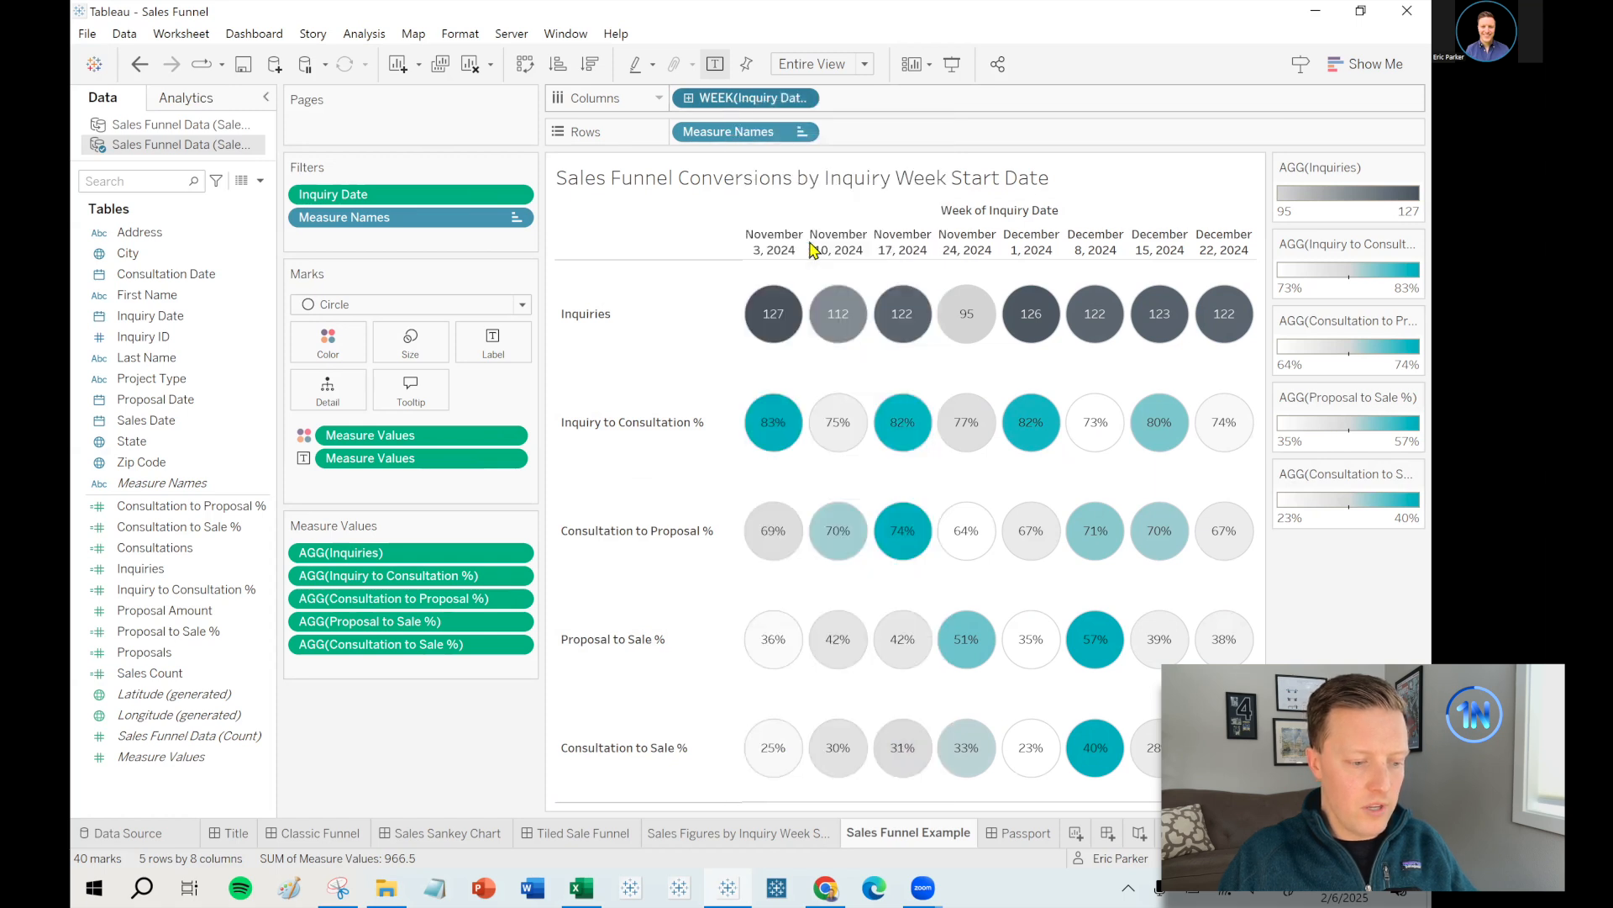
{"action": "left_click", "coordinate": [278, 282]}
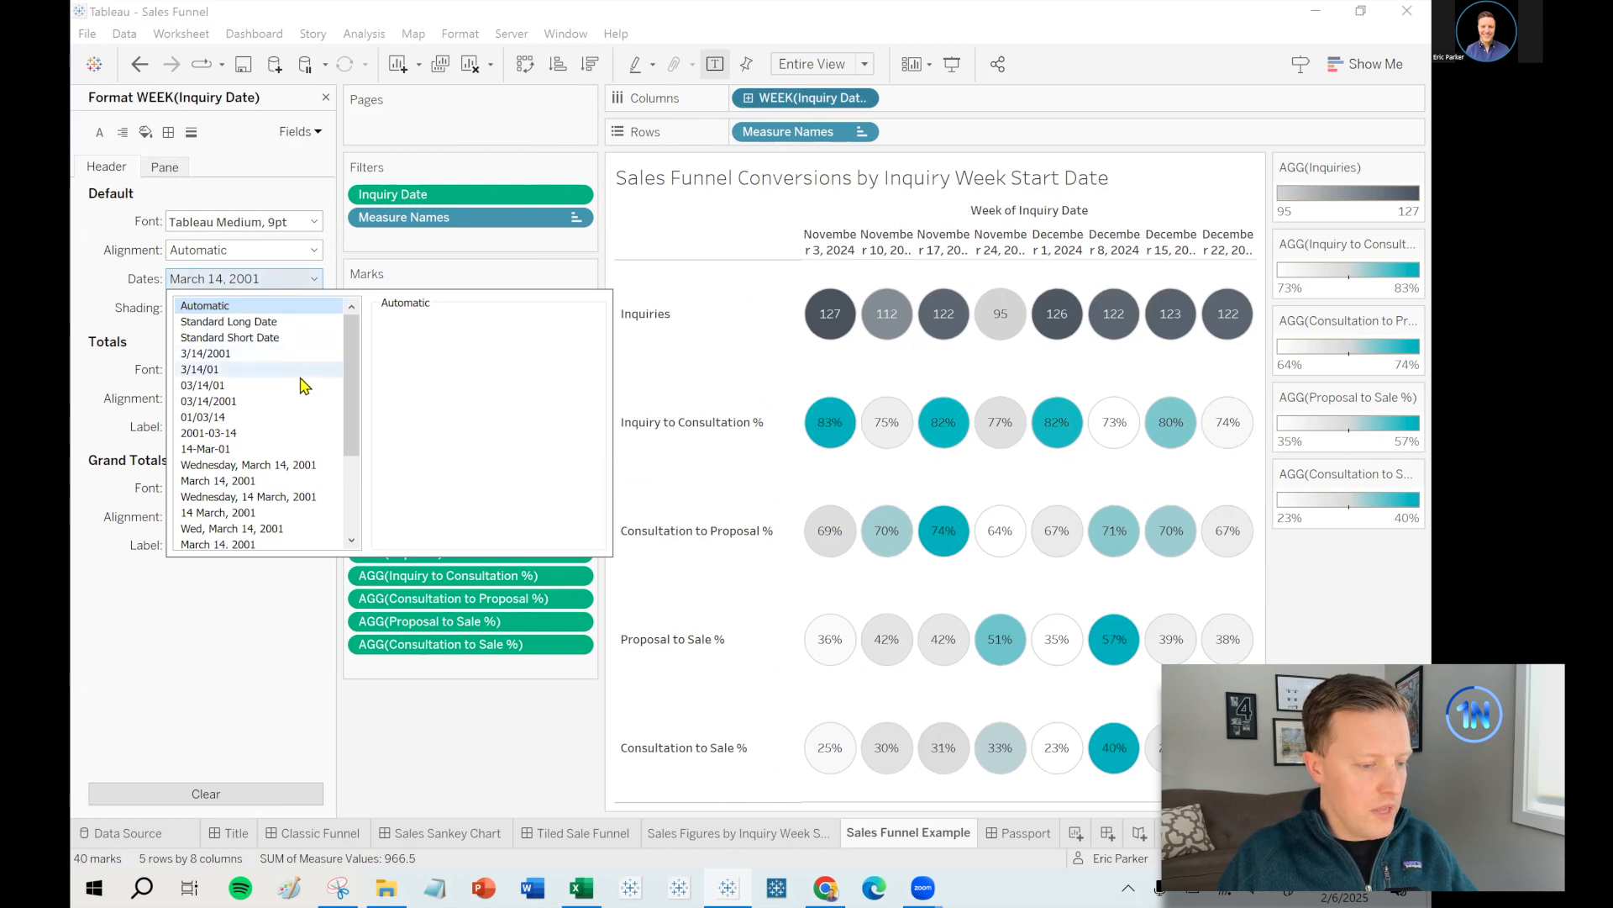
{"action": "scroll", "coordinate": [304, 385], "scroll_direction": "down", "scroll_amount": 1}
{"action": "scroll", "coordinate": [304, 385], "scroll_direction": "up", "scroll_amount": 1}
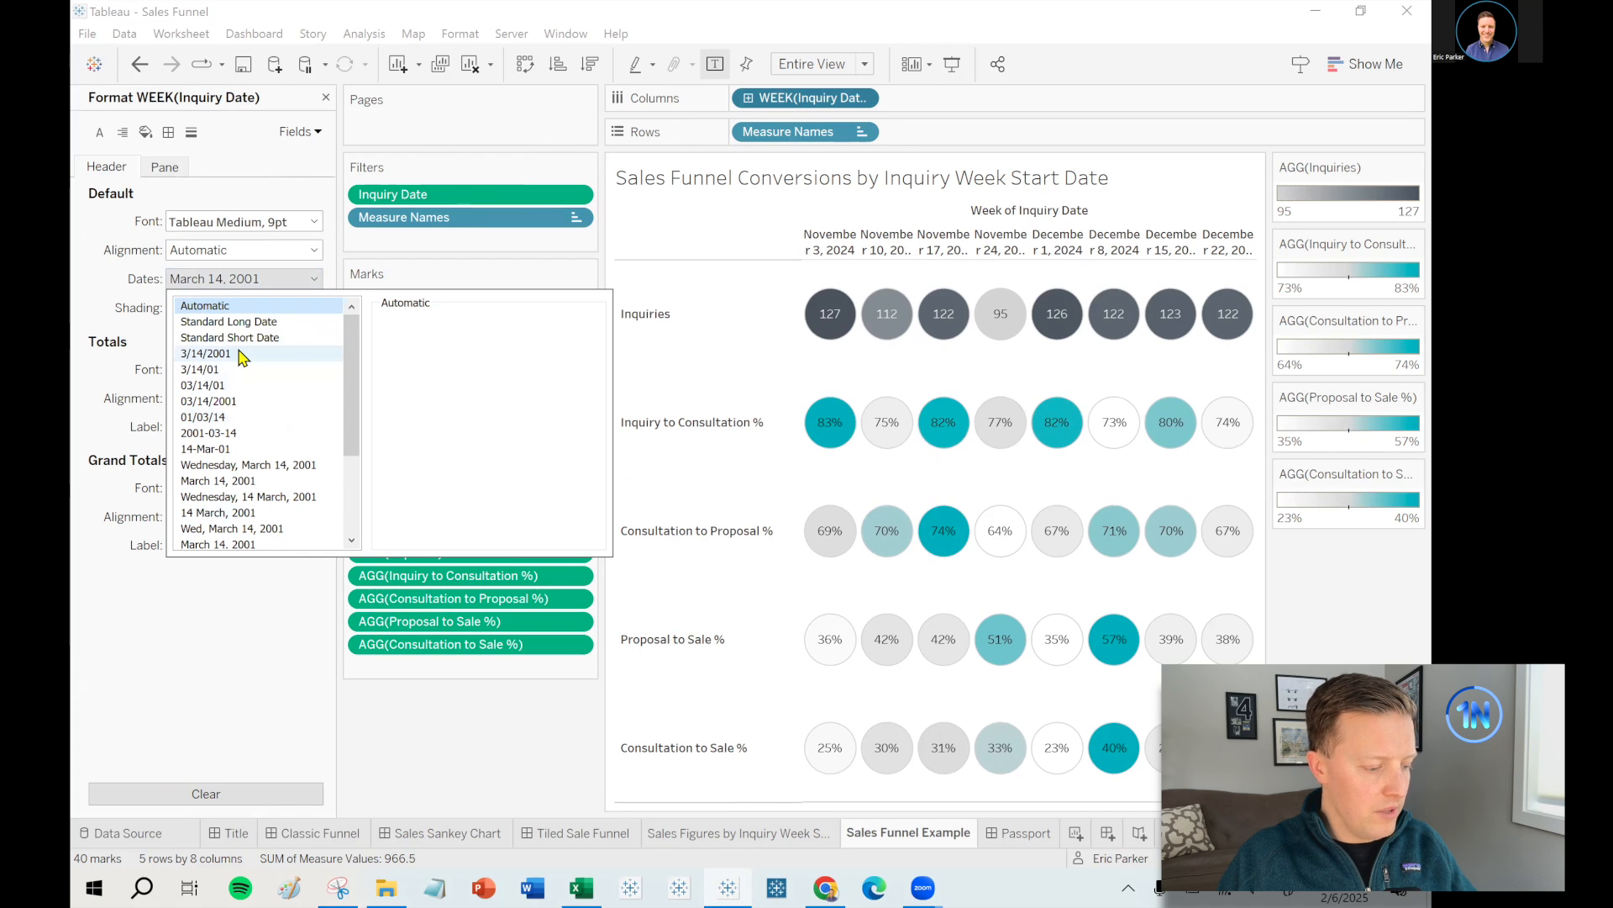
{"action": "left_click", "coordinate": [298, 354]}
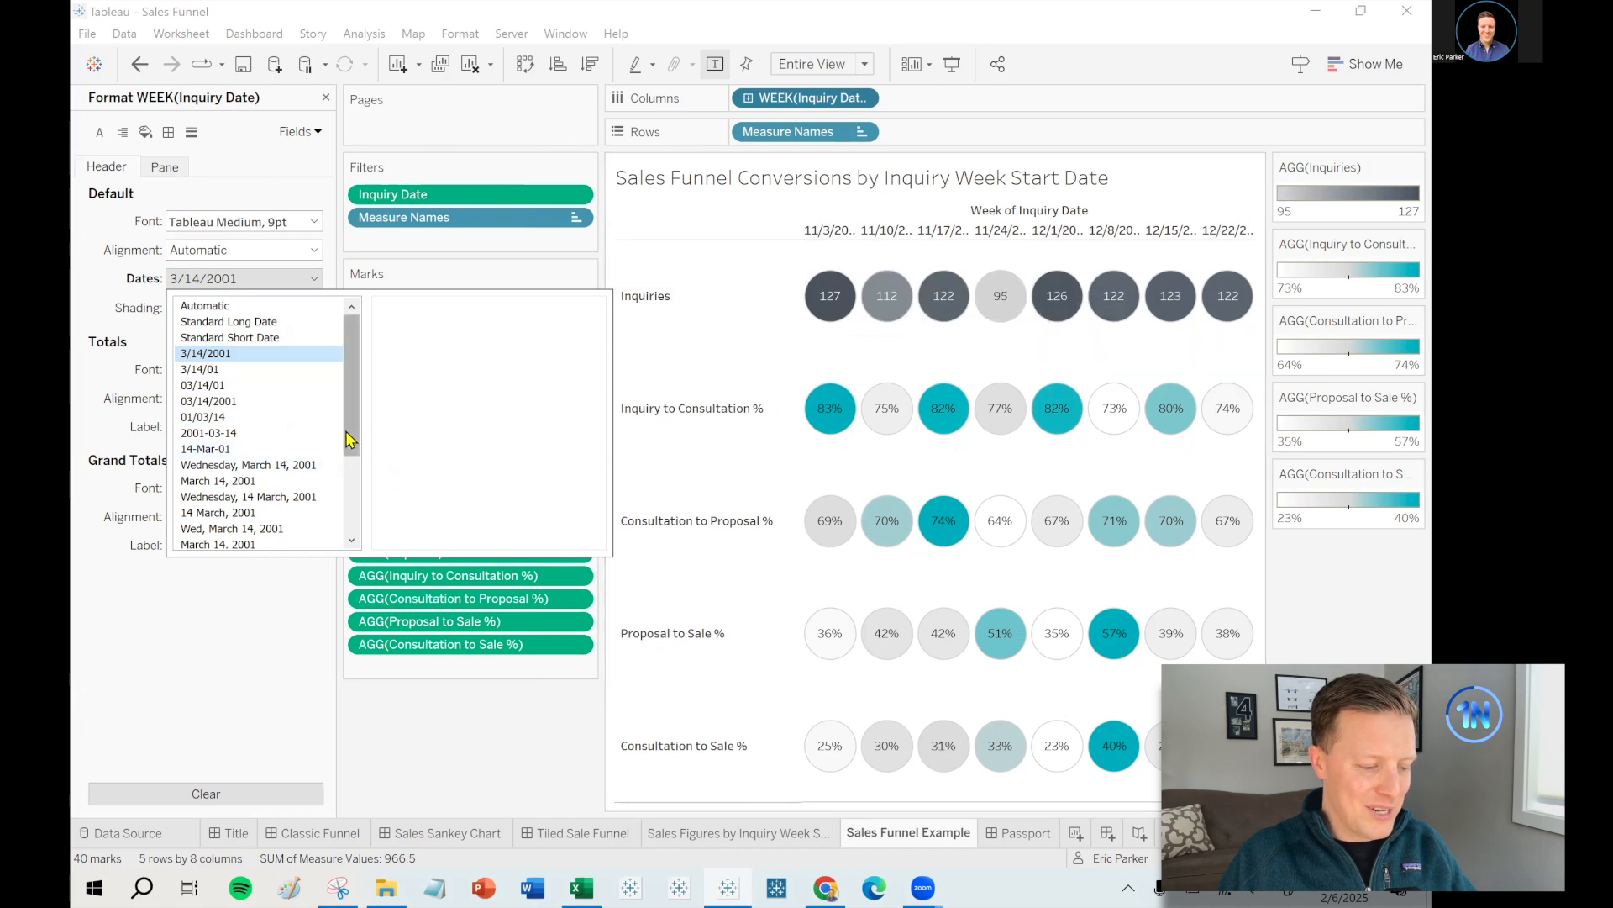
{"action": "left_click_drag", "start_coordinate": [348, 436], "coordinate": [349, 515]}
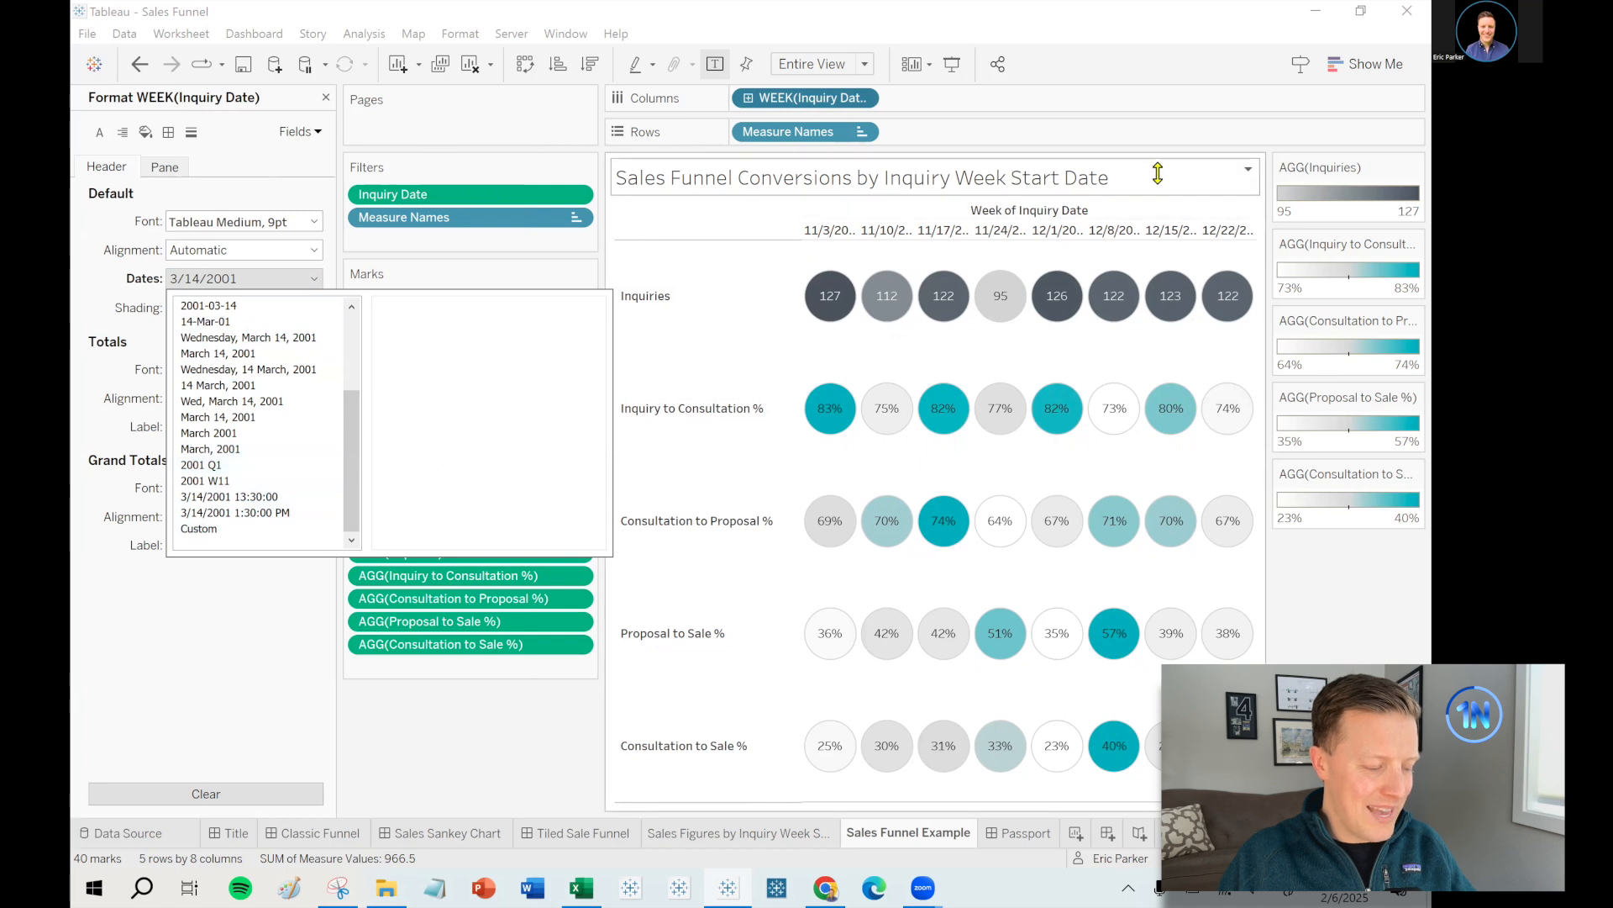
{"action": "left_click", "coordinate": [1397, 570]}
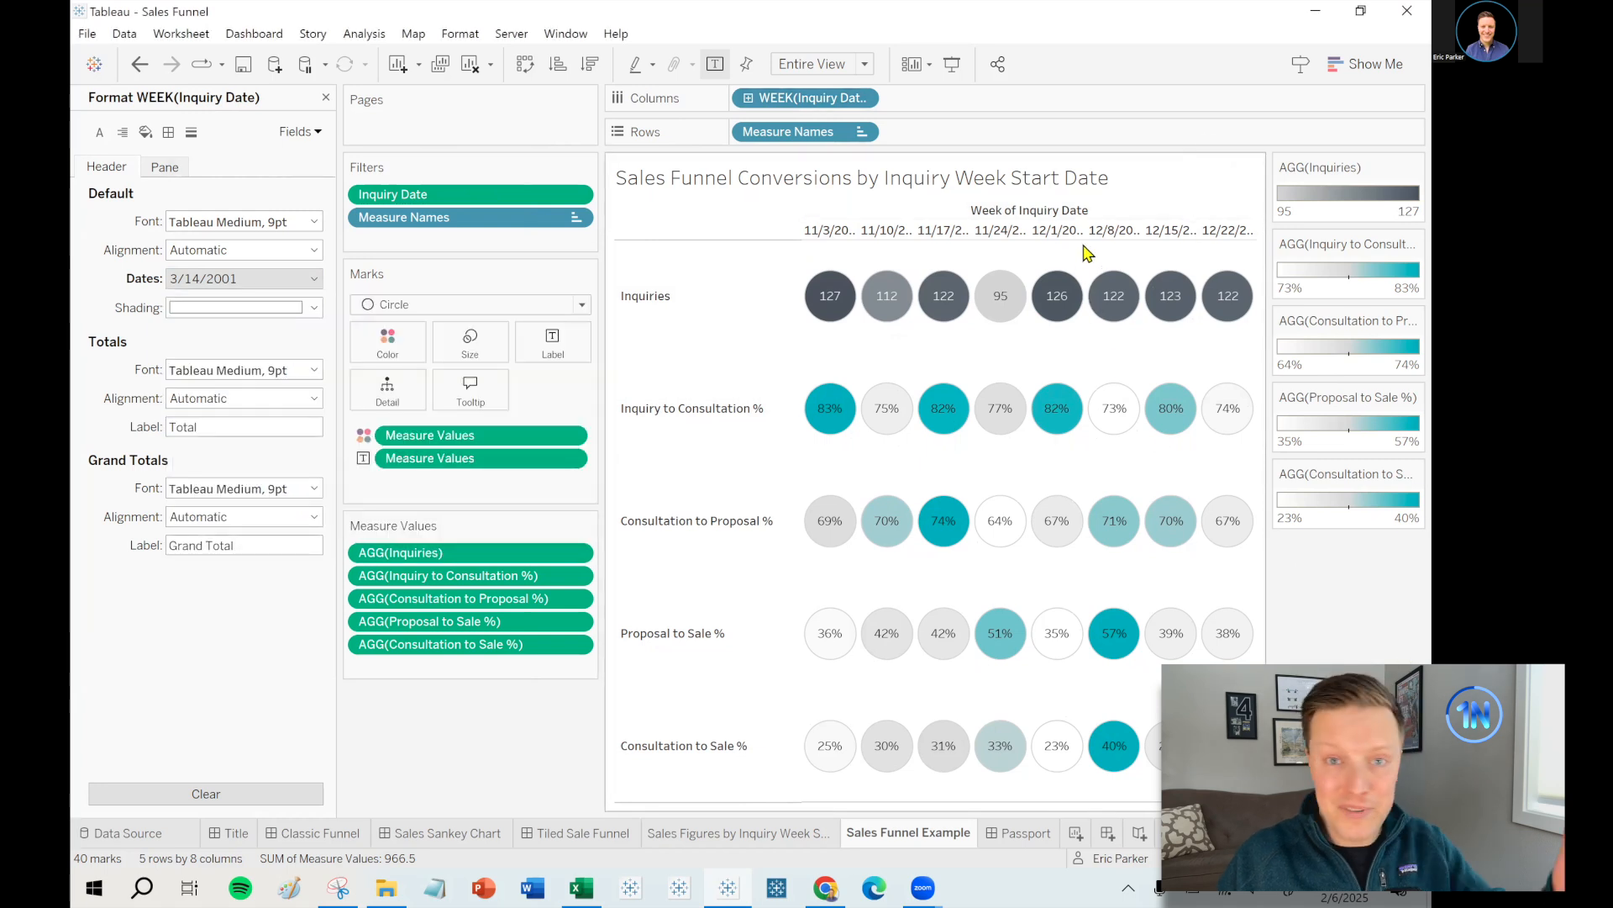
- Make the date header row taller and hide the Week of Inquiry Date label
{"action": "left_click_drag", "start_coordinate": [1096, 240], "coordinate": [1095, 265]}
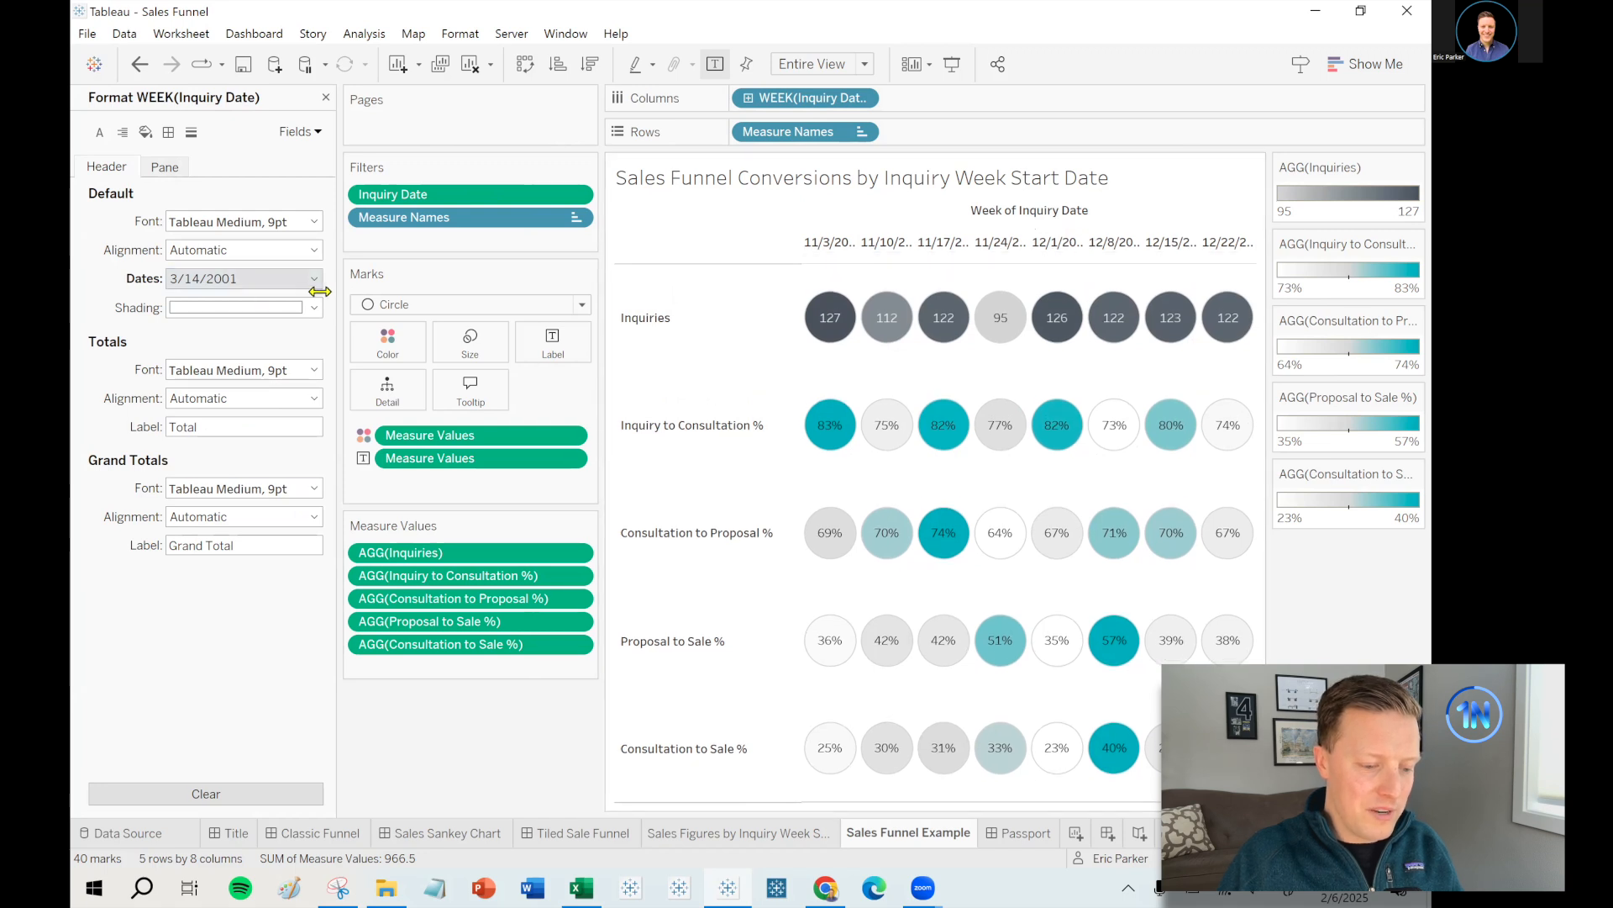
{"action": "left_click_drag", "start_coordinate": [320, 292], "coordinate": [270, 291]}
{"action": "left_click_drag", "start_coordinate": [555, 326], "coordinate": [480, 324]}
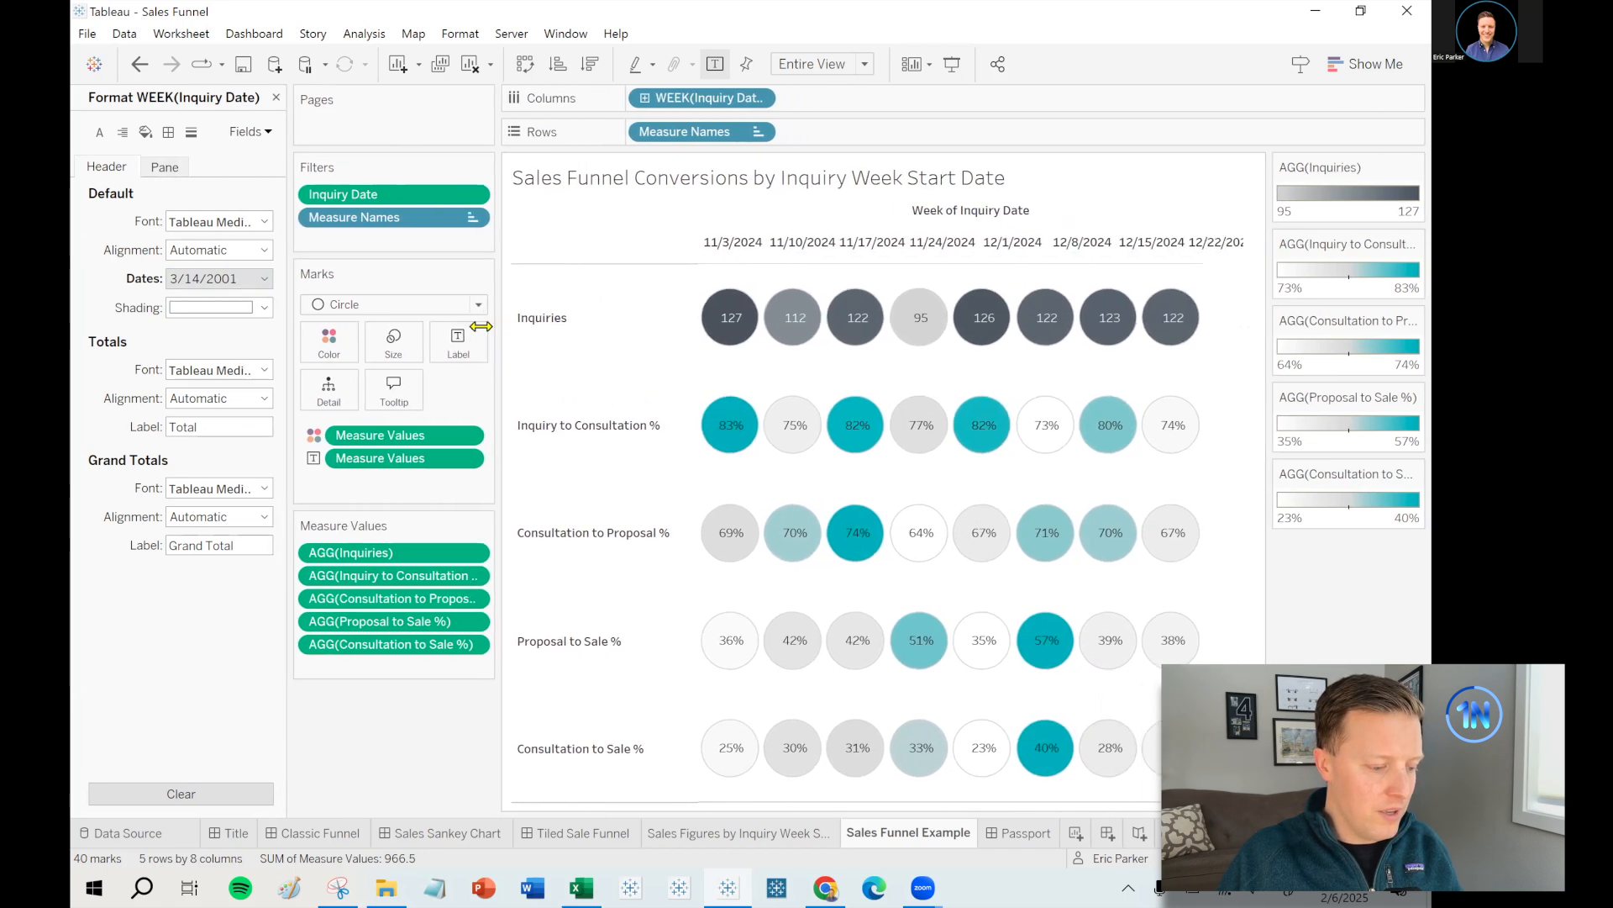
{"action": "right_click", "coordinate": [985, 216]}
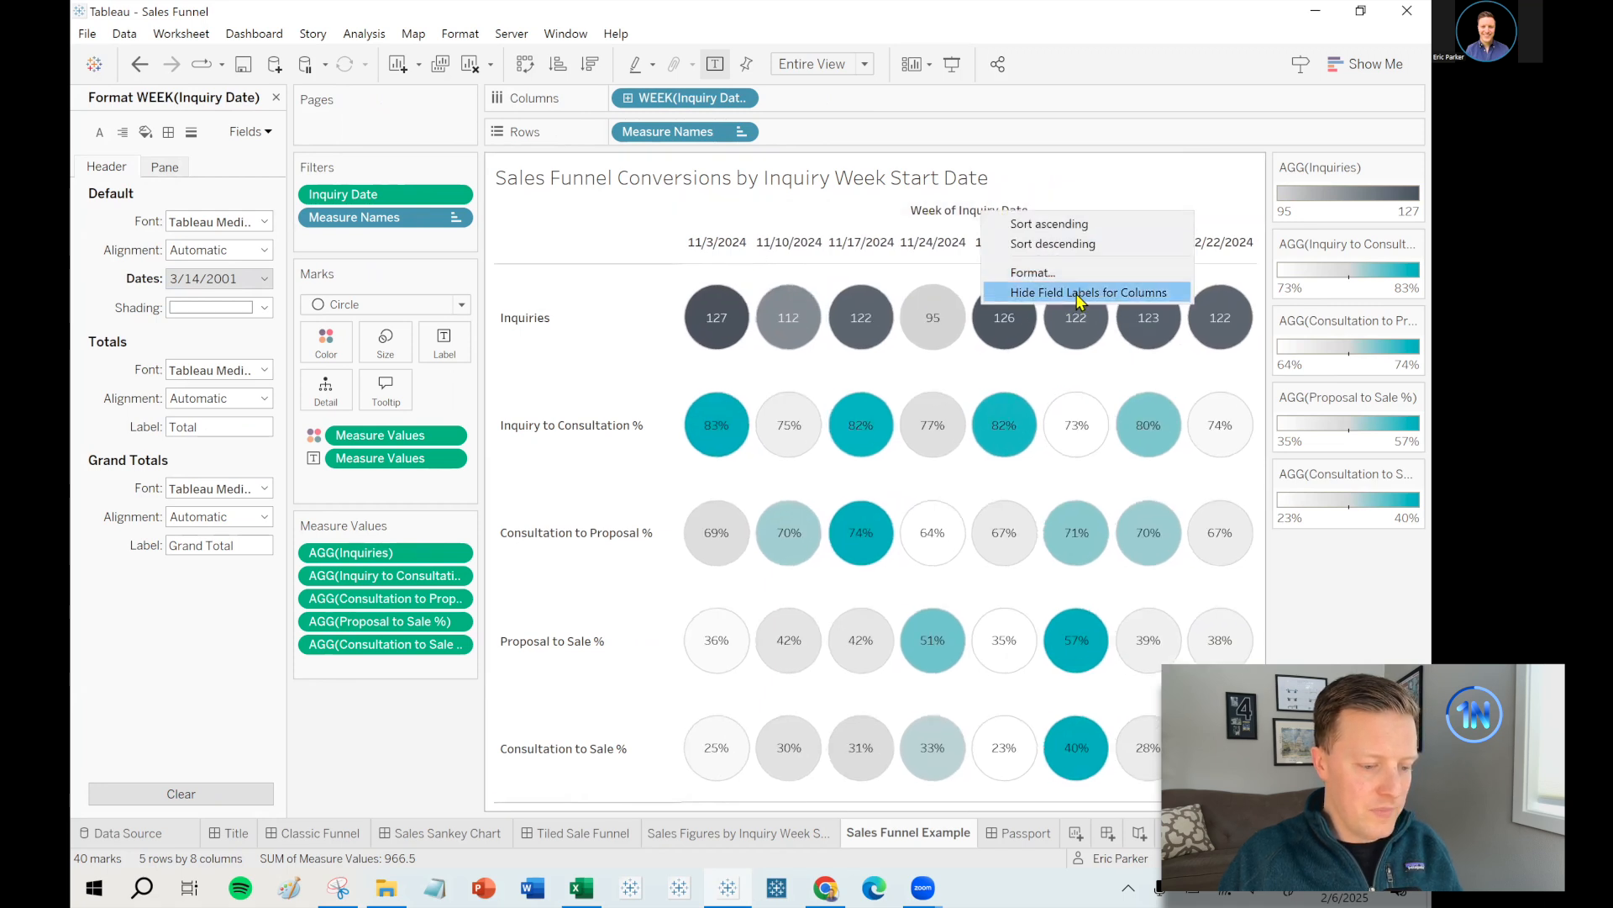
{"action": "left_click", "coordinate": [1079, 293]}
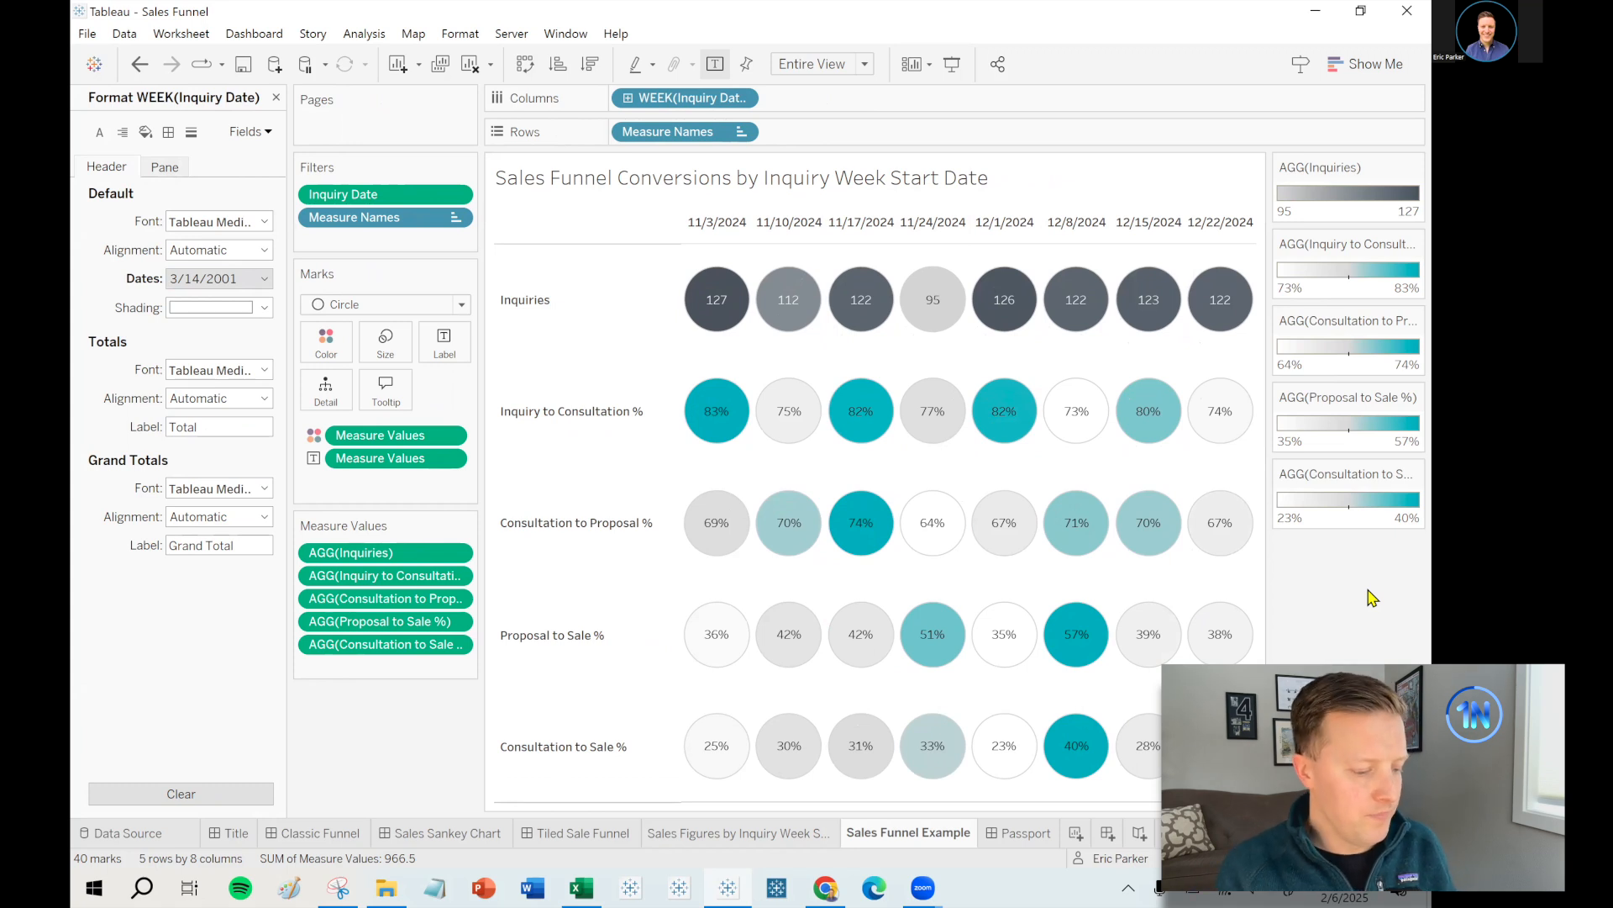
- Close the formatting pane and select the Consultations, Inquiries, Proposals and Proposal Amount fields
{"action": "left_click", "coordinate": [276, 97]}
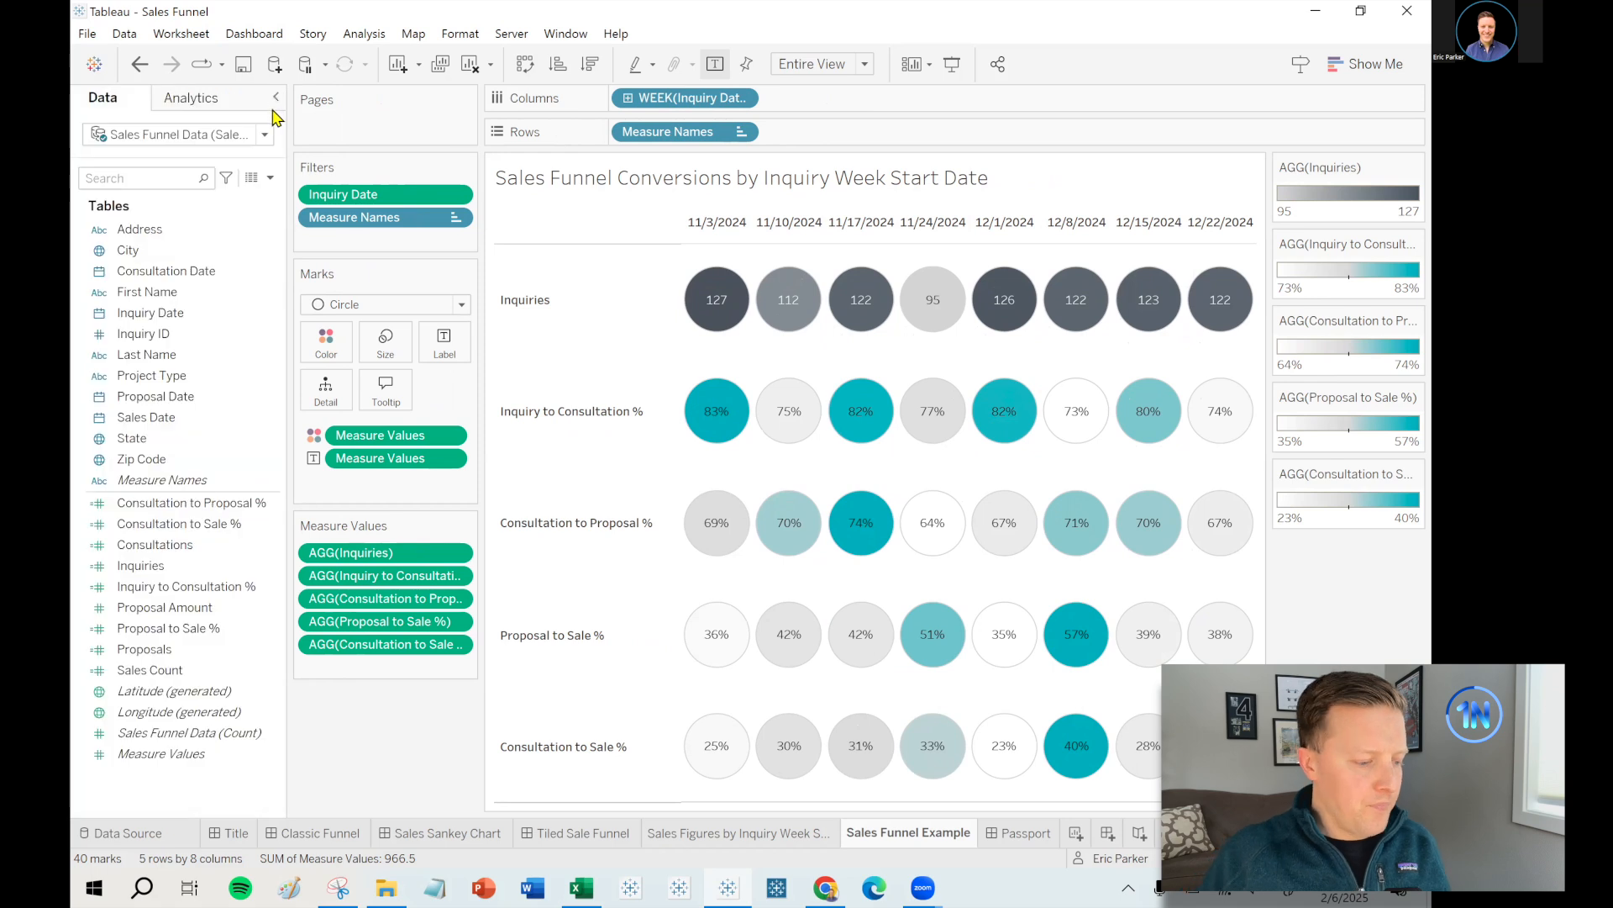
{"action": "mouse_move", "coordinate": [719, 415]}
{"action": "mouse_move", "coordinate": [788, 424]}
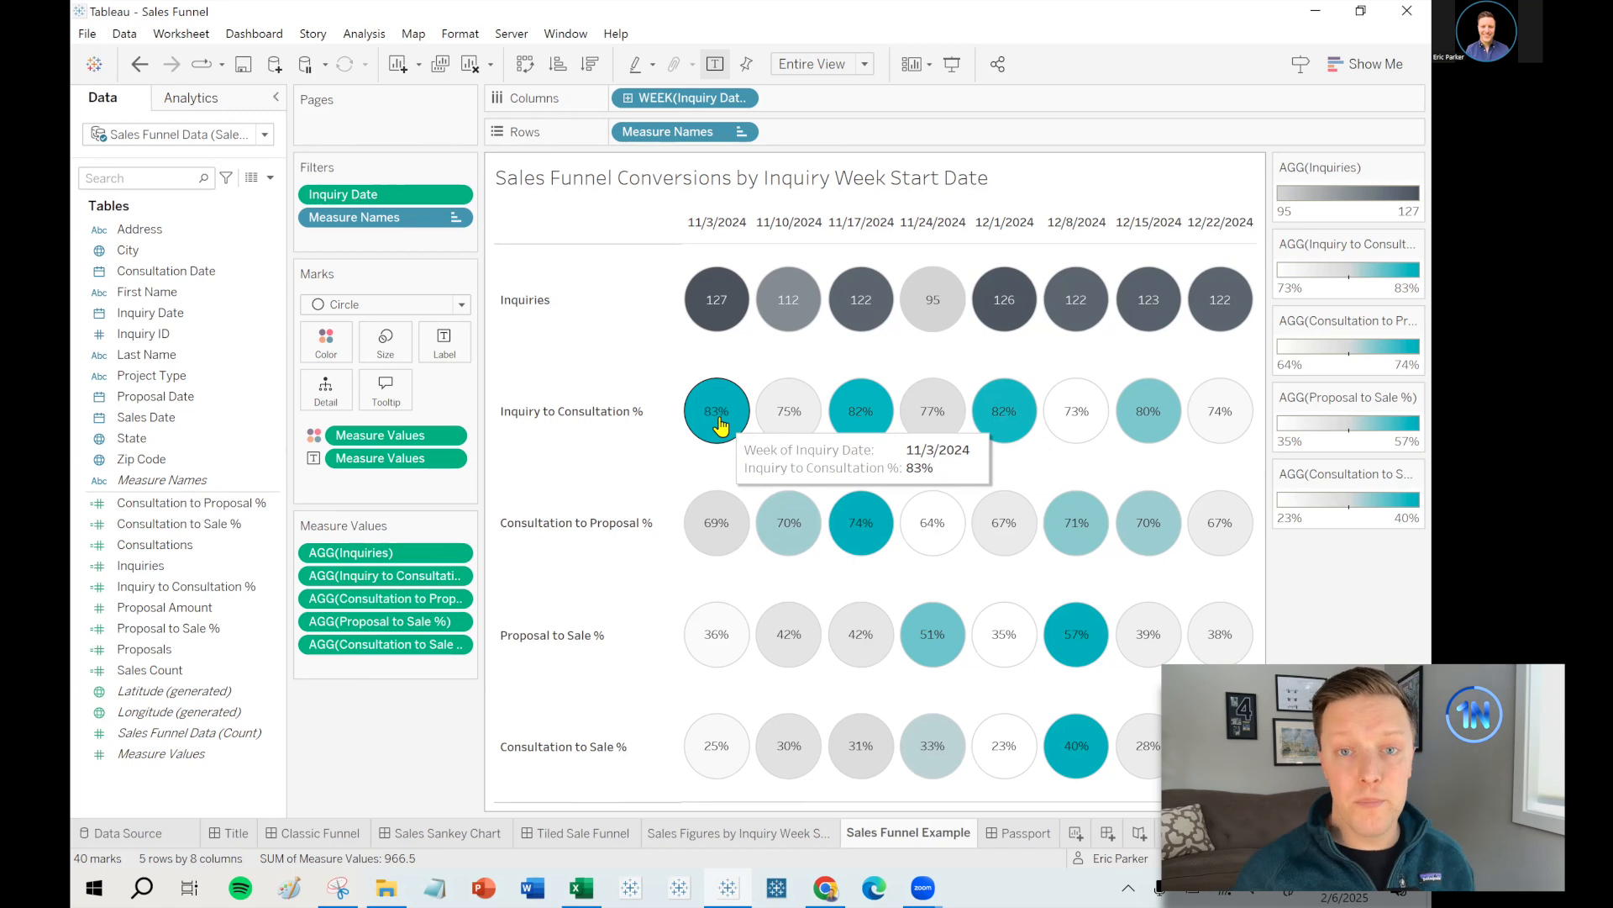
{"action": "left_click", "coordinate": [172, 545]}
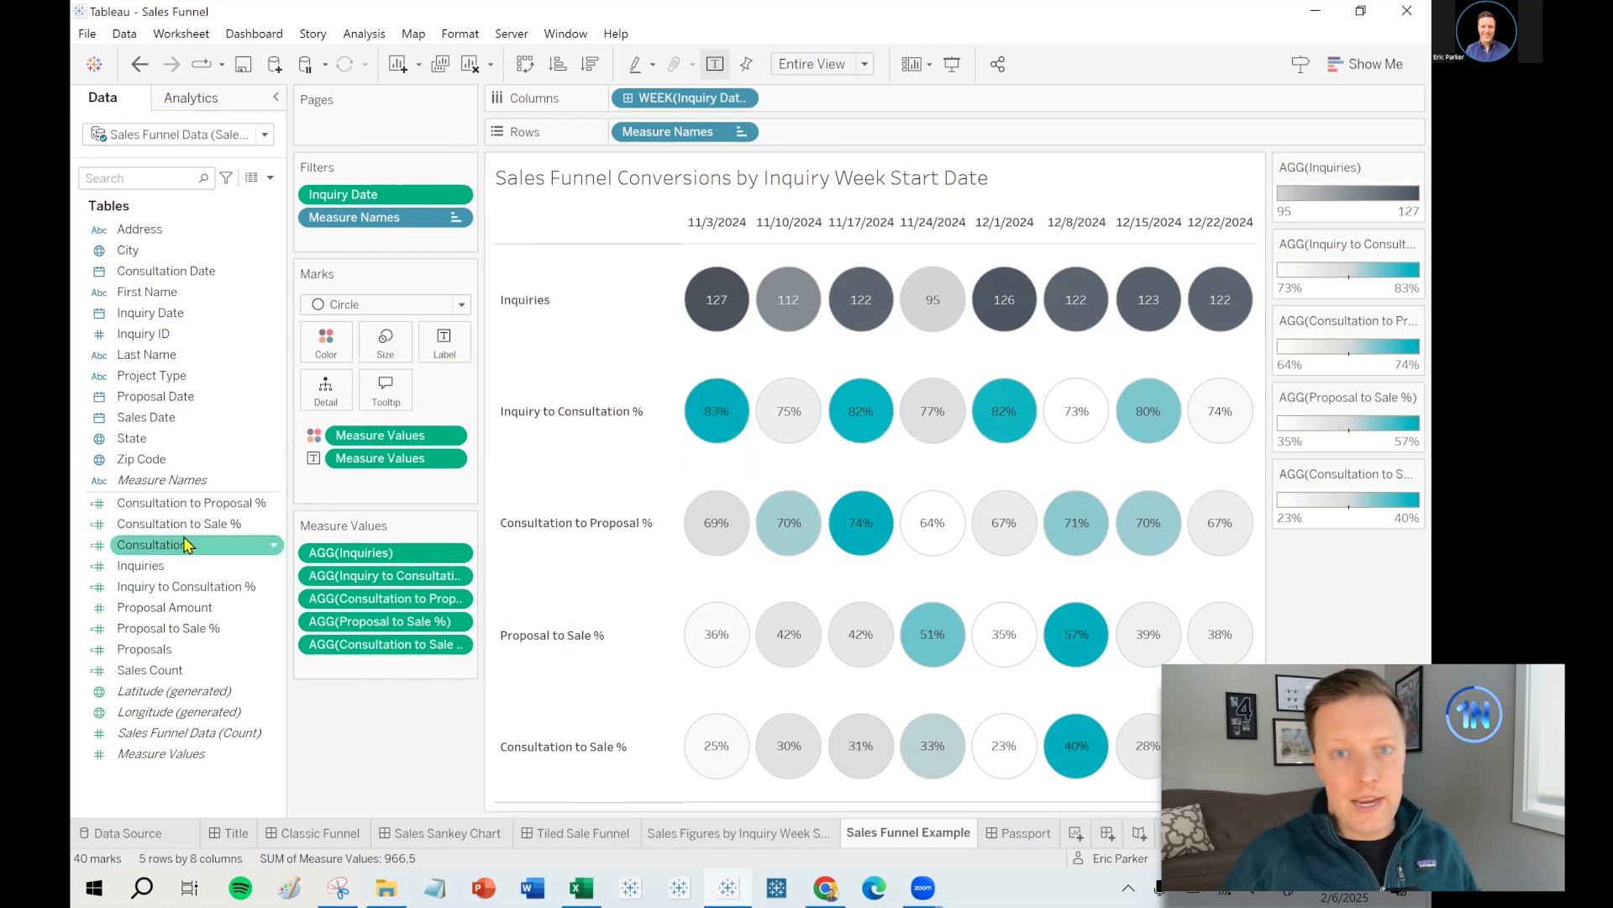
{"action": "left_click", "coordinate": [168, 565], "text": "ctrl"}
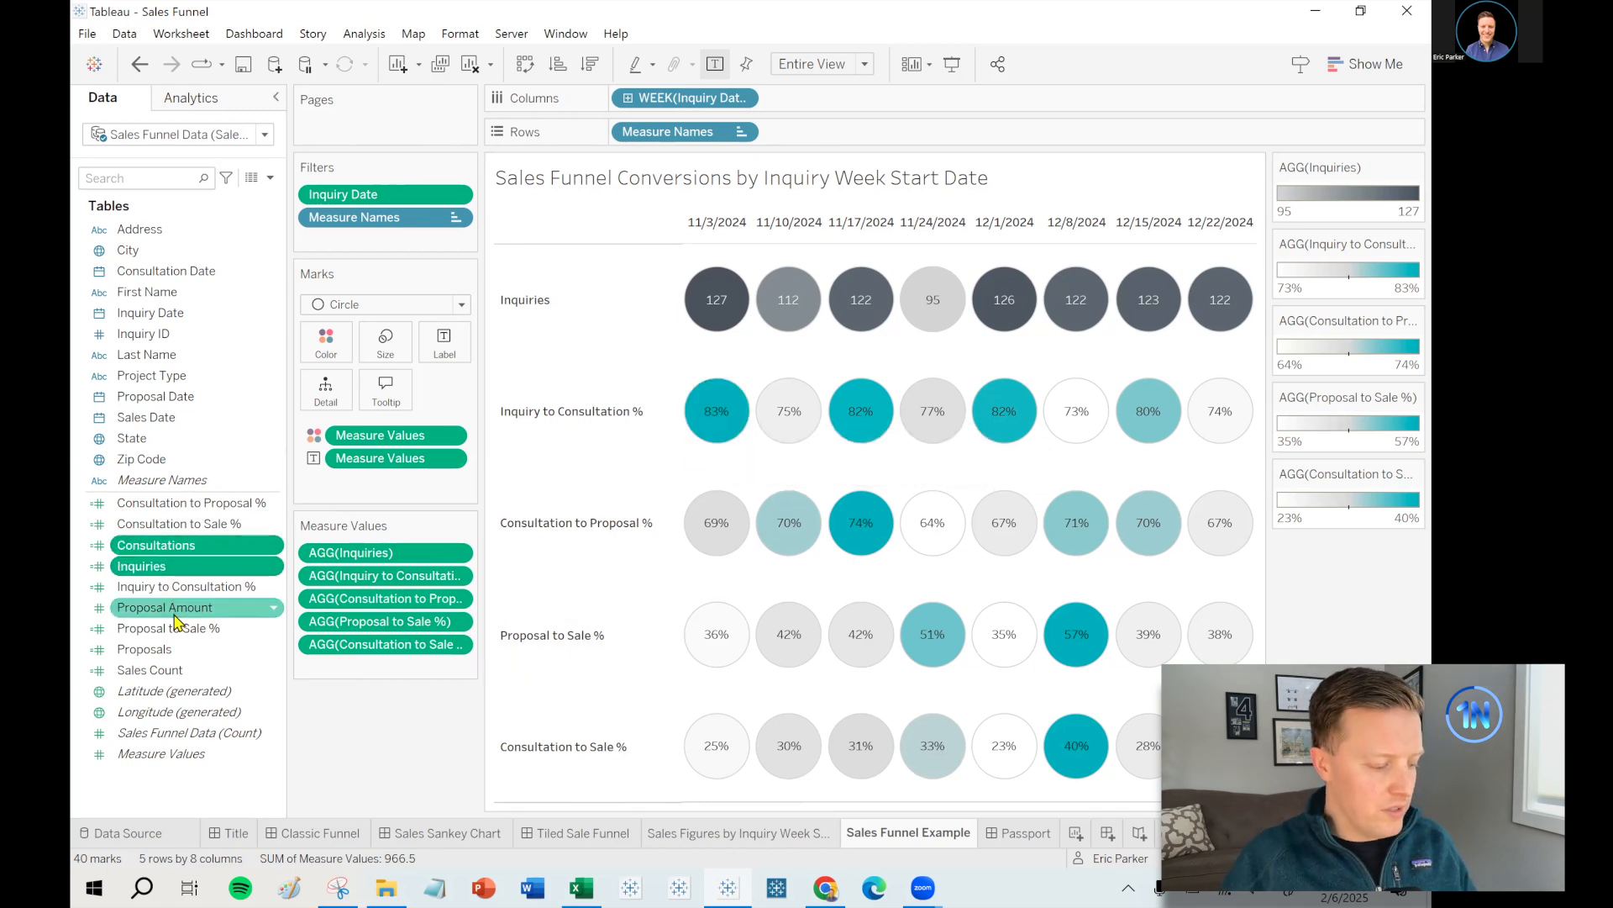
{"action": "left_click", "coordinate": [172, 649], "text": "ctrl"}
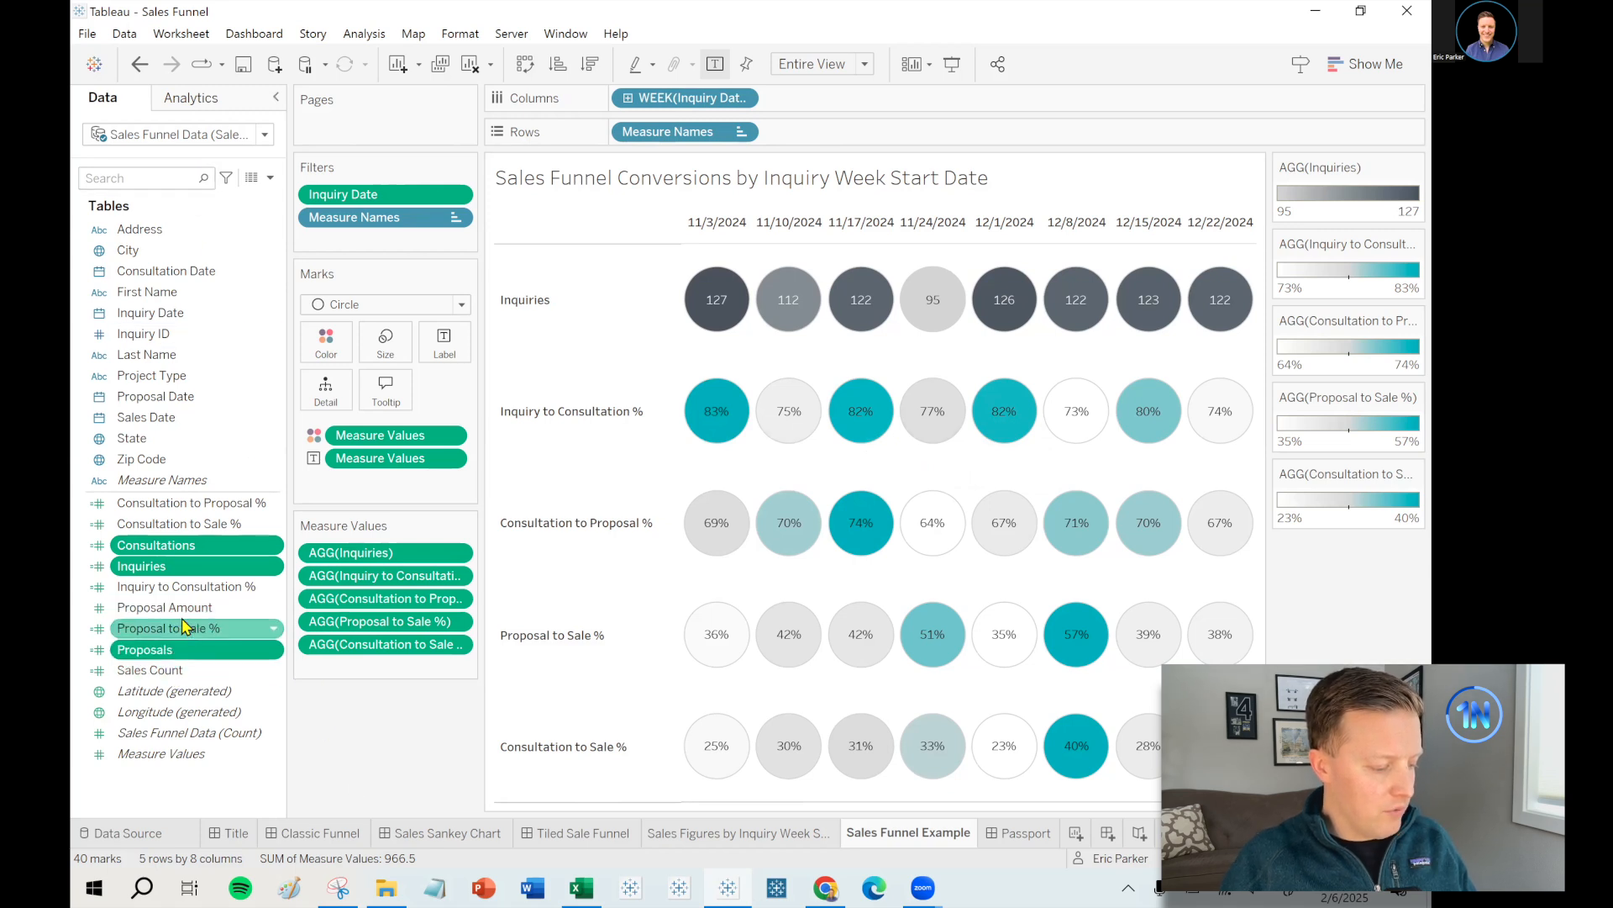
{"action": "left_click", "coordinate": [180, 608]}
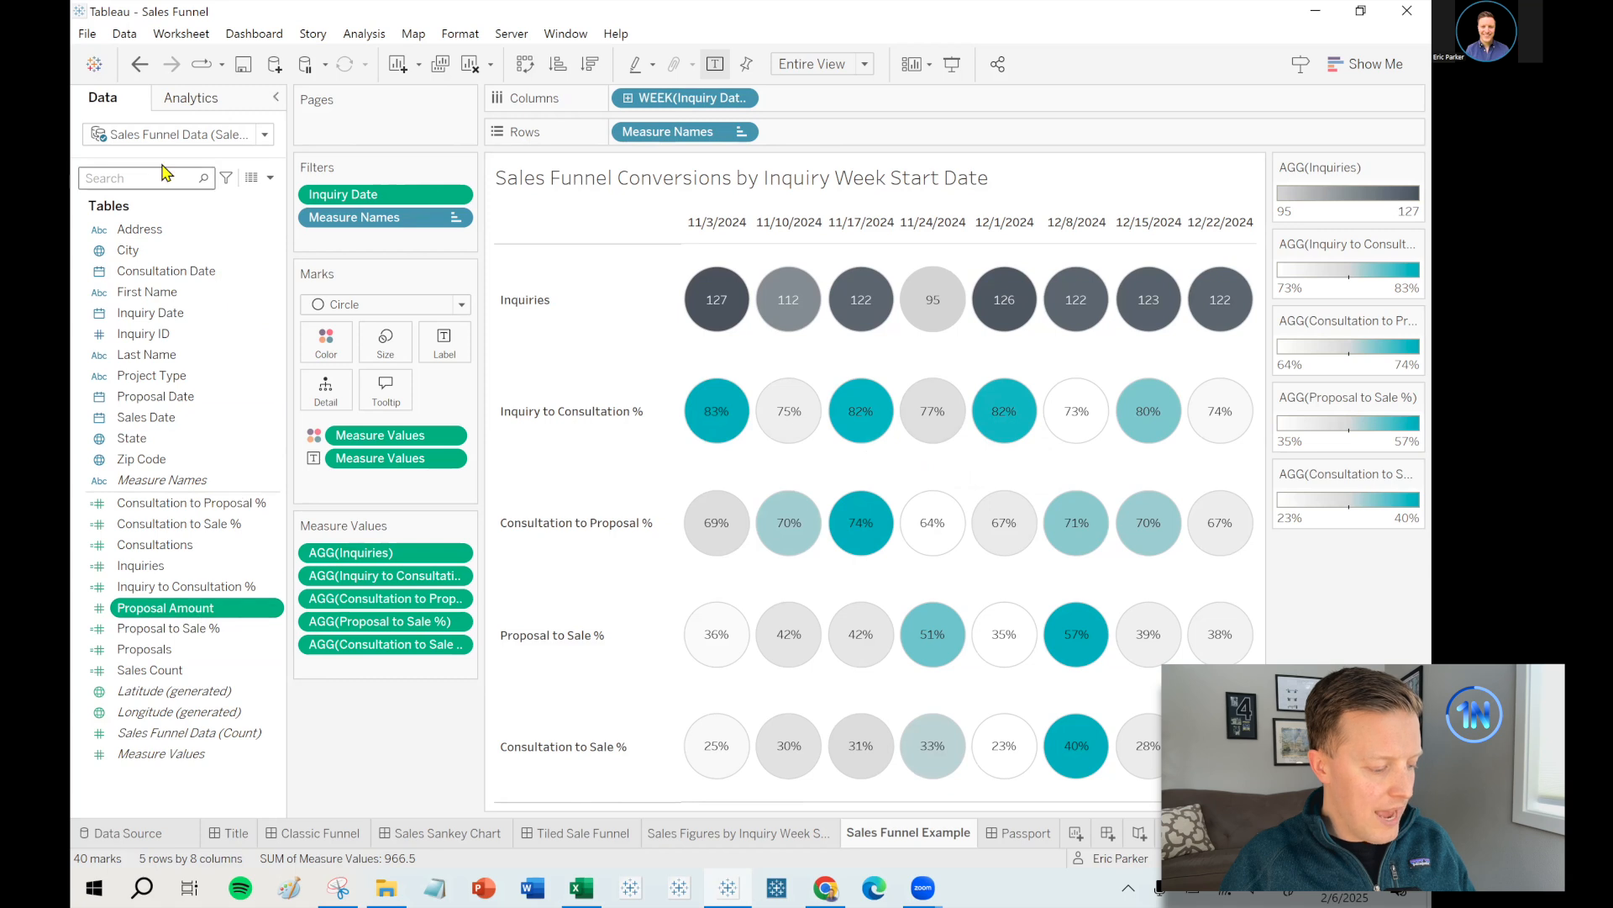
- Review the Sales Amount formula in the original data source, then switch to the copied source
{"action": "left_click", "coordinate": [164, 126]}
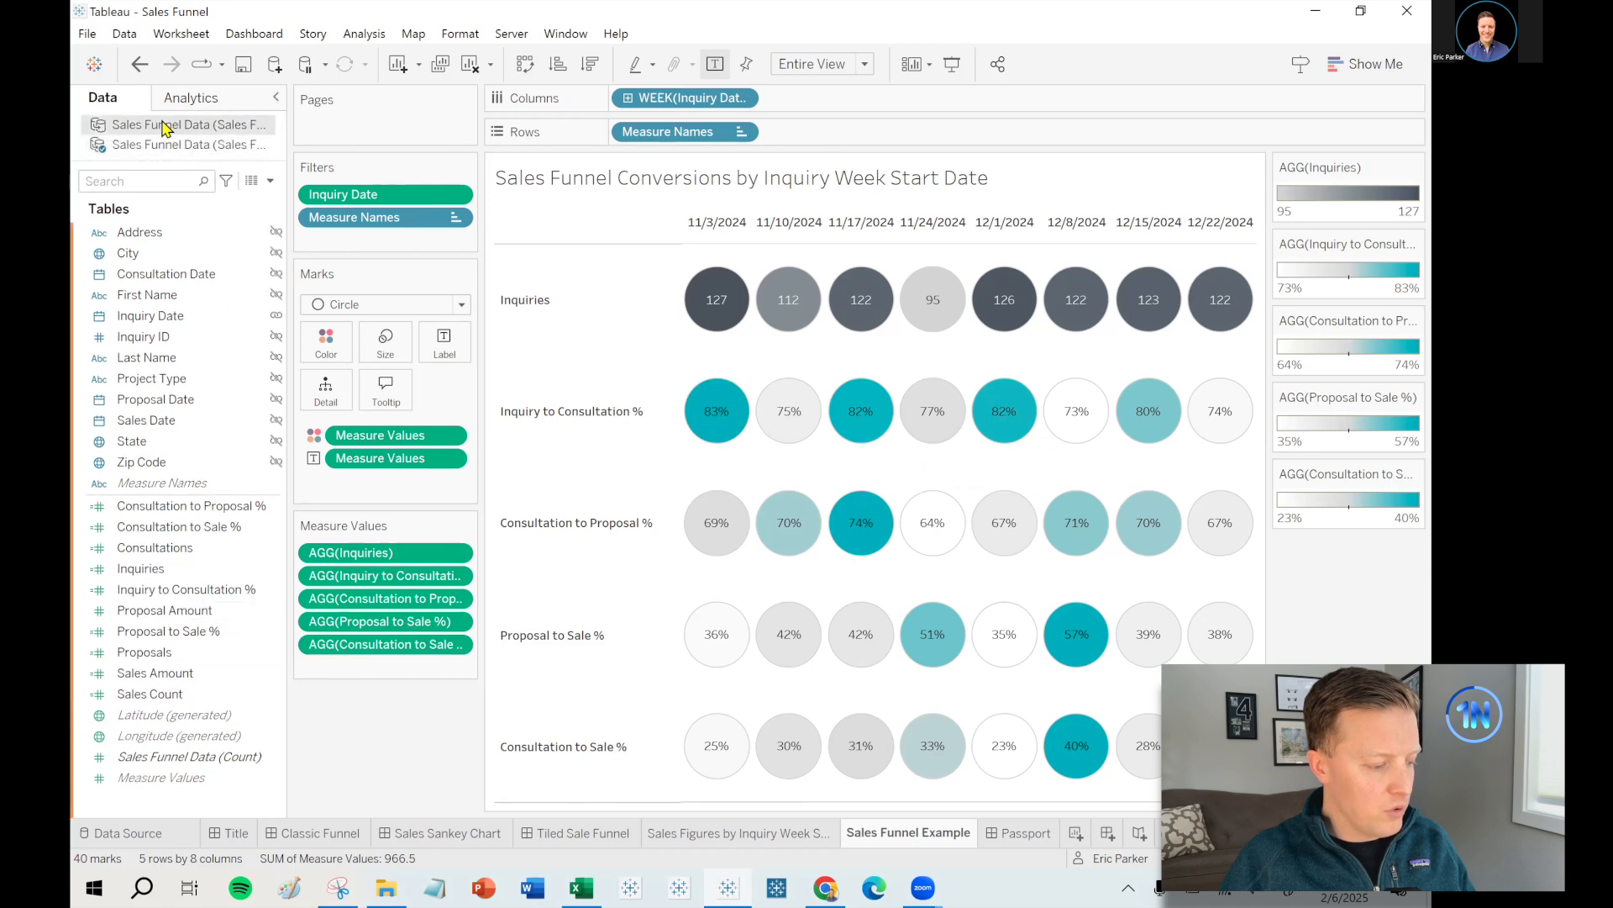
{"action": "right_click", "coordinate": [190, 673]}
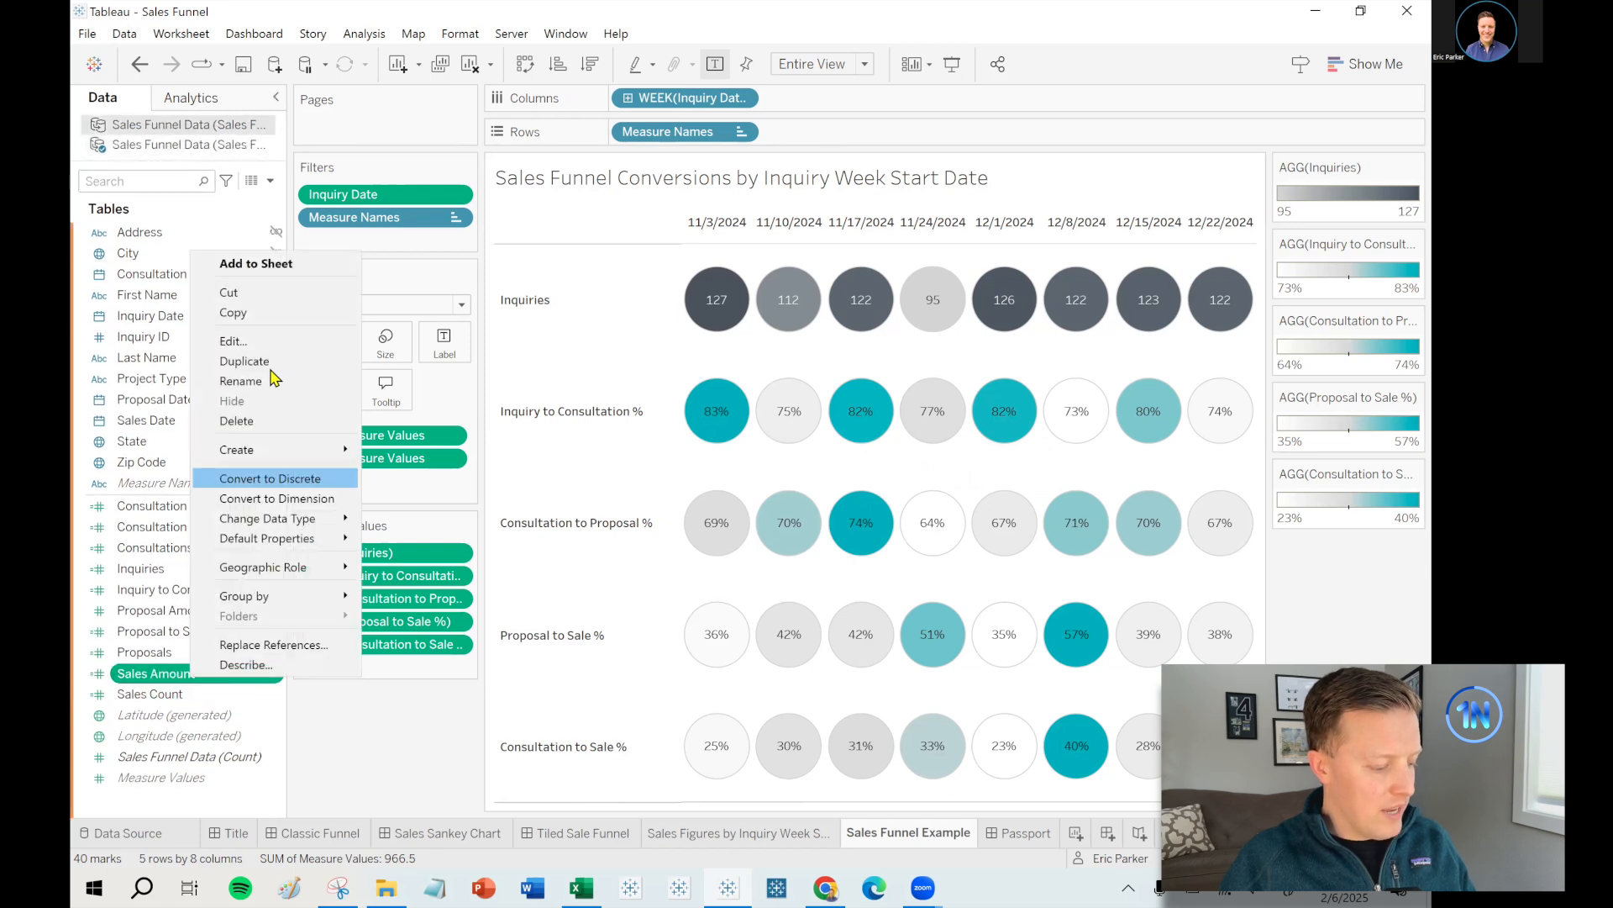
{"action": "left_click", "coordinate": [252, 341]}
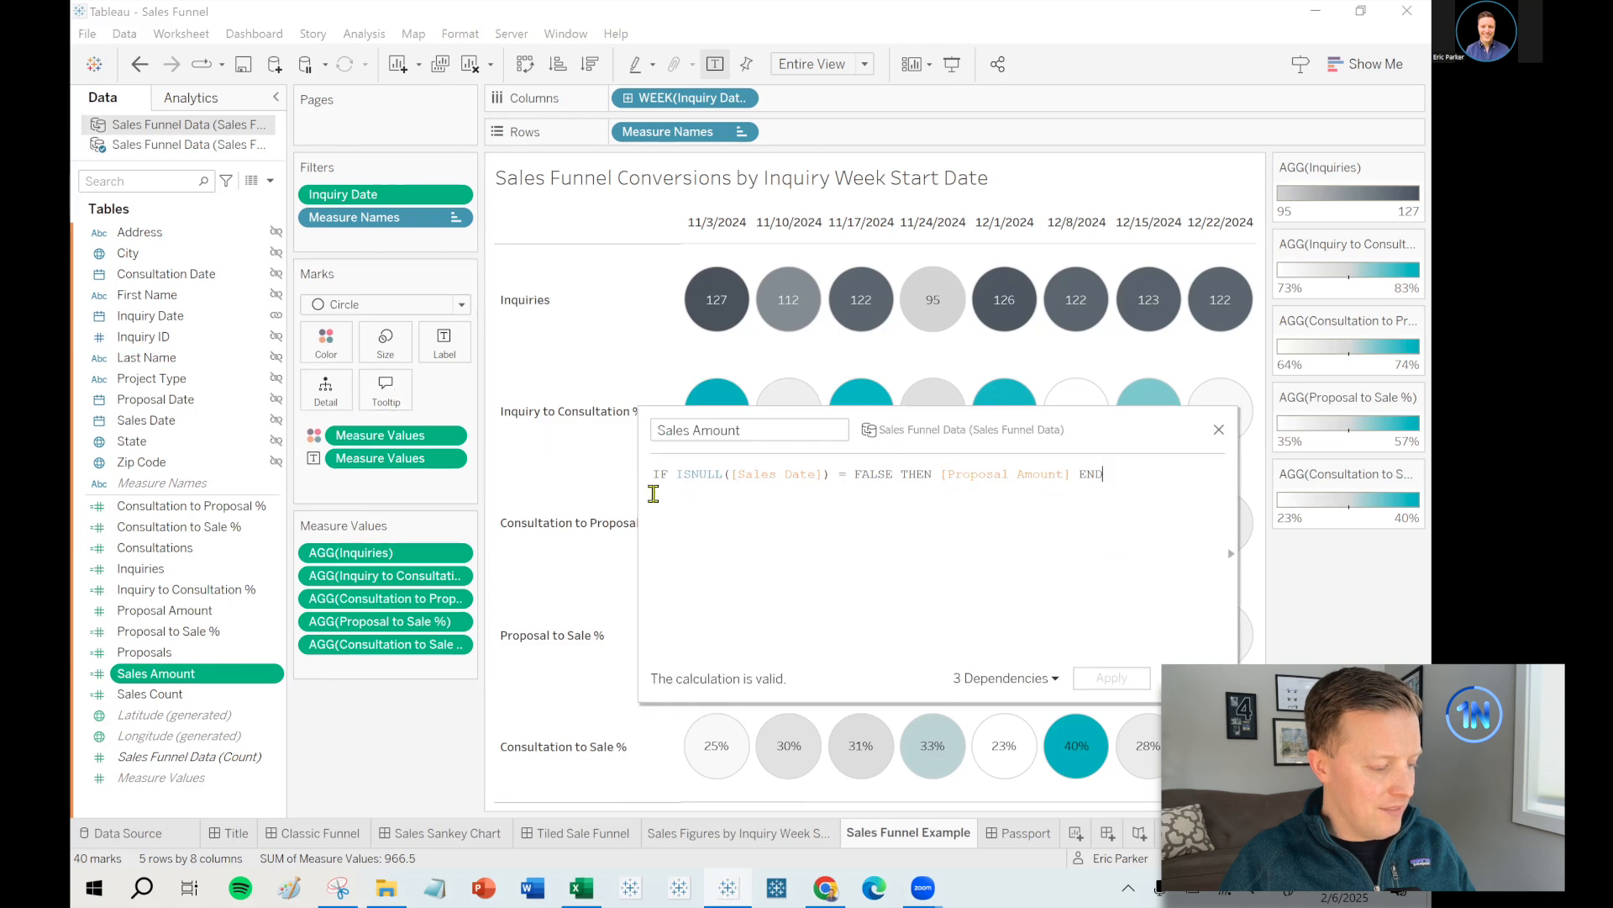
{"action": "left_click_drag", "start_coordinate": [643, 493], "coordinate": [530, 496]}
{"action": "scroll", "coordinate": [987, 582], "scroll_direction": "up", "scroll_amount": 3}
{"action": "scroll", "coordinate": [1004, 584], "scroll_direction": "down", "scroll_amount": 2}
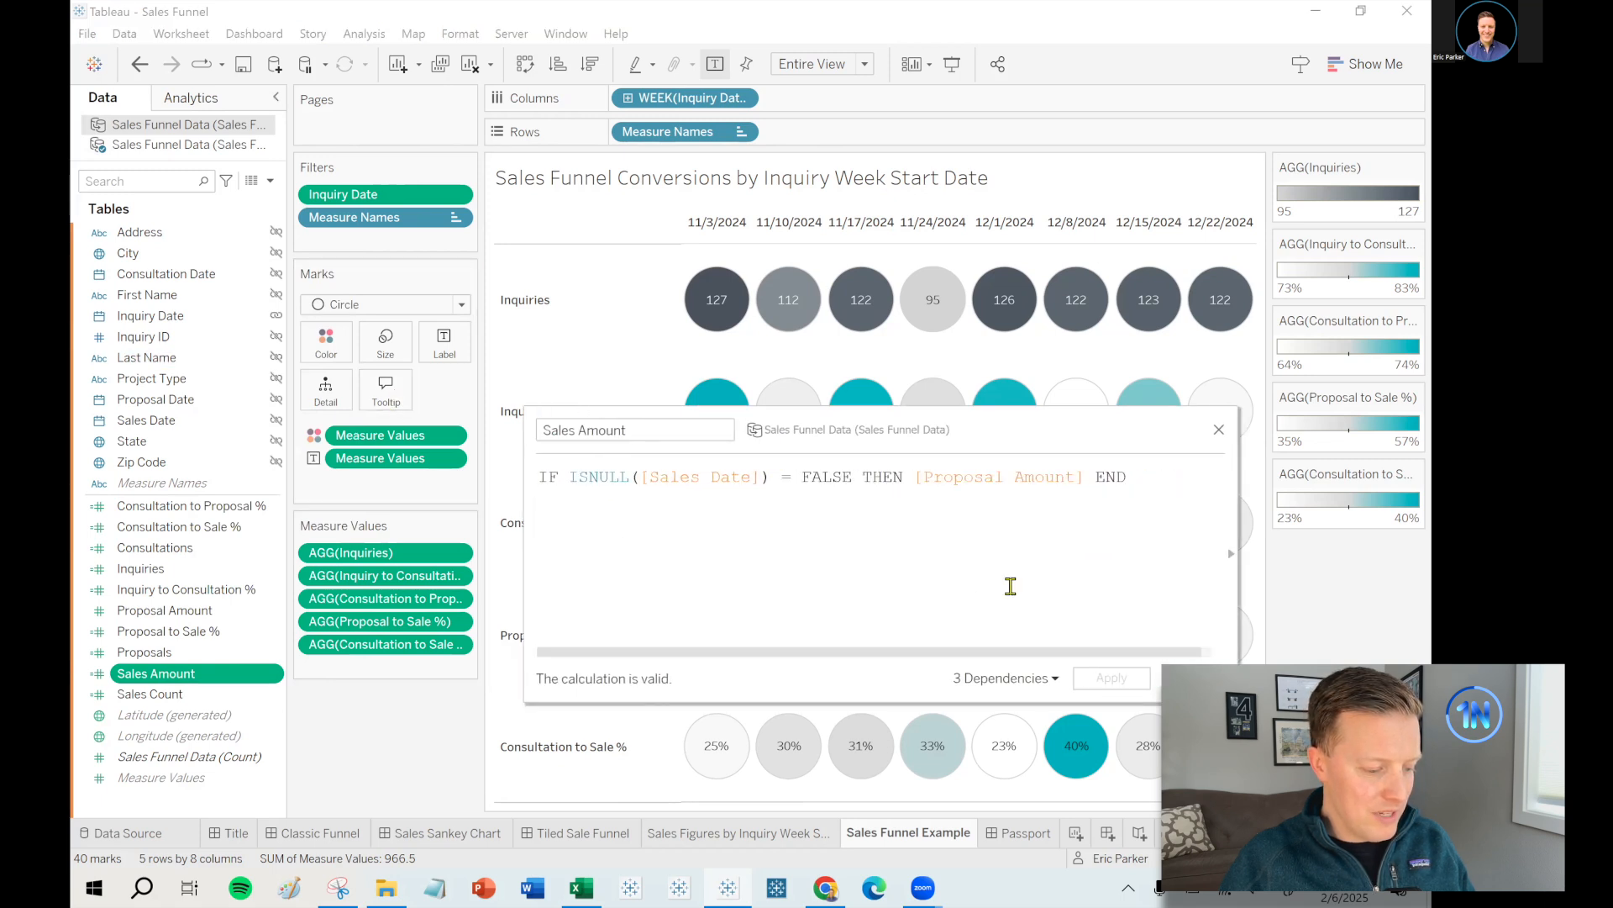
{"action": "left_click", "coordinate": [1220, 434]}
{"action": "left_click", "coordinate": [190, 145]}
{"action": "left_click", "coordinate": [269, 181]}
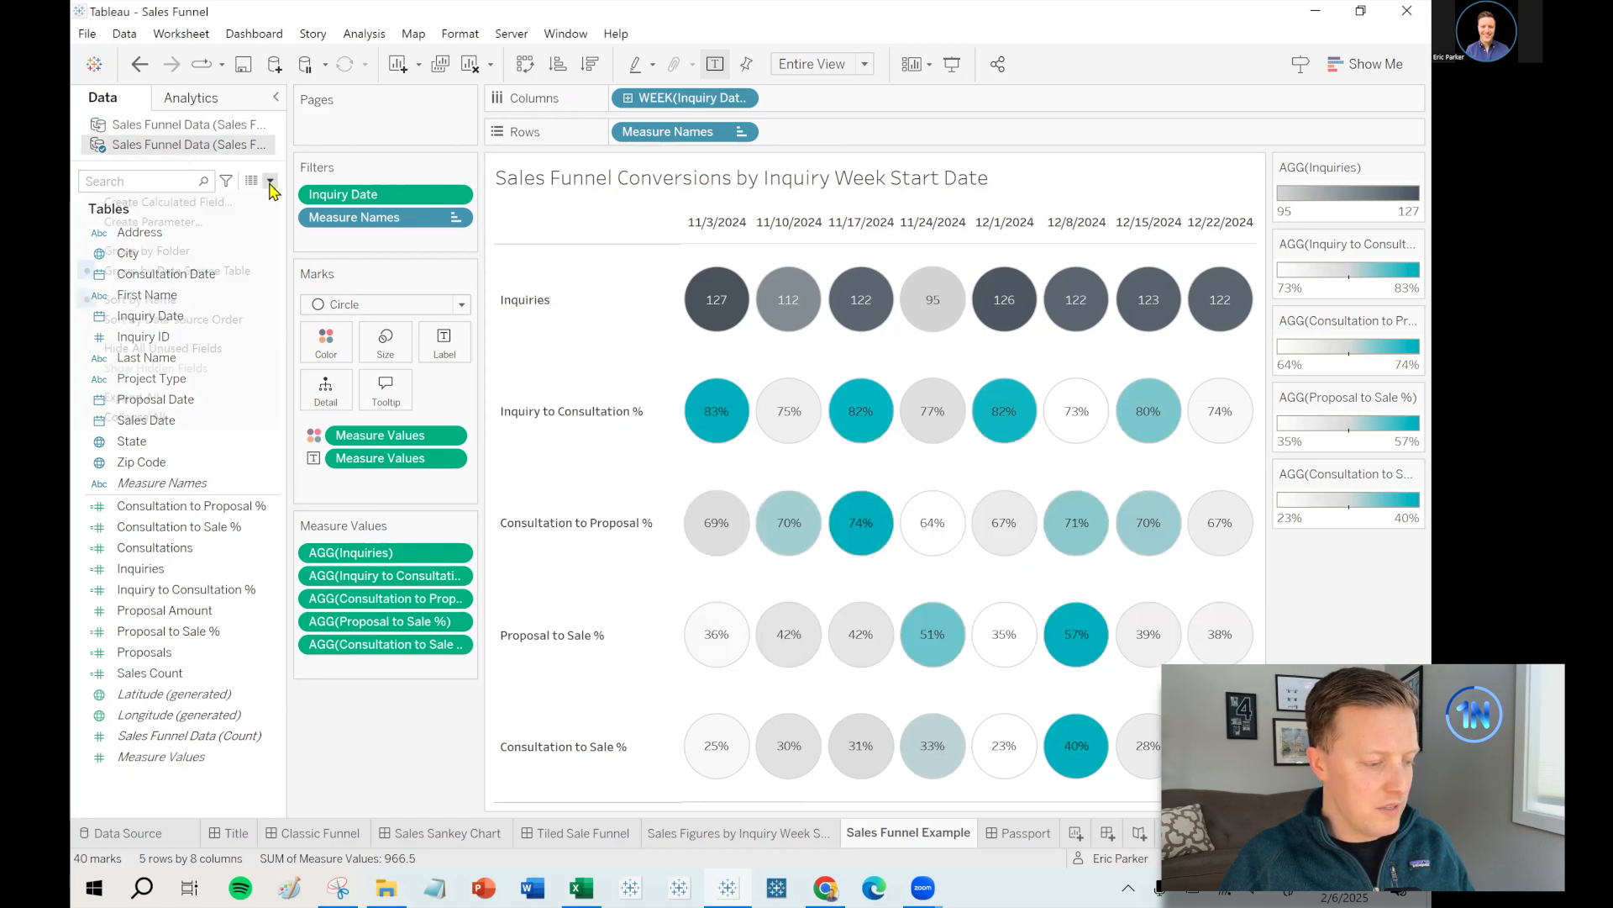
- Create the Sale Amount field: IF ISNULL([Sales Date]) = FALSE THEN [Proposal Amount] END
{"action": "left_click", "coordinate": [265, 200]}
{"action": "type", "text": "Sa"}
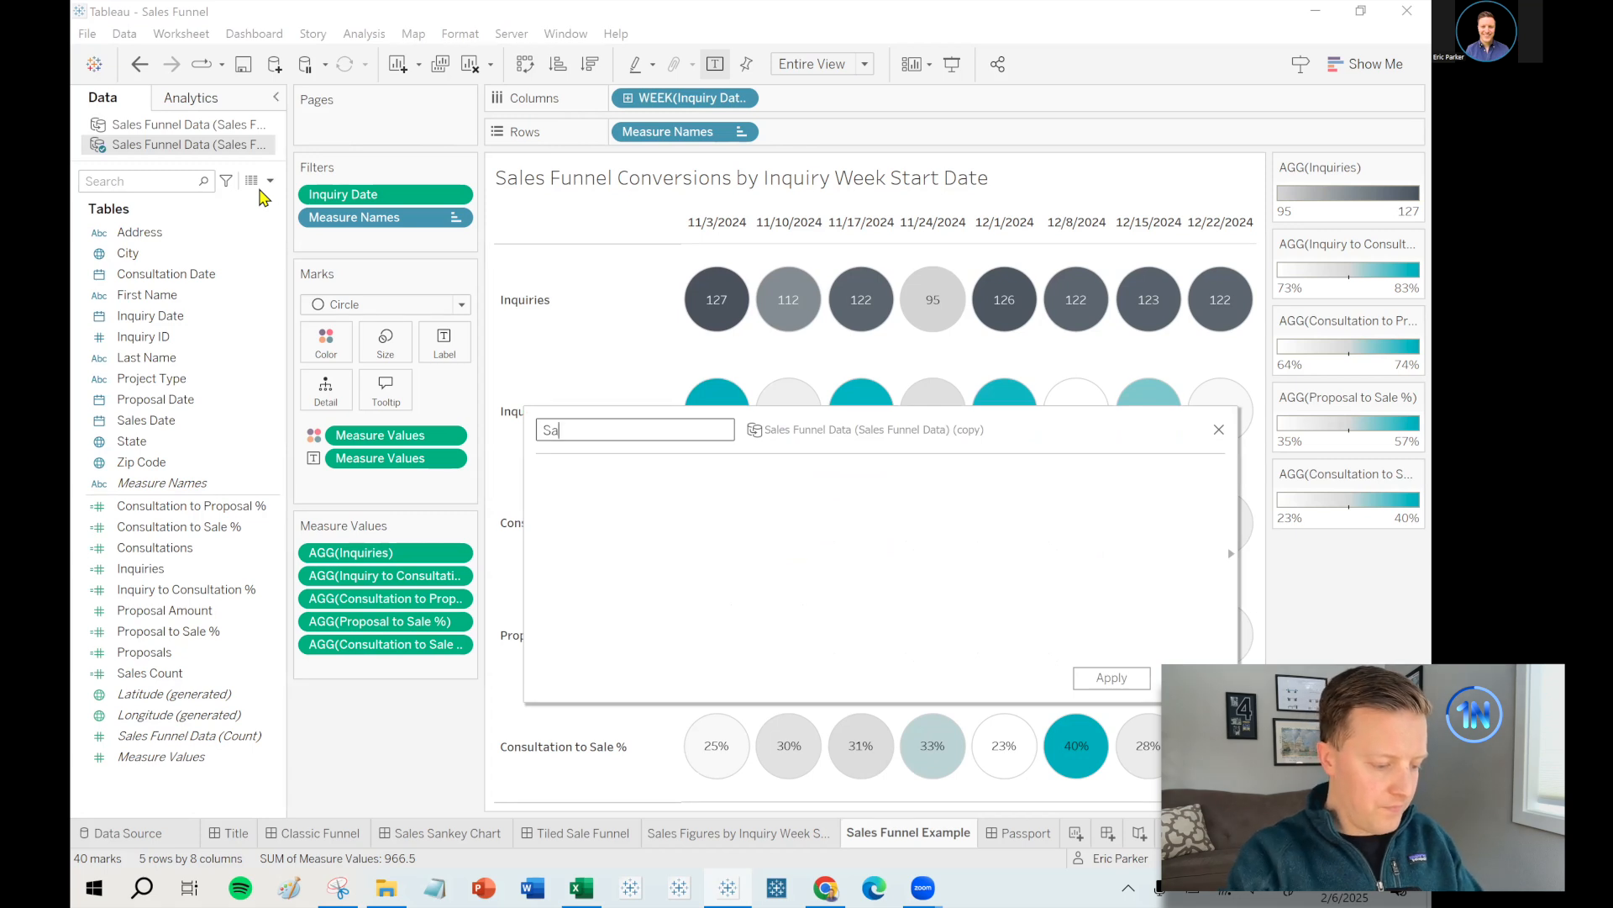
{"action": "type", "text": "le Amount"}
{"action": "left_click", "coordinate": [607, 475]}
{"action": "type", "text": "IF"}
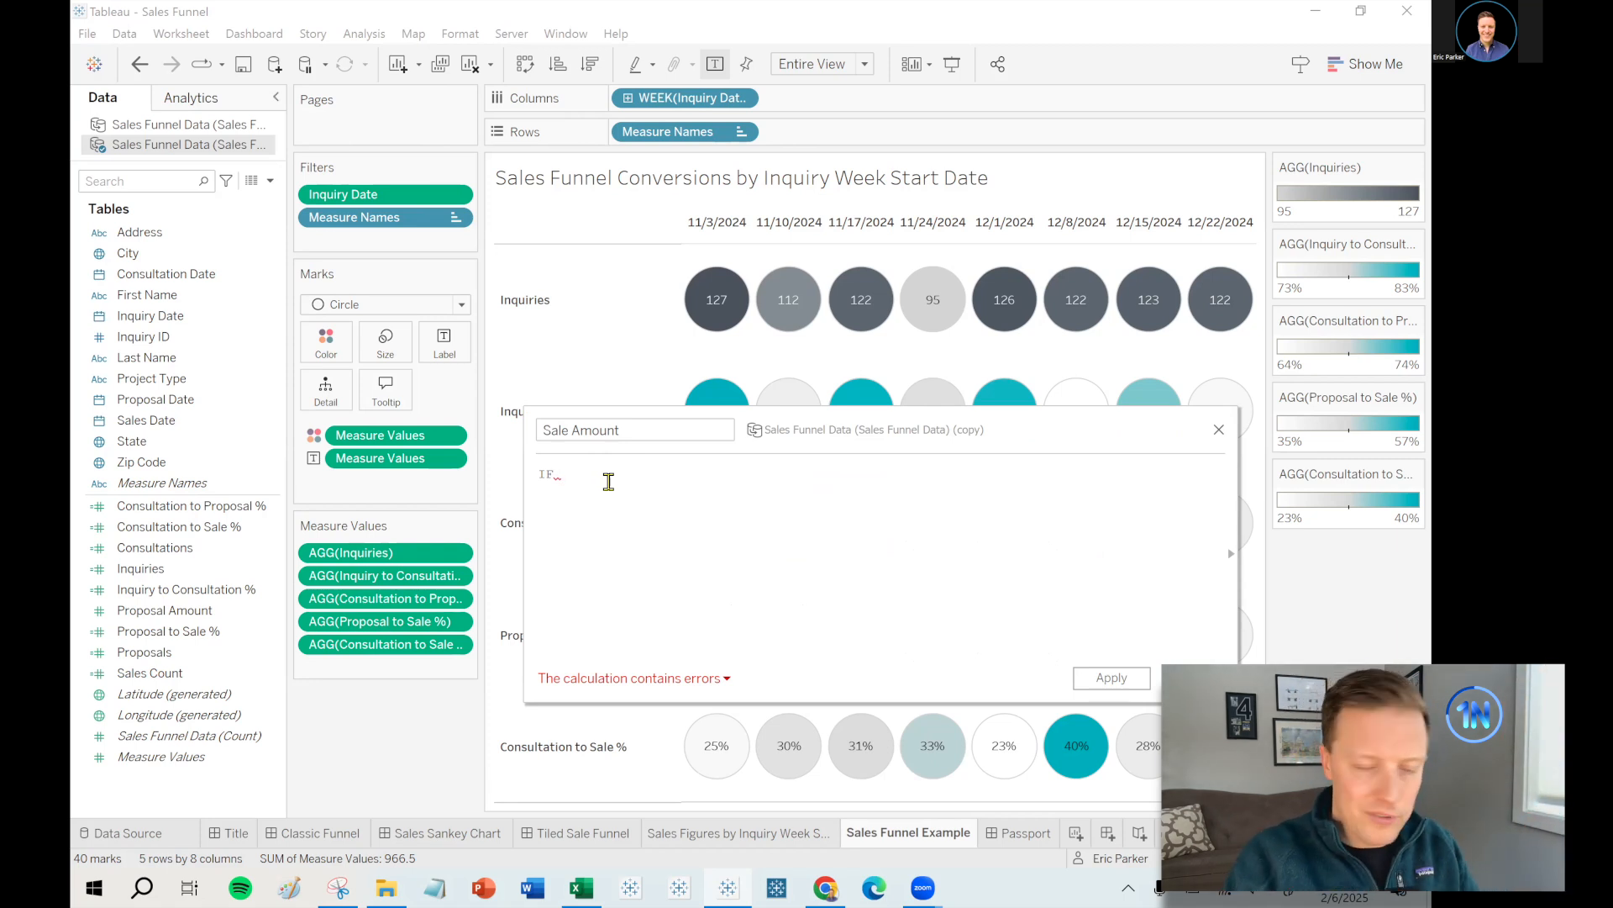
{"action": "type", "text": "ISNULL"}
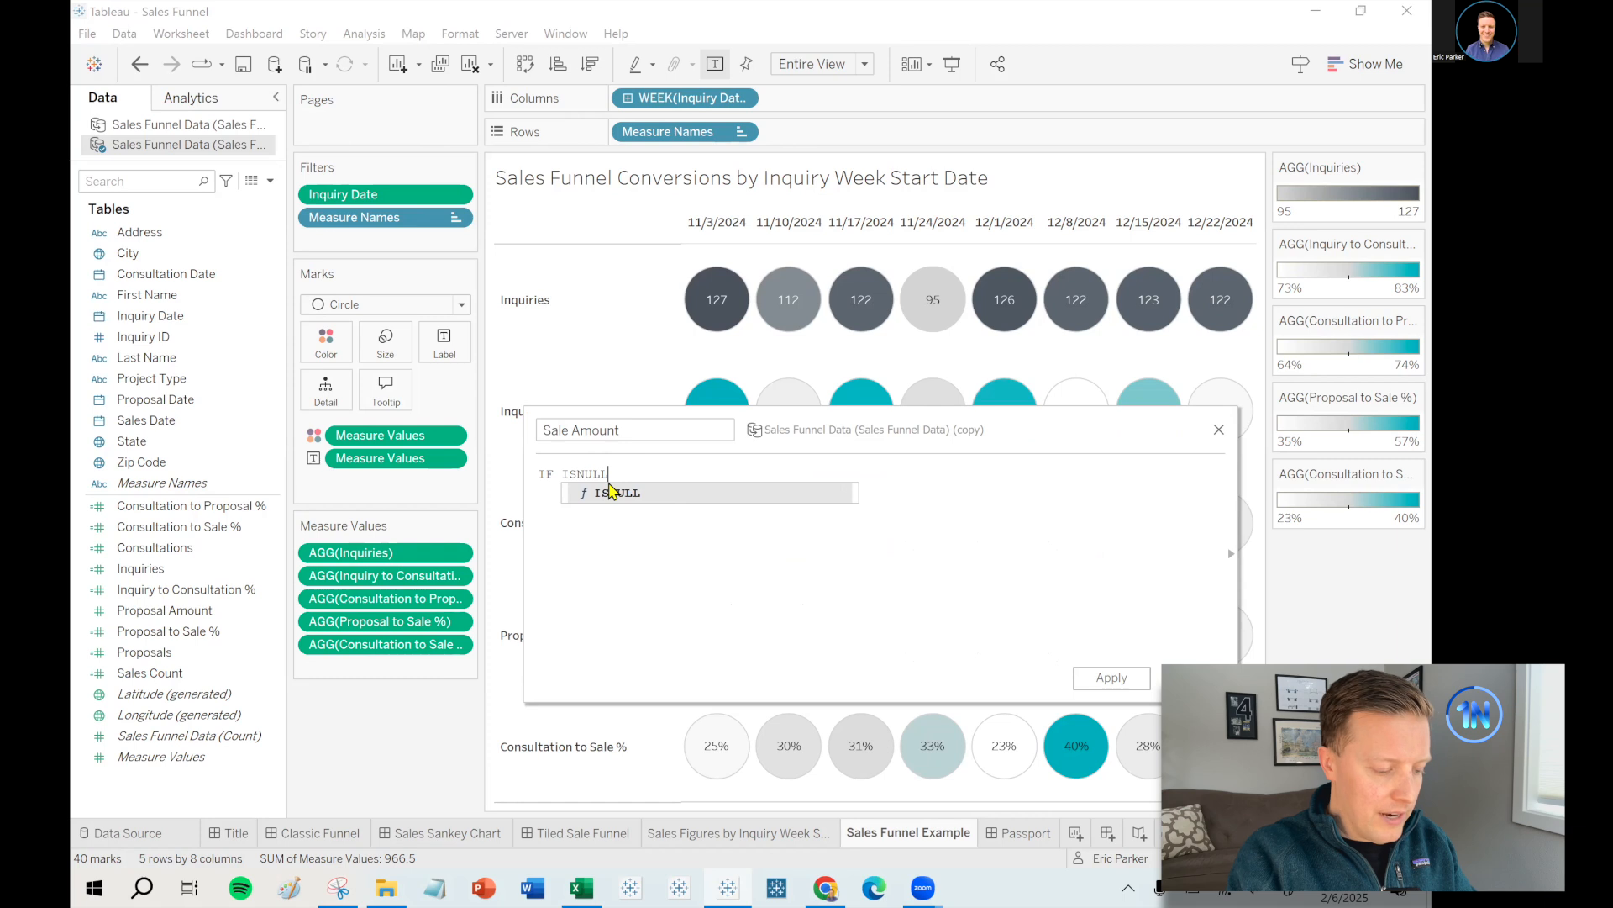
{"action": "type", "text": "("}
{"action": "left_click_drag", "start_coordinate": [179, 428], "coordinate": [689, 519]}
{"action": "type", "text": ") = FAL"}
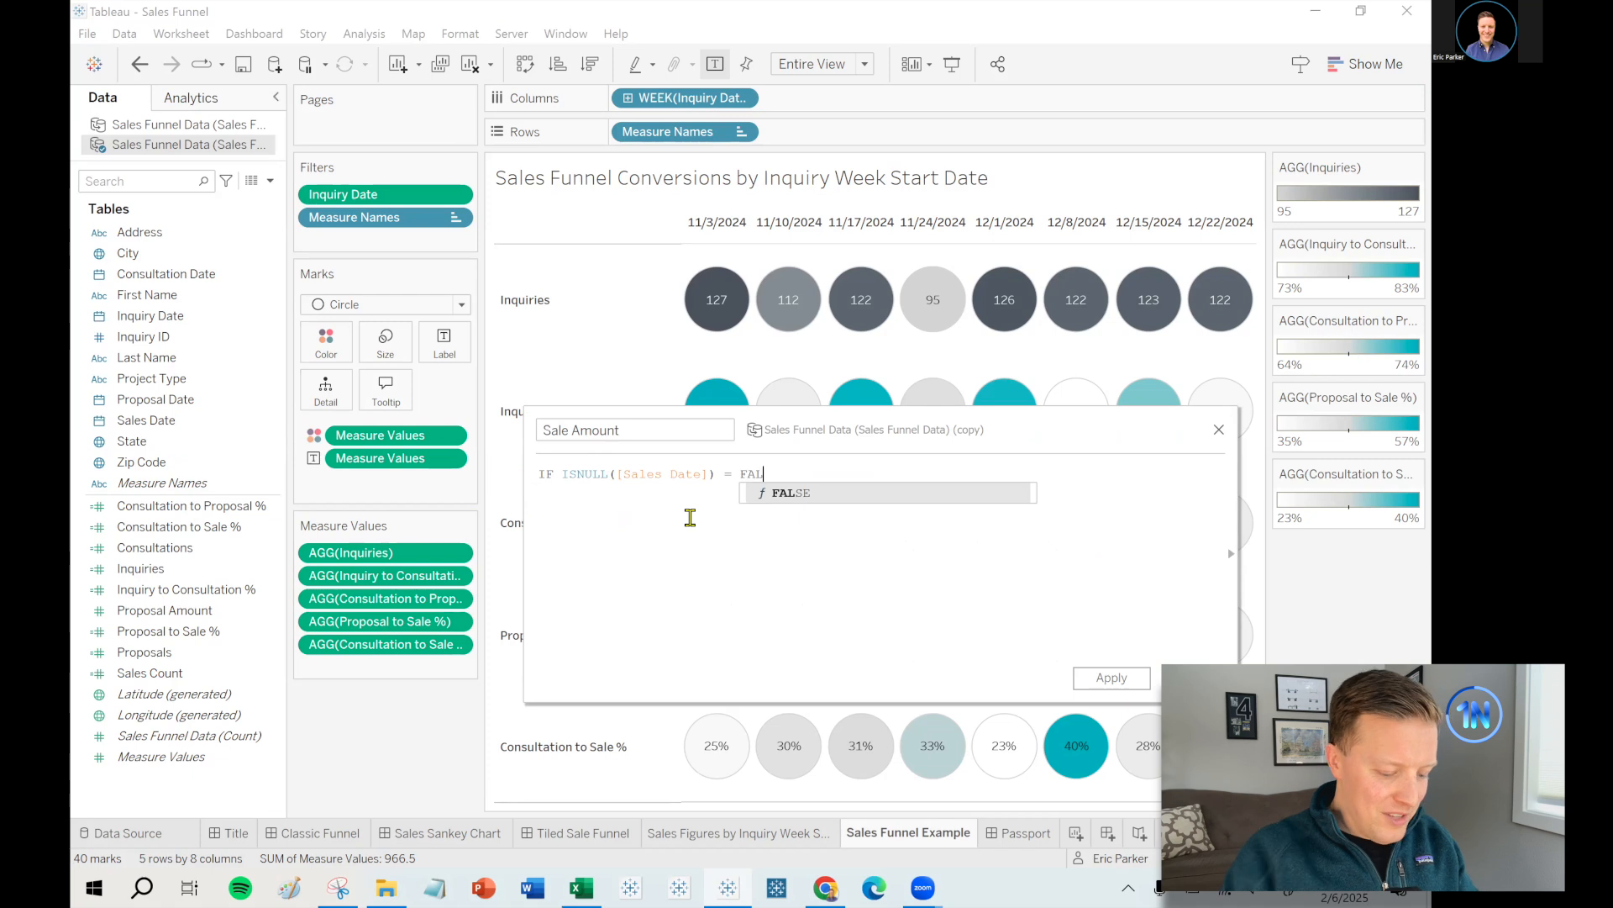
{"action": "type", "text": "SE"}
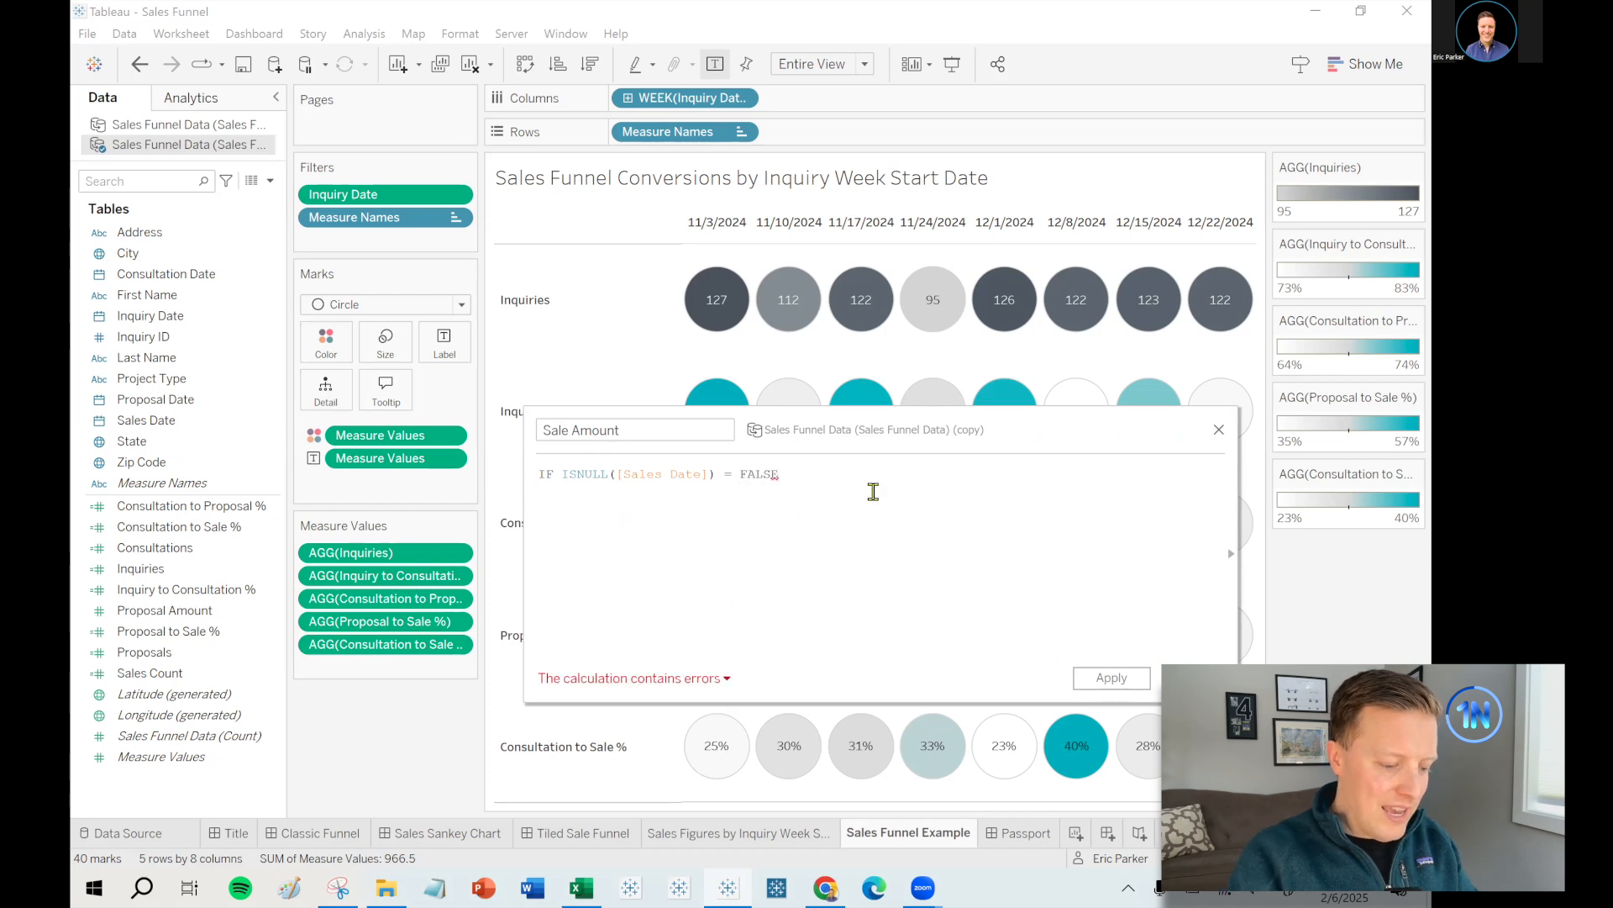
{"action": "type", "text": " THEN pro"}
{"action": "key", "text": "Down"}
{"action": "key", "text": "Down"}
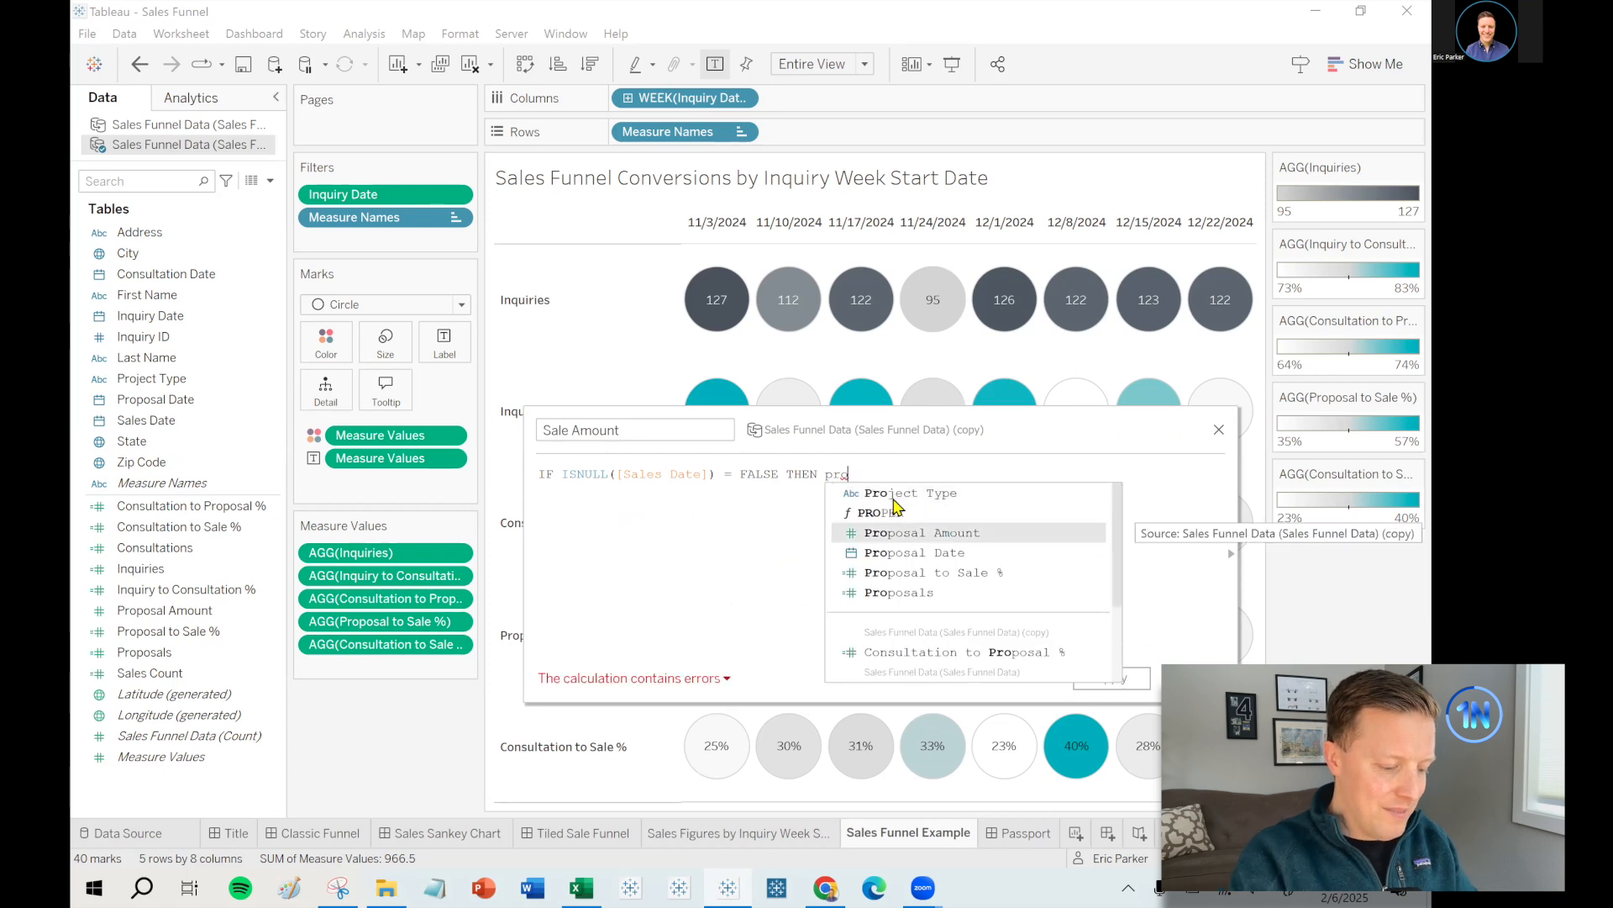
{"action": "key", "text": "Return"}
{"action": "type", "text": "en"}
{"action": "key", "text": "Return"}
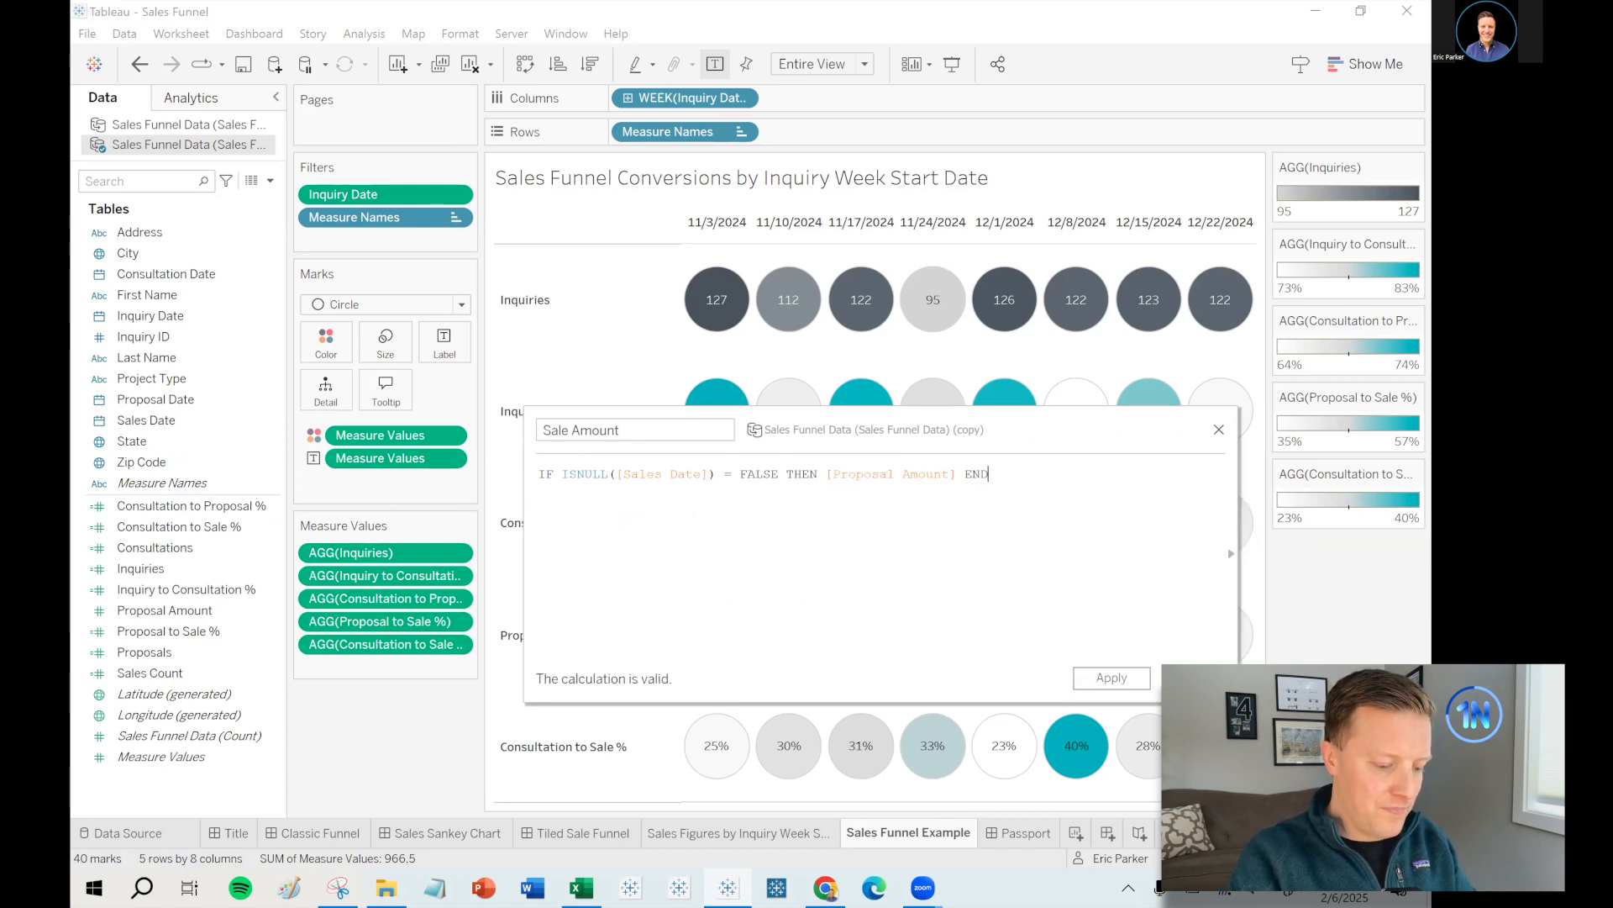
{"action": "left_click", "coordinate": [1194, 678]}
- Set Sale Amount's default number format to Currency (Custom)
{"action": "right_click", "coordinate": [177, 668]}
{"action": "mouse_move", "coordinate": [294, 533]}
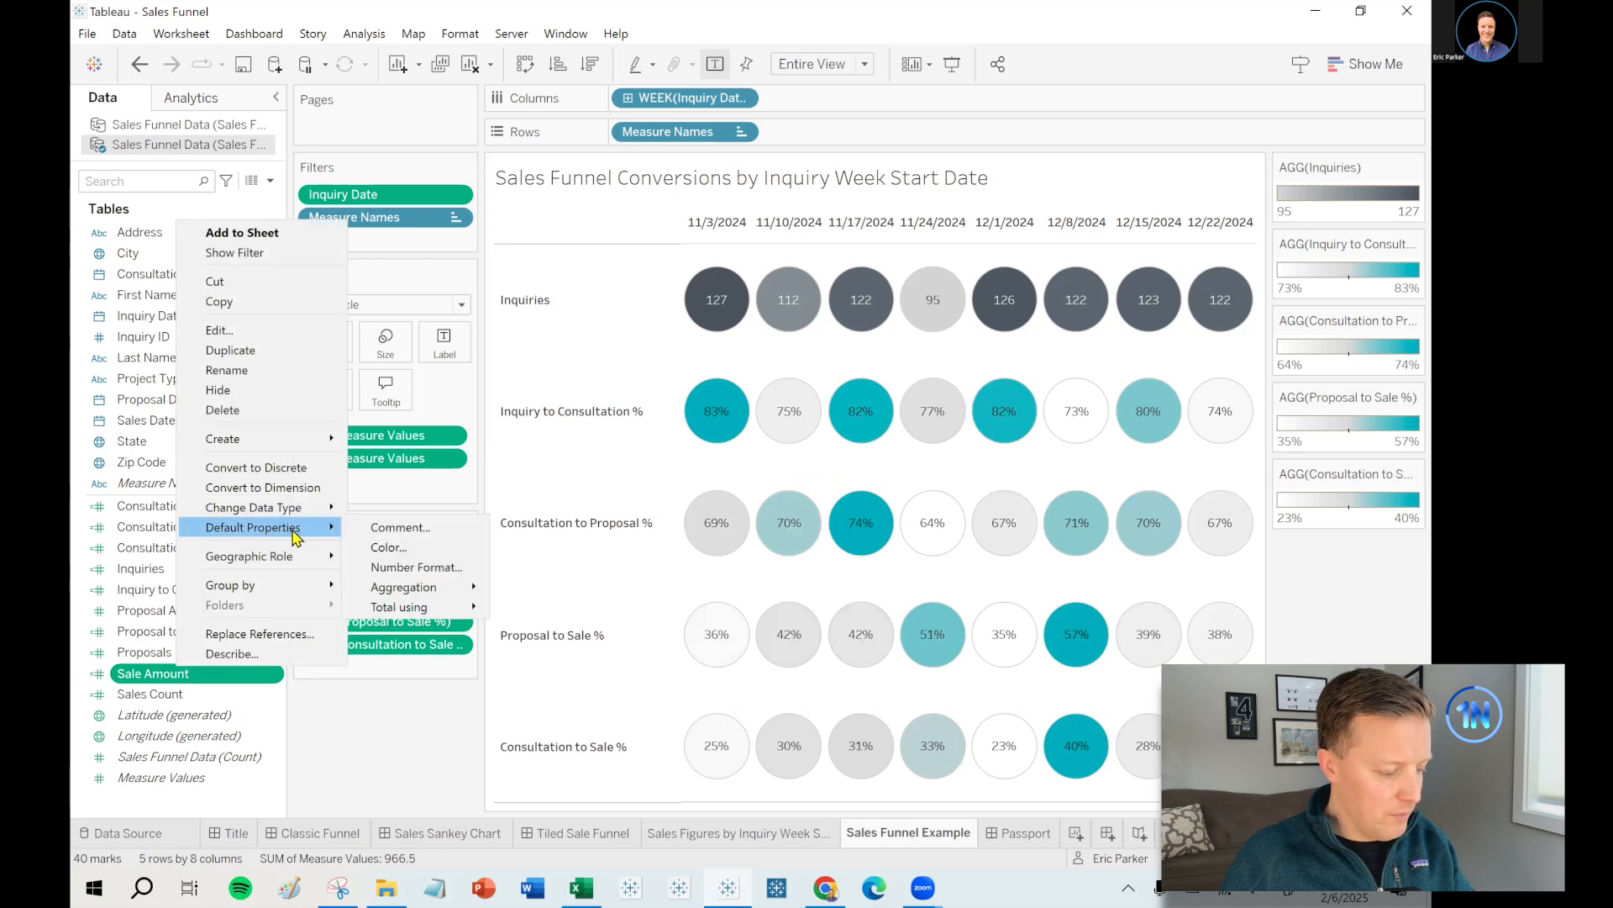
{"action": "left_click", "coordinate": [446, 567]}
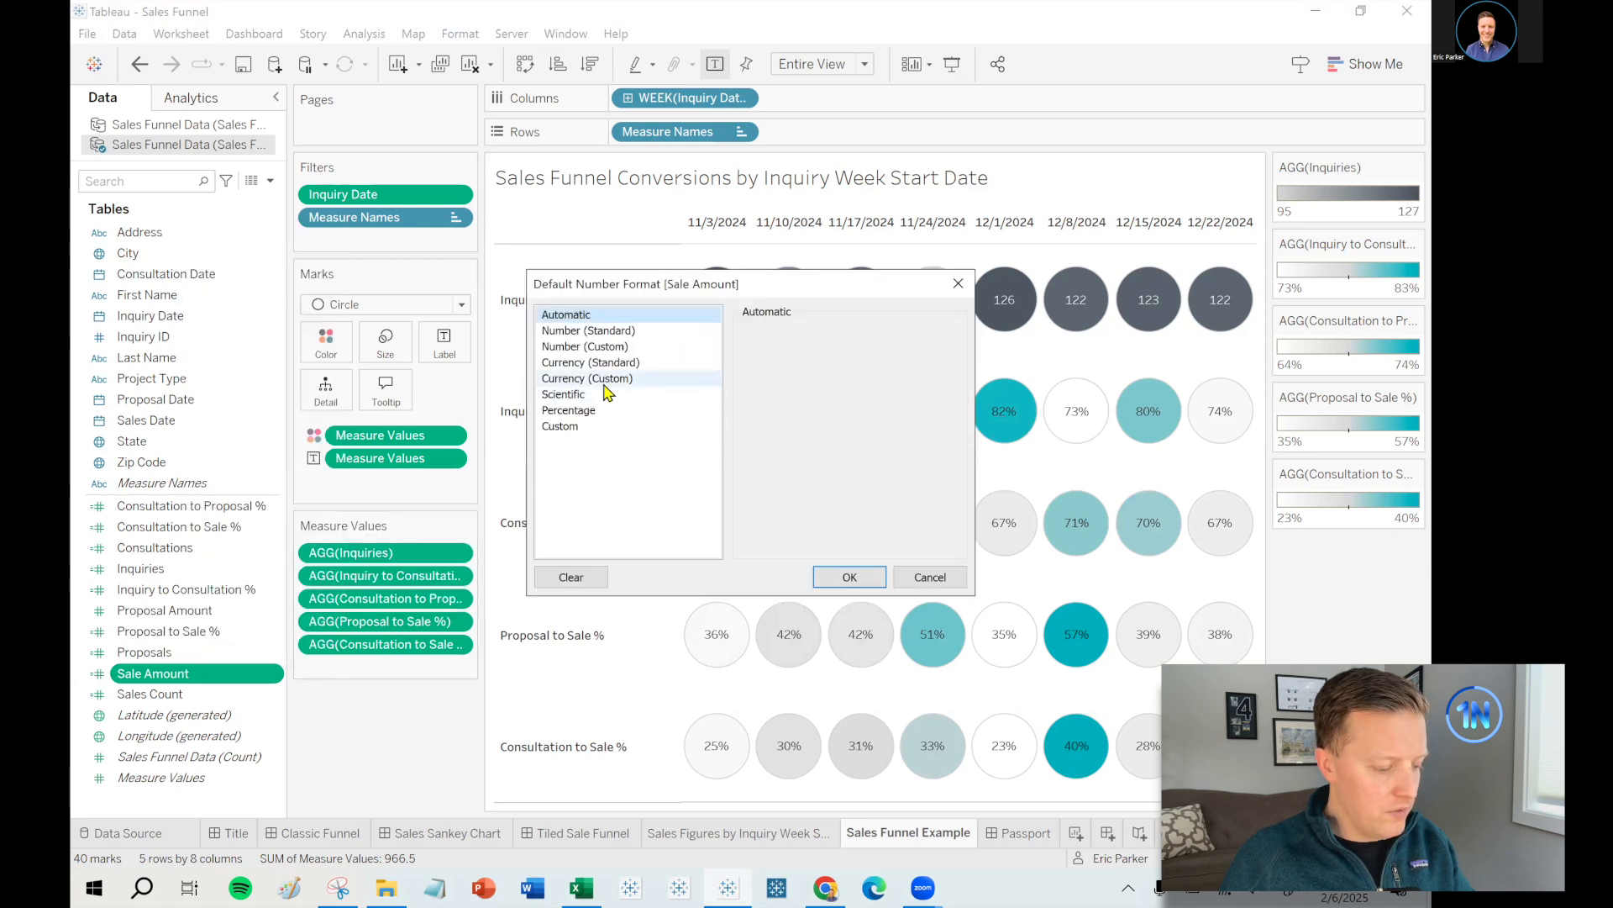
{"action": "left_click", "coordinate": [607, 380]}
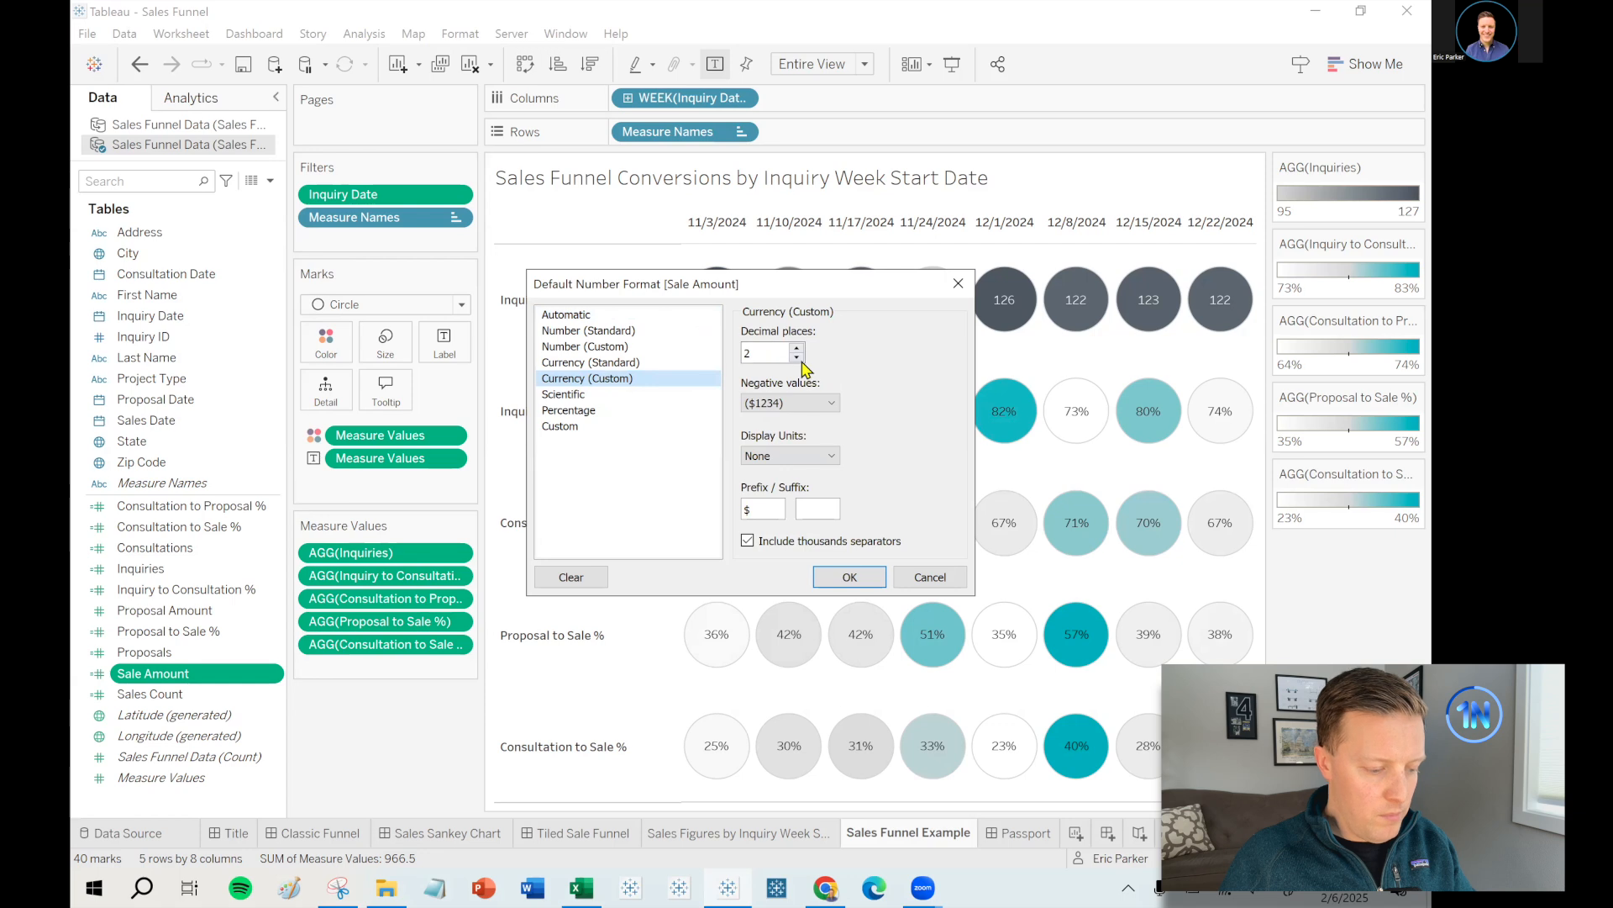
{"action": "left_click", "coordinate": [873, 577]}
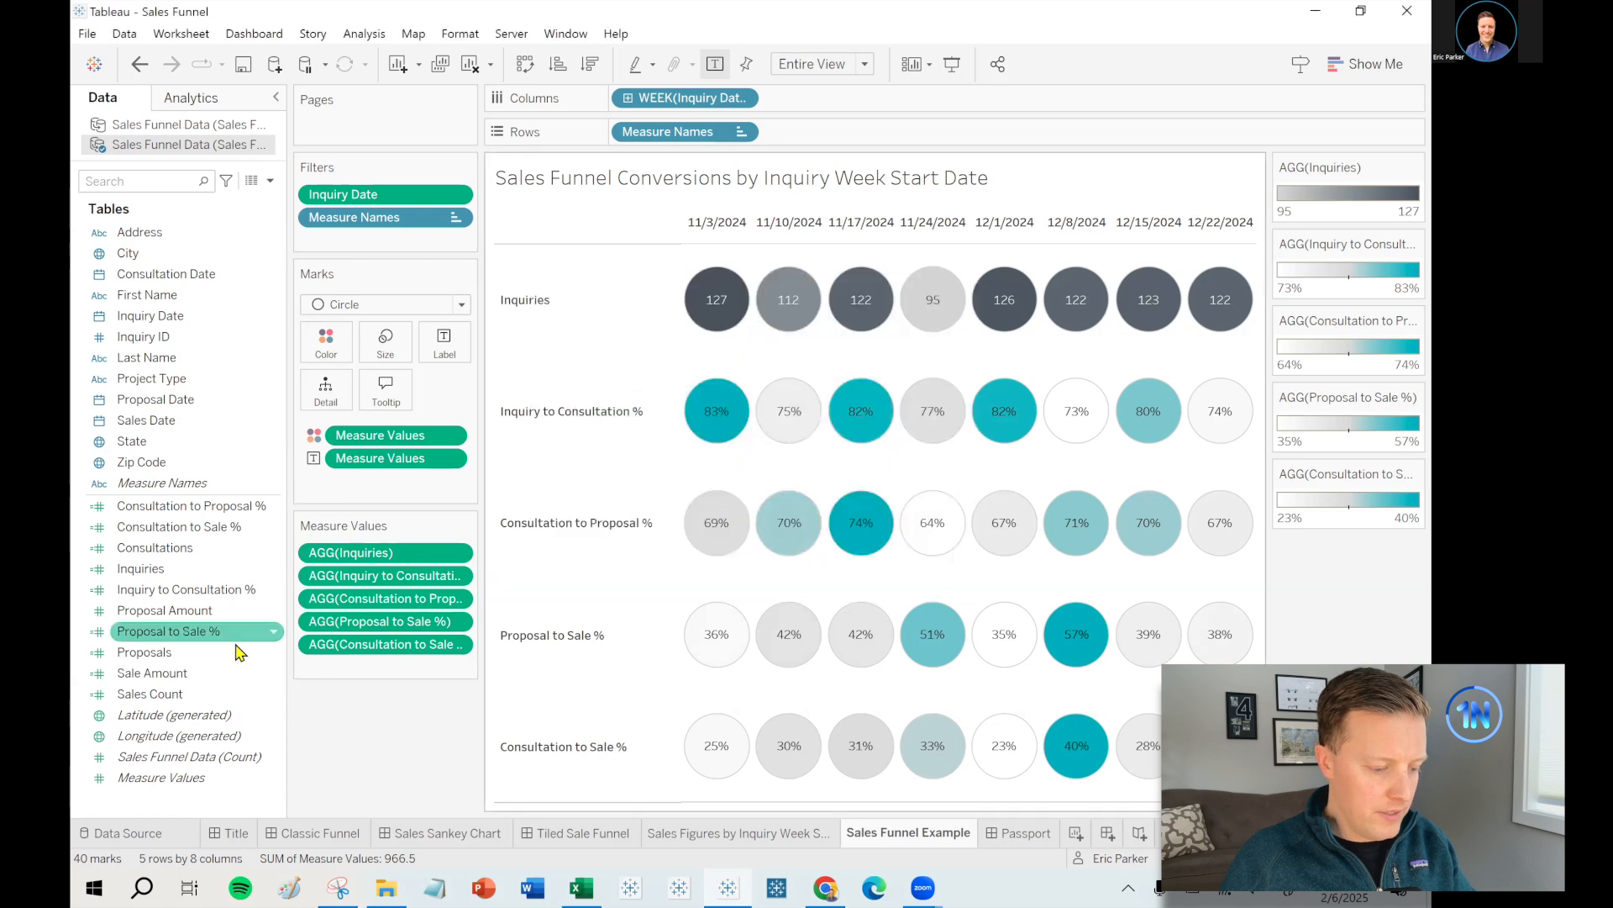
- Add Sale Amount, Proposals, Inquiries, Consultations and Sales Count to the Tooltip
{"action": "left_click", "coordinate": [193, 655], "text": "ctrl"}
{"action": "left_click", "coordinate": [186, 568], "text": "ctrl"}
{"action": "left_click", "coordinate": [184, 556], "text": "ctrl"}
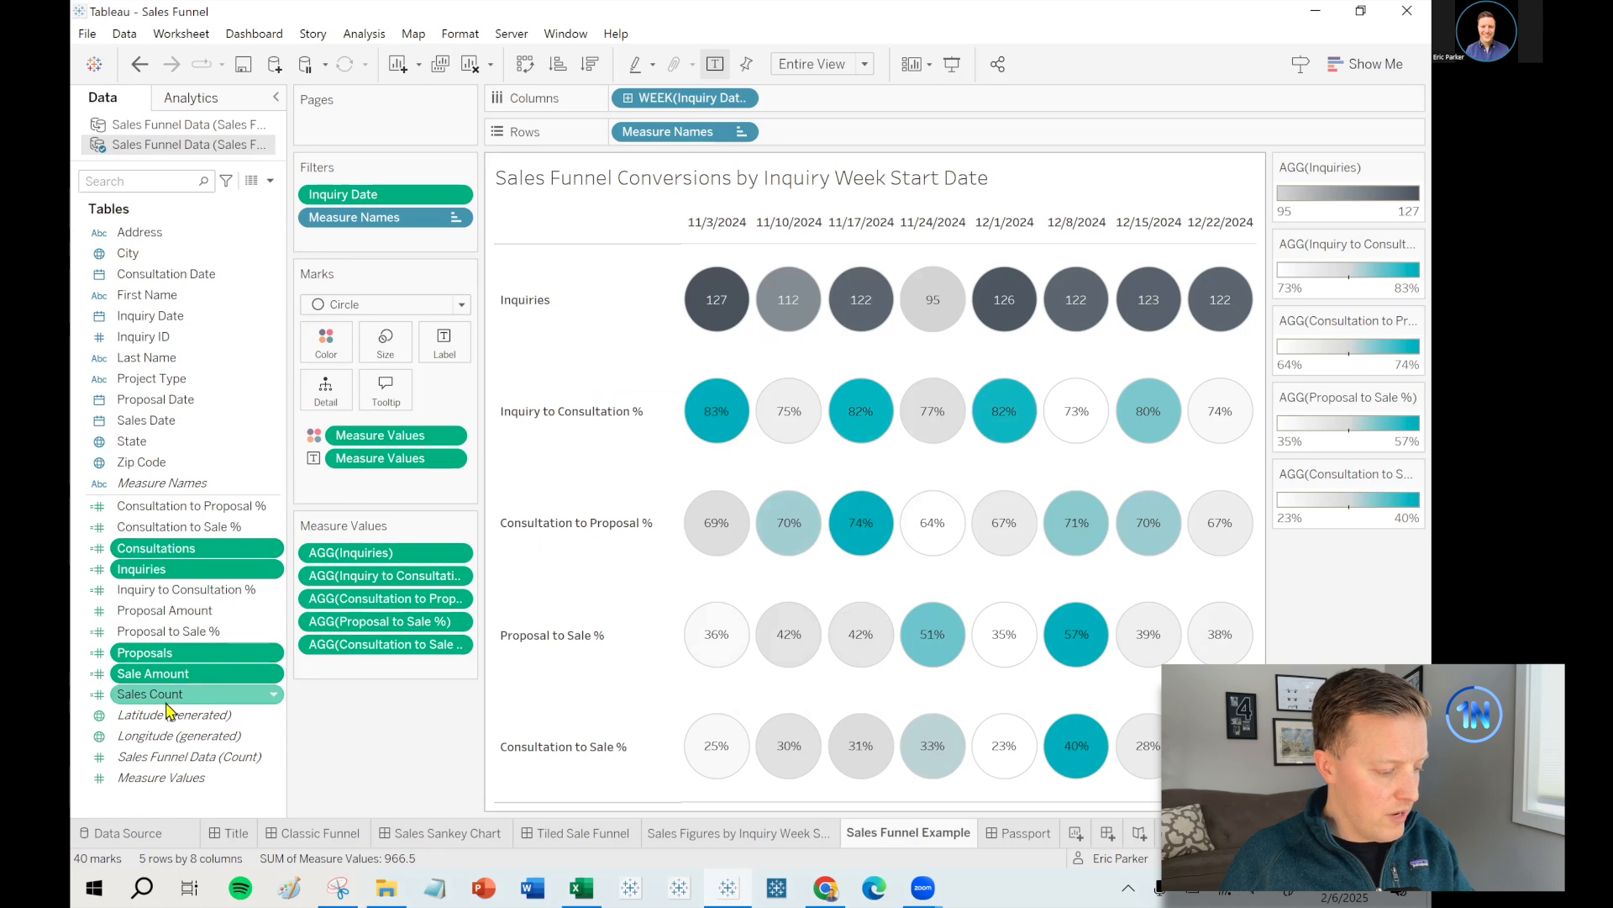
{"action": "left_click", "coordinate": [202, 701], "text": "ctrl"}
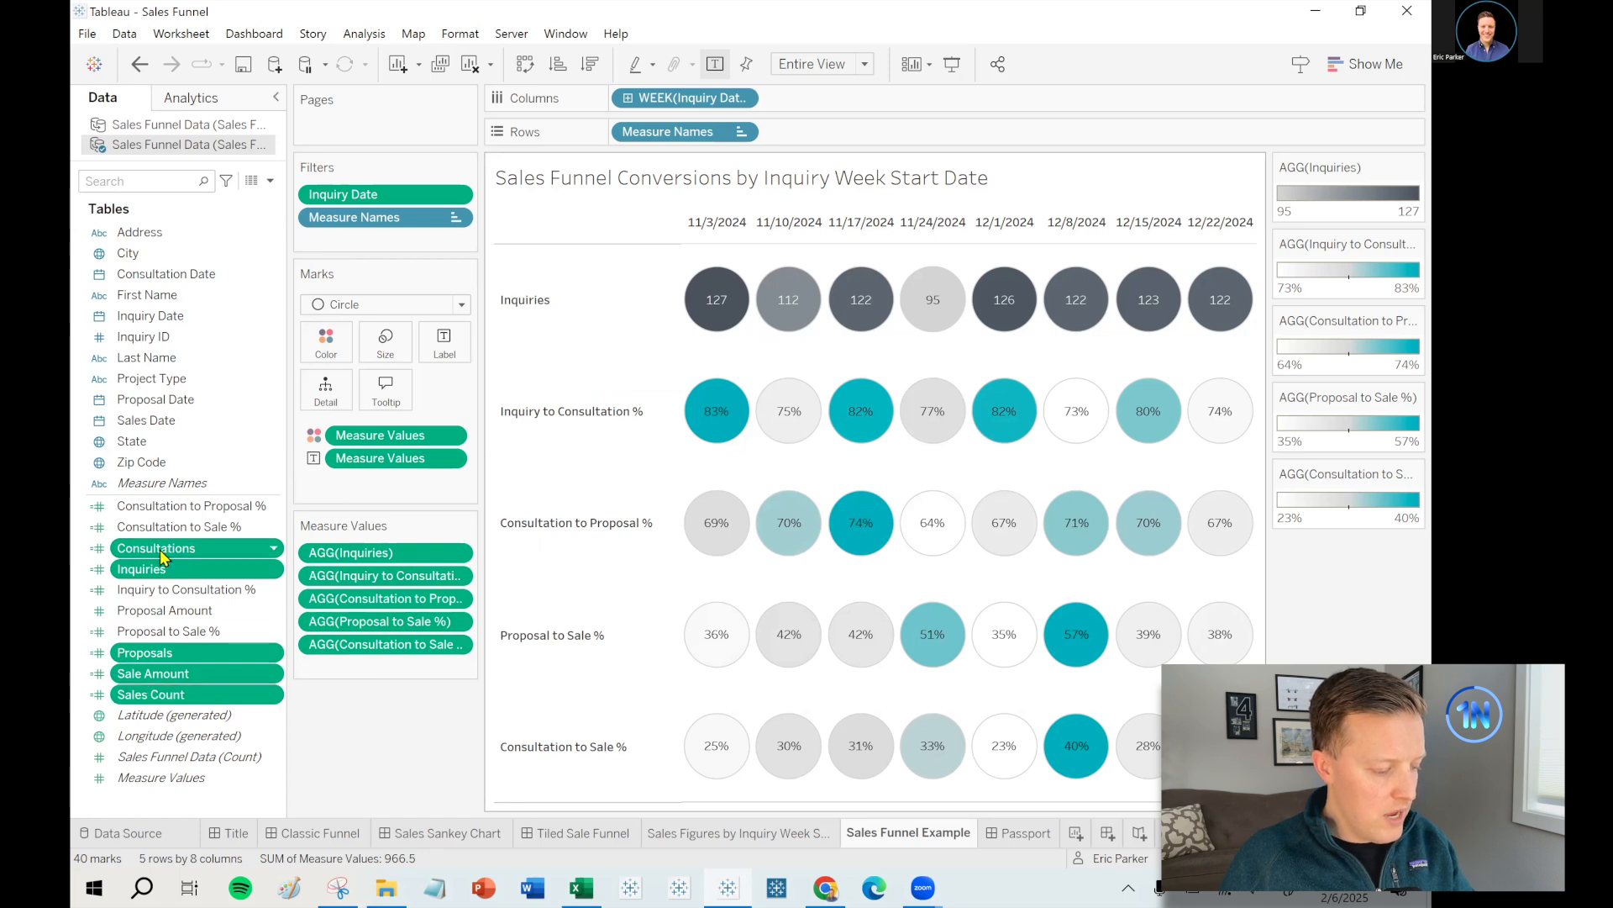
{"action": "left_click_drag", "start_coordinate": [160, 557], "coordinate": [386, 388]}
- Add the conversion percentage measure values to the Tooltip as well
{"action": "mouse_move", "coordinate": [721, 410]}
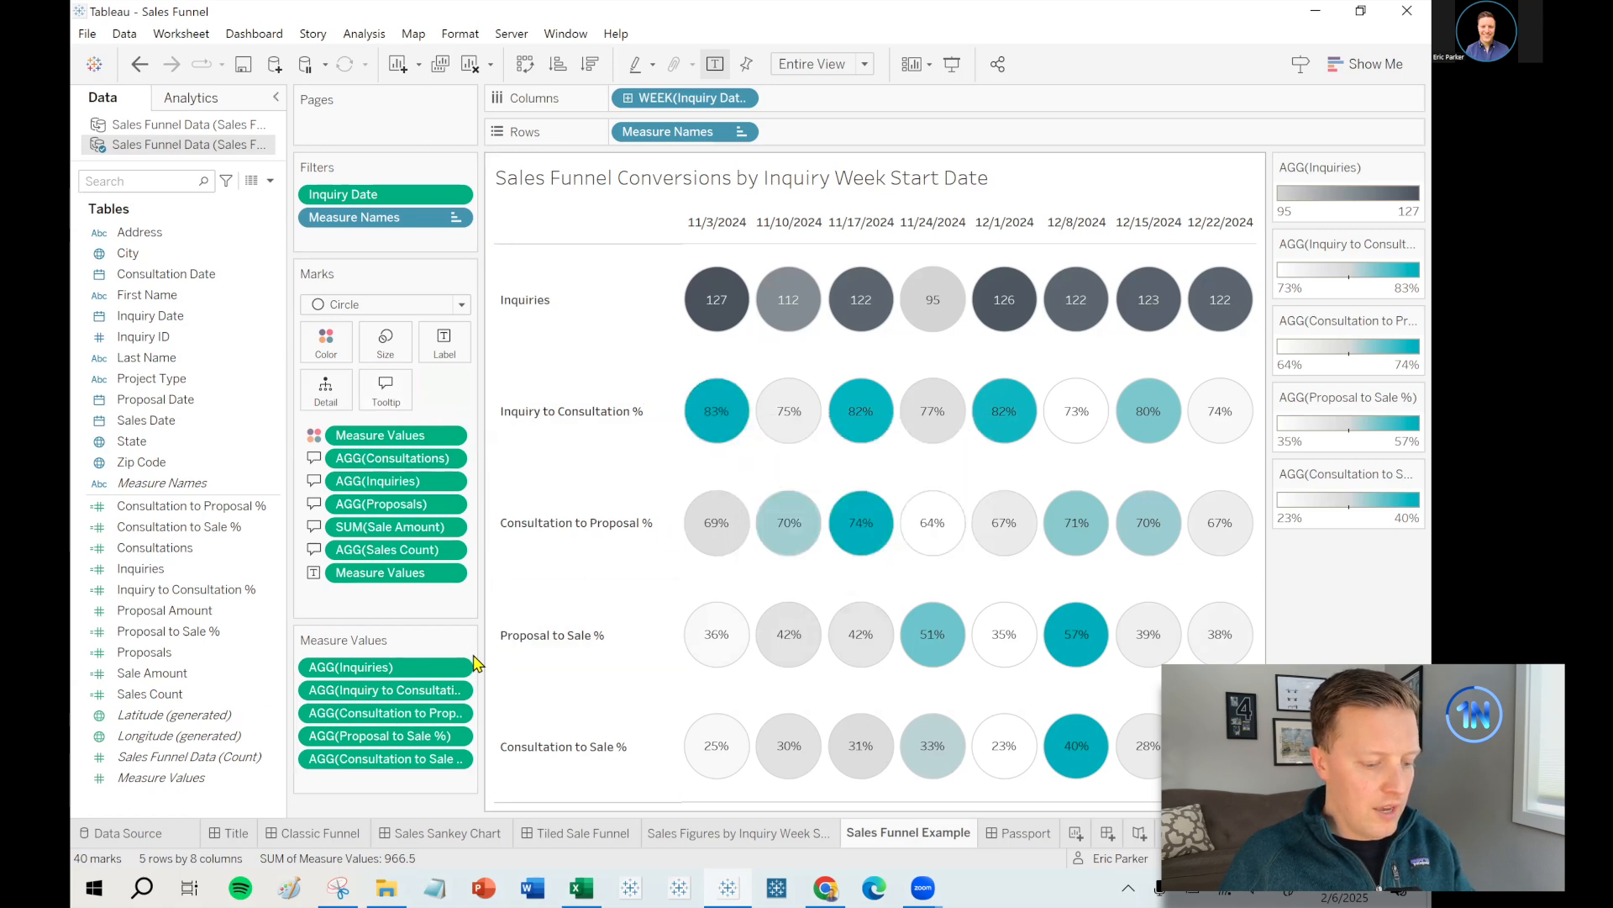
{"action": "left_click_drag", "start_coordinate": [486, 648], "coordinate": [543, 652]}
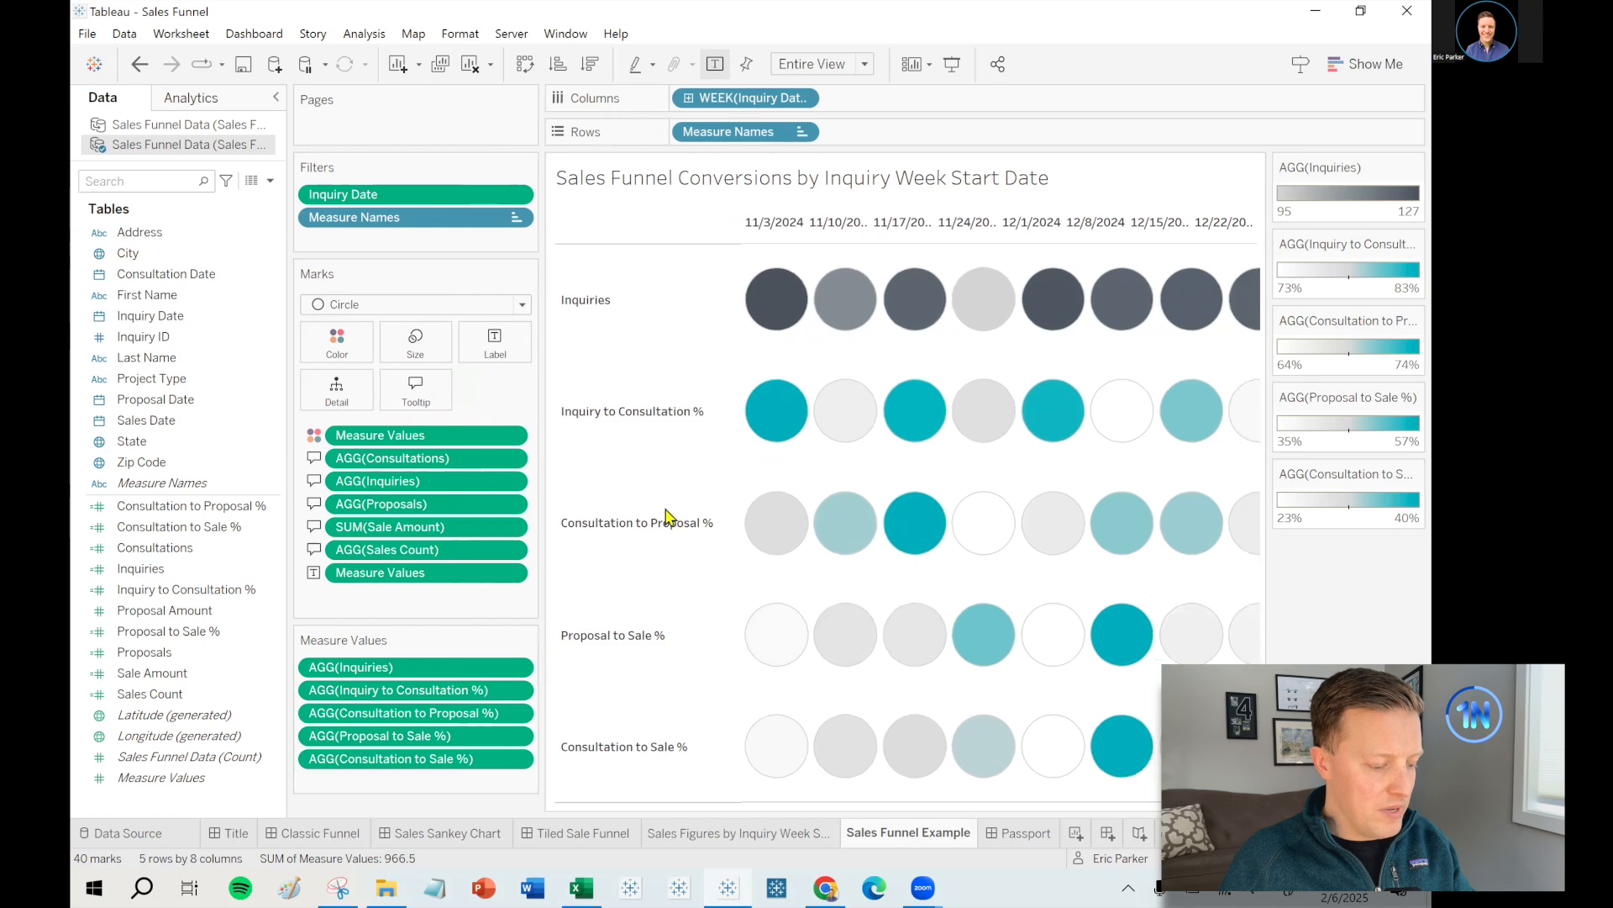
{"action": "mouse_move", "coordinate": [783, 292]}
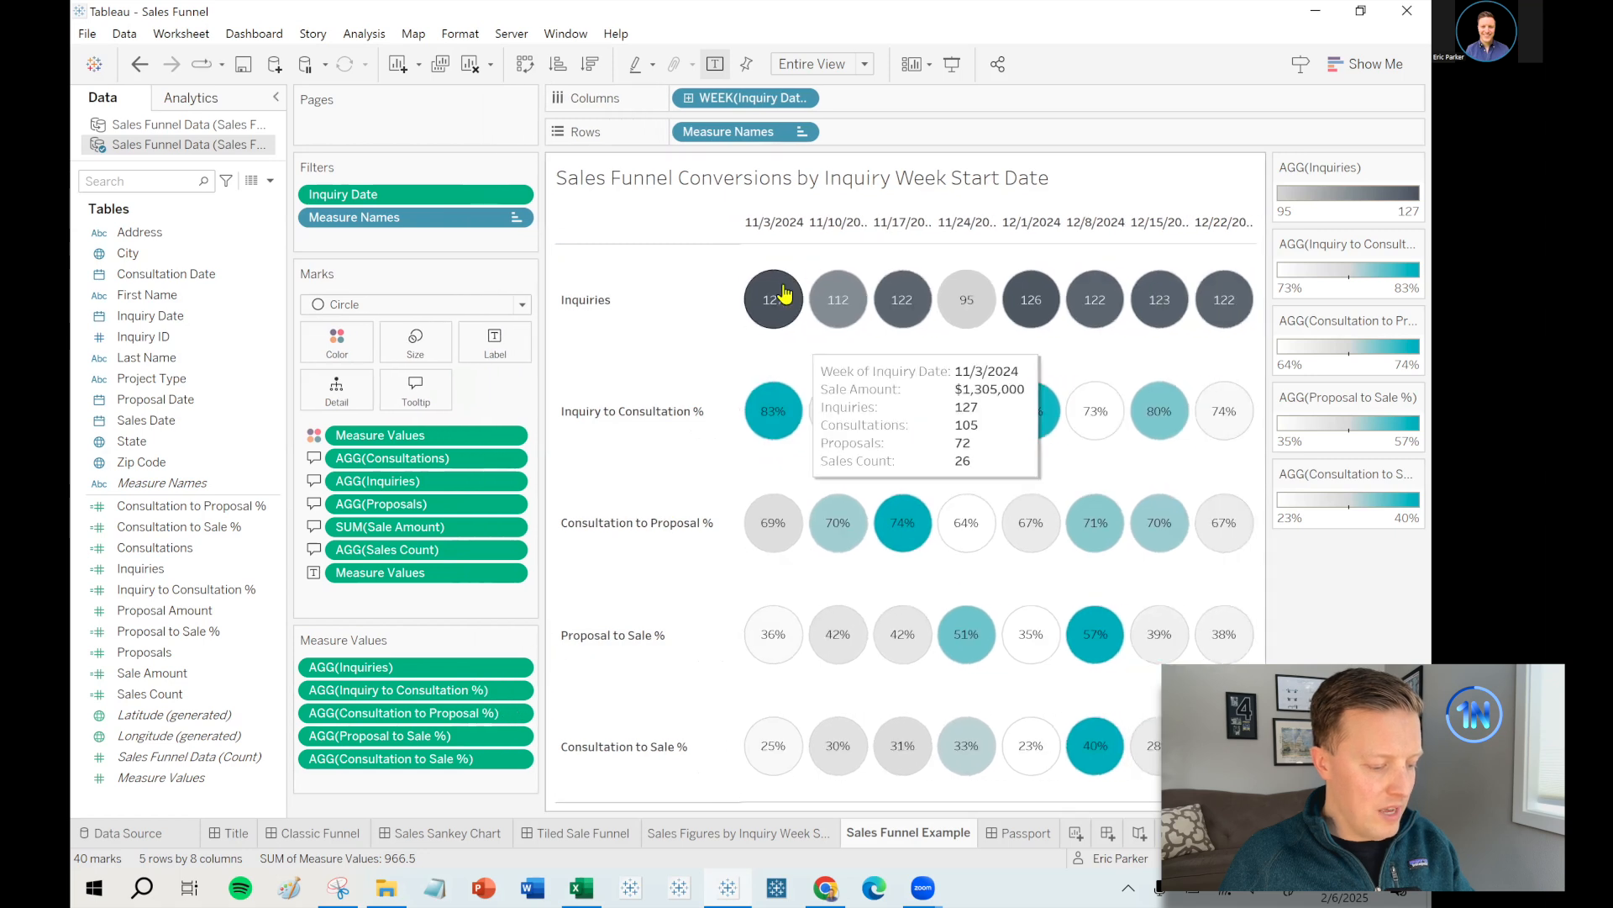
{"action": "left_click", "coordinate": [411, 670]}
{"action": "left_click", "coordinate": [394, 765], "text": "shift"}
{"action": "left_click_drag", "start_coordinate": [363, 704], "coordinate": [420, 391]}
{"action": "mouse_move", "coordinate": [769, 317]}
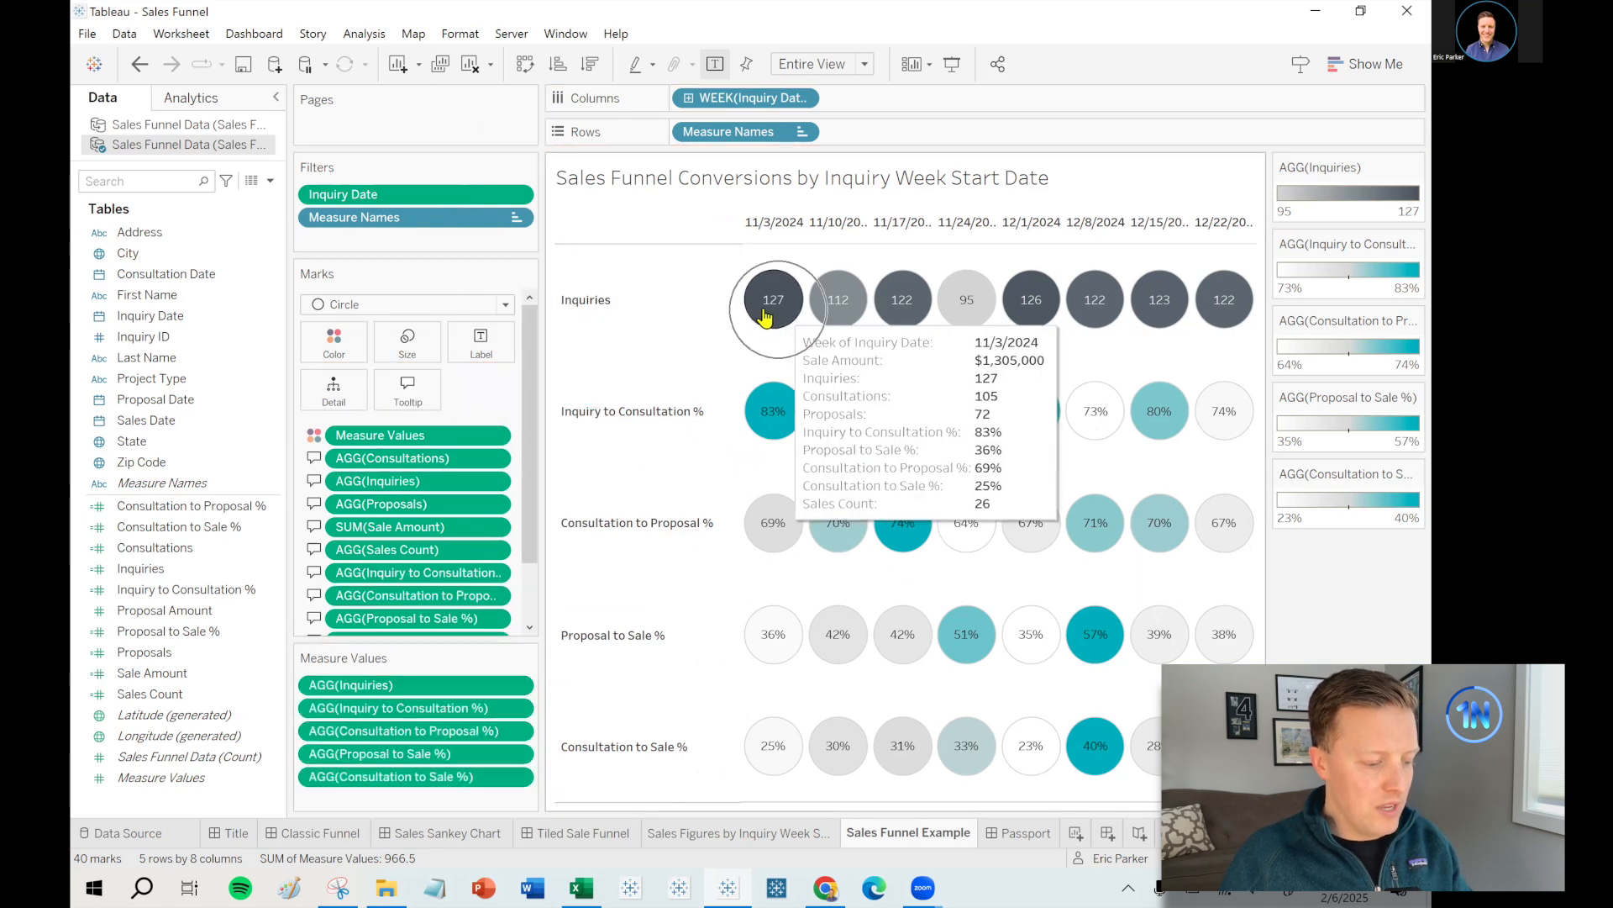
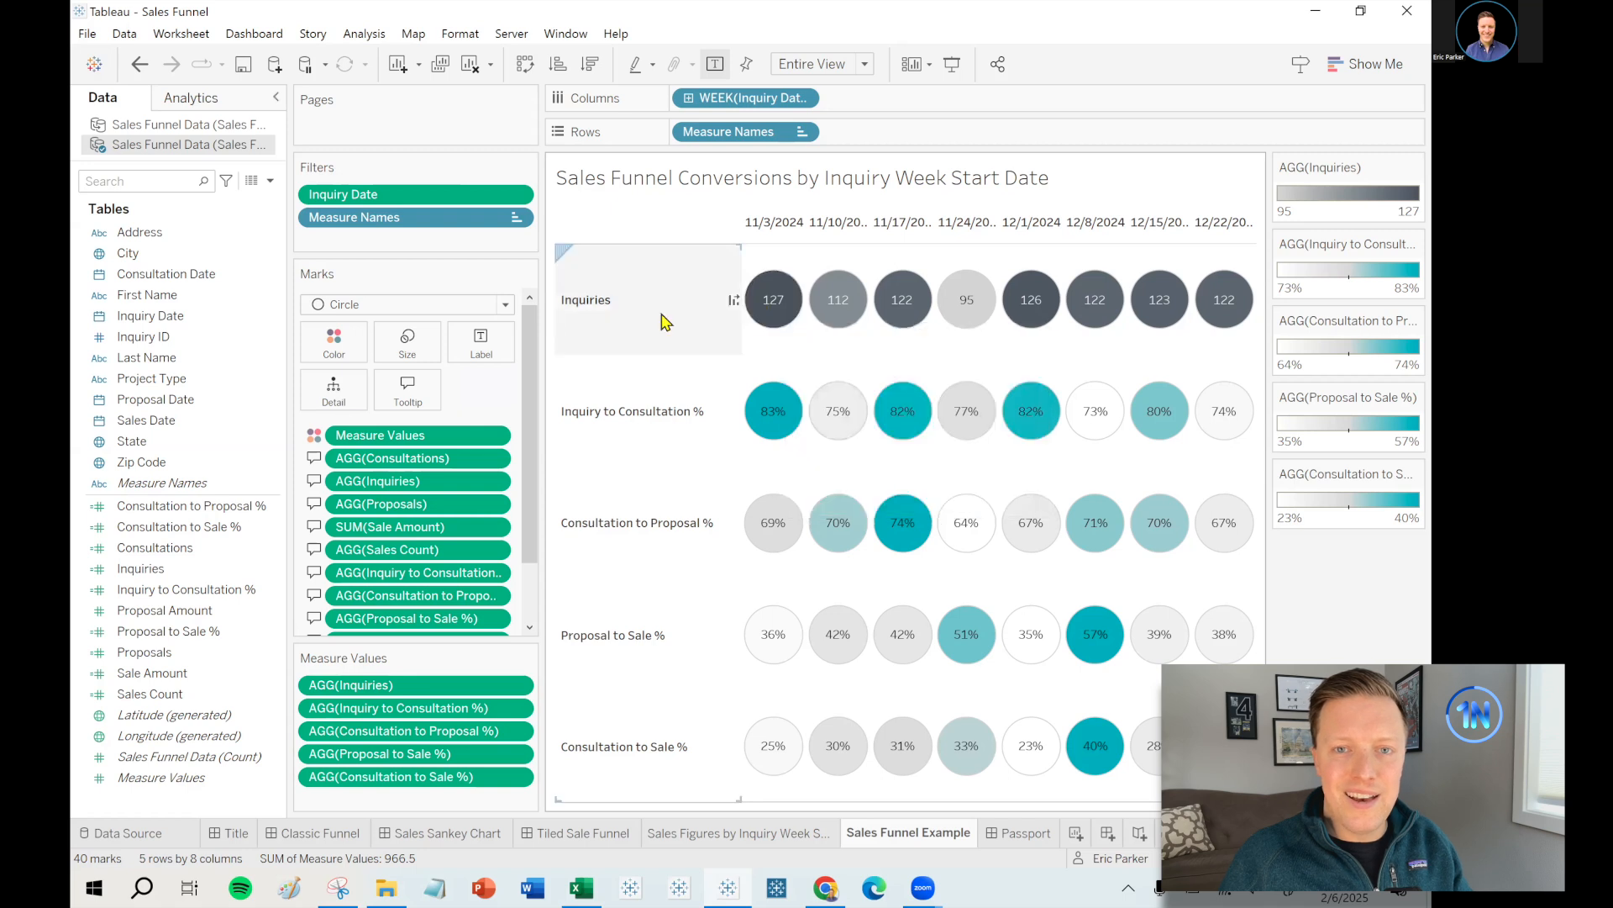
- Open the tooltip of the sales-figures-by-inquiry-week sheet and select its text
{"action": "scroll", "coordinate": [529, 381], "scroll_direction": "down", "scroll_amount": 2}
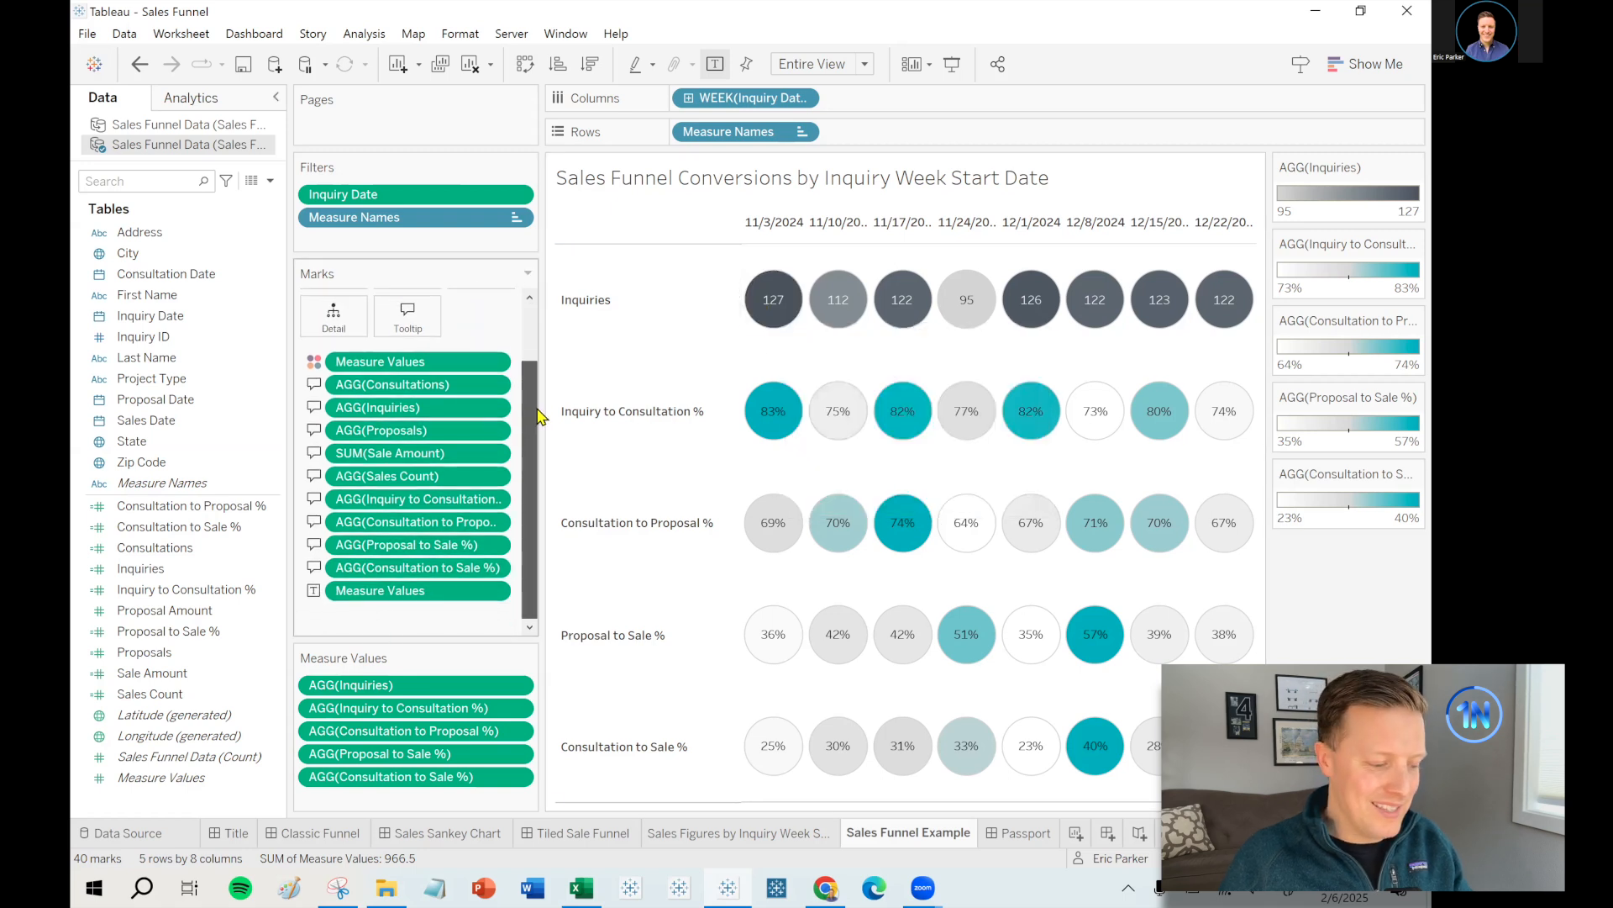
{"action": "left_click", "coordinate": [757, 835]}
{"action": "left_click", "coordinate": [437, 441]}
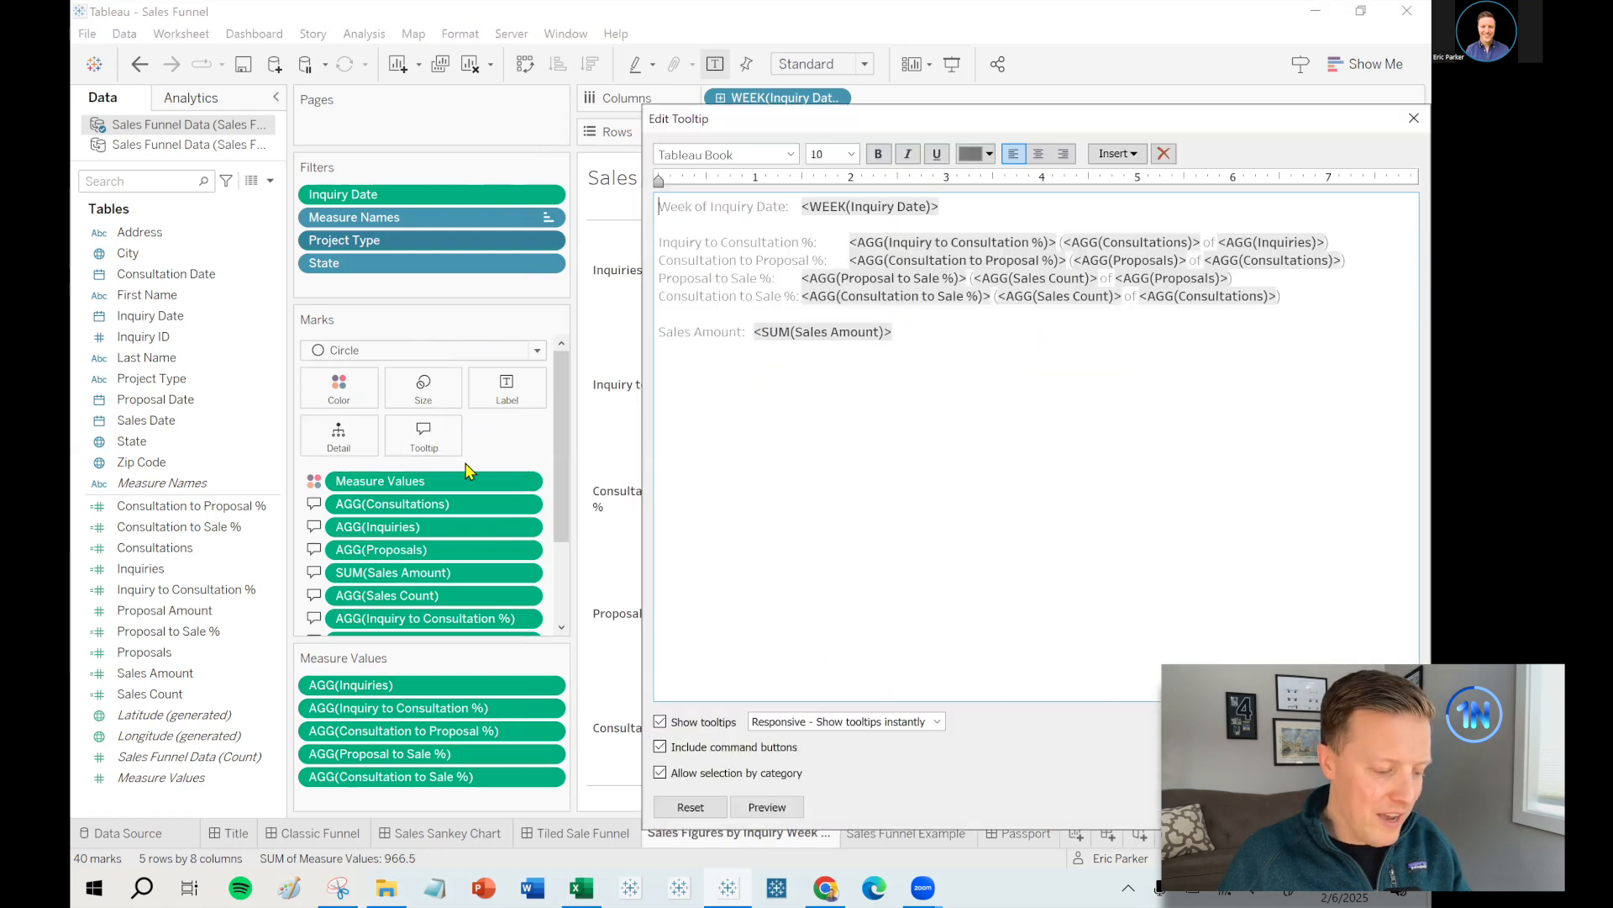
{"action": "left_click_drag", "start_coordinate": [882, 125], "coordinate": [587, 155]}
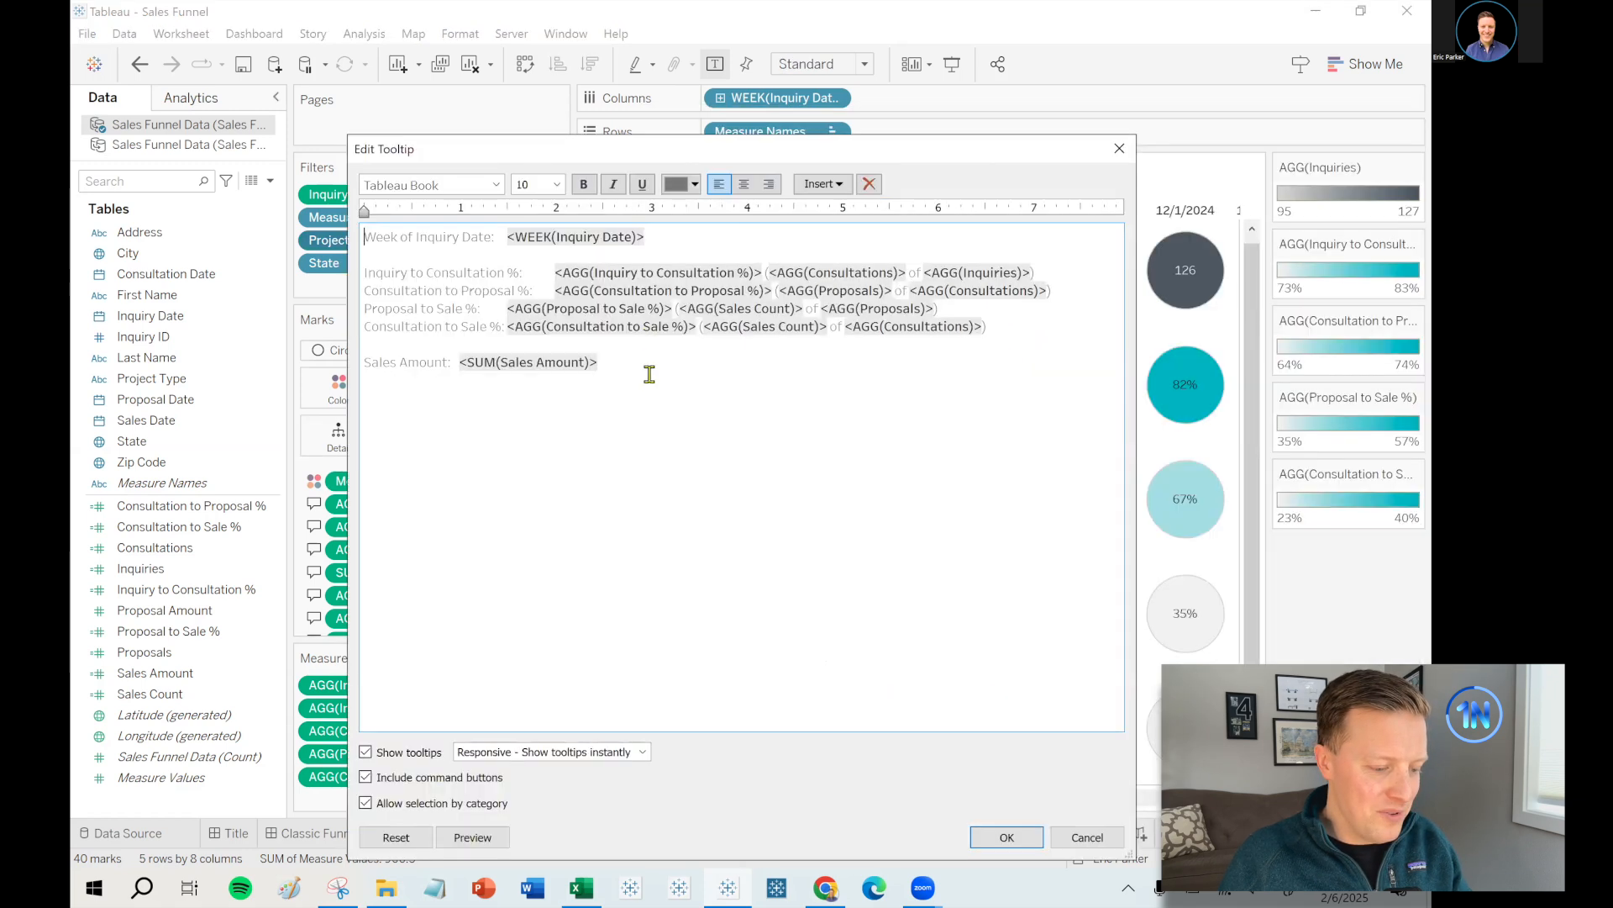
{"action": "key", "text": "shift+Up"}
{"action": "key", "text": "shift+Up"}
{"action": "key", "text": "shift+Up"}
{"action": "key", "text": "shift+Up"}
{"action": "key", "text": "shift+Up"}
{"action": "key", "text": "shift+Up"}
{"action": "key", "text": "shift+Up"}
{"action": "key", "text": "Left"}
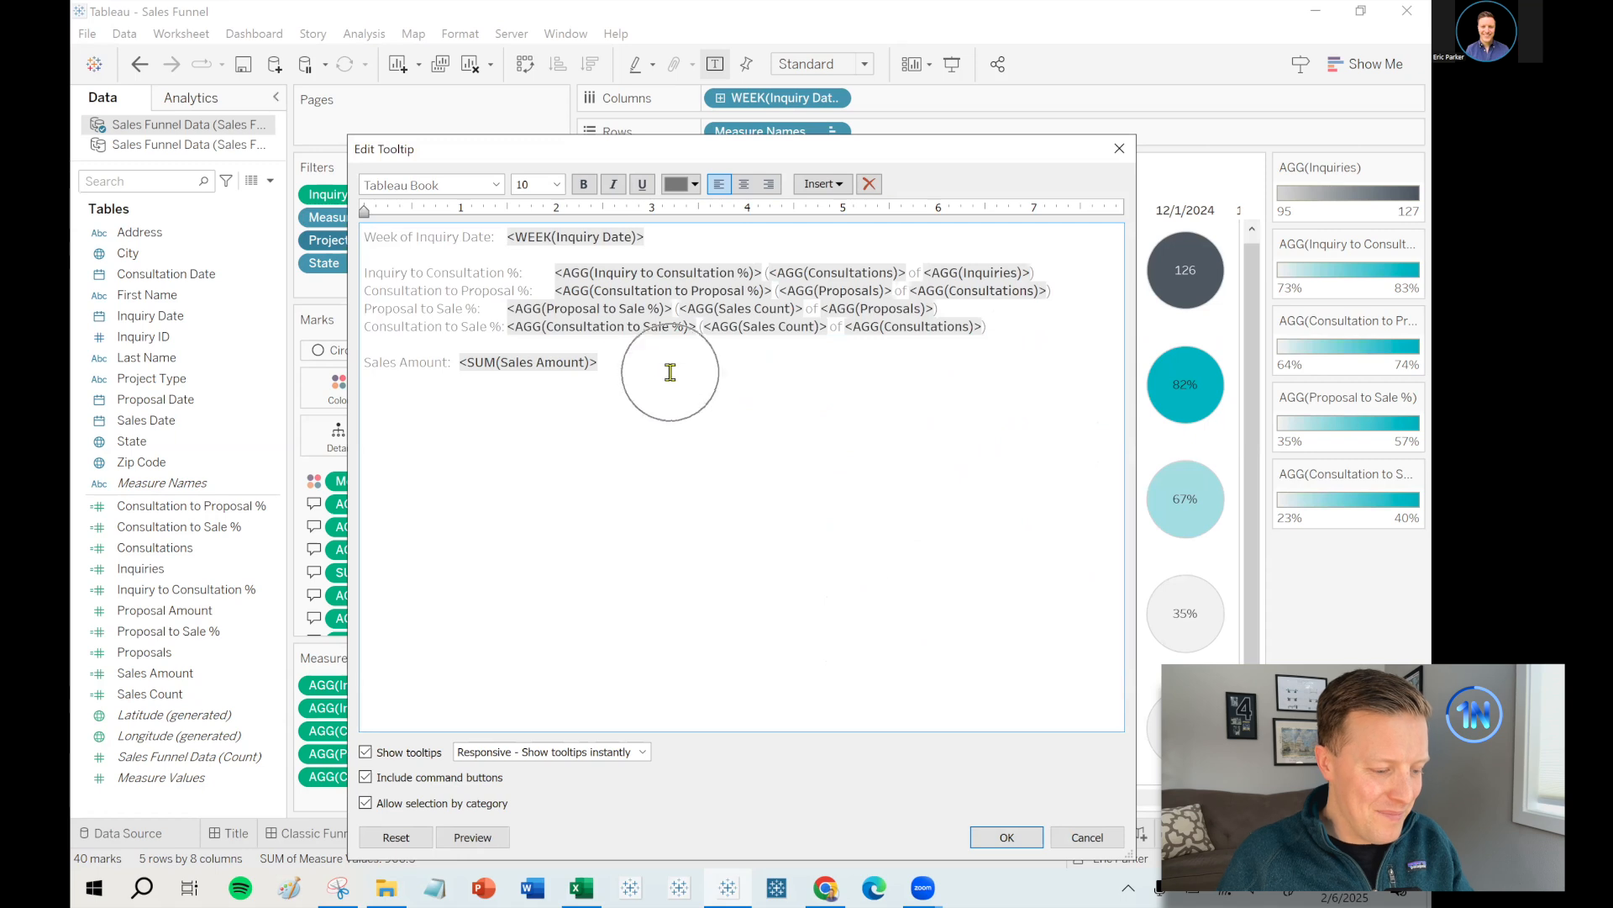
{"action": "key", "text": "ctrl+a"}
{"action": "key", "text": "ctrl+c"}
{"action": "left_click", "coordinate": [697, 376]}
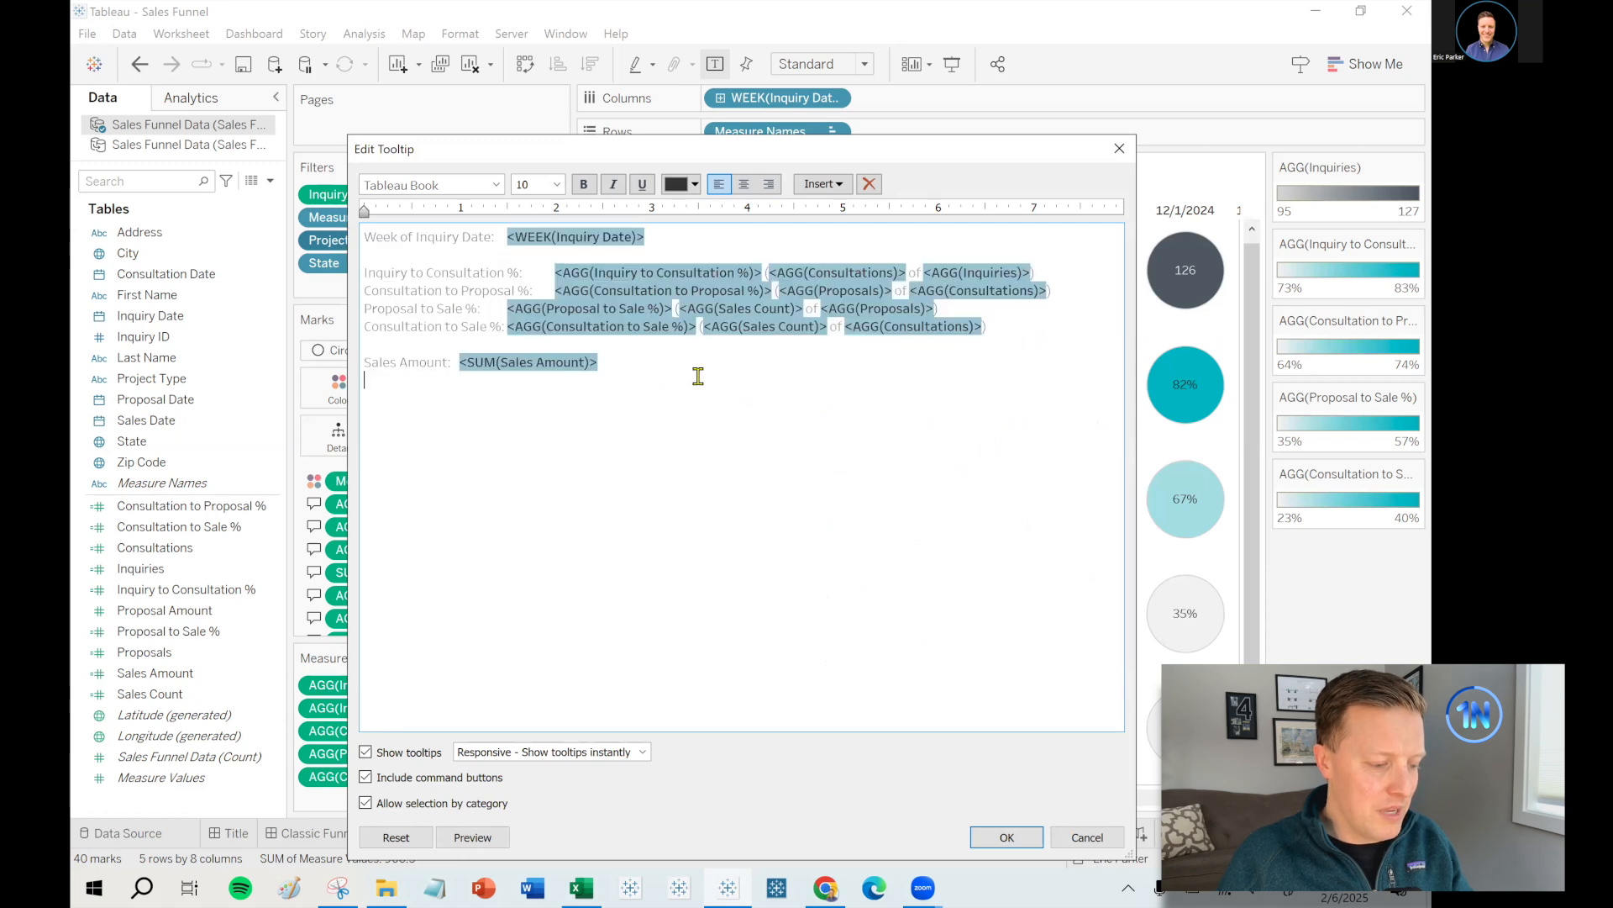
{"action": "left_click", "coordinate": [467, 342]}
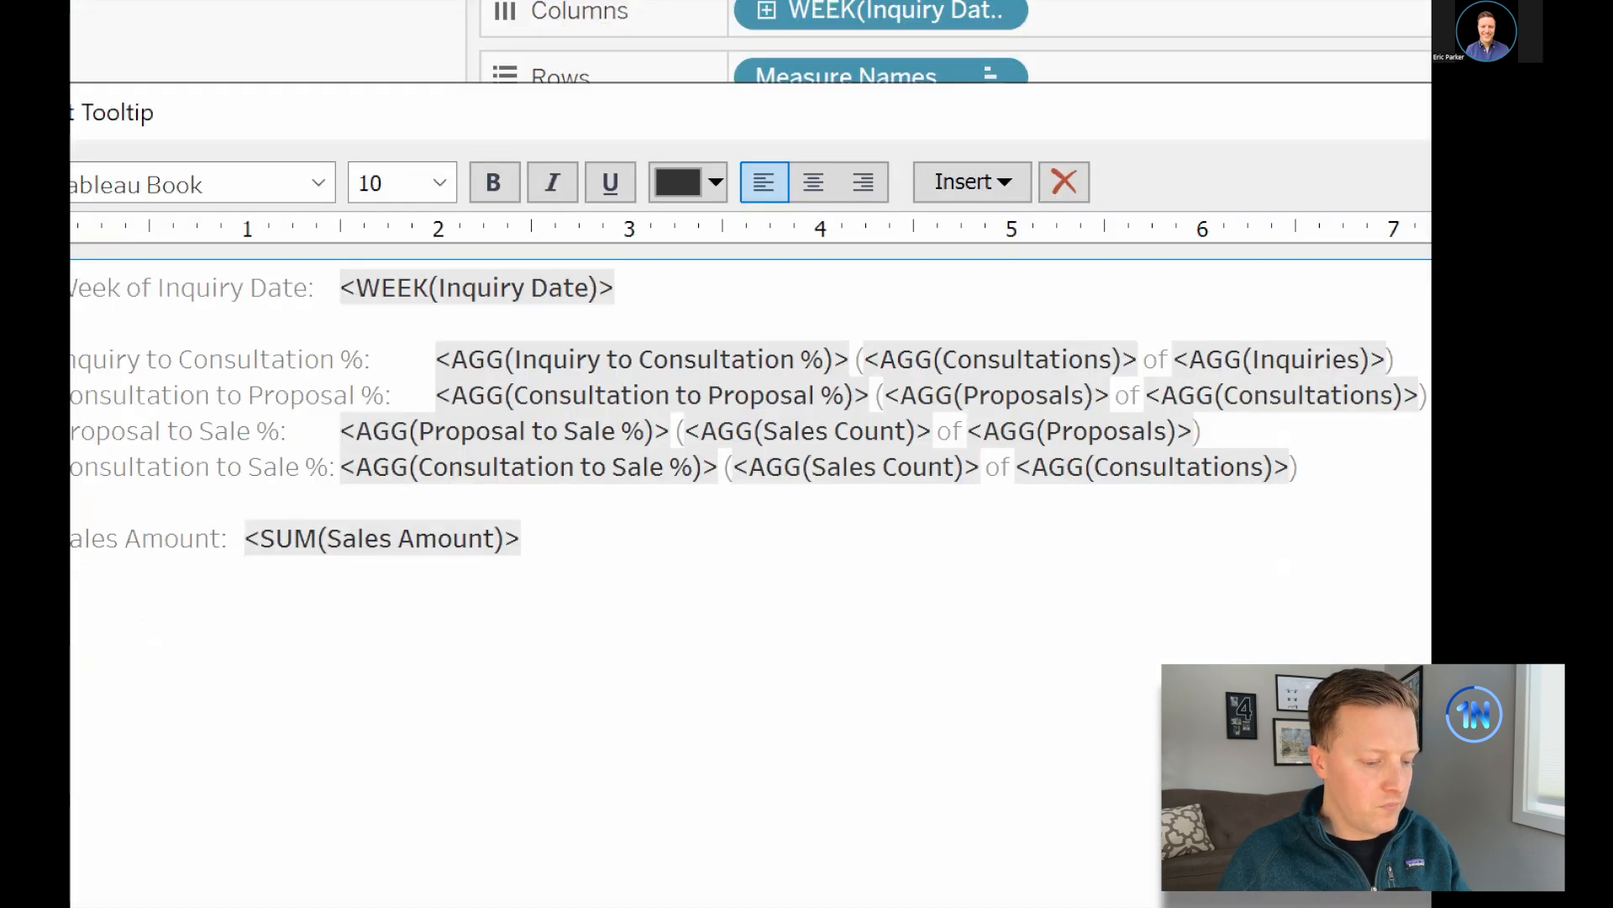
- Select and copy that sheet's conversion-percentage tooltip text
{"action": "left_click_drag", "start_coordinate": [264, 347], "coordinate": [315, 281]}
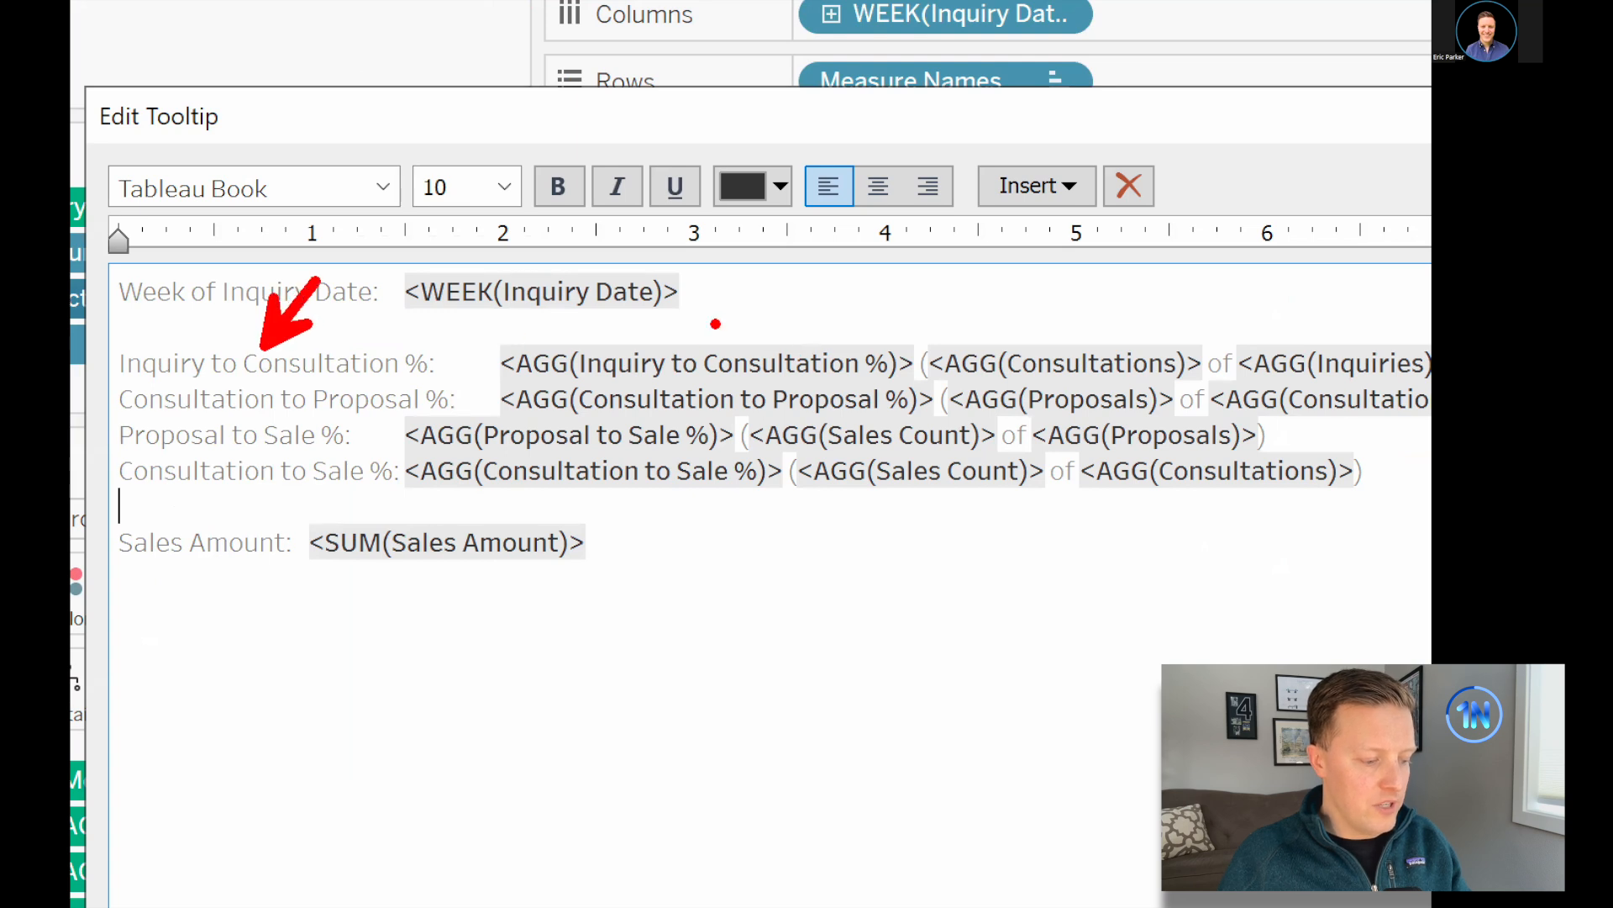
{"action": "left_click_drag", "start_coordinate": [694, 338], "coordinate": [767, 269]}
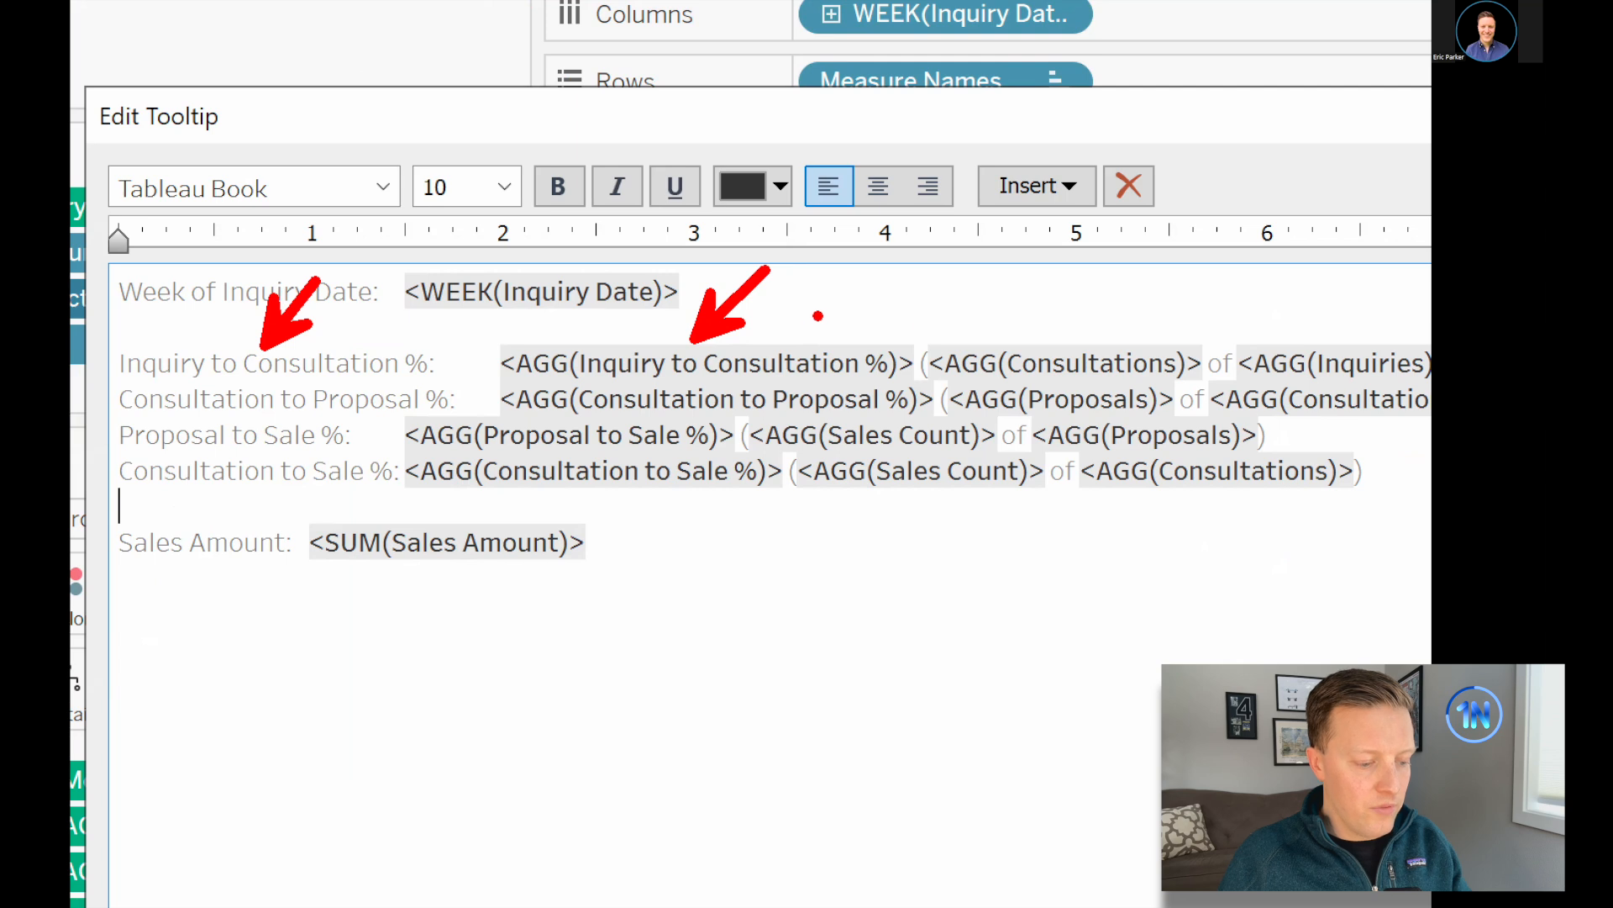
{"action": "left_click_drag", "start_coordinate": [1060, 335], "coordinate": [975, 279]}
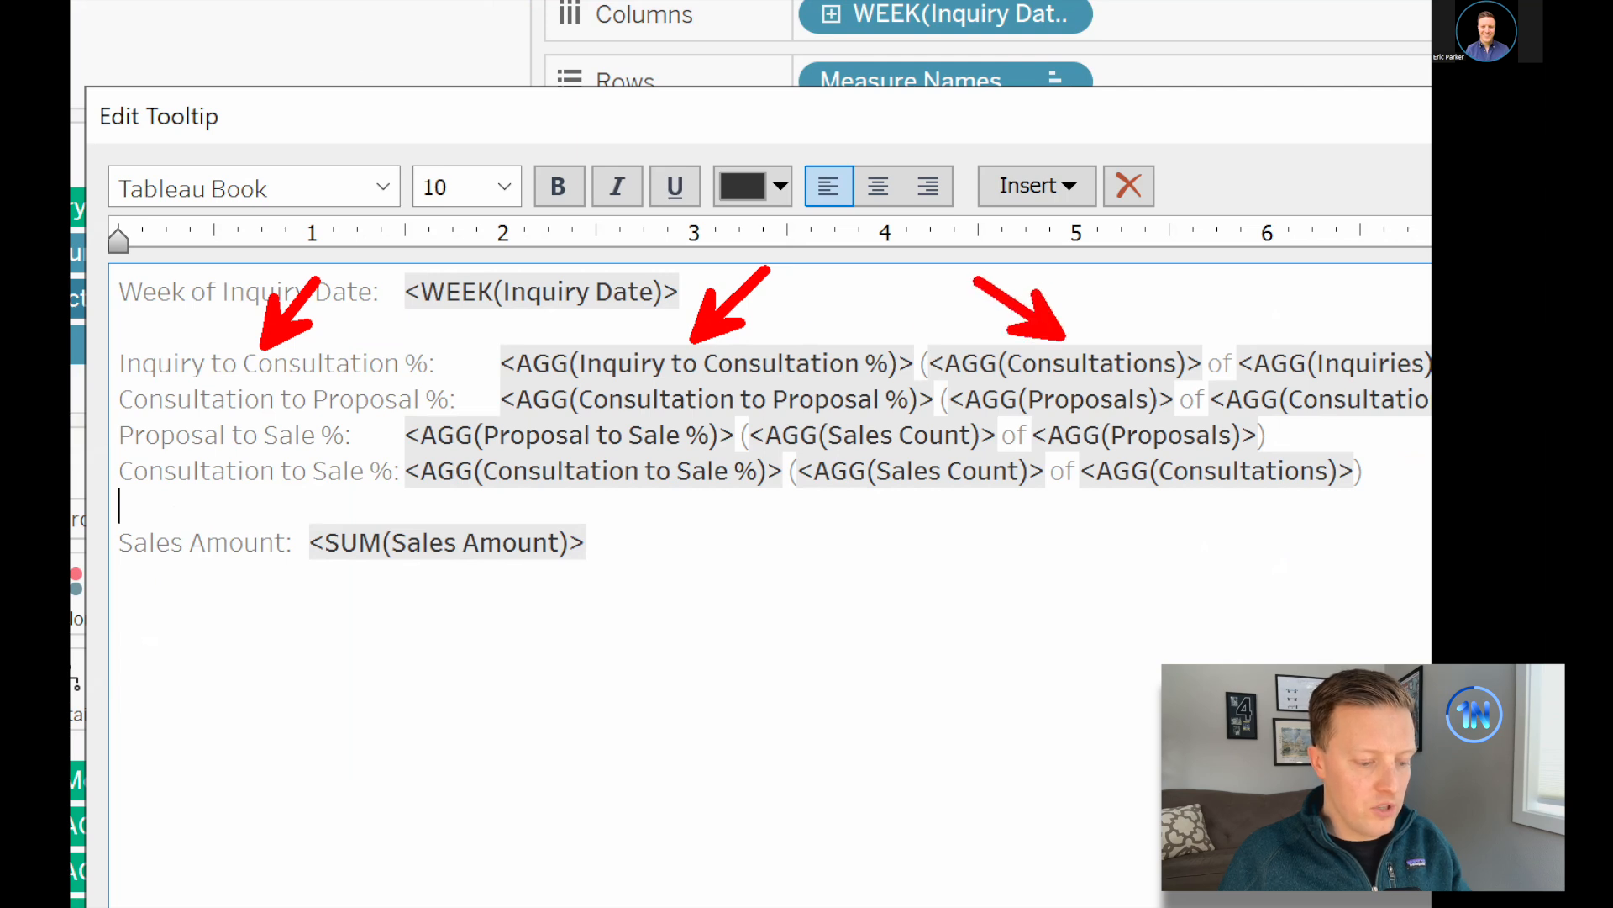
{"action": "left_click_drag", "start_coordinate": [1210, 341], "coordinate": [1236, 290]}
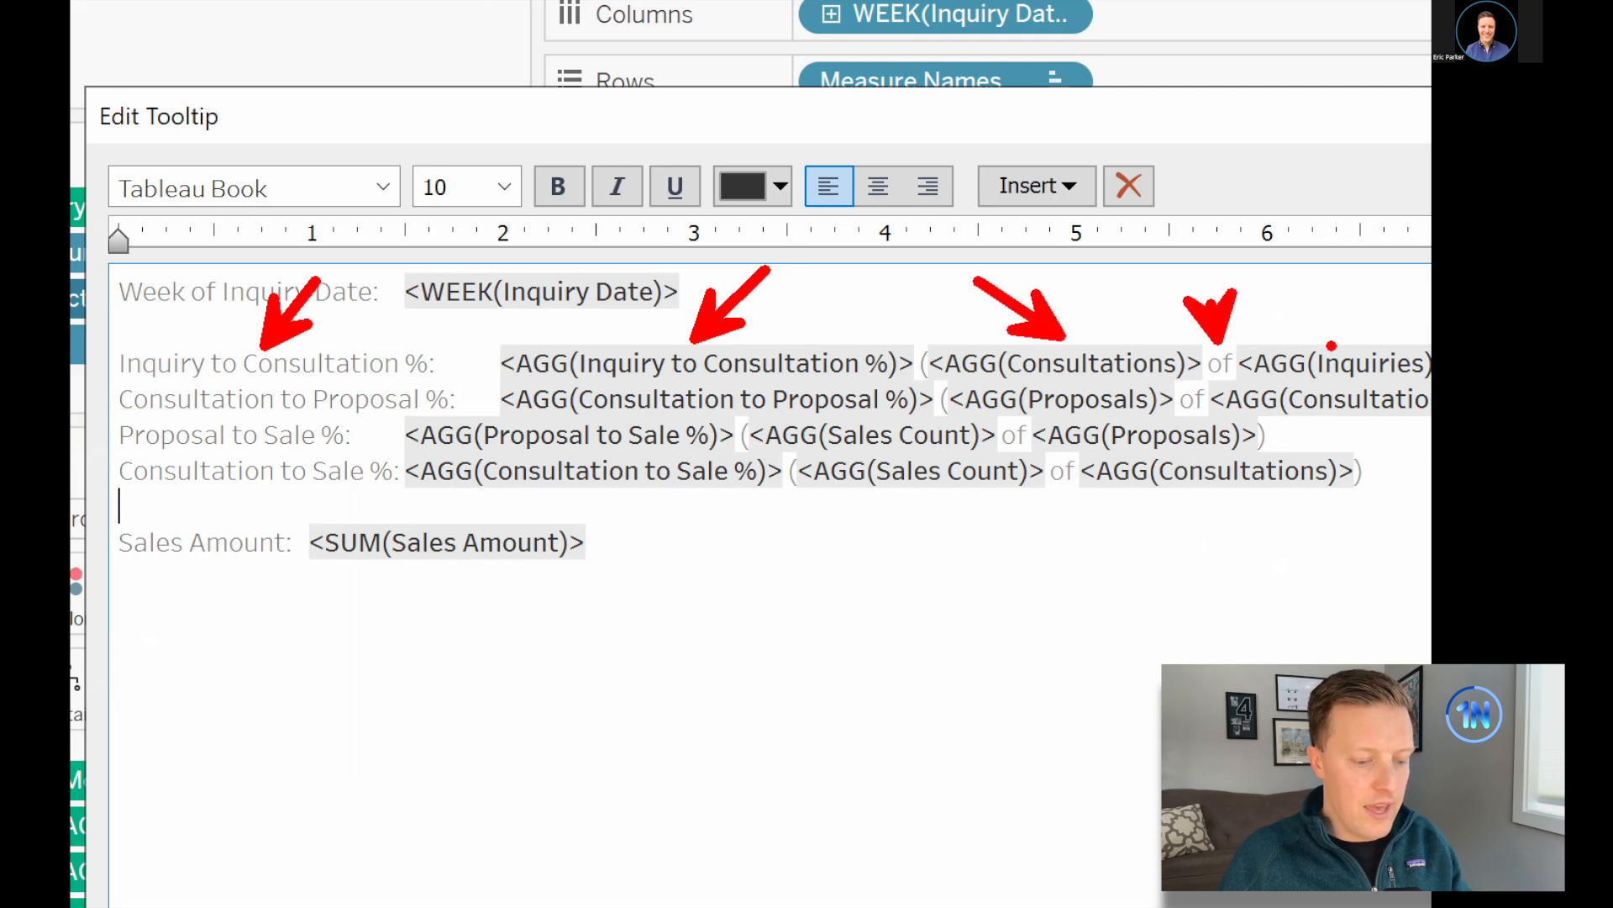
{"action": "left_click_drag", "start_coordinate": [1332, 345], "coordinate": [1370, 282]}
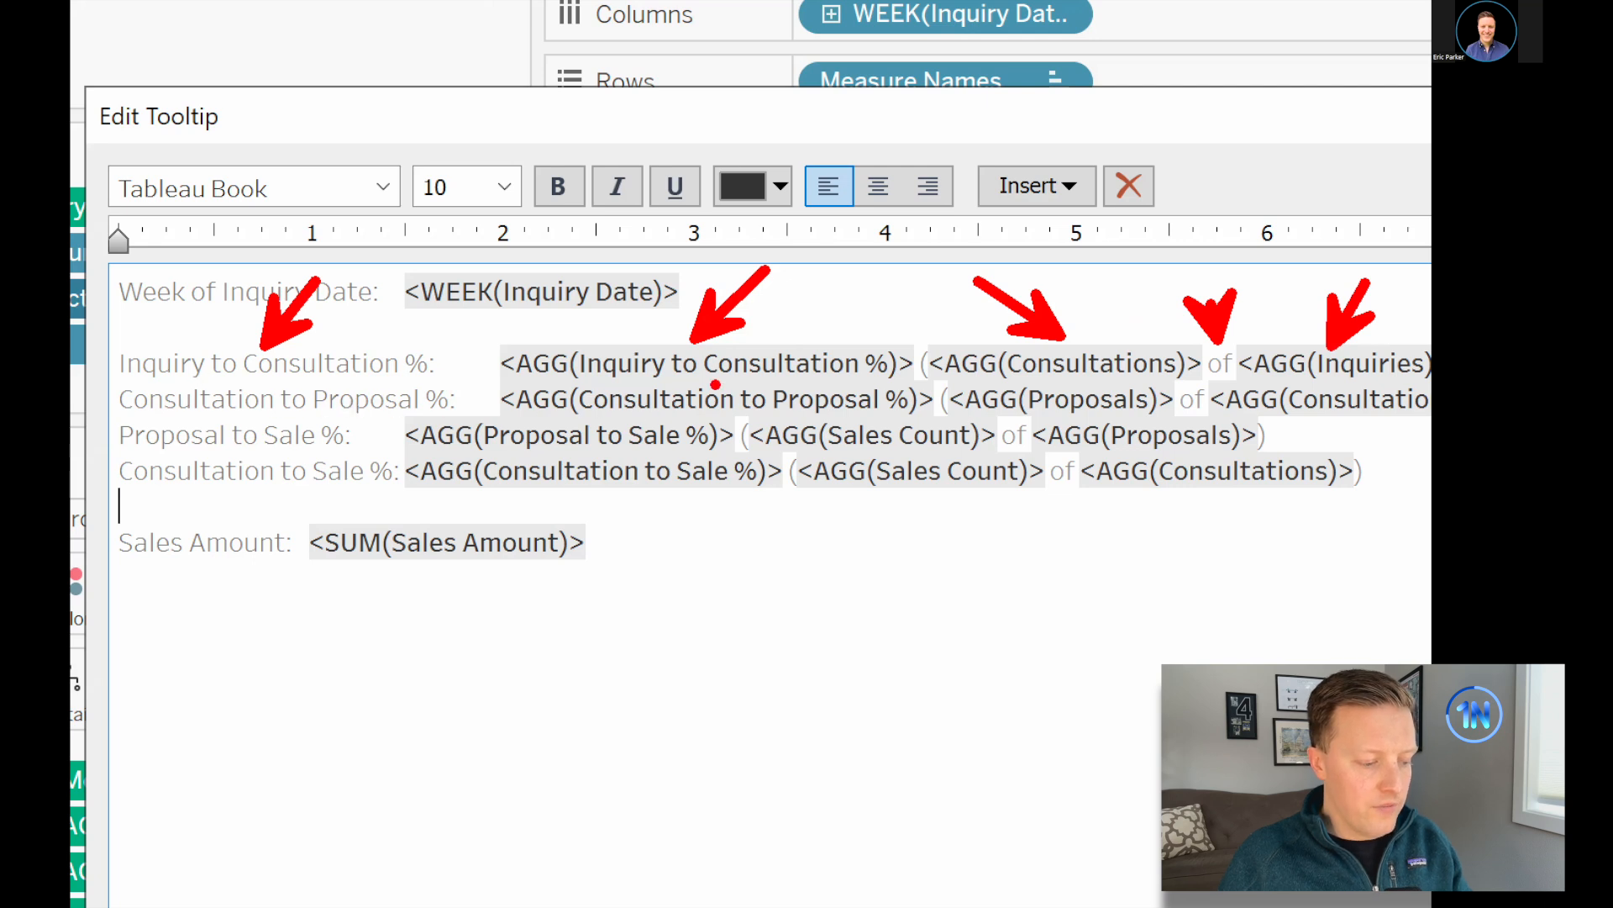
{"action": "left_click_drag", "start_coordinate": [715, 385], "coordinate": [811, 344]}
{"action": "left_click_drag", "start_coordinate": [1108, 384], "coordinate": [1168, 346]}
{"action": "left_click_drag", "start_coordinate": [1309, 378], "coordinate": [1370, 336]}
{"action": "mouse_move", "coordinate": [1113, 335]}
{"action": "left_mouse_down"}
{"action": "mouse_move", "coordinate": [901, 379]}
{"action": "mouse_move", "coordinate": [1178, 341]}
{"action": "mouse_move", "coordinate": [1103, 333]}
{"action": "left_mouse_up"}
{"action": "mouse_move", "coordinate": [1314, 361]}
{"action": "left_mouse_down"}
{"action": "mouse_move", "coordinate": [1233, 402]}
{"action": "mouse_move", "coordinate": [1428, 374]}
{"action": "mouse_move", "coordinate": [1239, 354]}
{"action": "left_mouse_up"}
{"action": "left_click_drag", "start_coordinate": [1176, 436], "coordinate": [1386, 461]}
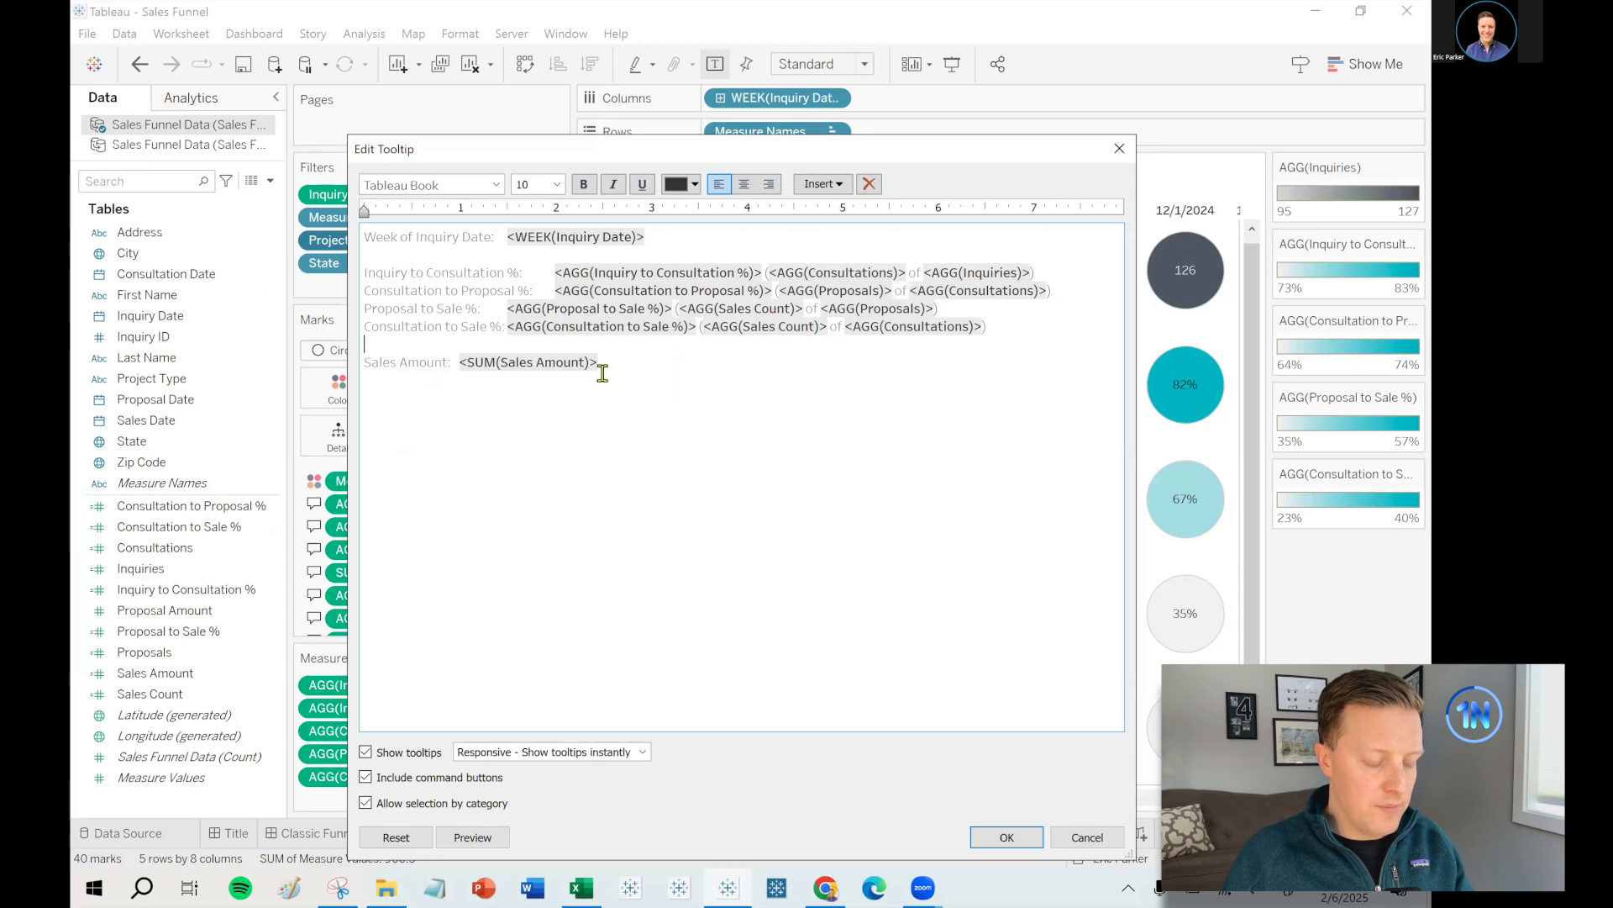
{"action": "left_click", "coordinate": [835, 185]}
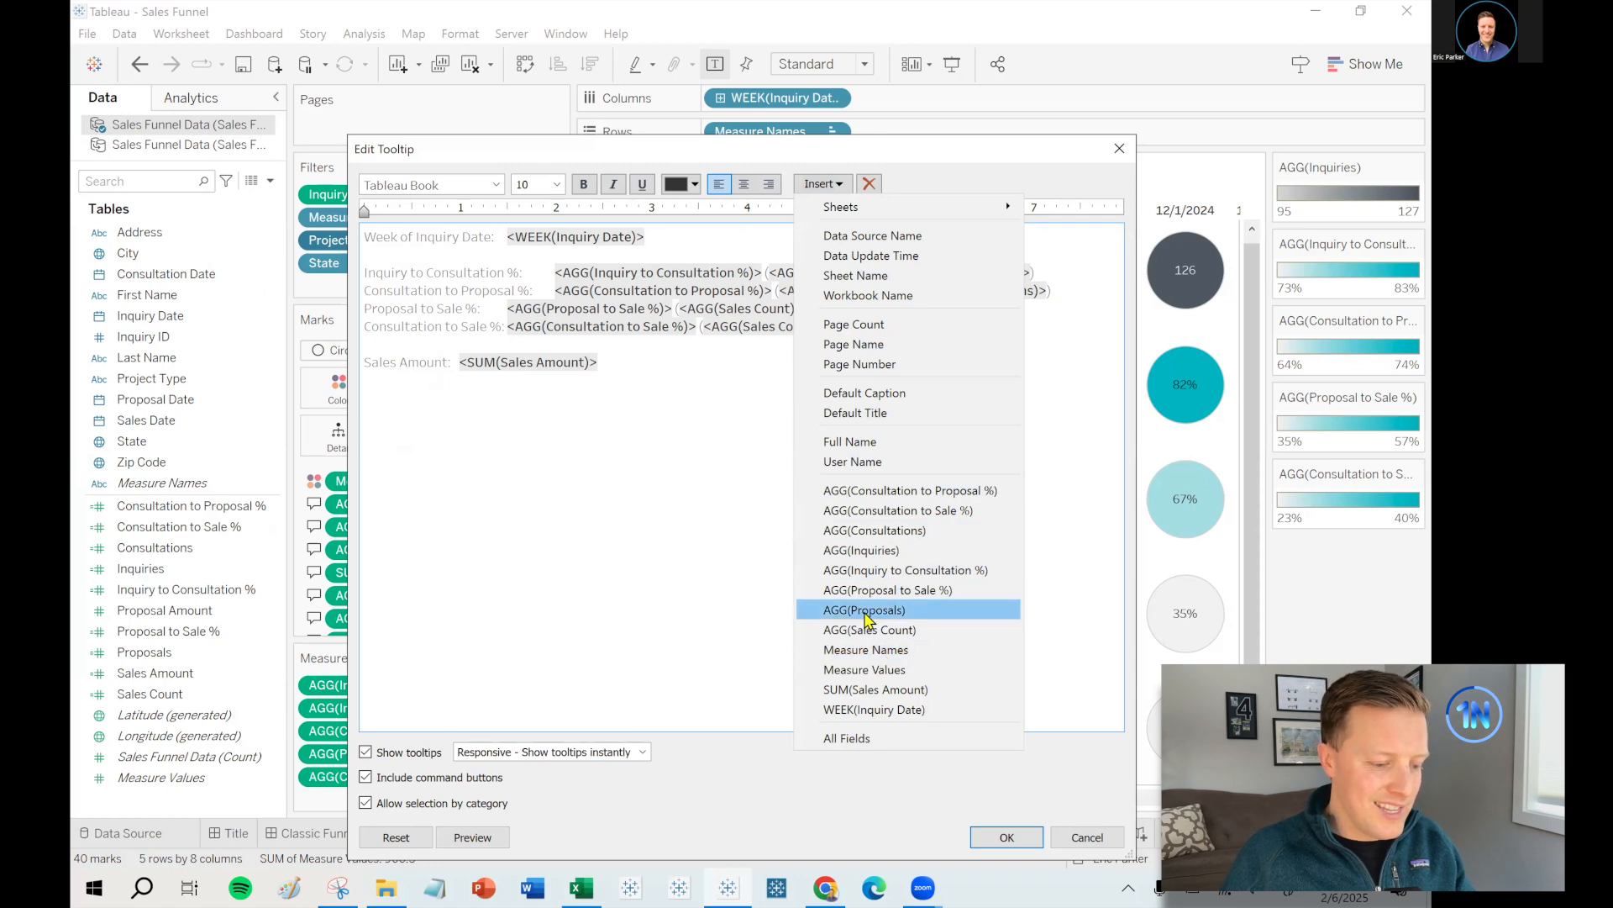
{"action": "left_click", "coordinate": [718, 451]}
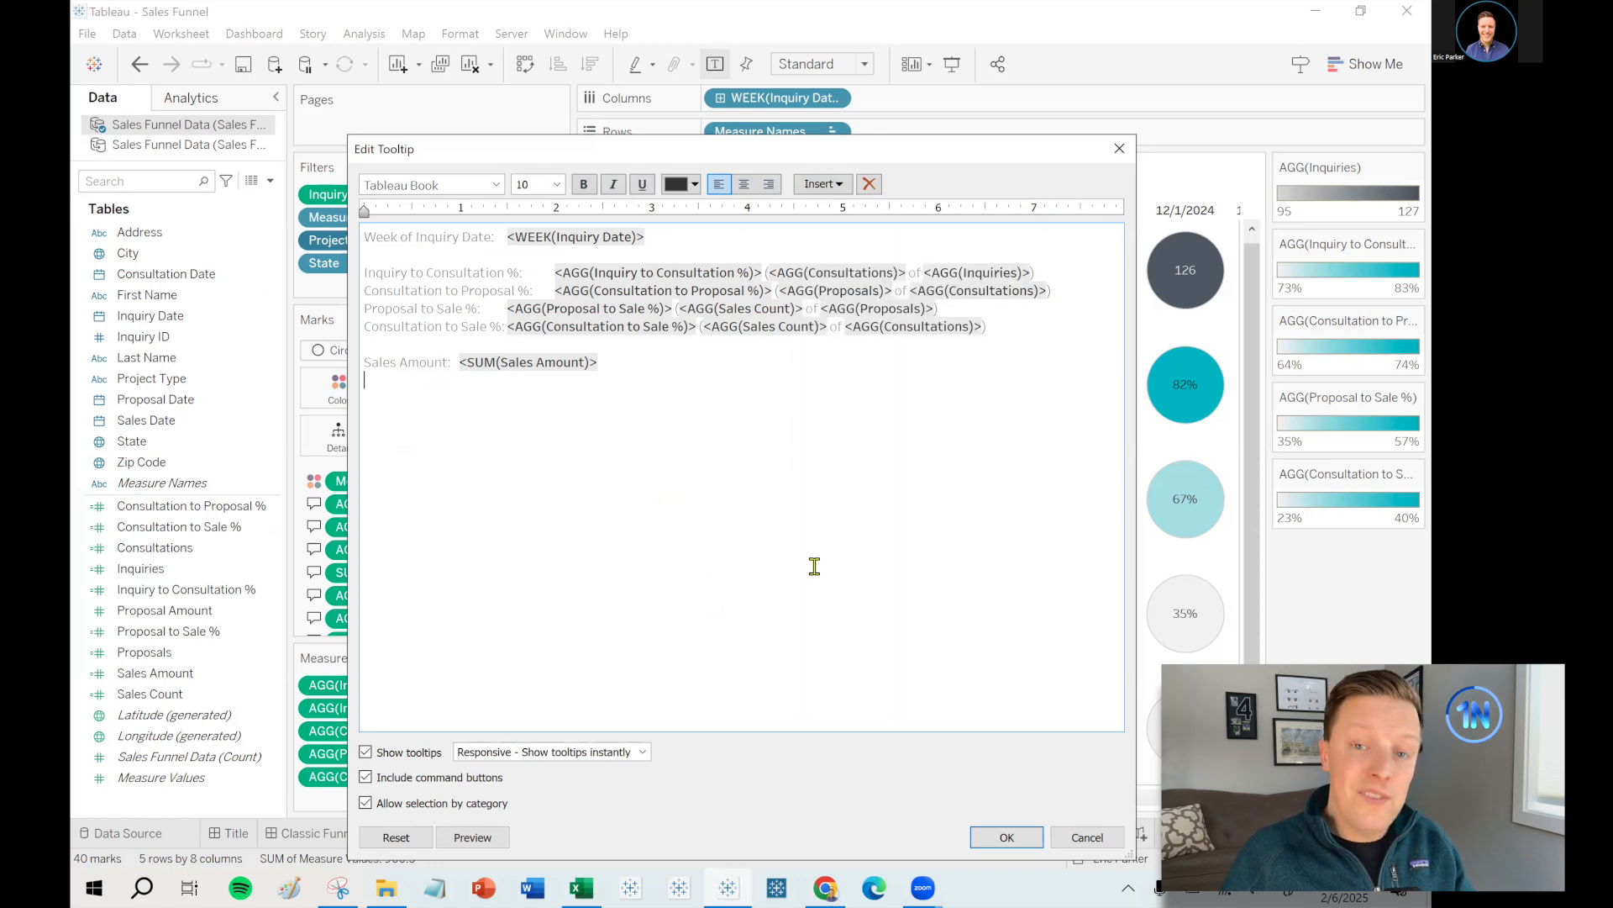
{"action": "left_click", "coordinate": [1119, 148]}
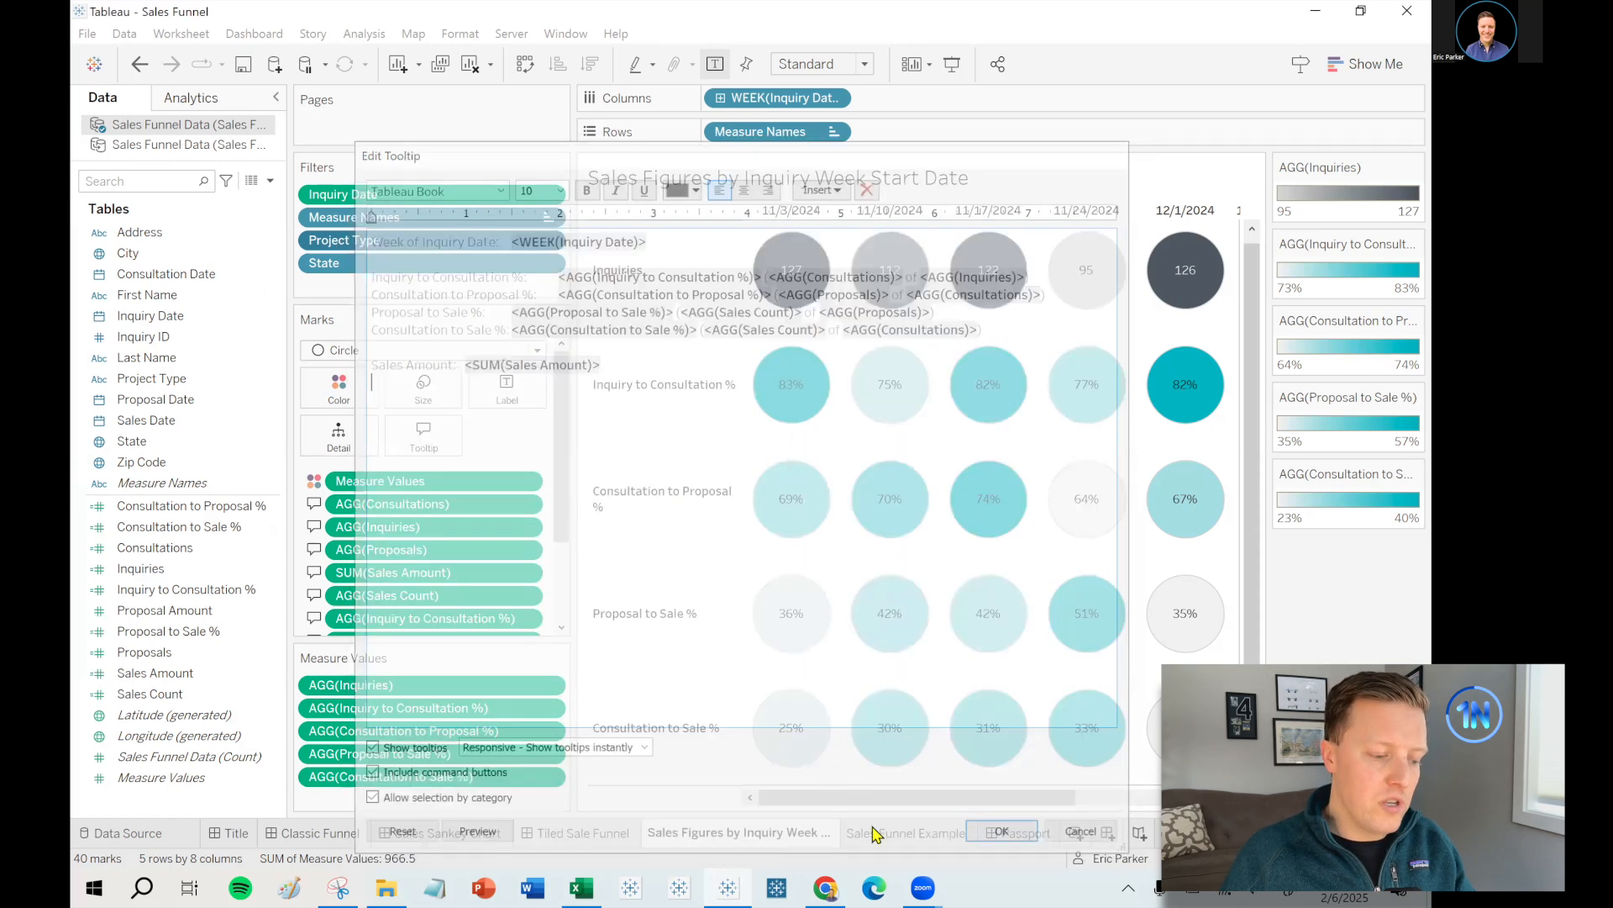
- Paste the copied text as the Sales Funnel Example sheet's tooltip and verify it
{"action": "left_click", "coordinate": [919, 835]}
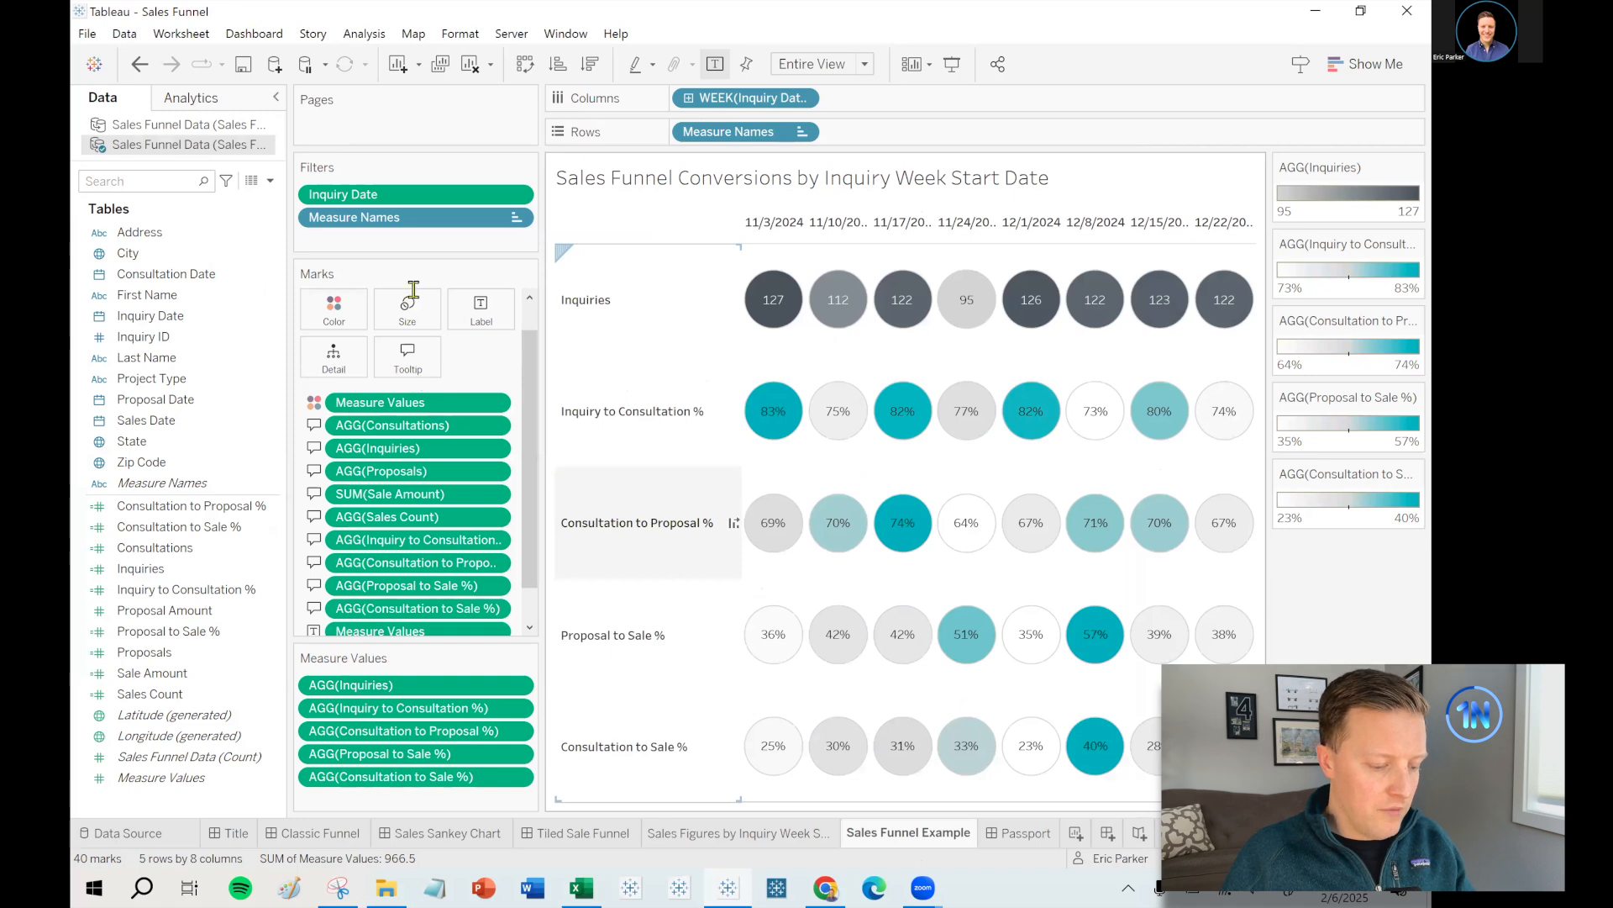
{"action": "left_click", "coordinate": [408, 357]}
{"action": "key", "text": "ctrl+v"}
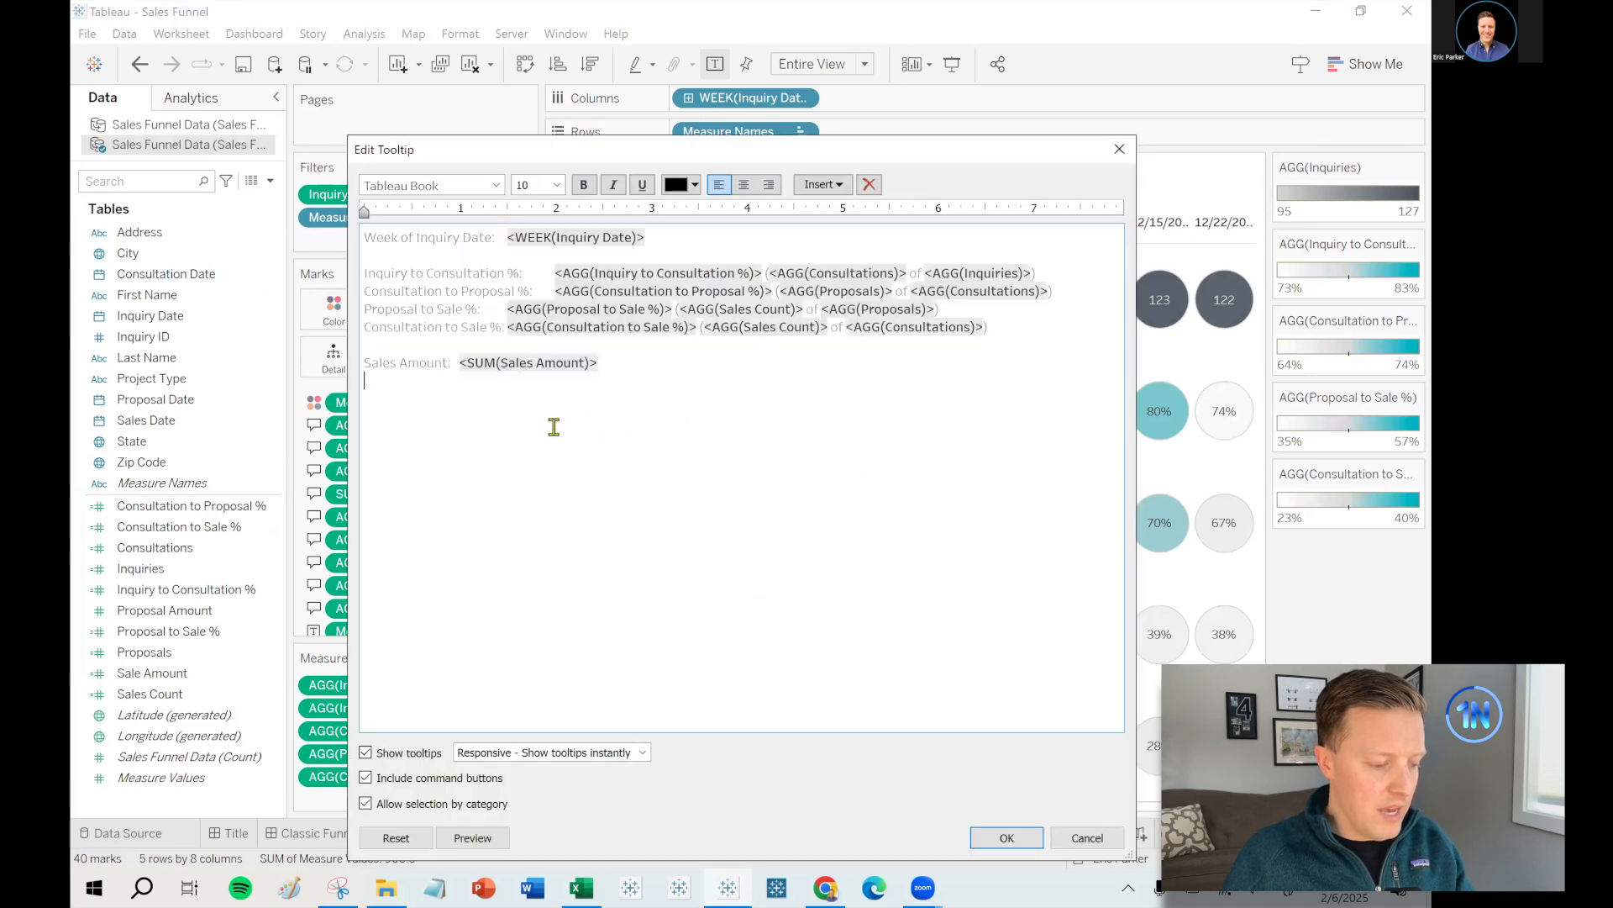
{"action": "left_click", "coordinate": [1006, 837]}
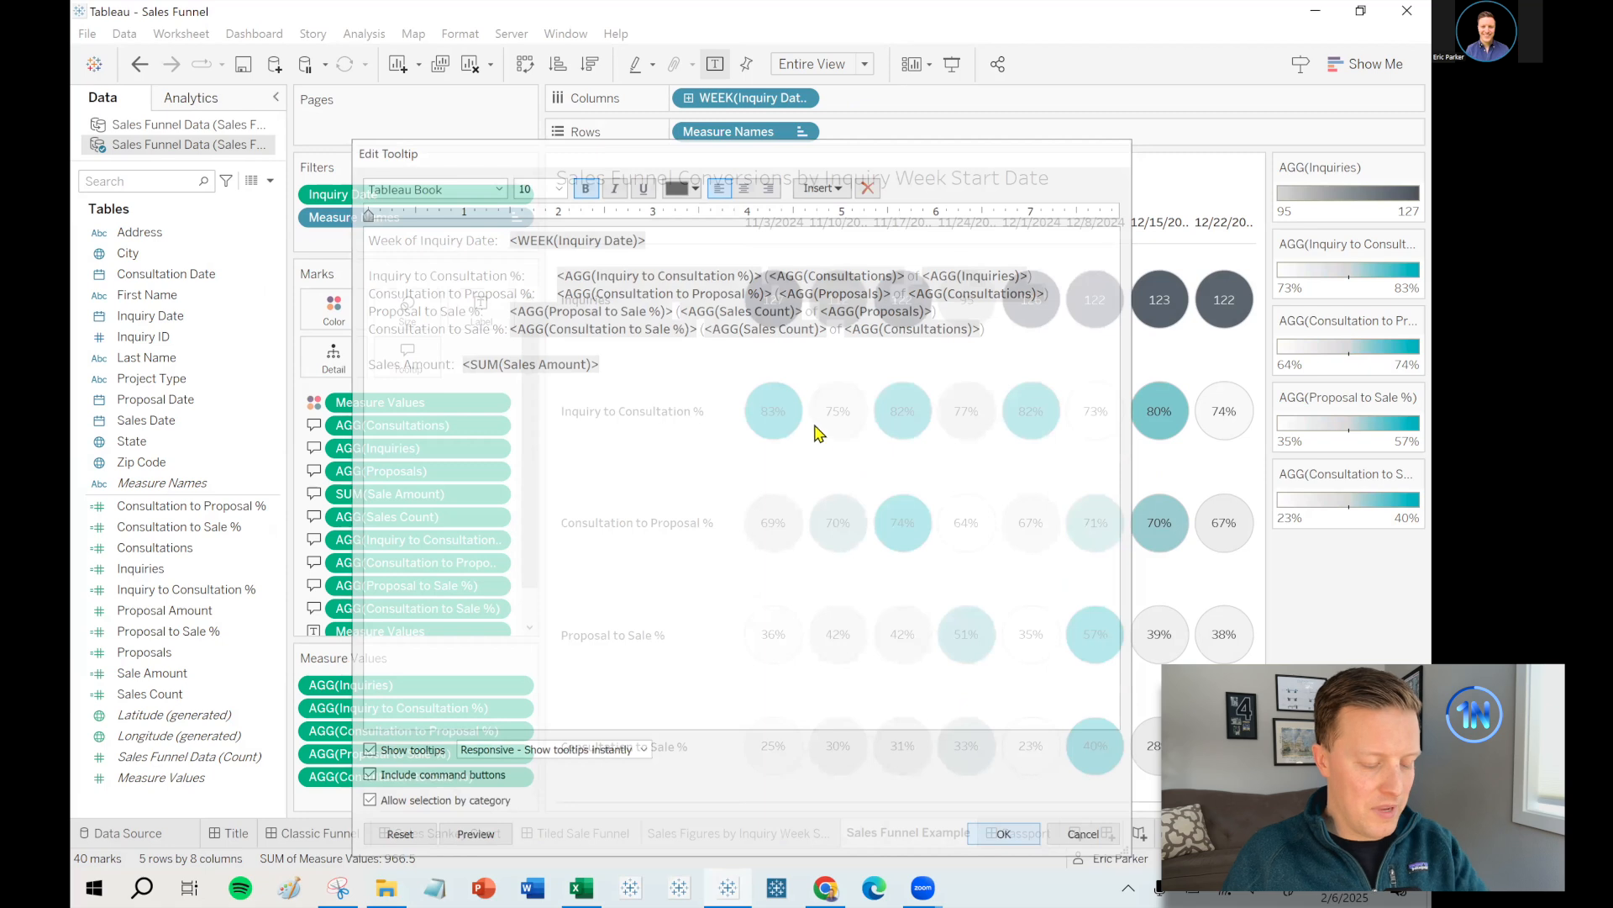
{"action": "mouse_move", "coordinate": [787, 406]}
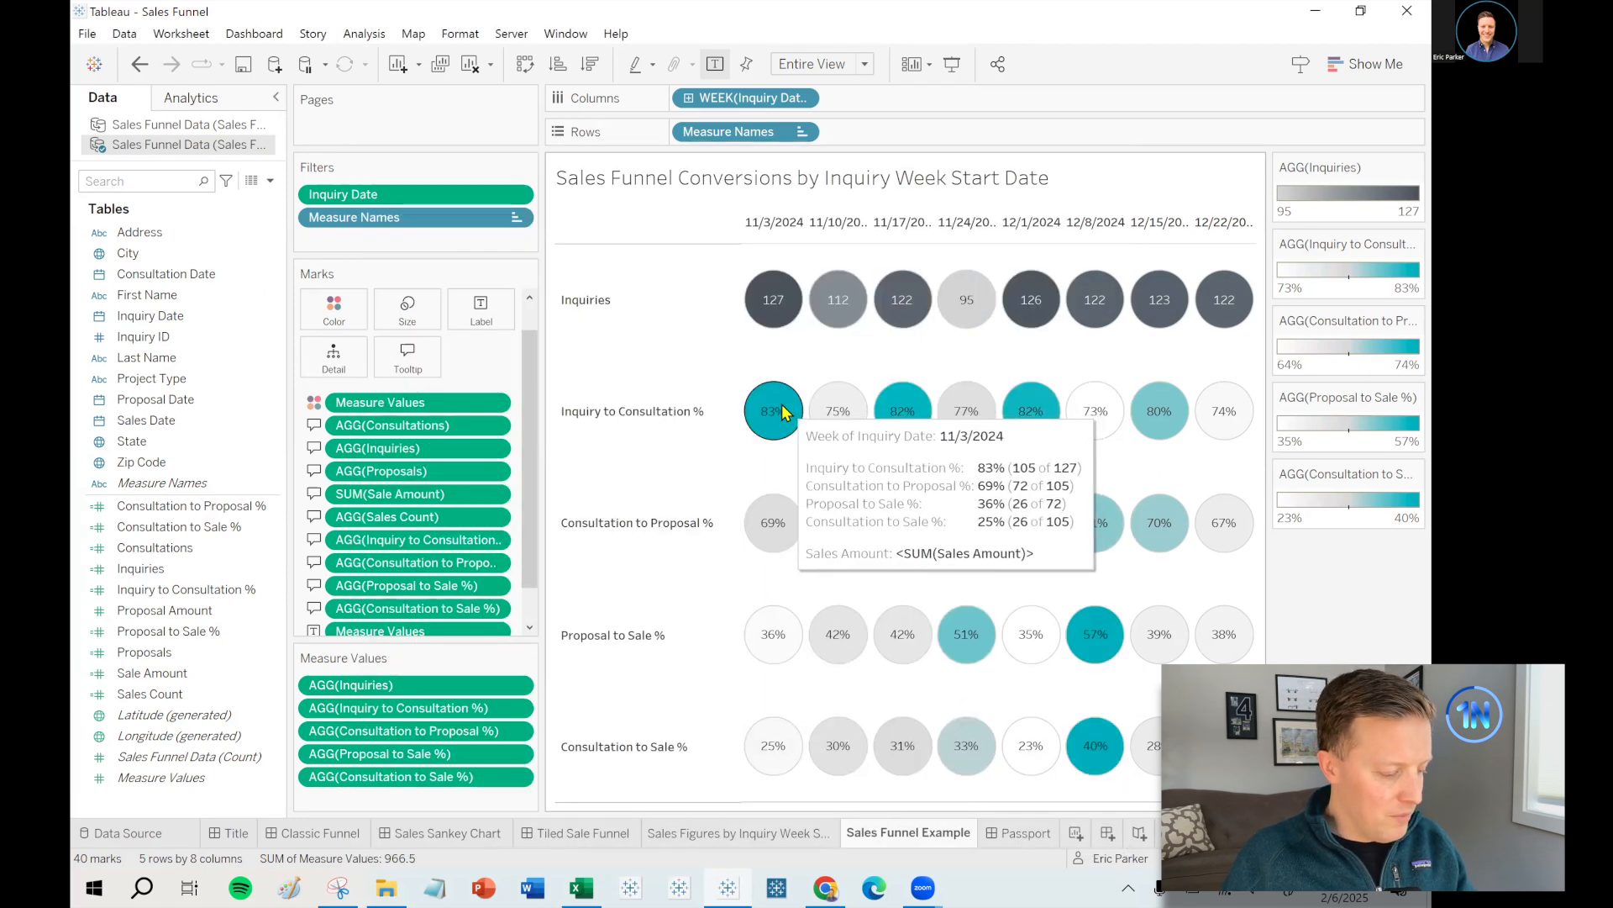
{"action": "left_click", "coordinate": [407, 357]}
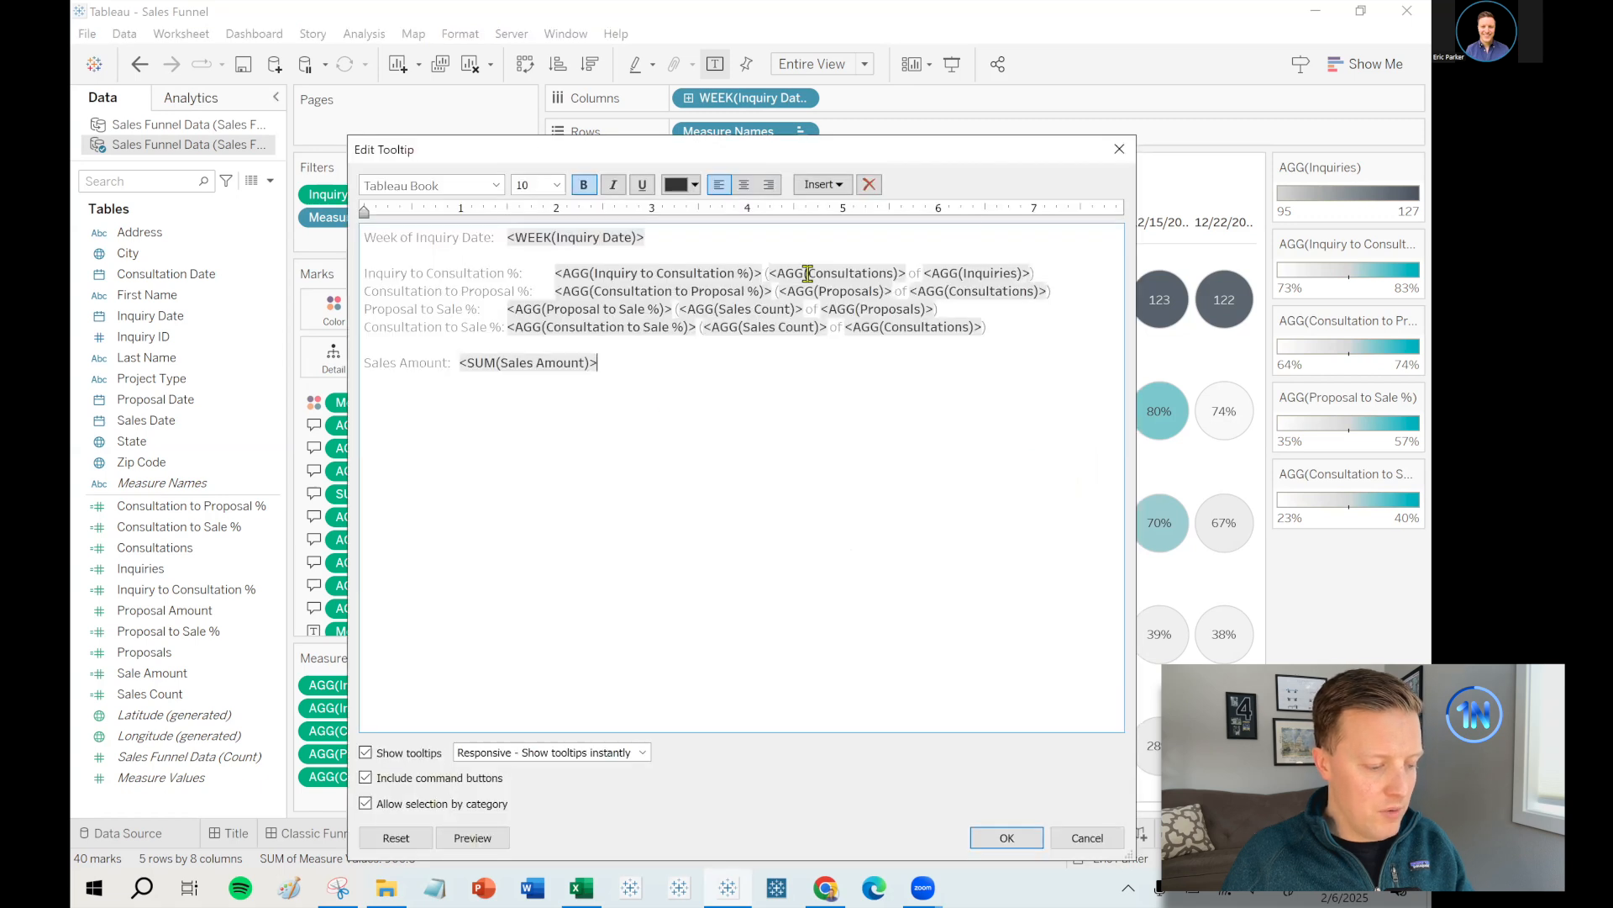
{"action": "left_click", "coordinate": [1120, 148]}
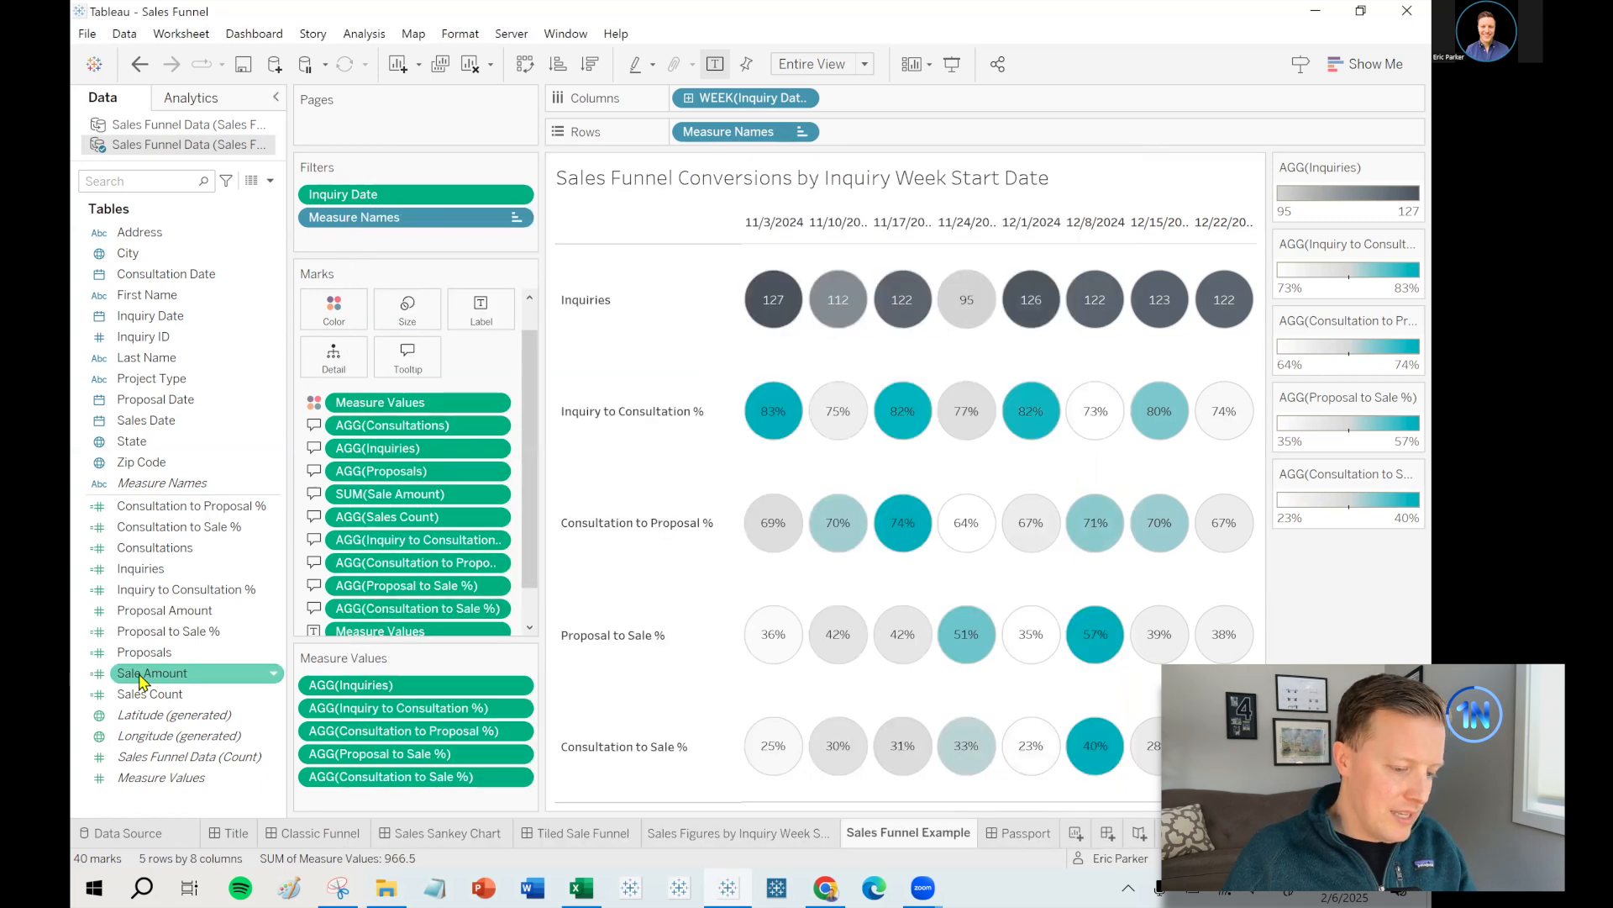
- Rename the Sale Amount field to Sales Amount and check it in the tooltip
{"action": "right_click", "coordinate": [141, 677]}
{"action": "left_click", "coordinate": [211, 379]}
{"action": "key", "text": "Right"}
{"action": "key", "text": "Left"}
{"action": "key", "text": "Left"}
{"action": "key", "text": "Left"}
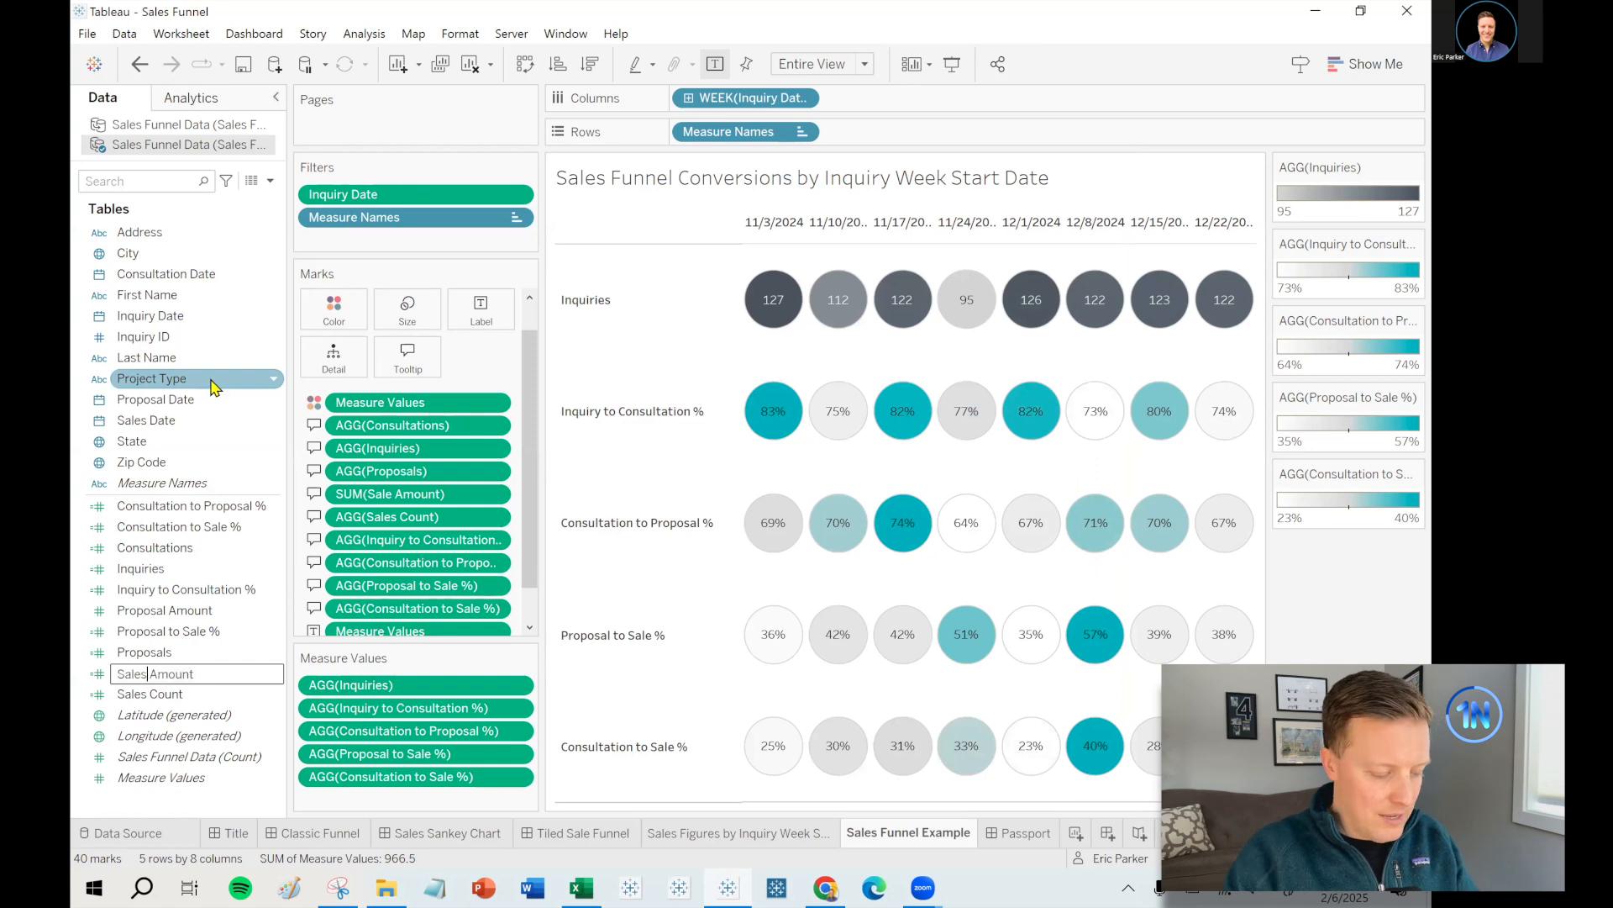
{"action": "type", "text": "s"}
{"action": "key", "text": "Return"}
{"action": "left_click", "coordinate": [431, 370]}
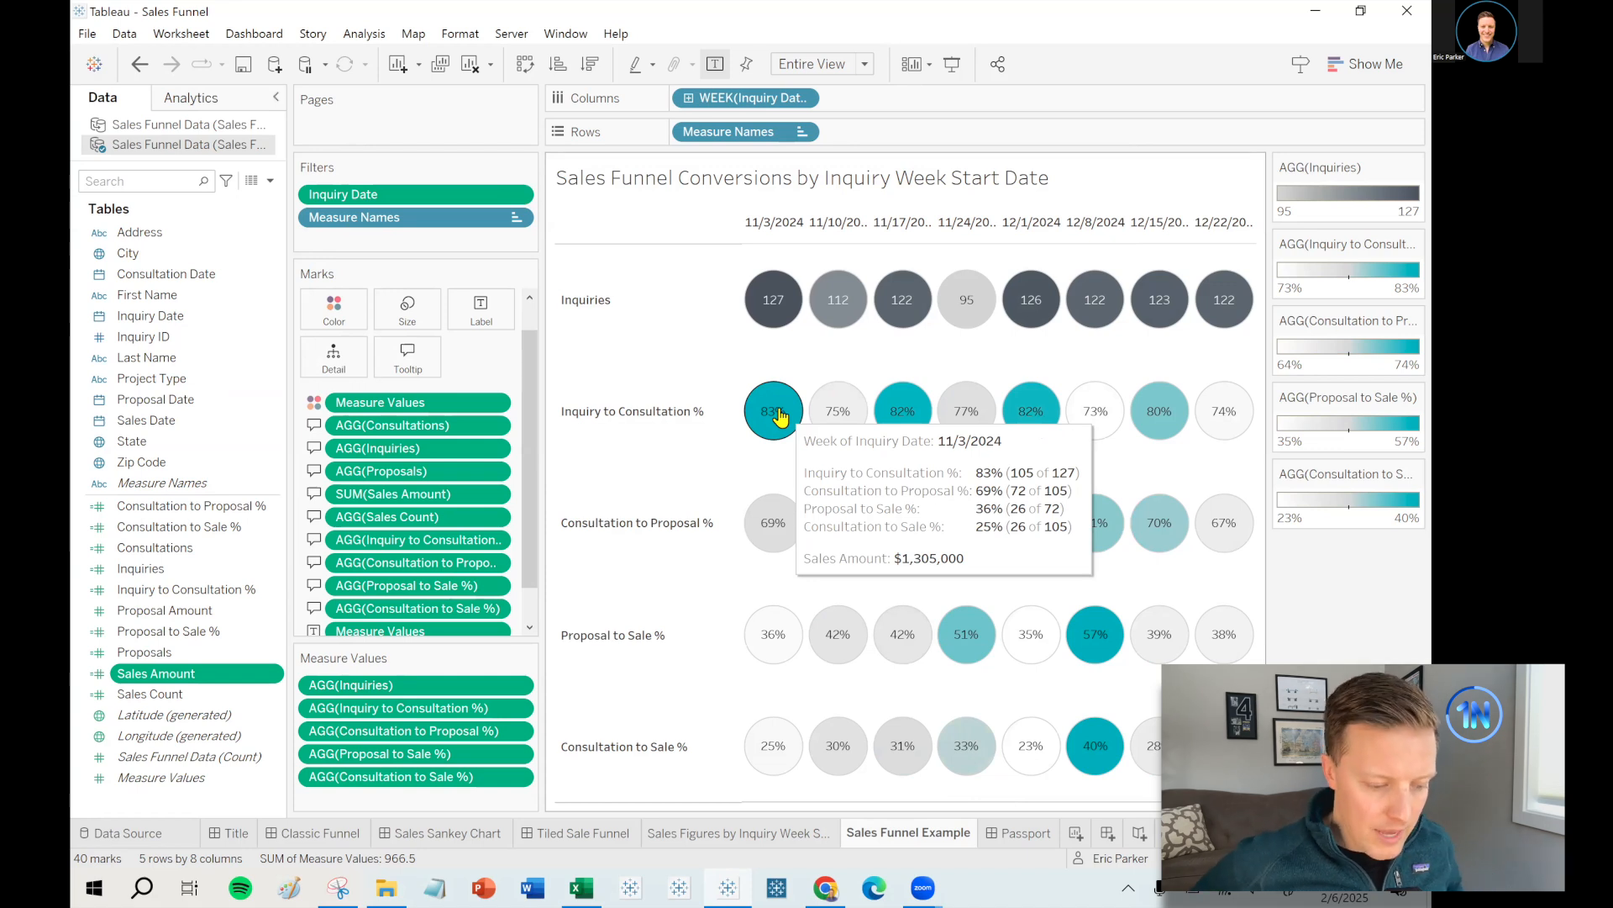
{"action": "right_click", "coordinate": [947, 838]}
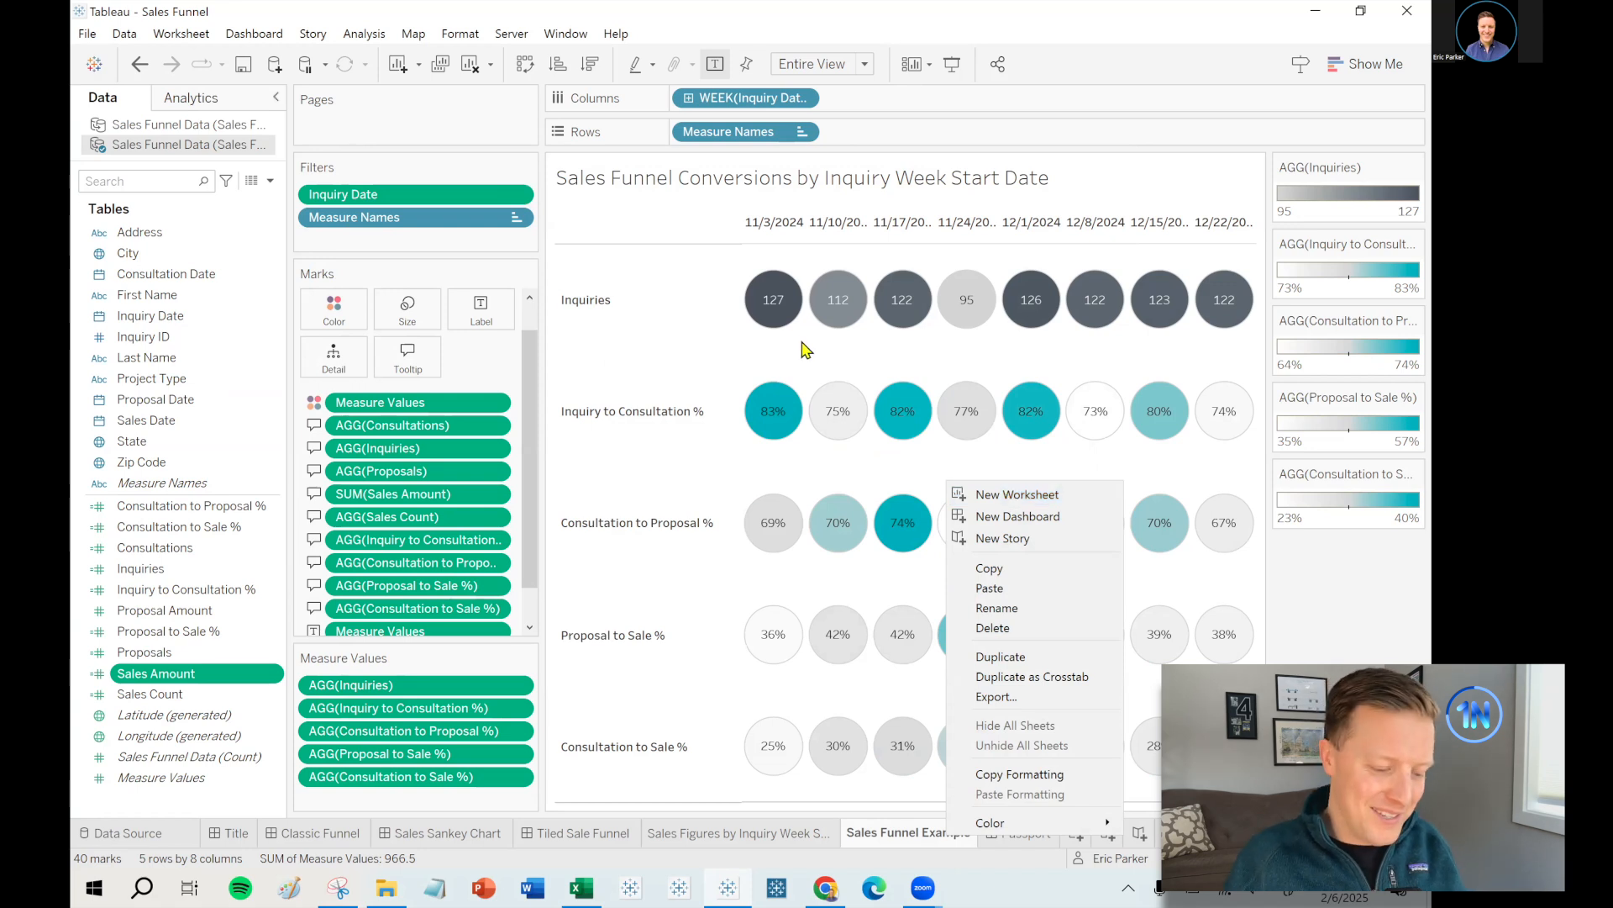
- Add a blank worksheet, Sheet 3, after the Sales Funnel Example sheet
{"action": "left_click", "coordinate": [693, 267]}
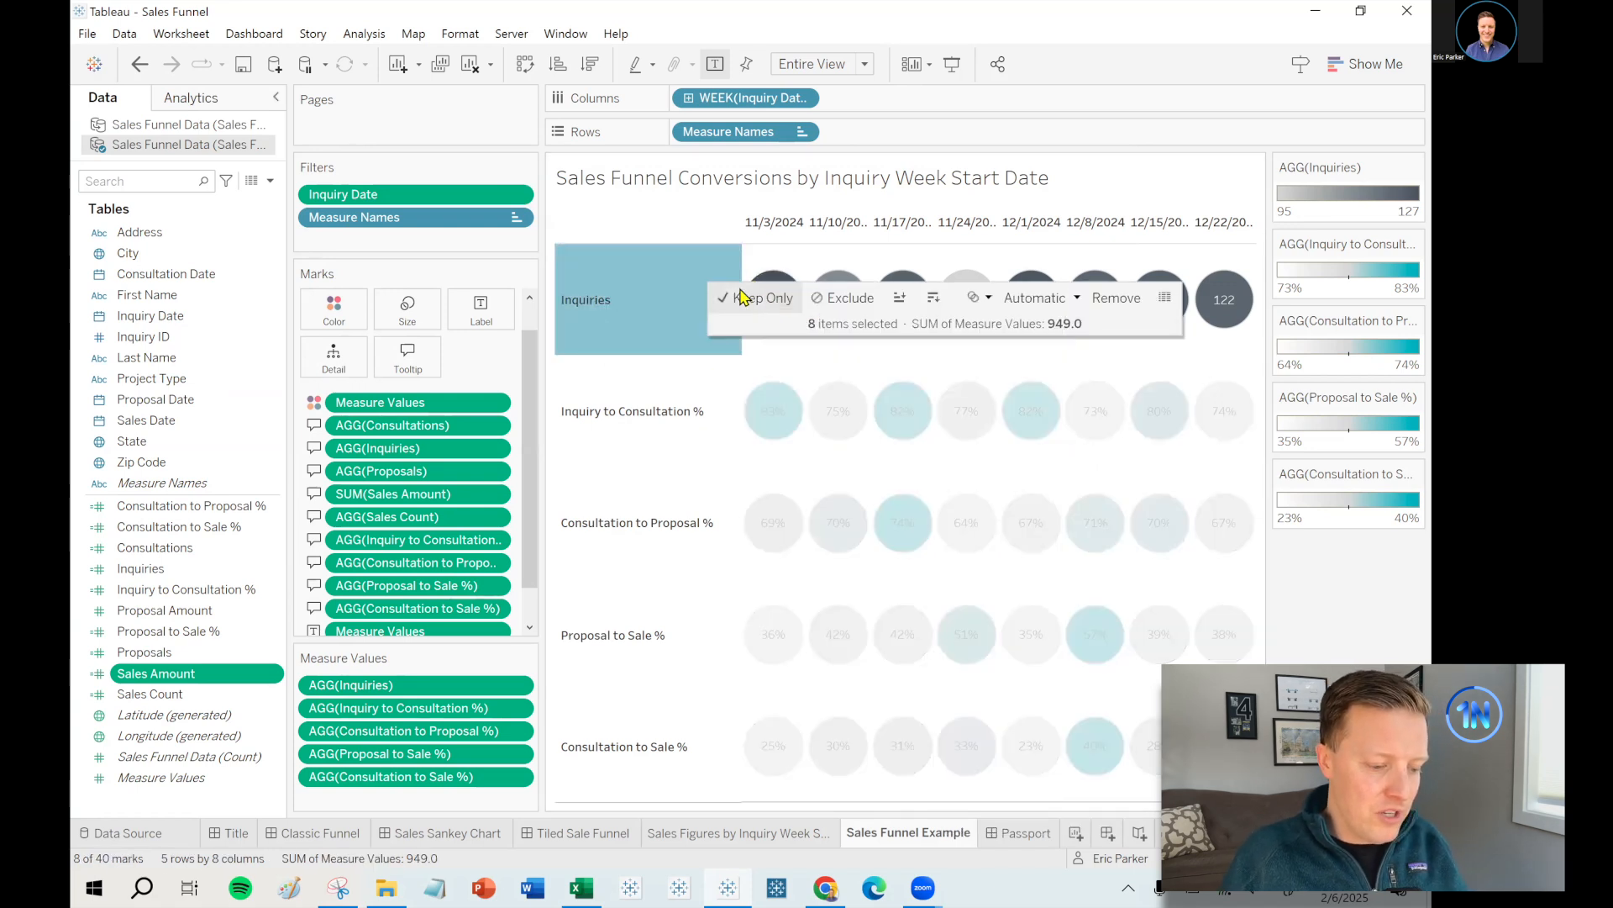
{"action": "left_click", "coordinate": [765, 274]}
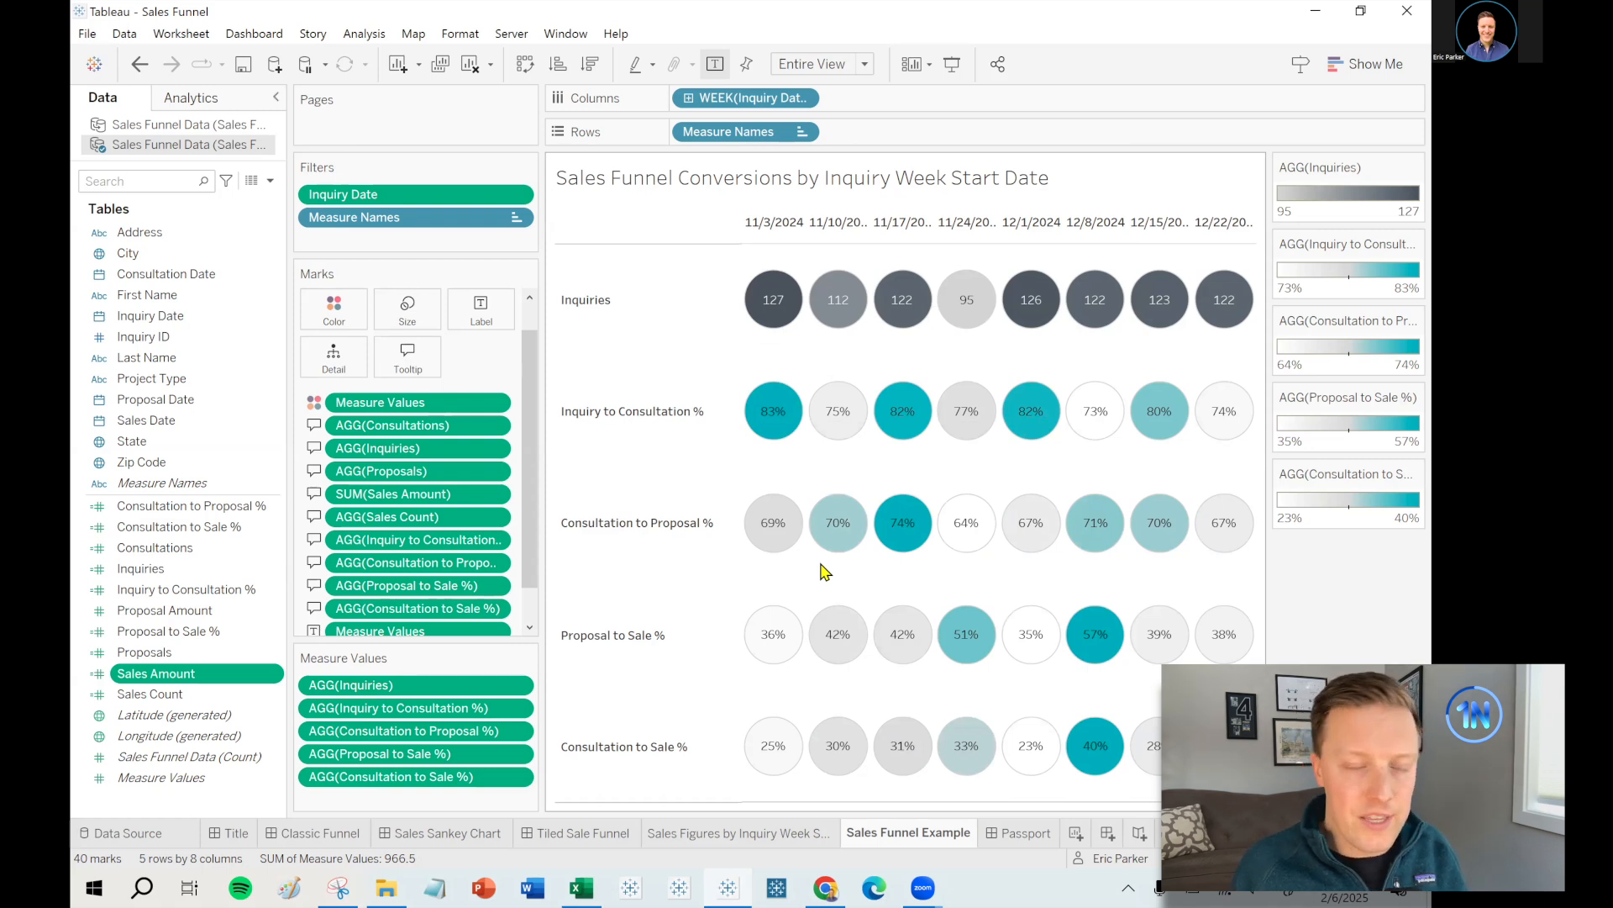
{"action": "right_click", "coordinate": [919, 837]}
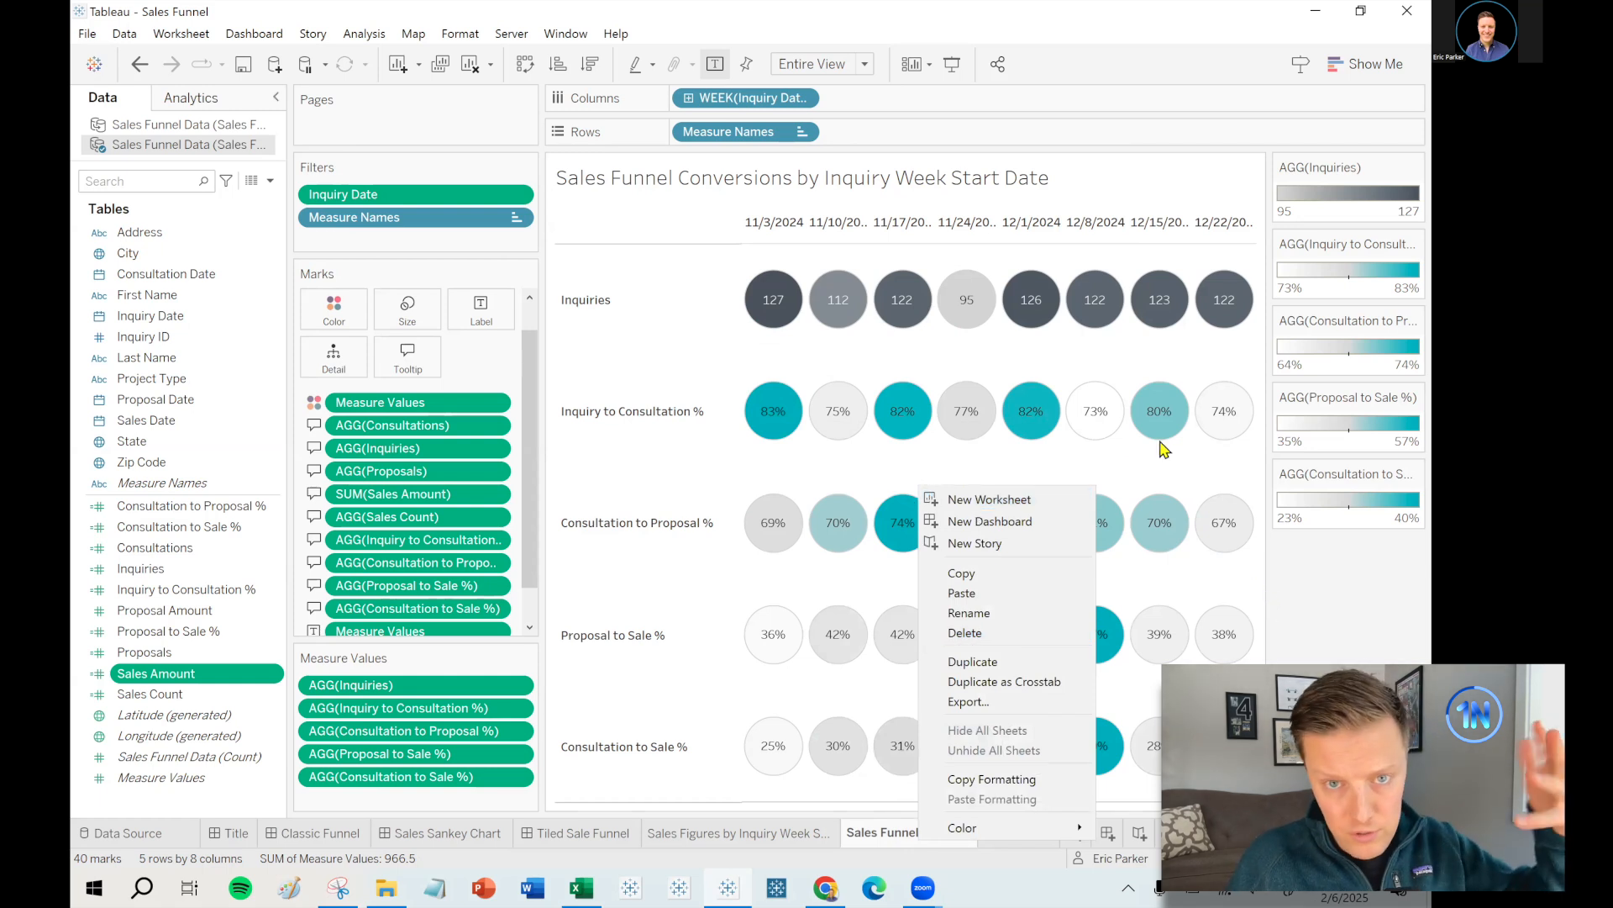
{"action": "left_click", "coordinate": [1028, 502]}
{"action": "double_click", "coordinate": [1011, 828]}
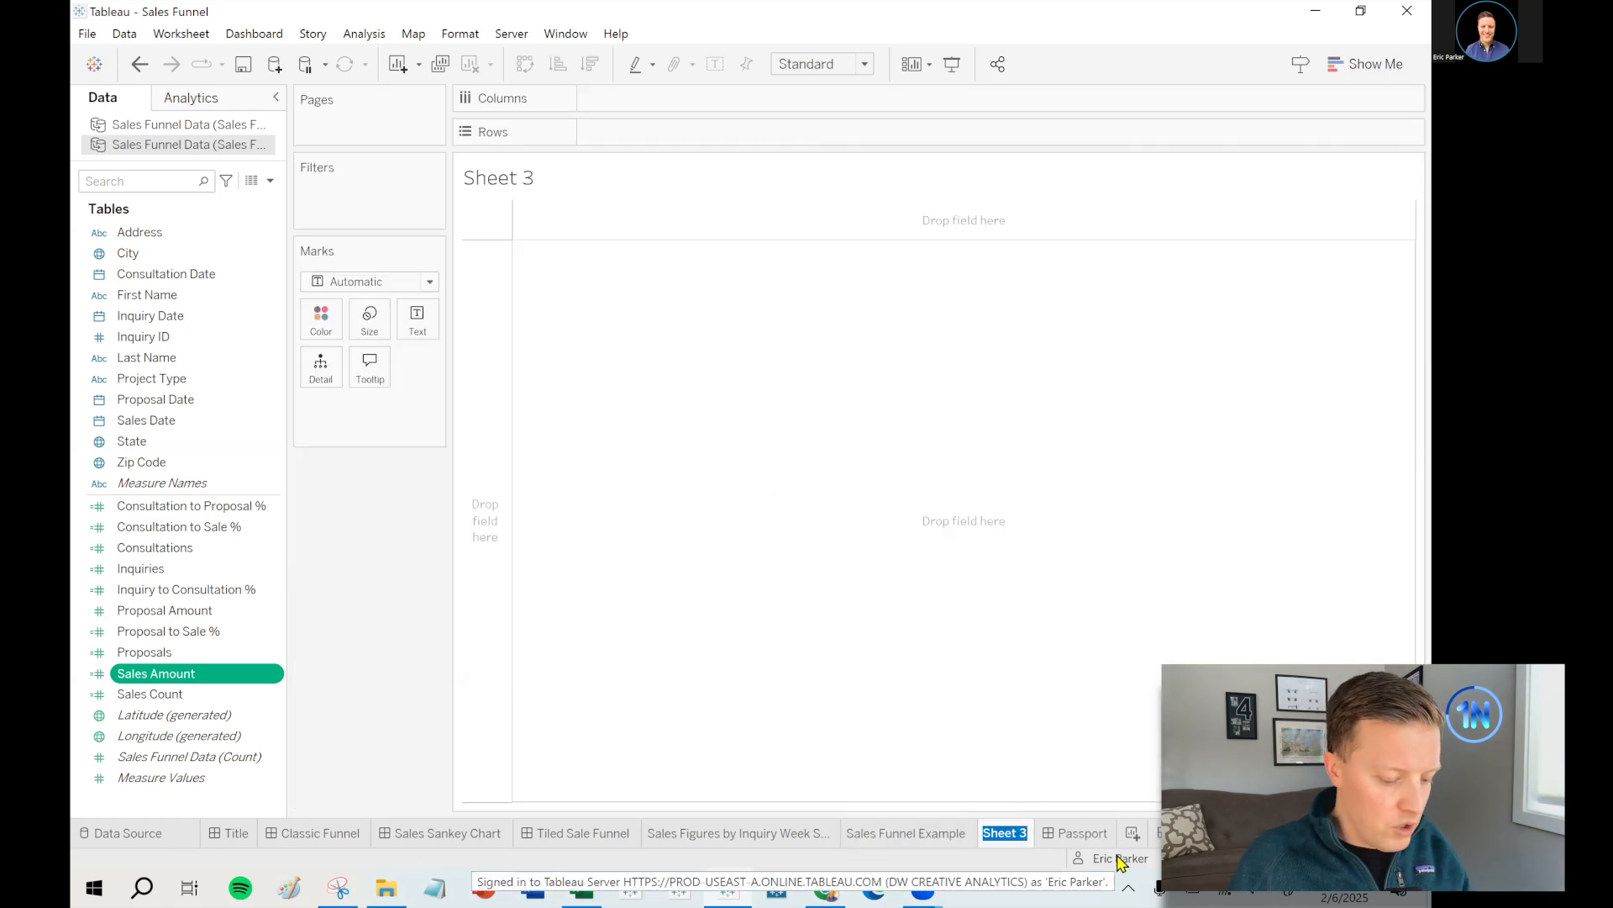
- Name the blank sheet 'Numbers Table', then duplicate Sales Funnel Example as 'Numbers'
{"action": "type", "text": "Numbers Table"}
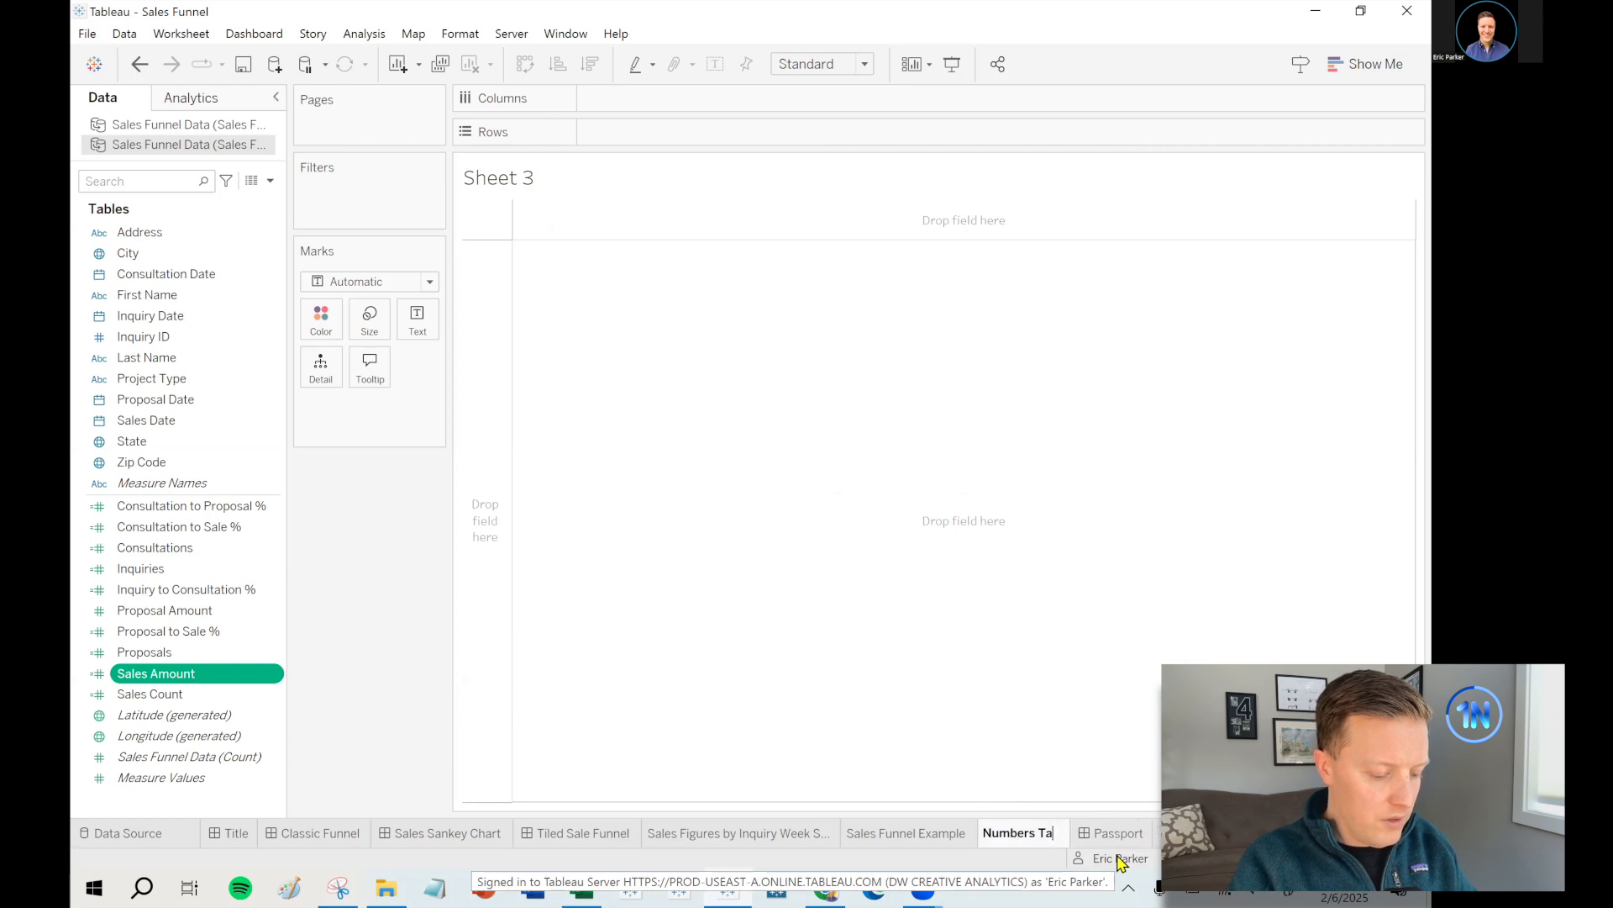
{"action": "key", "text": "Return"}
{"action": "left_click", "coordinate": [929, 832]}
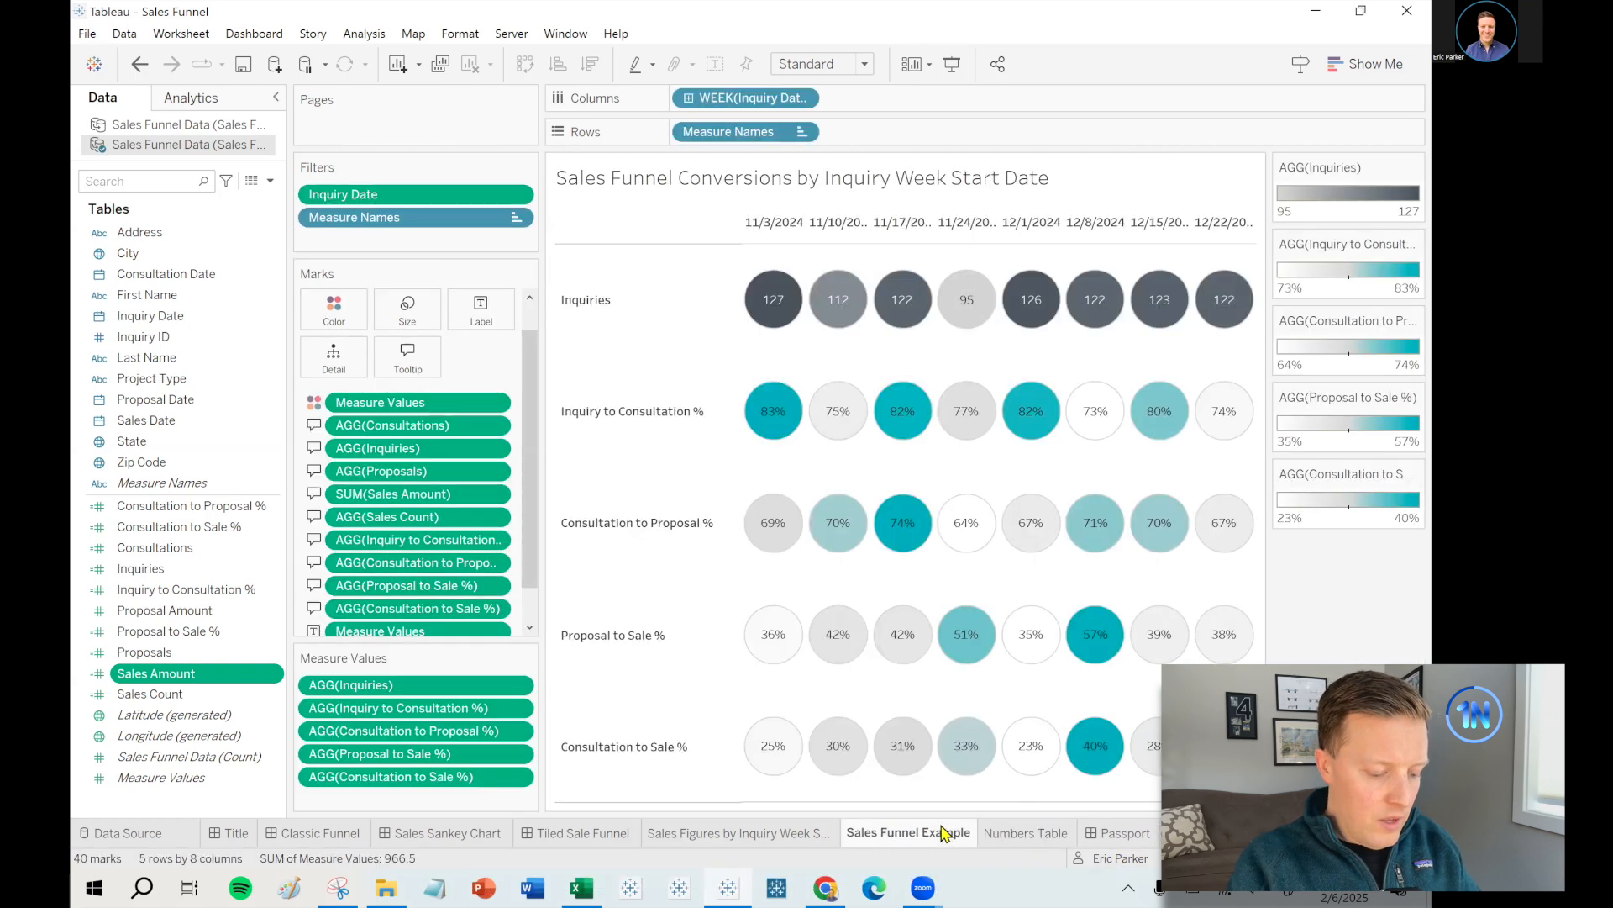
{"action": "right_click", "coordinate": [942, 830]}
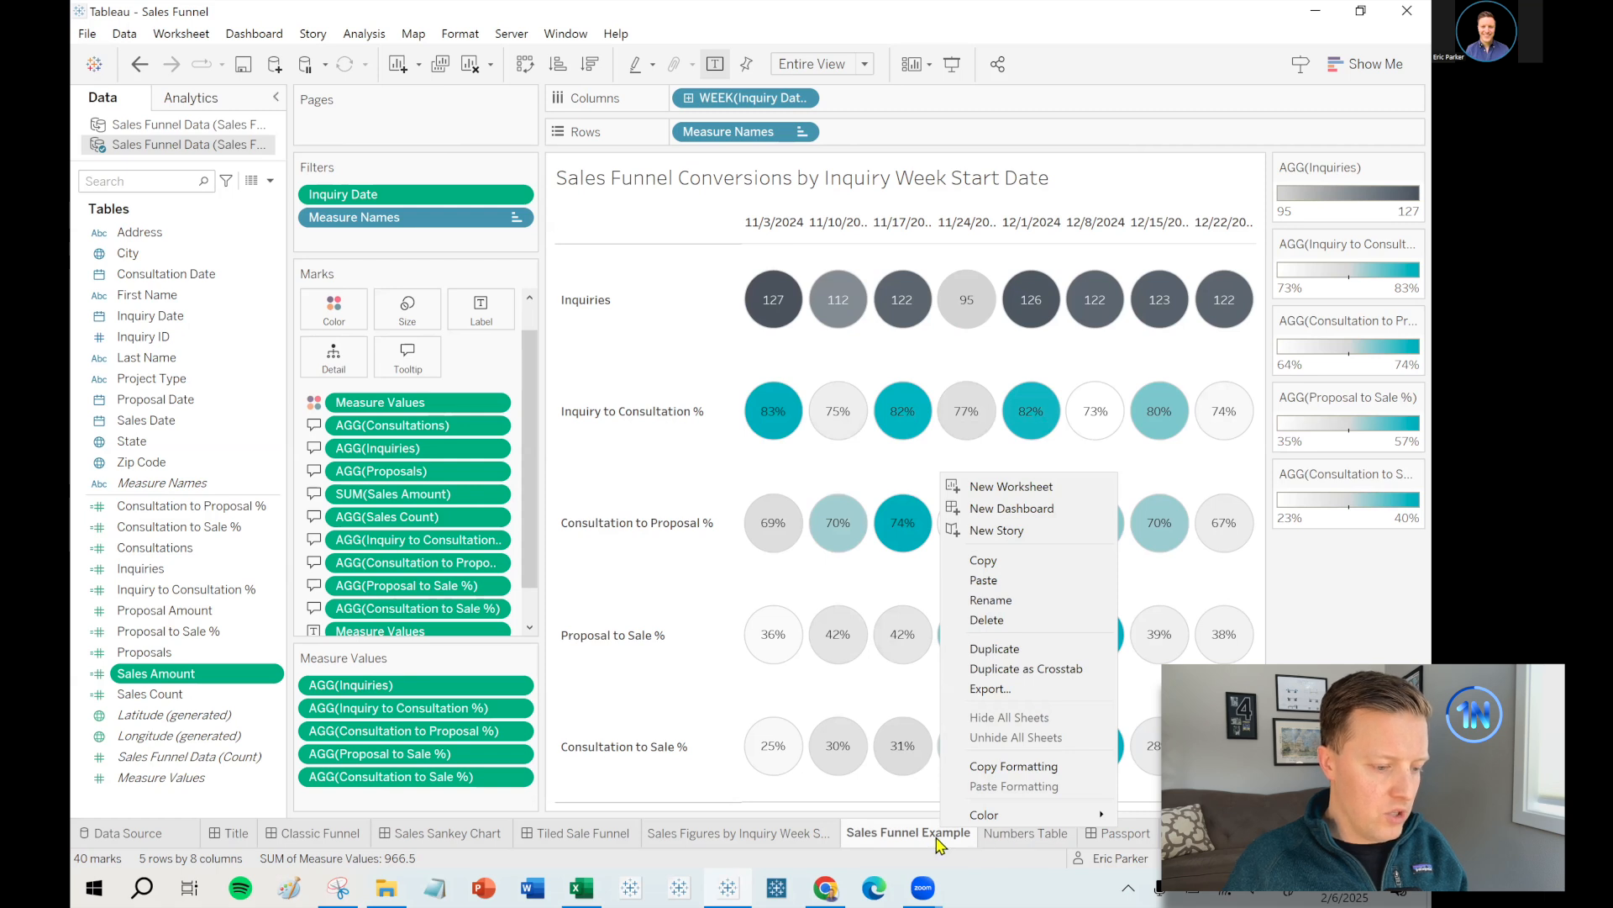
{"action": "left_click", "coordinate": [991, 649]}
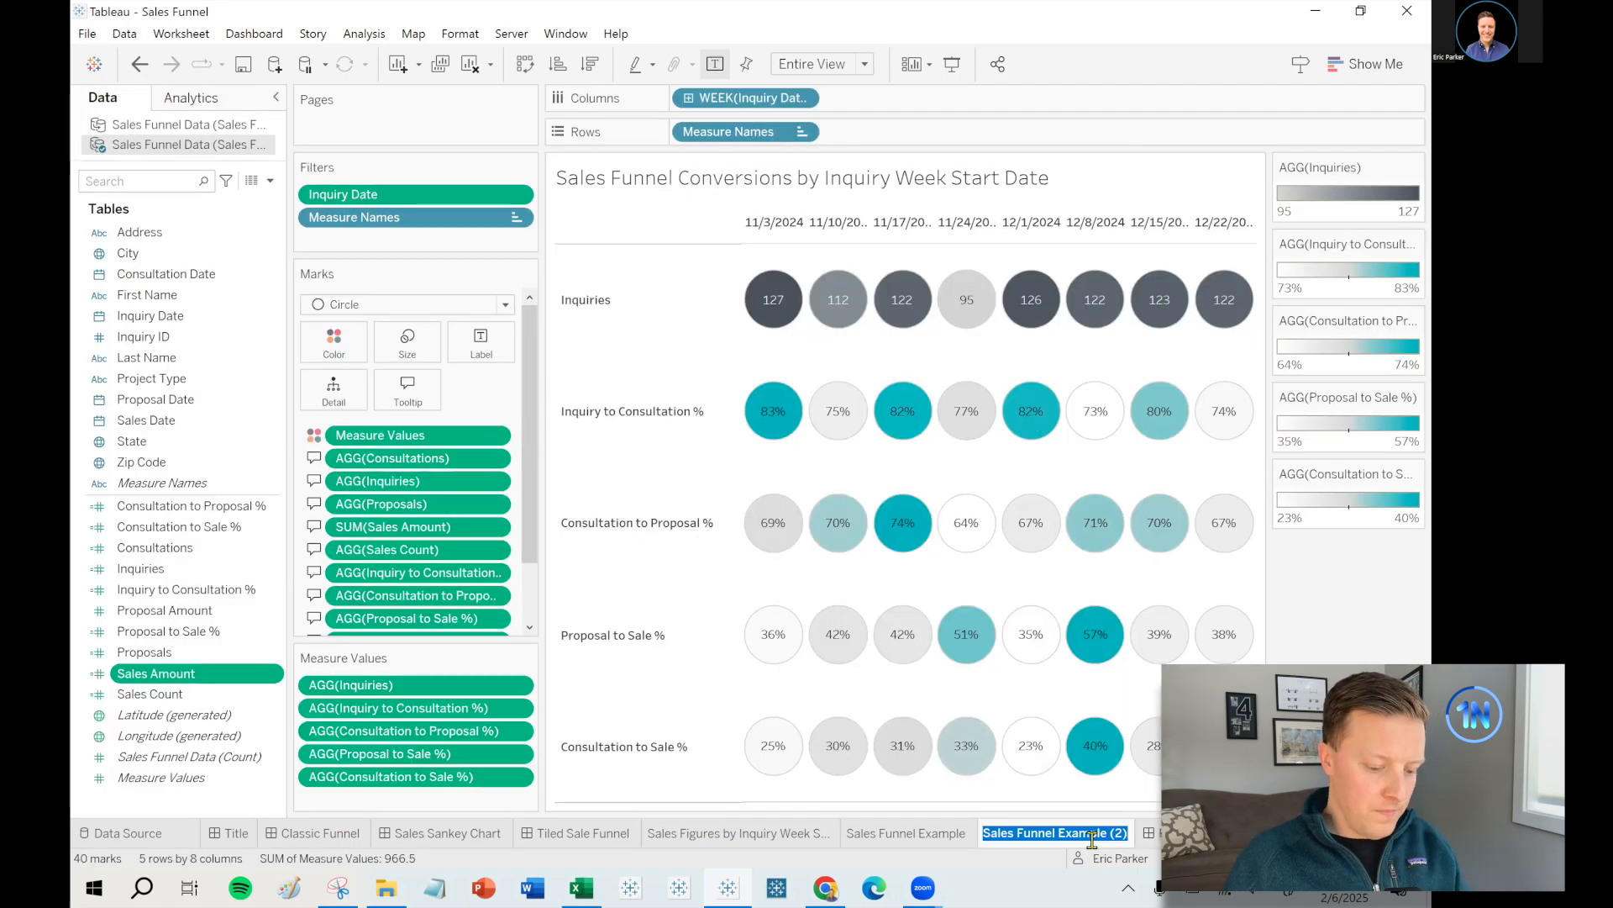
{"action": "double_click", "coordinate": [1094, 841]}
{"action": "type", "text": "Numbers"}
{"action": "key", "text": "Return"}
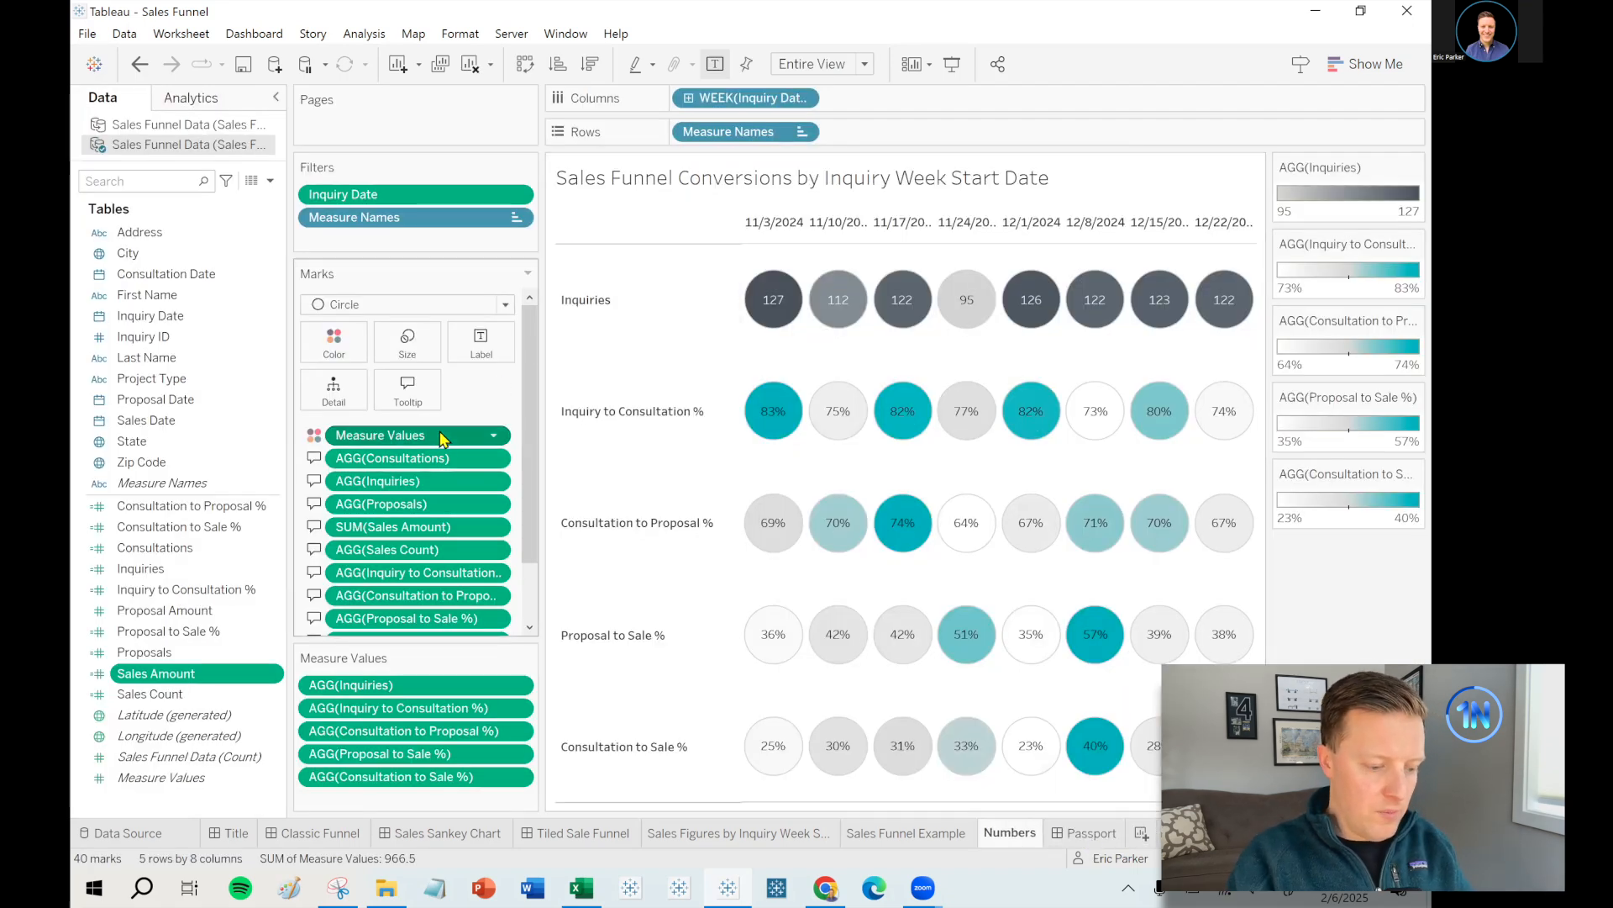
- Remove the Measure Values labels and Measure Names filter from Numbers, keeping Measure Names on Rows
{"action": "scroll", "coordinate": [441, 432], "scroll_direction": "down", "scroll_amount": 3}
{"action": "right_click", "coordinate": [414, 590]}
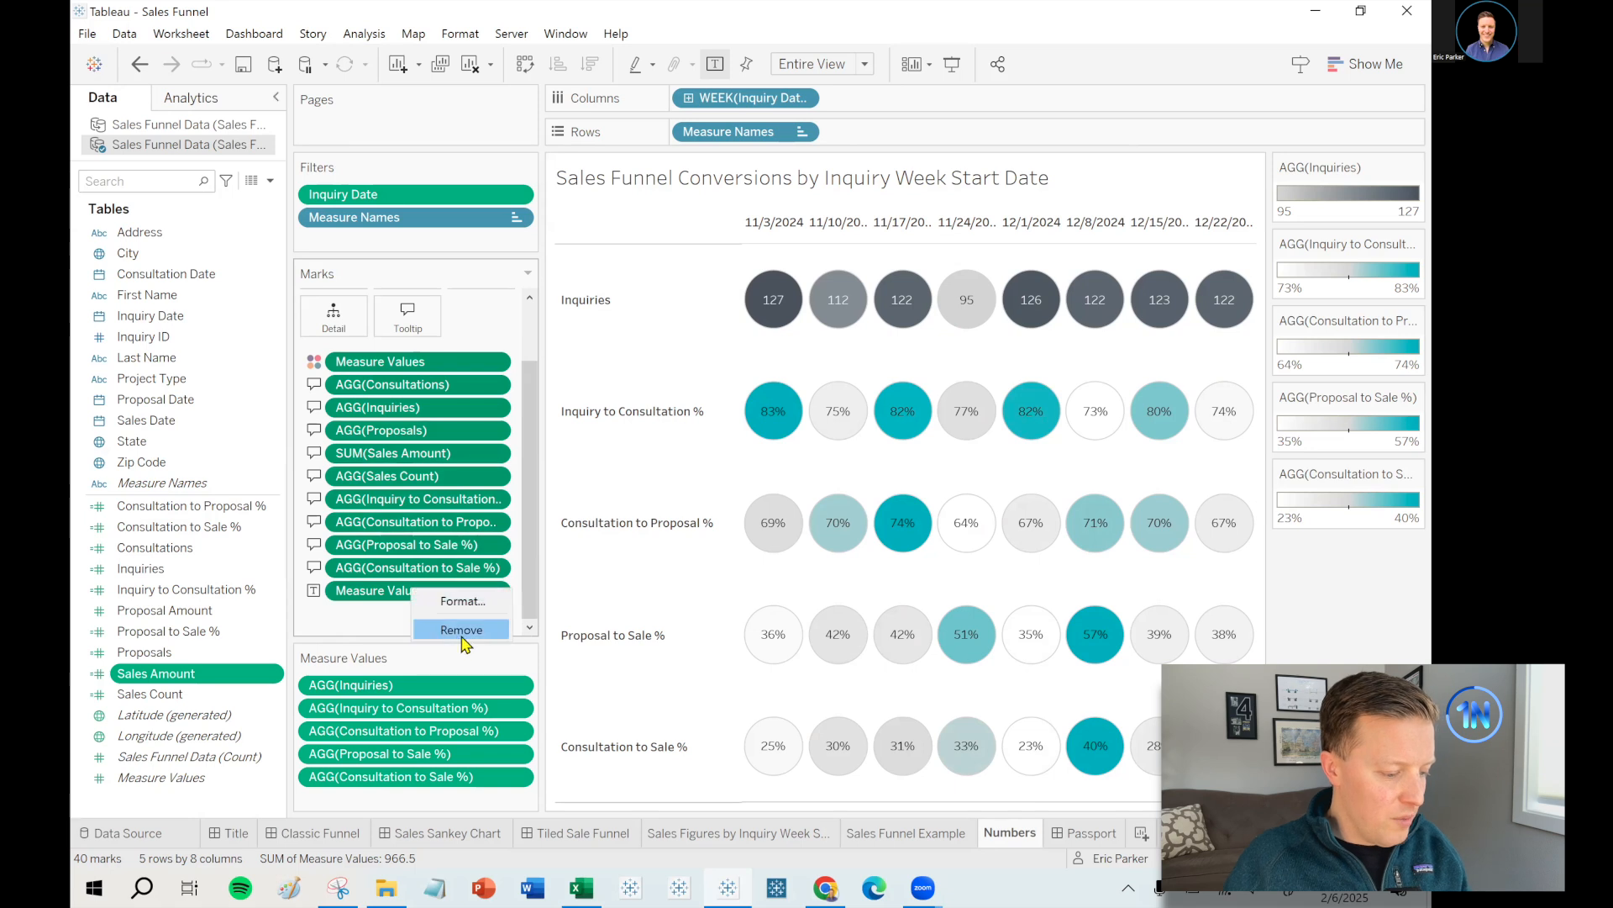
{"action": "left_click", "coordinate": [462, 636]}
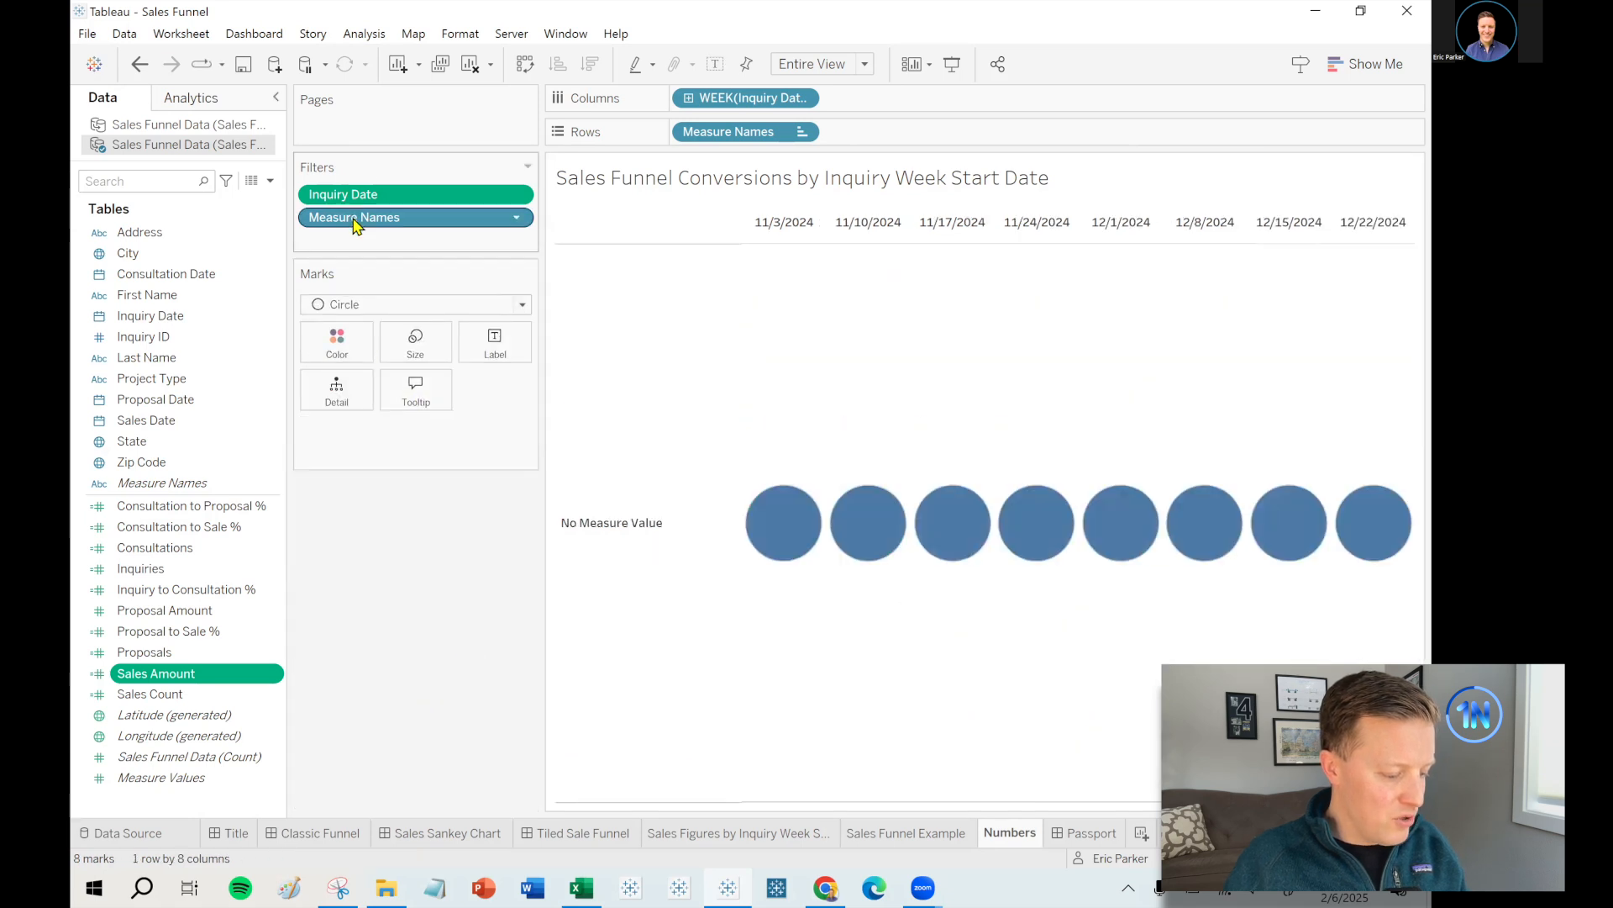
{"action": "left_click_drag", "start_coordinate": [353, 220], "coordinate": [359, 643]}
{"action": "left_click_drag", "start_coordinate": [709, 138], "coordinate": [392, 572]}
{"action": "left_click", "coordinate": [378, 282]}
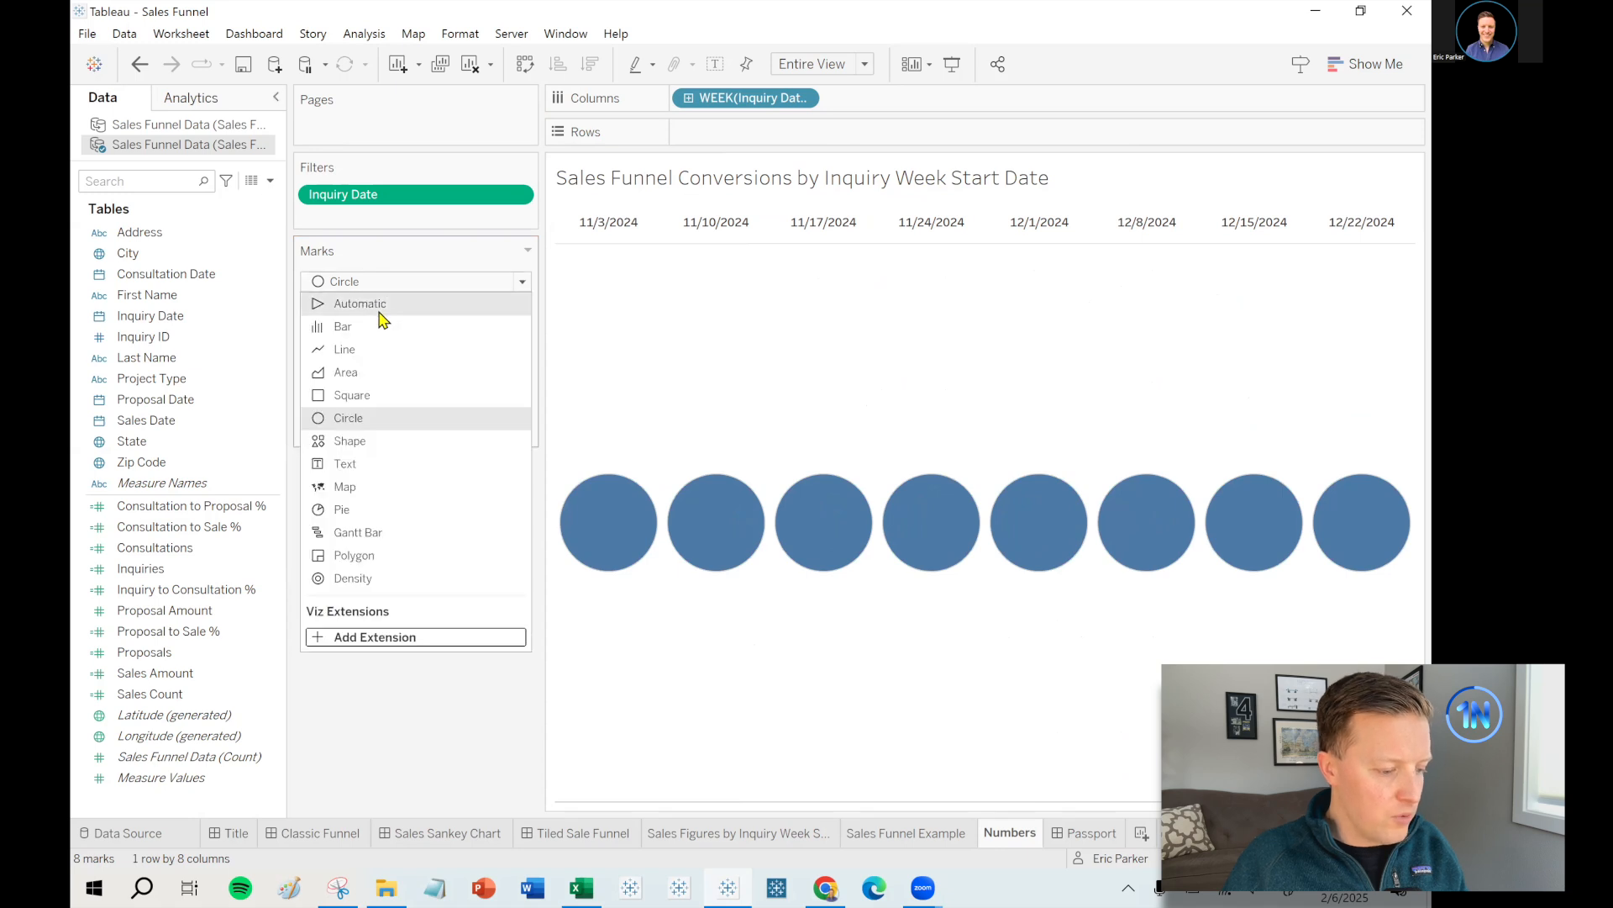
{"action": "left_click", "coordinate": [140, 69]}
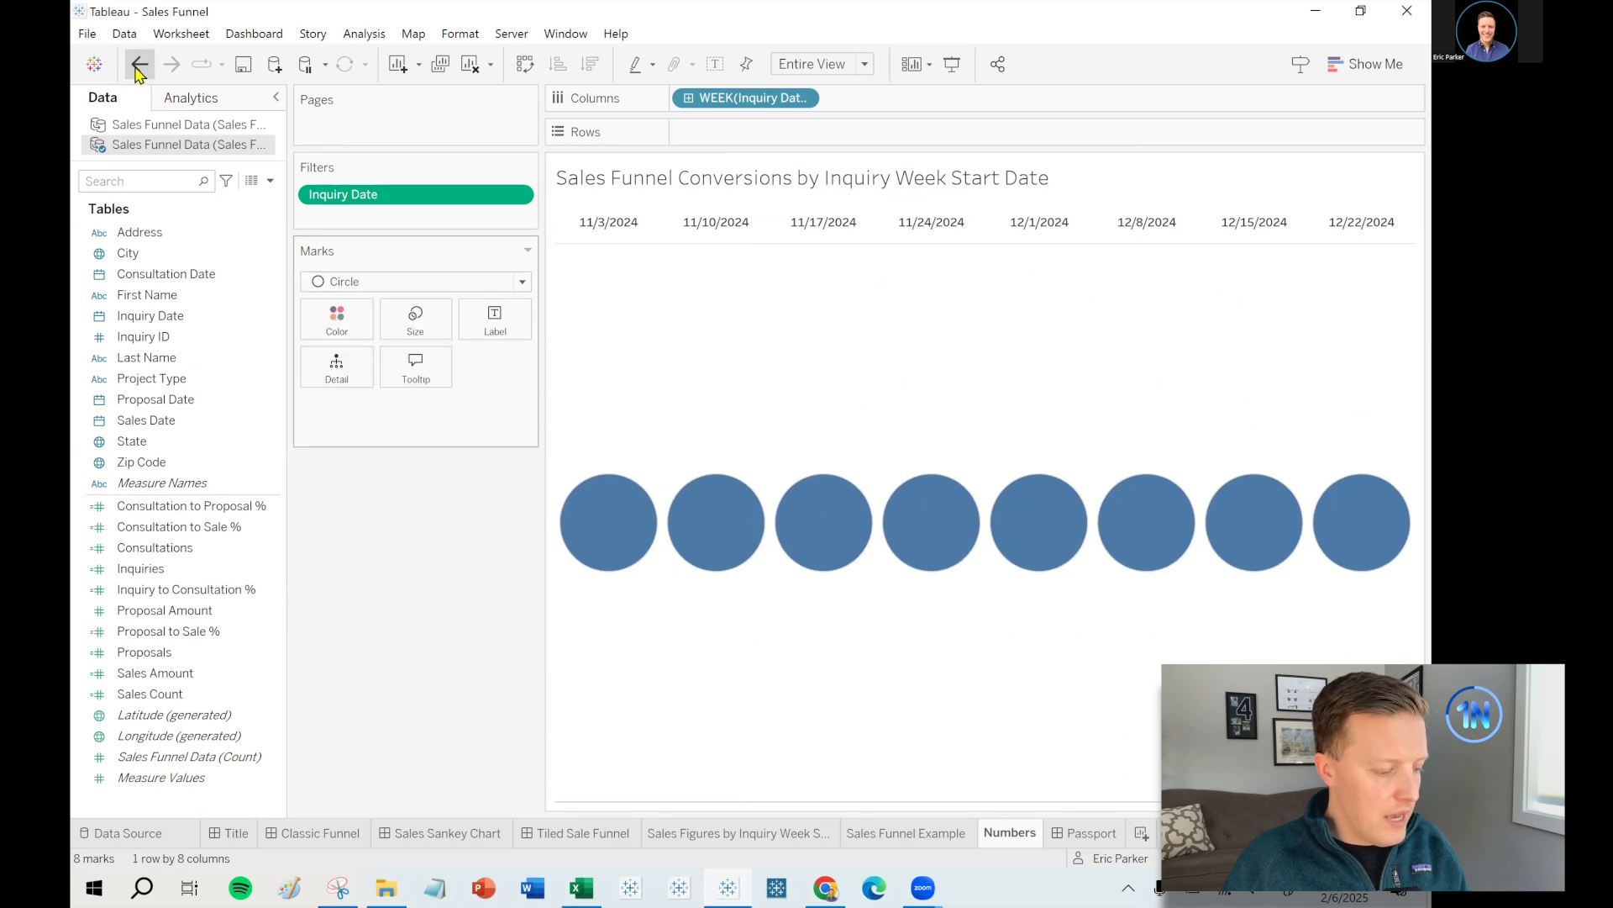
{"action": "left_click", "coordinate": [139, 69]}
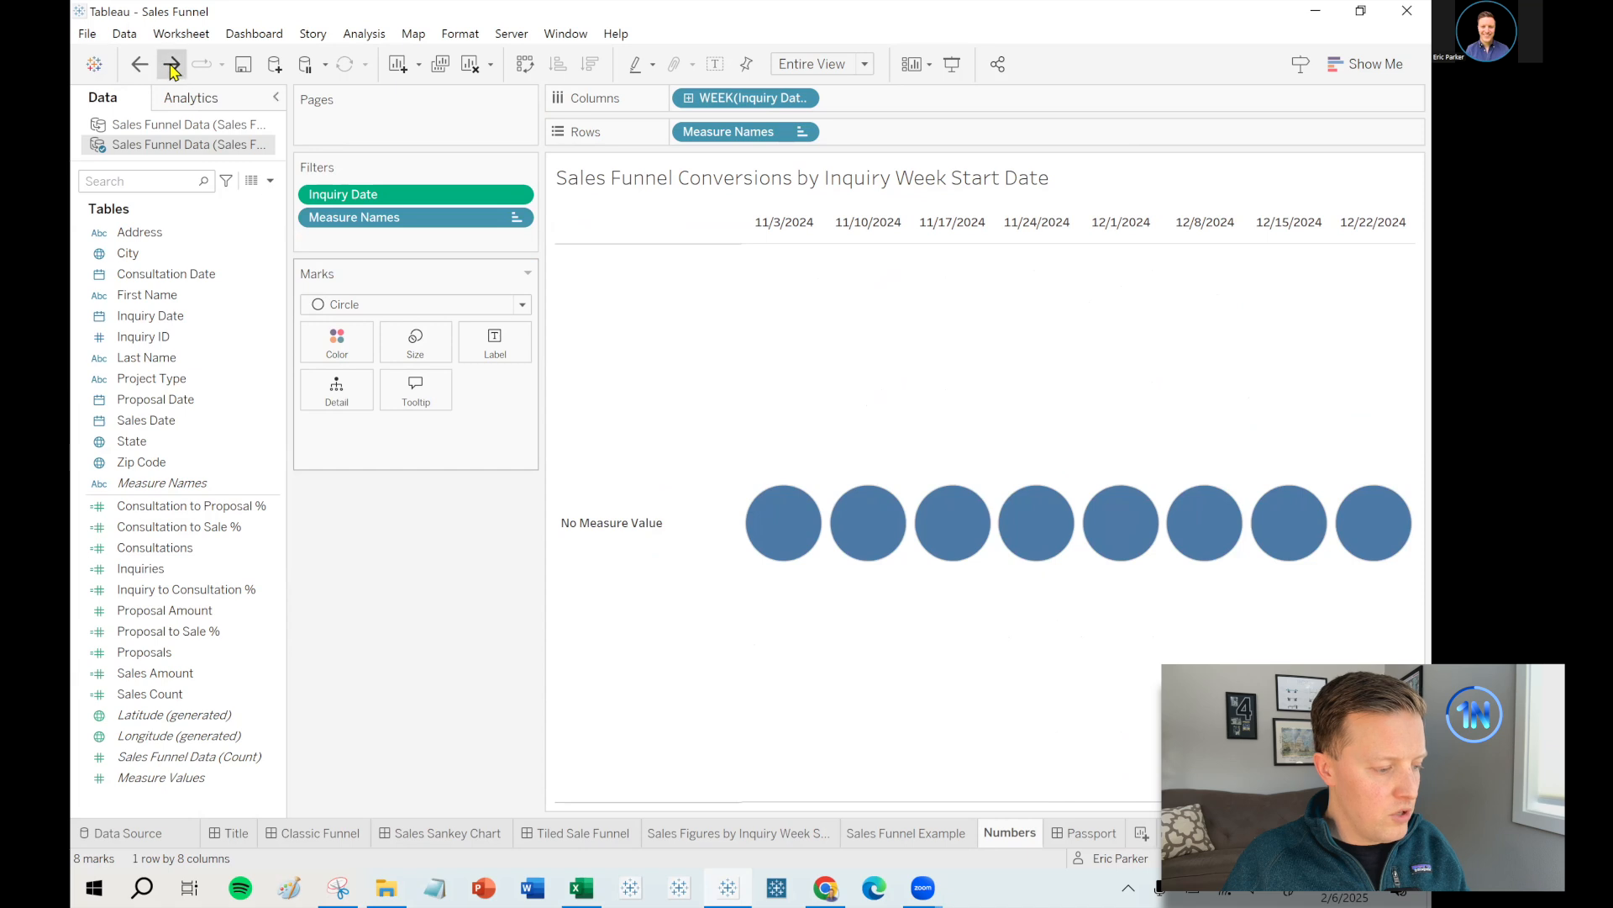
{"action": "left_click", "coordinate": [174, 66]}
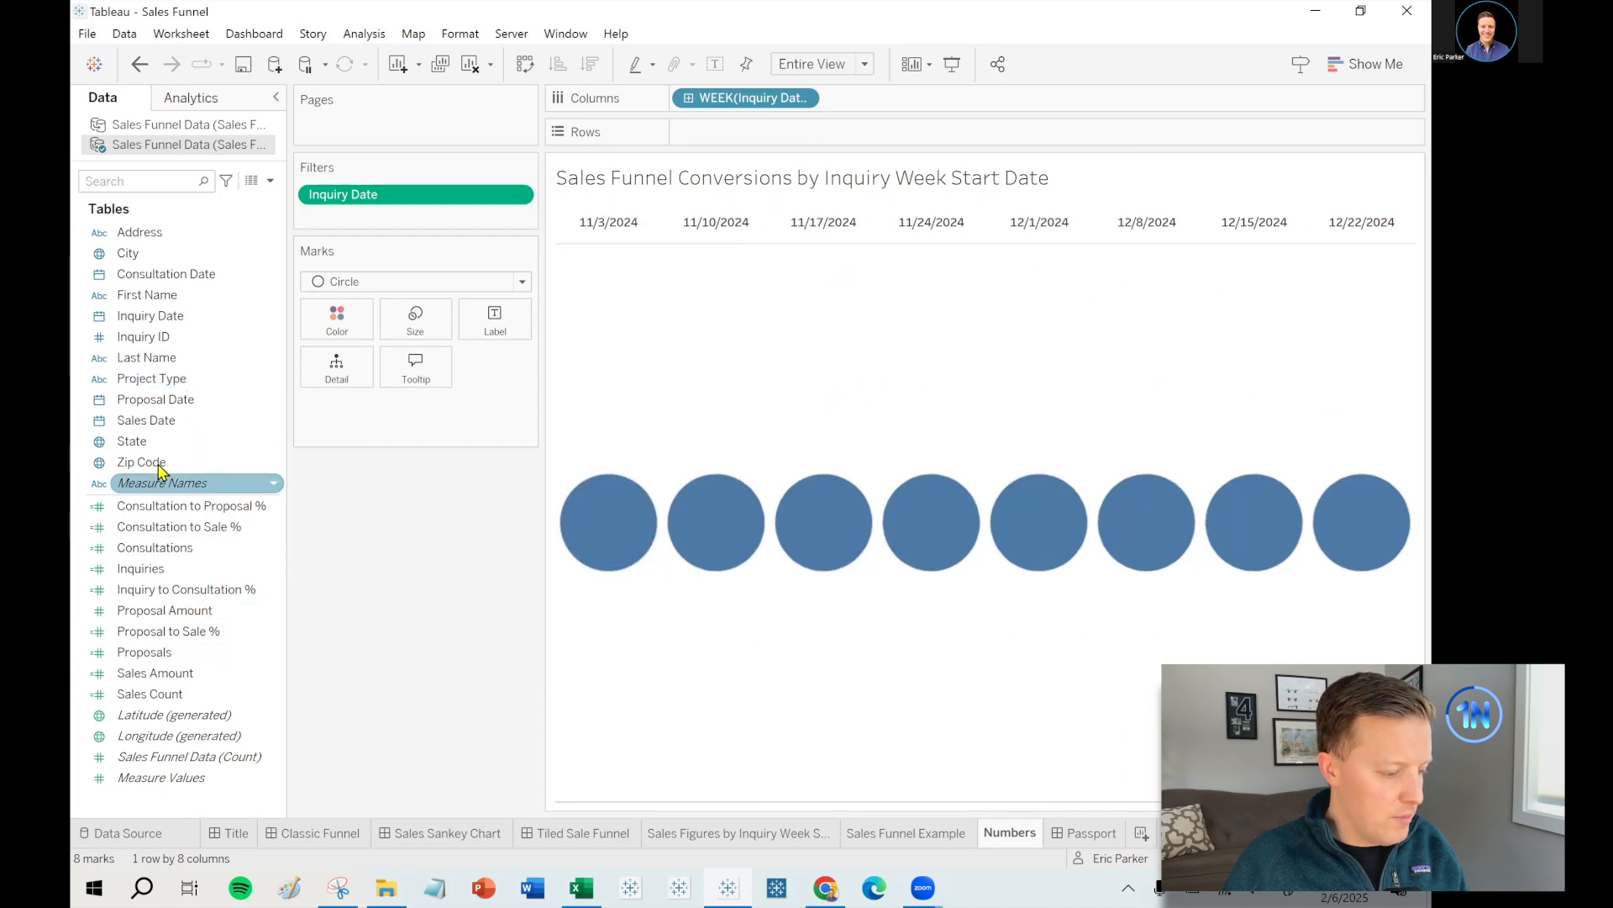
{"action": "left_click_drag", "start_coordinate": [152, 484], "coordinate": [757, 132]}
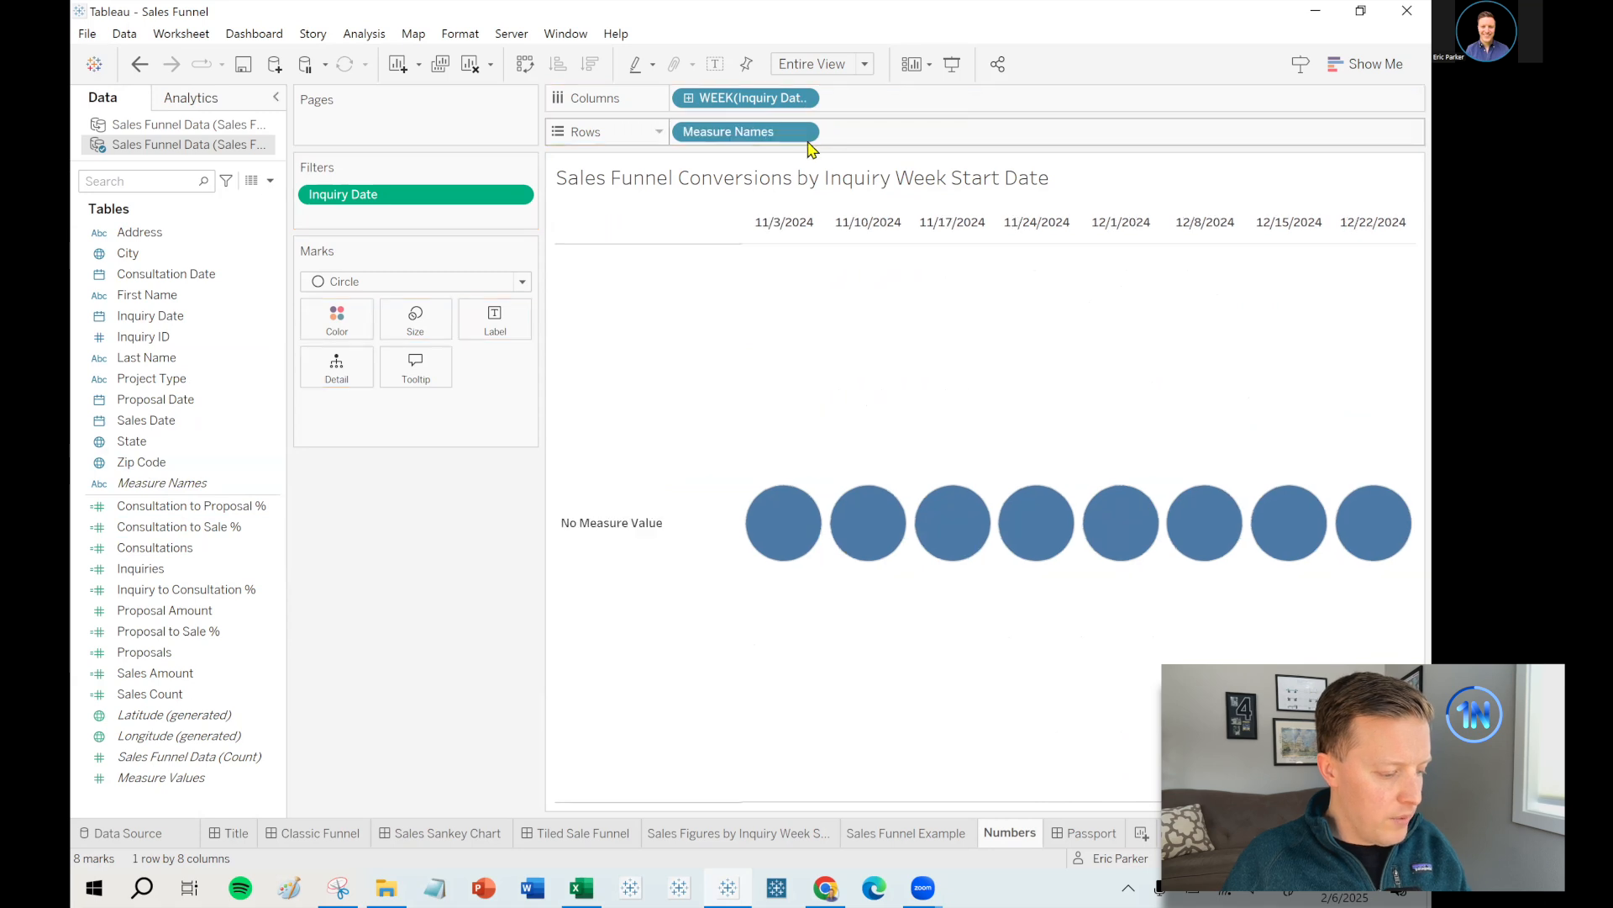
- Switch Numbers marks to Text, add Measure Values, and put Measure Names on Filters
{"action": "left_click", "coordinate": [438, 281]}
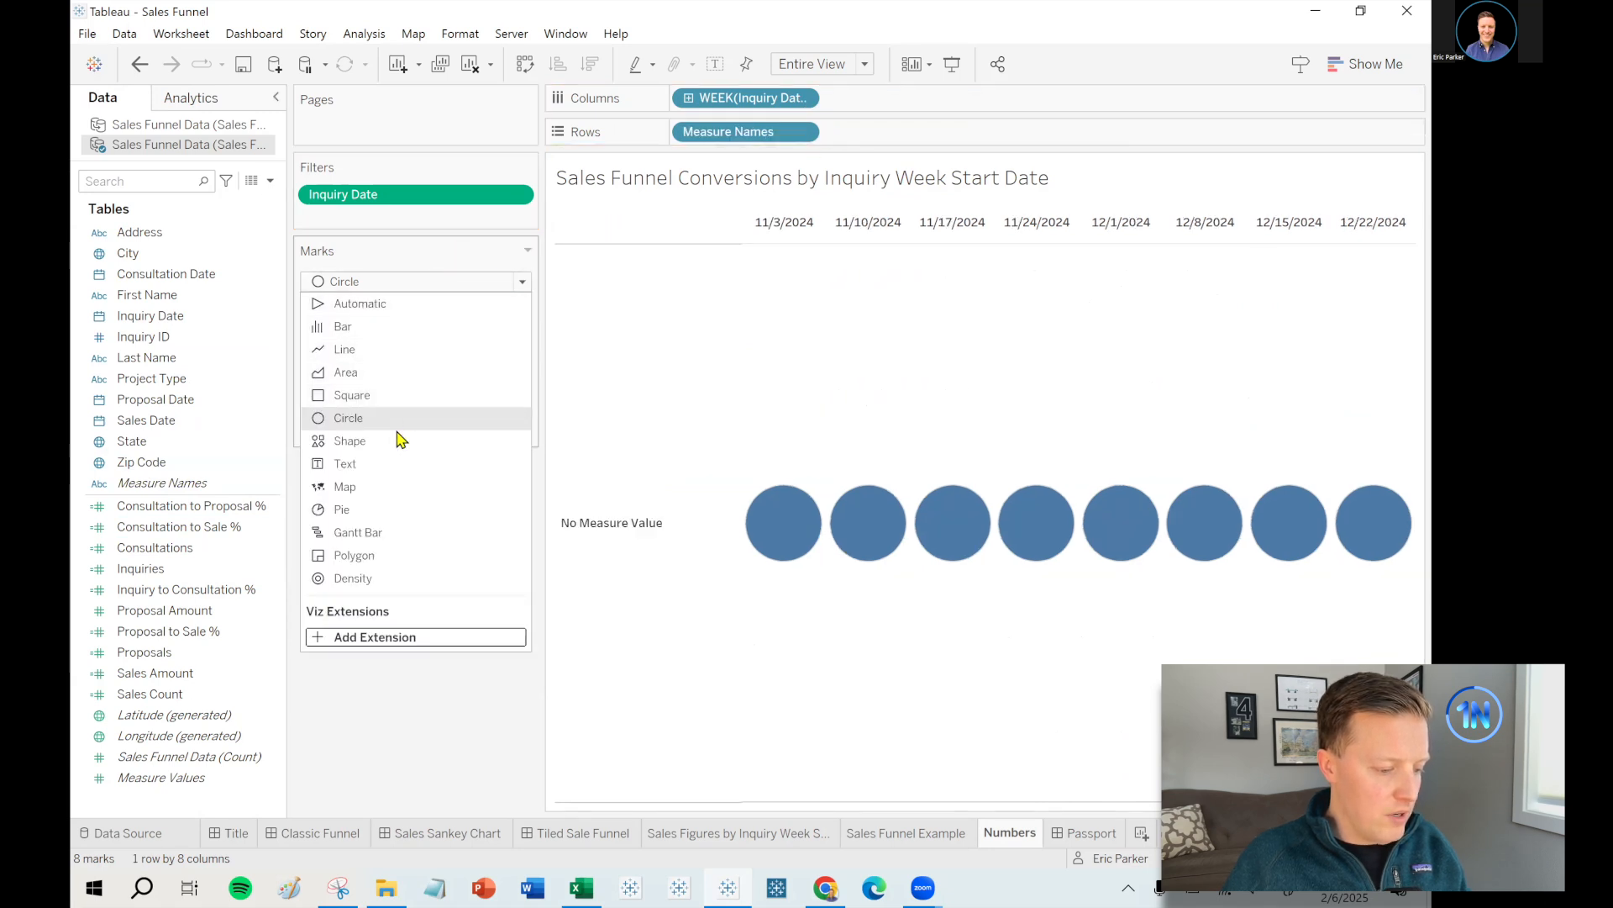
{"action": "left_click", "coordinate": [391, 466]}
{"action": "left_click_drag", "start_coordinate": [159, 778], "coordinate": [495, 319]}
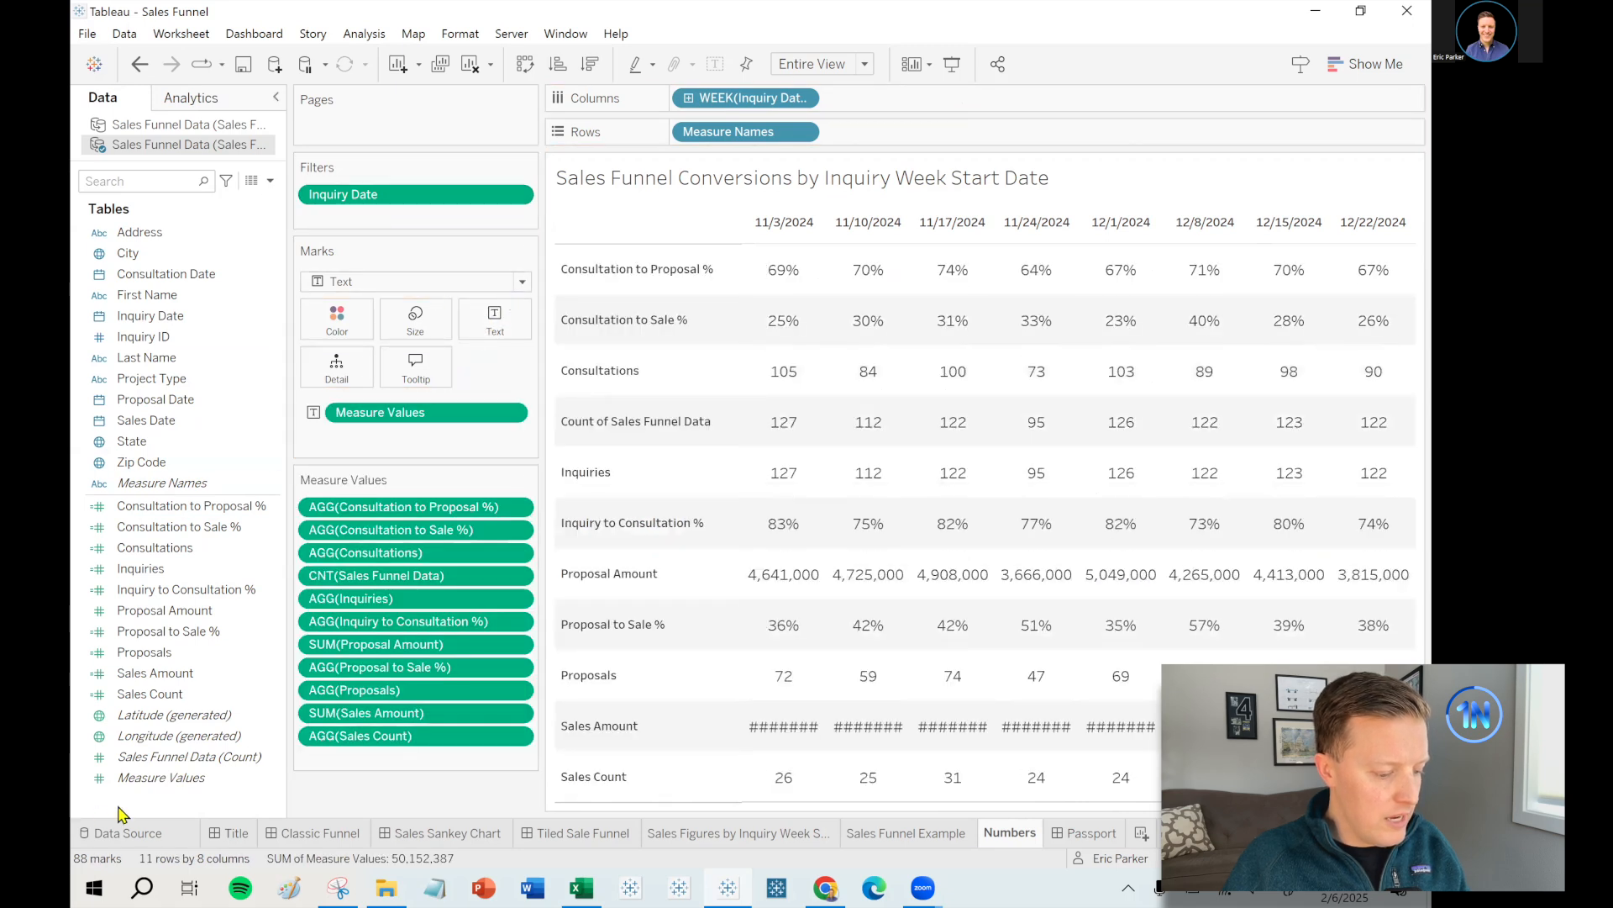
{"action": "left_click_drag", "start_coordinate": [149, 499], "coordinate": [383, 234]}
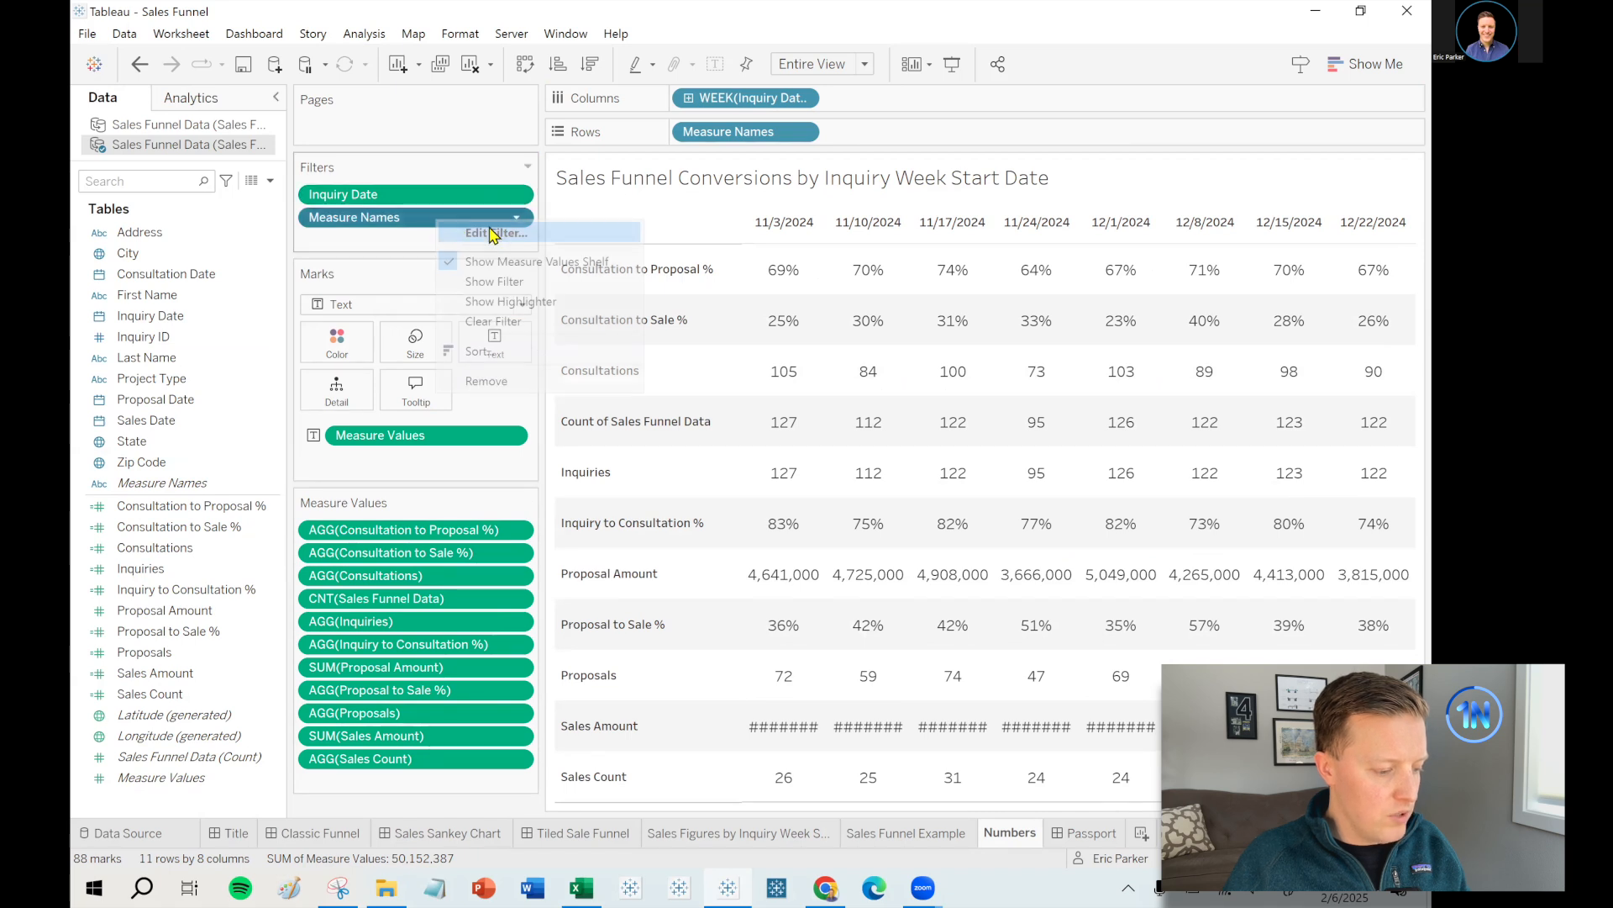
{"action": "double_click", "coordinate": [493, 220]}
- Keep only Consultations, Proposals, Sales Count and Sales Amount, with Sales Amount moved last
{"action": "left_click", "coordinate": [667, 495]}
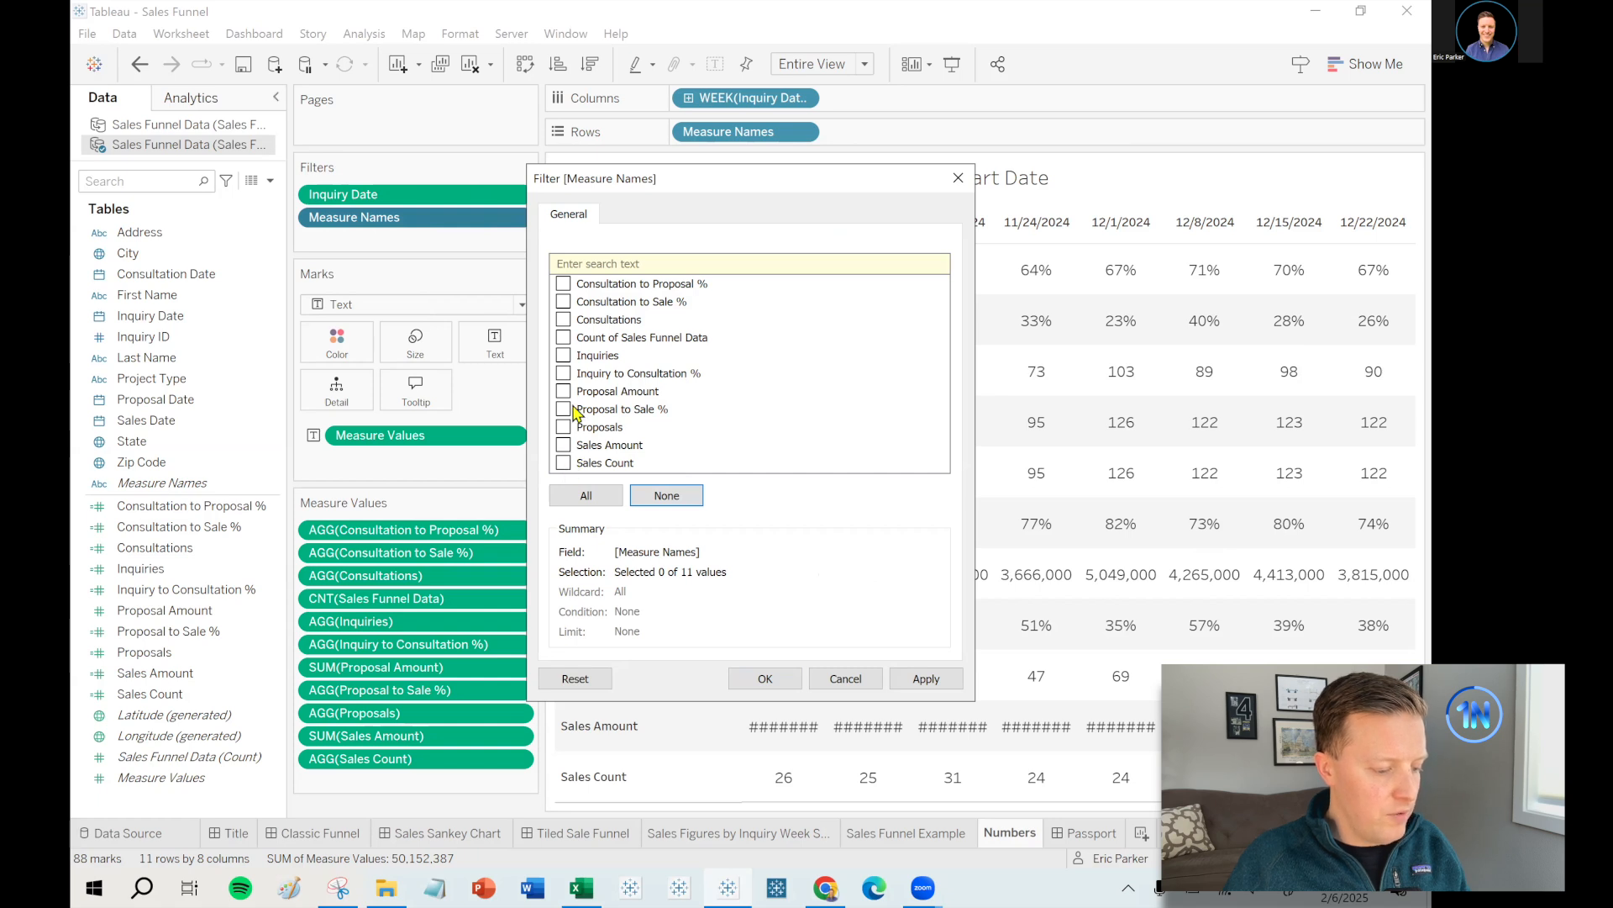
{"action": "left_click", "coordinate": [563, 320]}
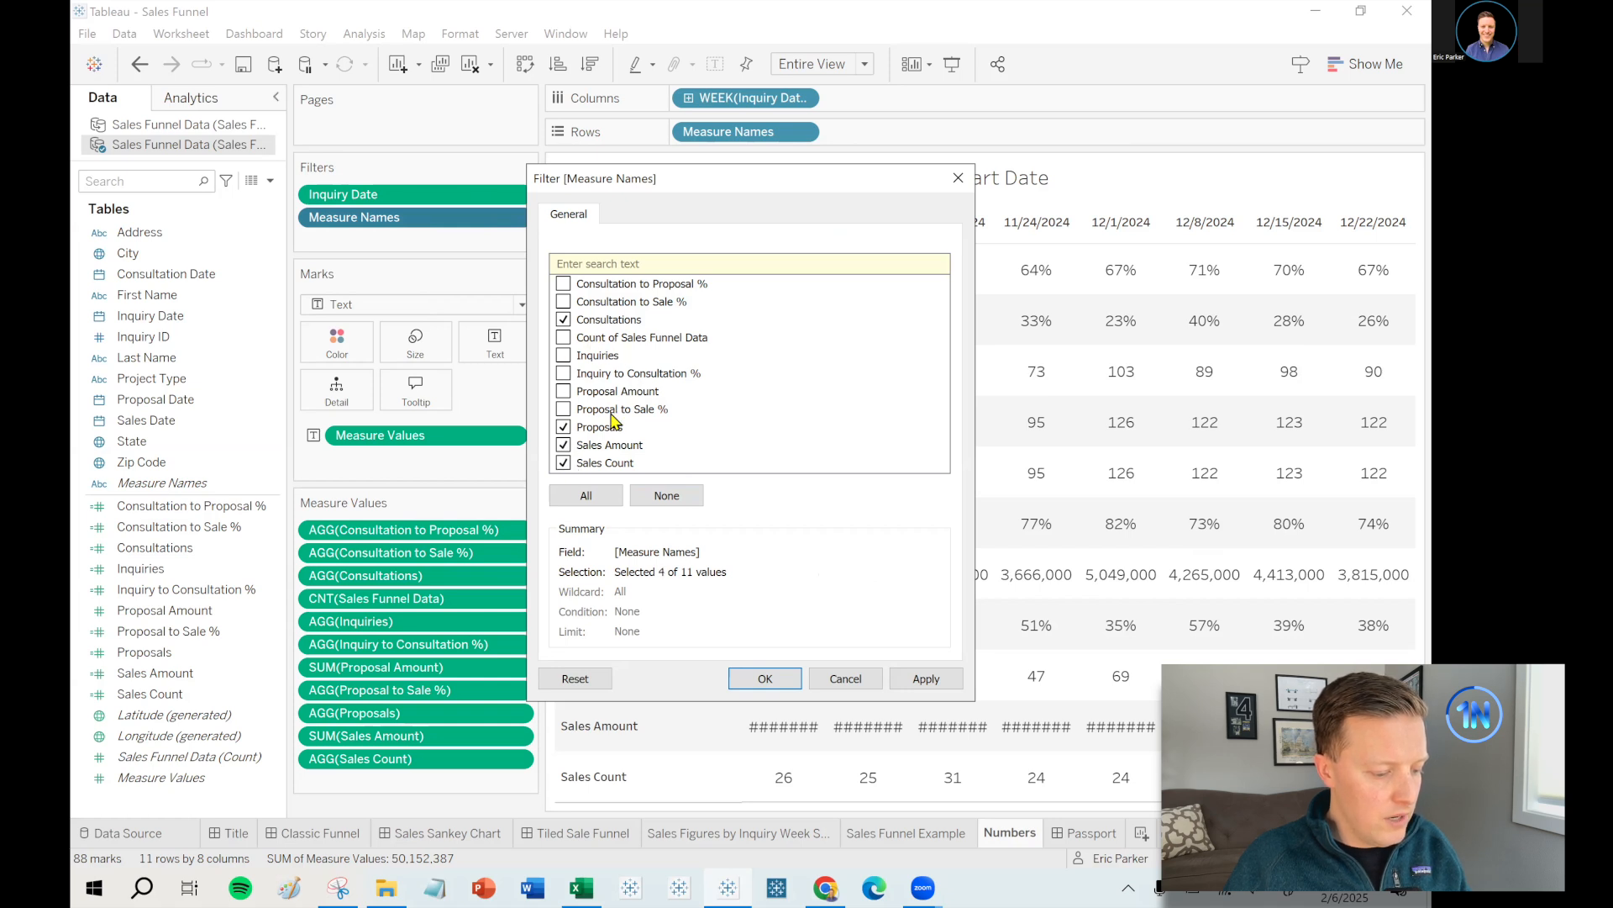
{"action": "left_click", "coordinate": [765, 677]}
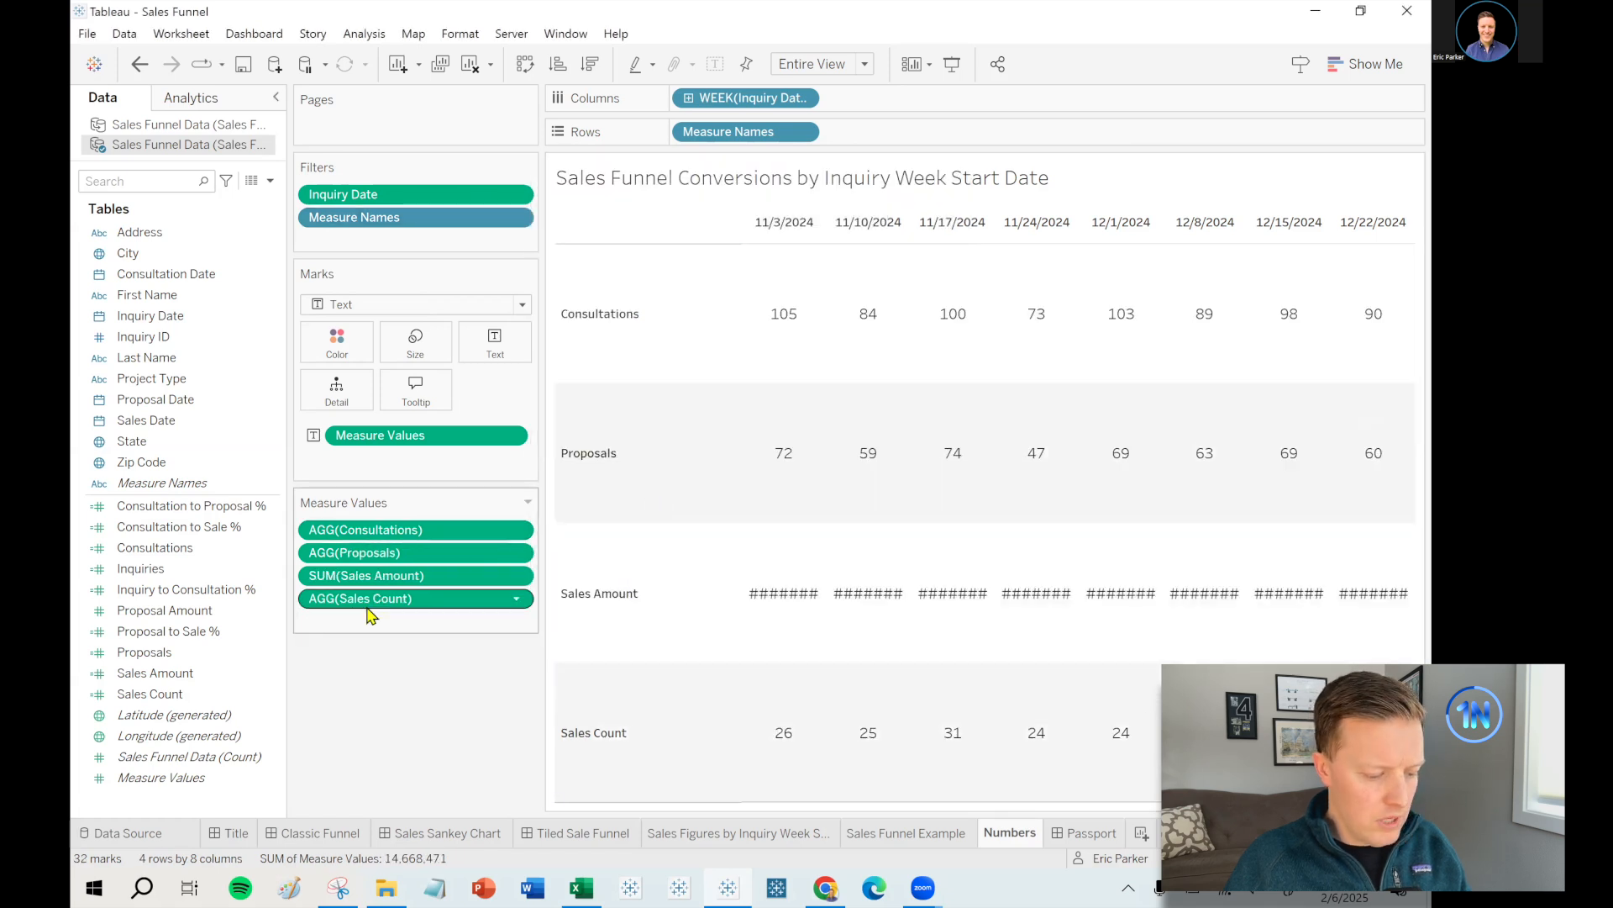
{"action": "left_click_drag", "start_coordinate": [370, 575], "coordinate": [386, 620]}
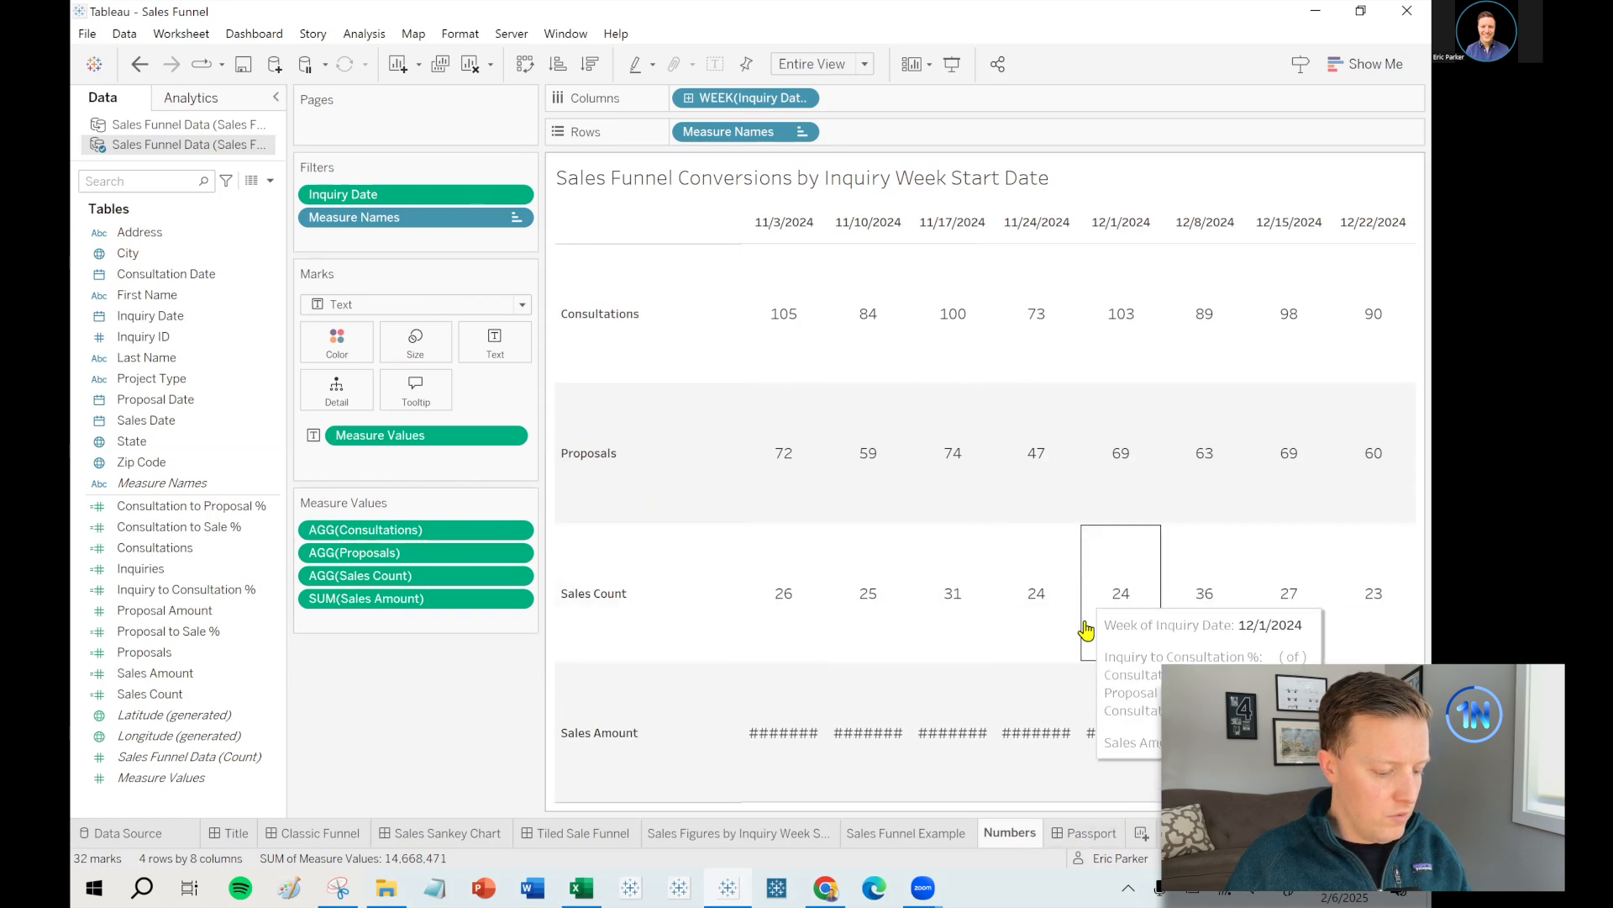
{"action": "right_click", "coordinate": [1015, 834]}
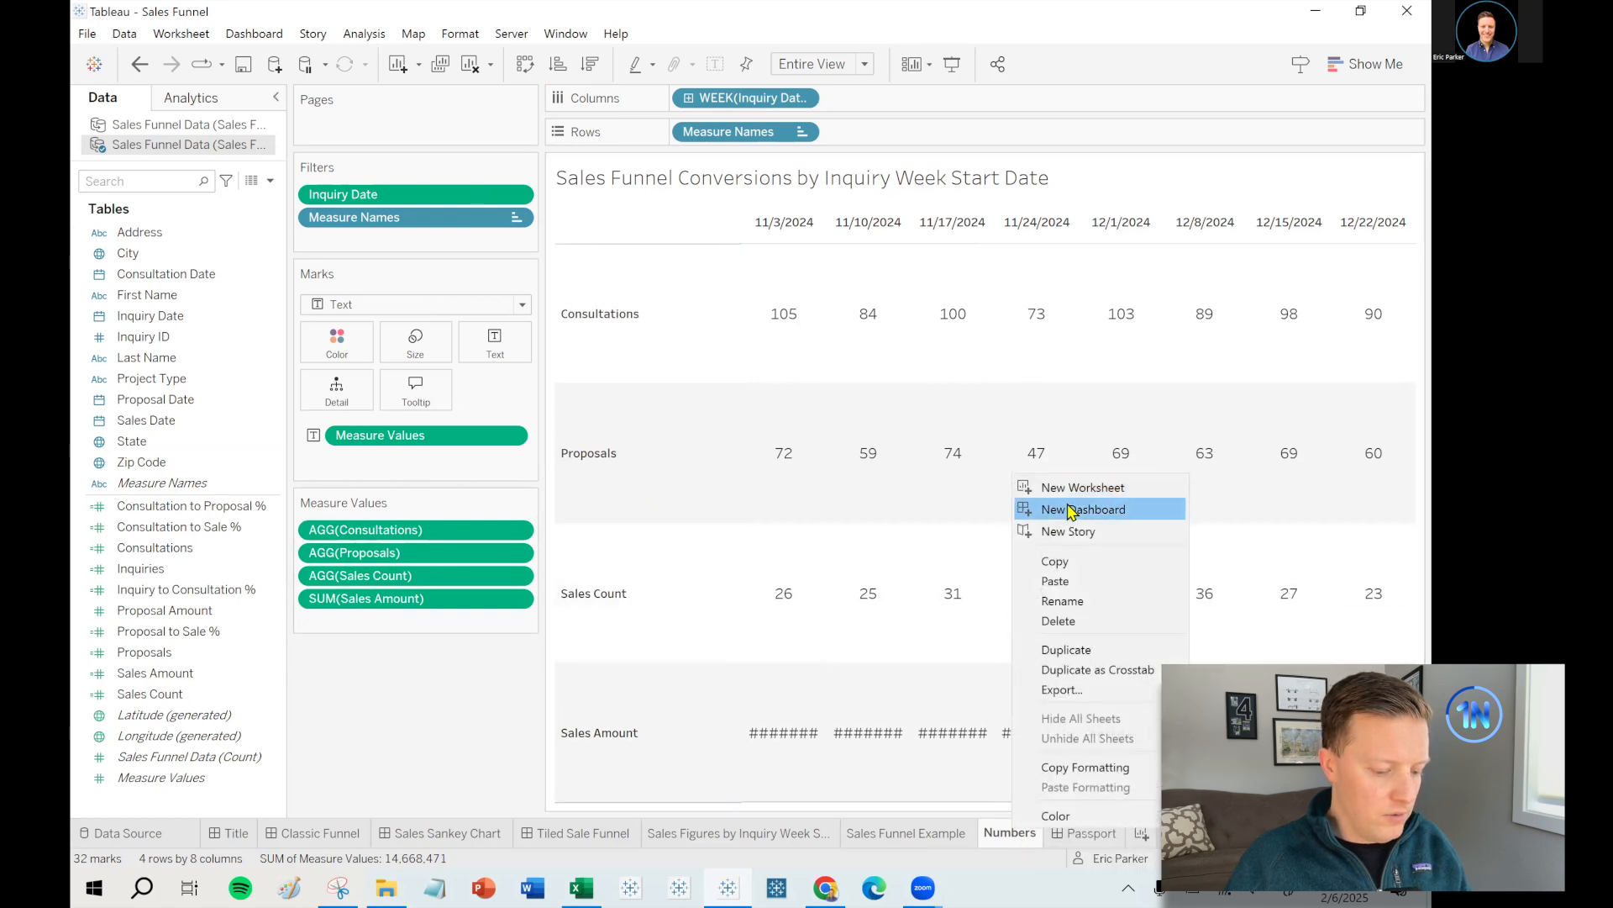
- Create a new dashboard and set its size, 1100 px wide
{"action": "left_click", "coordinate": [1060, 507]}
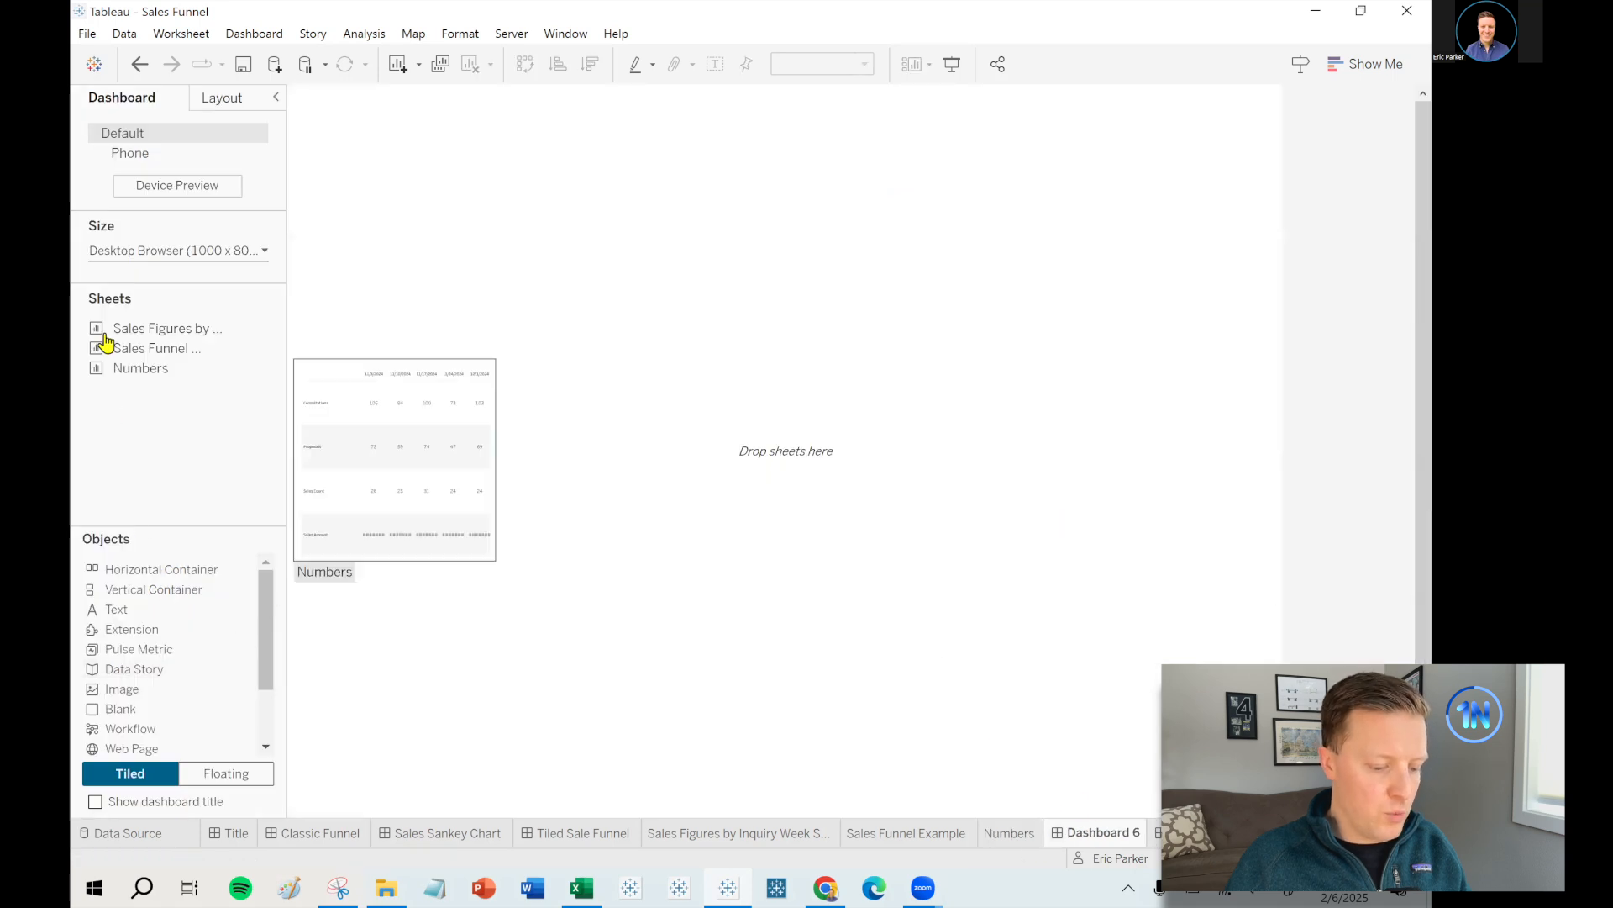
{"action": "left_click", "coordinate": [160, 252]}
{"action": "left_click", "coordinate": [174, 366]}
{"action": "left_click", "coordinate": [266, 380]}
{"action": "left_click", "coordinate": [277, 429]}
{"action": "left_click_drag", "start_coordinate": [285, 417], "coordinate": [245, 418]}
{"action": "left_click", "coordinate": [164, 252]}
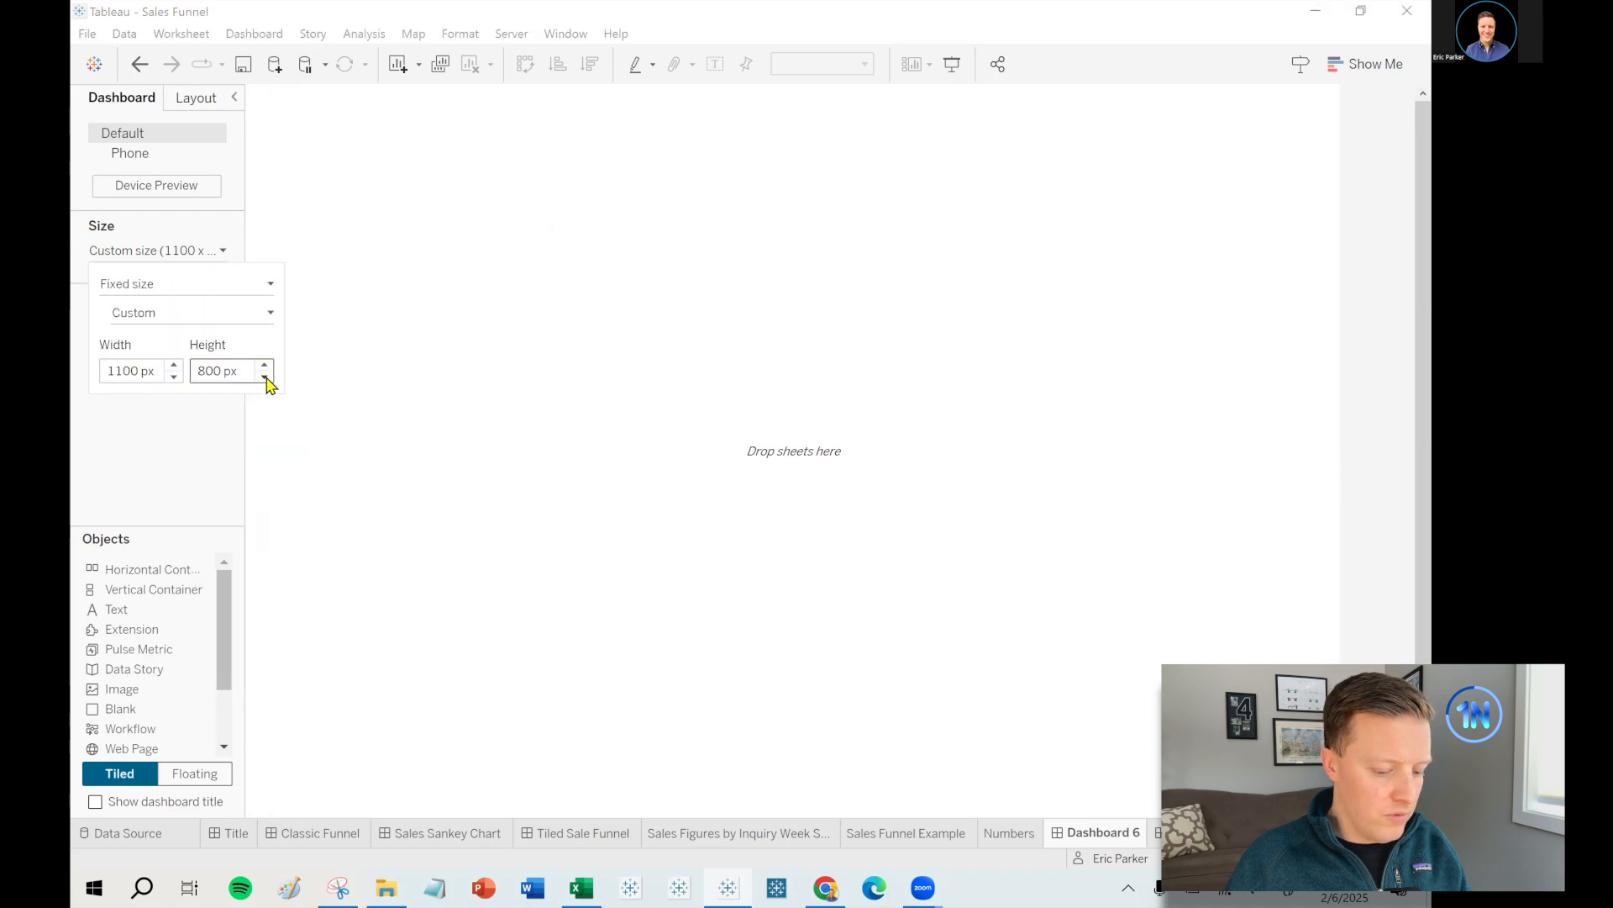
{"action": "left_click", "coordinate": [180, 462]}
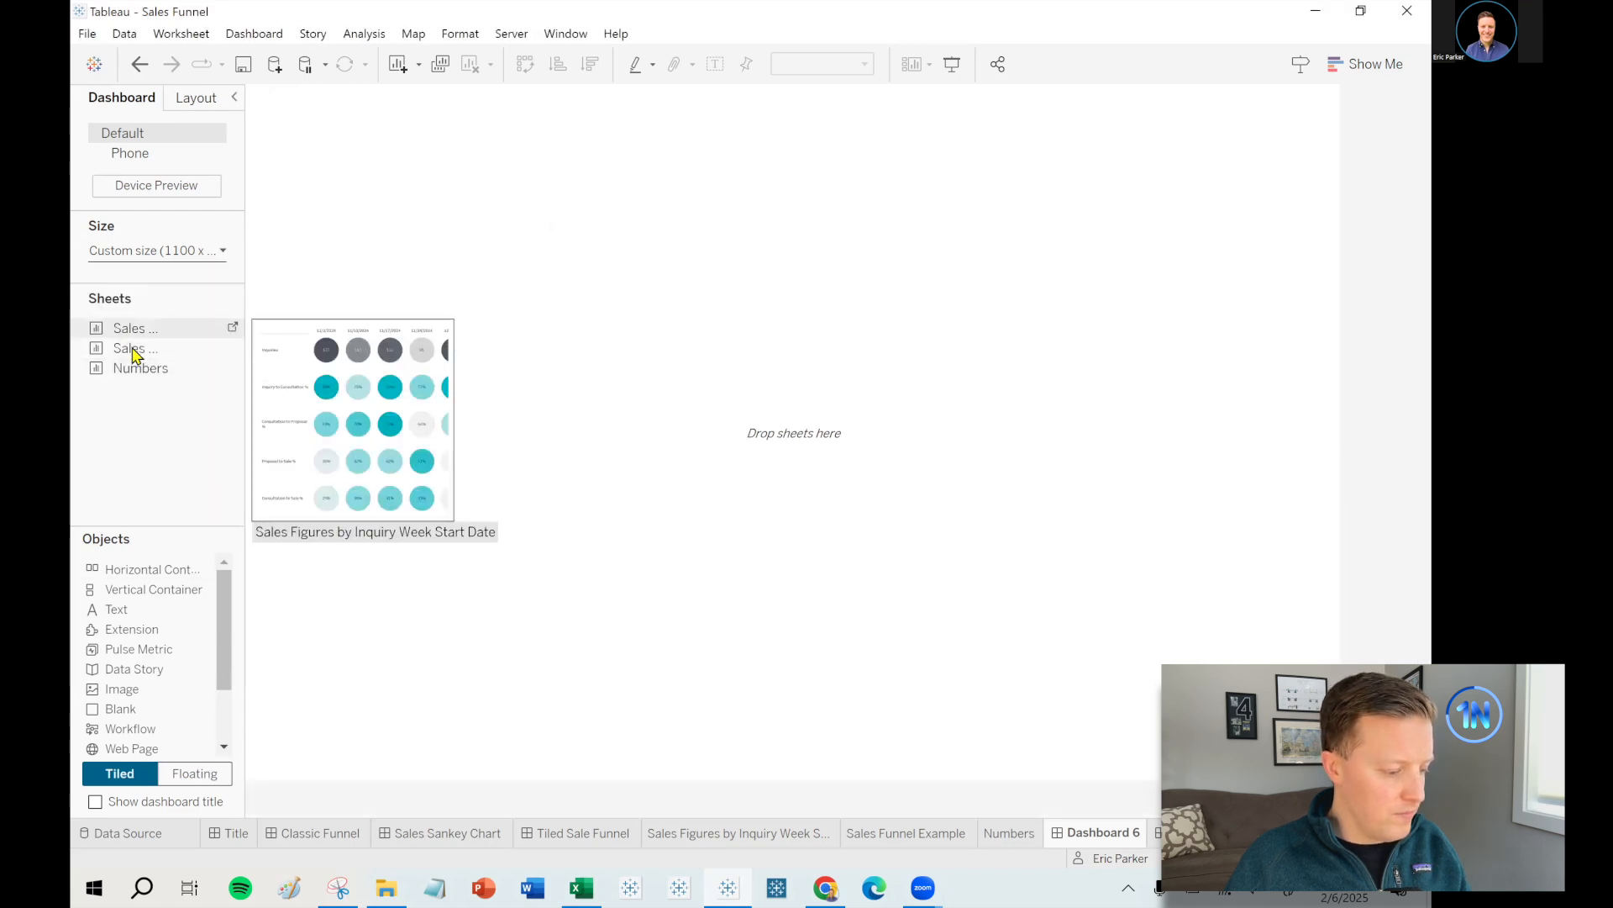
- Place the circle chart on the dashboard with the Numbers table beneath it
{"action": "left_click_drag", "start_coordinate": [131, 350], "coordinate": [849, 414]}
{"action": "left_click_drag", "start_coordinate": [269, 382], "coordinate": [265, 383]}
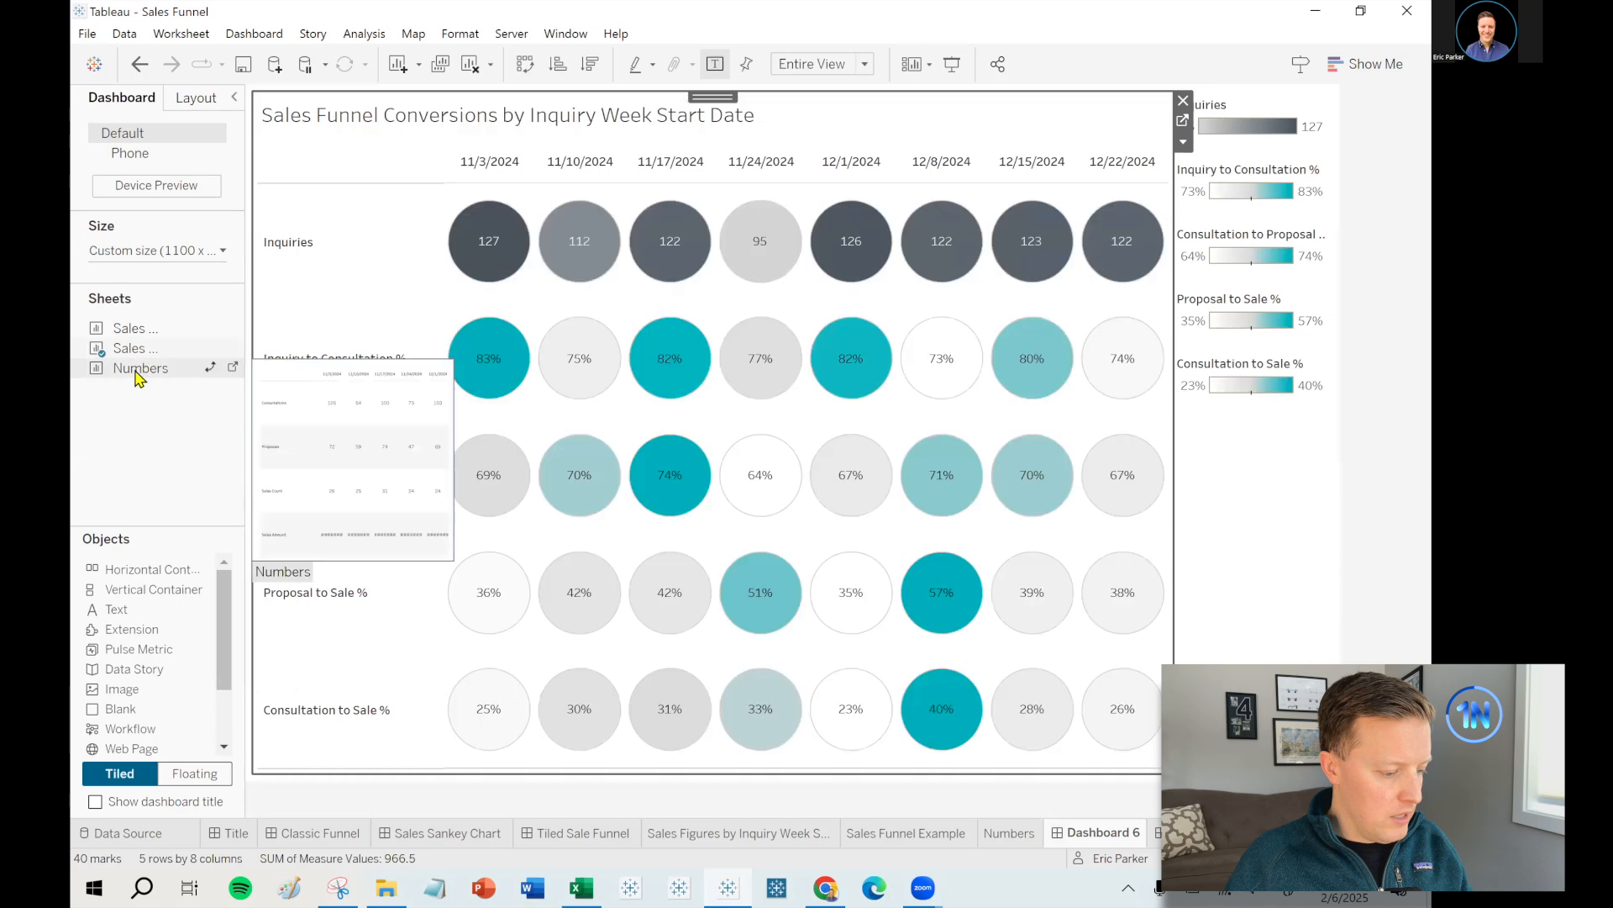
{"action": "left_click_drag", "start_coordinate": [884, 595], "coordinate": [648, 602]}
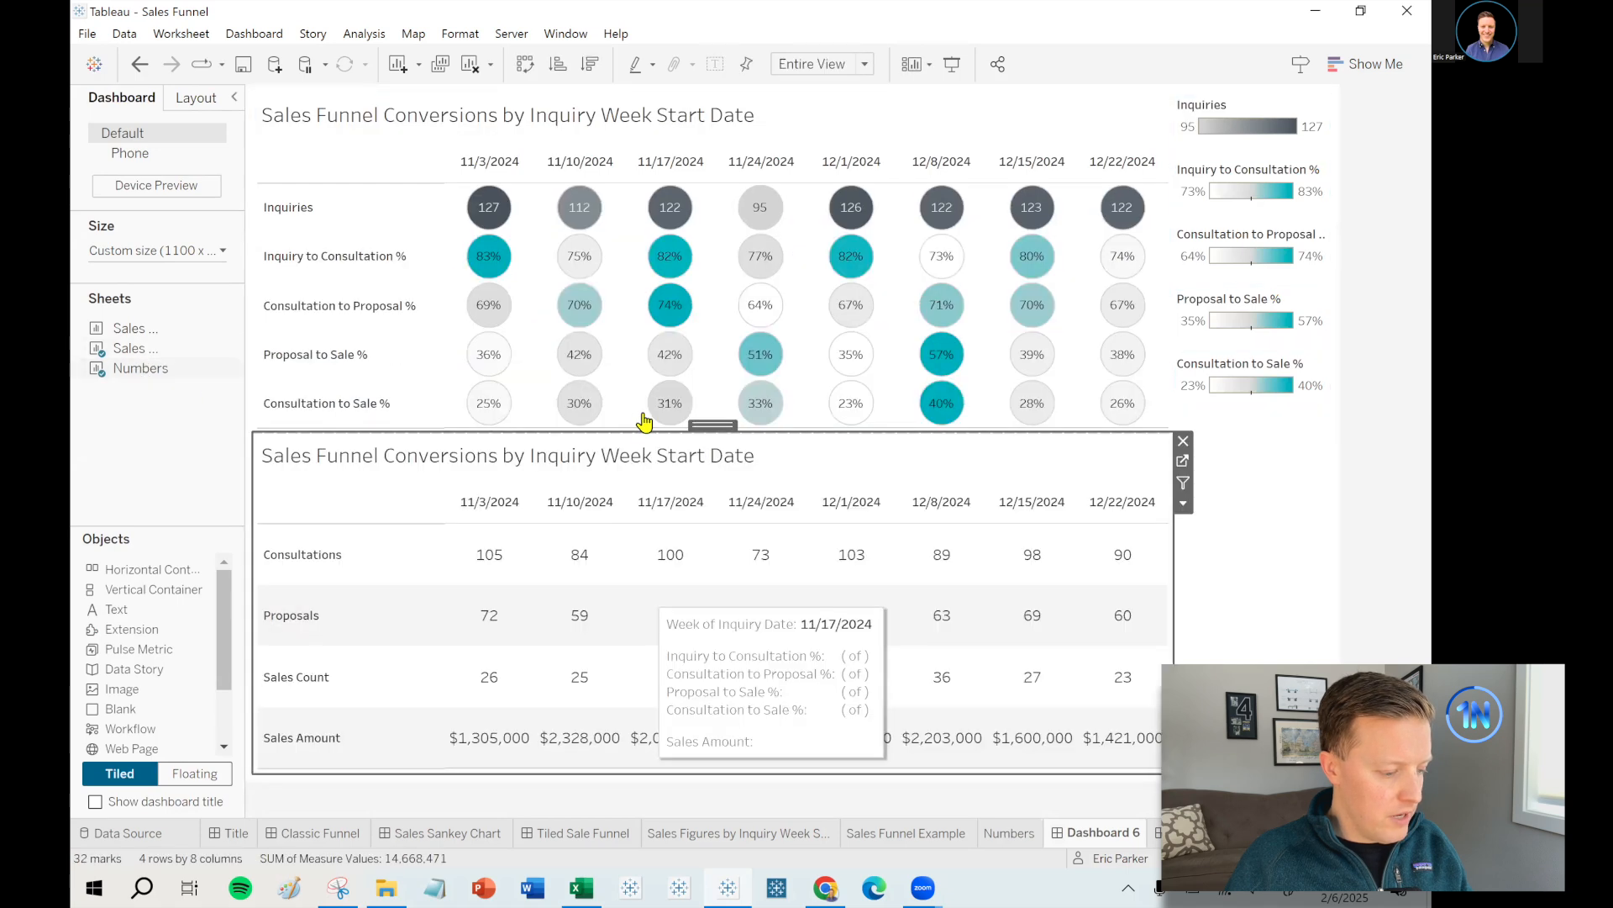
{"action": "left_click_drag", "start_coordinate": [639, 434], "coordinate": [641, 605]}
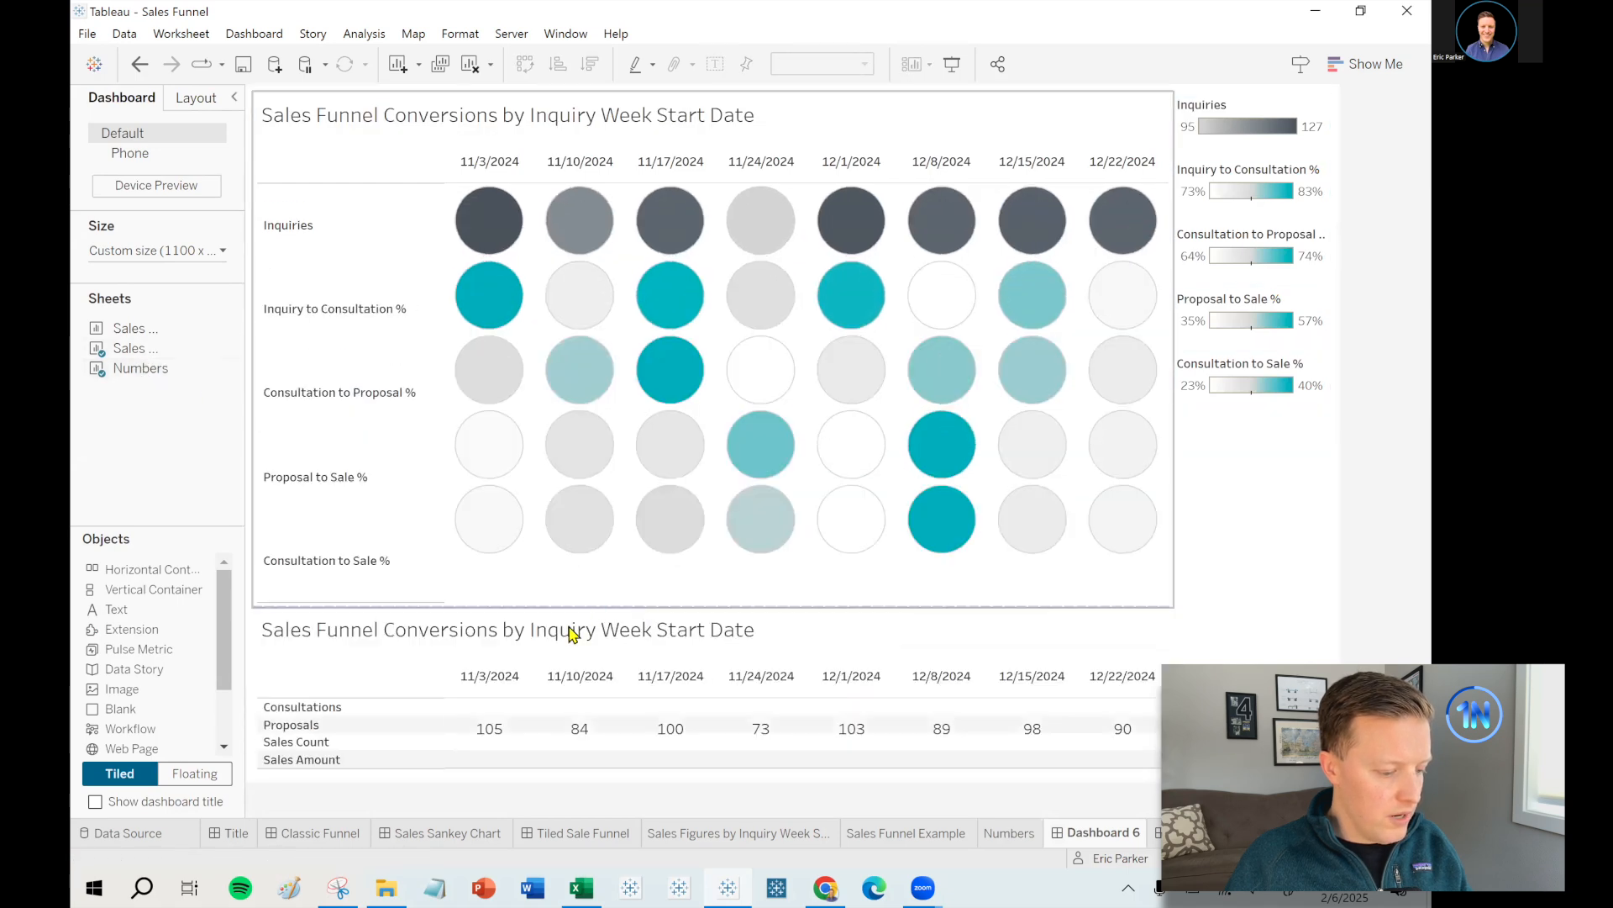
- Hide the Numbers table's title and date header, giving the circle chart more height
{"action": "right_click", "coordinate": [569, 633]}
{"action": "left_click", "coordinate": [634, 679]}
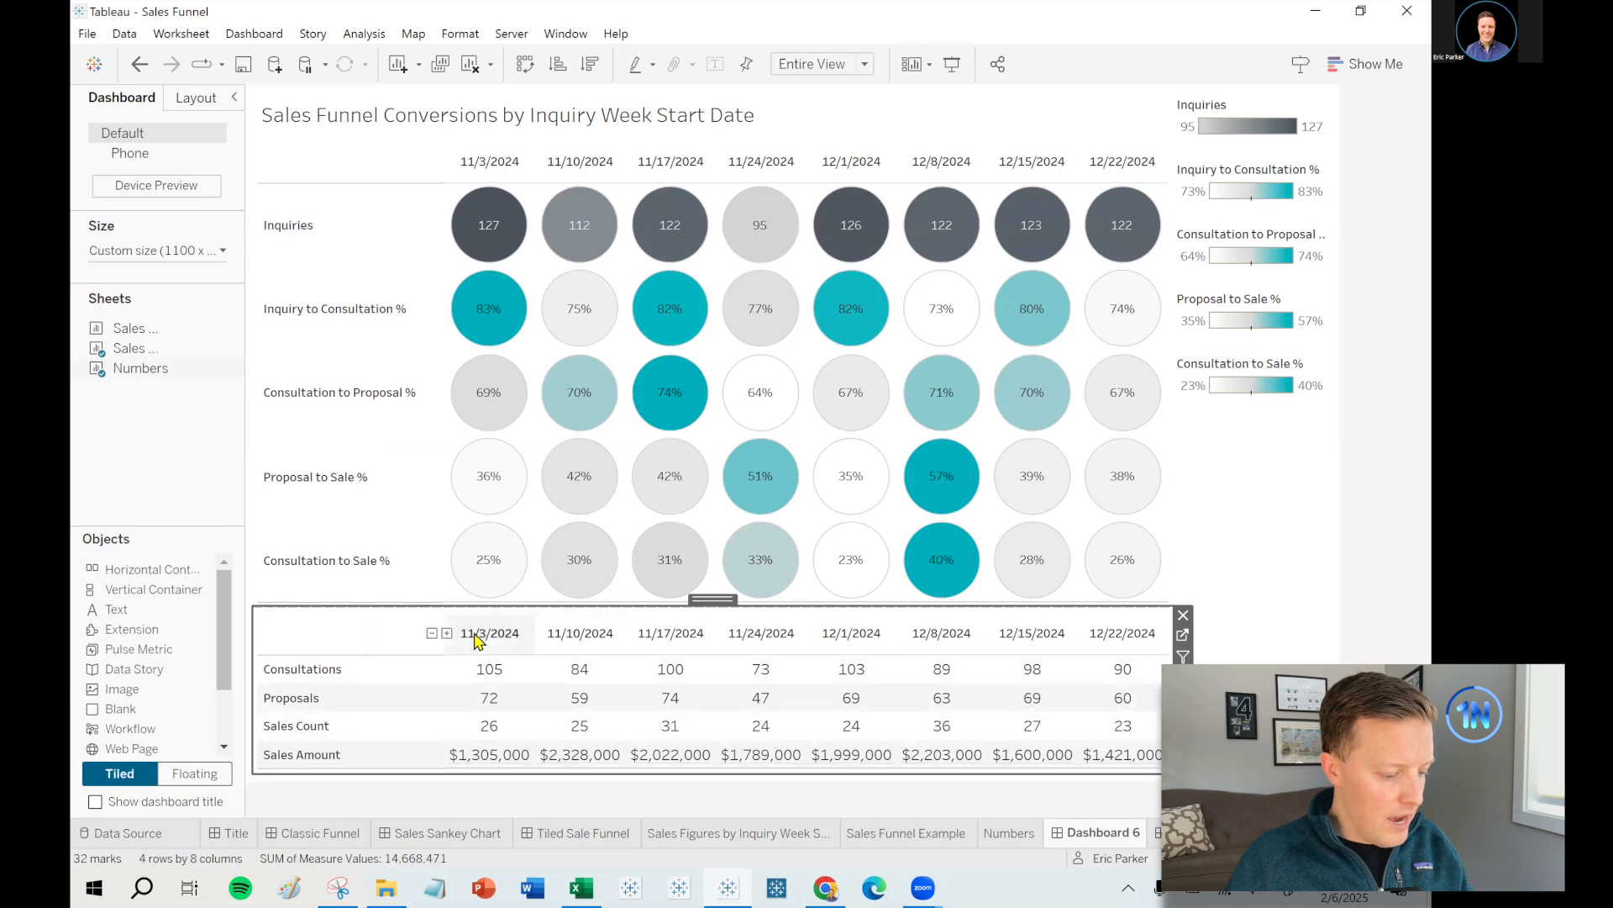
{"action": "left_click", "coordinate": [485, 636]}
{"action": "right_click", "coordinate": [503, 689]}
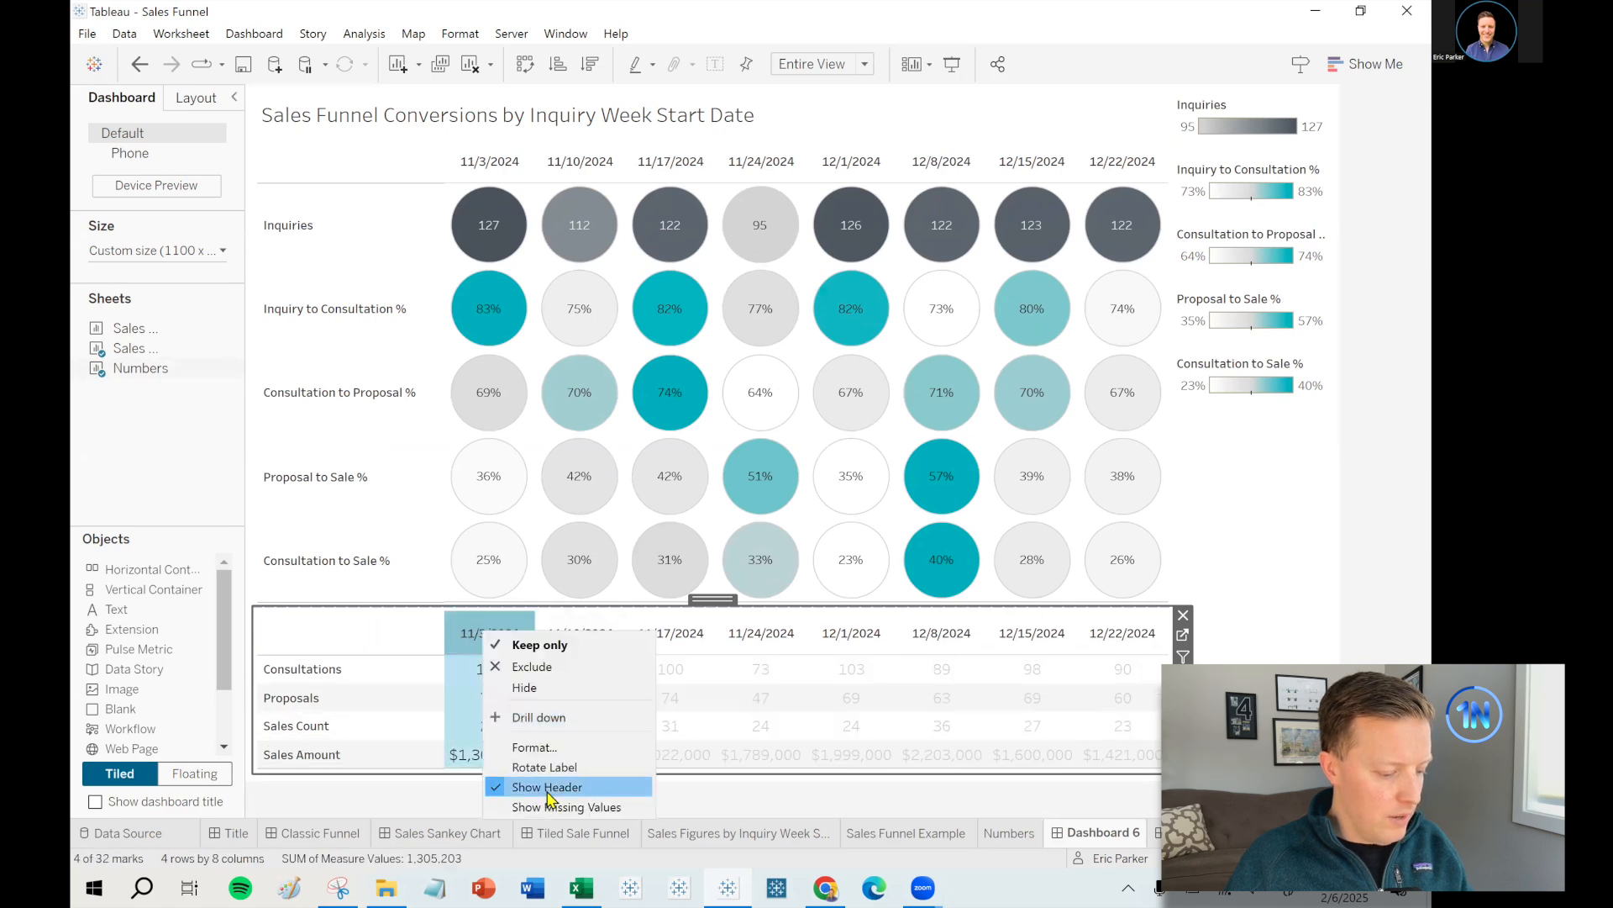
{"action": "left_click", "coordinate": [538, 781]}
{"action": "left_click_drag", "start_coordinate": [571, 607], "coordinate": [576, 663]}
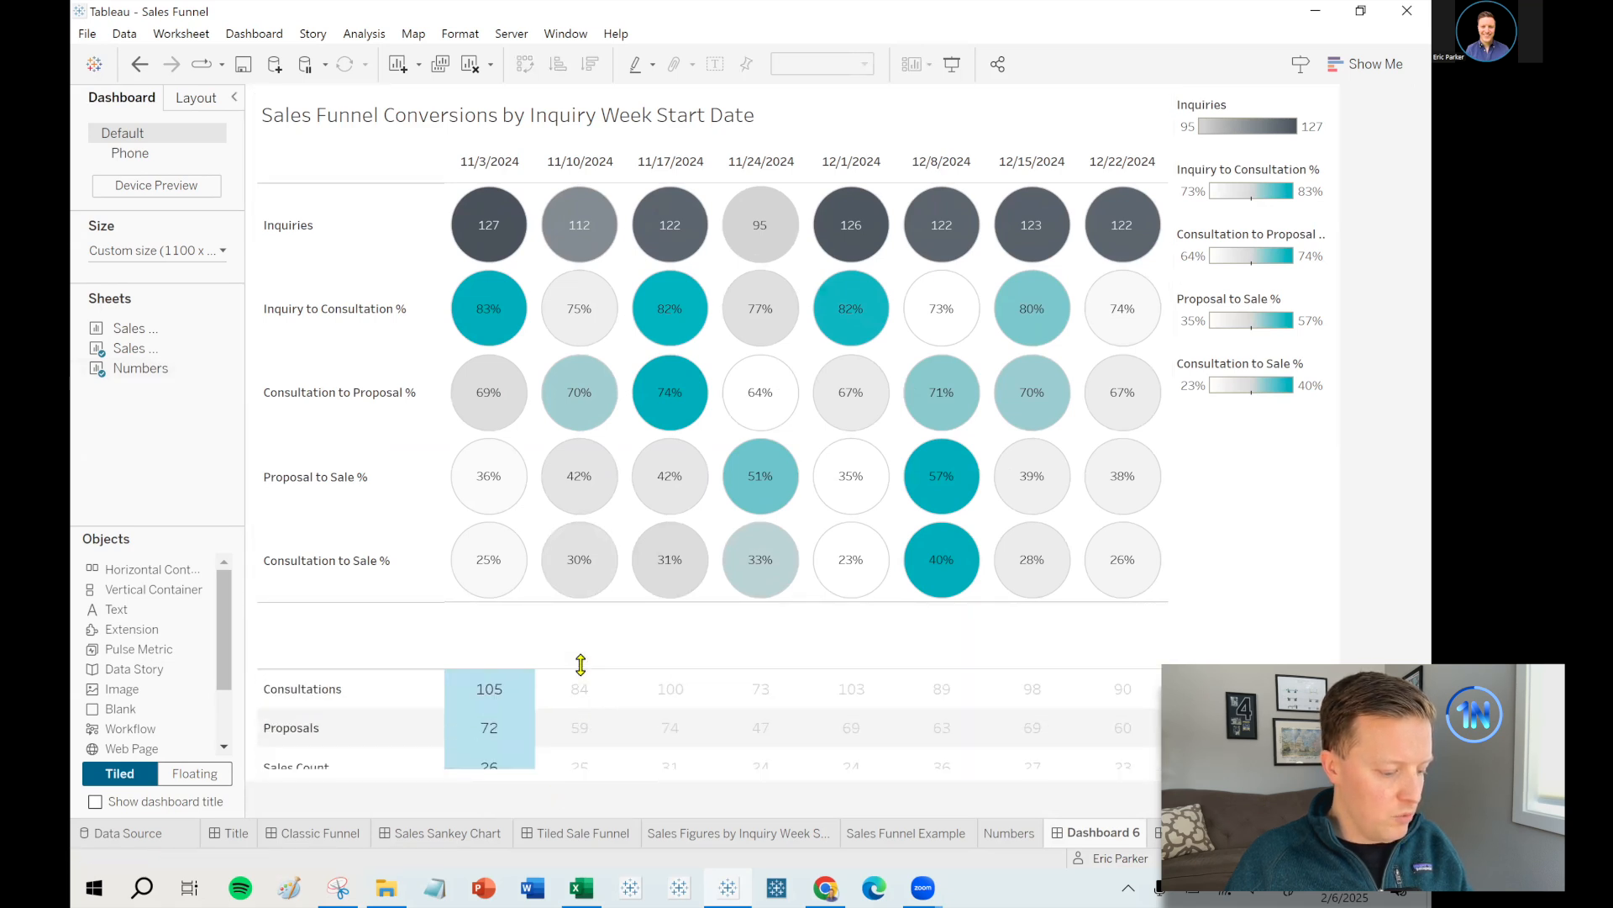
{"action": "left_click", "coordinate": [562, 693]}
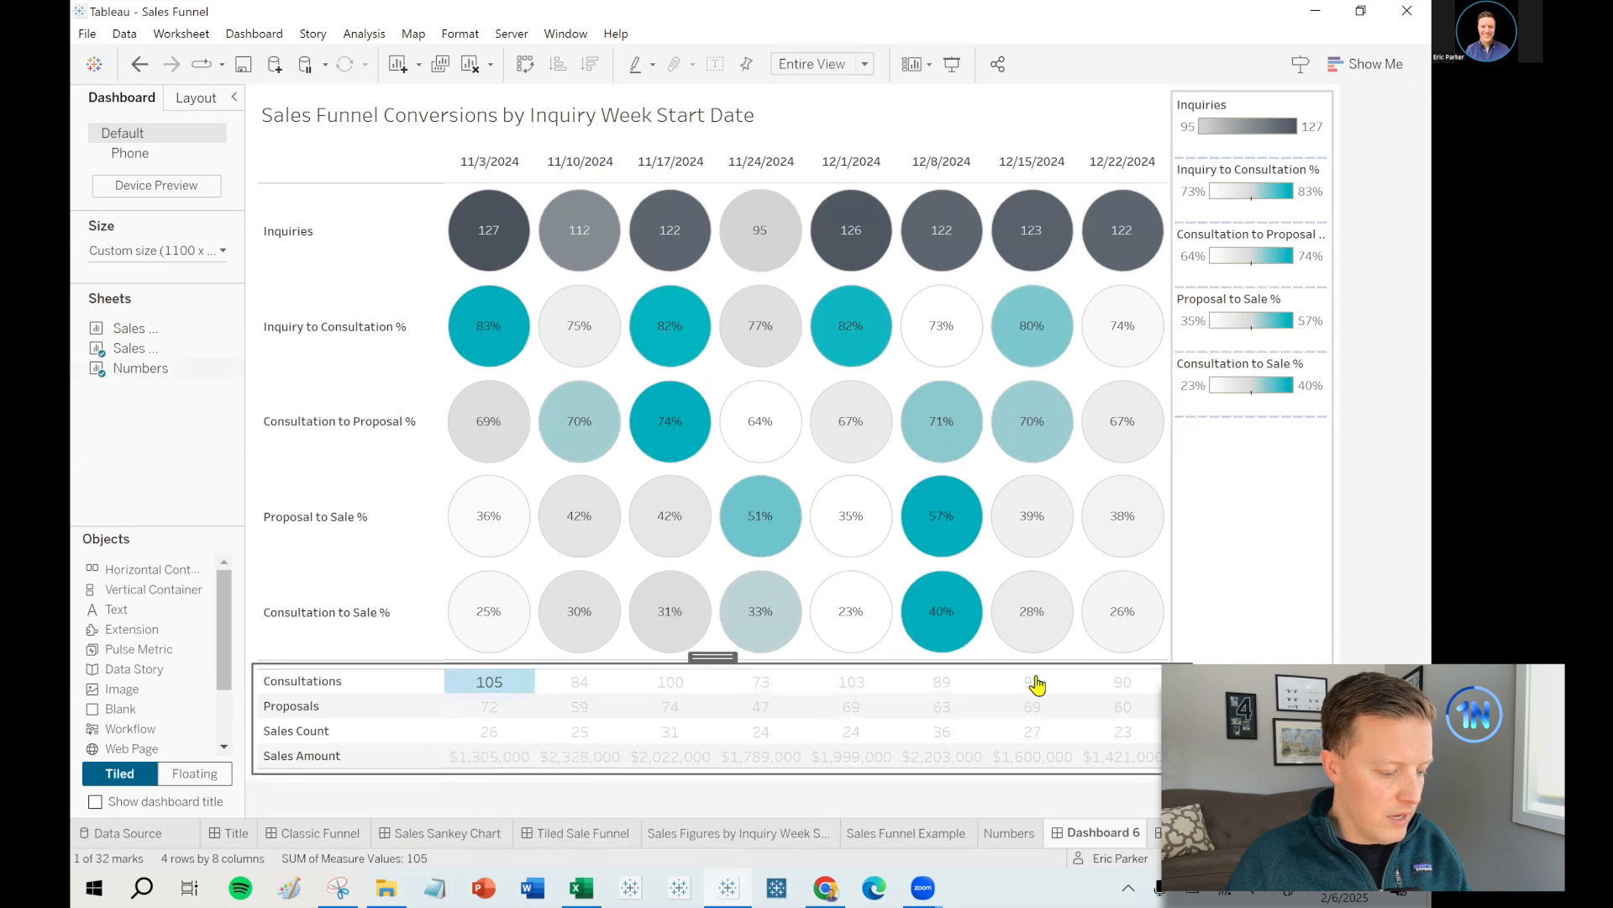
- Delete the container holding the colour legends
{"action": "left_click", "coordinate": [1260, 109]}
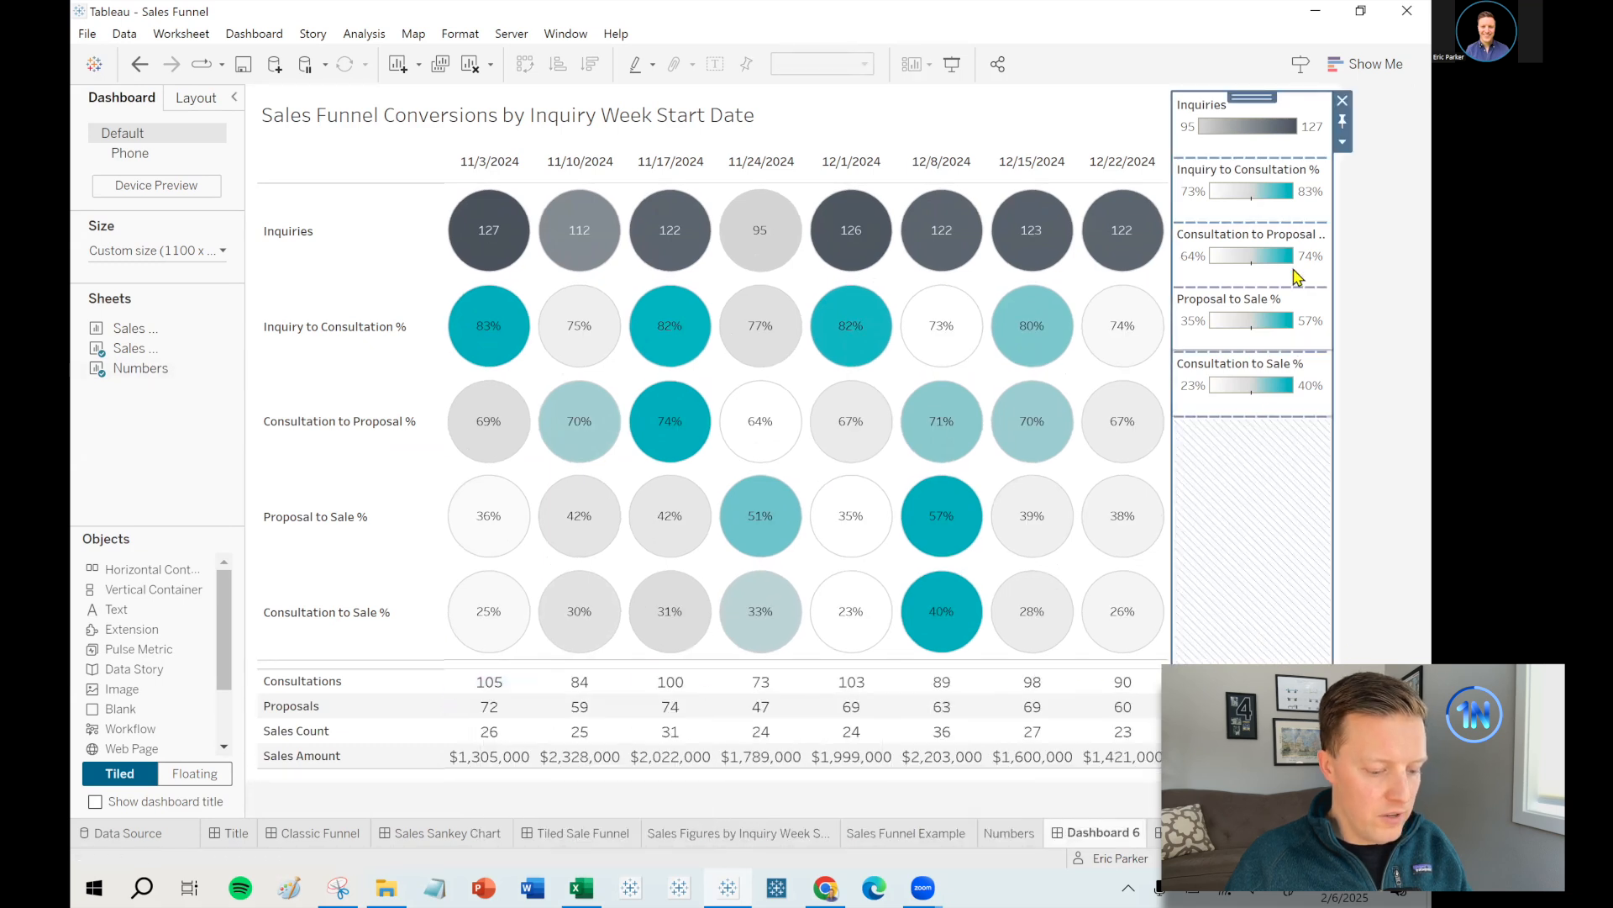
{"action": "left_click", "coordinate": [1342, 100]}
{"action": "left_click", "coordinate": [840, 479]}
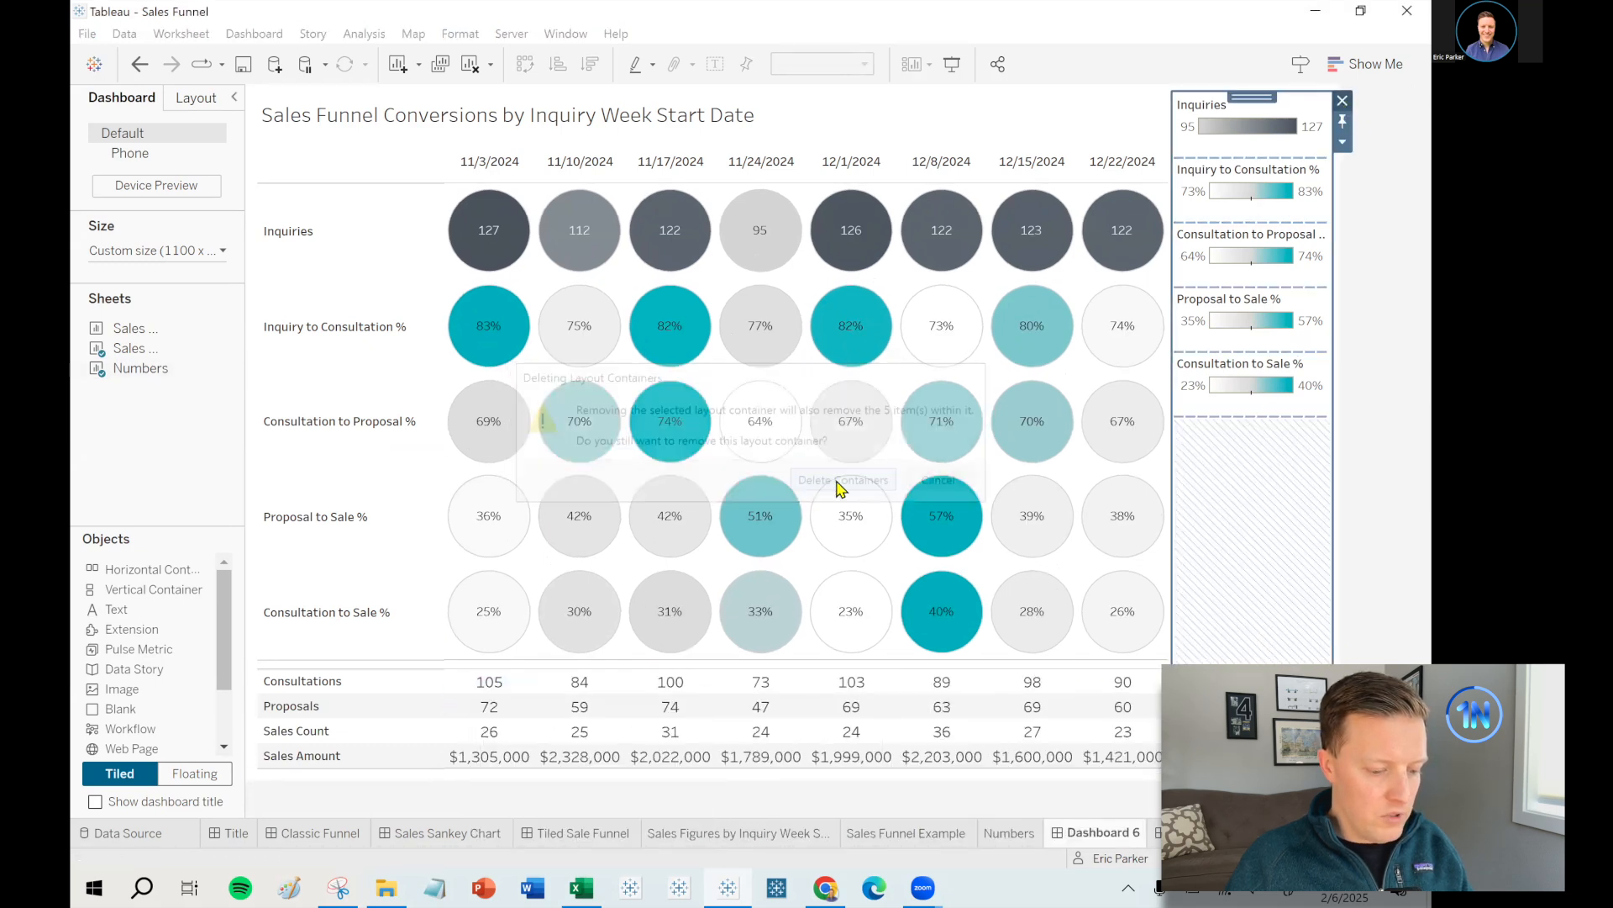
{"action": "double_click", "coordinate": [1103, 835]}
- Name the dashboard 'Funnel Dashboard' and turn on its title
{"action": "type", "text": "Fu"}
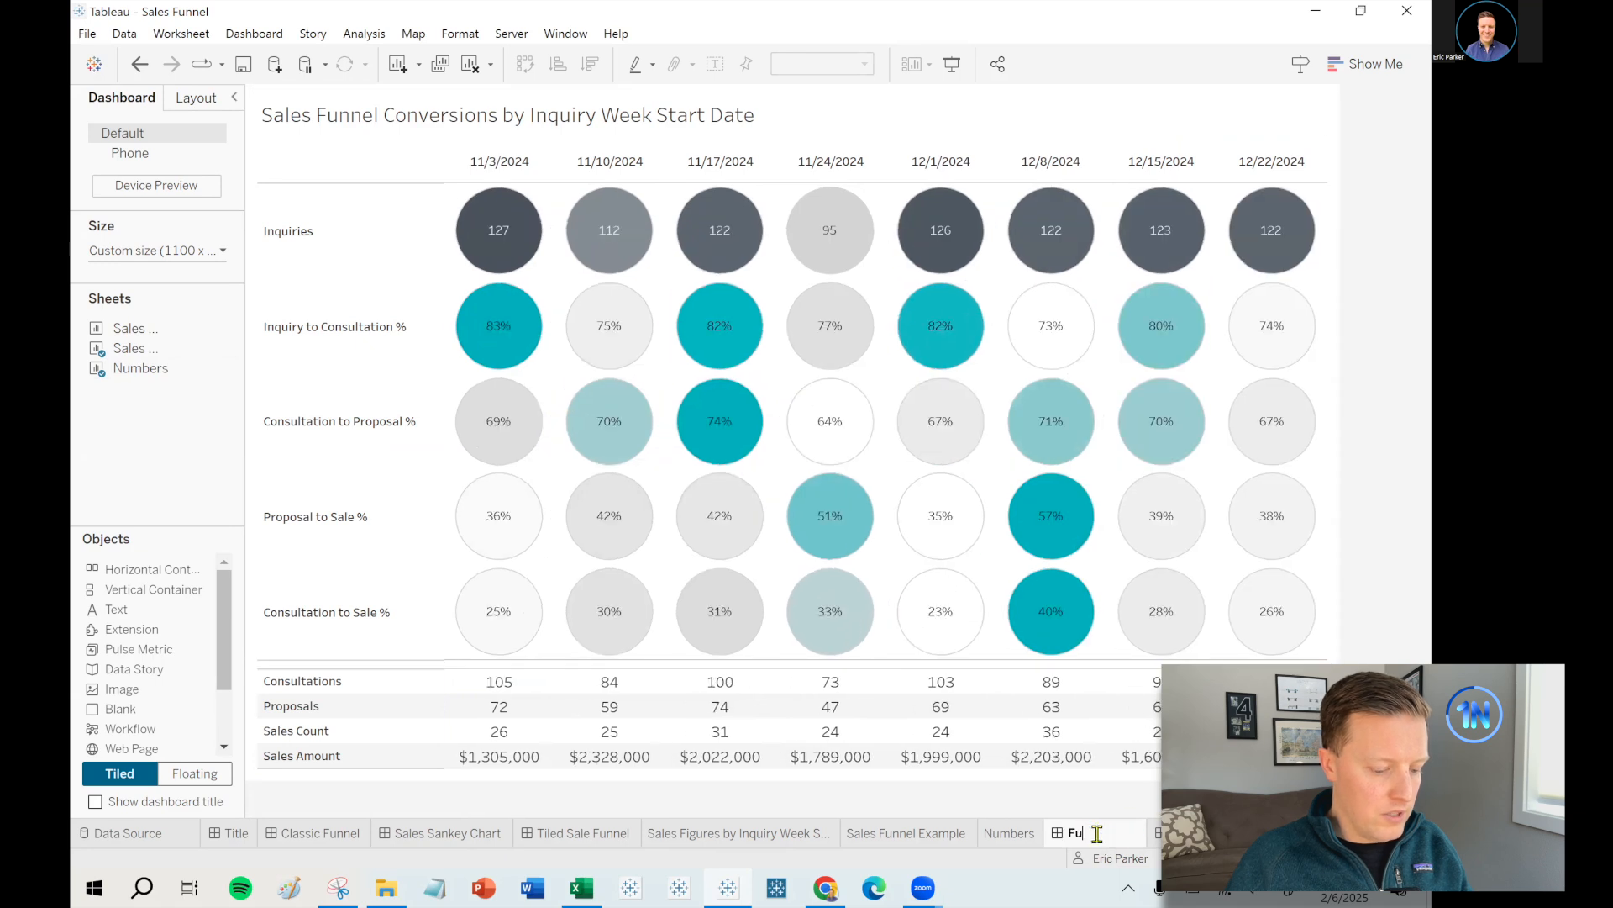
{"action": "type", "text": "nnel Dashboard"}
{"action": "key", "text": "Return"}
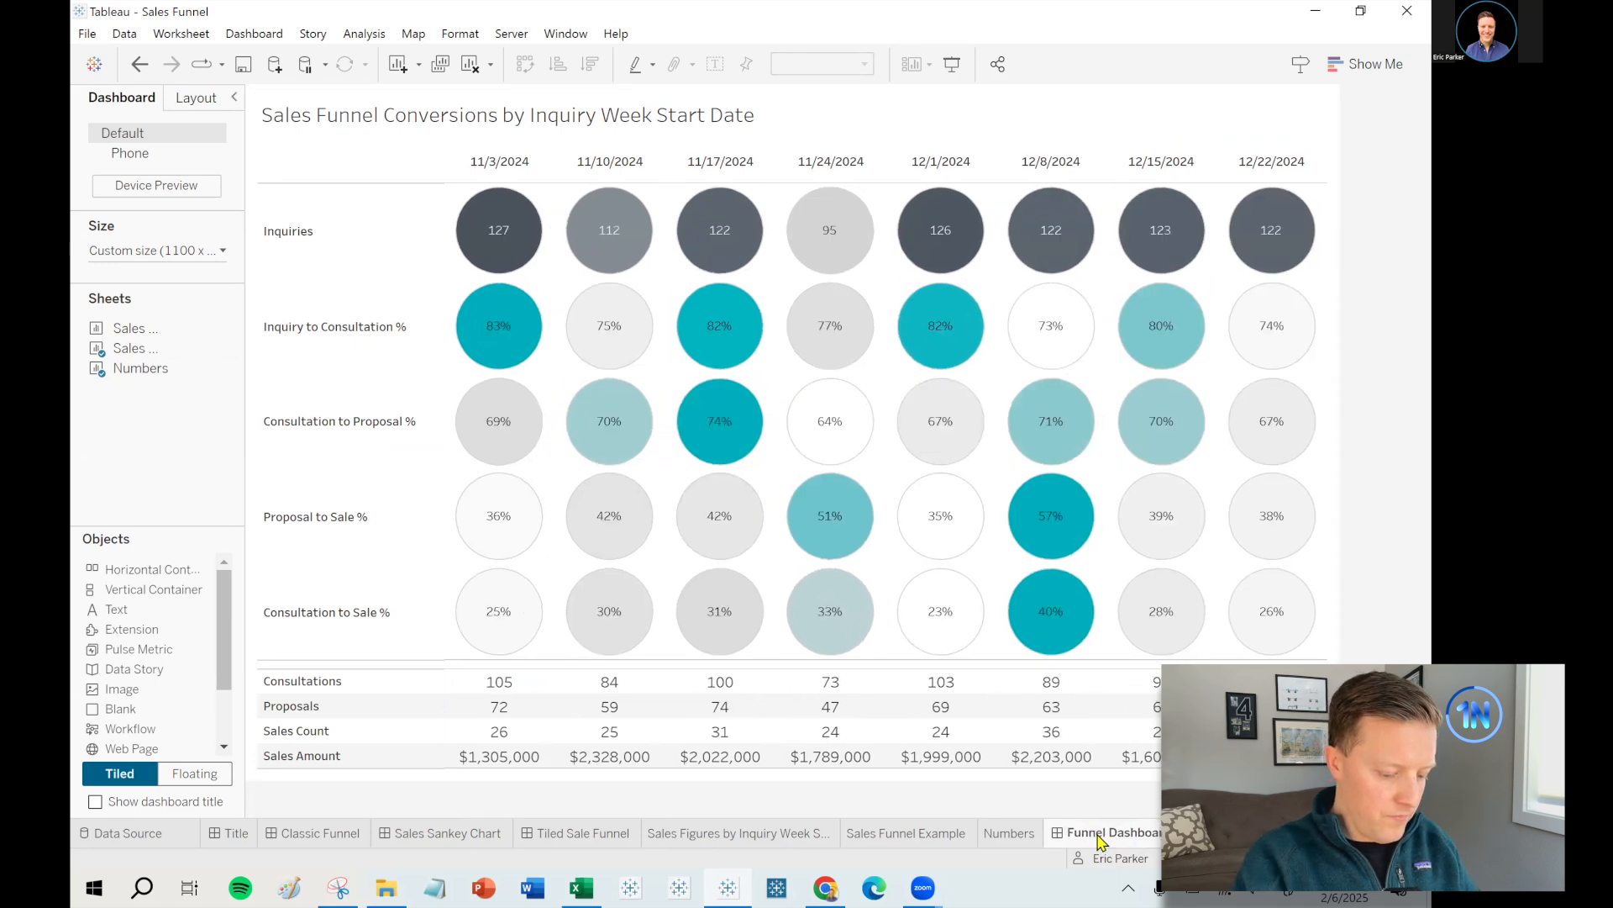
{"action": "left_click", "coordinate": [95, 801]}
{"action": "type", "text": "Sale"}
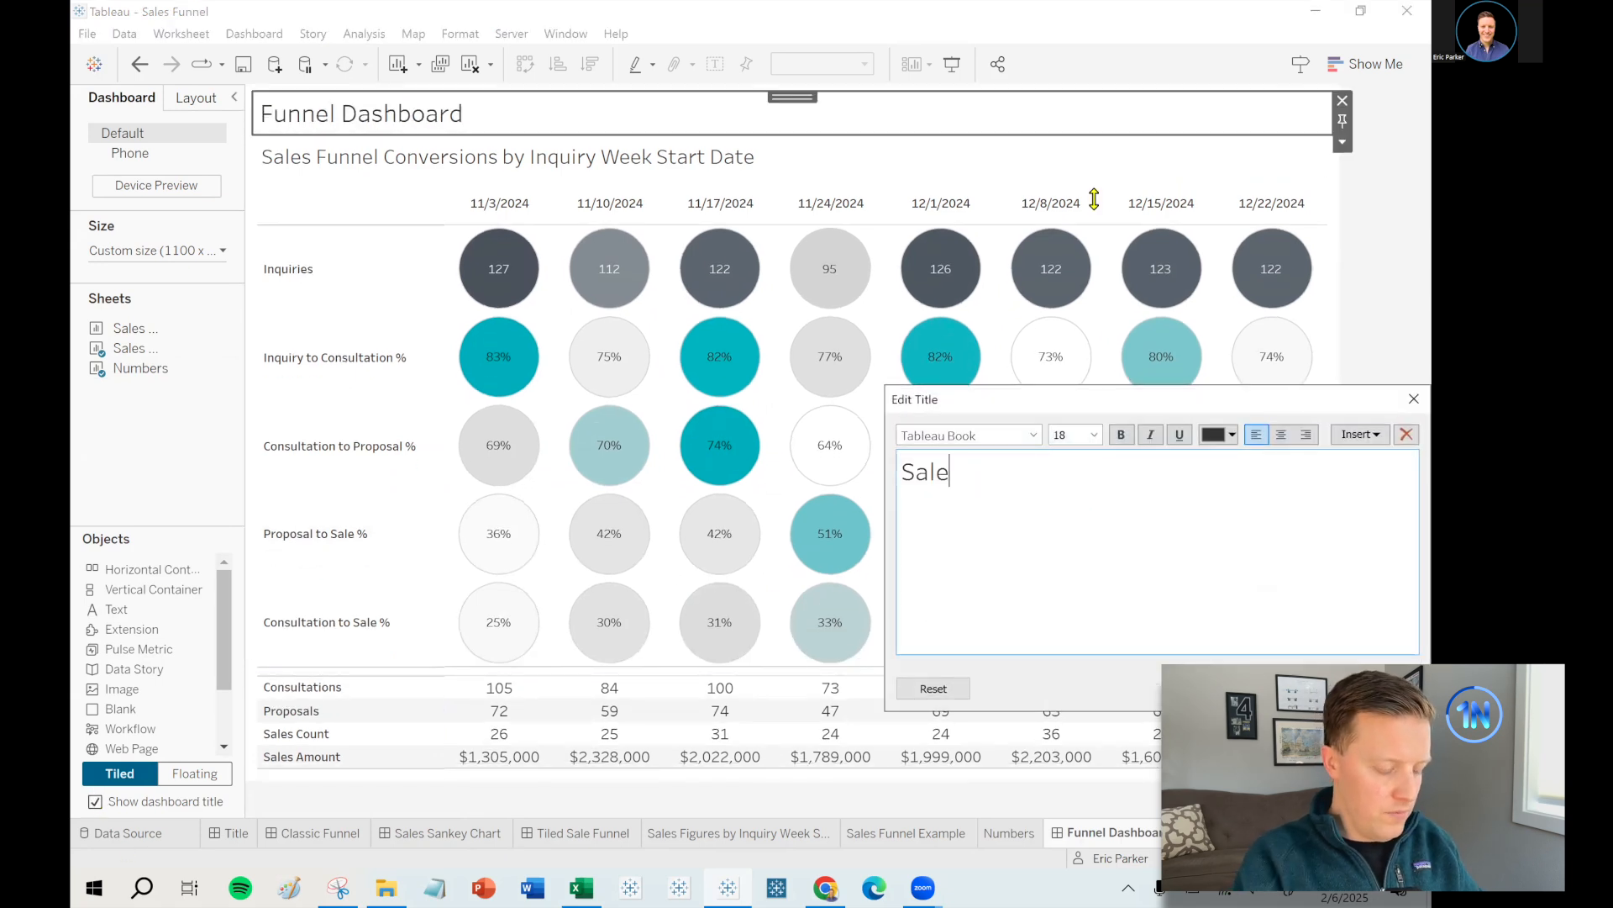
{"action": "left_click", "coordinate": [1413, 399]}
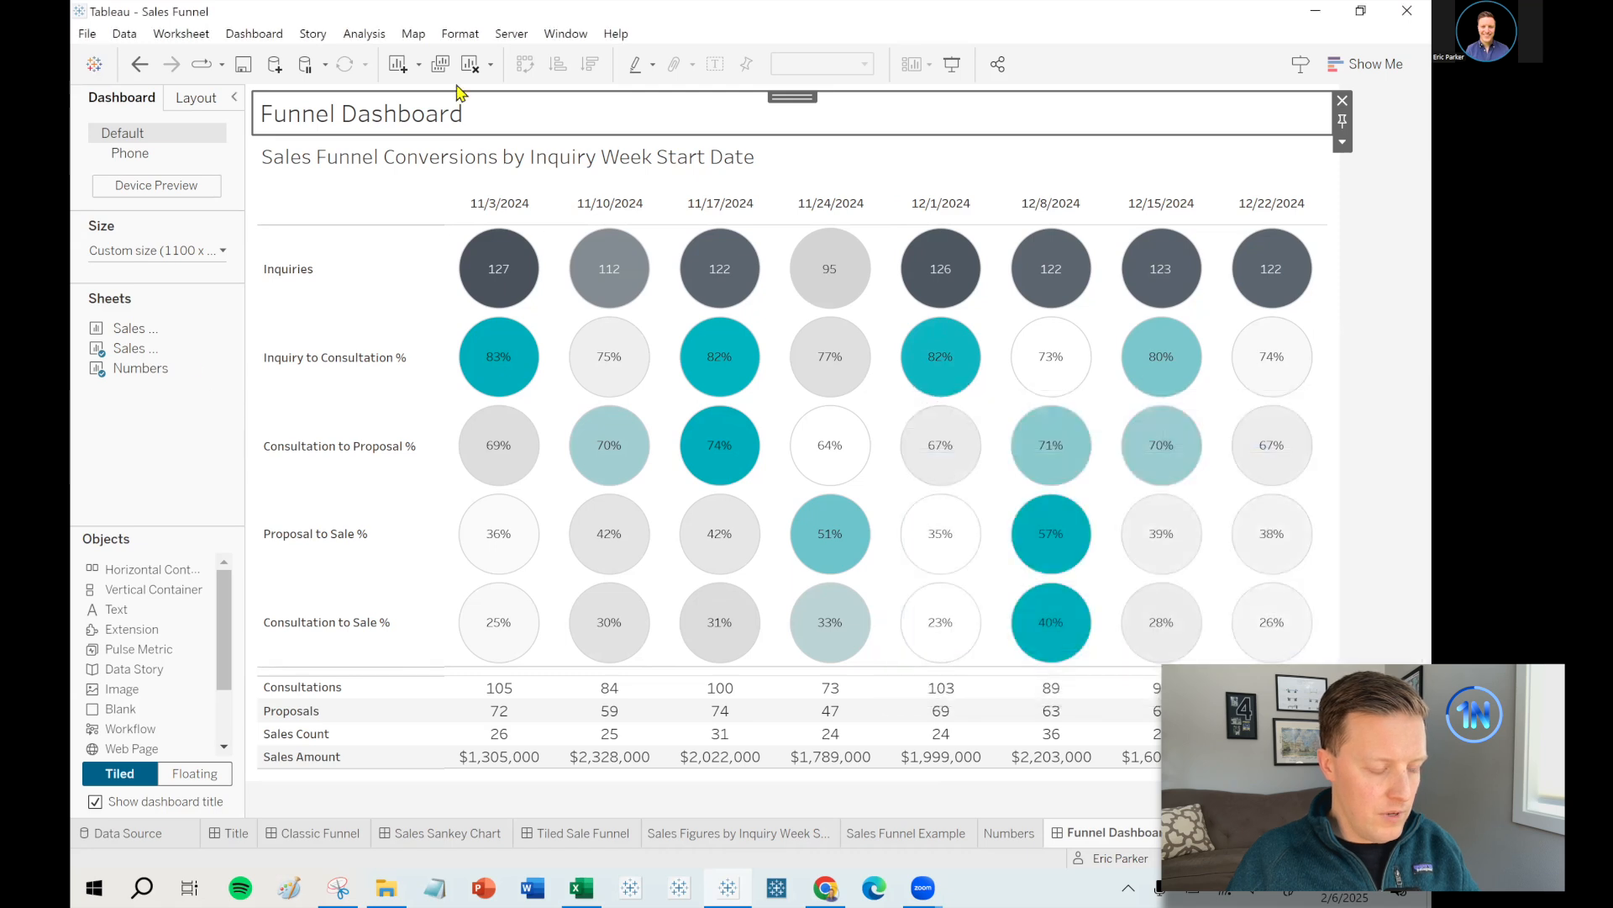
- Format the dashboard title as white, centred text
{"action": "double_click", "coordinate": [418, 118]}
{"action": "left_click", "coordinate": [1229, 436]}
{"action": "left_click", "coordinate": [1231, 463]}
{"action": "left_click", "coordinate": [1282, 435]}
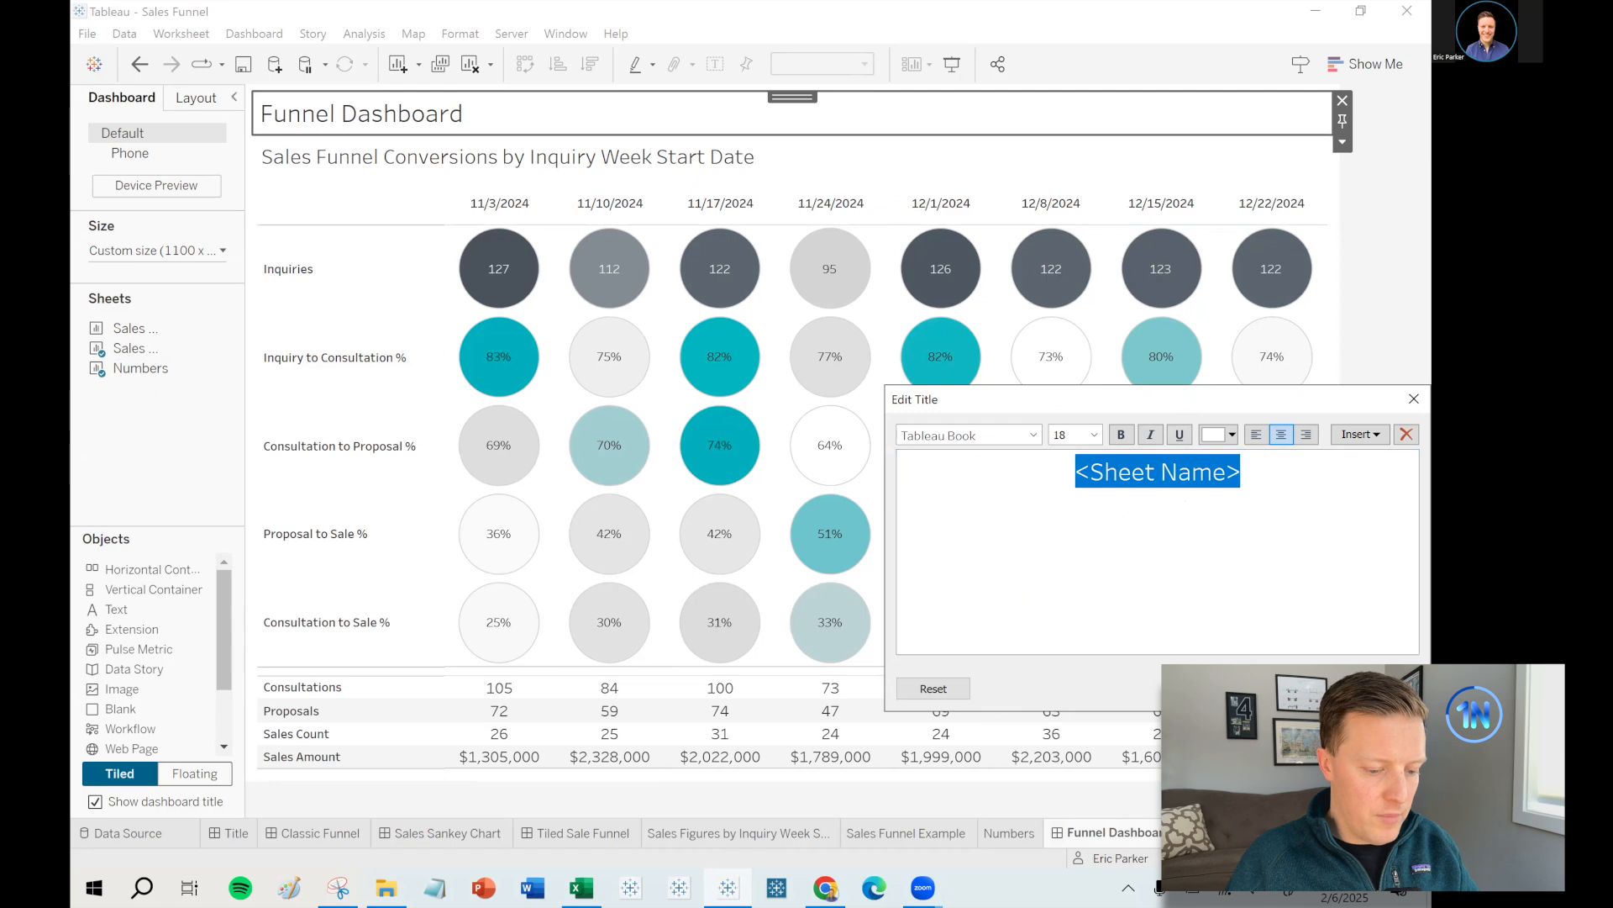
{"action": "left_click", "coordinate": [1221, 688]}
- Give the title bar a dark grey background and 0 top padding
{"action": "left_click", "coordinate": [190, 101]}
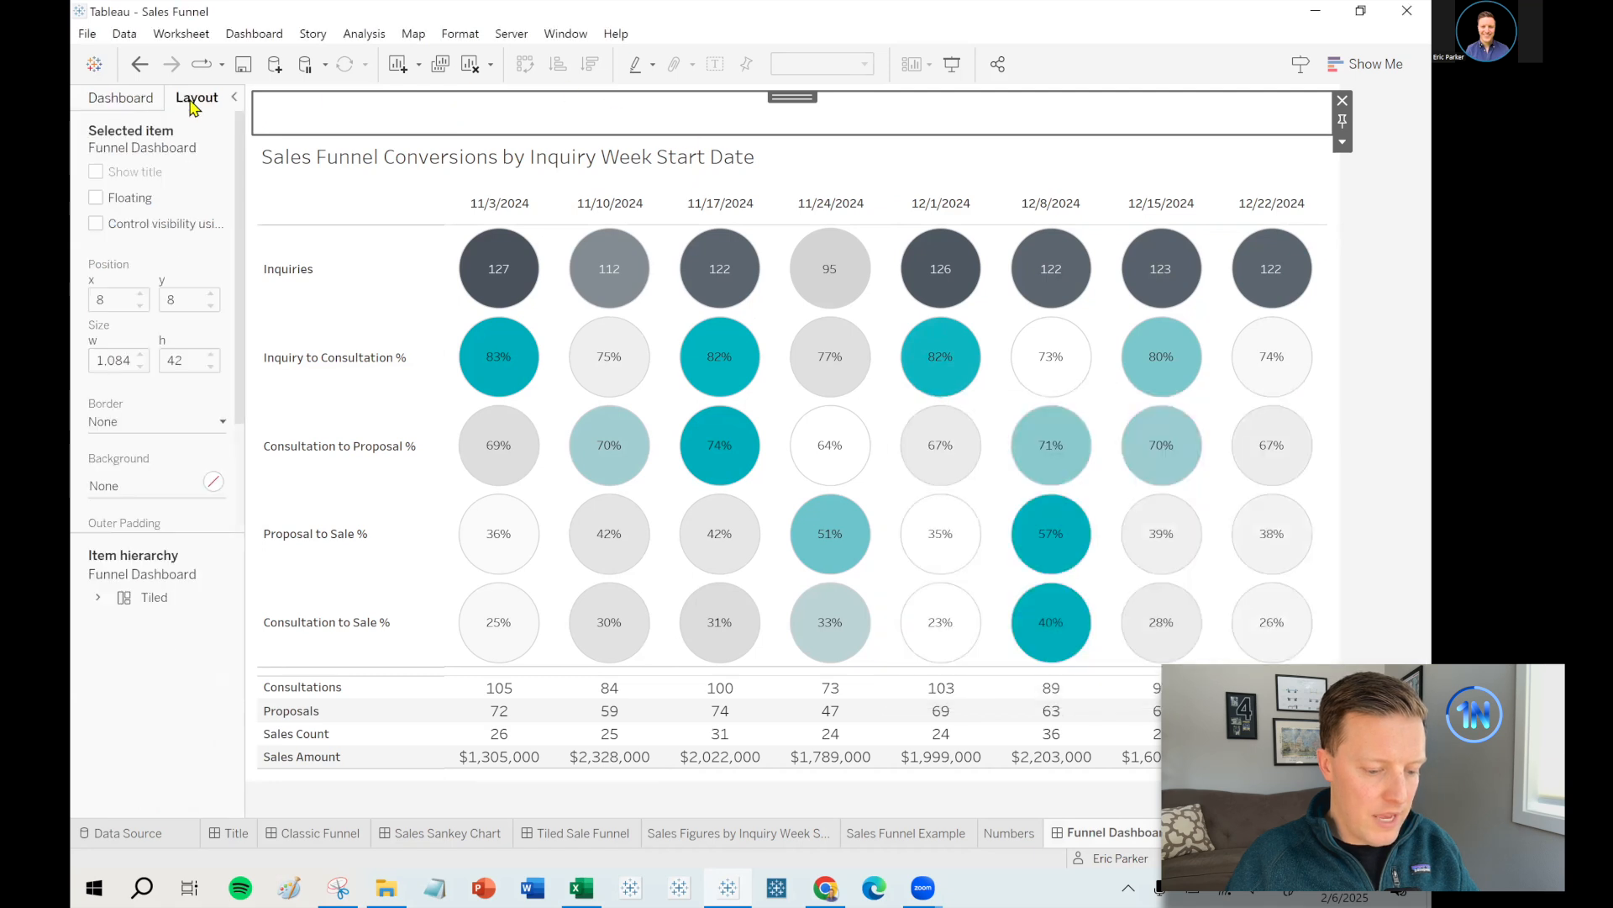
{"action": "left_click", "coordinate": [141, 487]}
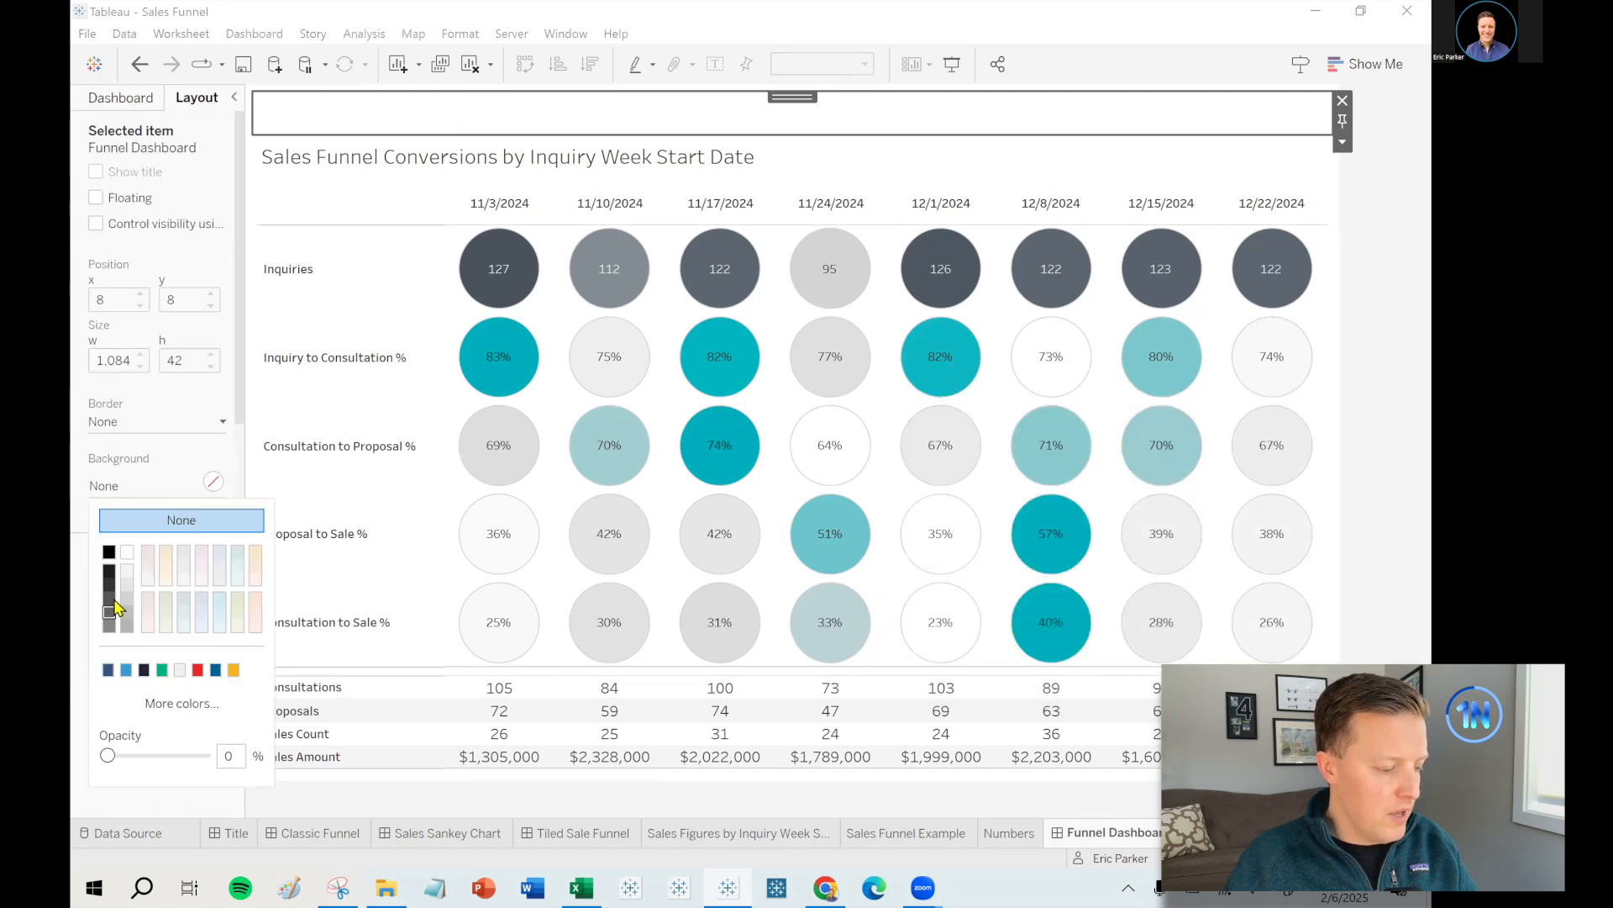
{"action": "left_click", "coordinate": [110, 611]}
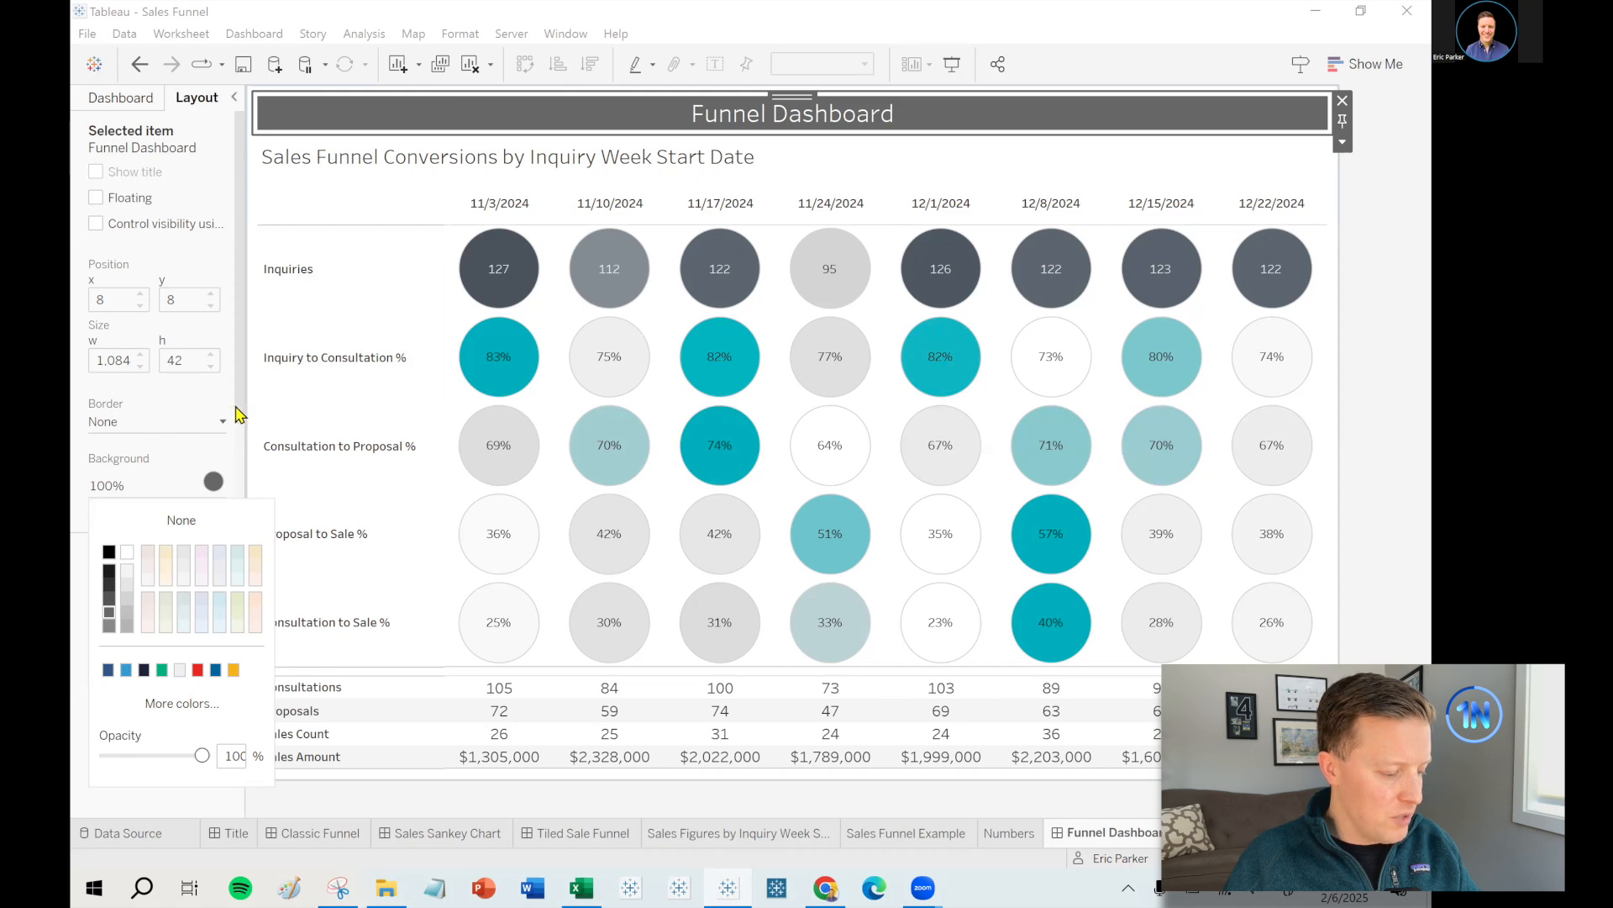
{"action": "scroll", "coordinate": [240, 416], "scroll_direction": "down", "scroll_amount": 3}
{"action": "left_click", "coordinate": [189, 477]}
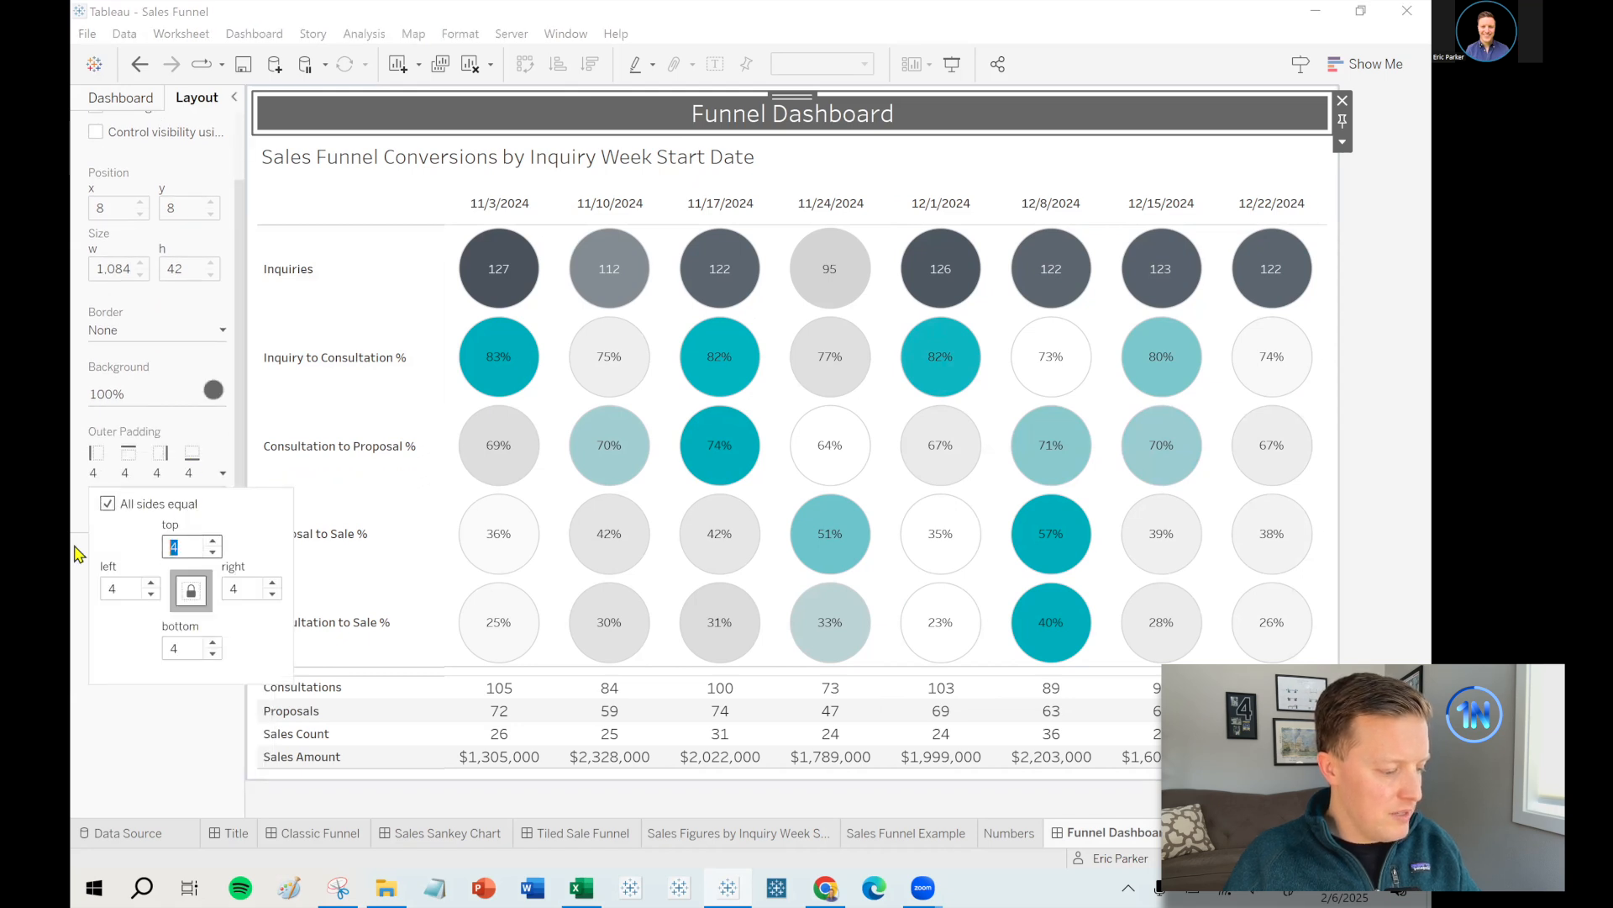
{"action": "type", "text": "0"}
{"action": "key", "text": "Return"}
{"action": "left_click", "coordinate": [1385, 307]}
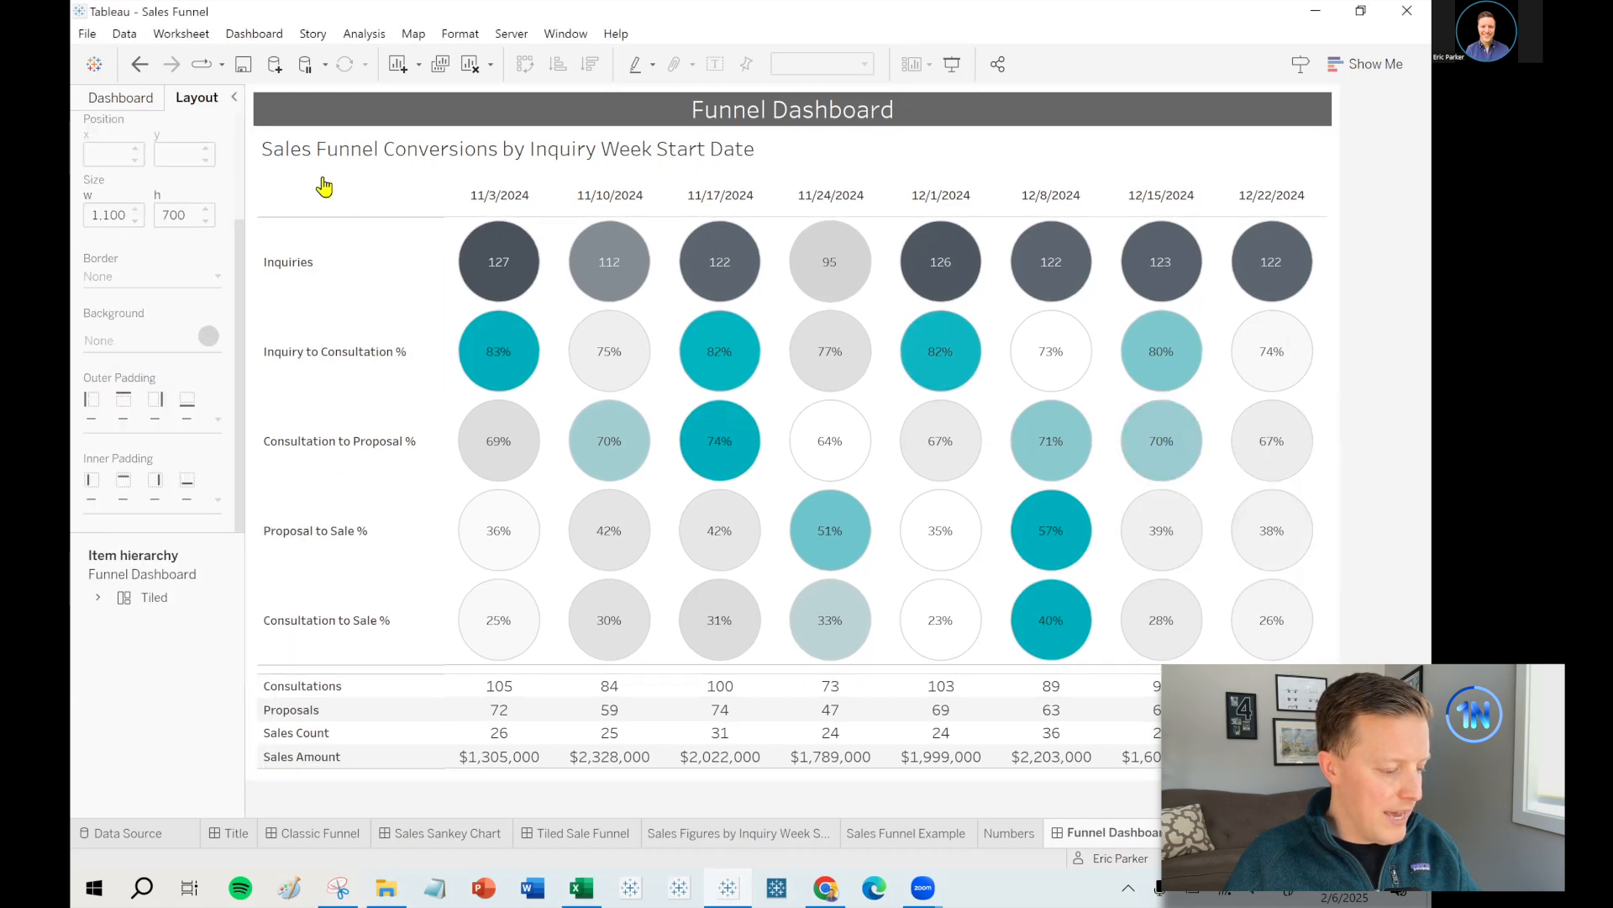
- Add an empty Horizontal Container strip beneath the title
{"action": "left_click", "coordinate": [115, 107]}
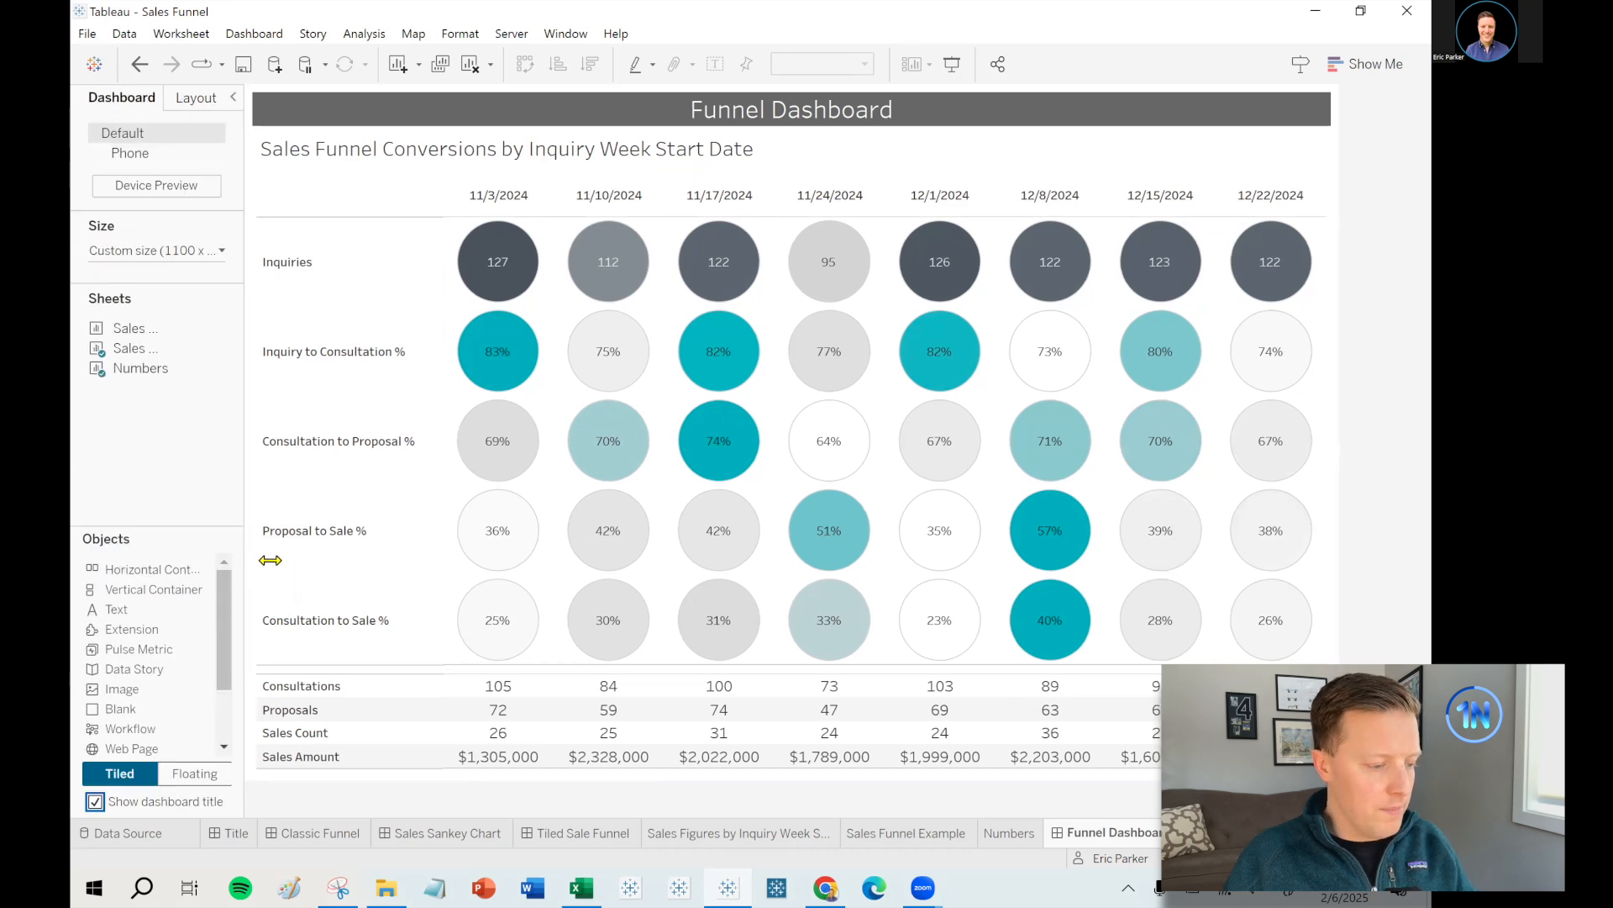
{"action": "left_click_drag", "start_coordinate": [245, 559], "coordinate": [270, 560]}
{"action": "left_click_drag", "start_coordinate": [152, 570], "coordinate": [756, 188]}
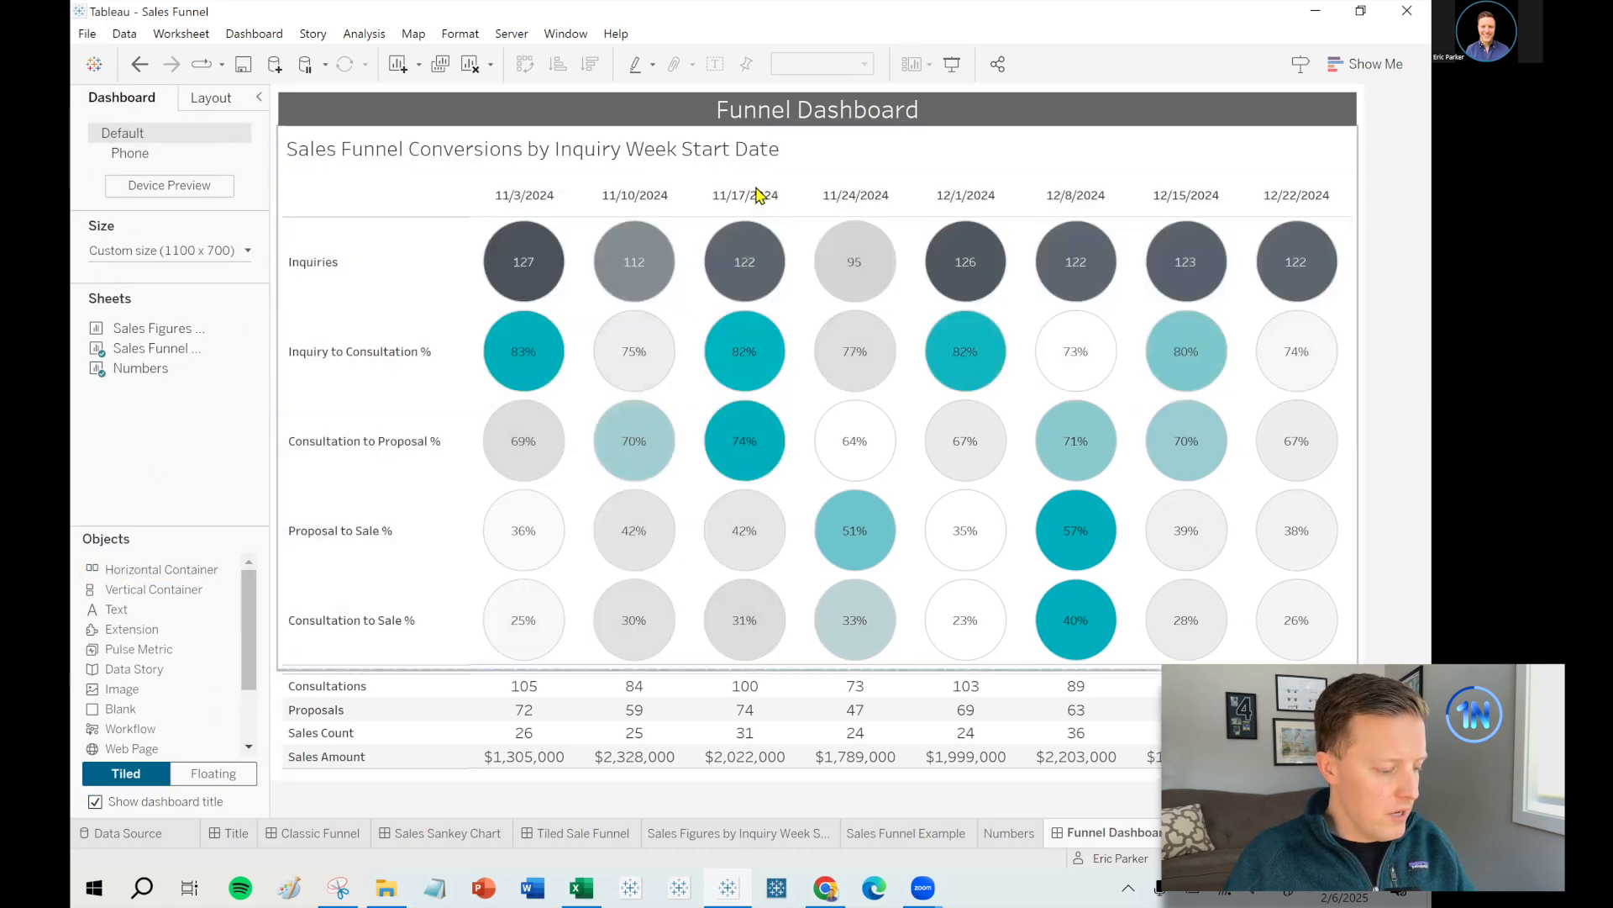
{"action": "left_click_drag", "start_coordinate": [750, 396], "coordinate": [780, 129]}
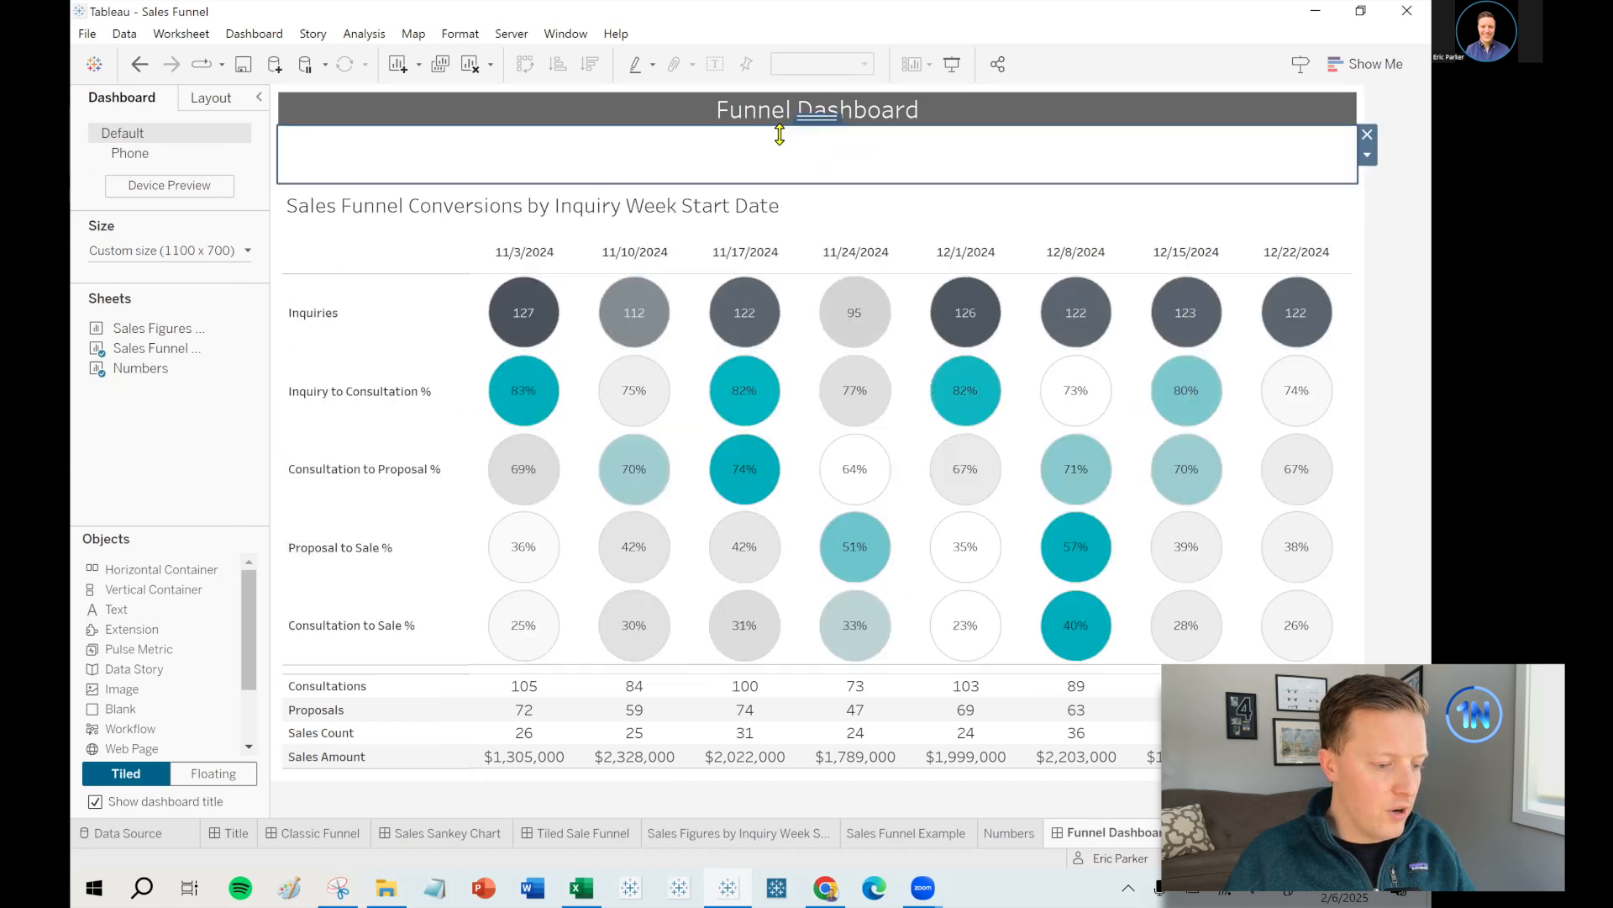
{"action": "left_click", "coordinate": [1352, 215]}
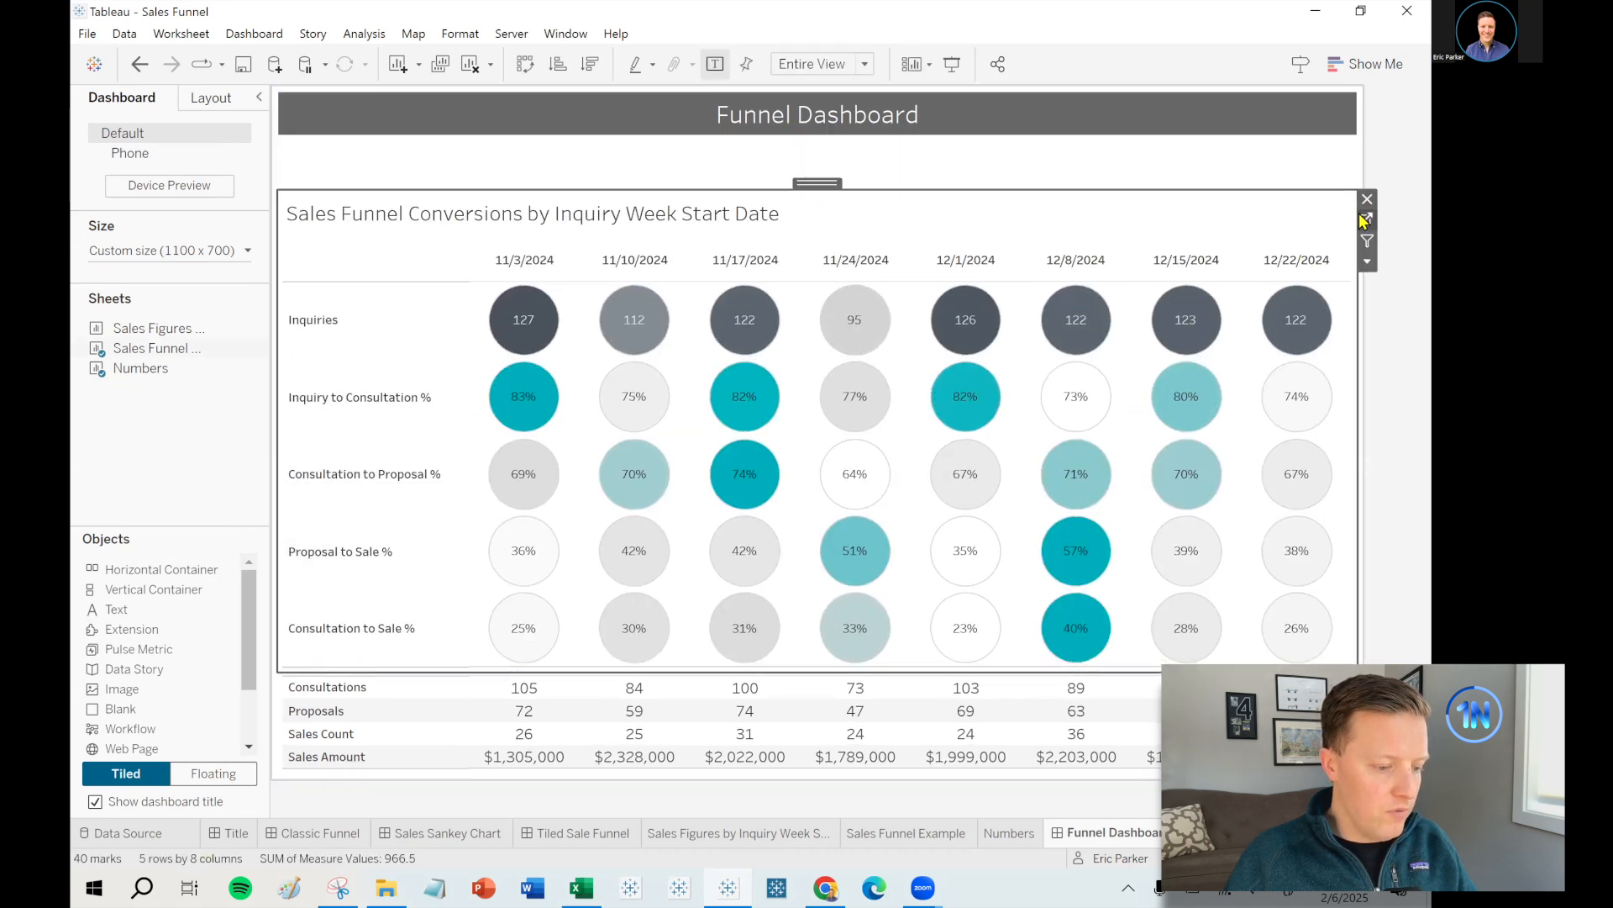
- Add State and Project Type filters including all values to the Sales Funnel Example worksheet
{"action": "left_click", "coordinate": [1367, 219]}
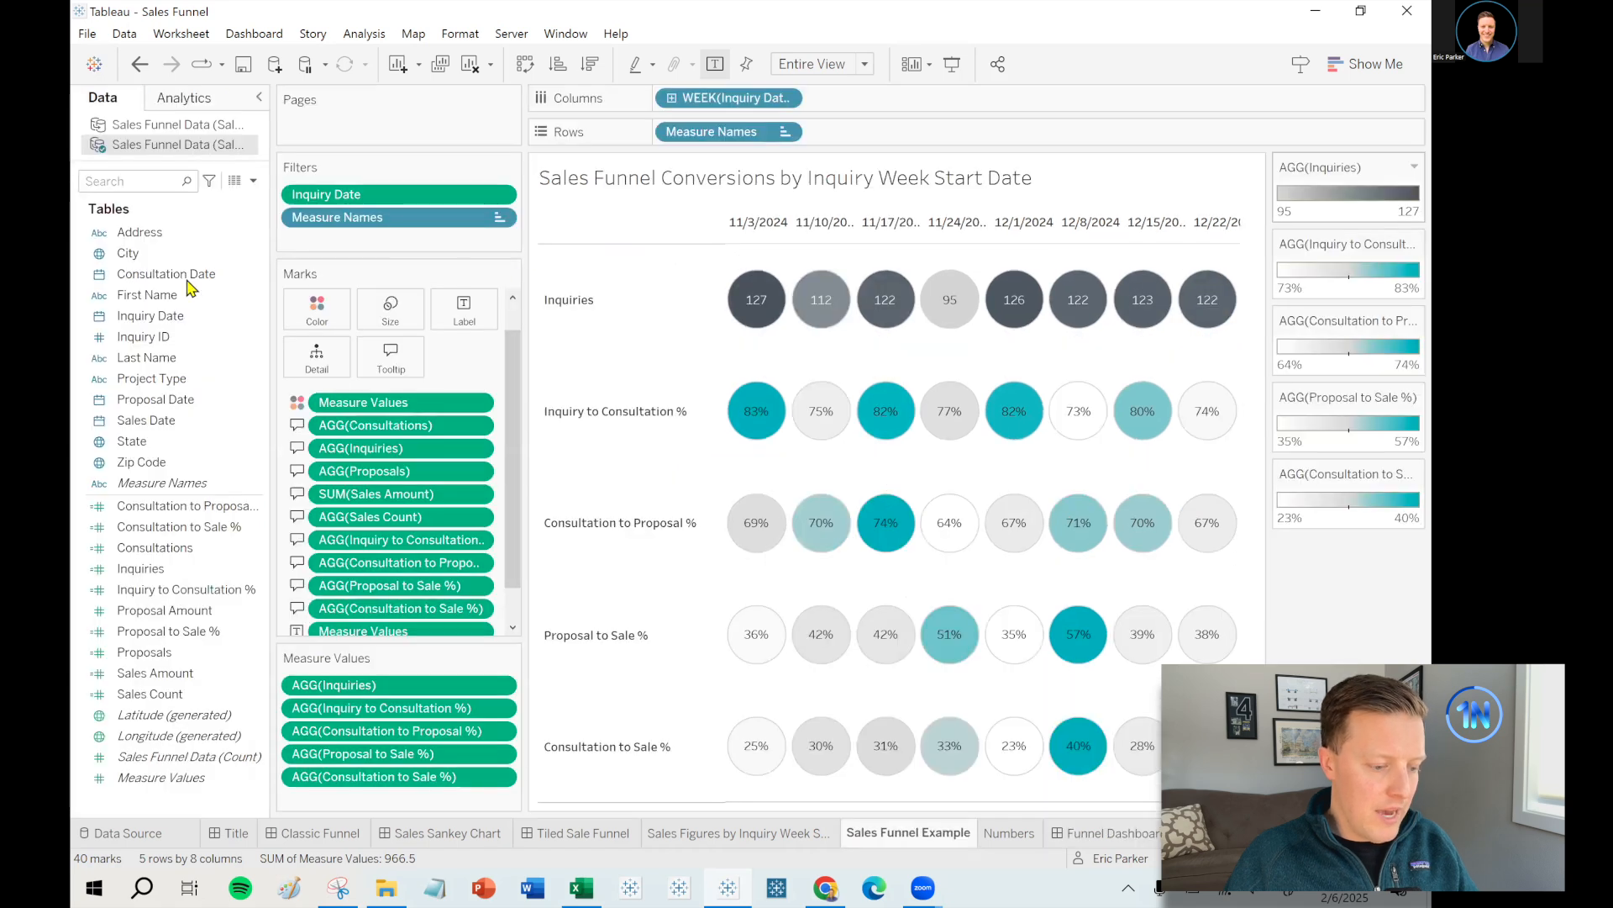
{"action": "left_click", "coordinate": [163, 399]}
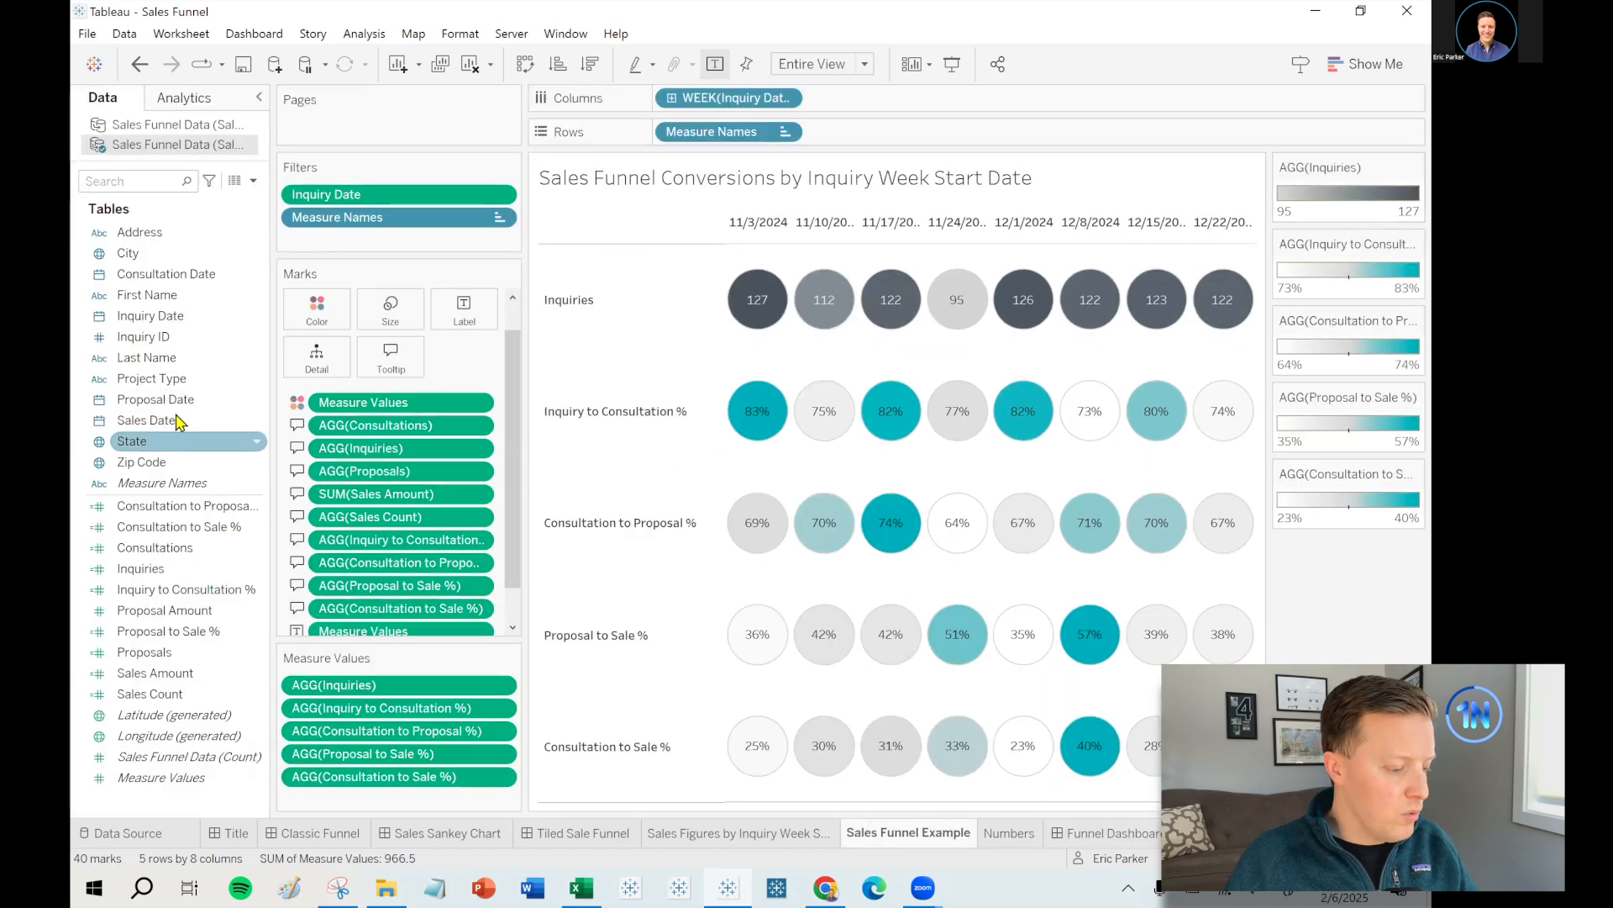
{"action": "left_click_drag", "start_coordinate": [138, 449], "coordinate": [395, 234]}
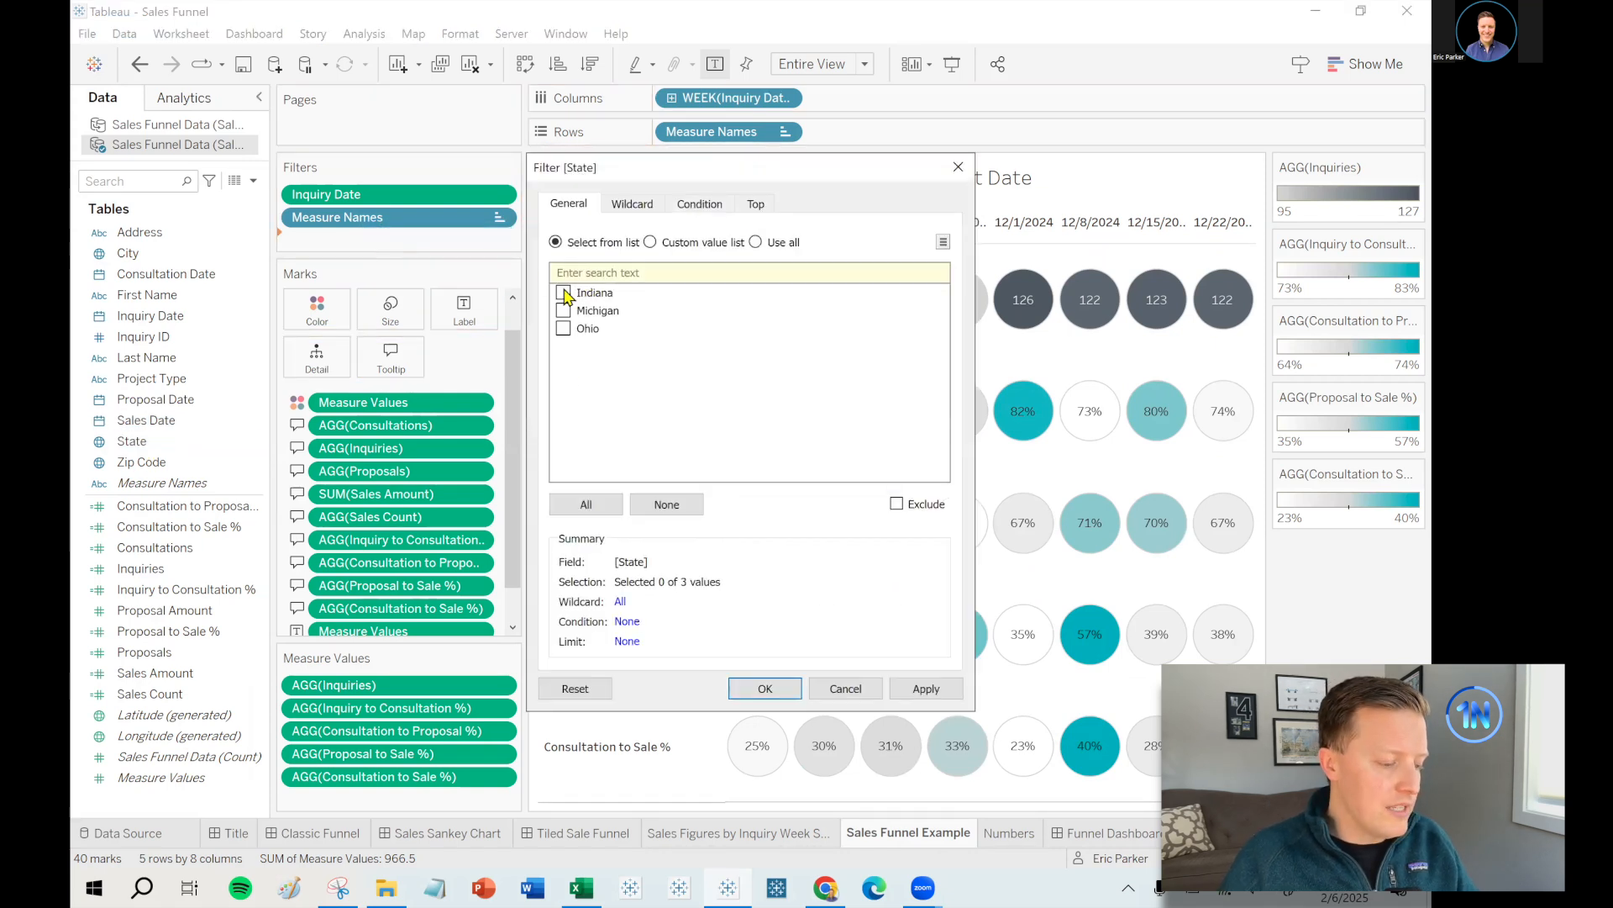
{"action": "left_click", "coordinate": [585, 505]}
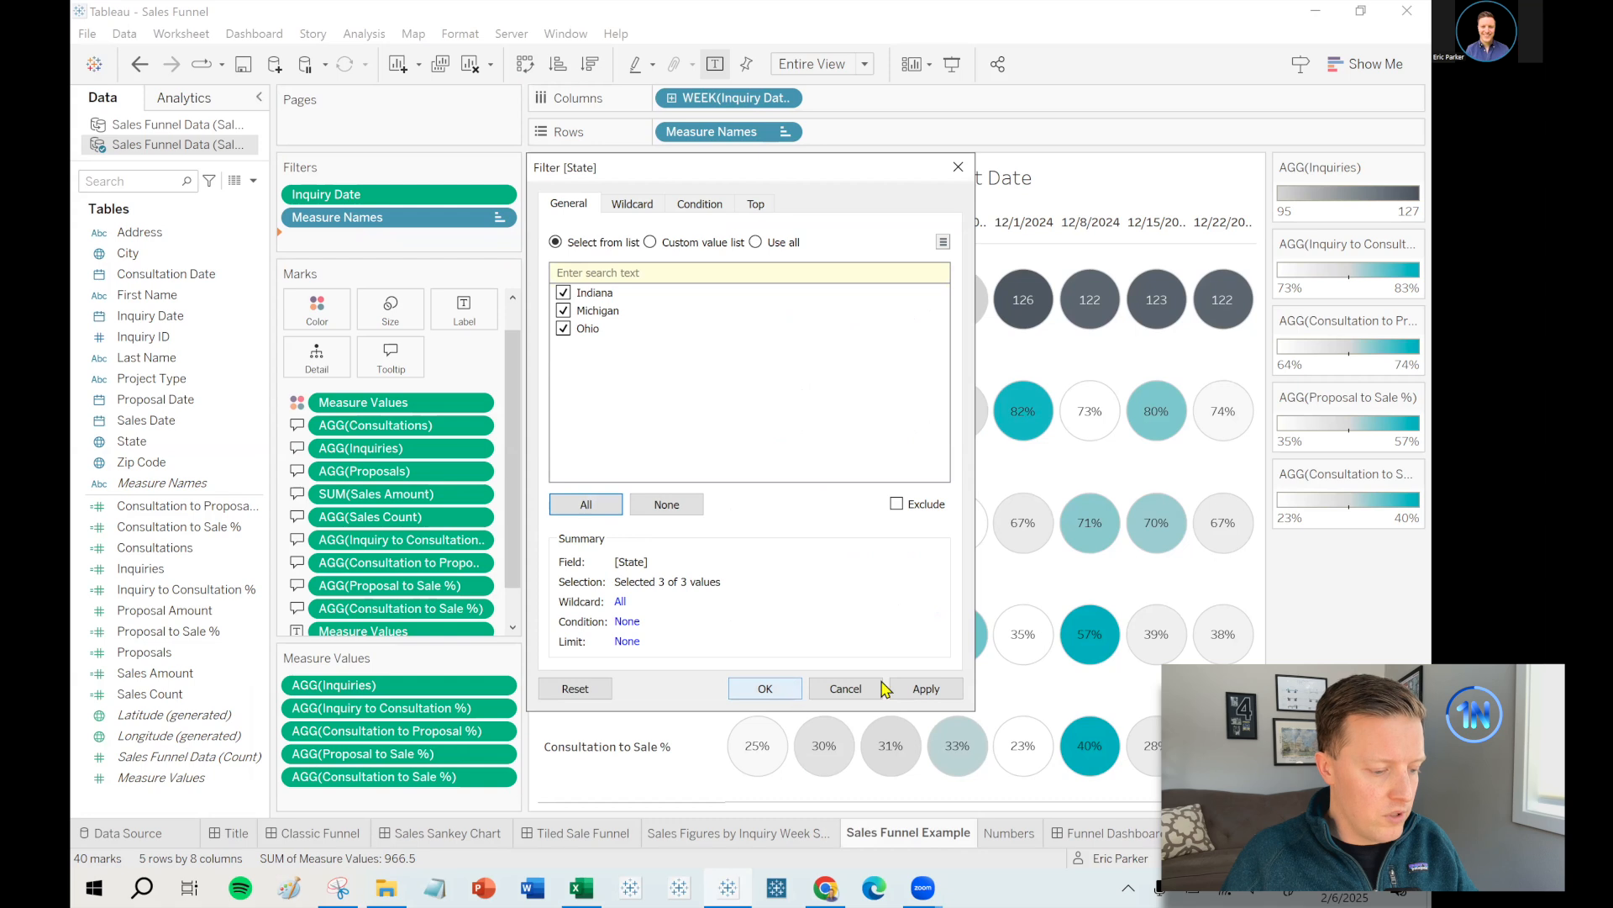
{"action": "left_click", "coordinate": [765, 688]}
{"action": "left_click", "coordinate": [128, 253]}
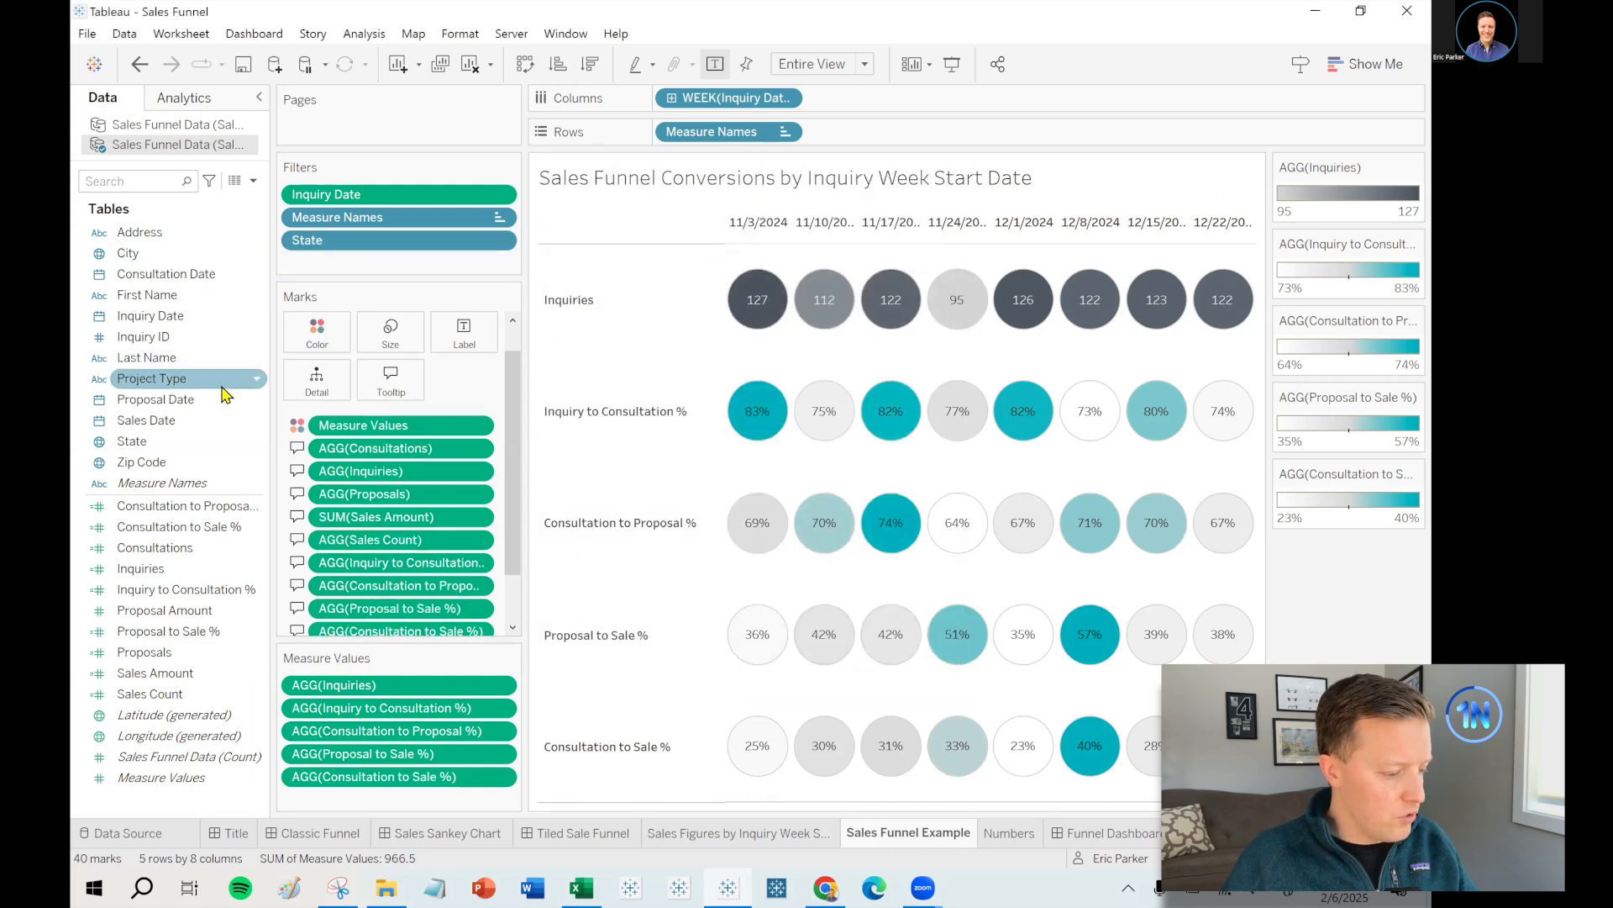
{"action": "left_click_drag", "start_coordinate": [151, 379], "coordinate": [338, 269]}
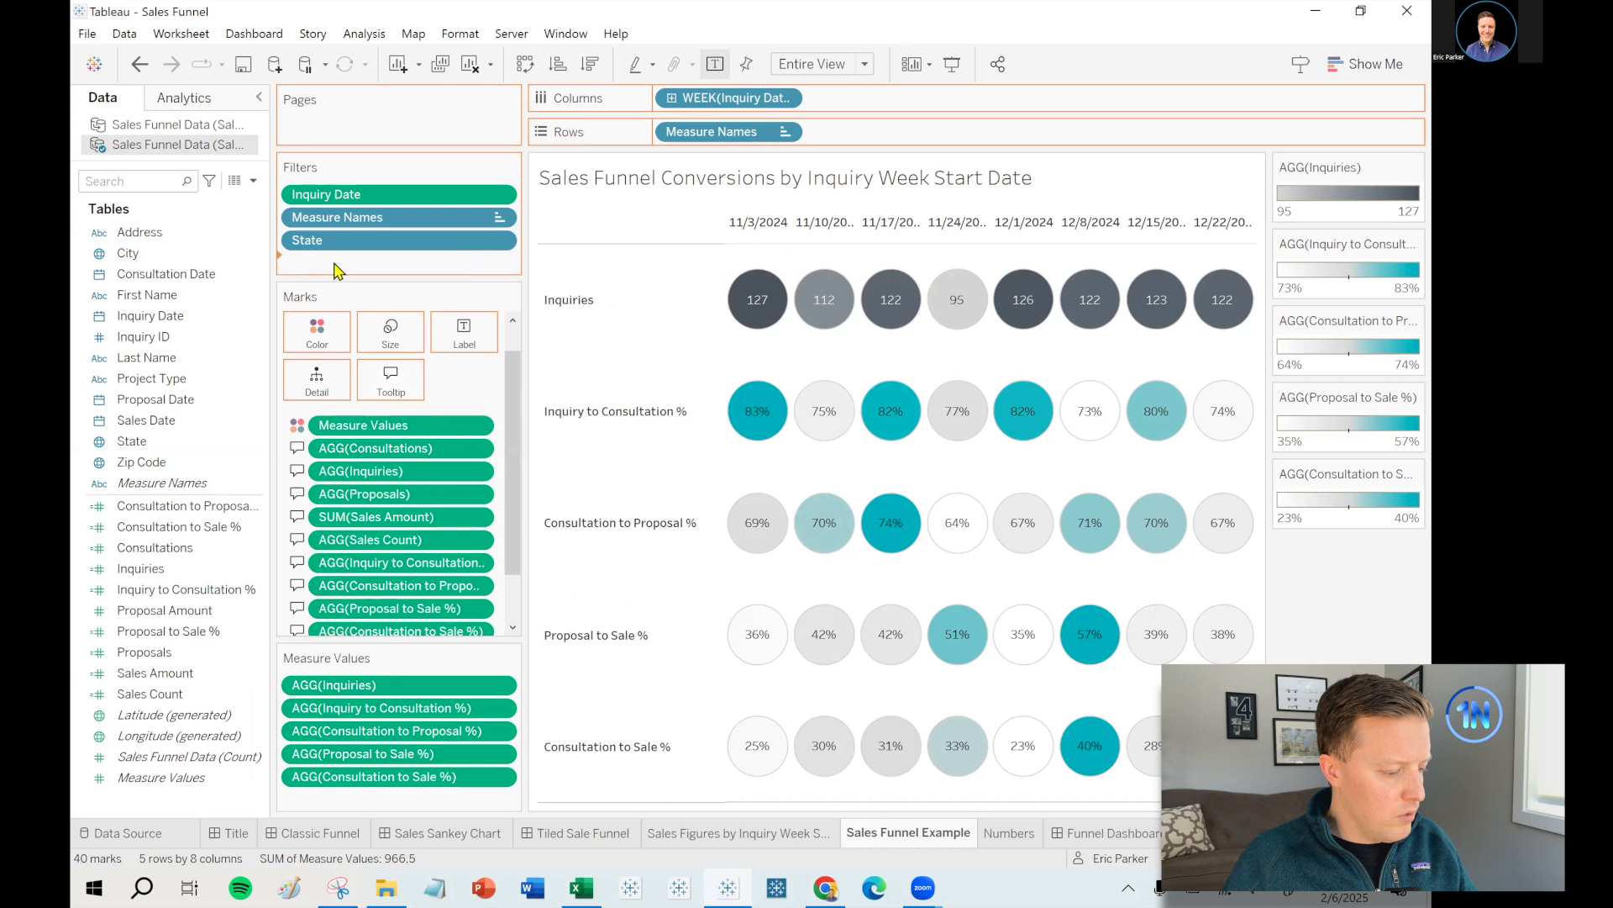
{"action": "left_click", "coordinate": [586, 504]}
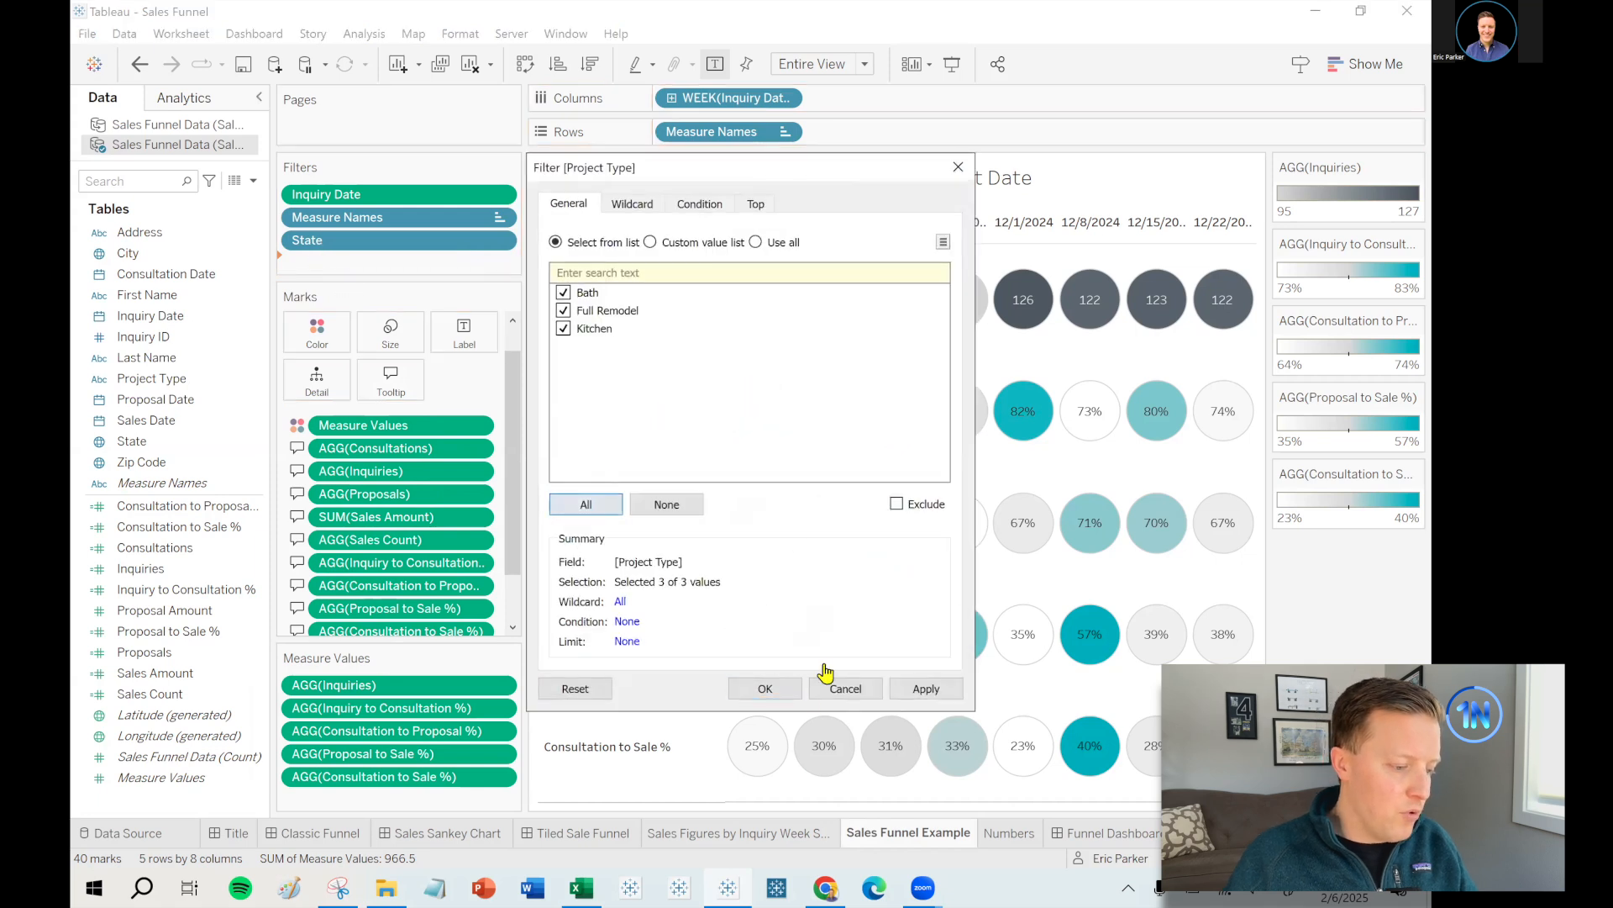
{"action": "left_click", "coordinate": [763, 689]}
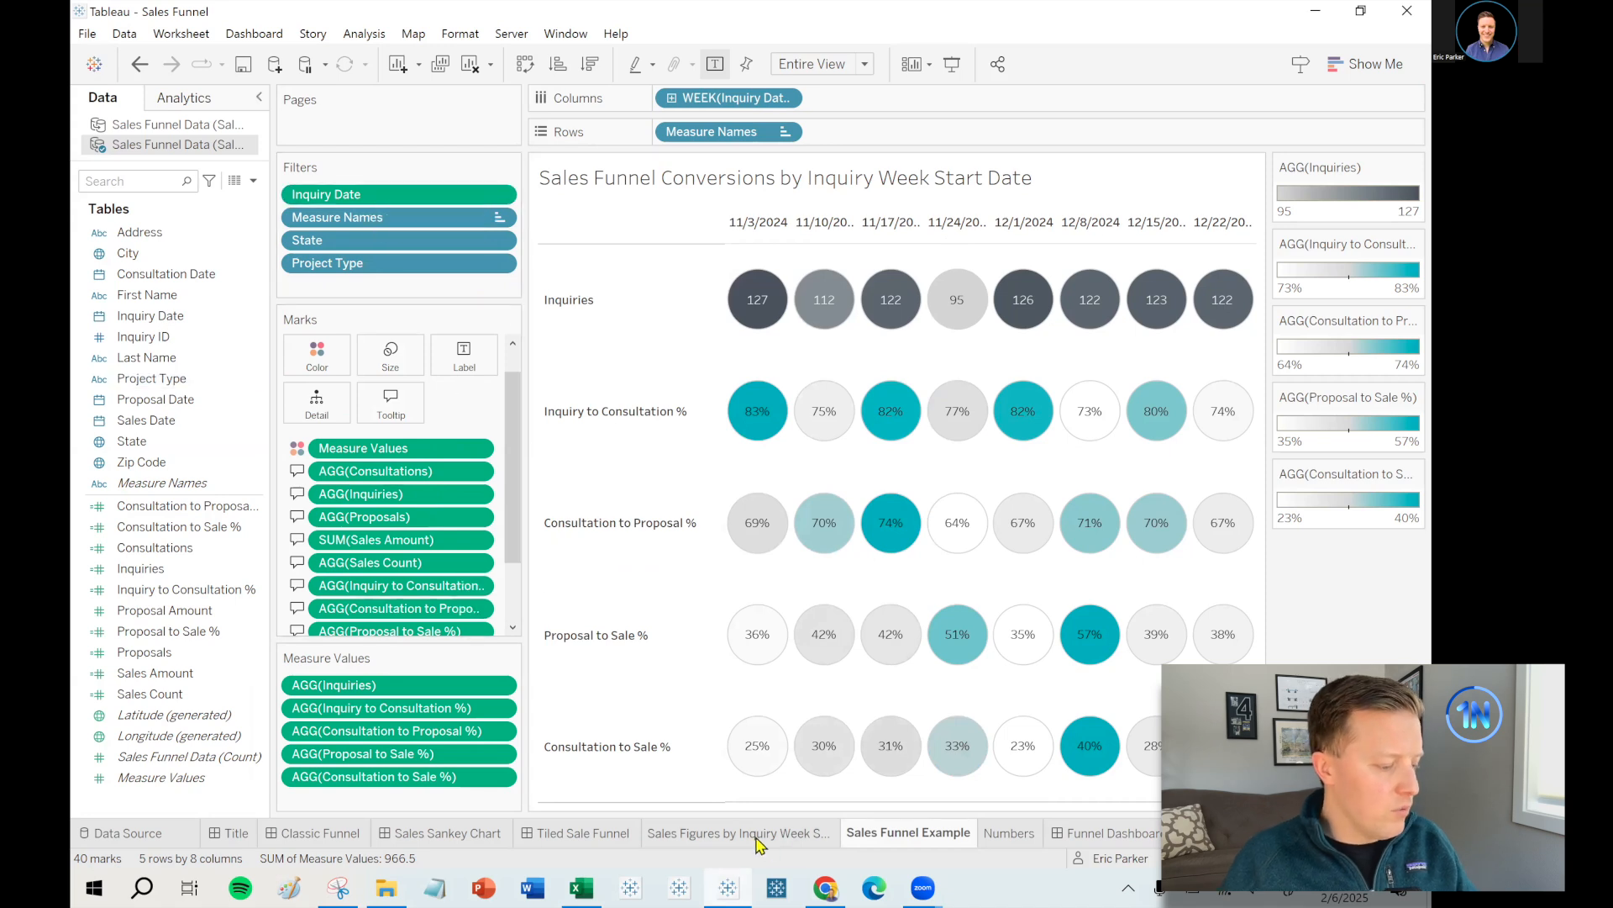
{"action": "left_click", "coordinate": [1071, 830]}
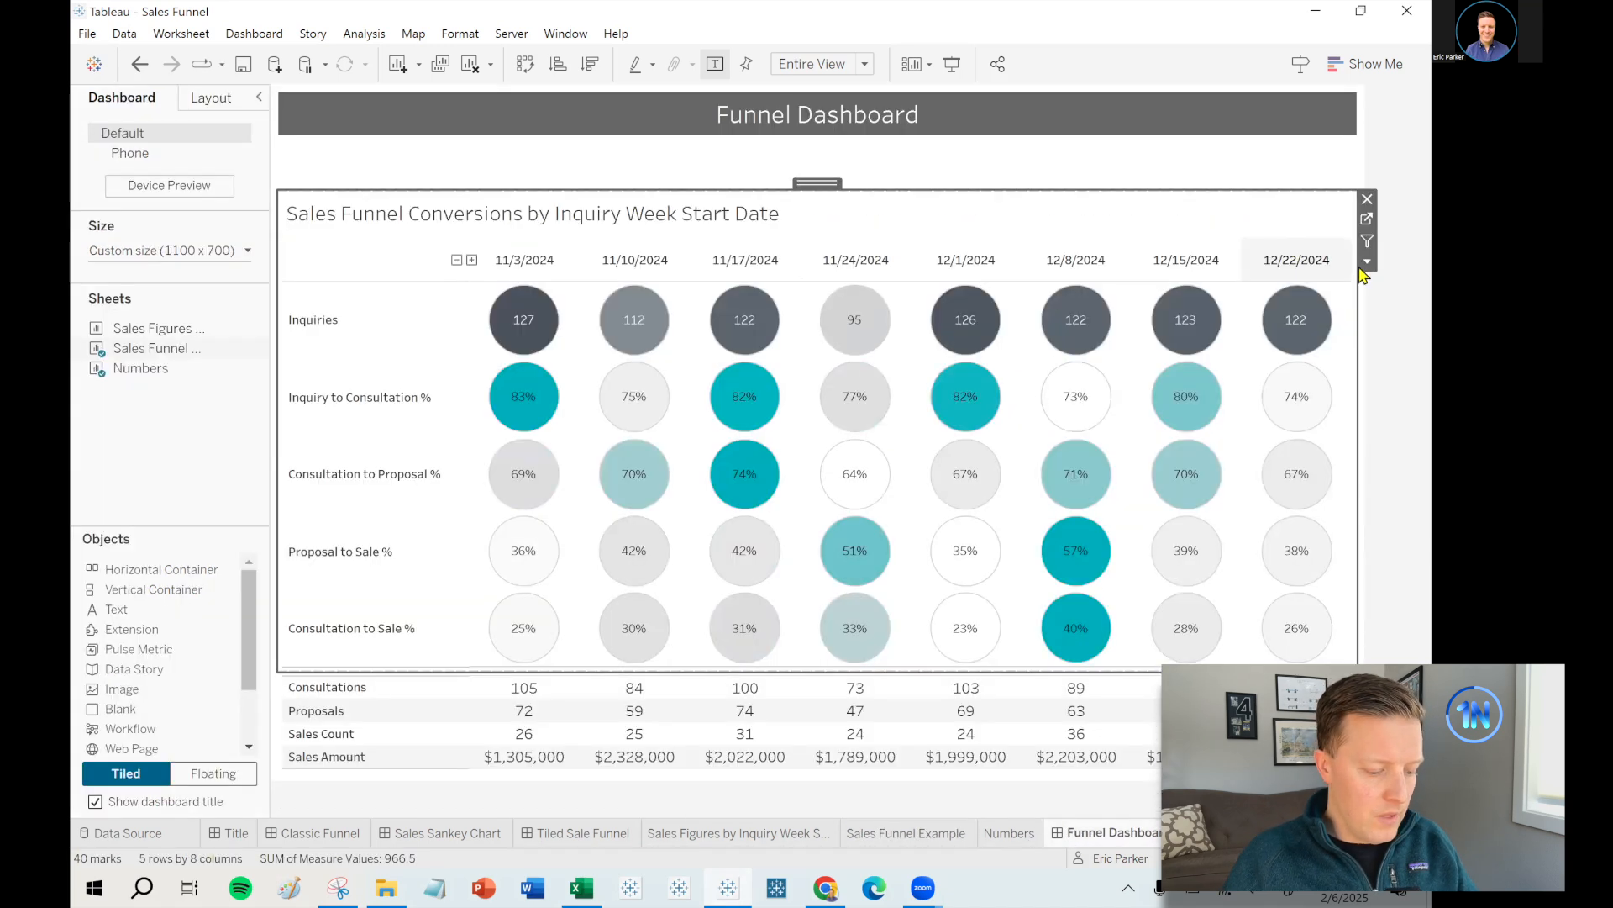
- Show the Inquiry Date, State and Project Type filters from the funnel chart on the dashboard
{"action": "left_click", "coordinate": [1367, 264]}
{"action": "mouse_move", "coordinate": [1298, 434]}
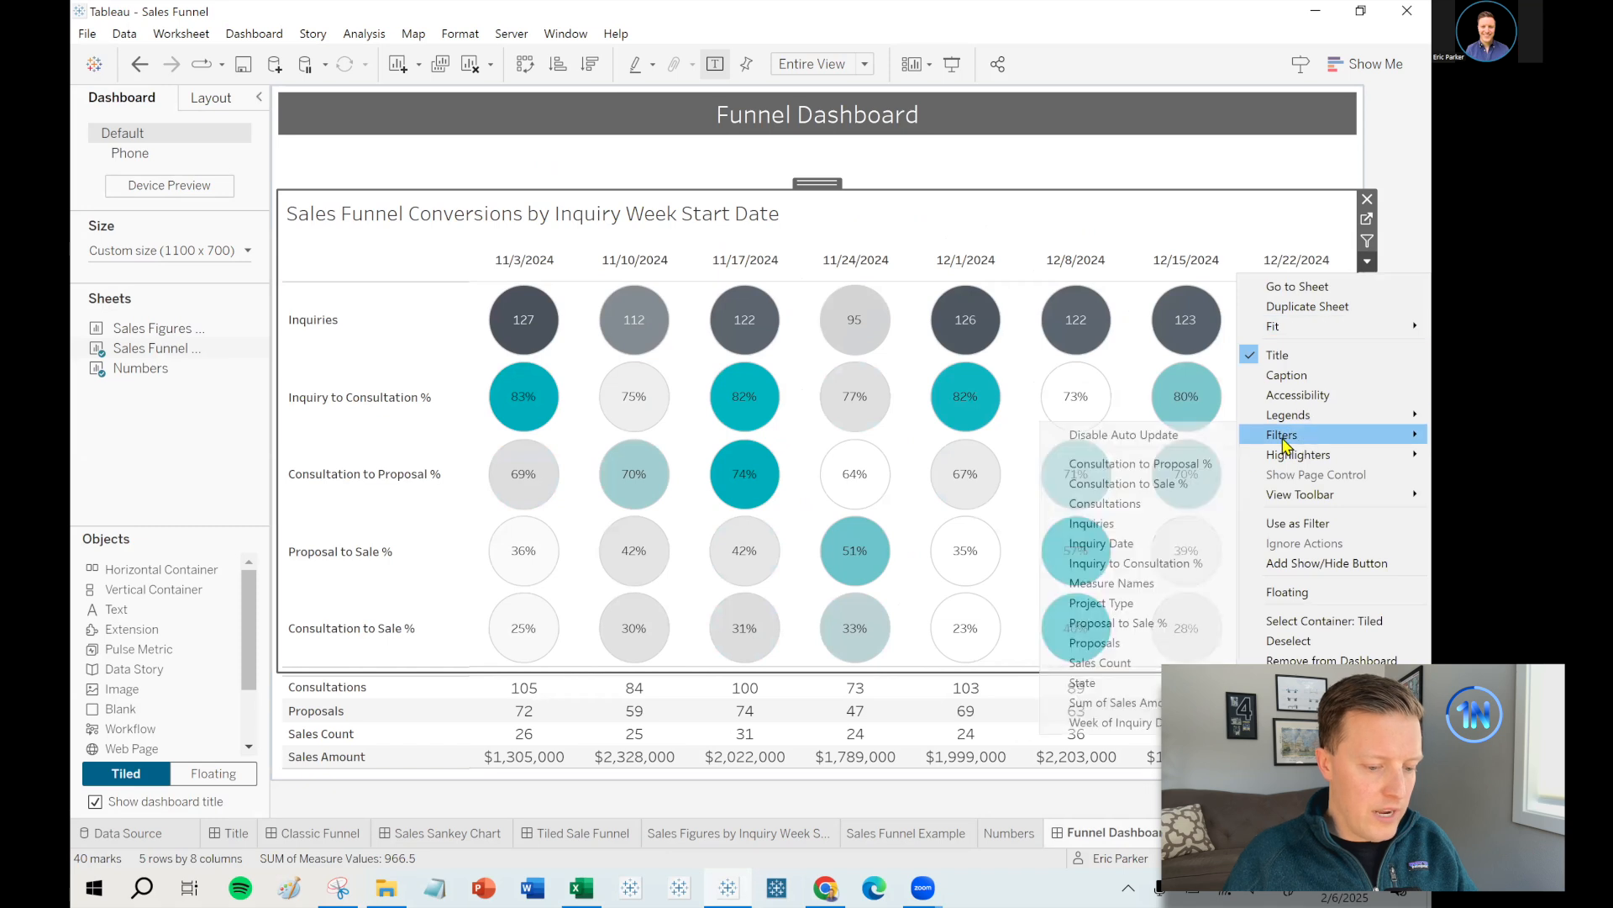
{"action": "left_click", "coordinate": [1163, 544]}
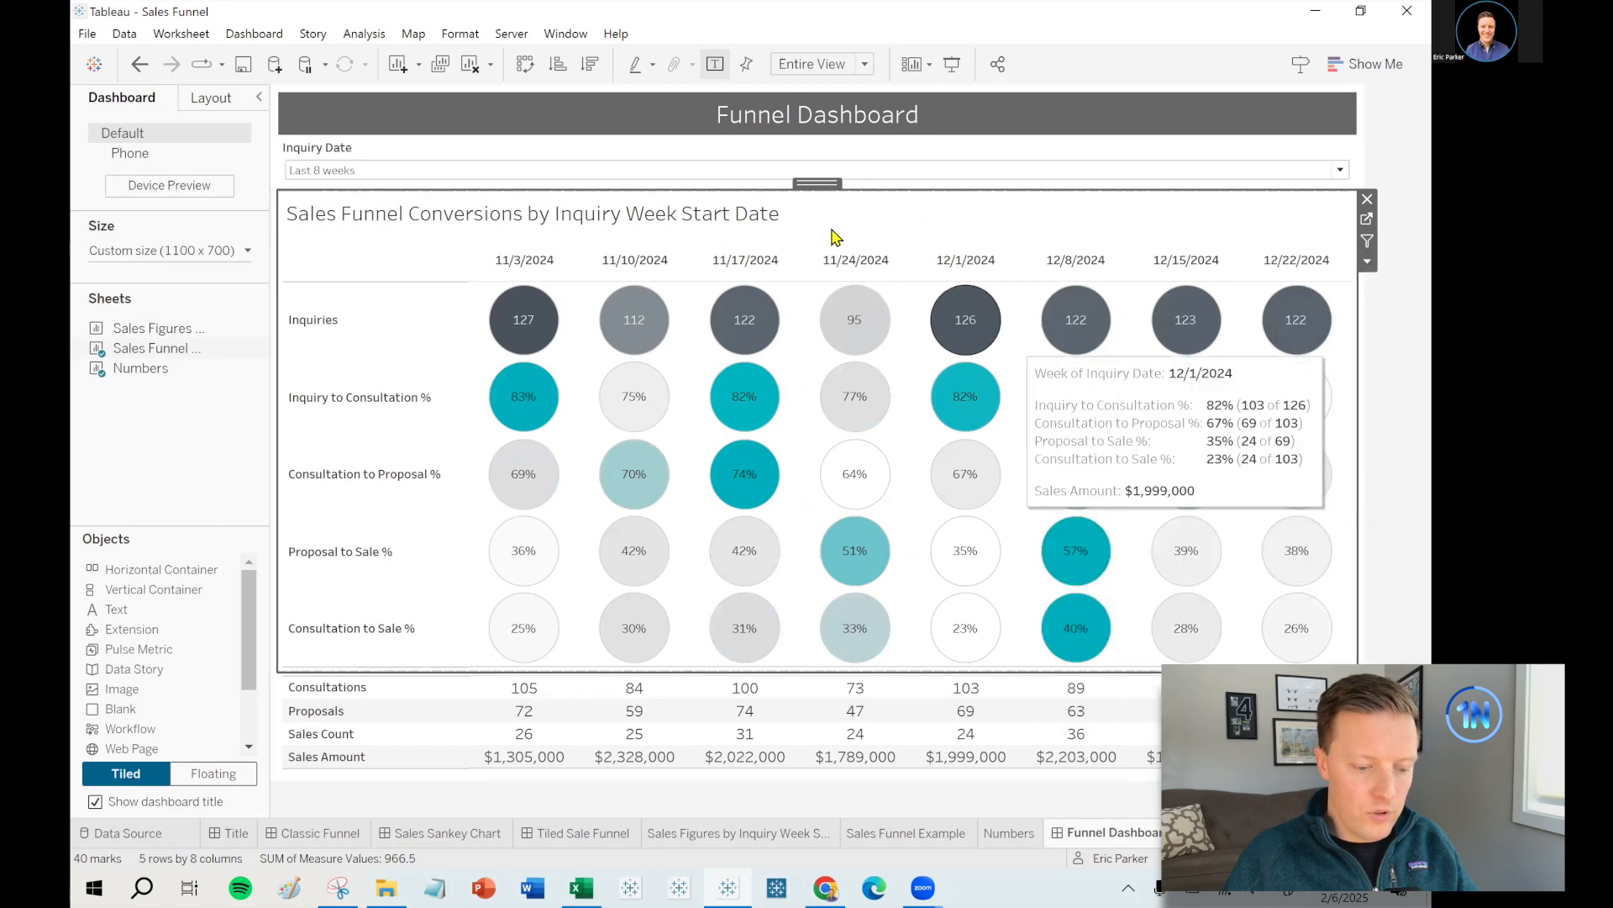
{"action": "left_click", "coordinate": [1367, 261]}
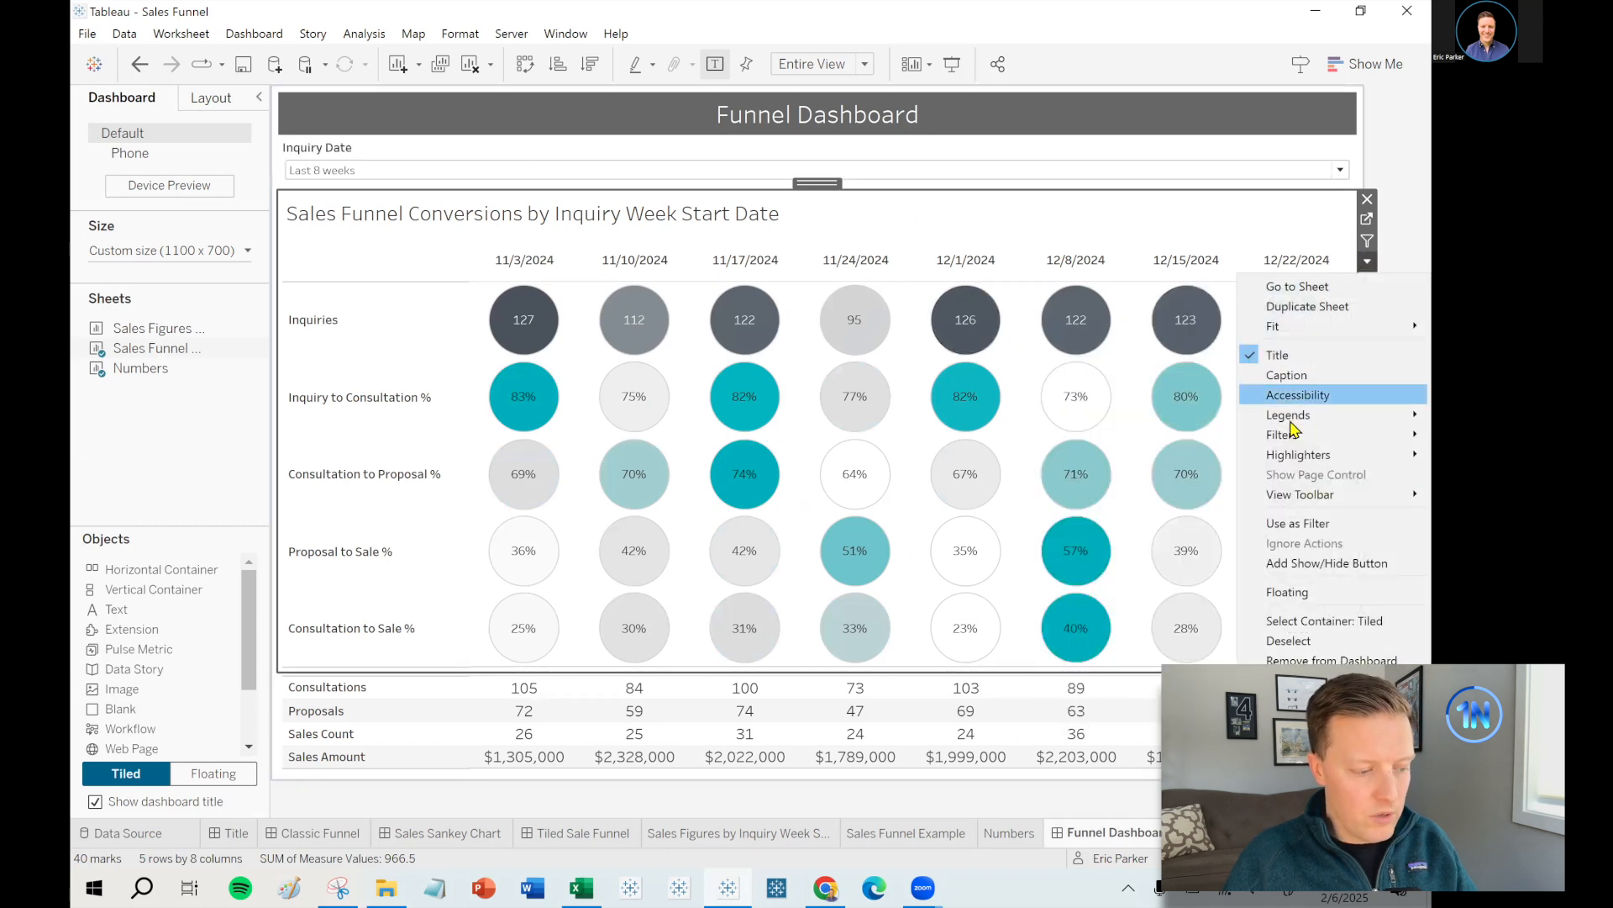
{"action": "mouse_move", "coordinate": [1289, 437]}
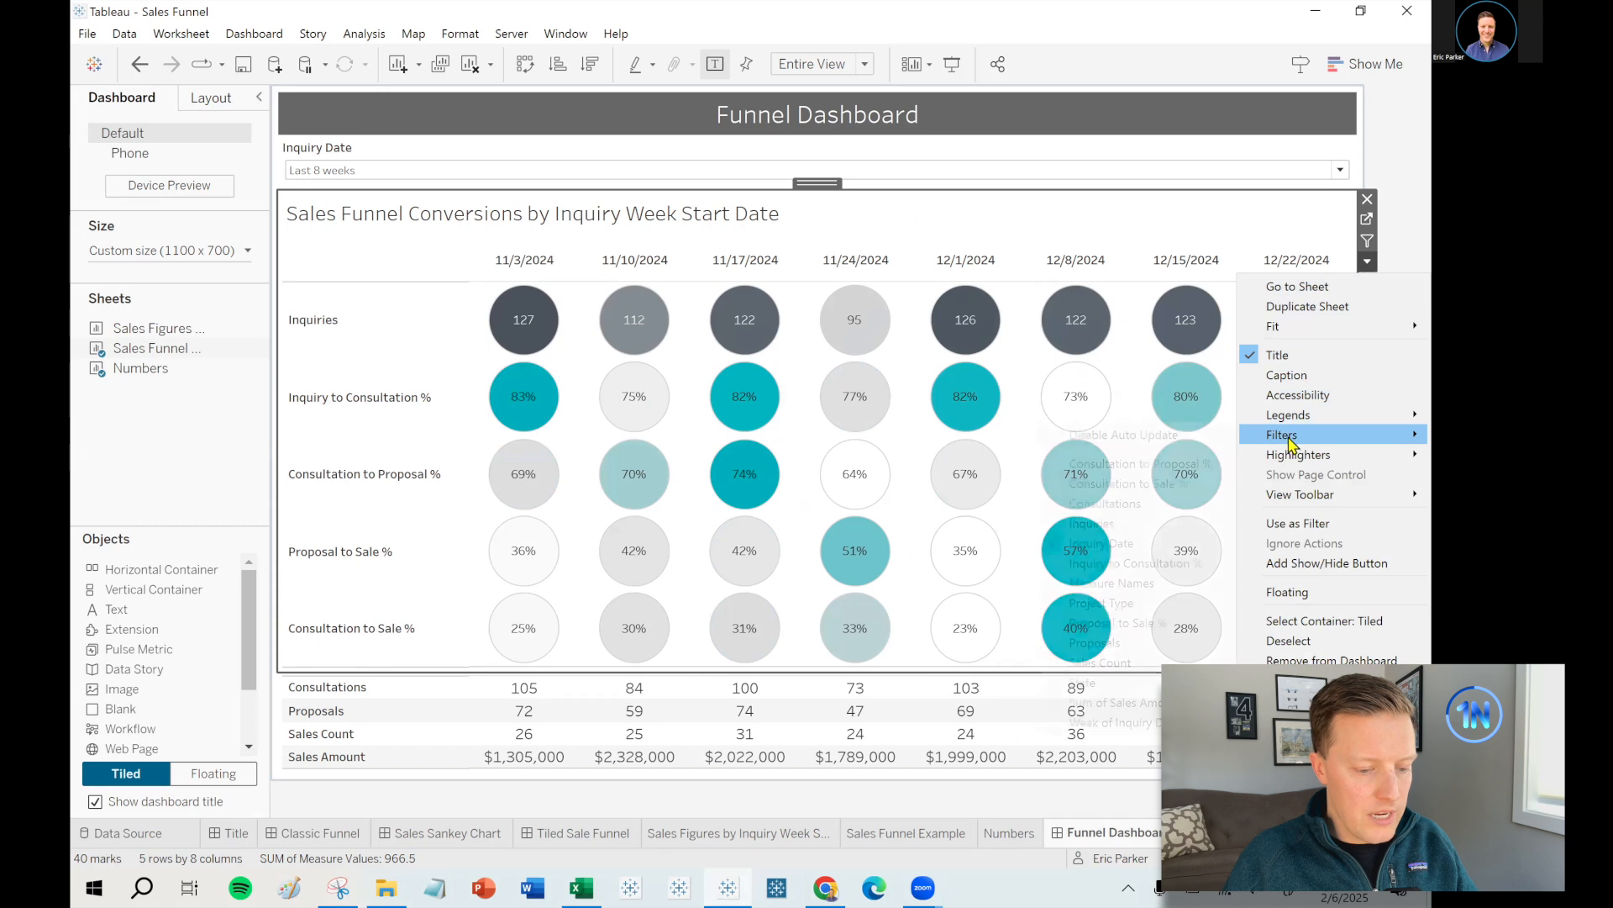
{"action": "left_click", "coordinate": [1079, 684]}
{"action": "left_click", "coordinate": [1367, 261]}
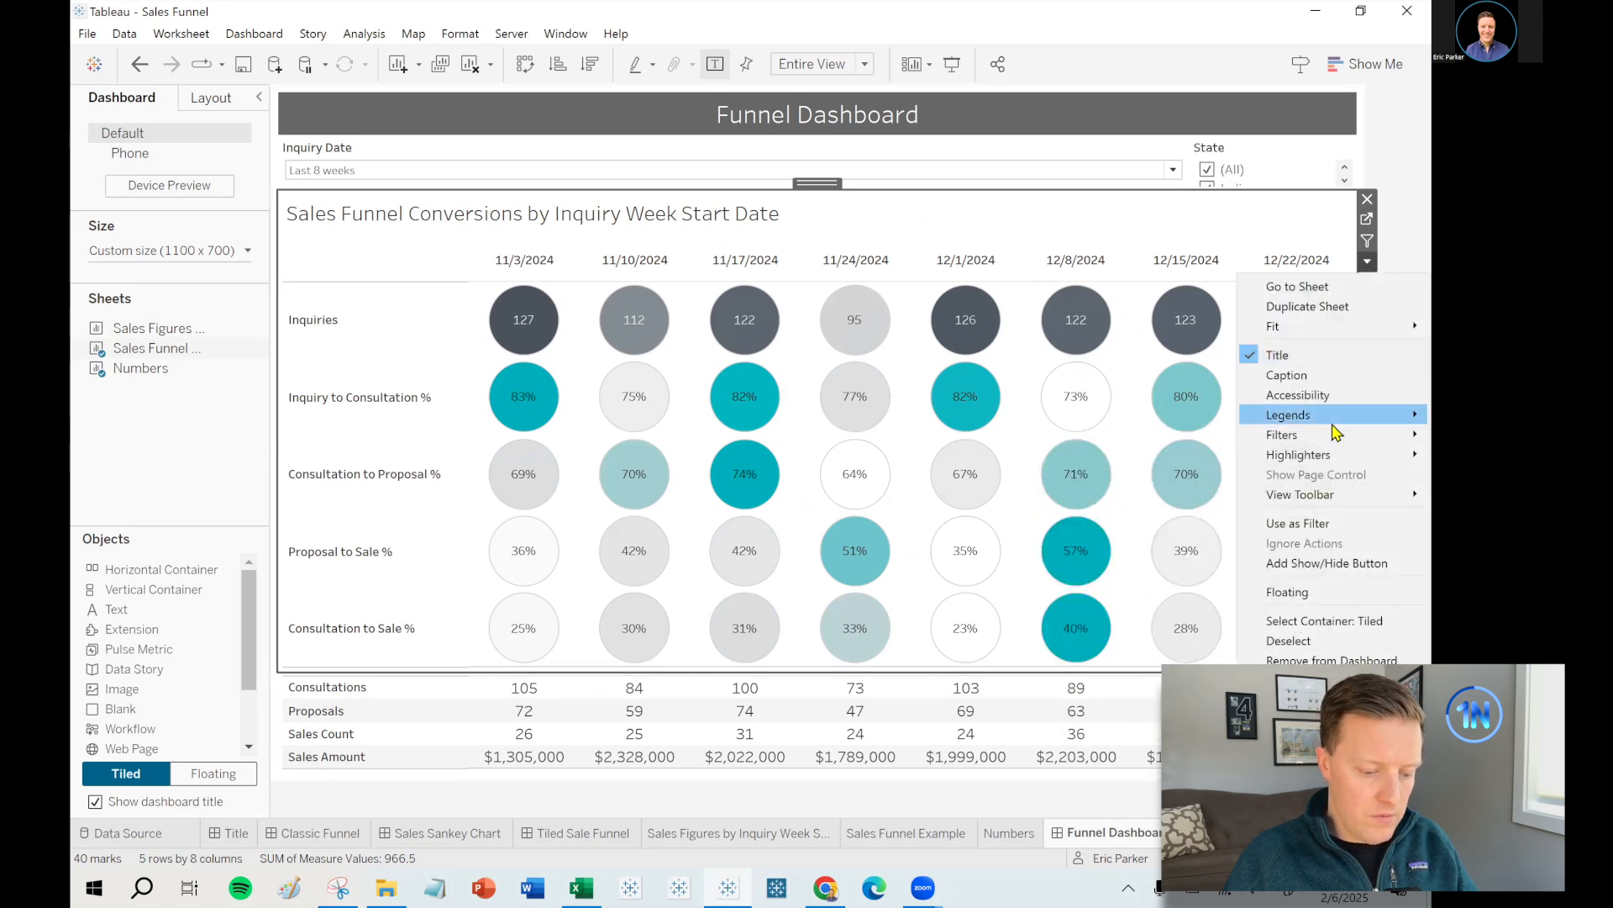
{"action": "mouse_move", "coordinate": [1328, 435]}
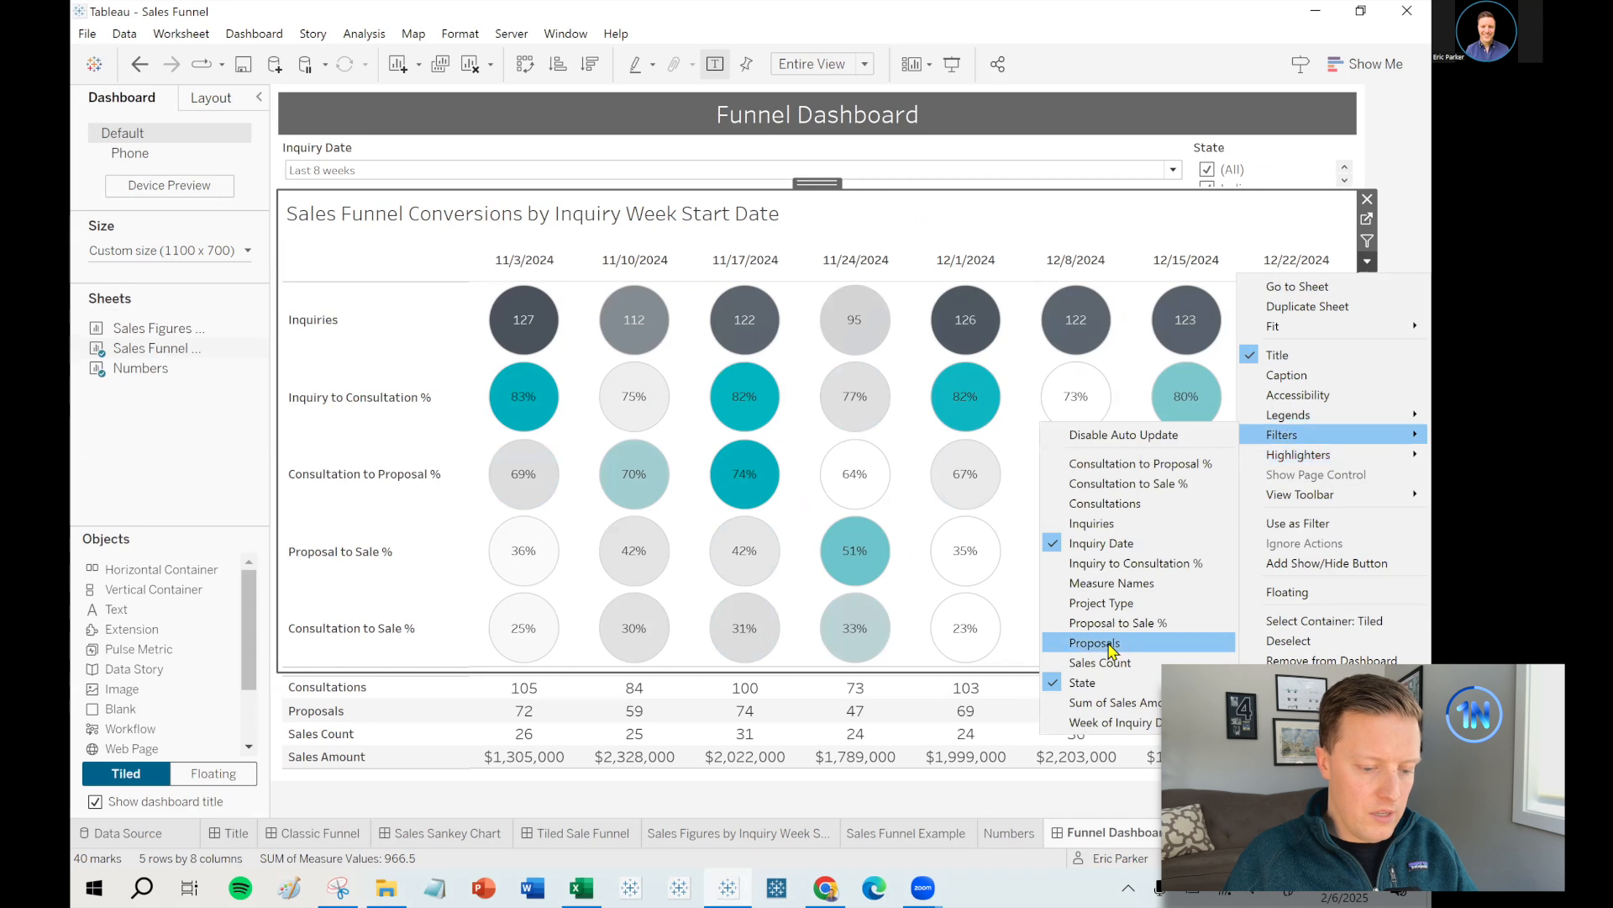
{"action": "left_click", "coordinate": [1127, 615]}
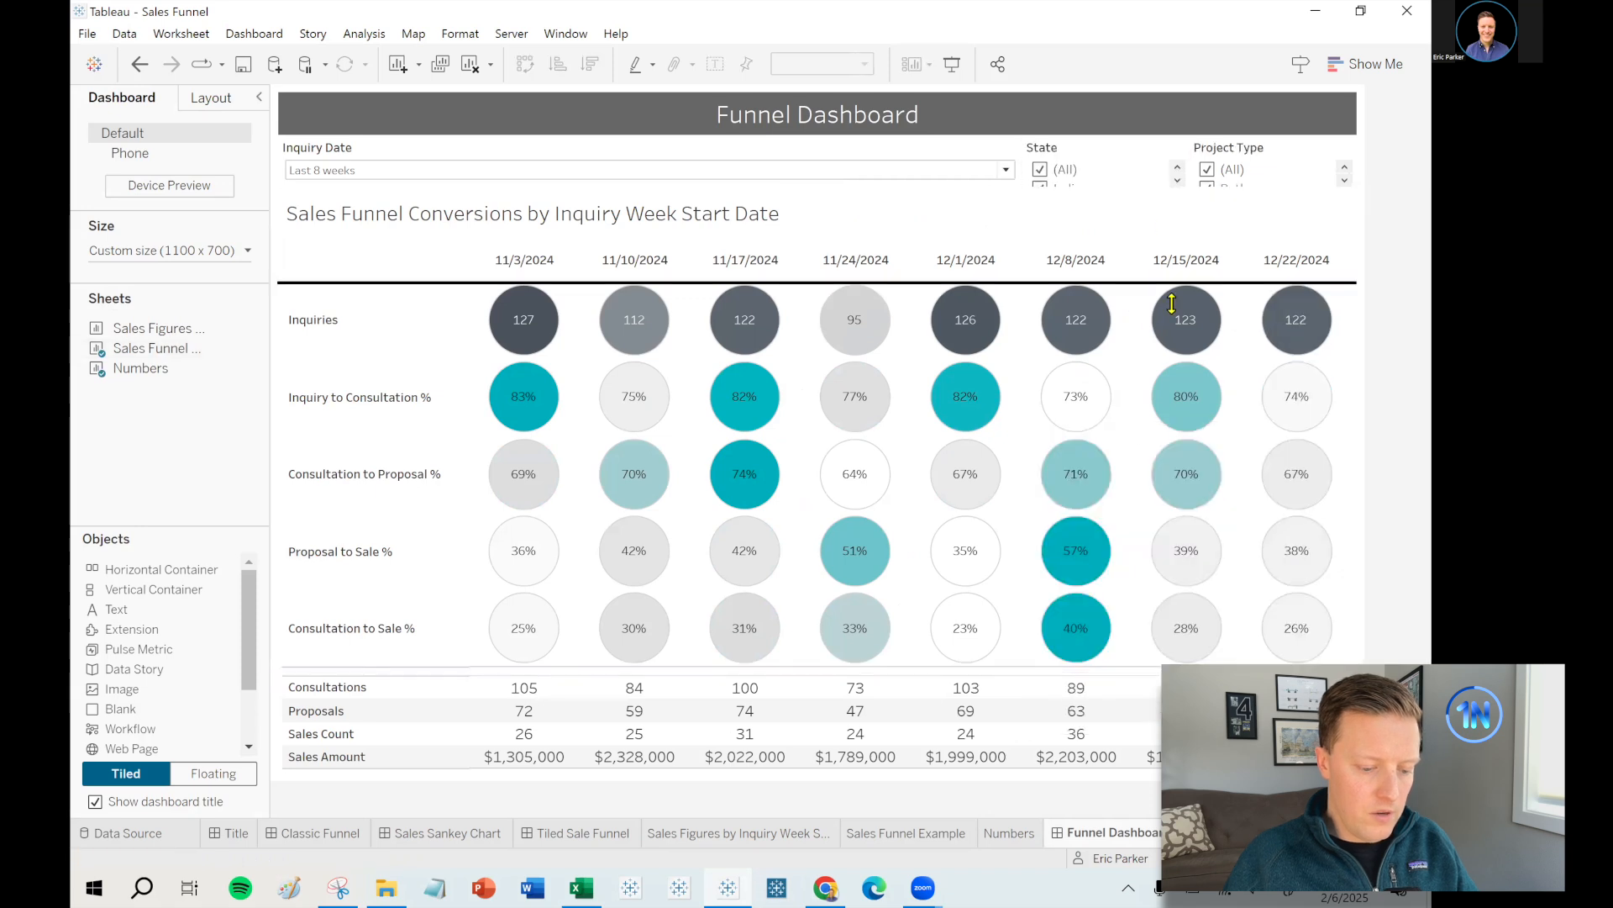
- Move Project Type left of State and distribute the filter container's contents evenly
{"action": "left_click_drag", "start_coordinate": [1271, 130], "coordinate": [1050, 198]}
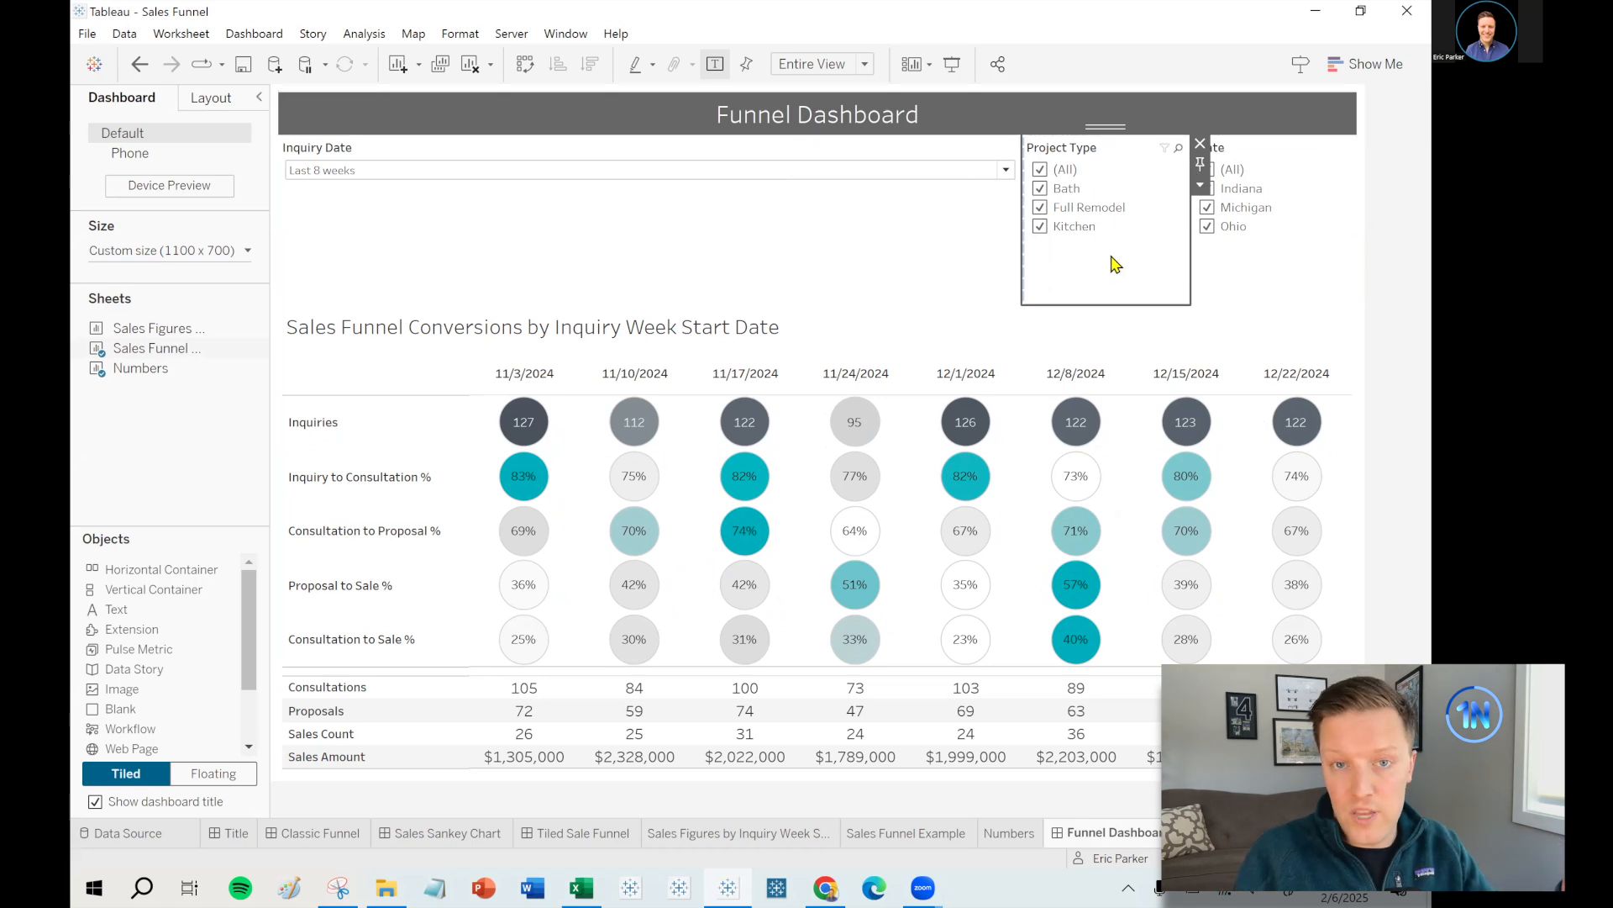
{"action": "double_click", "coordinate": [1106, 131]}
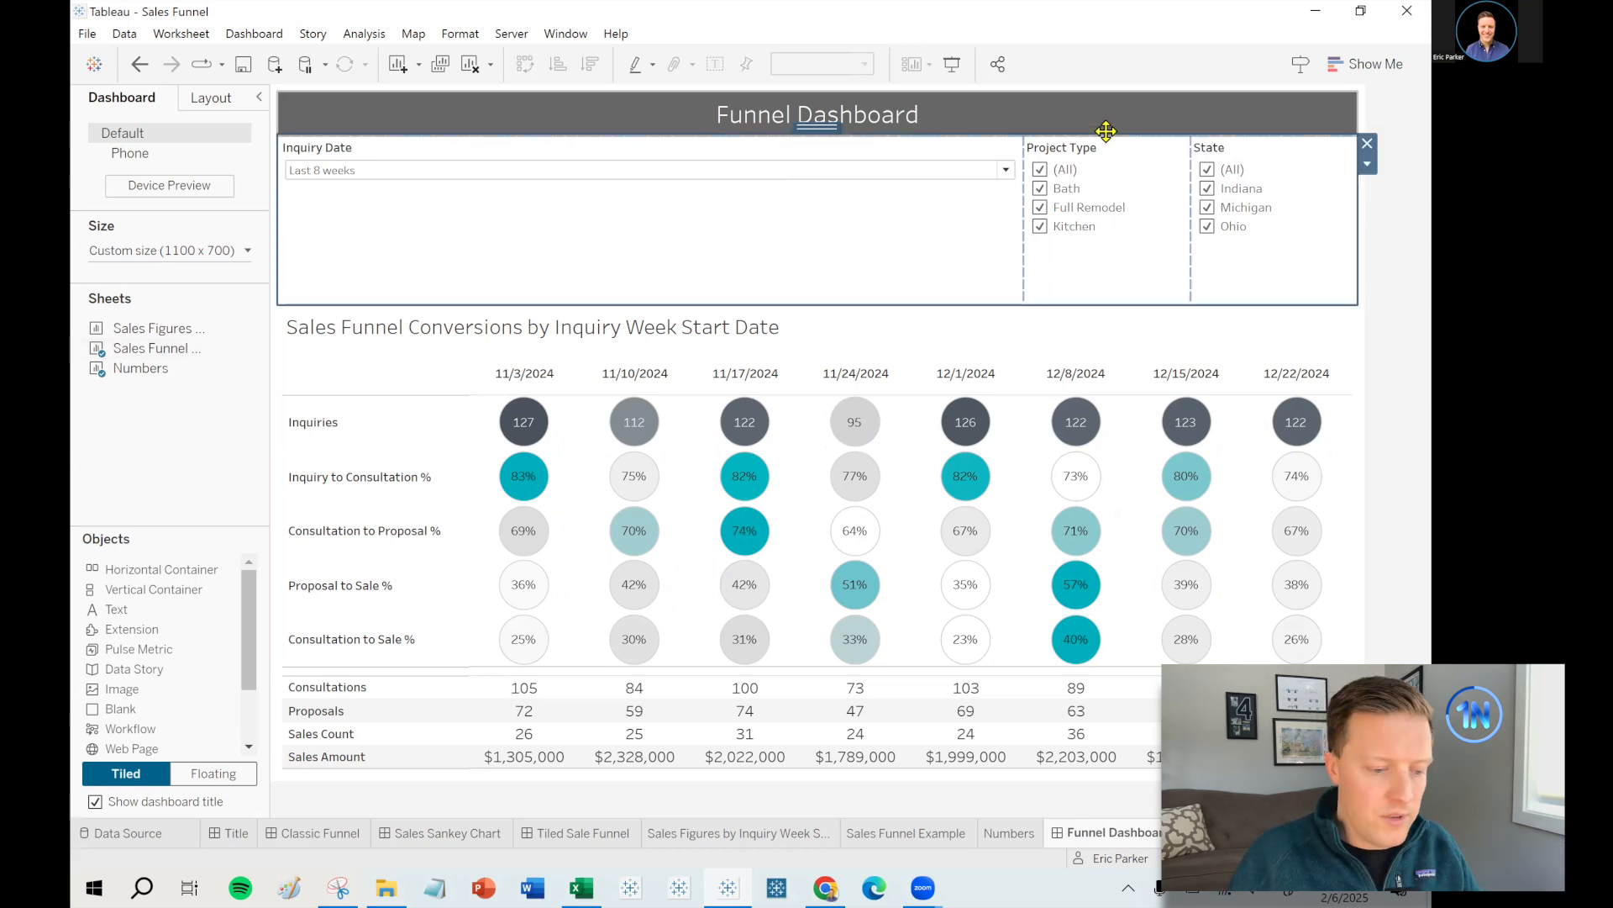
{"action": "left_click", "coordinate": [1366, 167]}
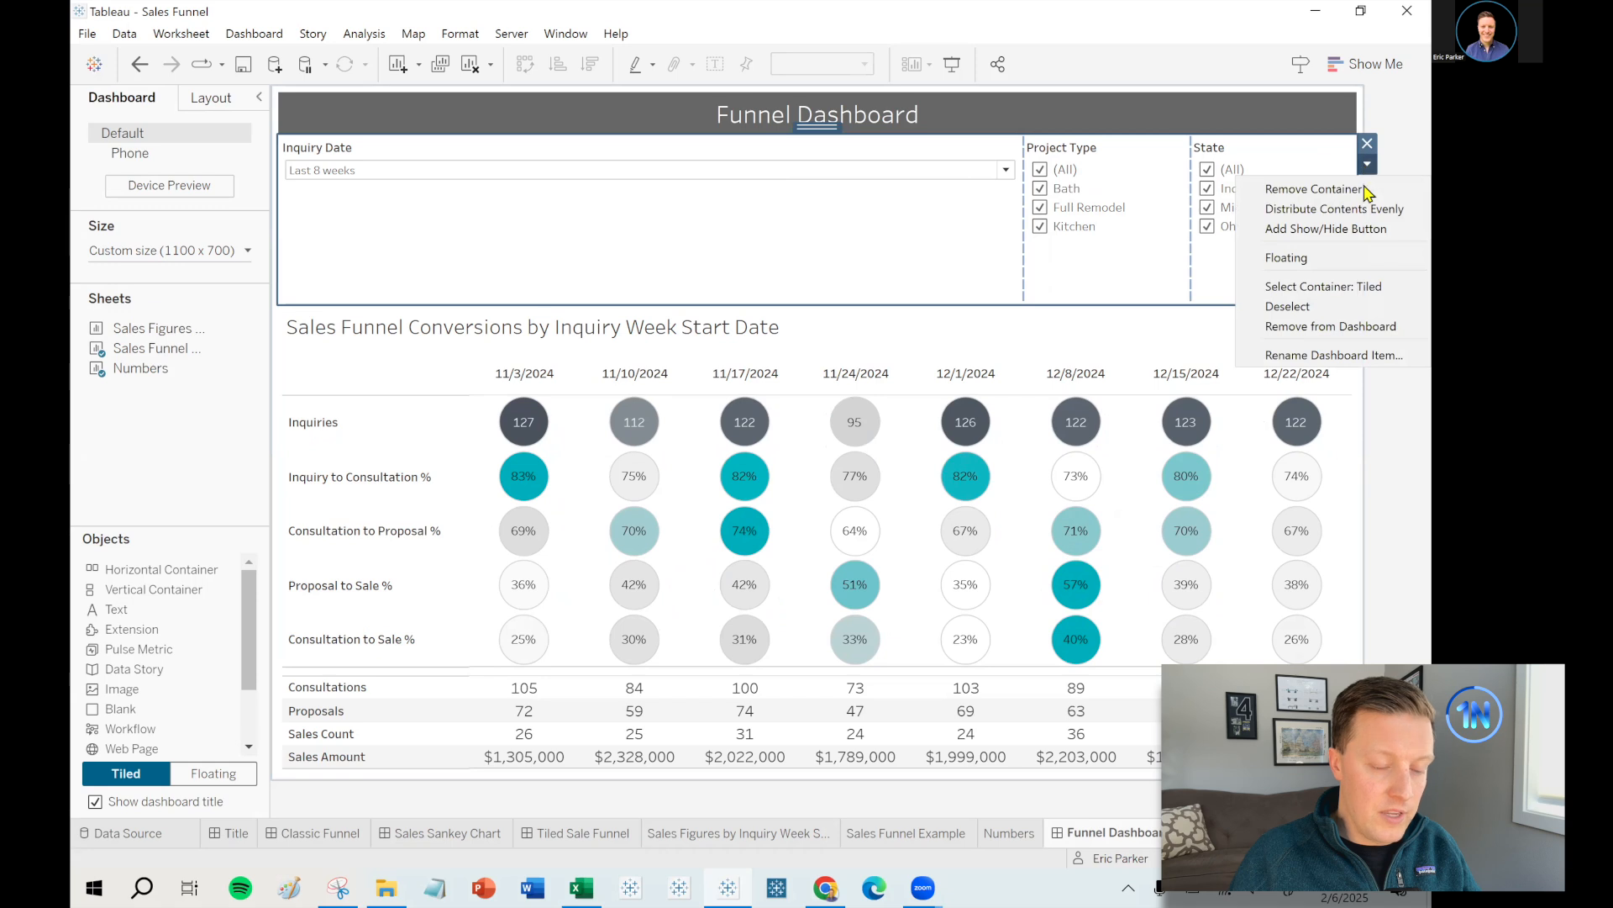
{"action": "left_click", "coordinate": [1372, 209]}
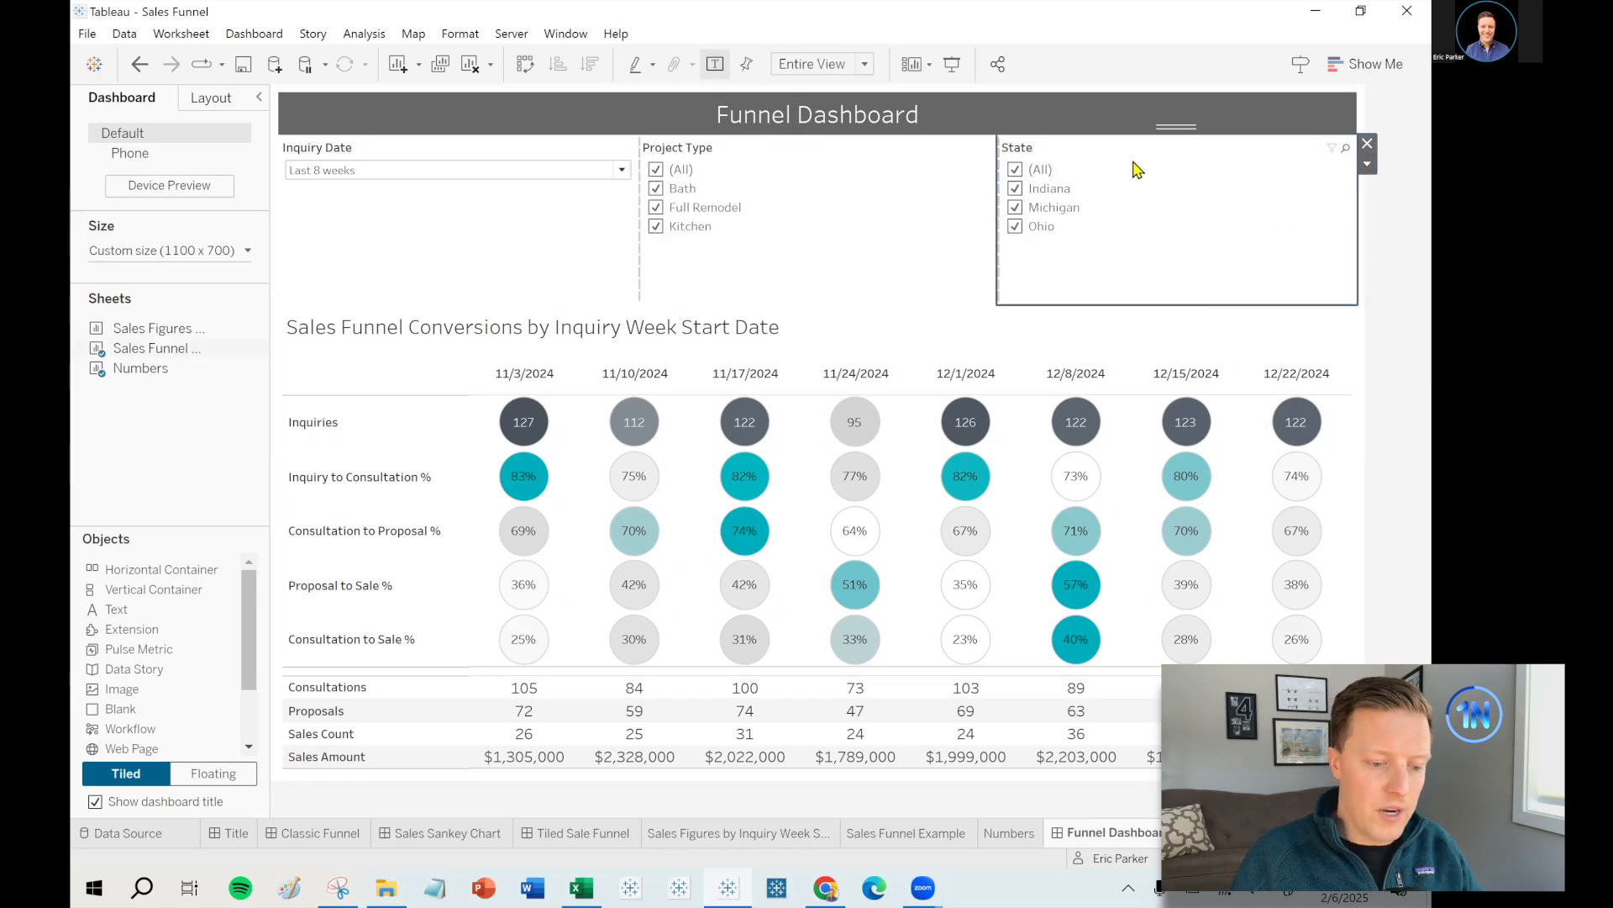
- Make Project Type a Multiple Values (dropdown) filter with an Apply button
{"action": "left_click", "coordinate": [551, 262]}
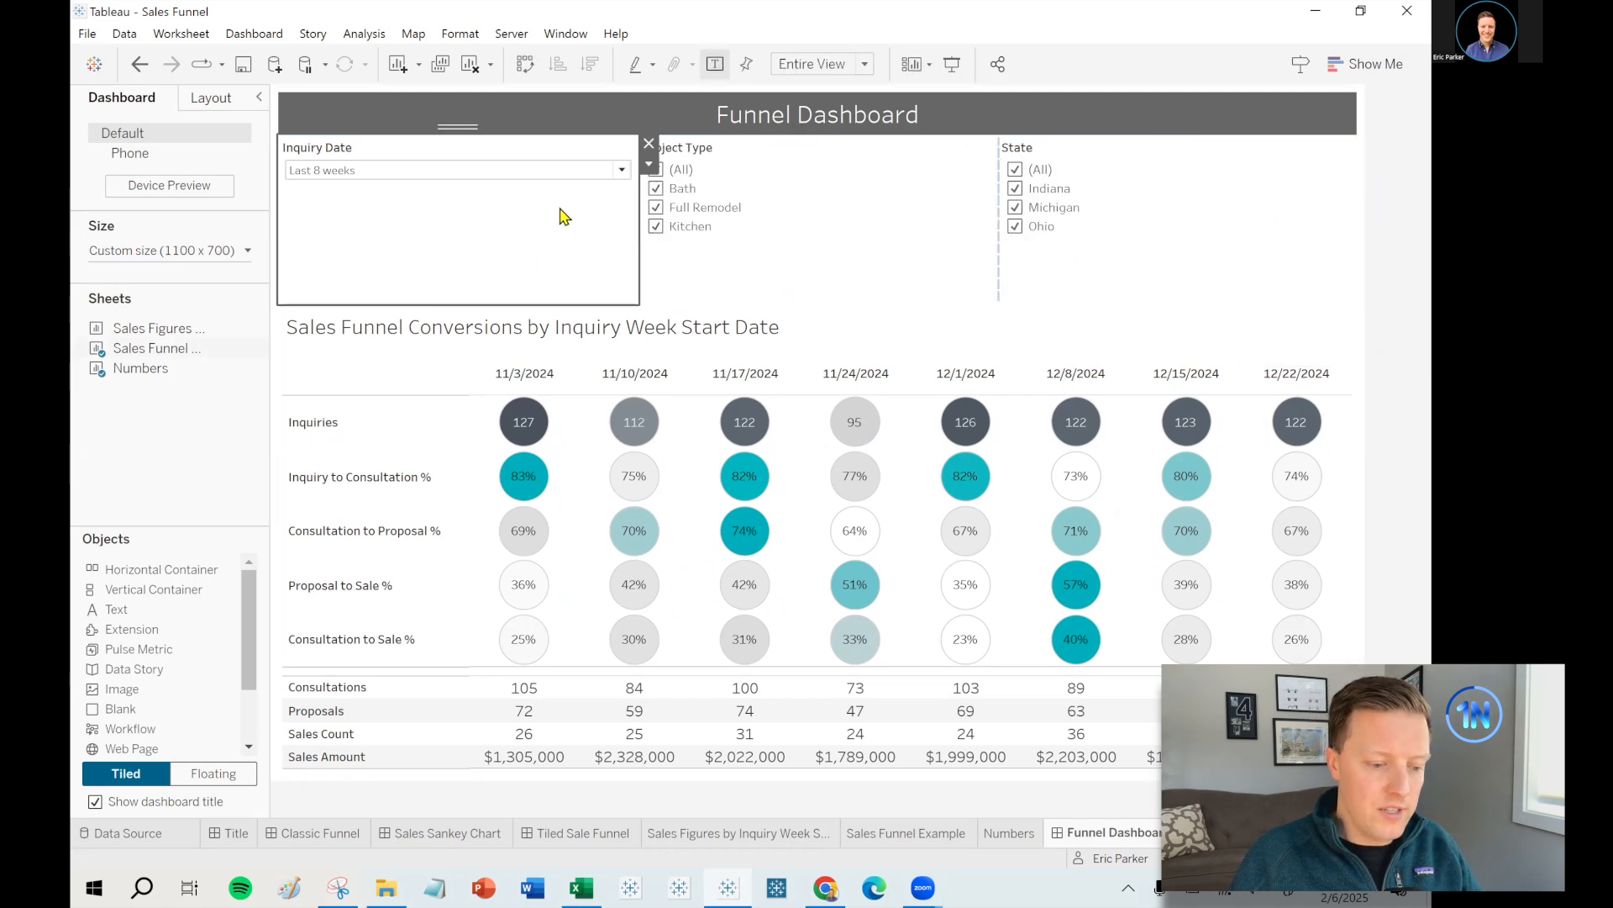
{"action": "left_click", "coordinate": [724, 248]}
{"action": "left_click", "coordinate": [1008, 164]}
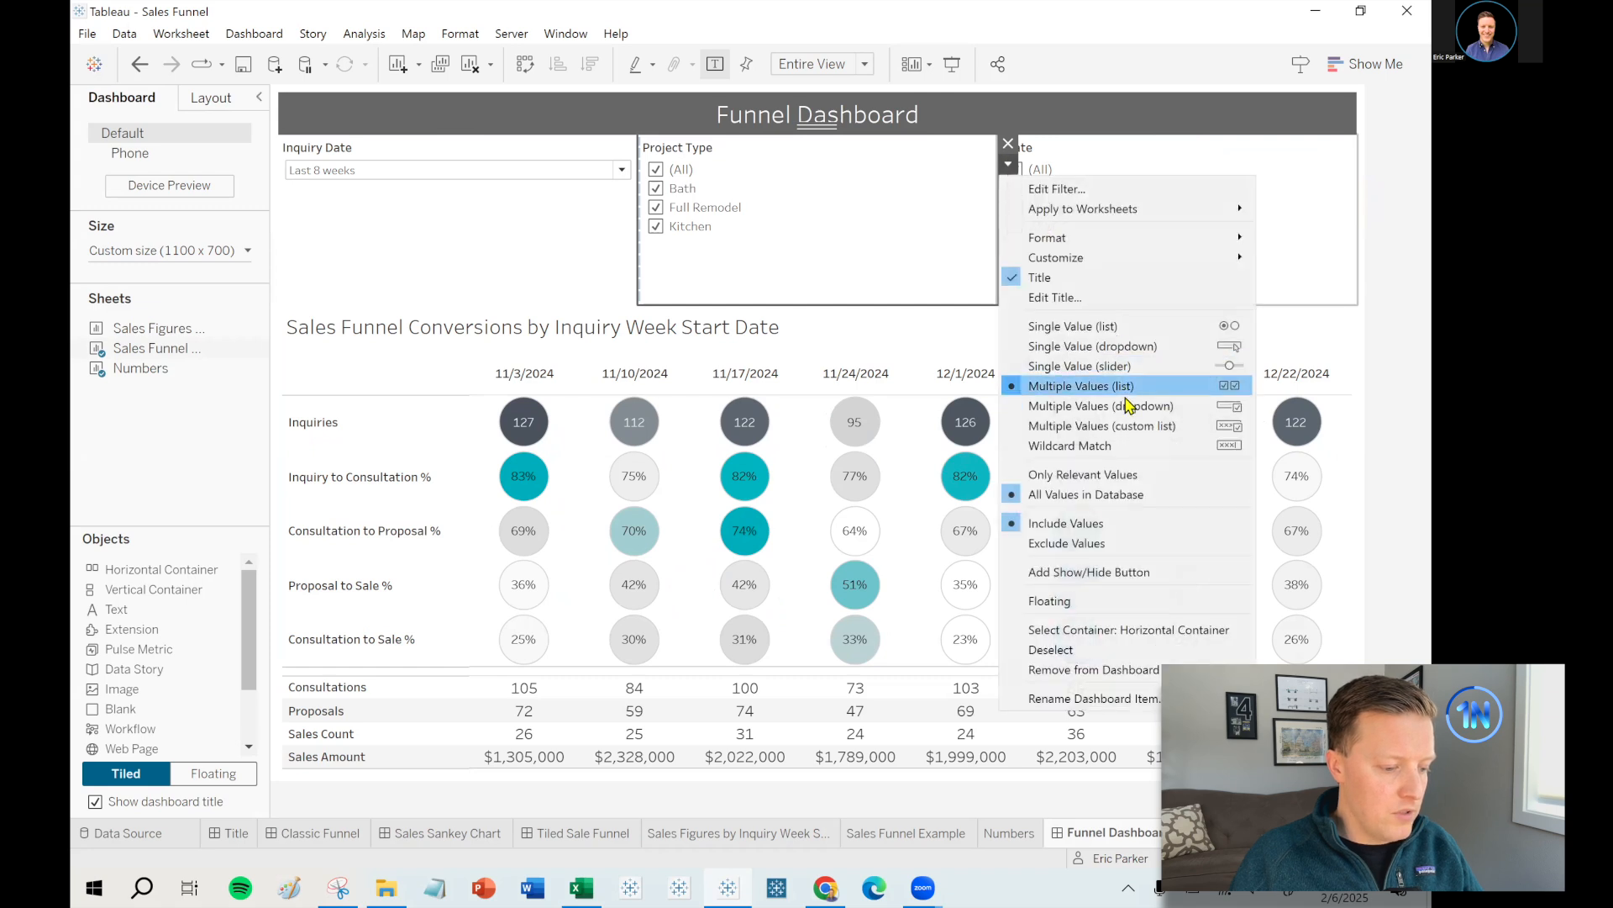
{"action": "left_click", "coordinate": [1128, 406]}
{"action": "left_click", "coordinate": [1008, 164]}
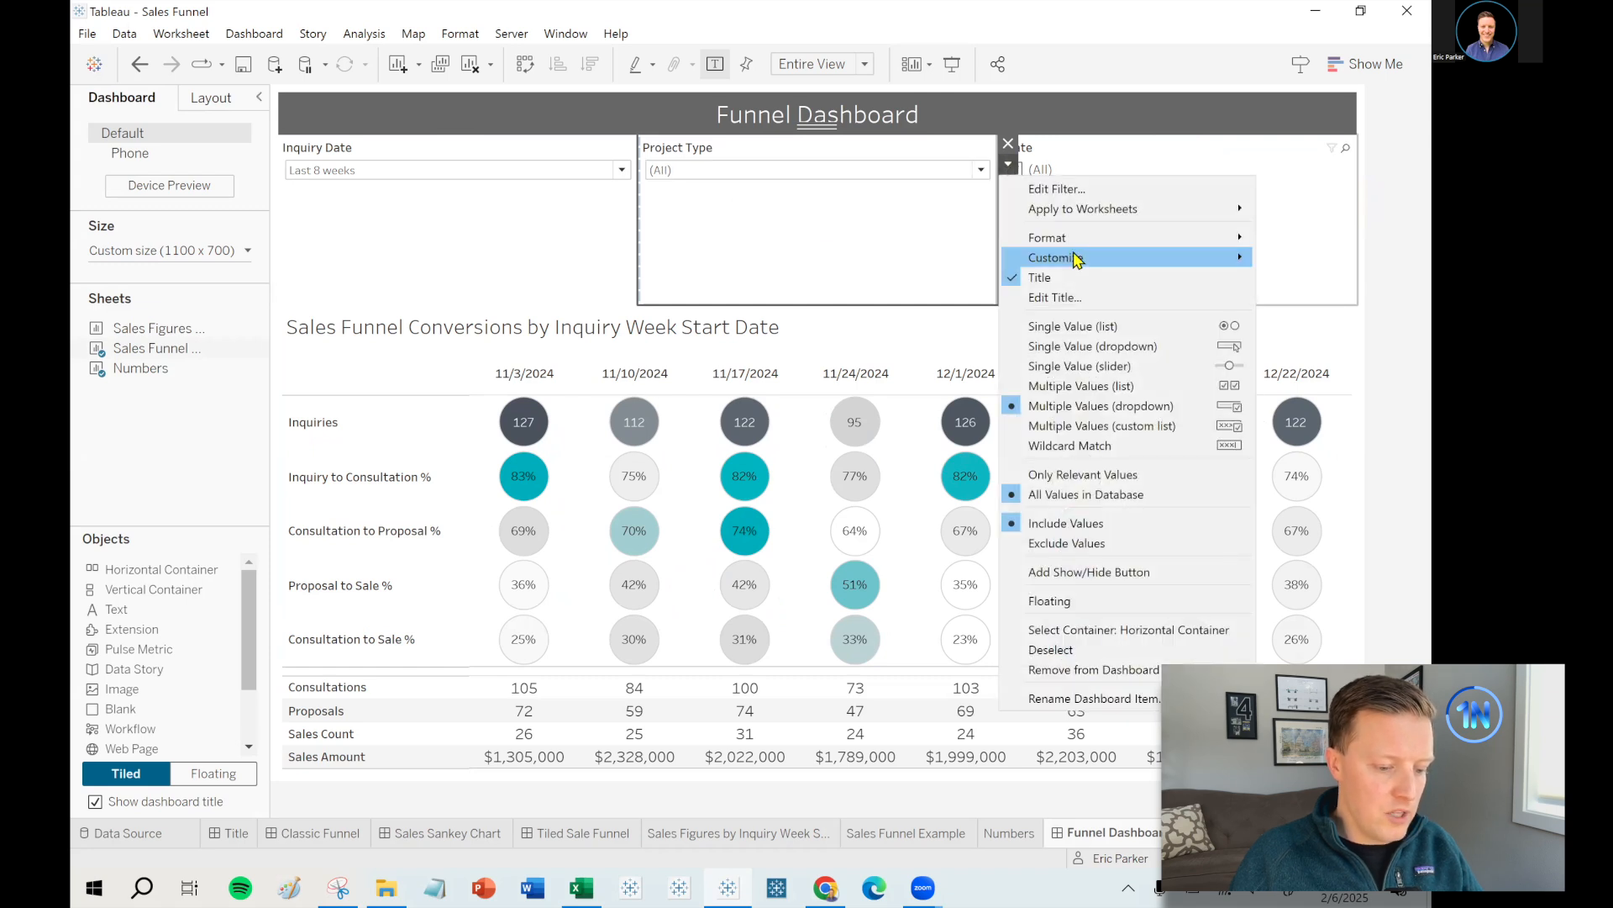
{"action": "mouse_move", "coordinate": [1077, 259]}
{"action": "left_click", "coordinate": [933, 363]}
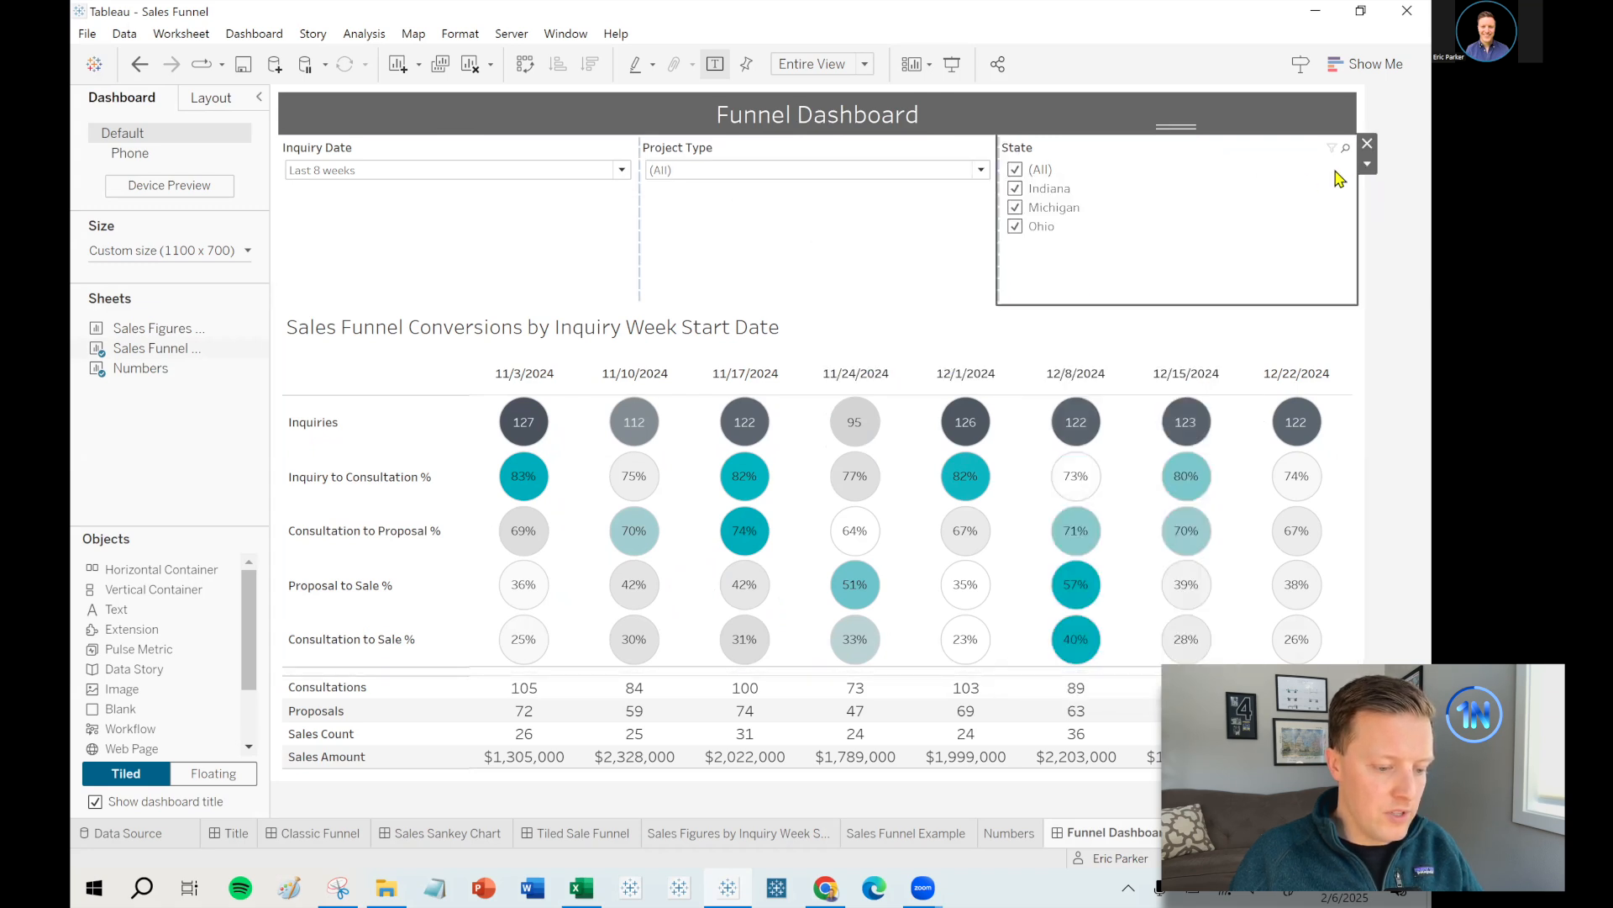
- Make State a Multiple Values (dropdown) filter with an Apply button, then shrink the filter row
{"action": "left_click", "coordinate": [1367, 164]}
{"action": "left_click", "coordinate": [1332, 407]}
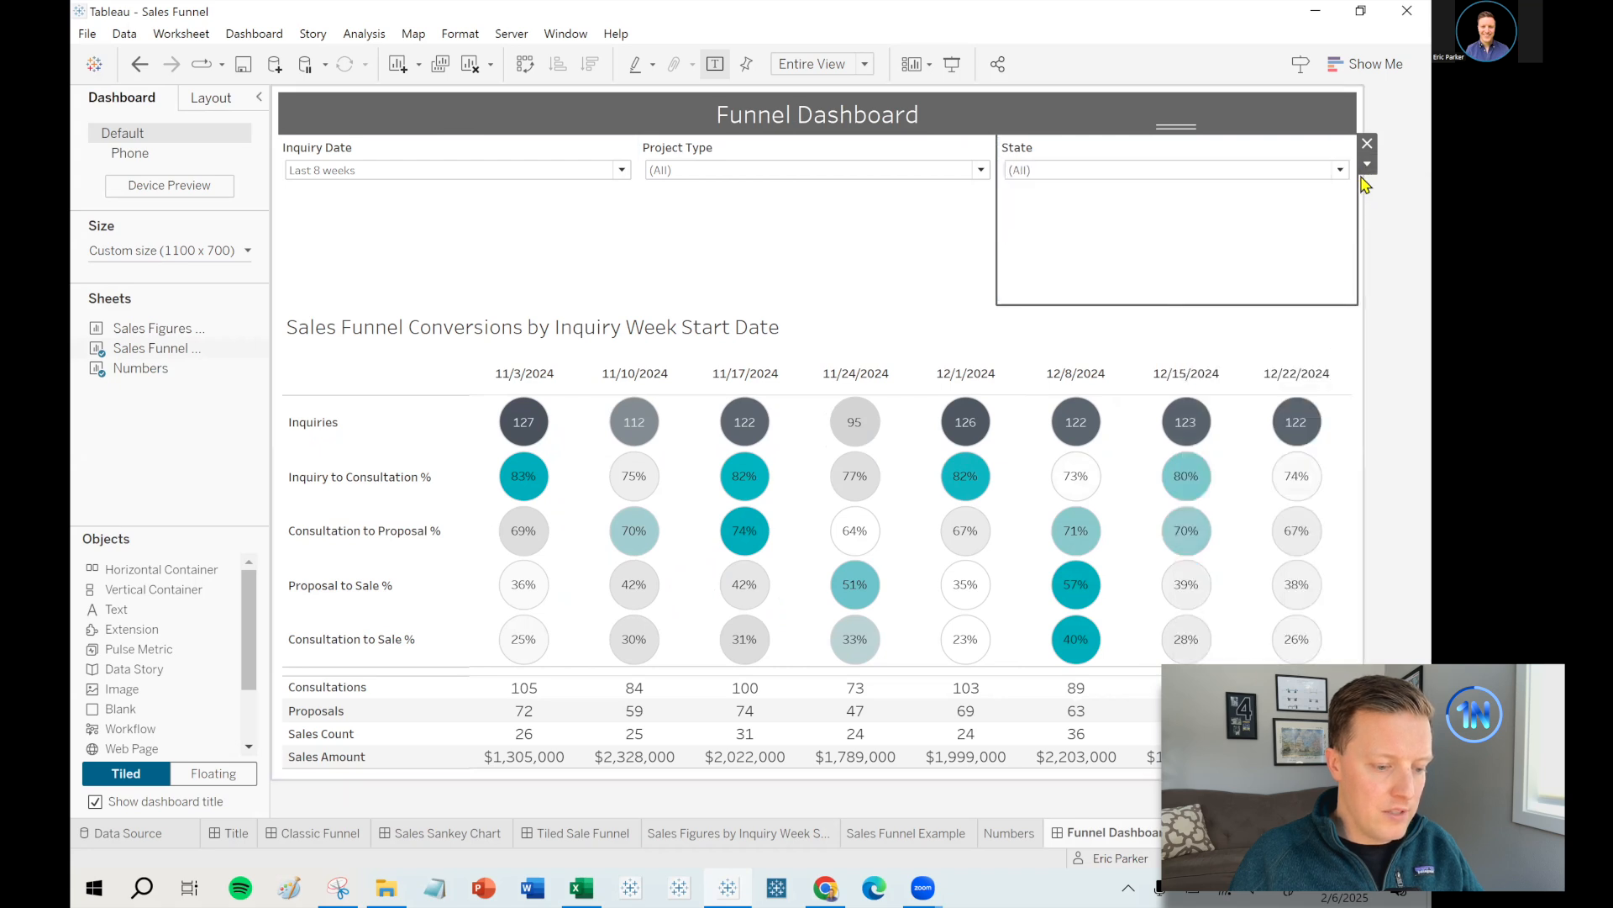
{"action": "left_click", "coordinate": [1367, 165]}
{"action": "mouse_move", "coordinate": [1267, 256]}
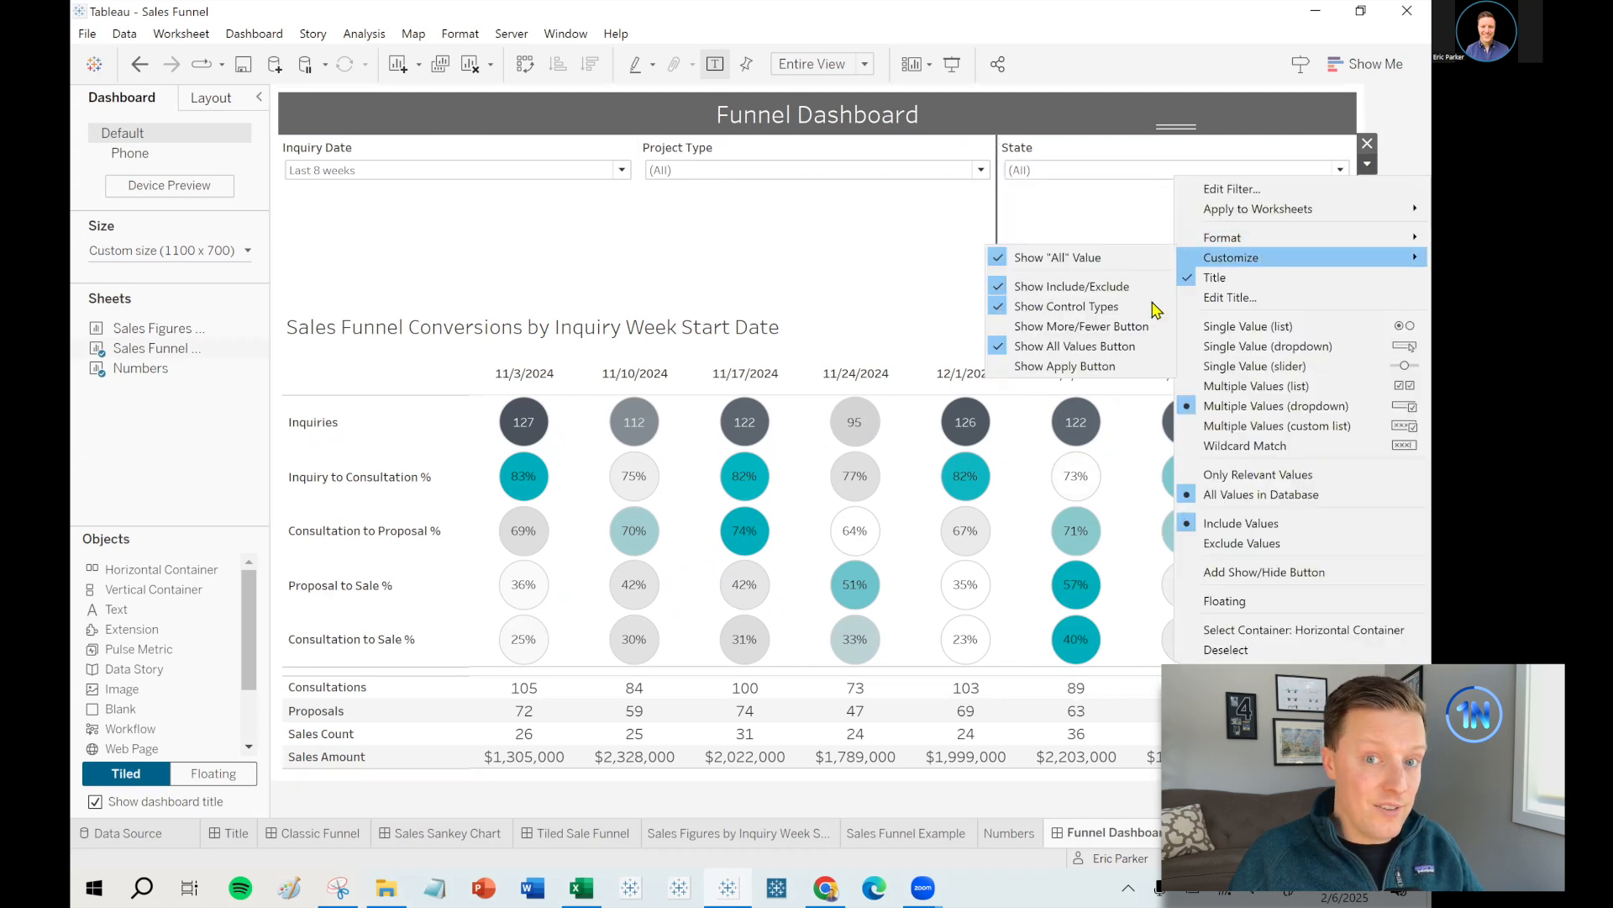
{"action": "left_click", "coordinate": [1084, 367]}
{"action": "left_click_drag", "start_coordinate": [1032, 304], "coordinate": [1033, 198]}
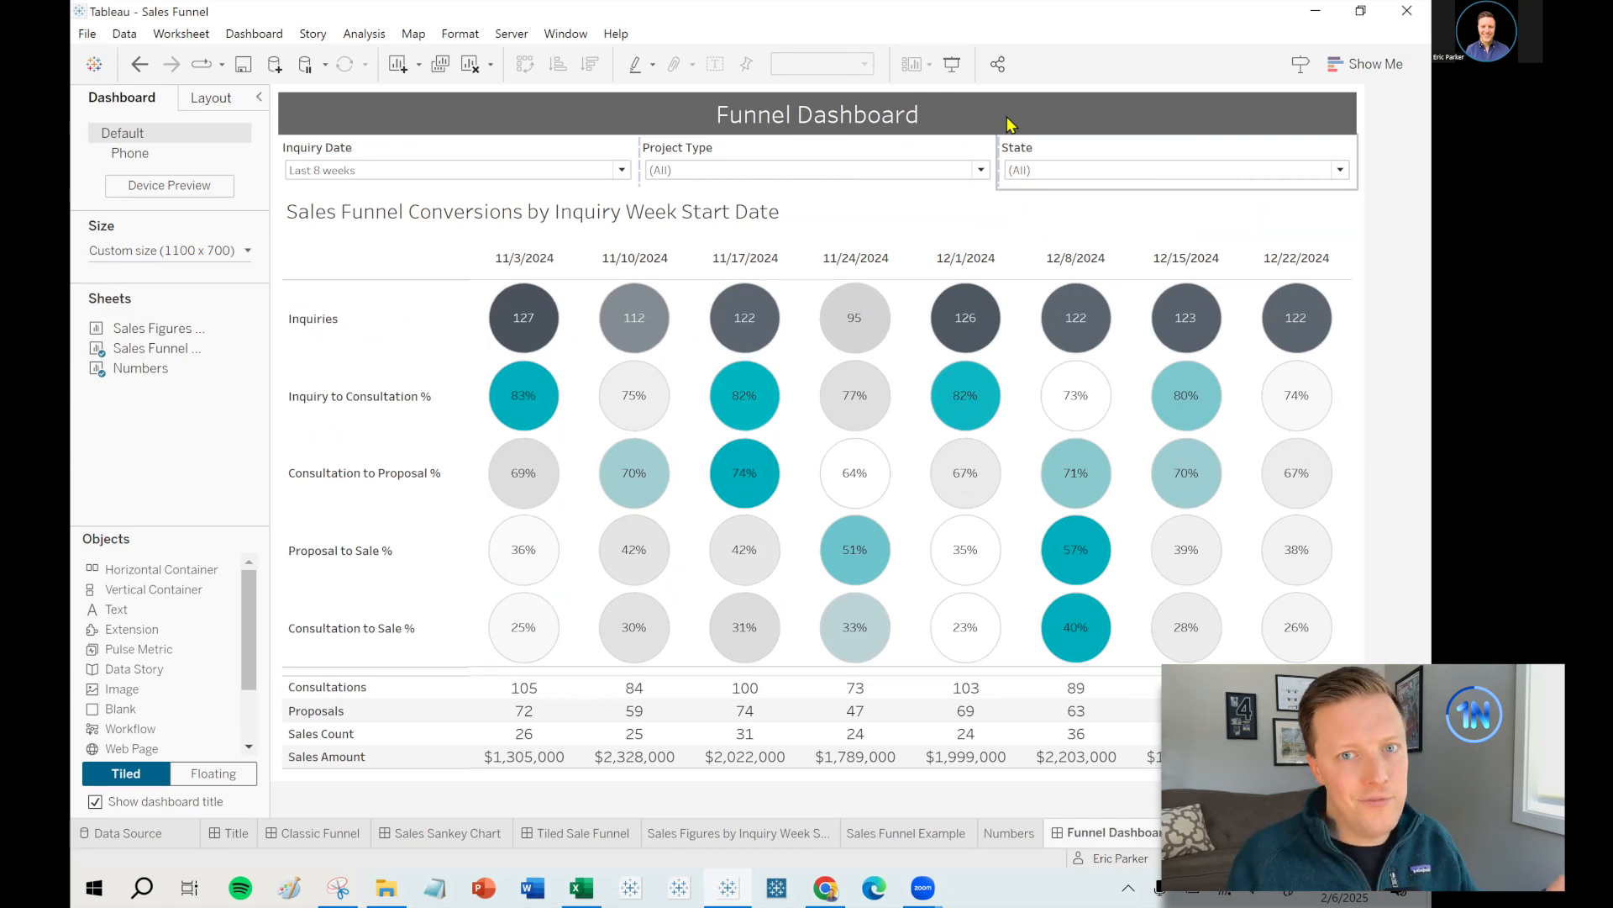
{"action": "left_click", "coordinate": [786, 160]}
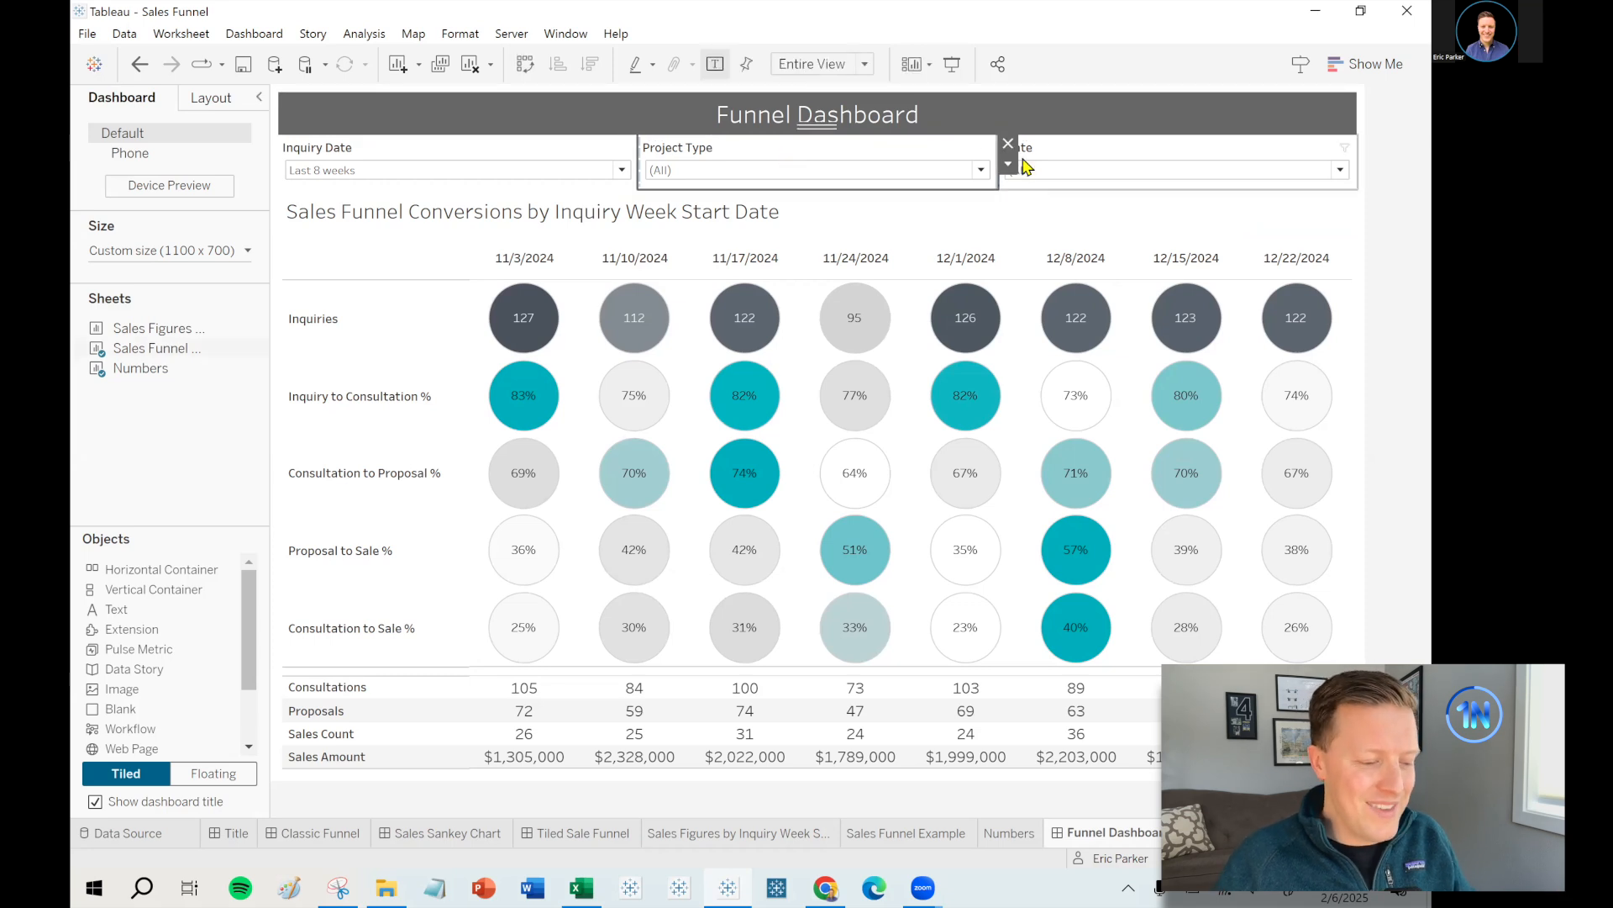
- Apply the Inquiry Date filter to the Numbers worksheet as well
{"action": "left_click", "coordinate": [551, 153]}
{"action": "left_click", "coordinate": [648, 165]}
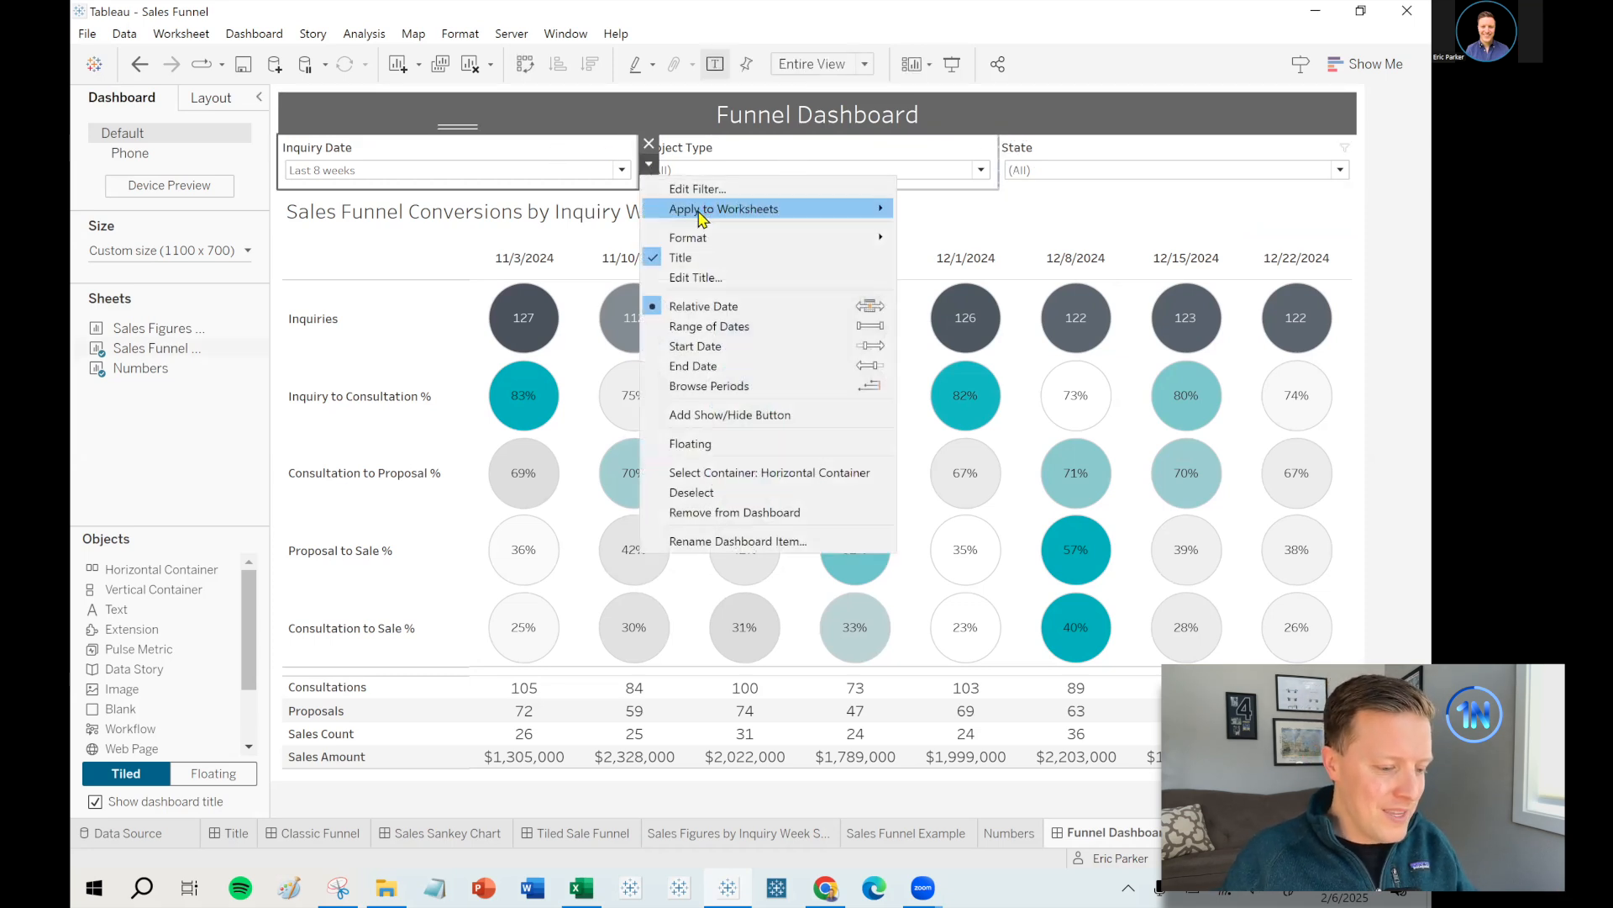
{"action": "mouse_move", "coordinate": [840, 209]}
{"action": "left_click", "coordinate": [972, 250]}
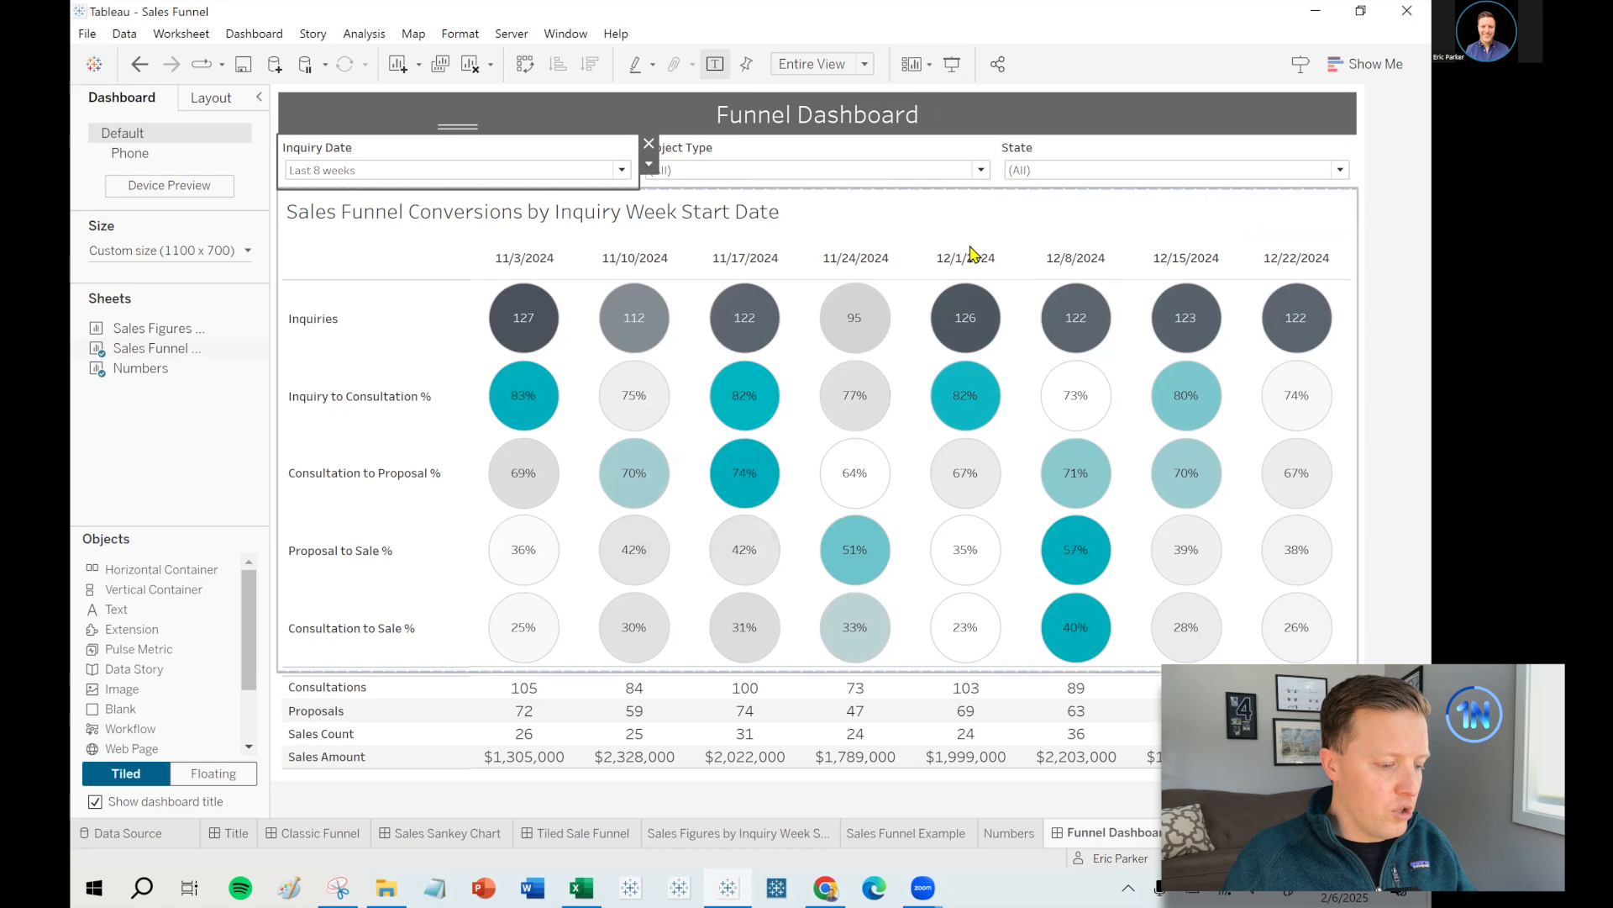
{"action": "left_click", "coordinate": [432, 398]}
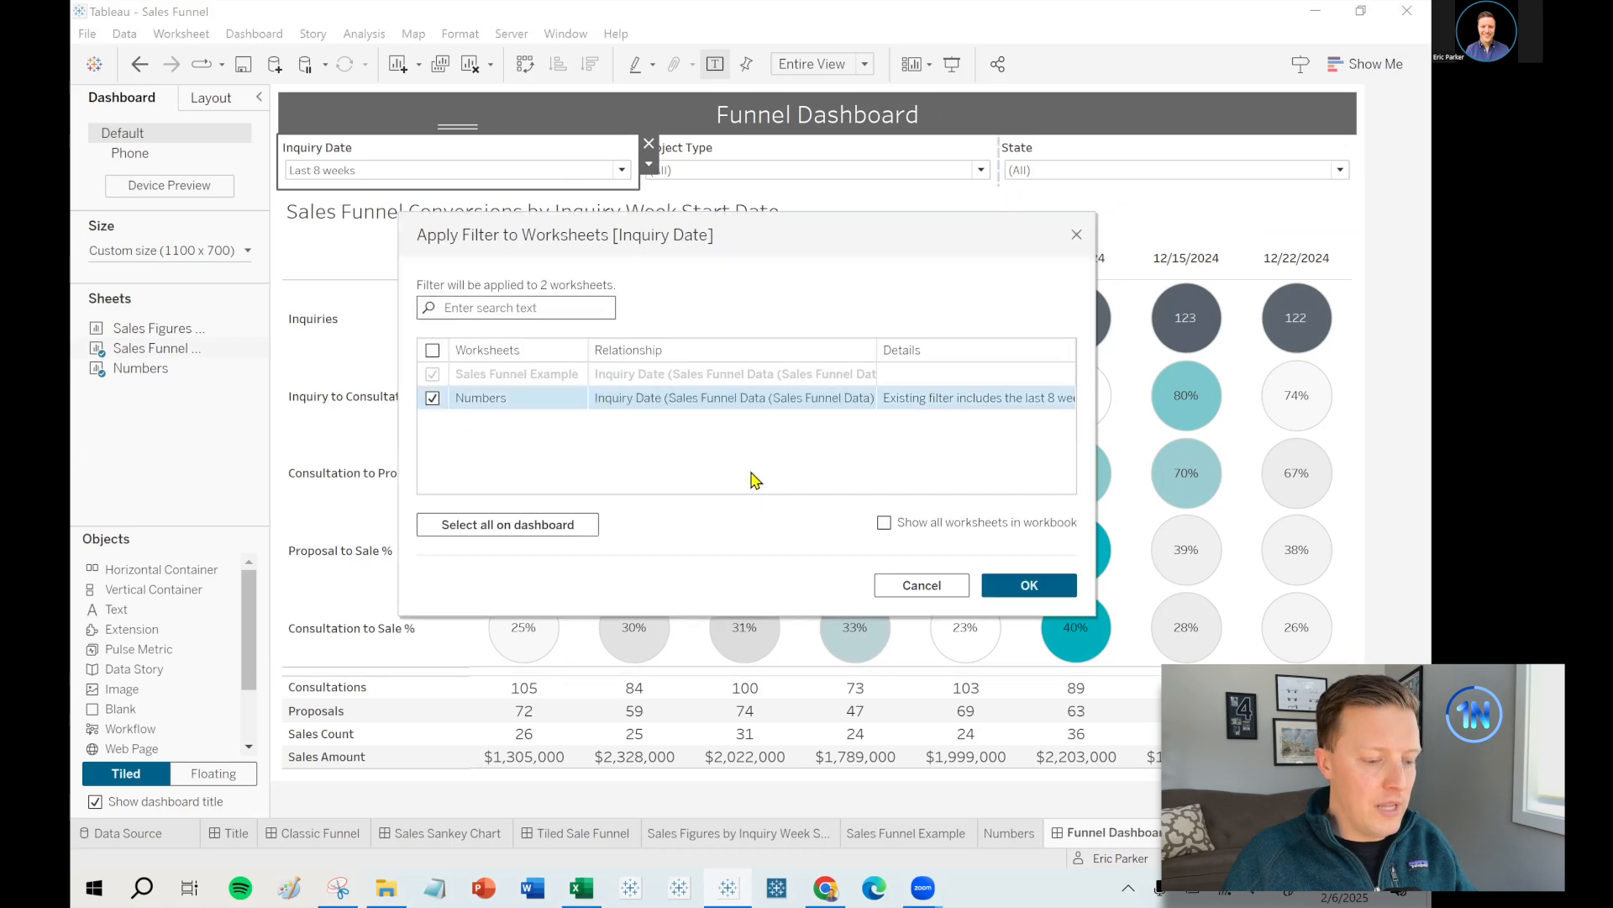
{"action": "left_click", "coordinate": [1029, 584]}
- Apply the Project Type filter to the Numbers worksheet as well
{"action": "left_click", "coordinate": [717, 160]}
{"action": "left_click", "coordinate": [1007, 163]}
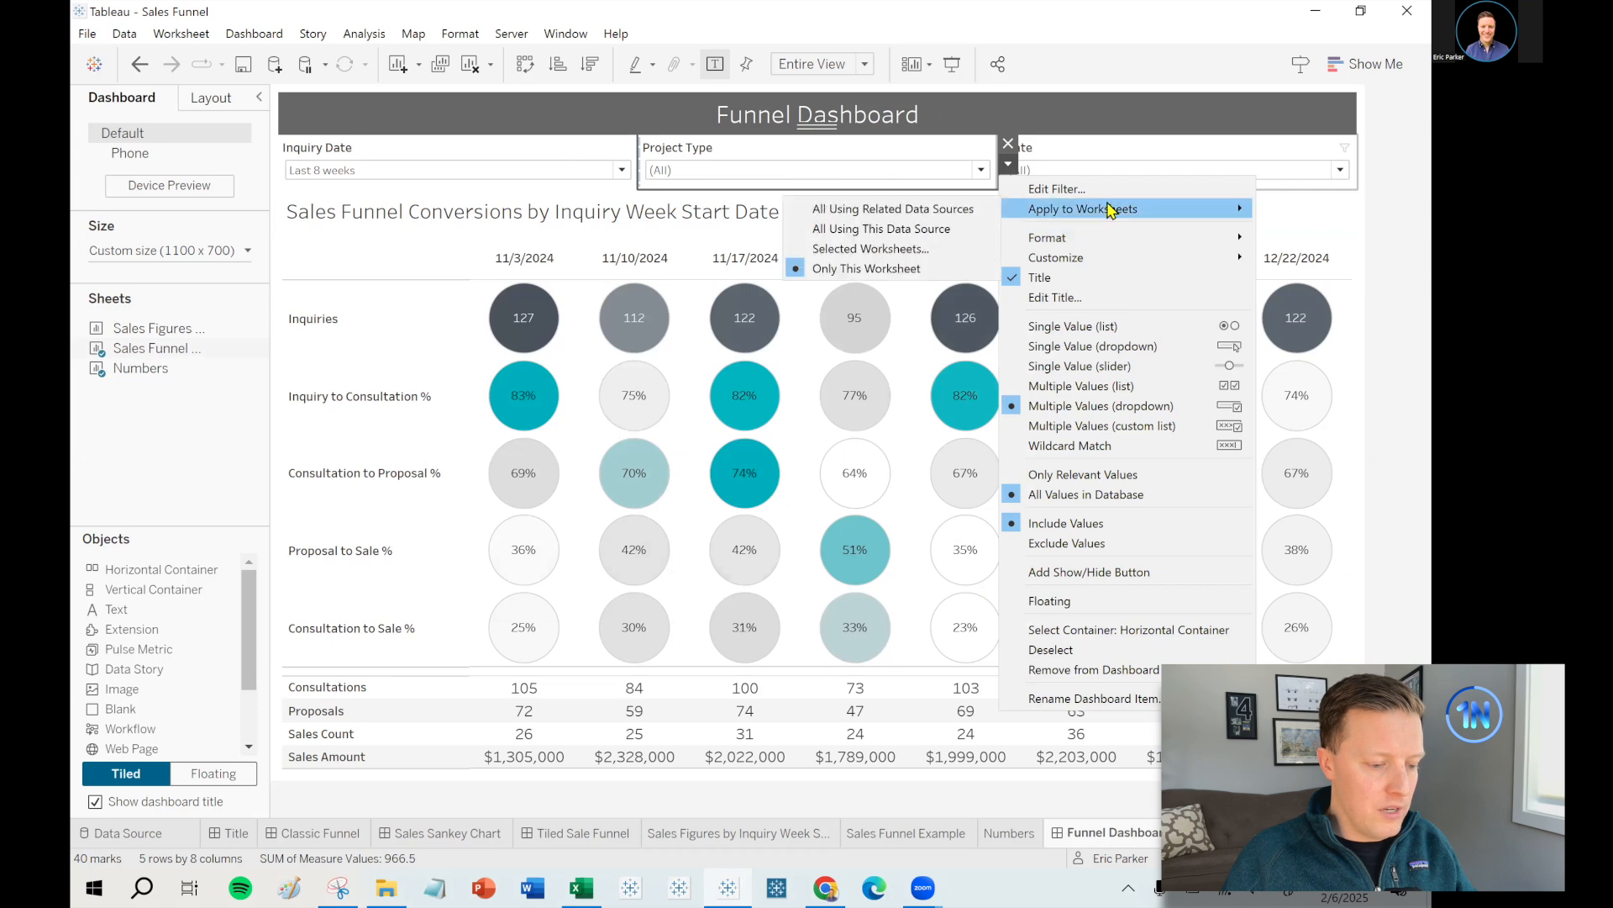
{"action": "left_click", "coordinate": [918, 244]}
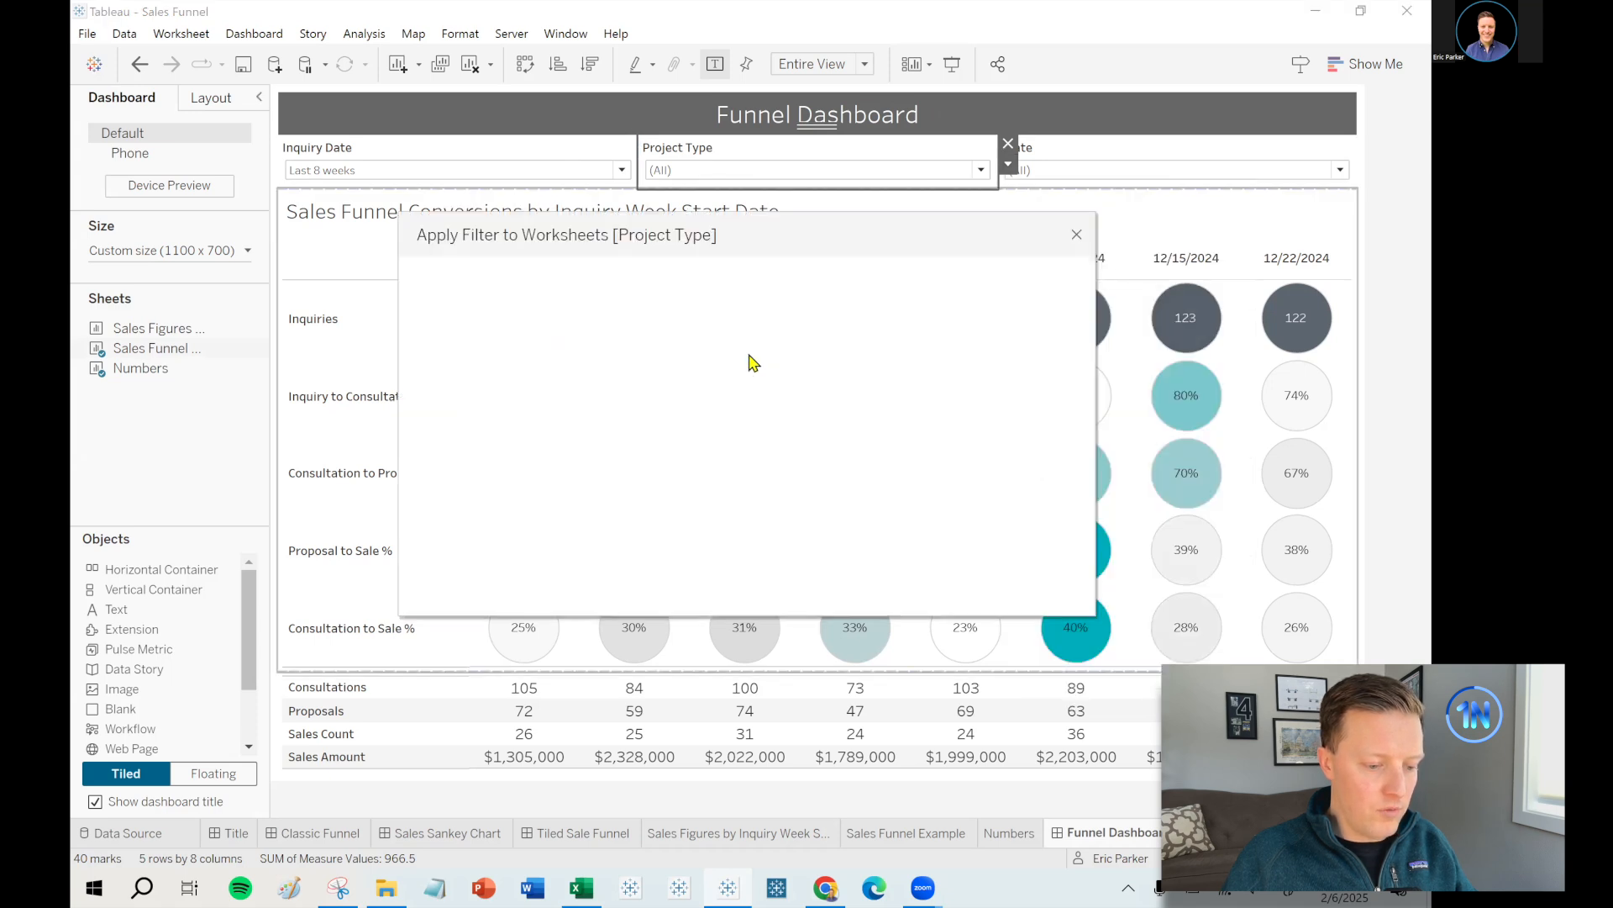
{"action": "left_click", "coordinate": [431, 398]}
{"action": "left_click", "coordinate": [1029, 585]}
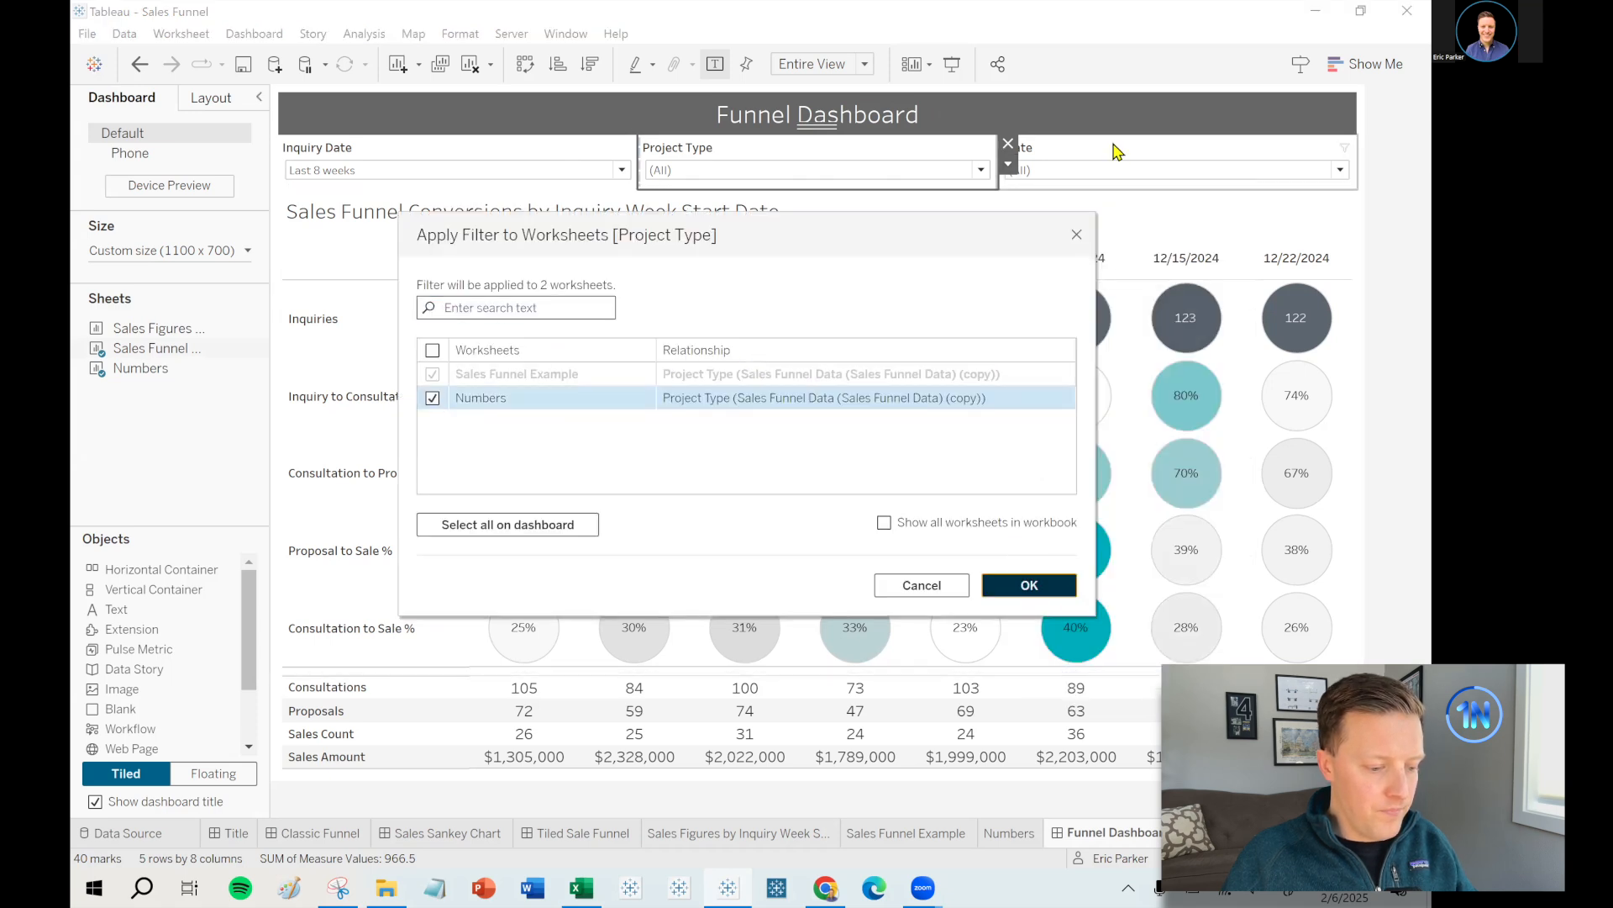
- Apply the State filter to the Numbers worksheet as well
{"action": "left_click", "coordinate": [1261, 155]}
{"action": "left_click", "coordinate": [1367, 166]}
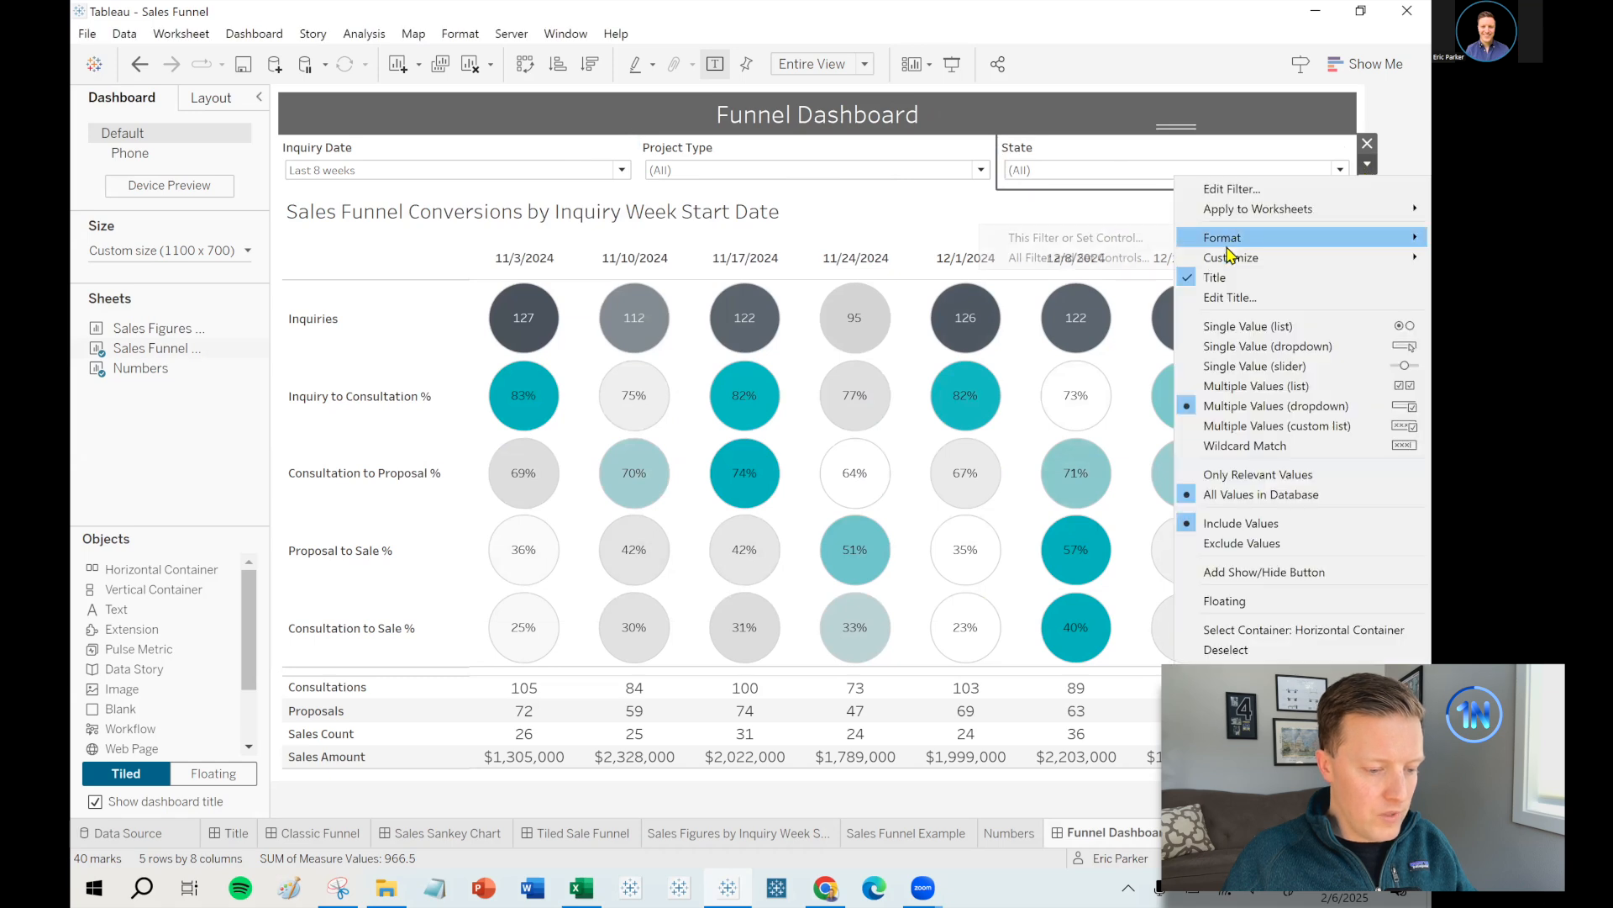
{"action": "mouse_move", "coordinate": [1232, 213]}
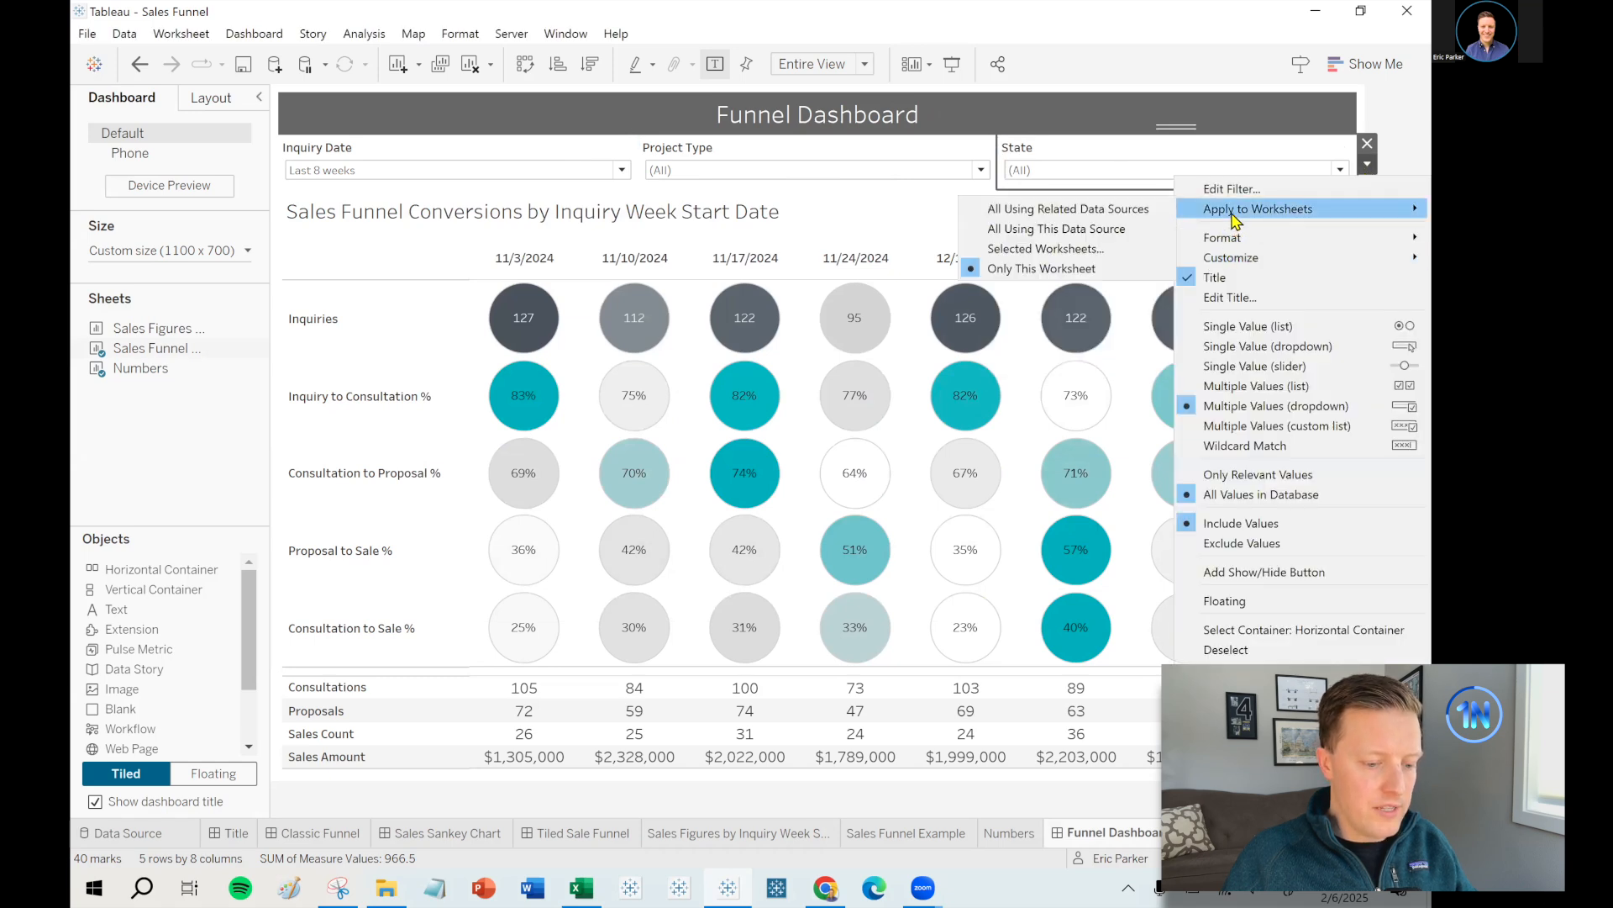
{"action": "left_click", "coordinate": [1106, 250]}
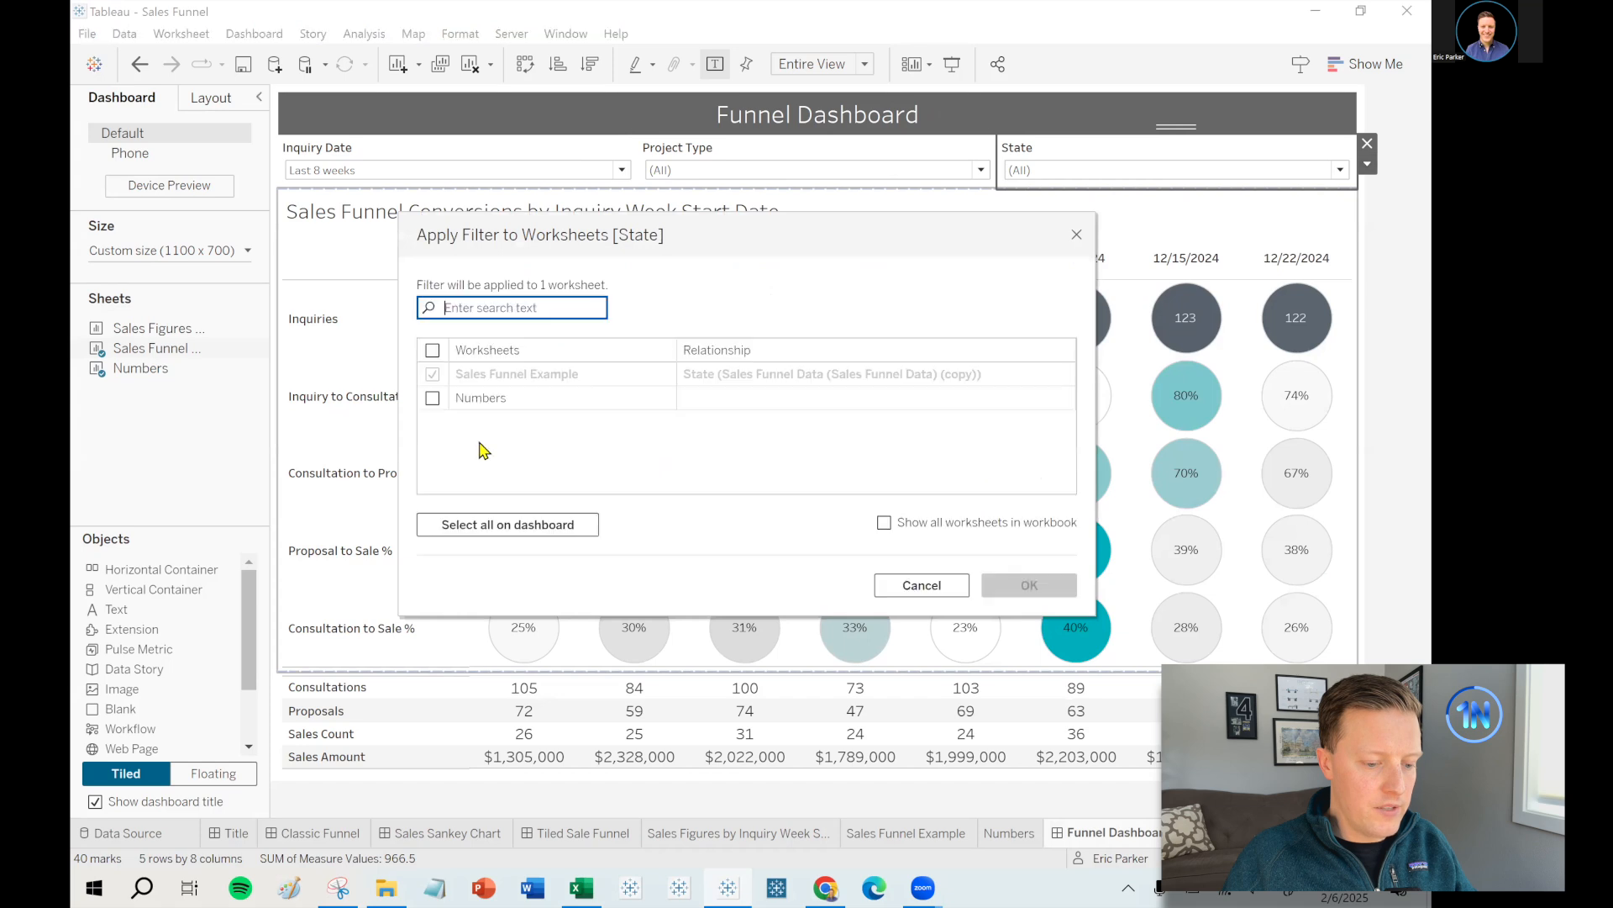
{"action": "left_click", "coordinate": [432, 399]}
{"action": "left_click", "coordinate": [1029, 584]}
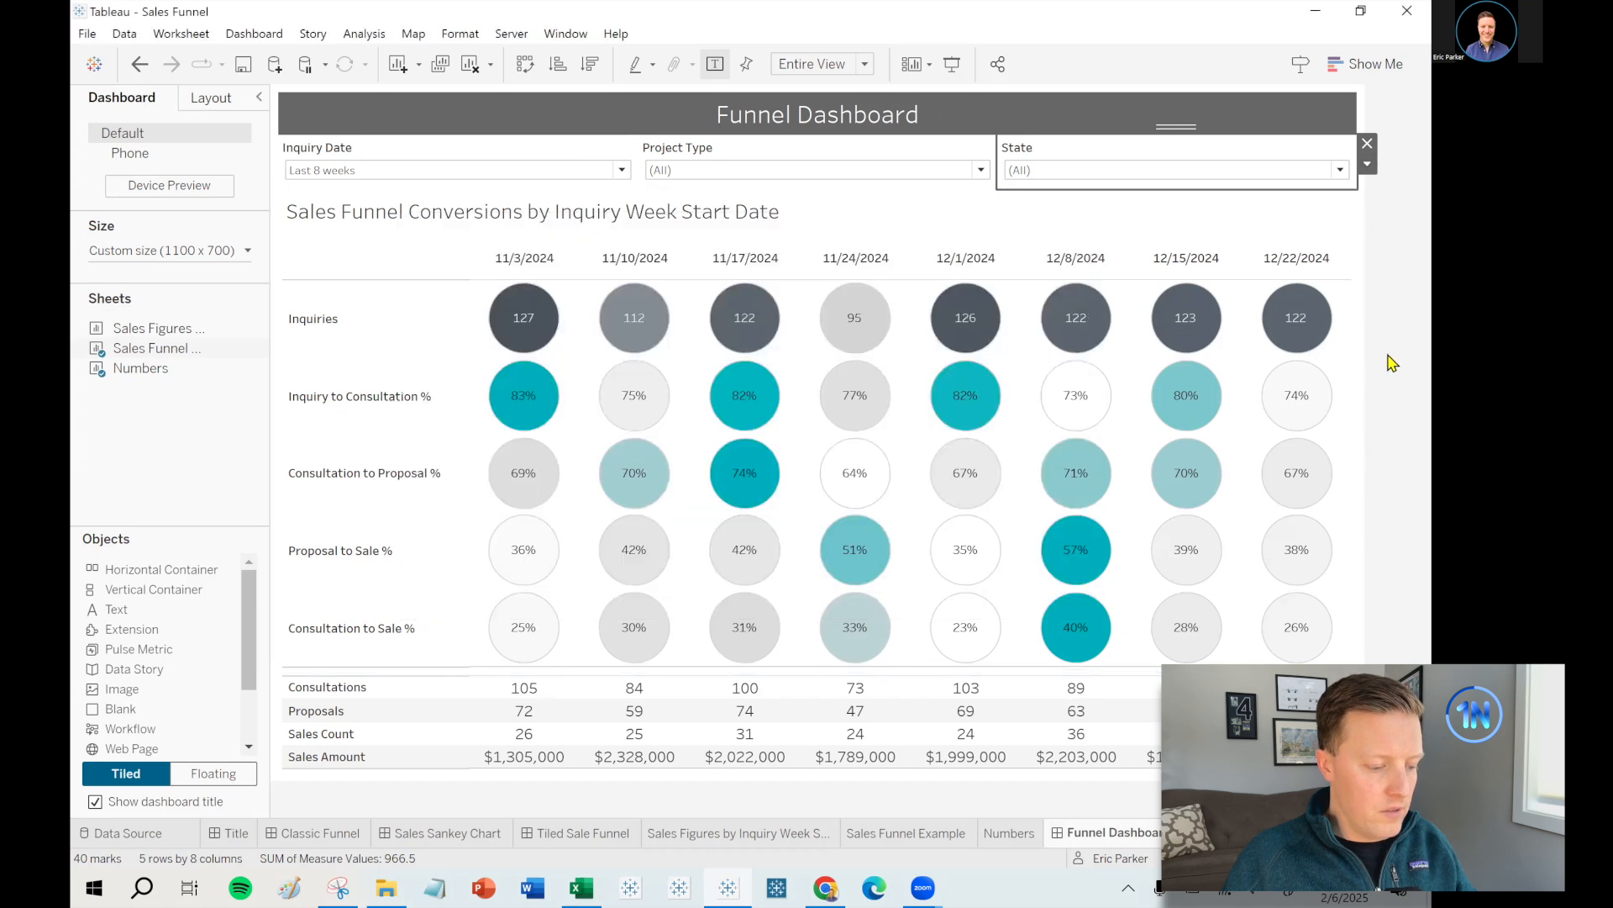
{"action": "left_click", "coordinate": [767, 168]}
- Filter Project Type to Bath only and check the circle tooltips, e.g. 46 inquiries on 11/3/2024
{"action": "left_click", "coordinate": [661, 191]}
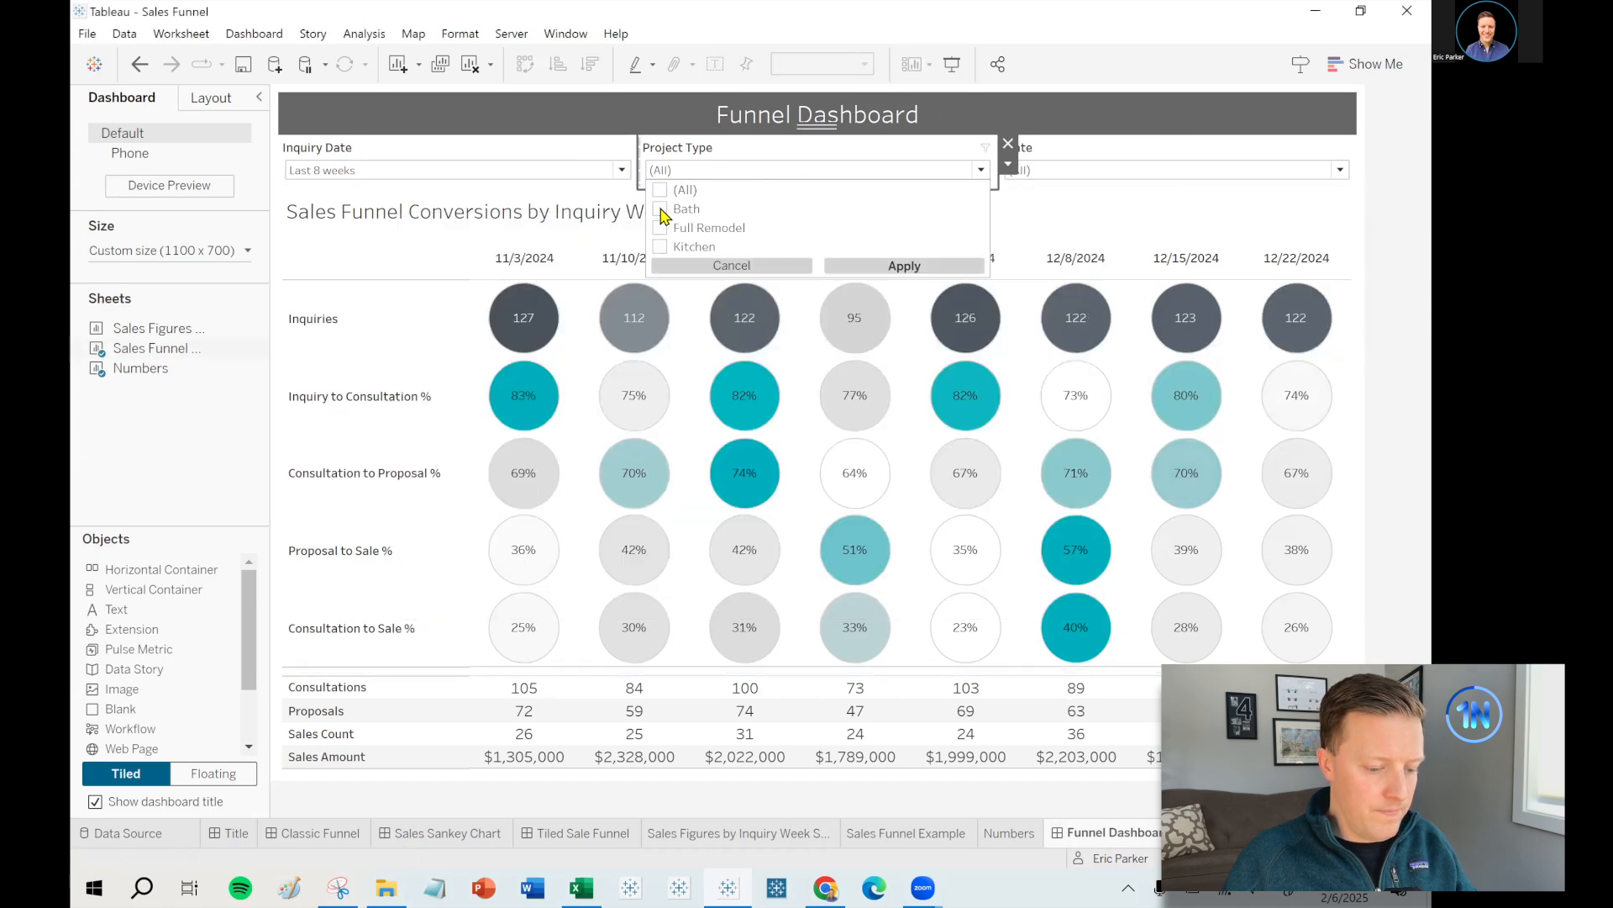
{"action": "left_click", "coordinate": [872, 267]}
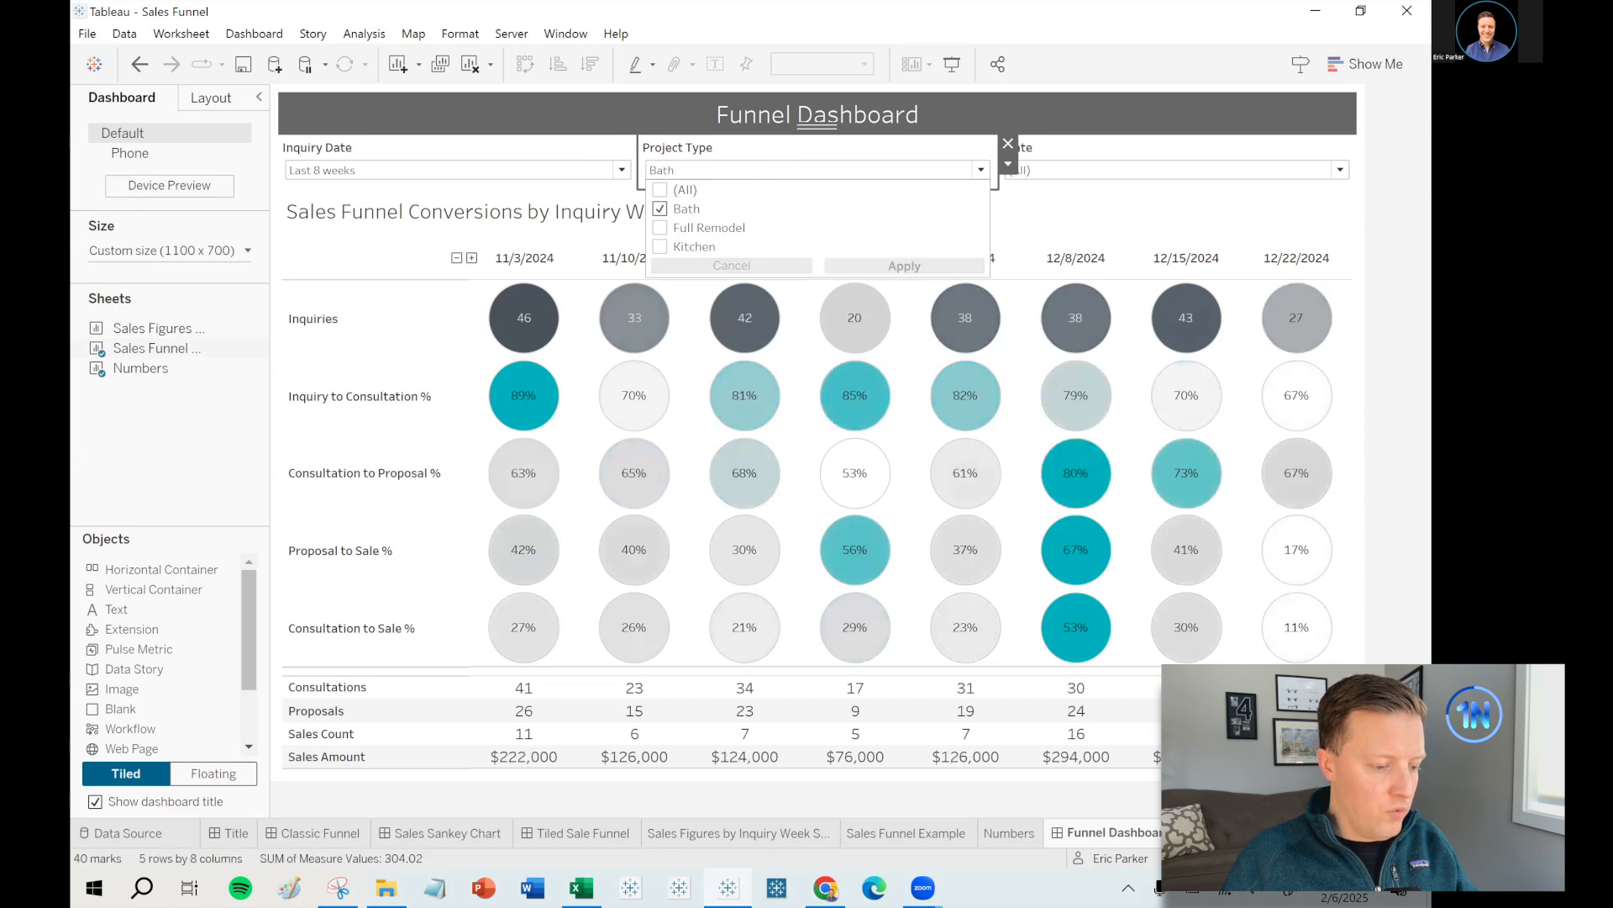
{"action": "left_click", "coordinate": [1405, 282]}
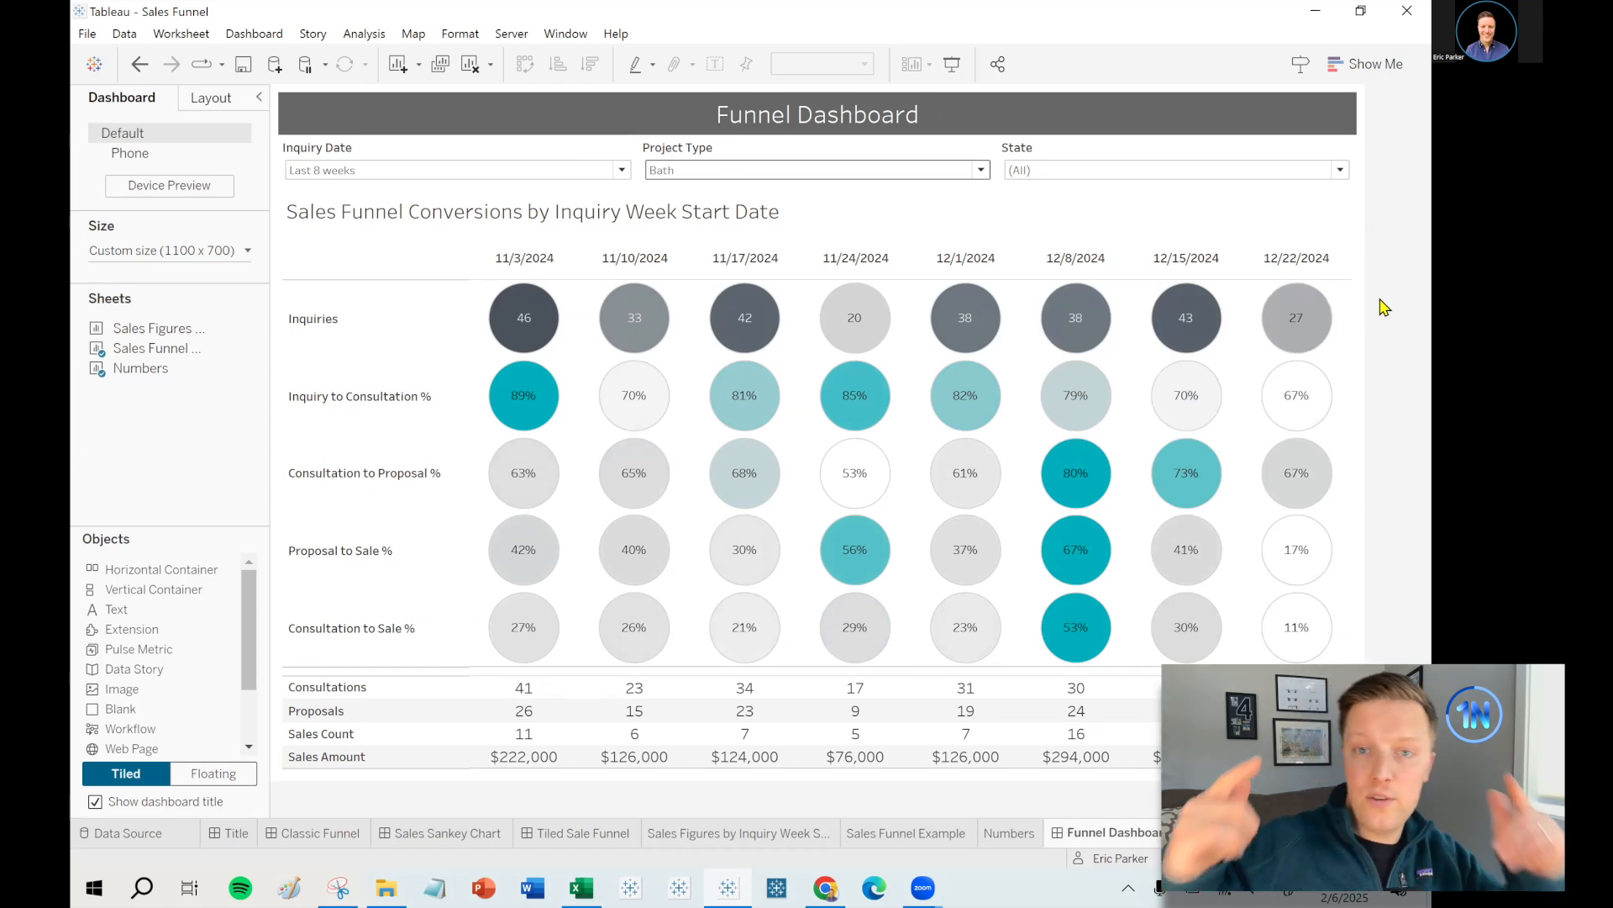
{"action": "mouse_move", "coordinate": [1072, 486]}
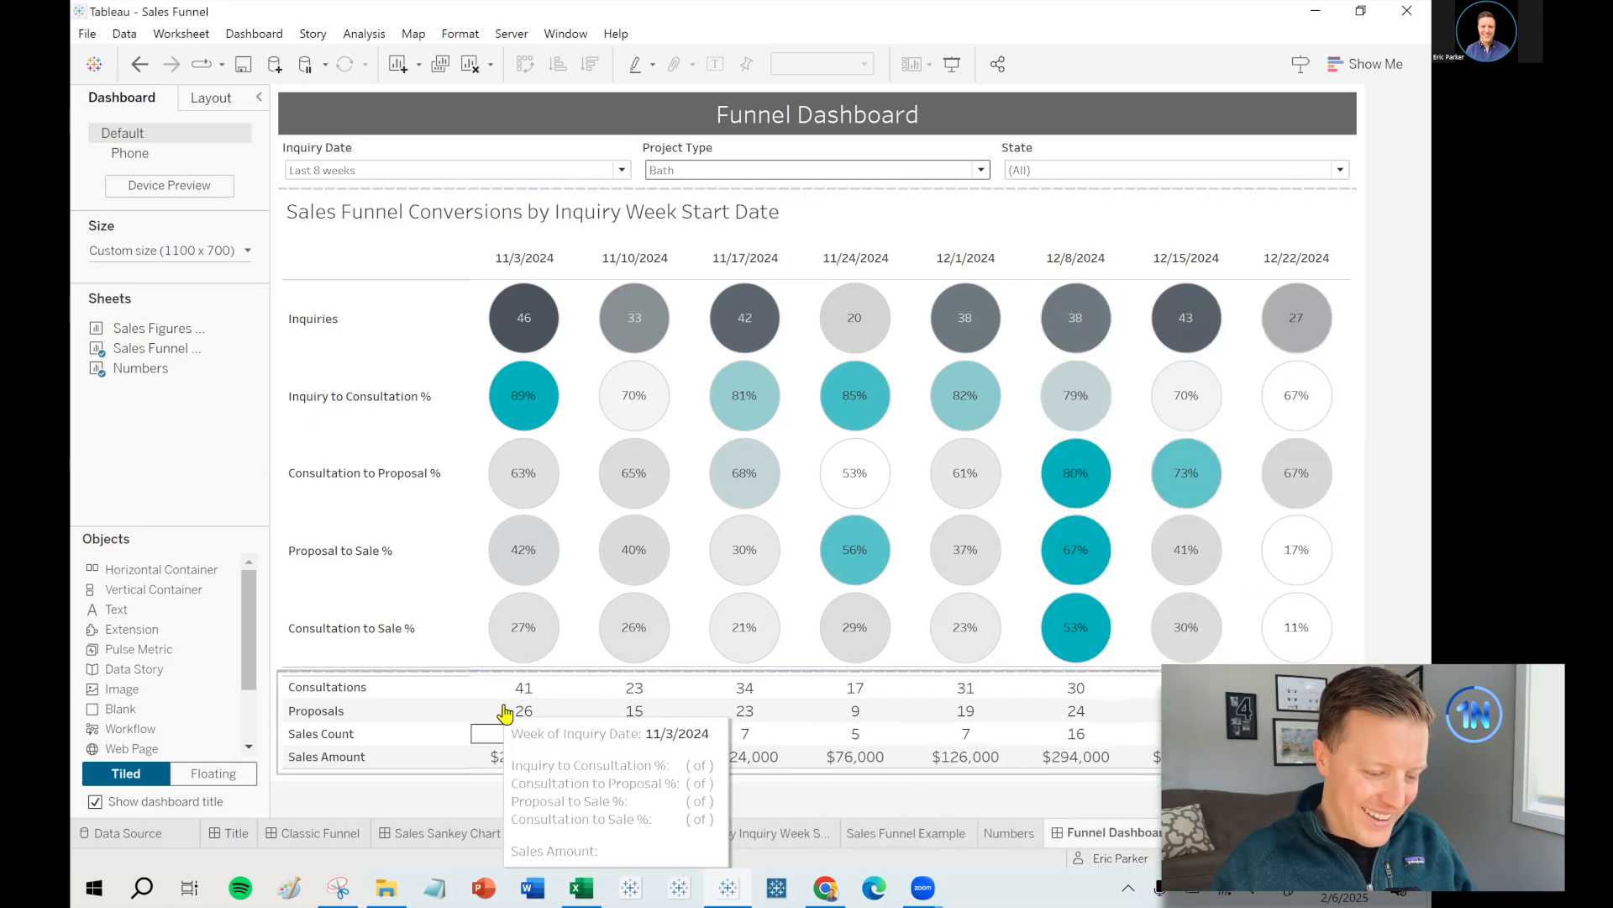
{"action": "mouse_move", "coordinate": [542, 564]}
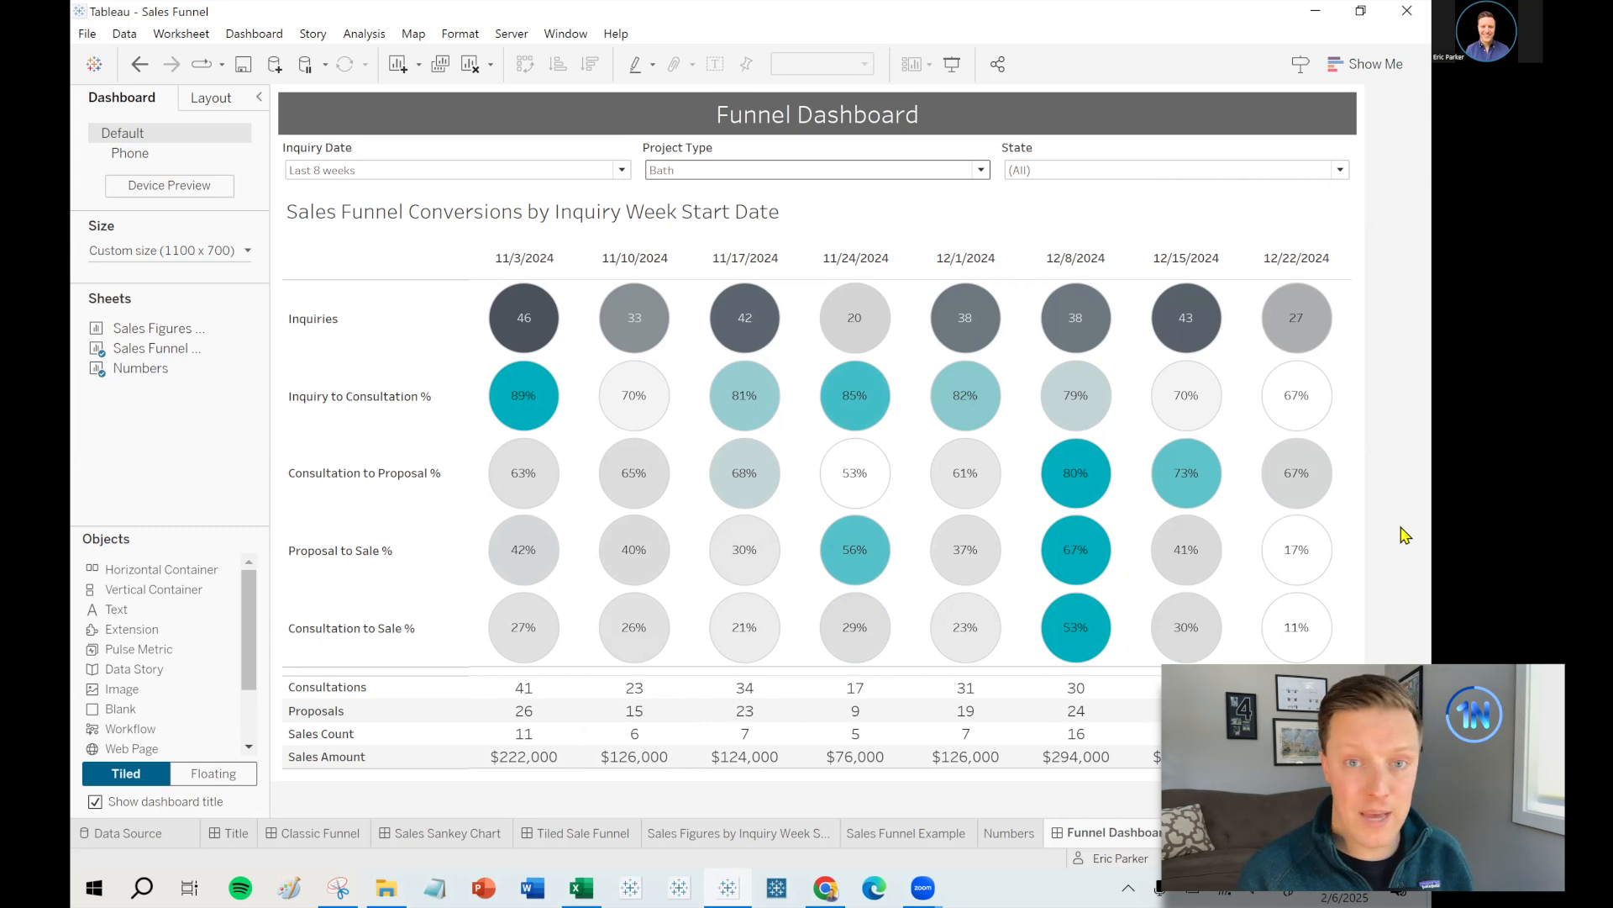
{"action": "mouse_move", "coordinate": [514, 477]}
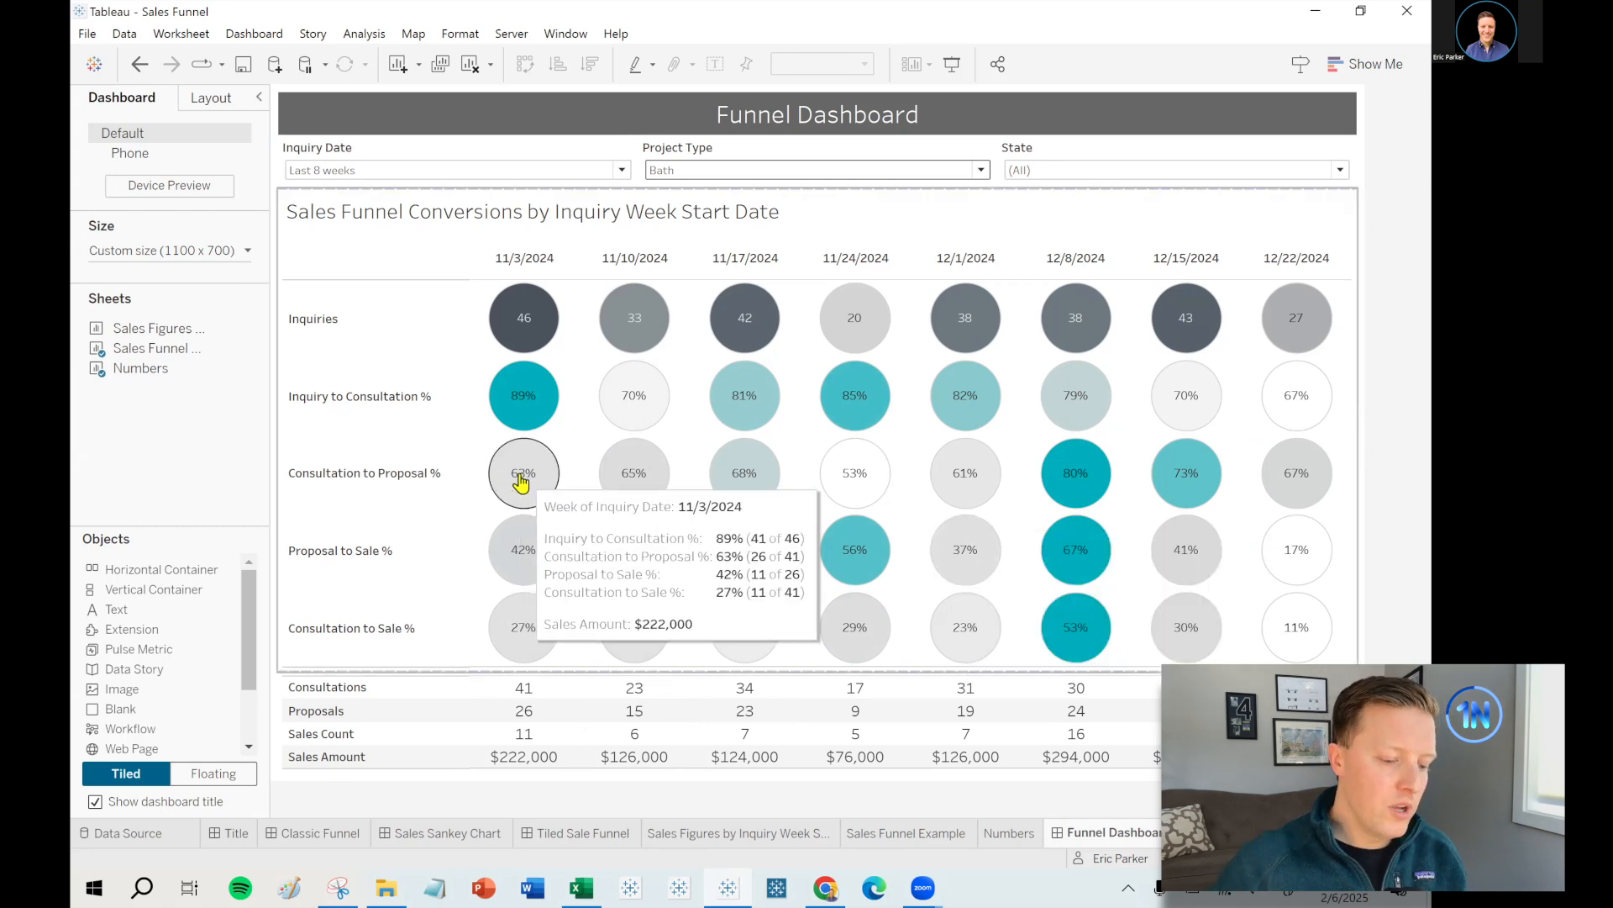